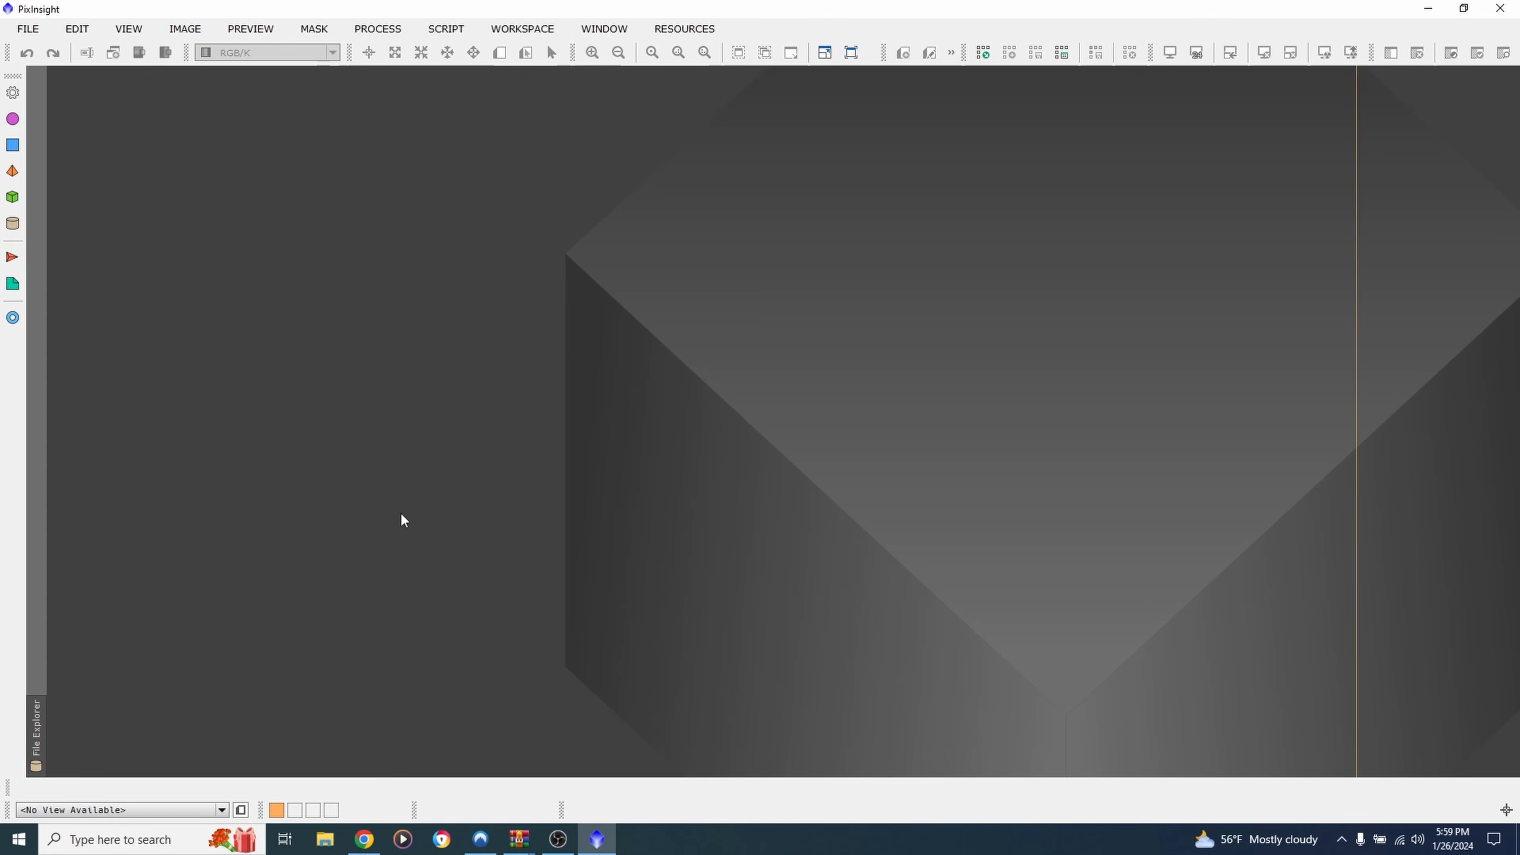
# Switch to Chrome, open PixInsight's Software Distribution page, and log in with the saved account credentials
pyautogui.click(365, 839)
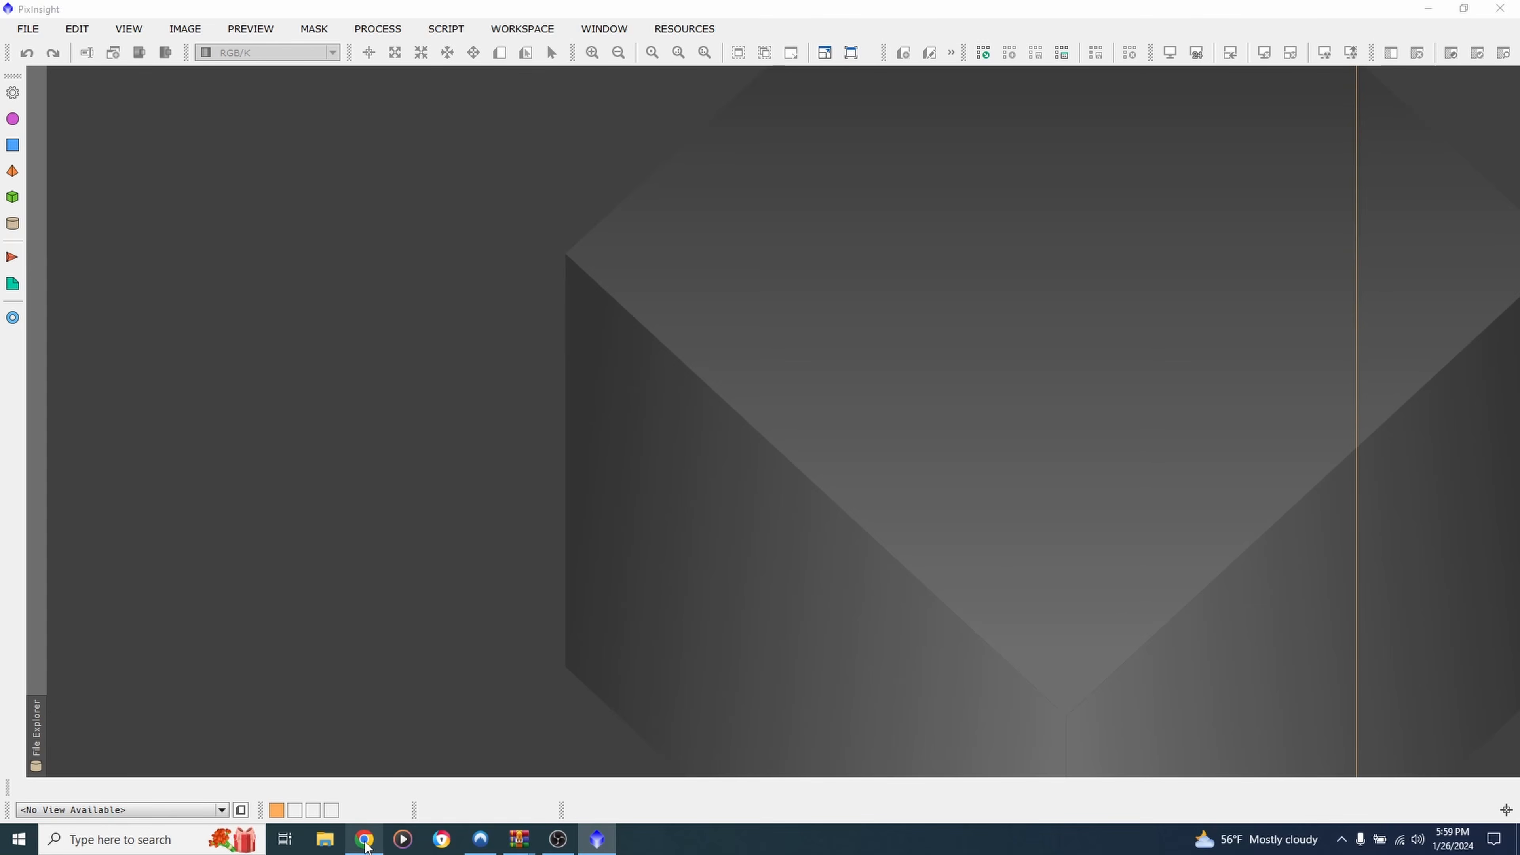
pyautogui.moveTo(231, 197)
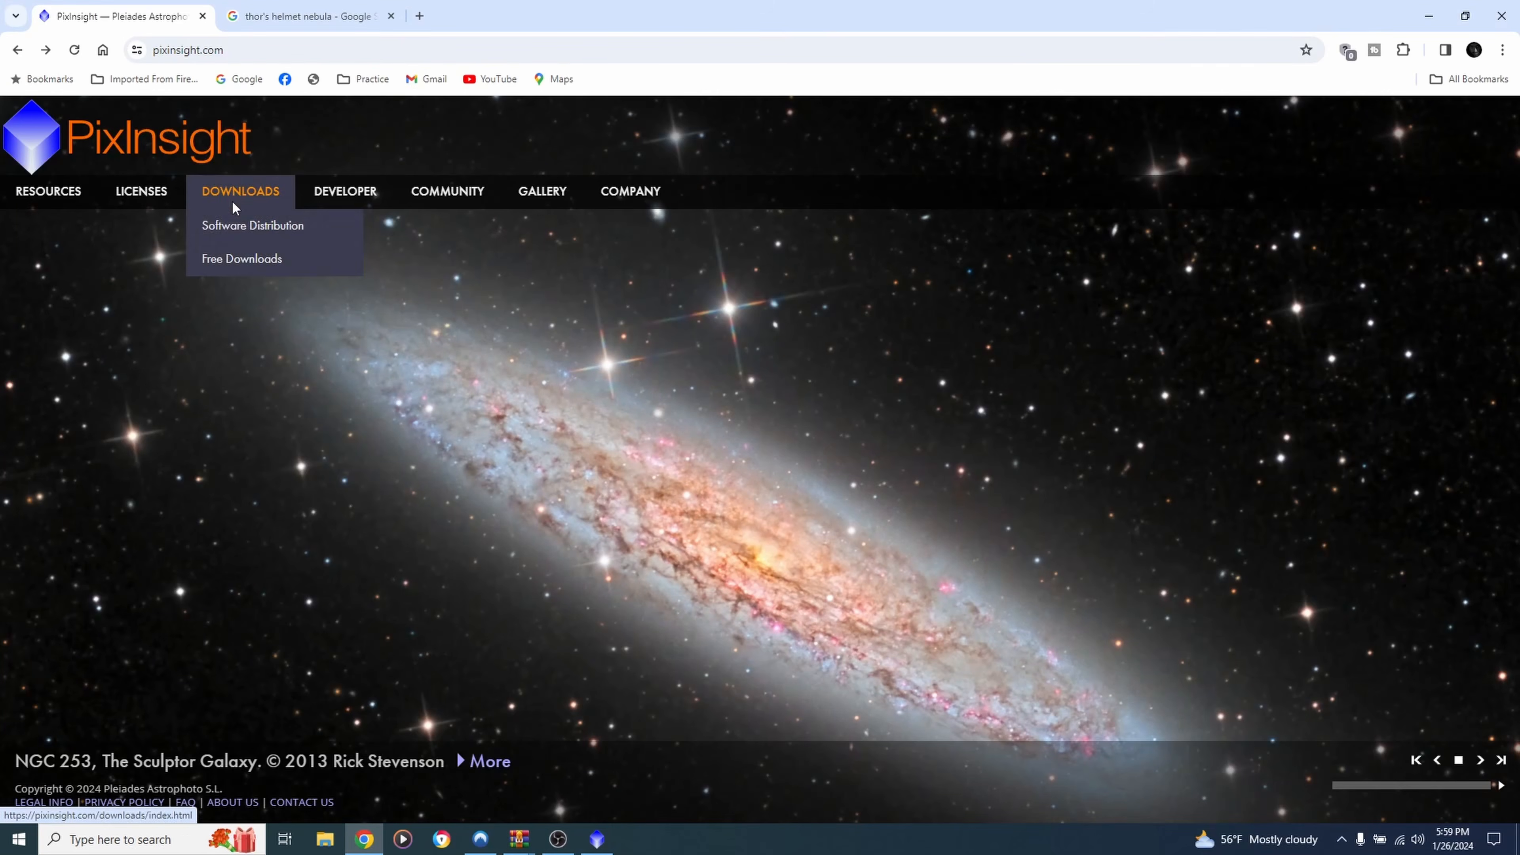
pyautogui.click(240, 223)
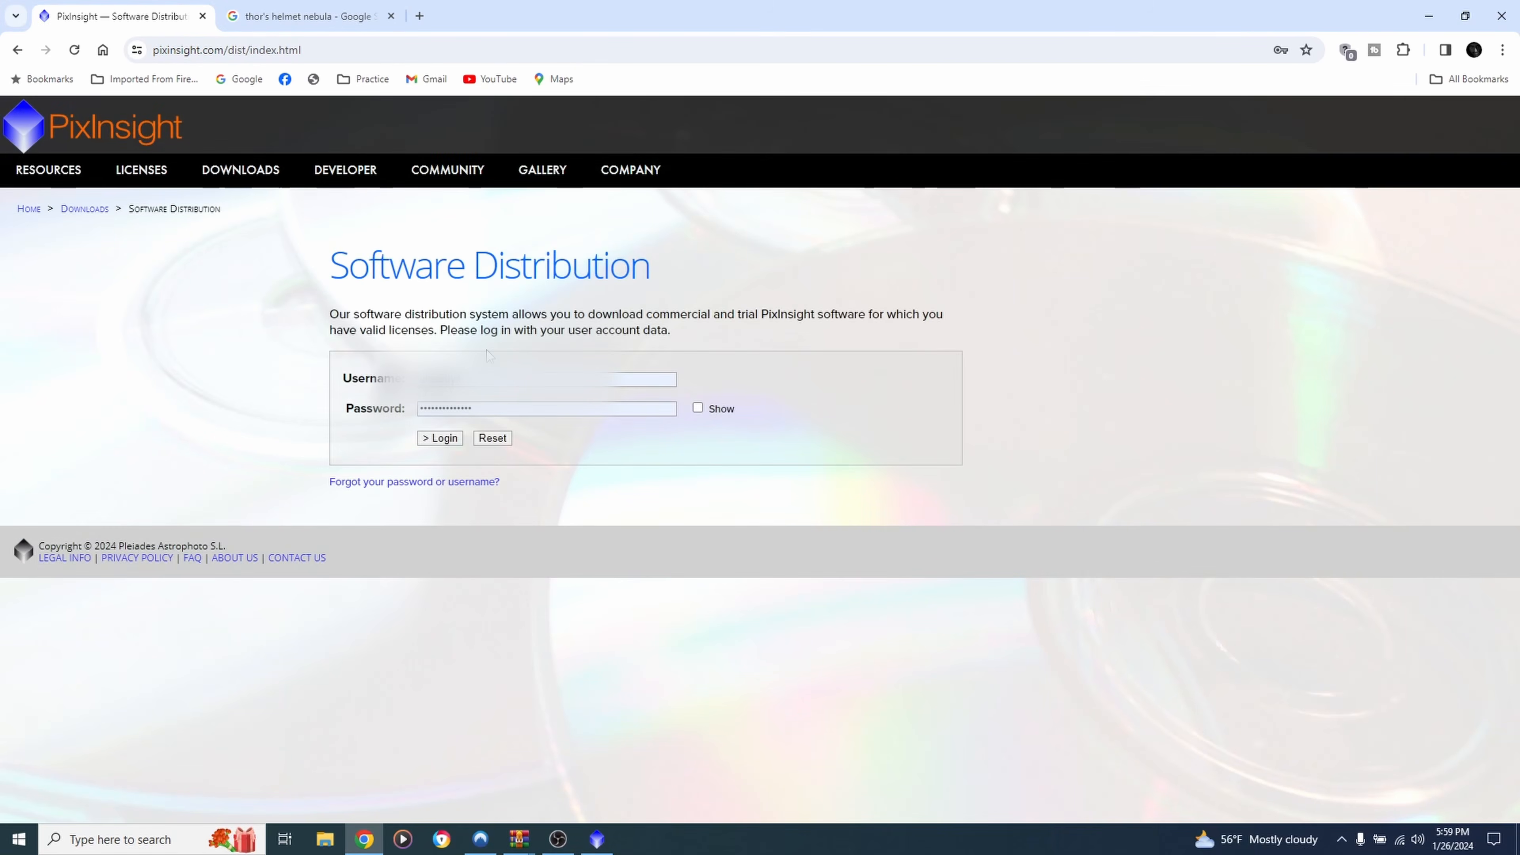
pyautogui.click(443, 439)
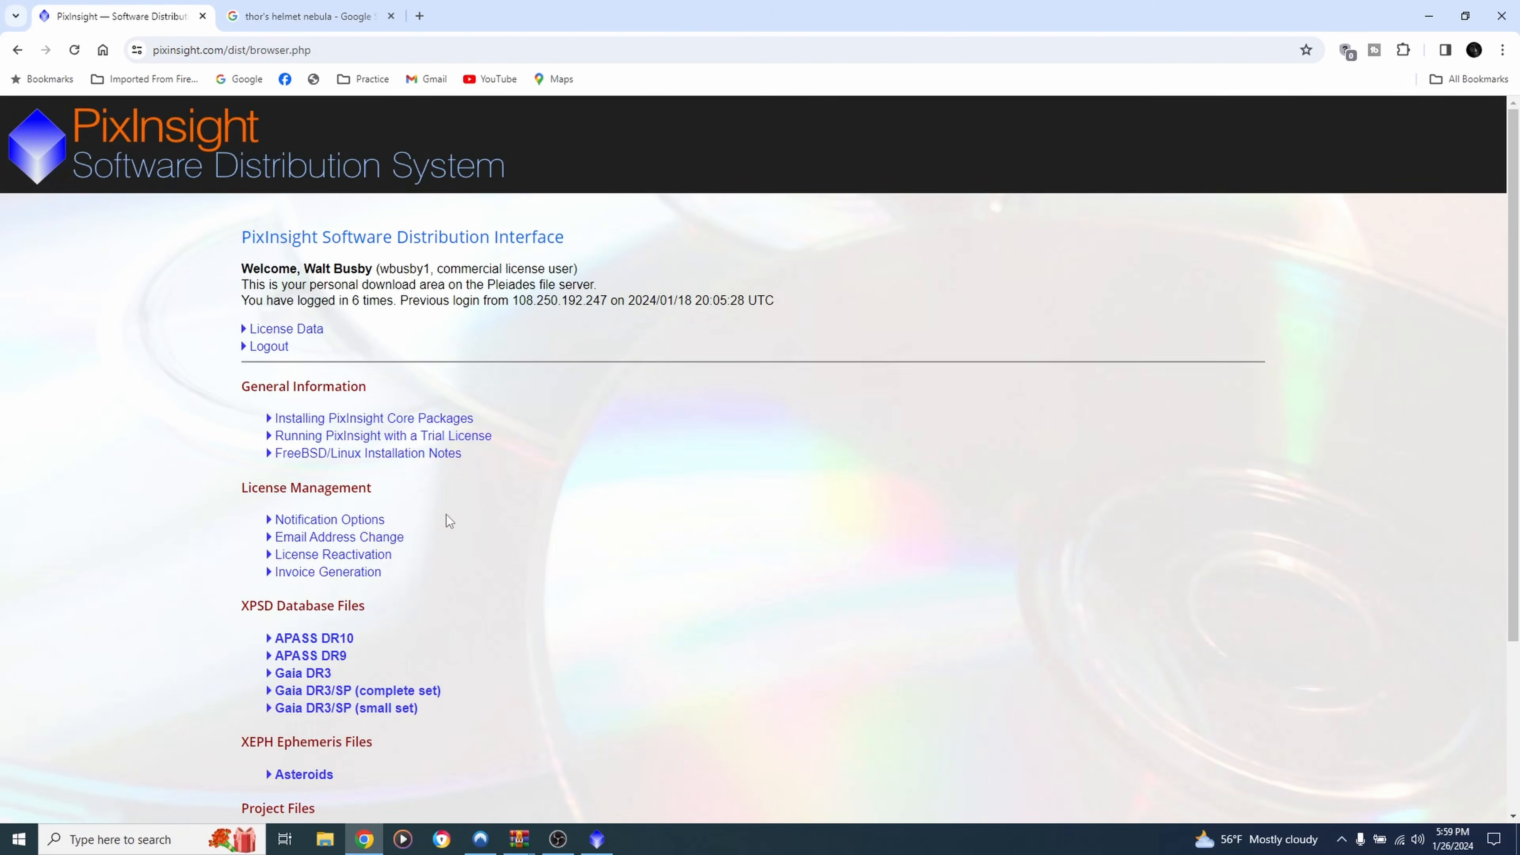
# Expand the Gaia DR3 and Gaia DR3/SP (small set) database lists and examine their downloadable files, sizes and magnitude ranges
pyautogui.scroll(-4, 445, 509)
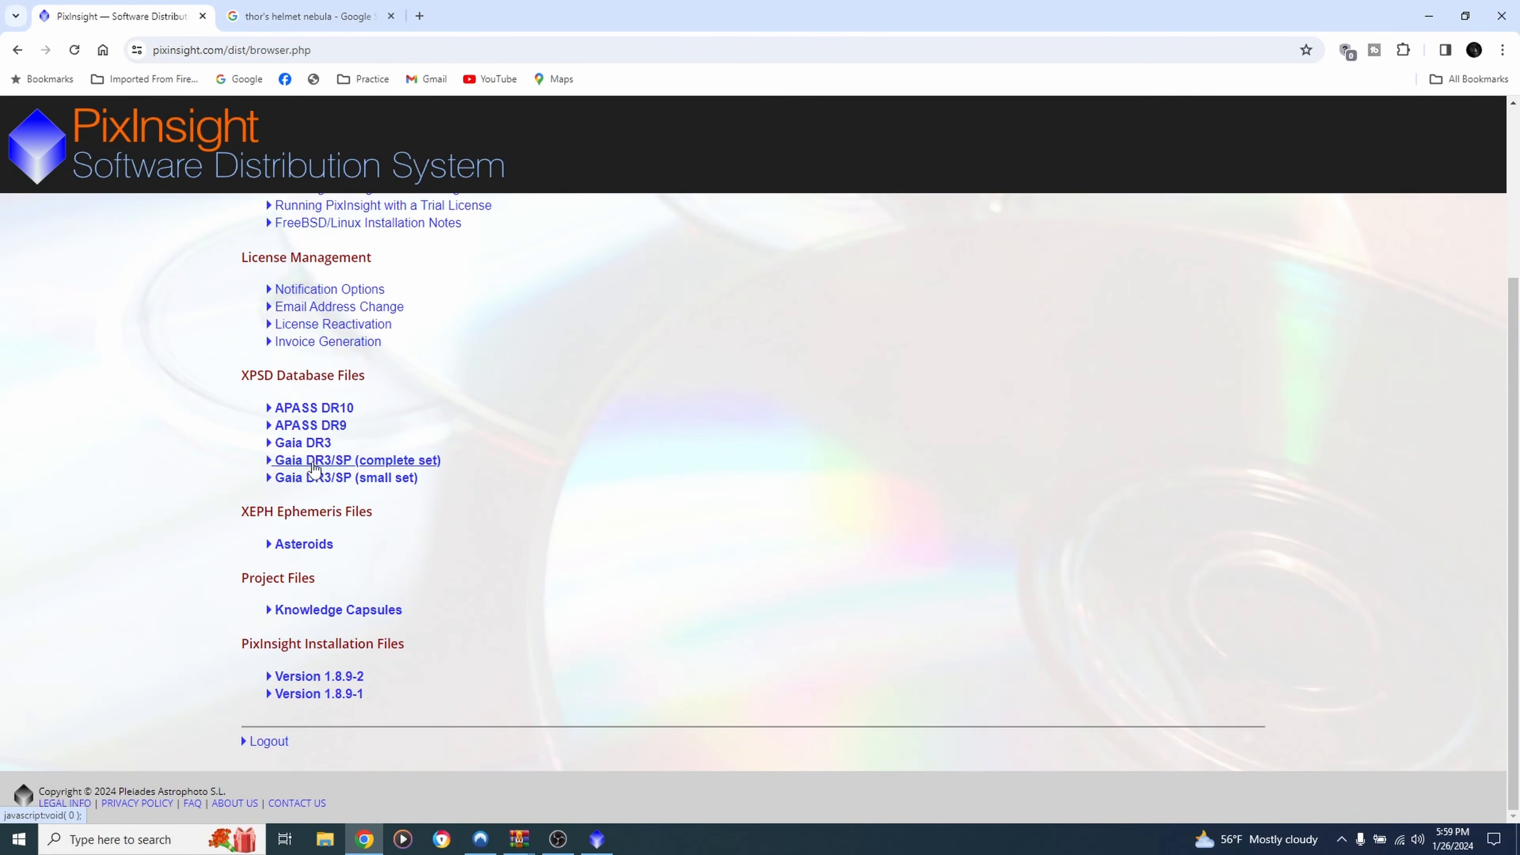
pyautogui.click(301, 444)
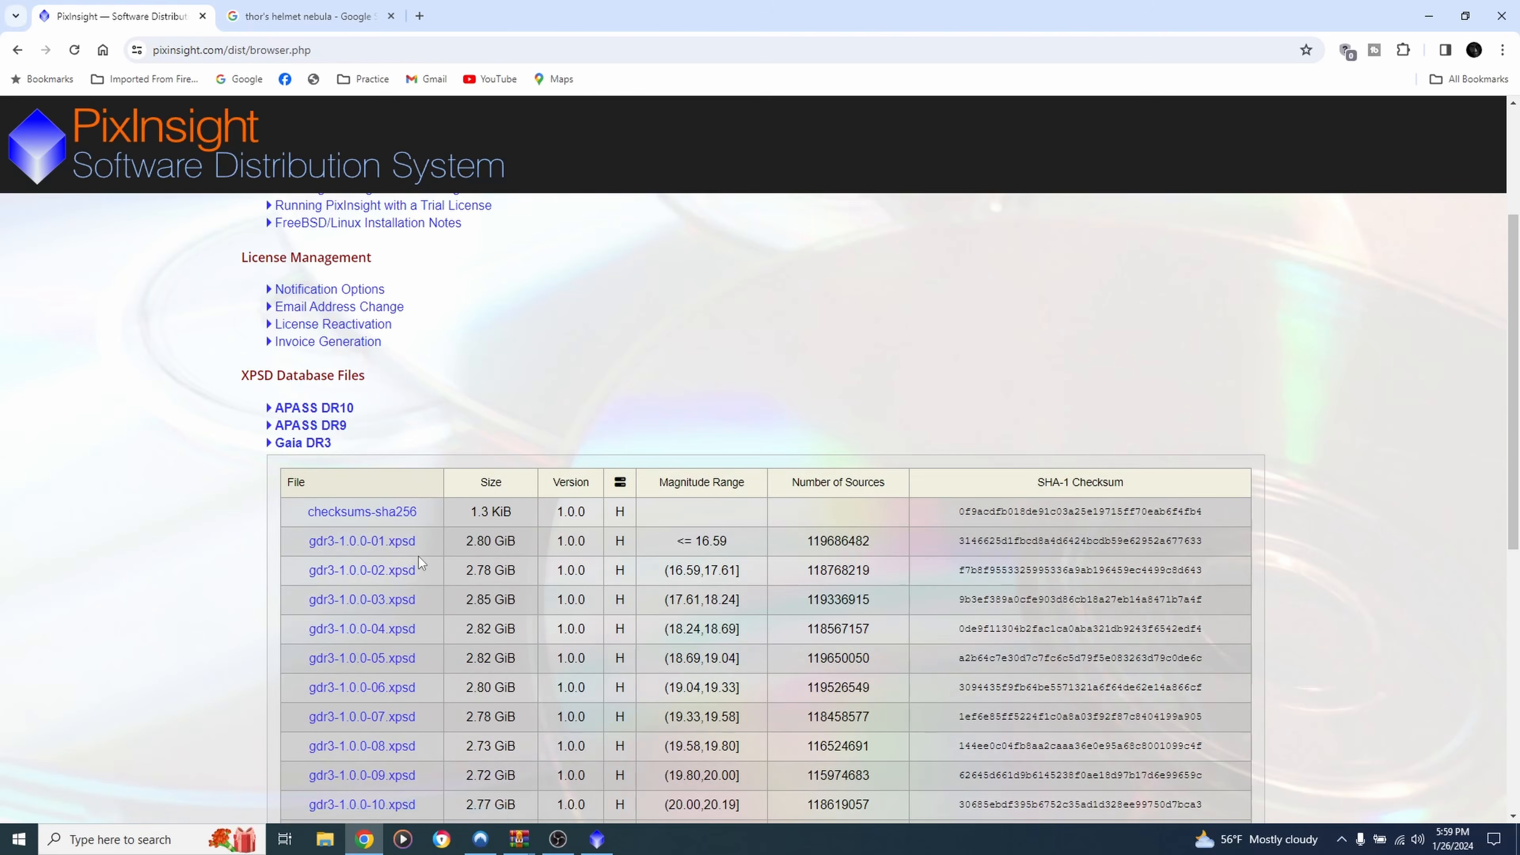
pyautogui.scroll(-4, 421, 563)
pyautogui.scroll(1, 421, 563)
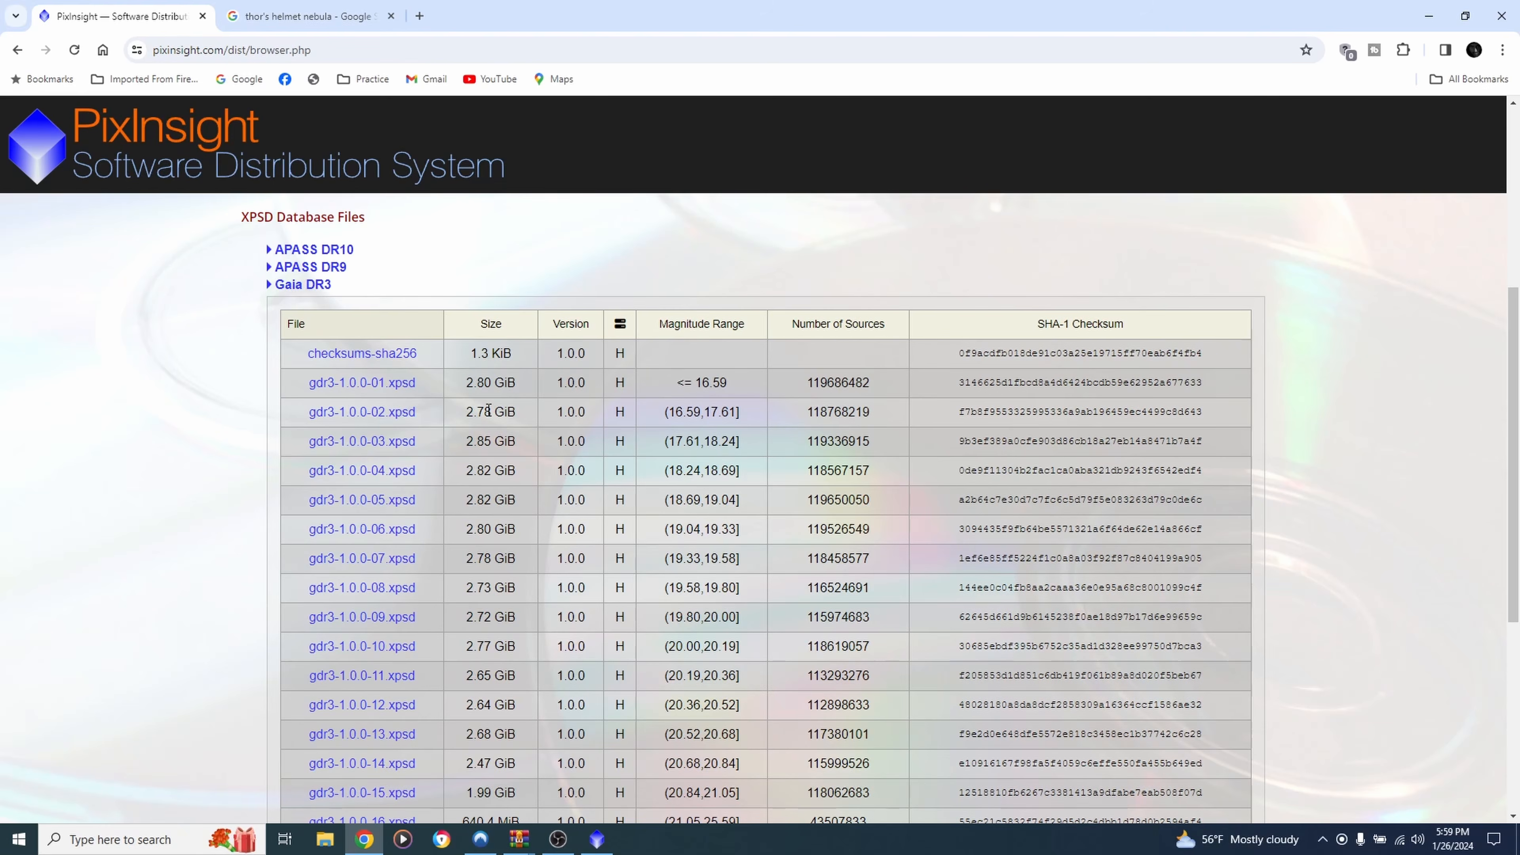
pyautogui.scroll(-2, 477, 441)
pyautogui.scroll(2, 463, 378)
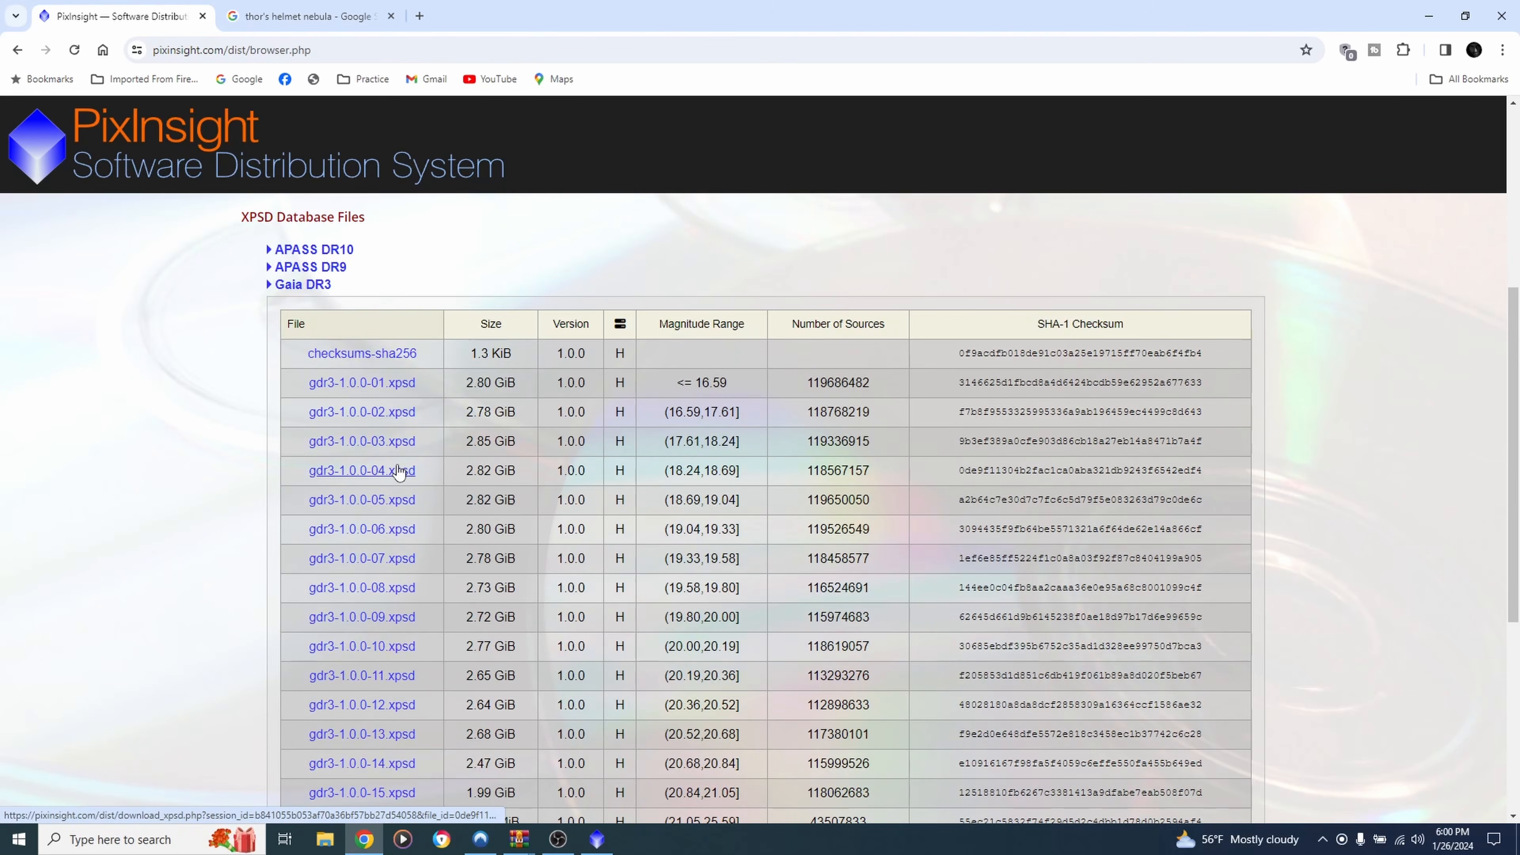
pyautogui.scroll(-5, 277, 498)
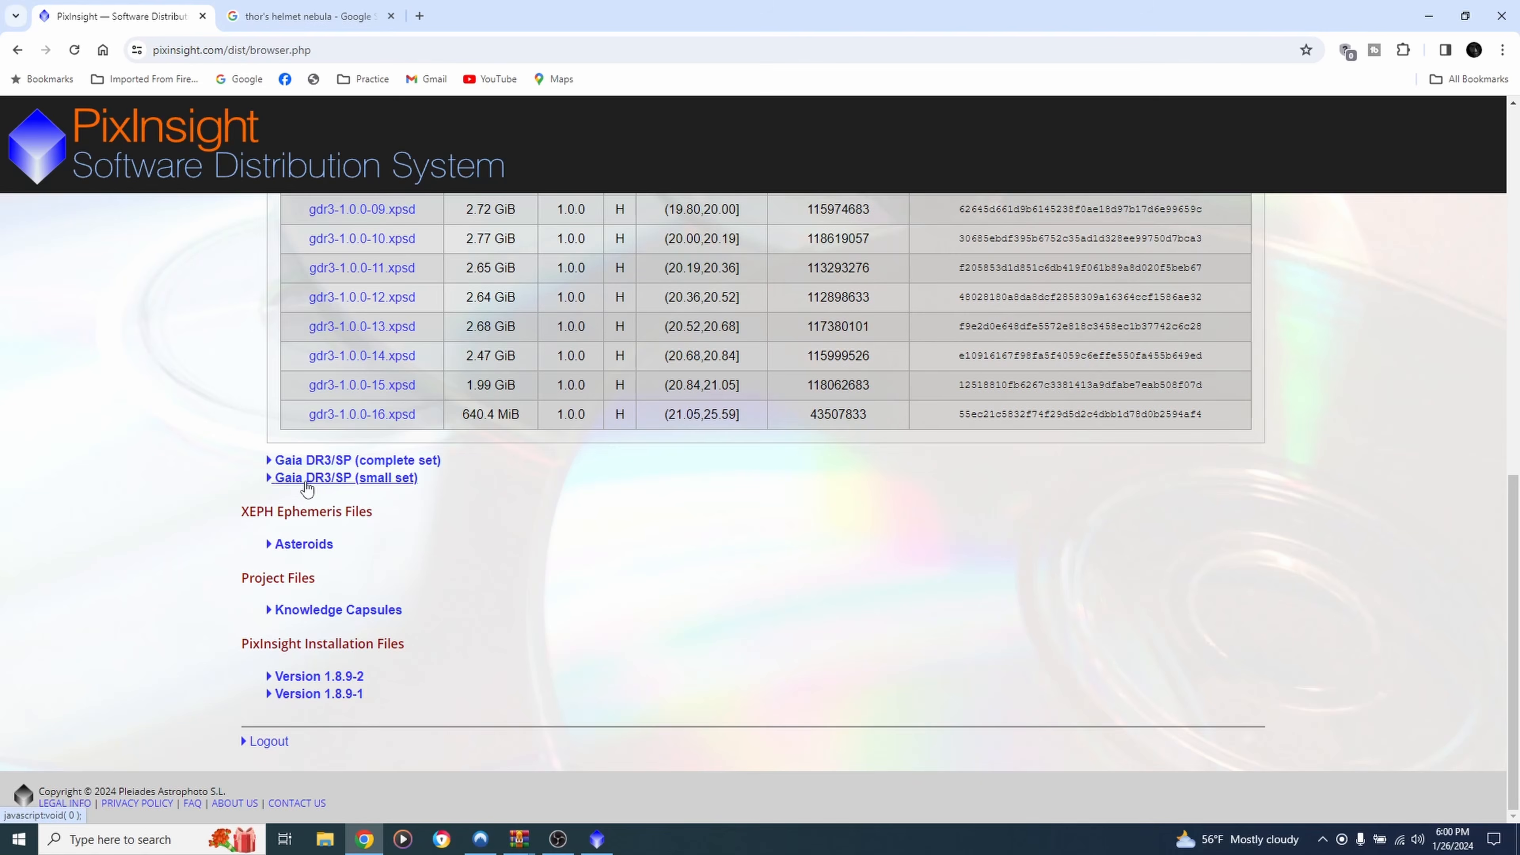
pyautogui.click(306, 480)
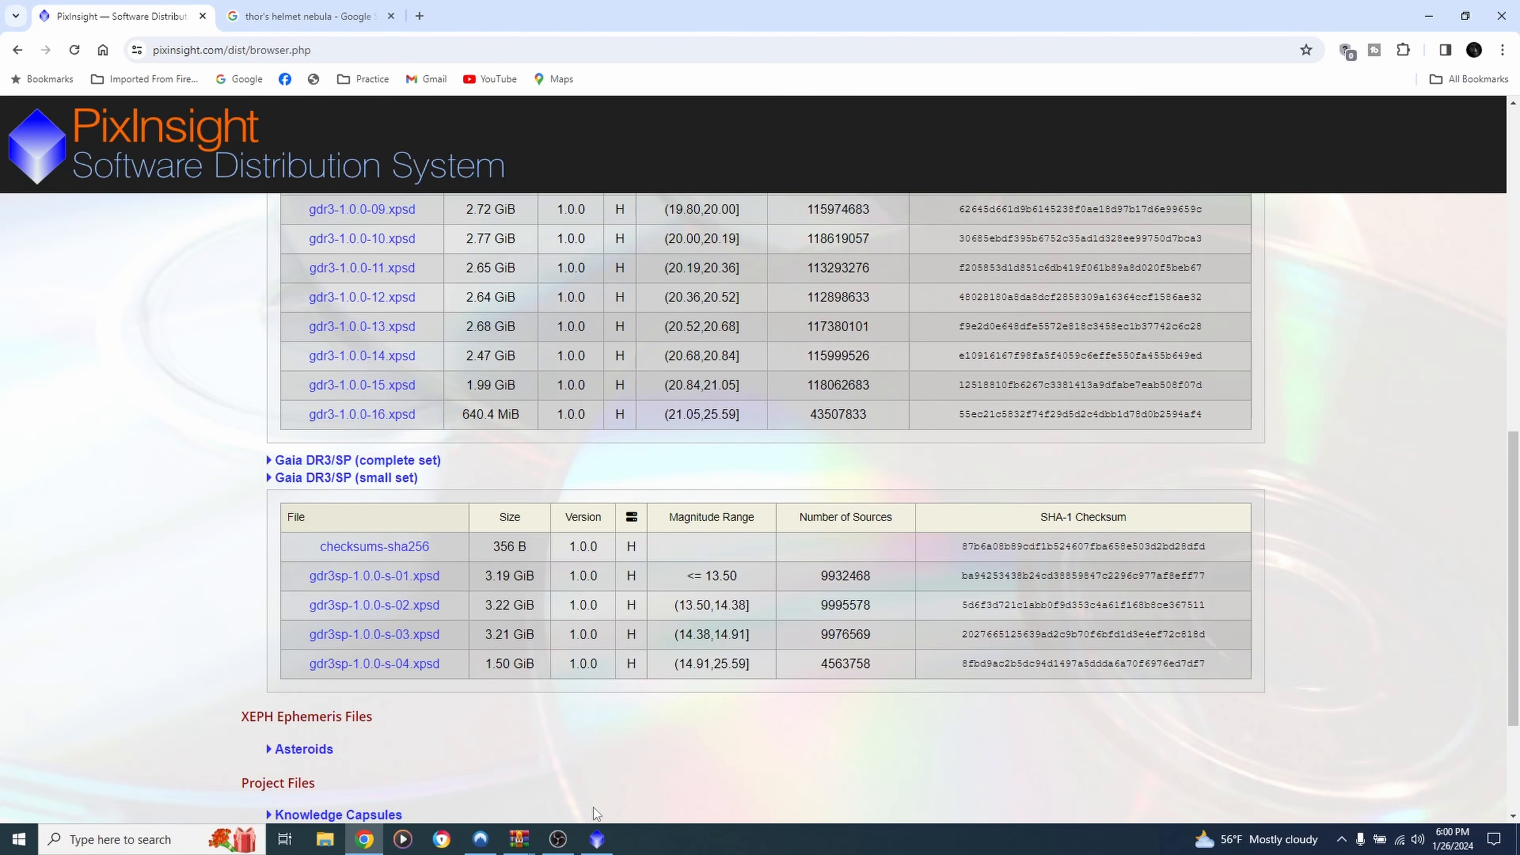
# Switch to PixInsight, launch the Gaia process and open its preferences
pyautogui.moveTo(598, 828)
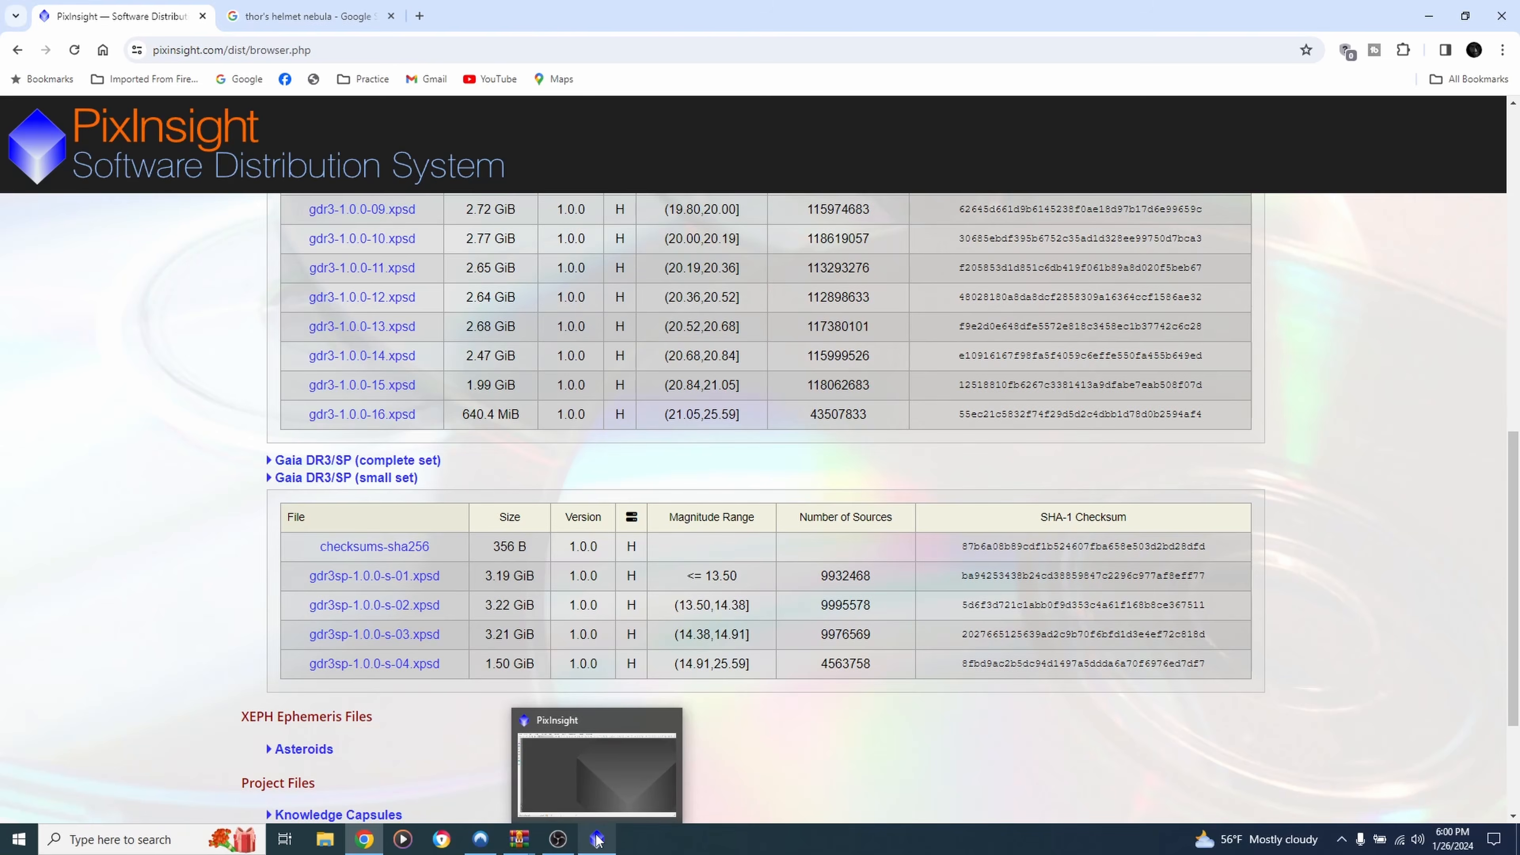
pyautogui.click(598, 840)
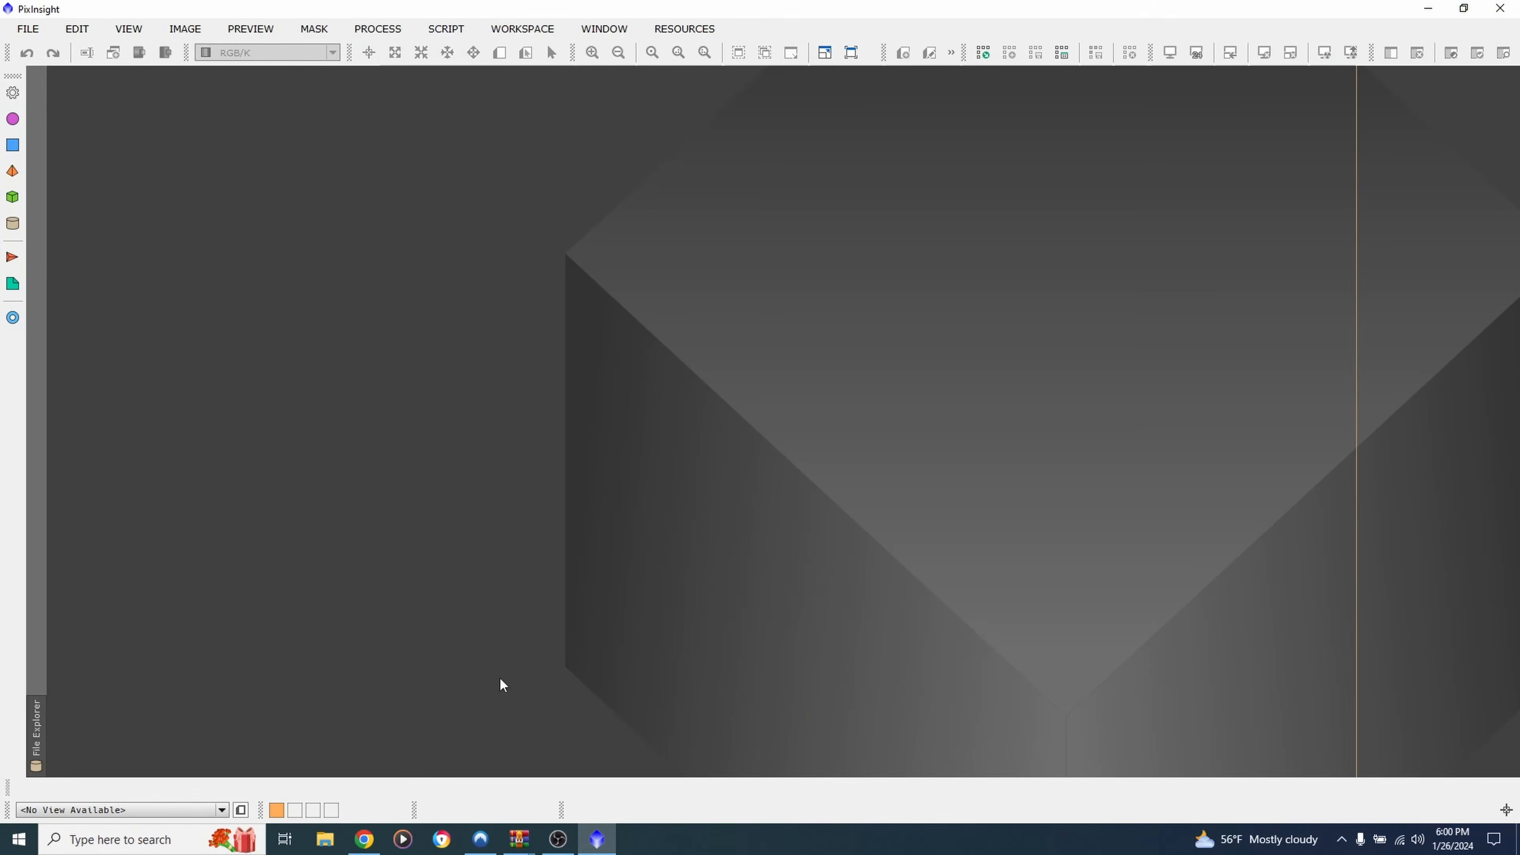
pyautogui.click(383, 31)
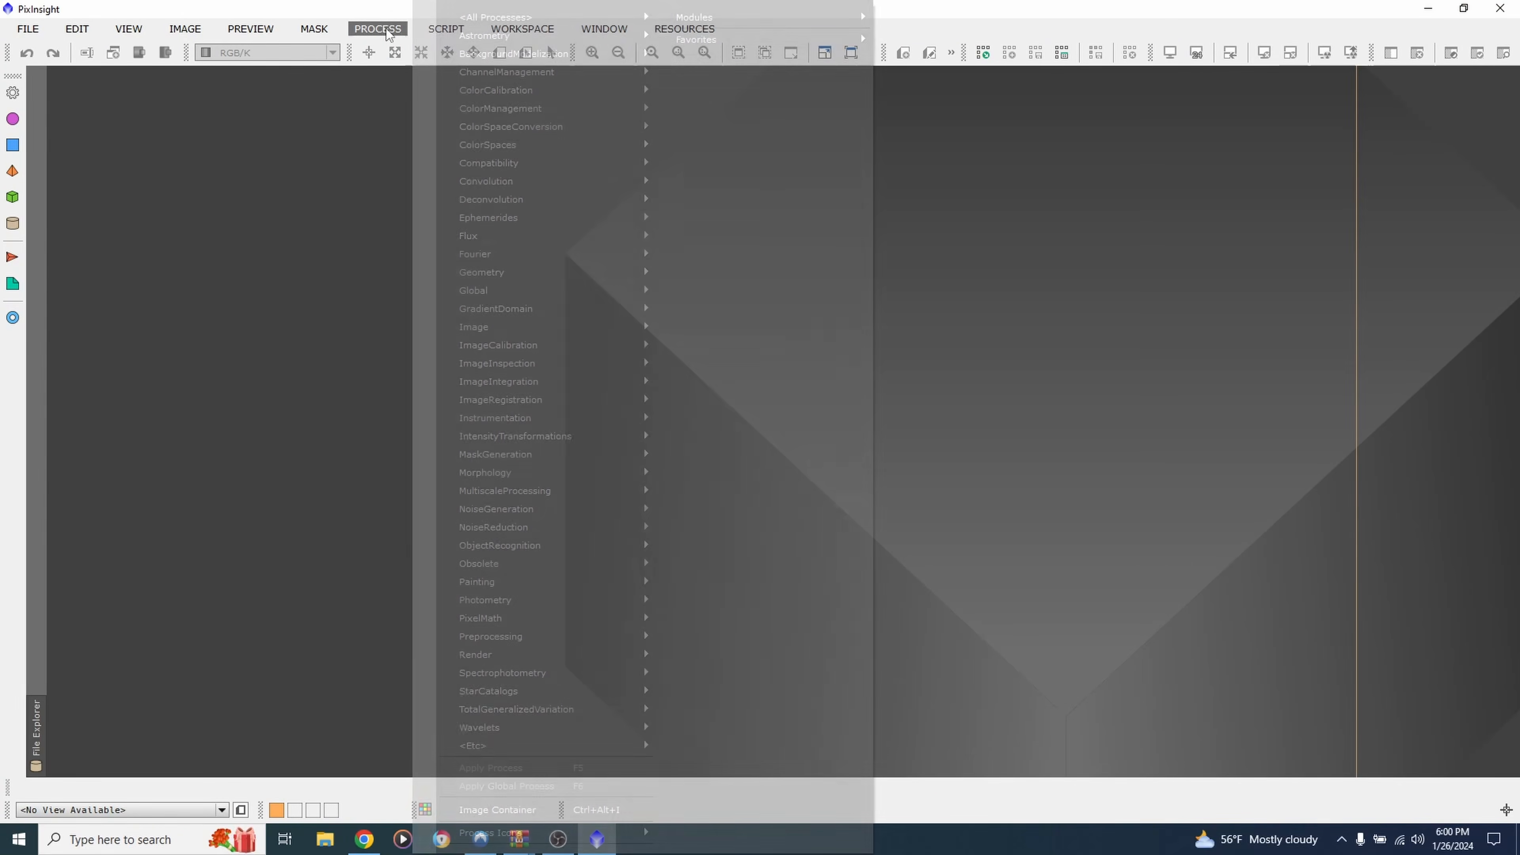
pyautogui.moveTo(508, 17)
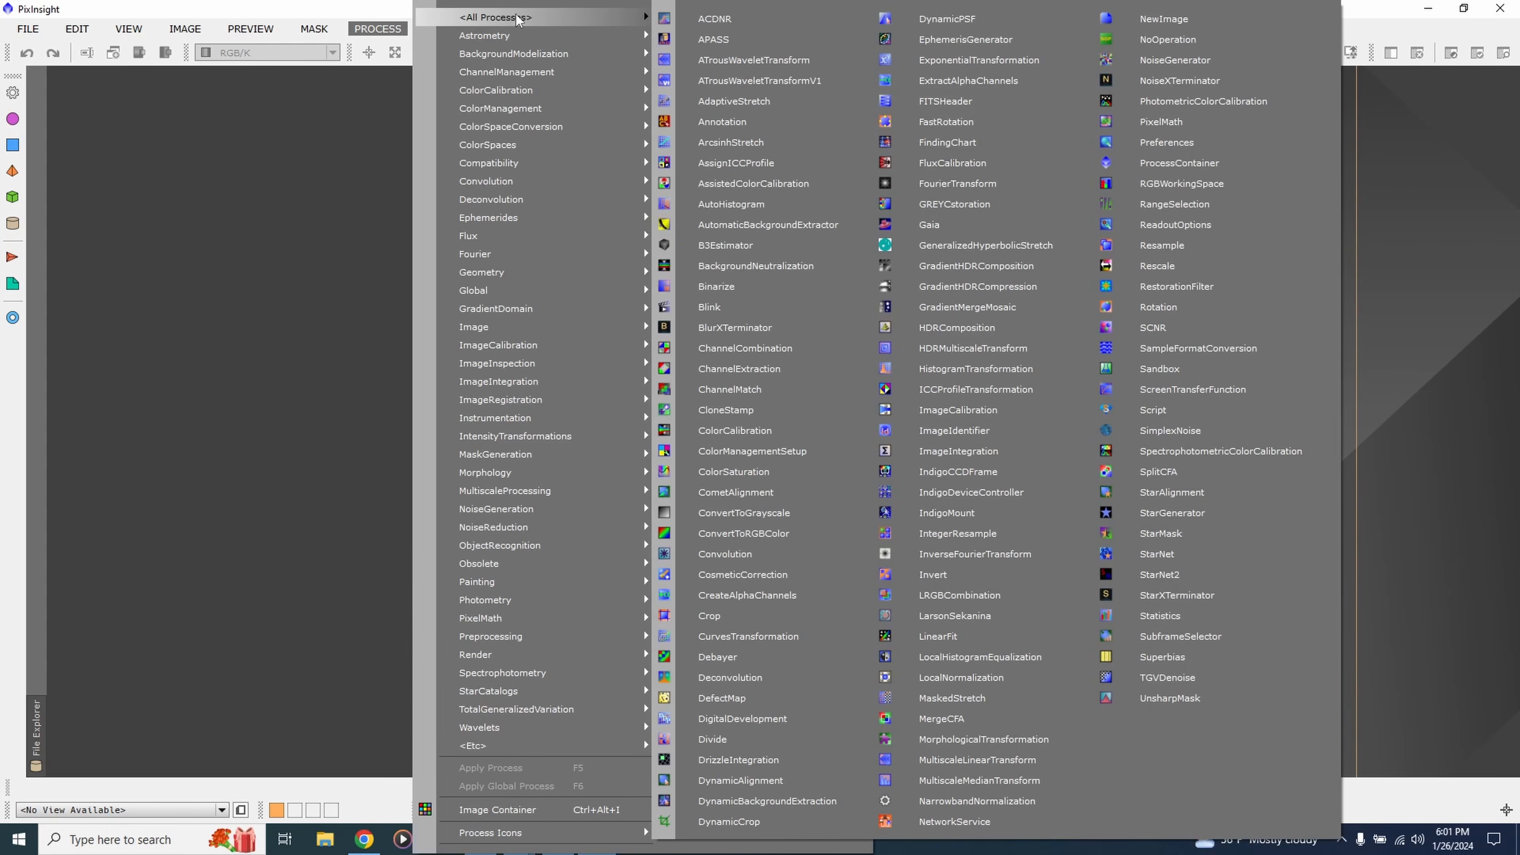
pyautogui.click(946, 230)
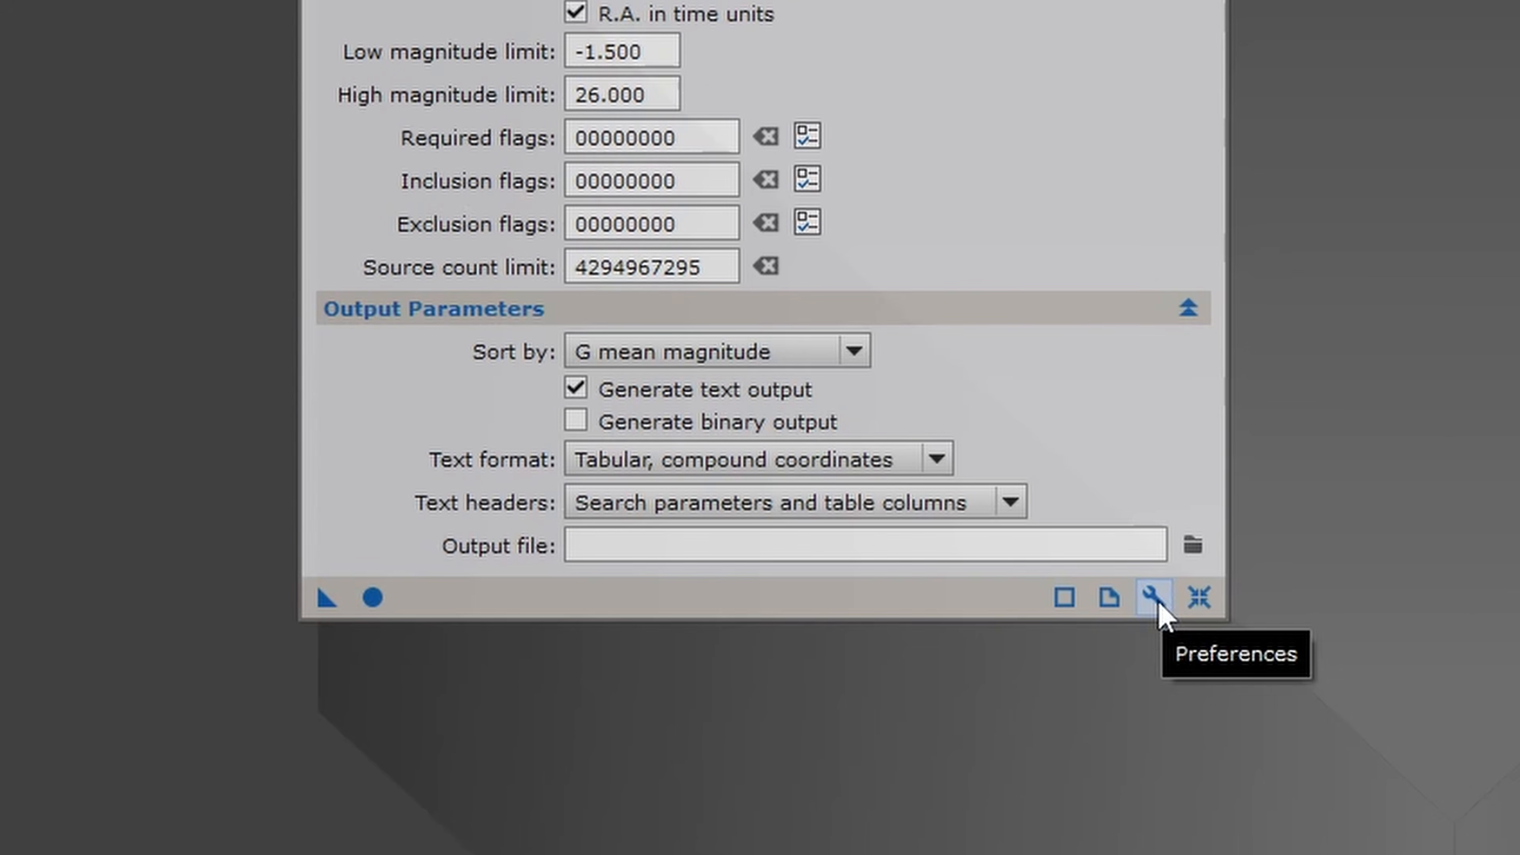
pyautogui.click(1155, 599)
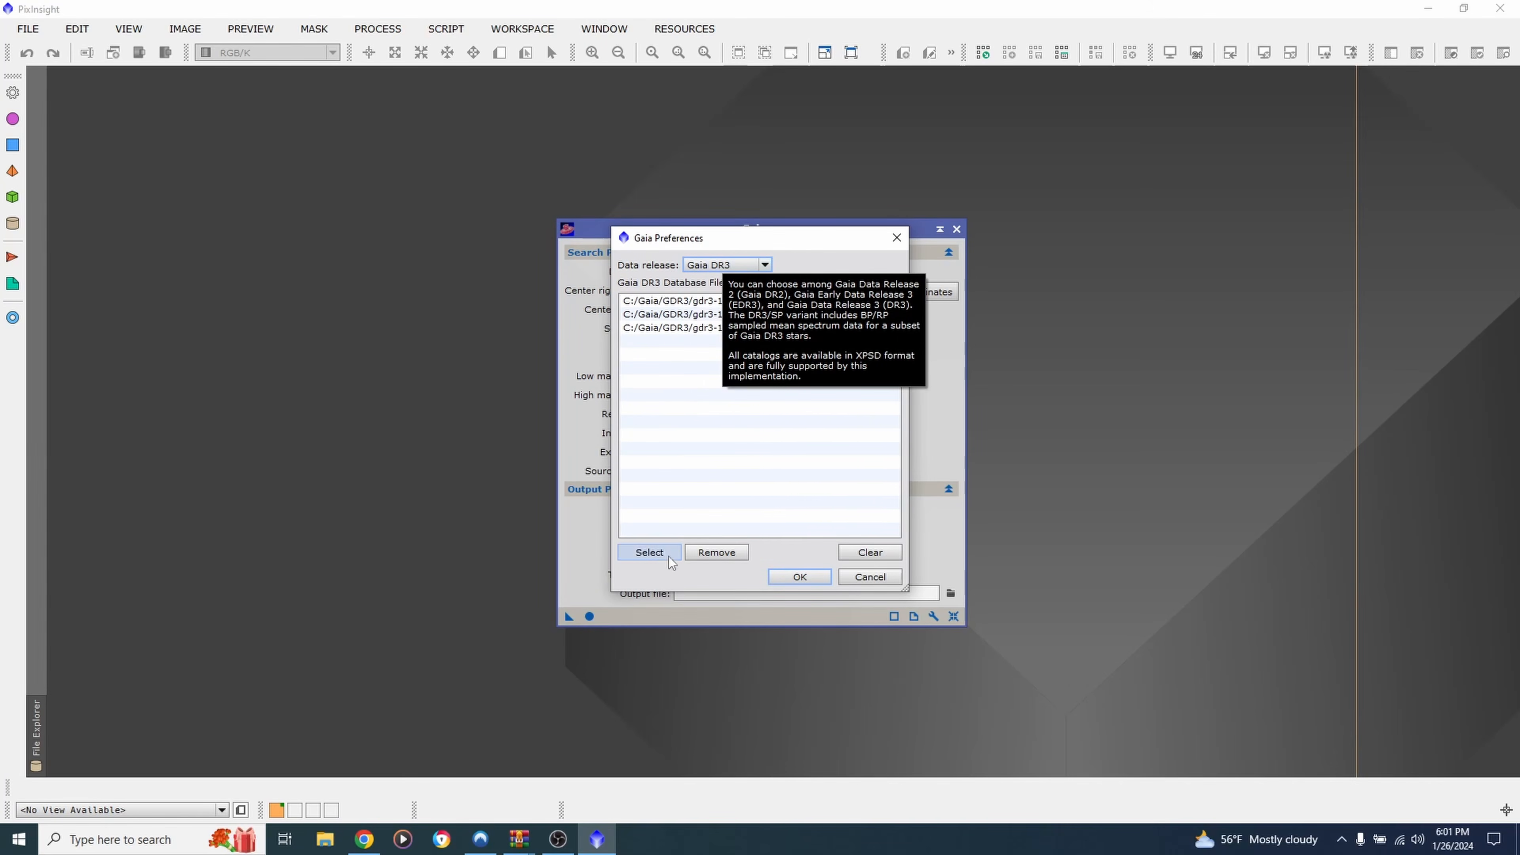
# Select the files gdr3-1.0.0-01.xpsd to gdr3-1.0.0-03.xpsd in C:/Gaia/GDR3 as Gaia DR3 database files, but cancel the selection
pyautogui.click(657, 553)
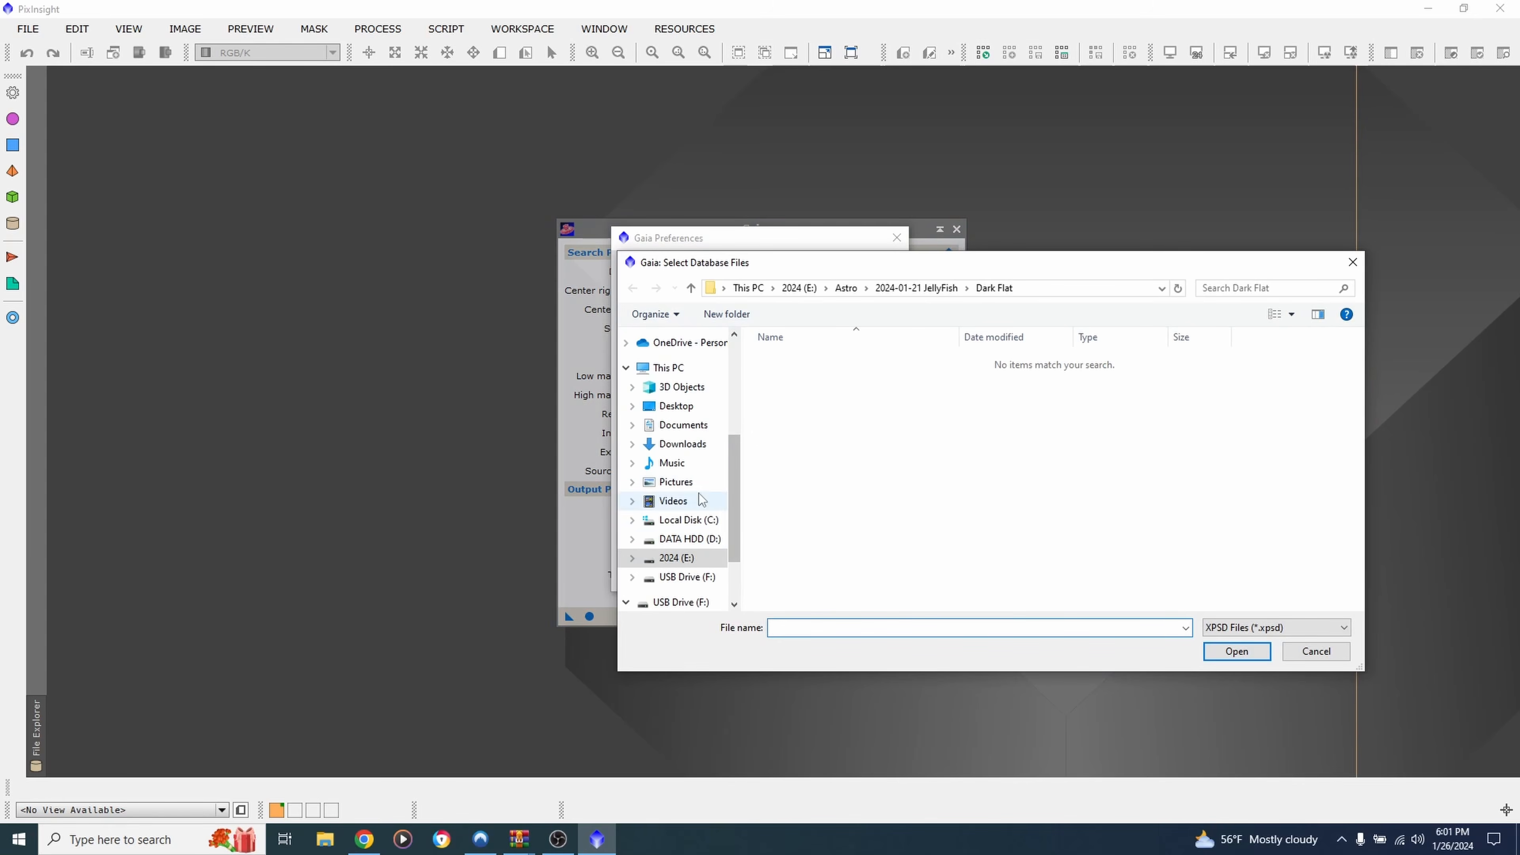
pyautogui.click(705, 521)
pyautogui.doubleClick(771, 428)
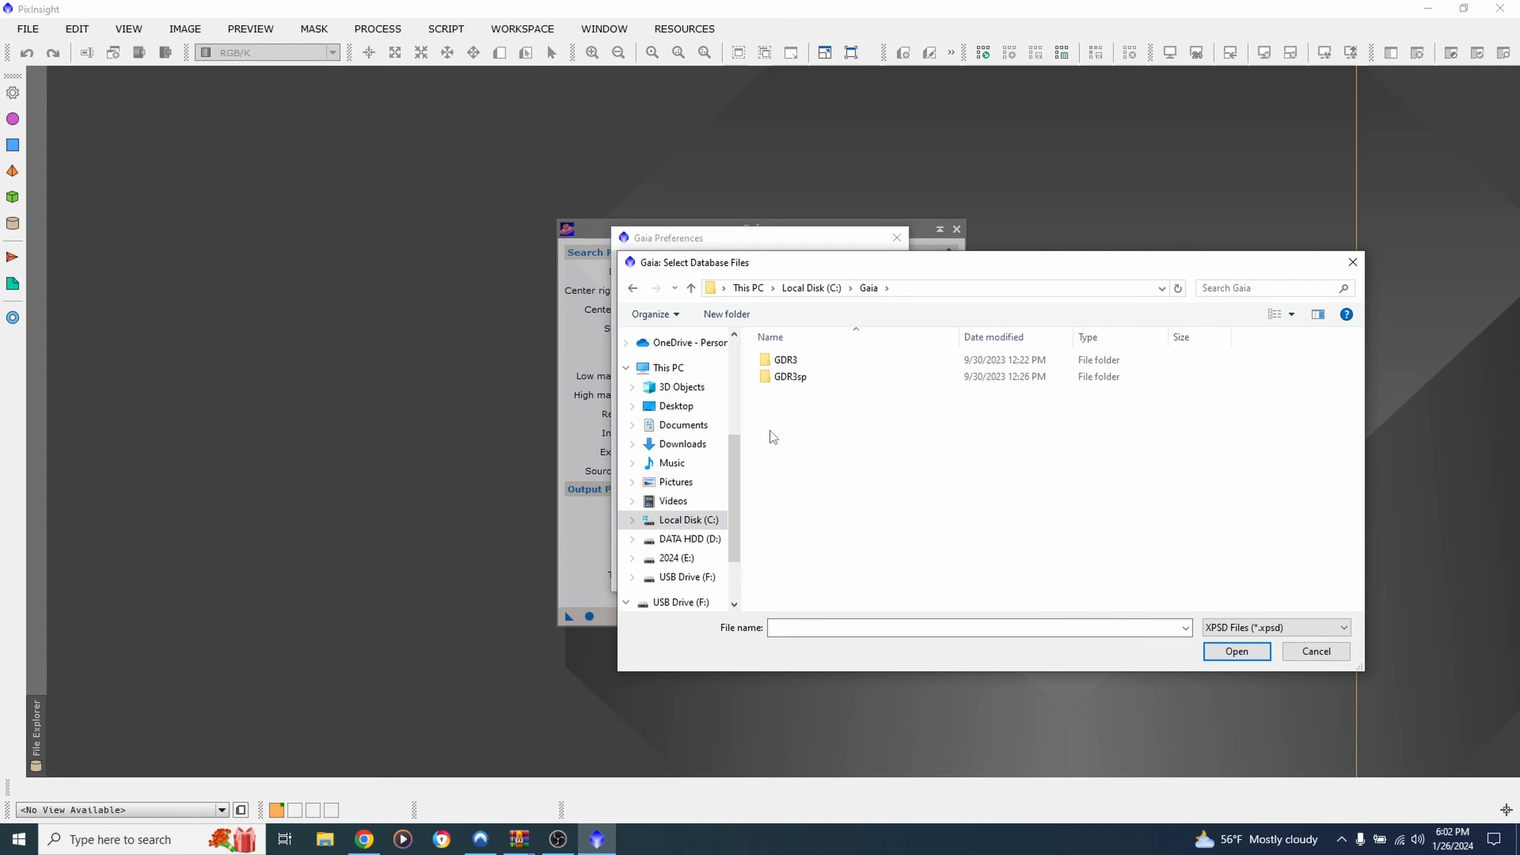
pyautogui.doubleClick(784, 361)
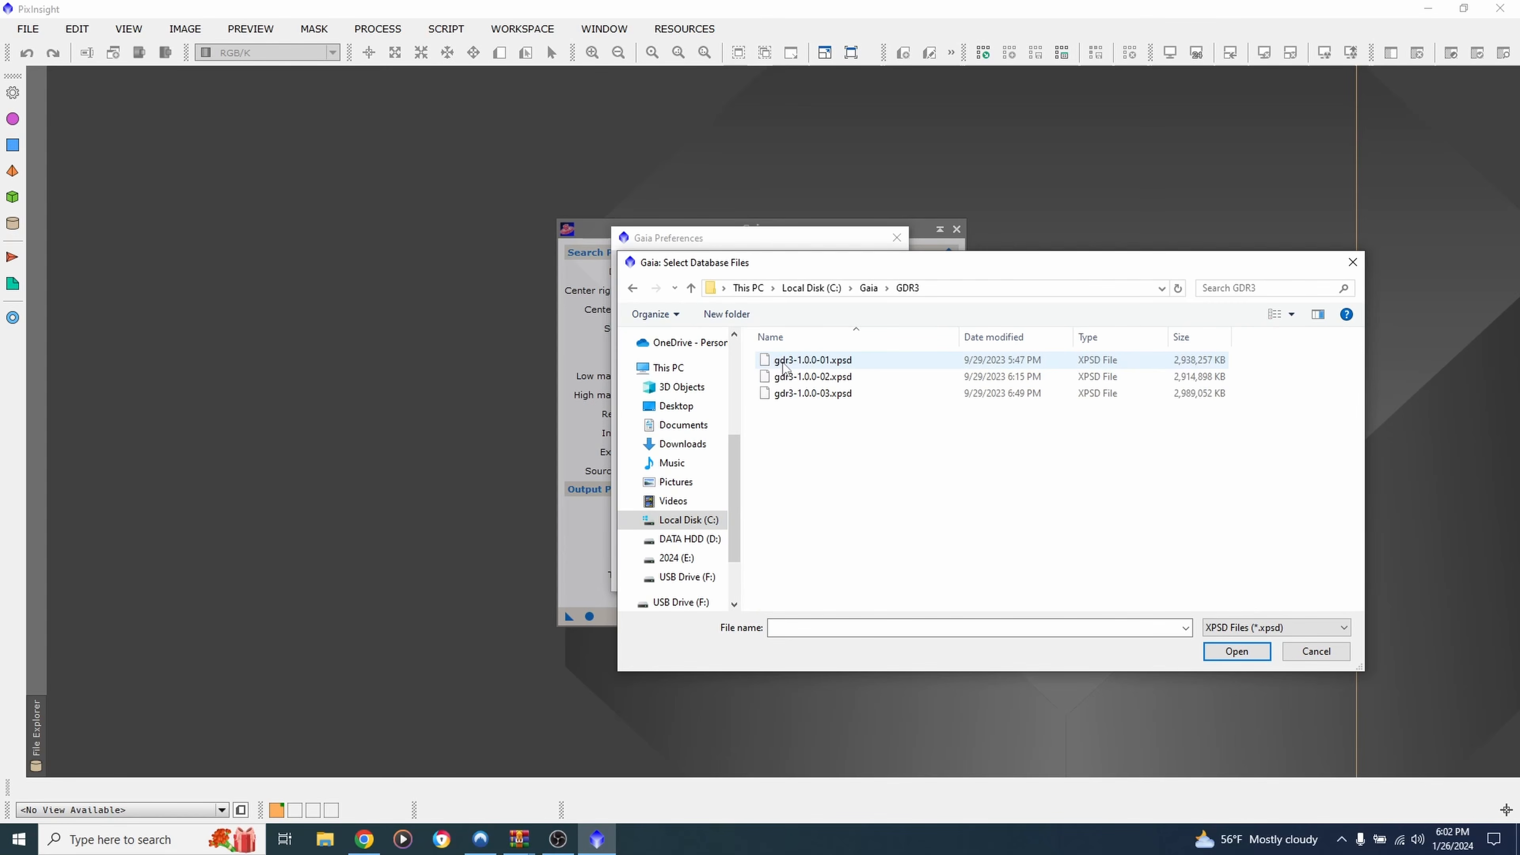
pyautogui.click(816, 361)
pyautogui.keyDown('shift'); pyautogui.click(815, 394); pyautogui.keyUp('shift')
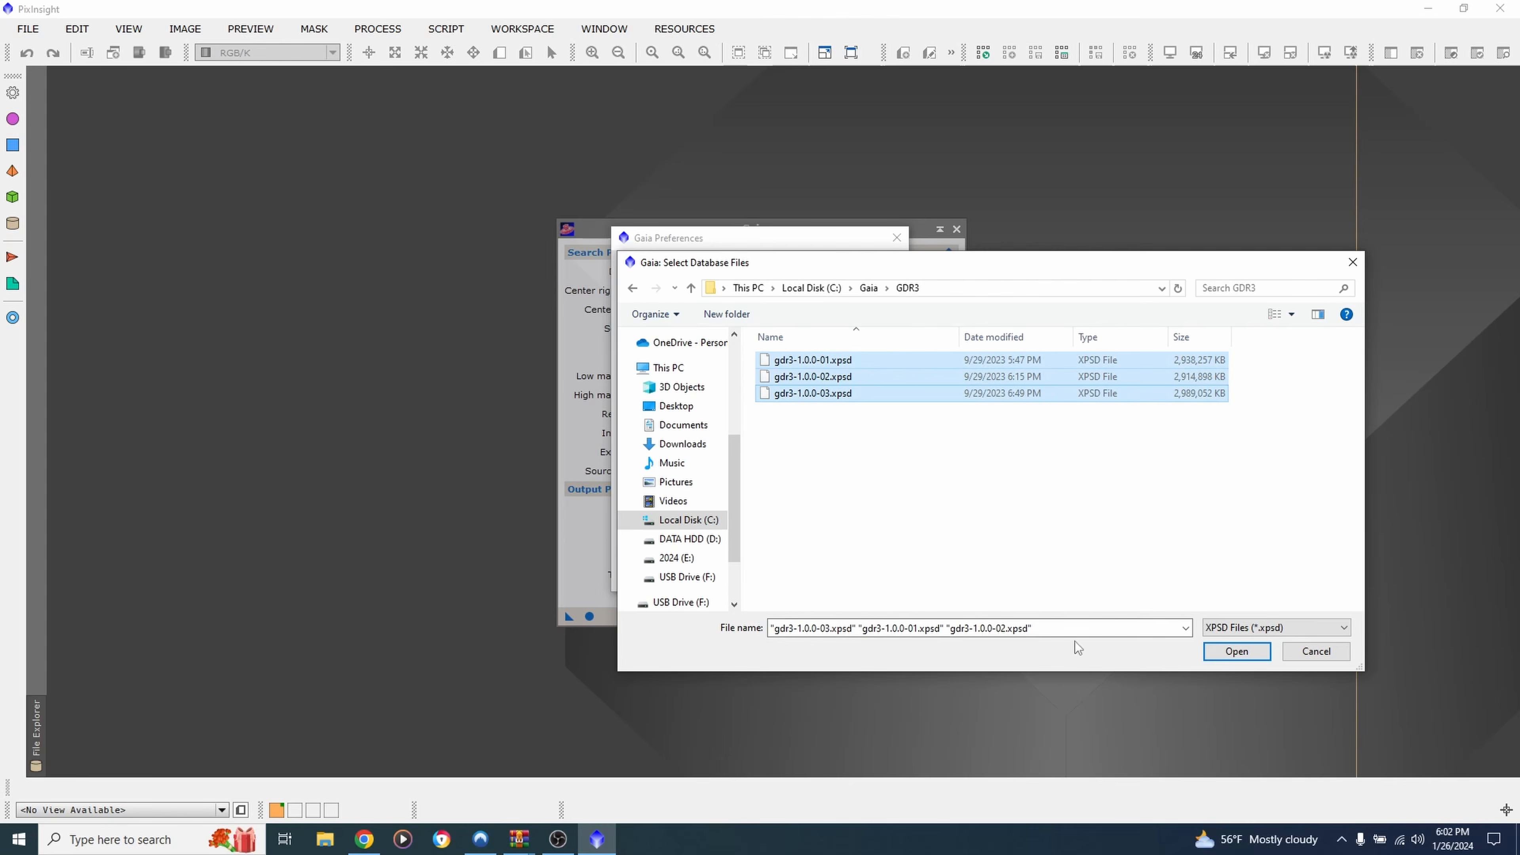
pyautogui.click(1319, 652)
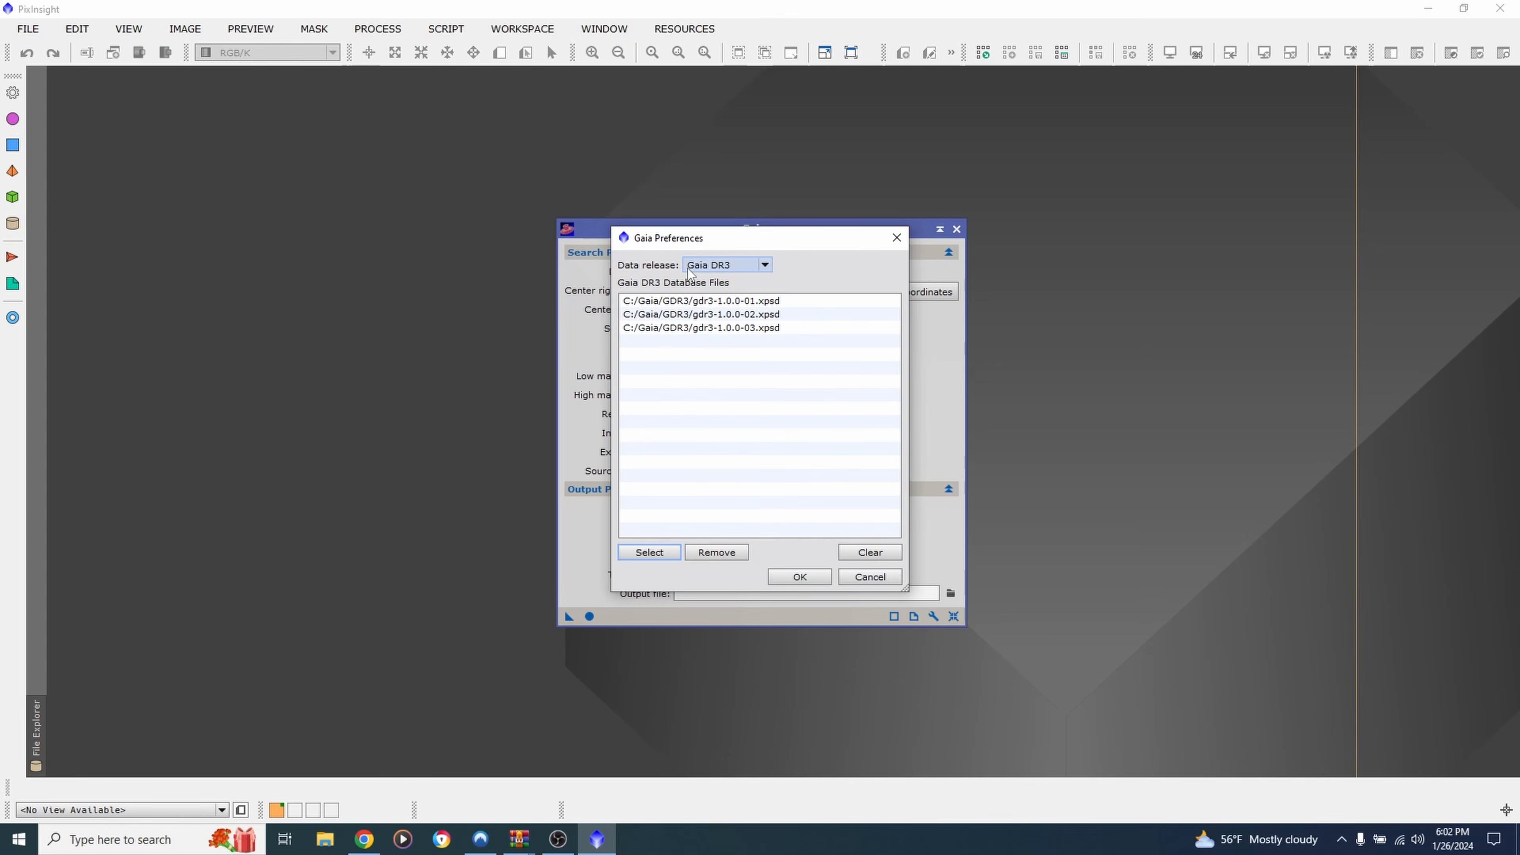
# Set gdr3sp-1.0.0-s-01.xpsd and gdr3sp-1.0.0-s-02.xpsd from C:/Gaia/GDR3sp as the Gaia DR3/SP database files, and close the Gaia process
pyautogui.click(694, 266)
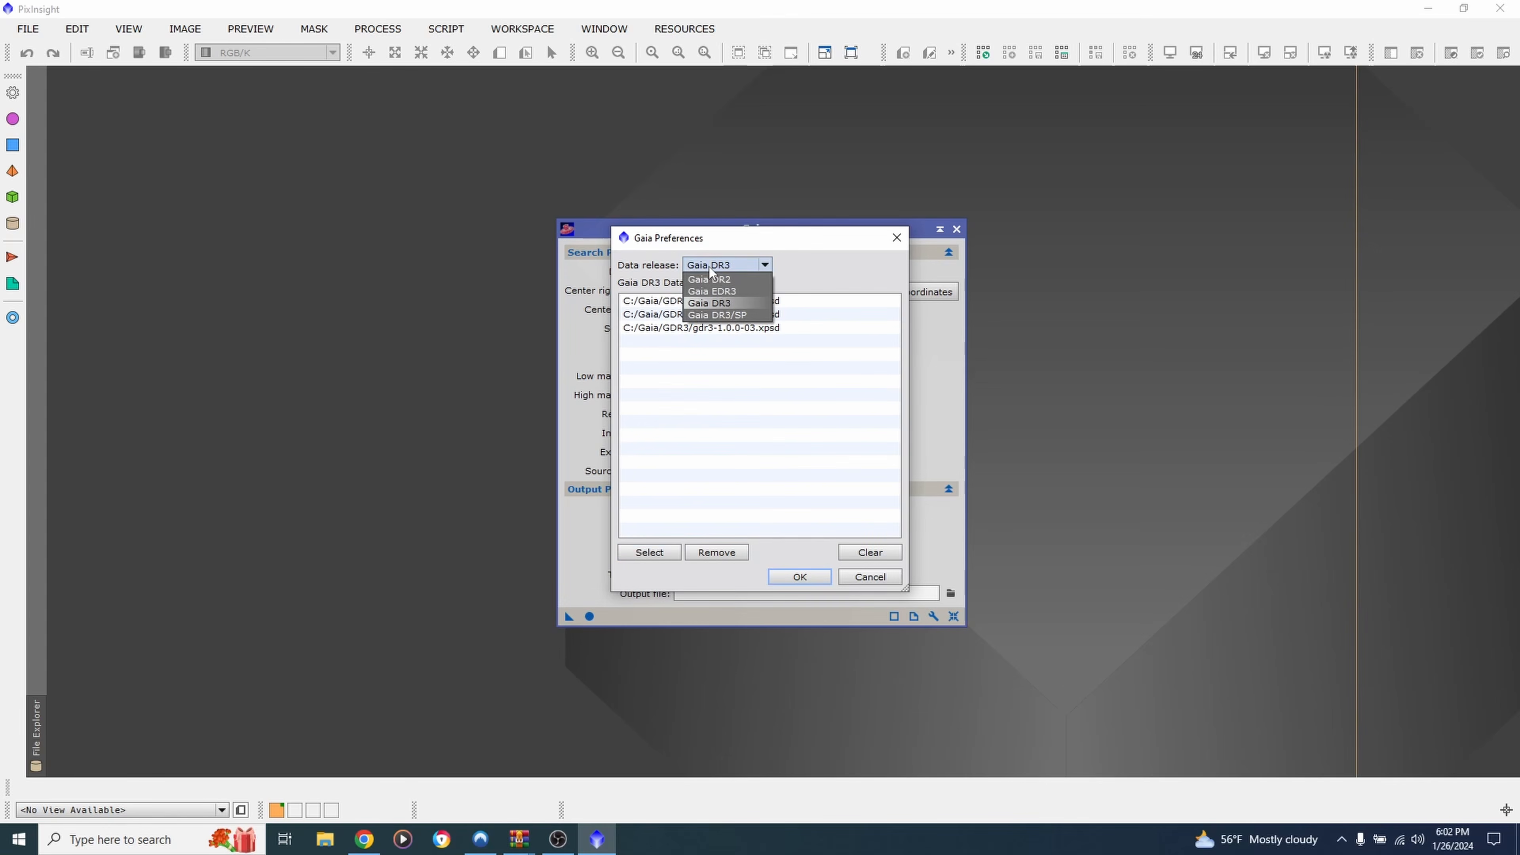
pyautogui.click(723, 316)
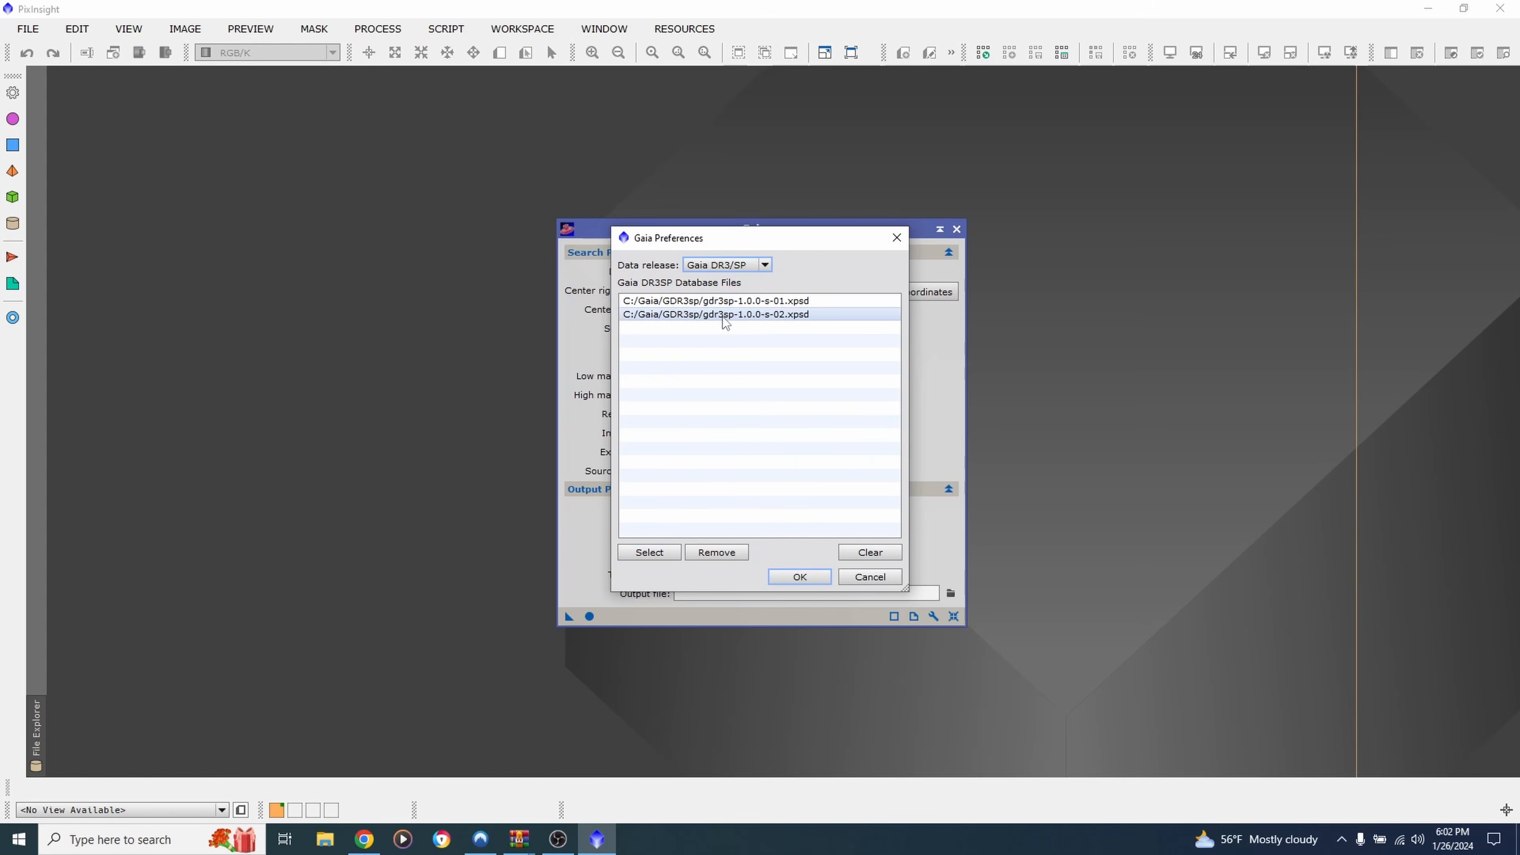
pyautogui.click(650, 553)
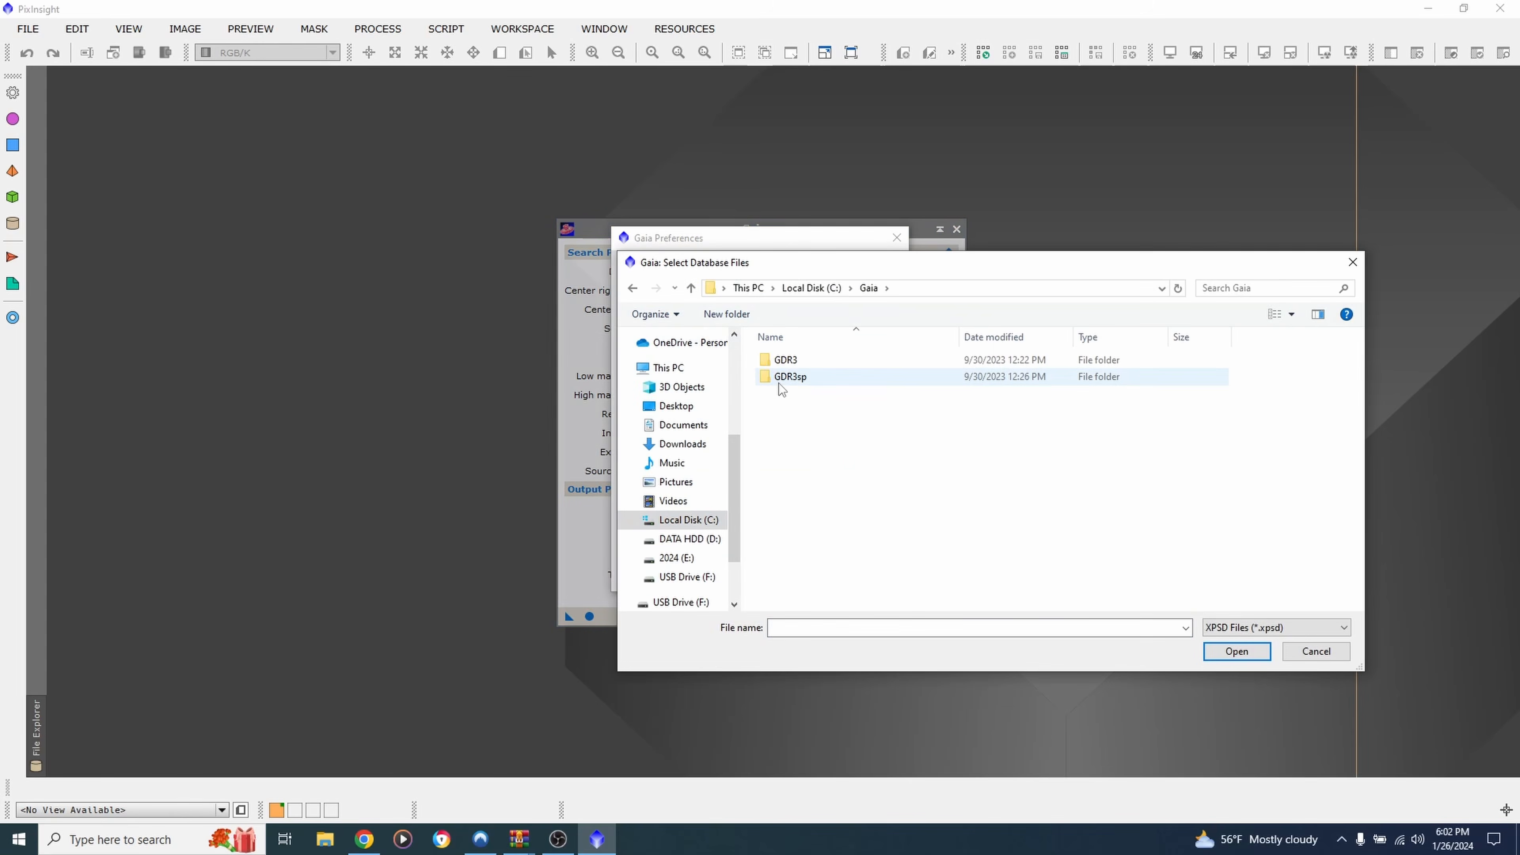
pyautogui.doubleClick(785, 380)
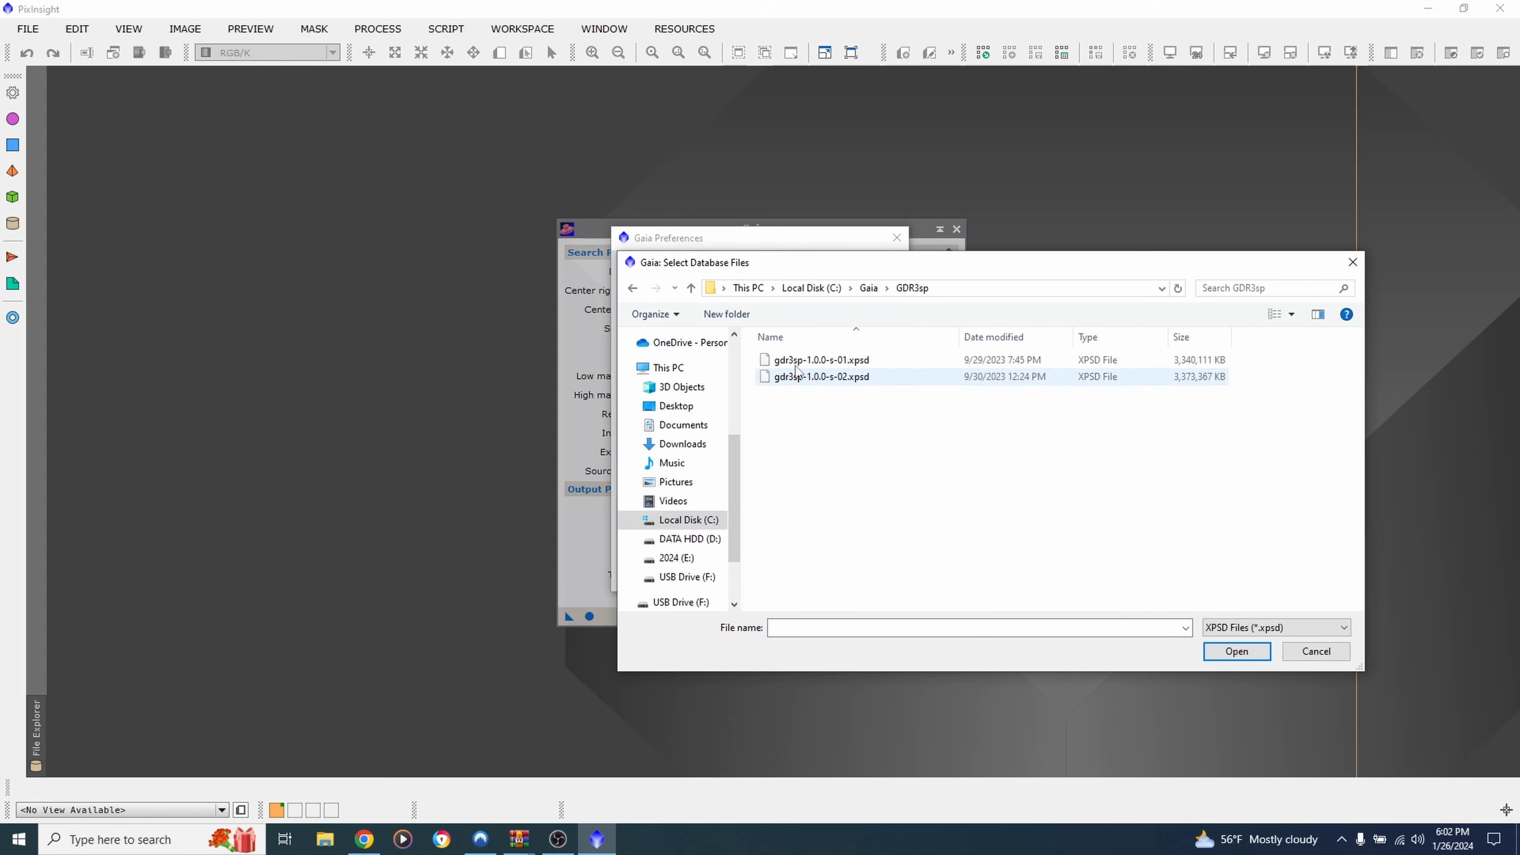
pyautogui.click(797, 362)
pyautogui.keyDown('shift'); pyautogui.click(796, 376); pyautogui.keyUp('shift')
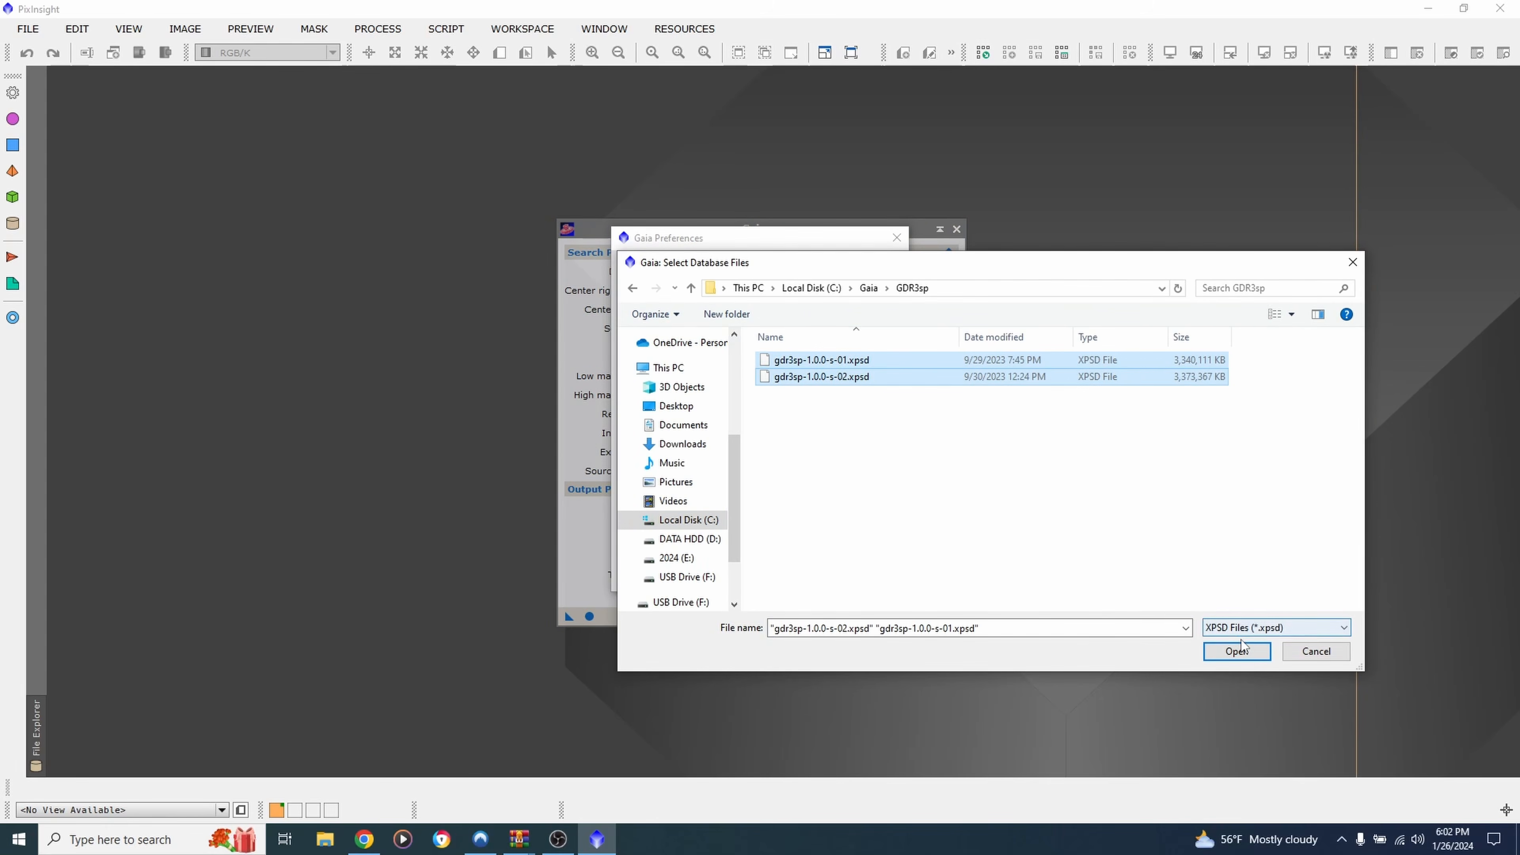
pyautogui.click(1236, 651)
pyautogui.click(801, 577)
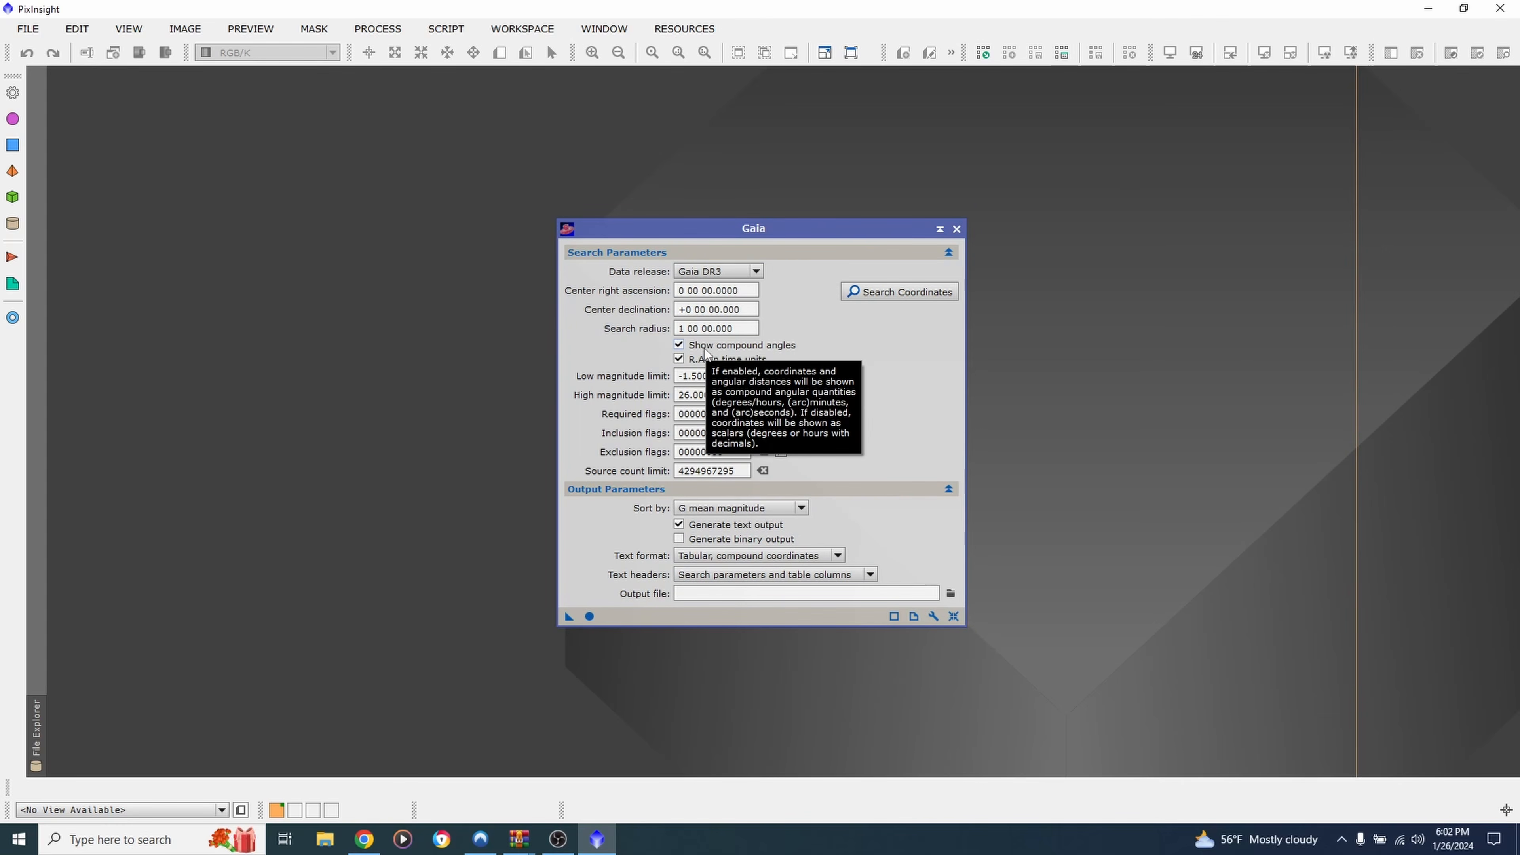
pyautogui.click(957, 229)
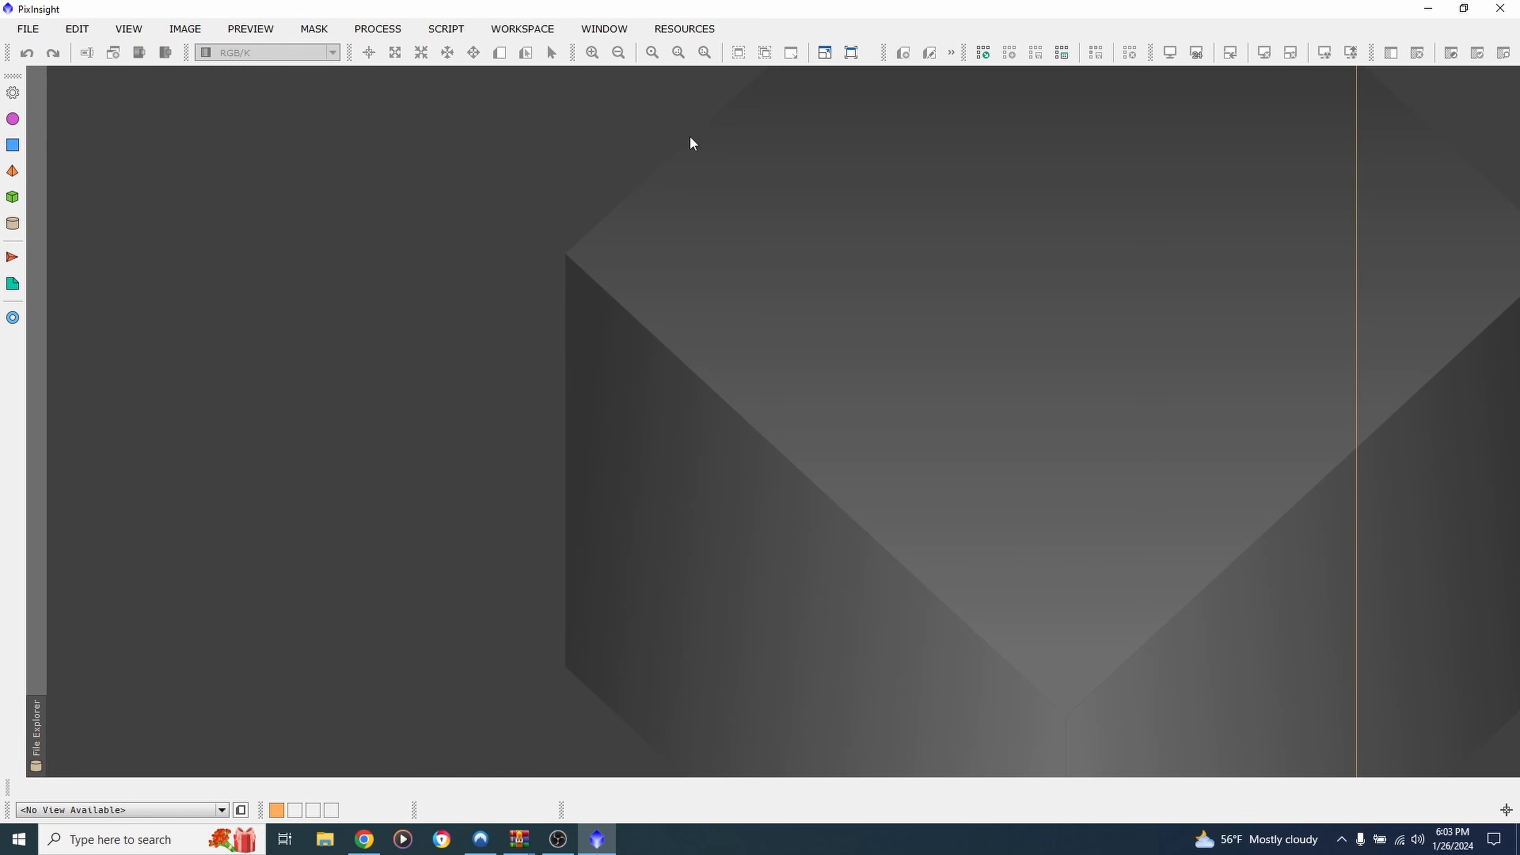
# Review the configured update repositories and the form for adding a repository URL, leaving both without changes
pyautogui.click(675, 32)
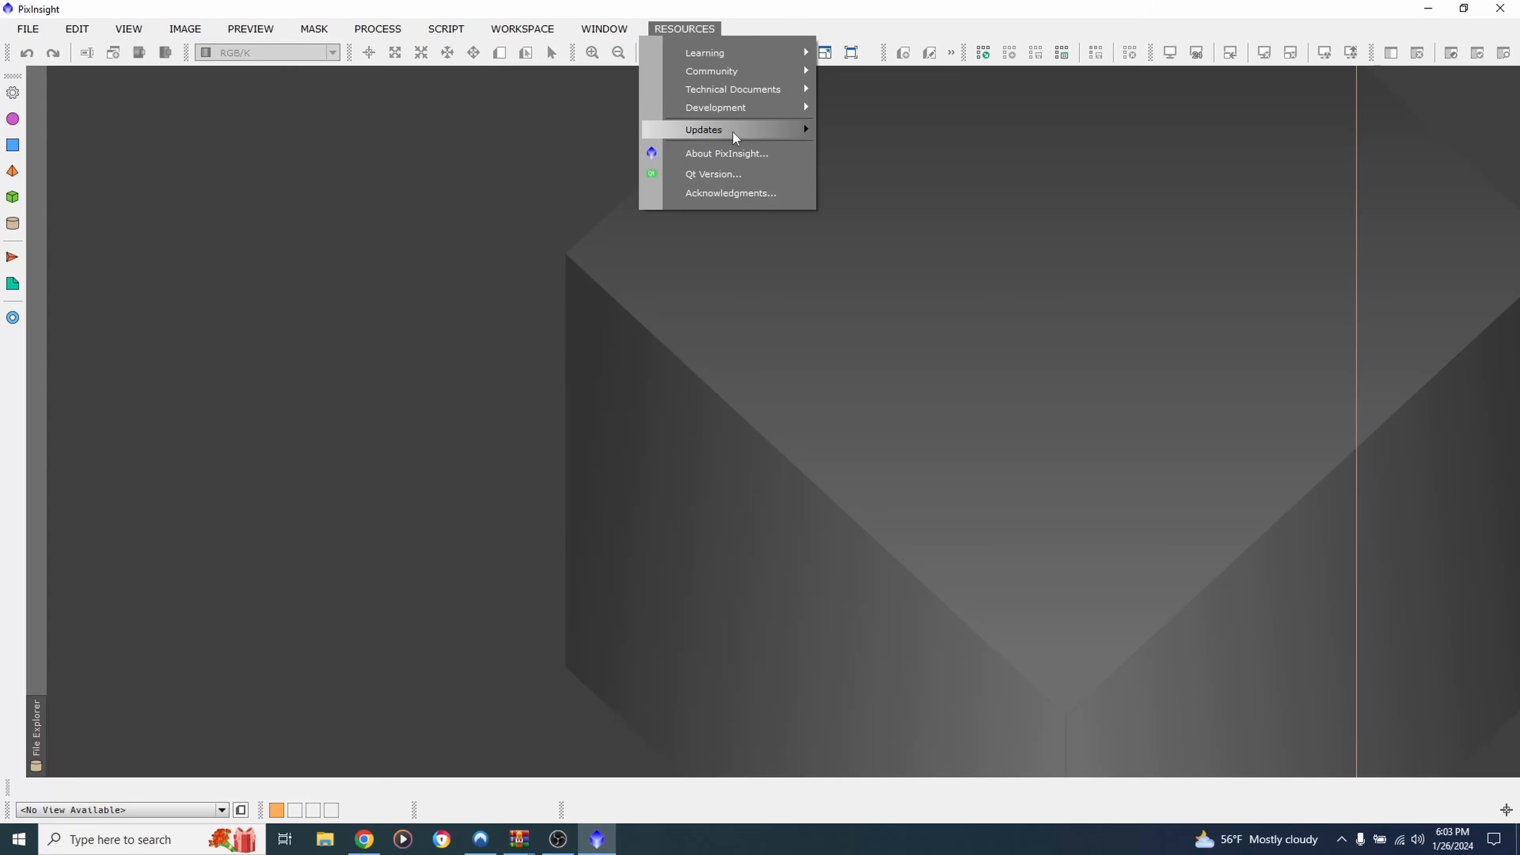
pyautogui.moveTo(742, 130)
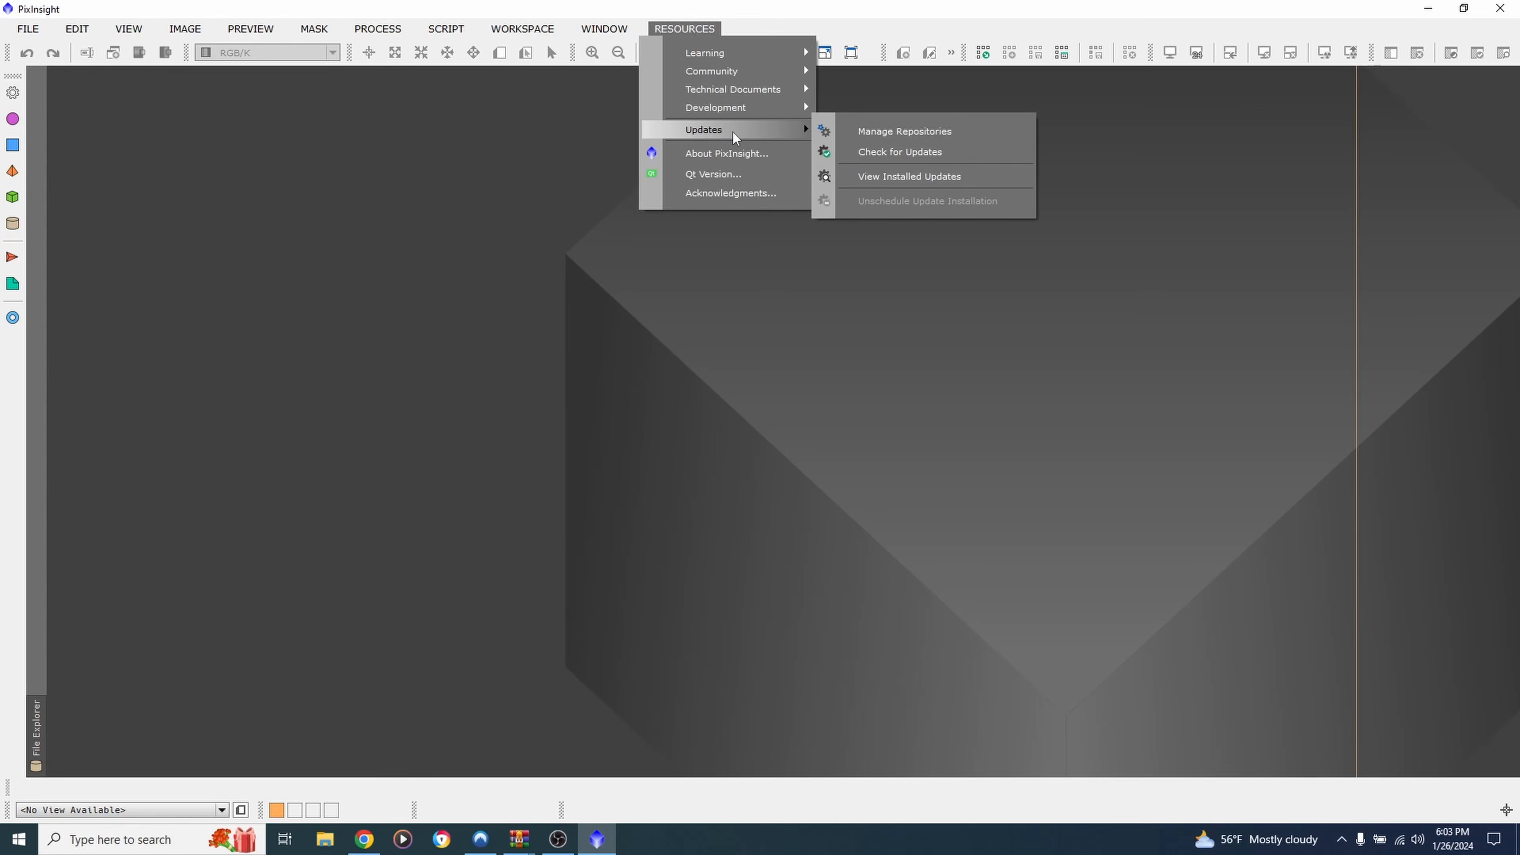
pyautogui.click(874, 136)
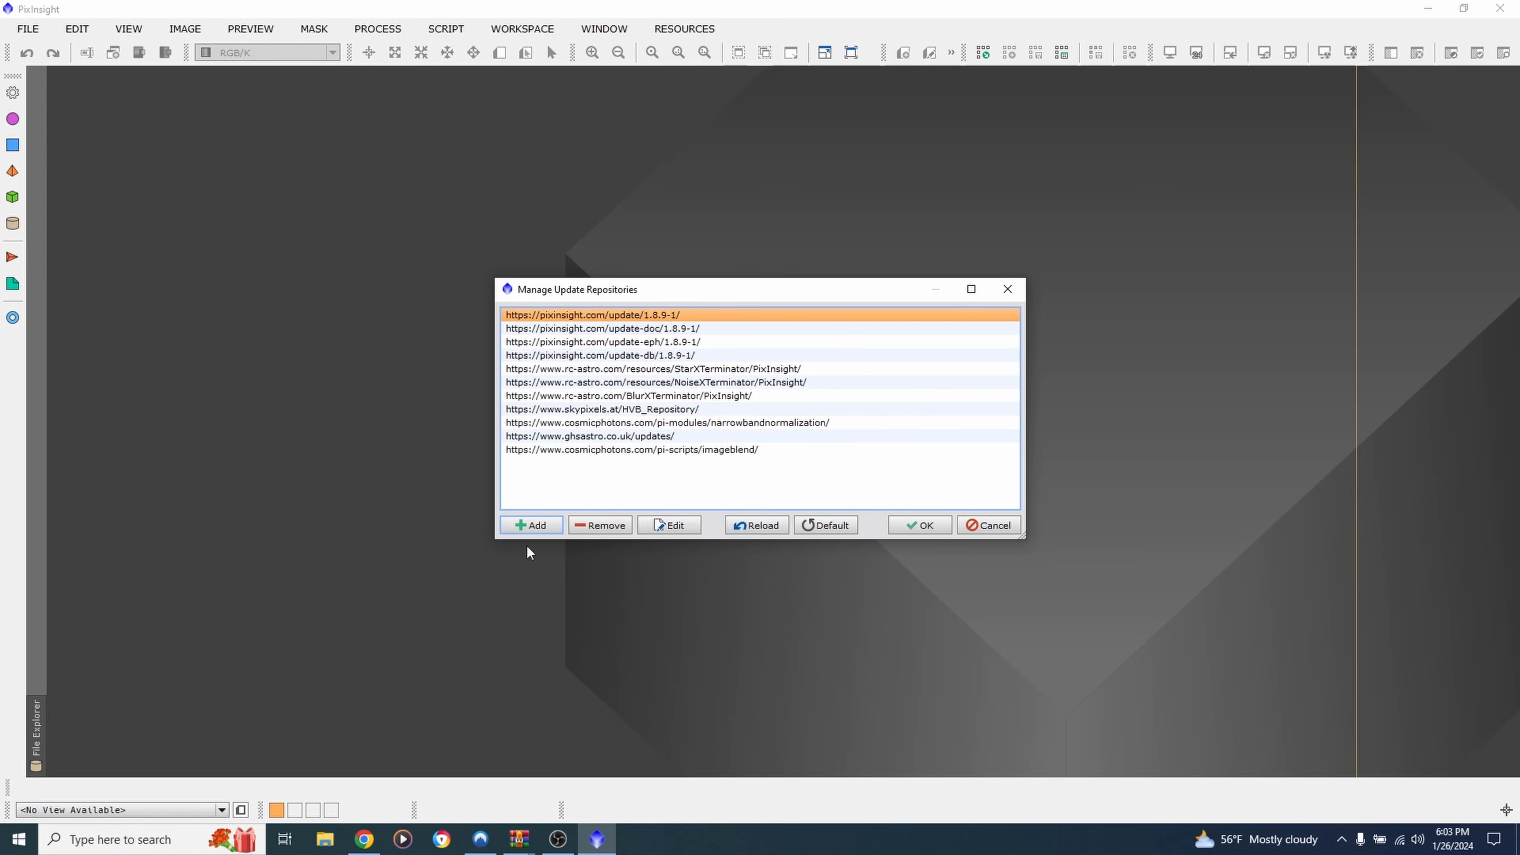
pyautogui.click(531, 527)
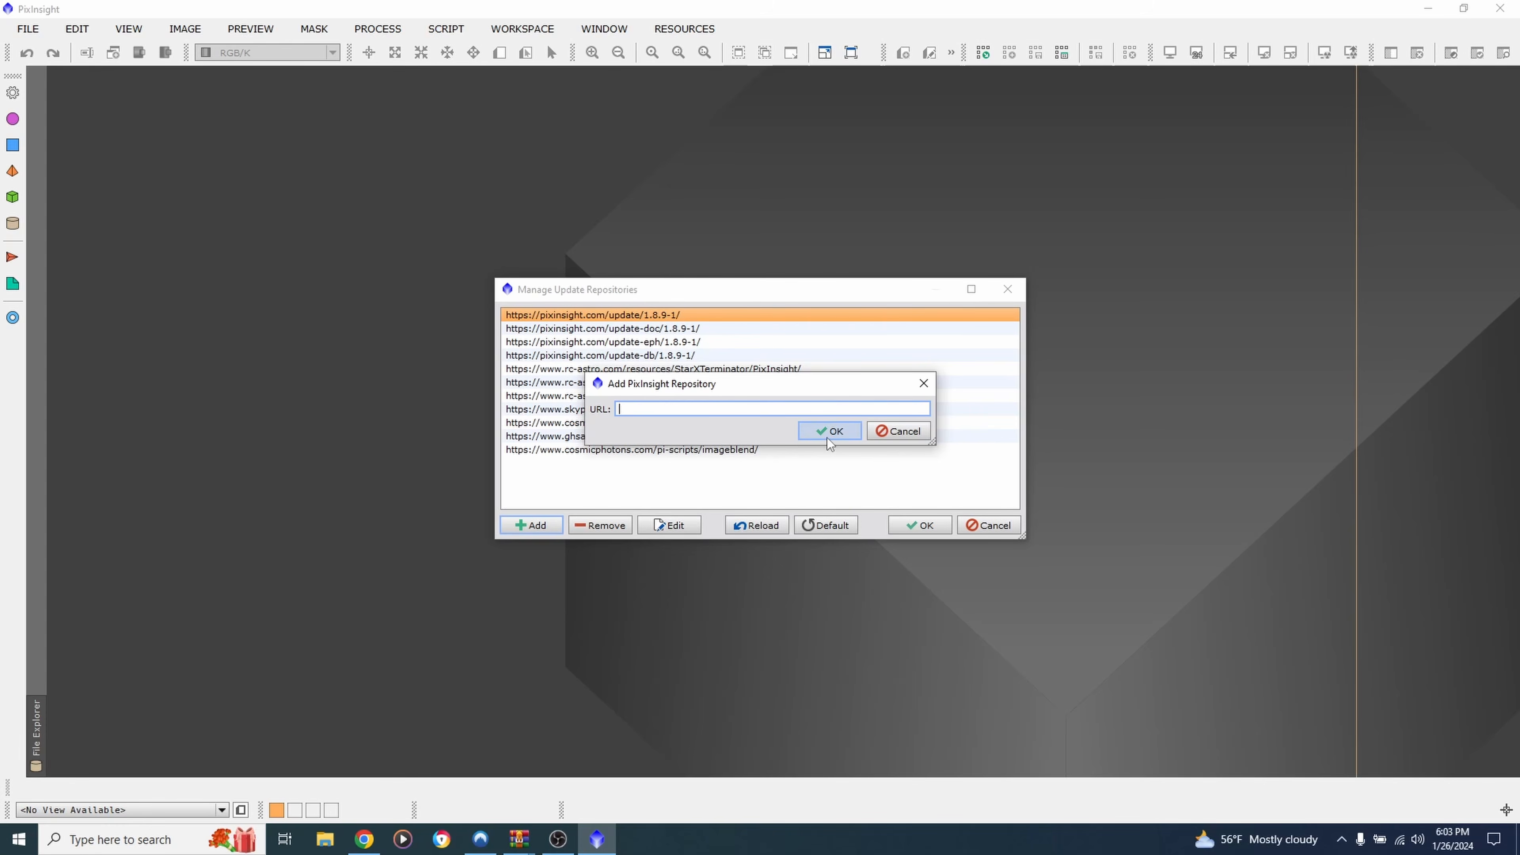
pyautogui.click(898, 431)
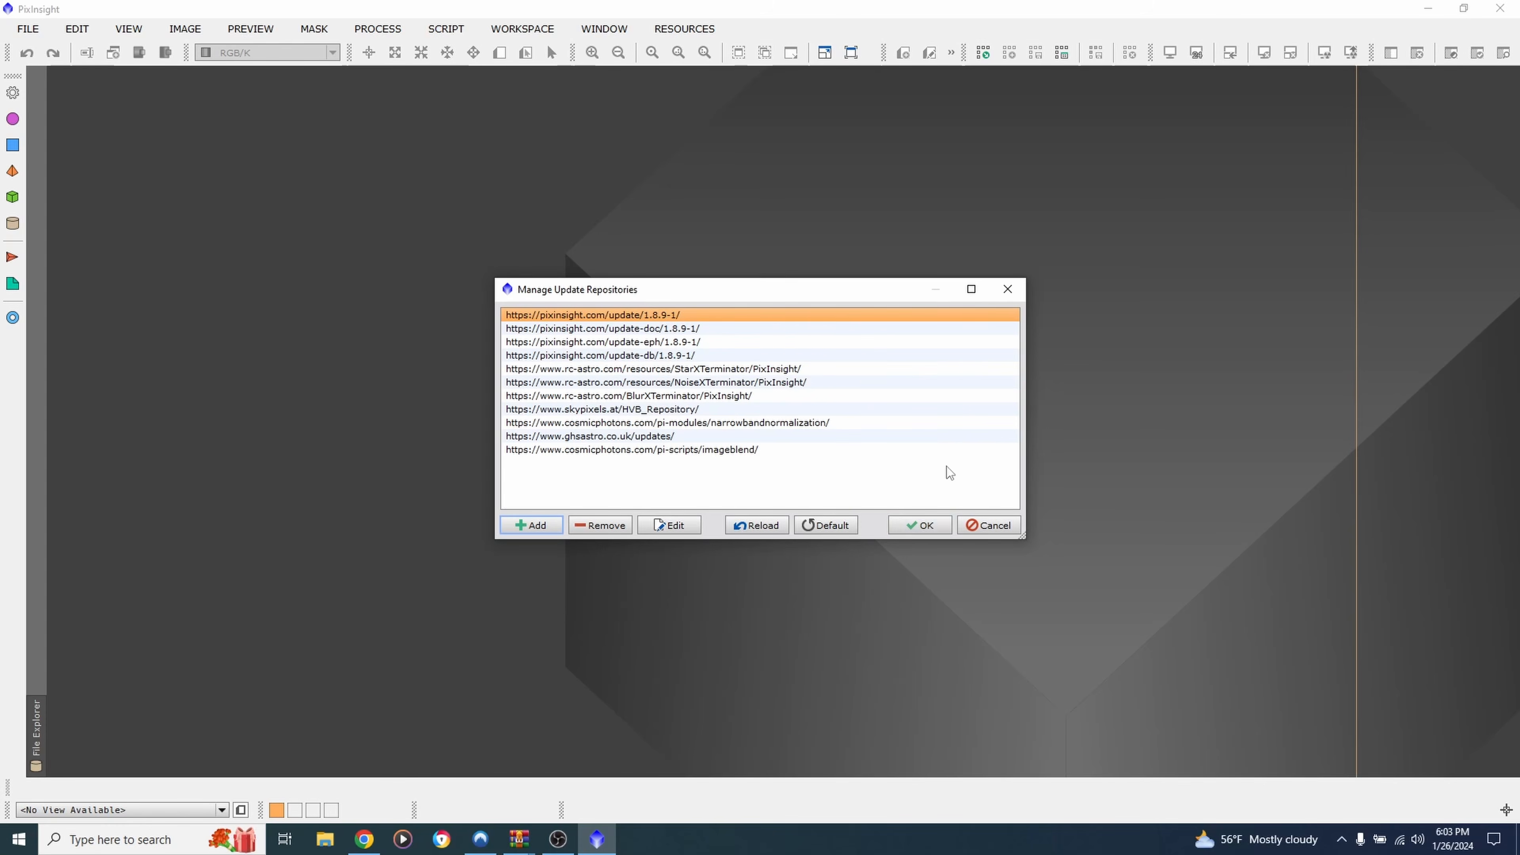
pyautogui.click(1011, 291)
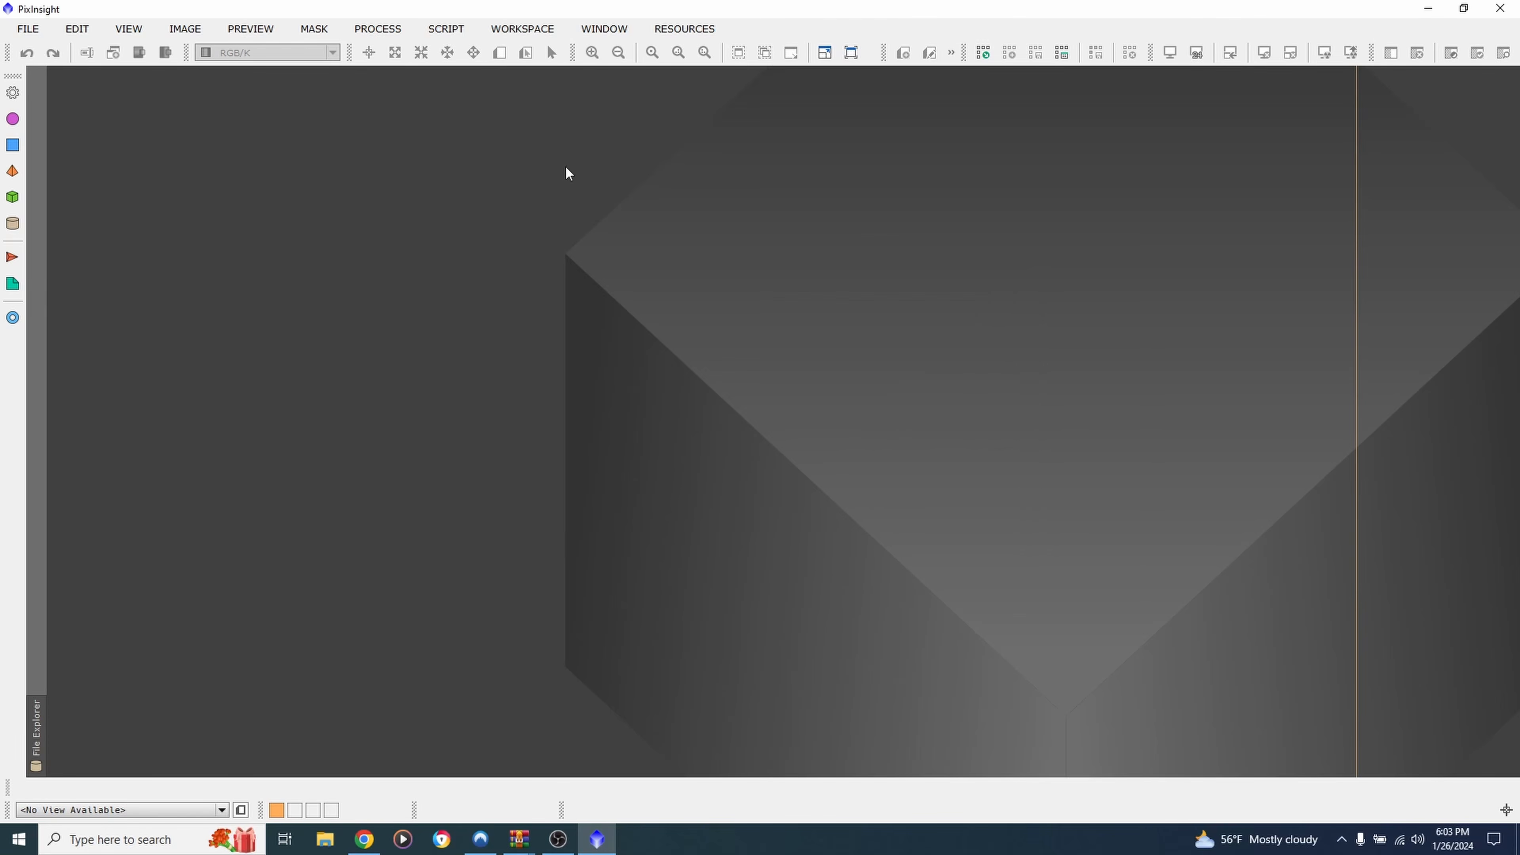
pyautogui.click(673, 30)
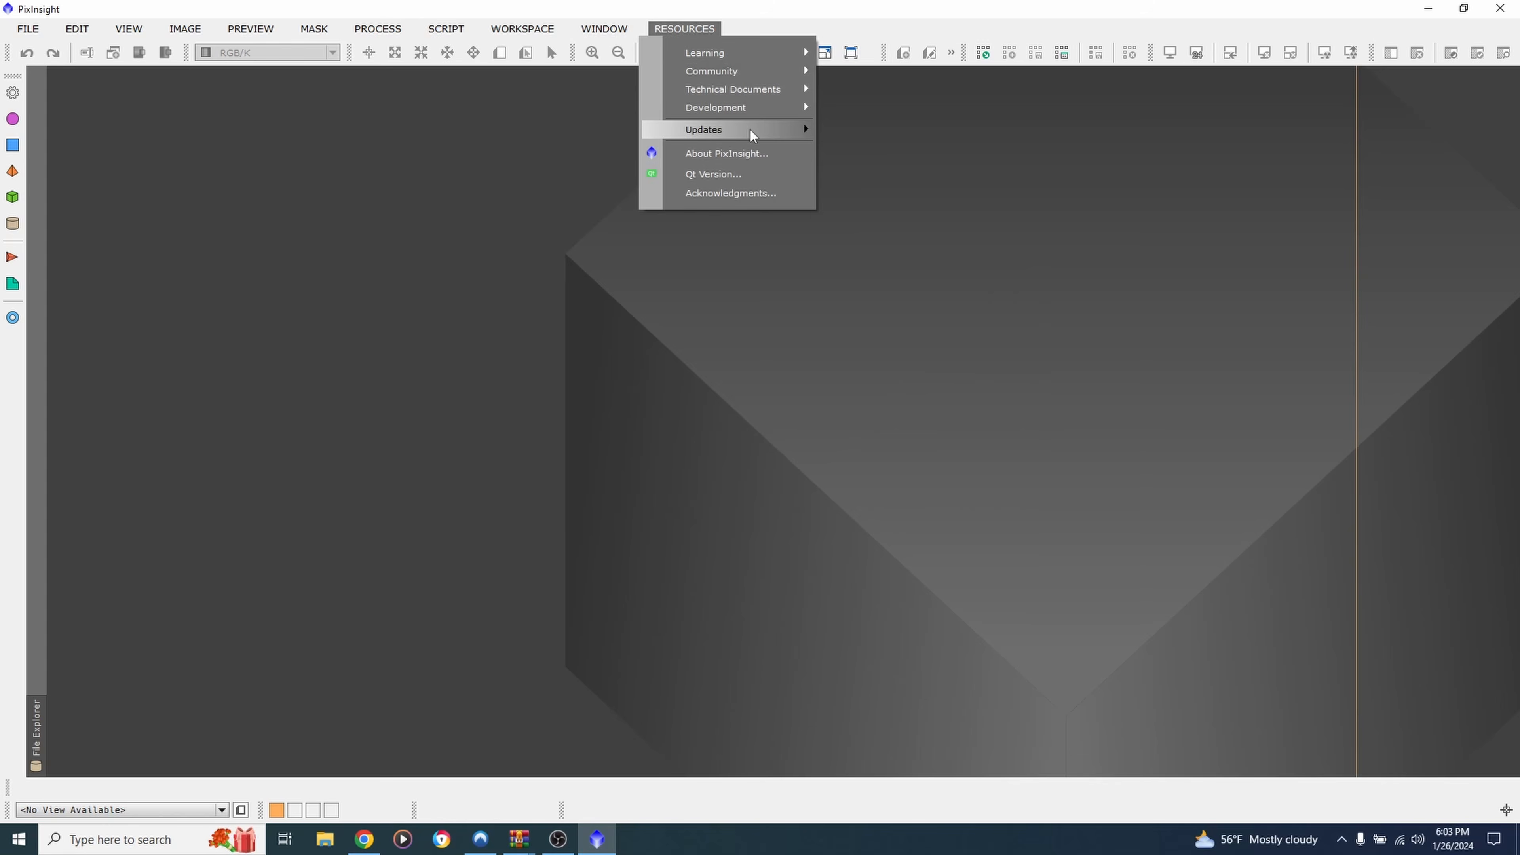
pyautogui.moveTo(751, 130)
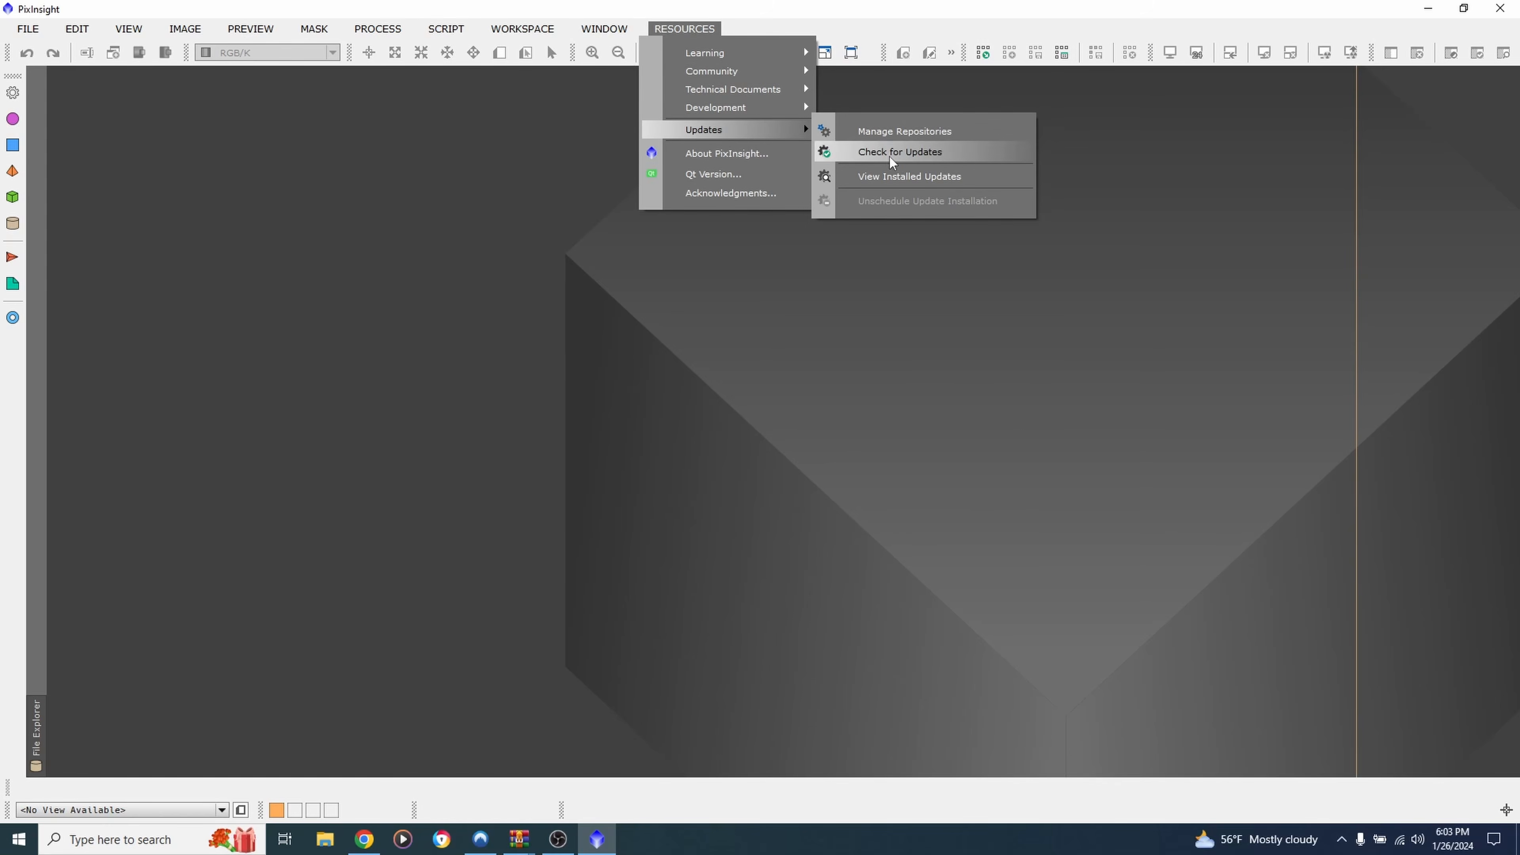
pyautogui.click(883, 7)
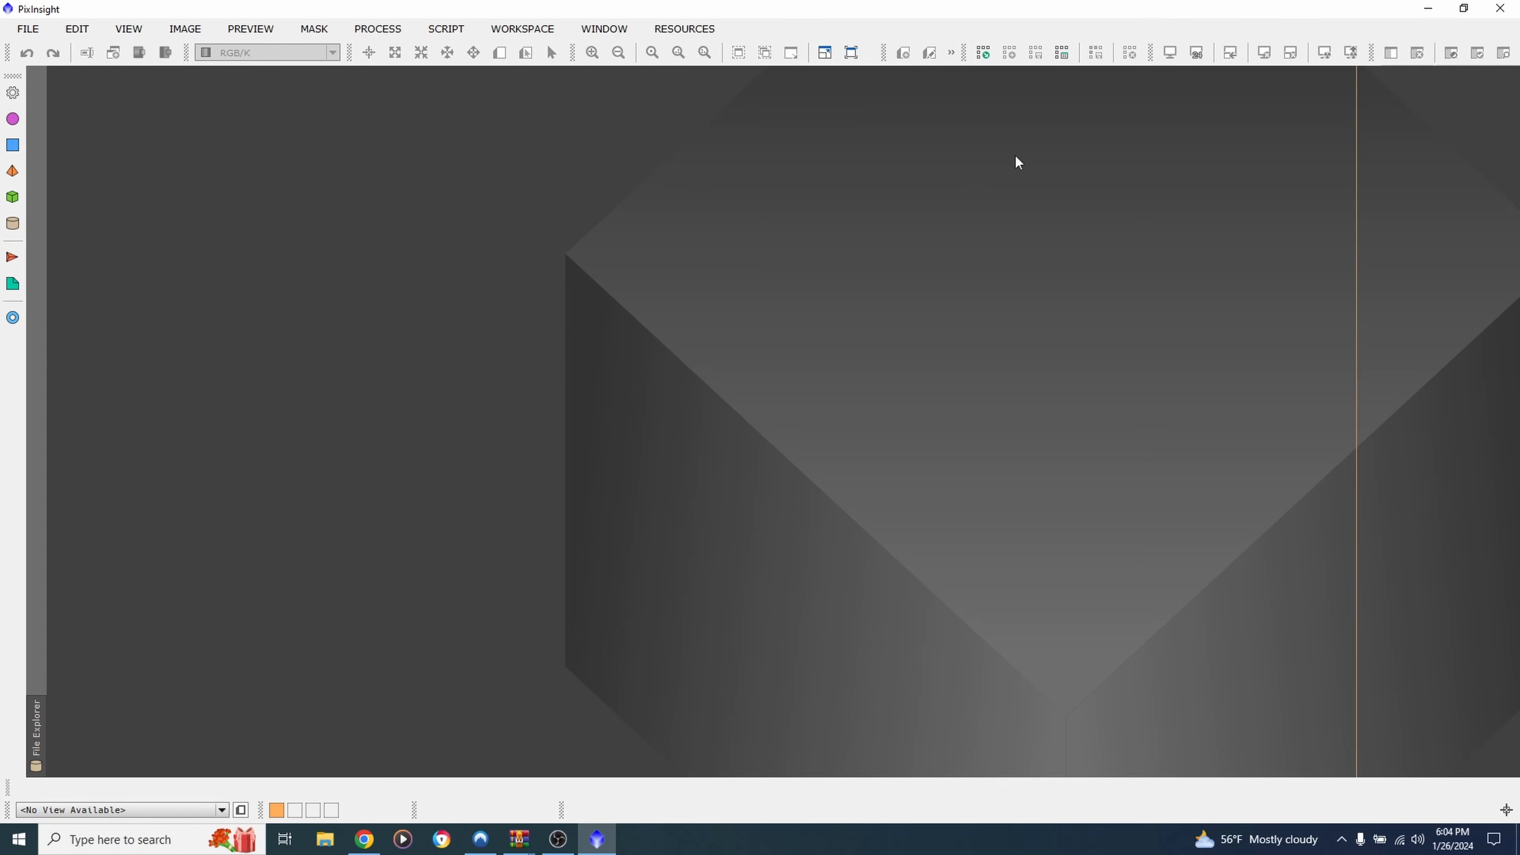
# Load the process icons from the 2024 Icons file in D:/Astro/Project Icons into the workspace
pyautogui.click(982, 57)
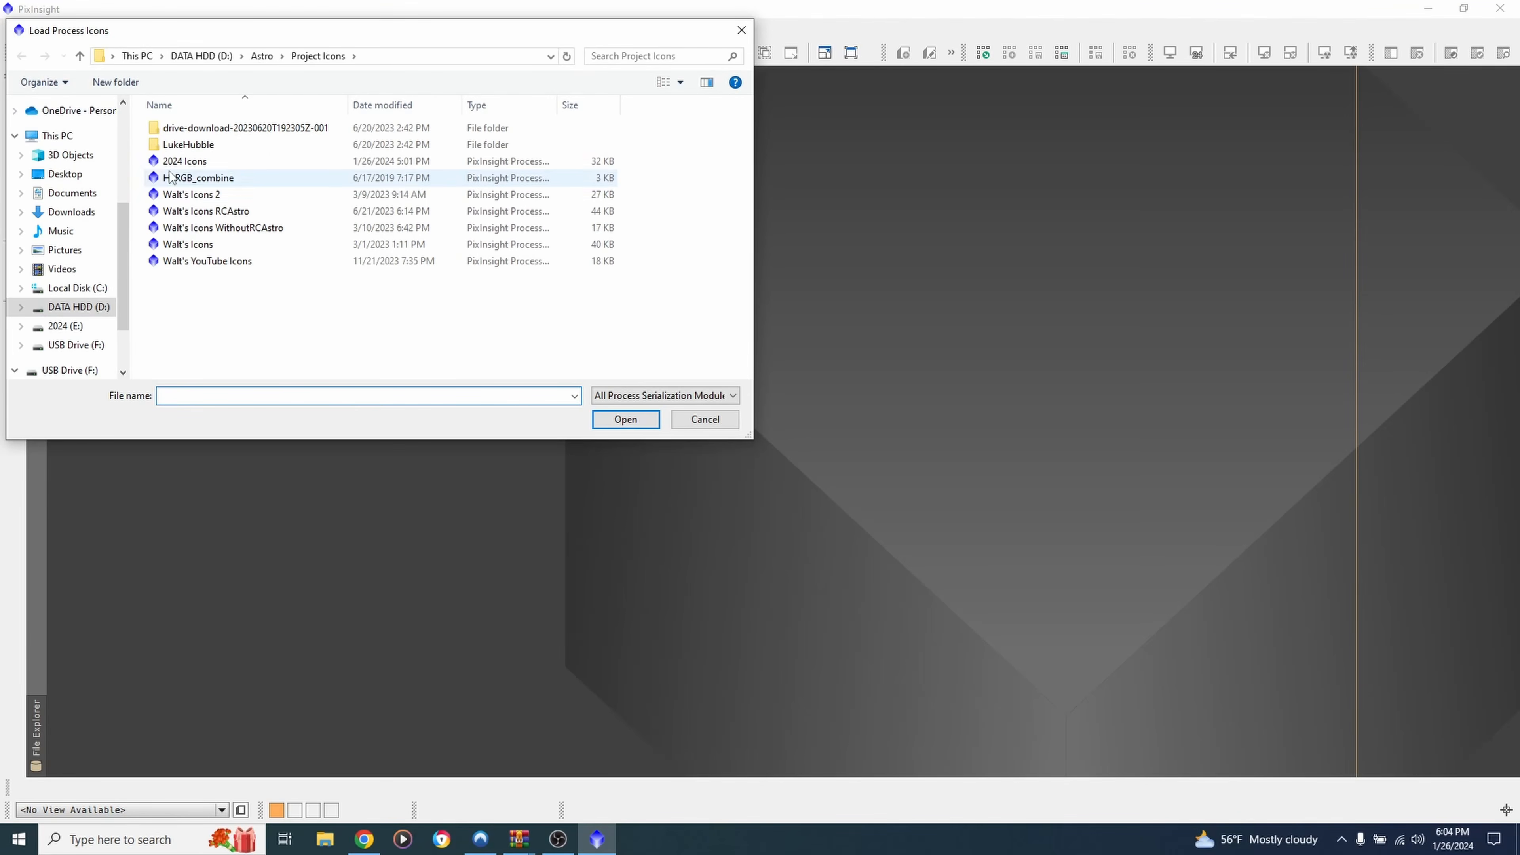
pyautogui.click(180, 167)
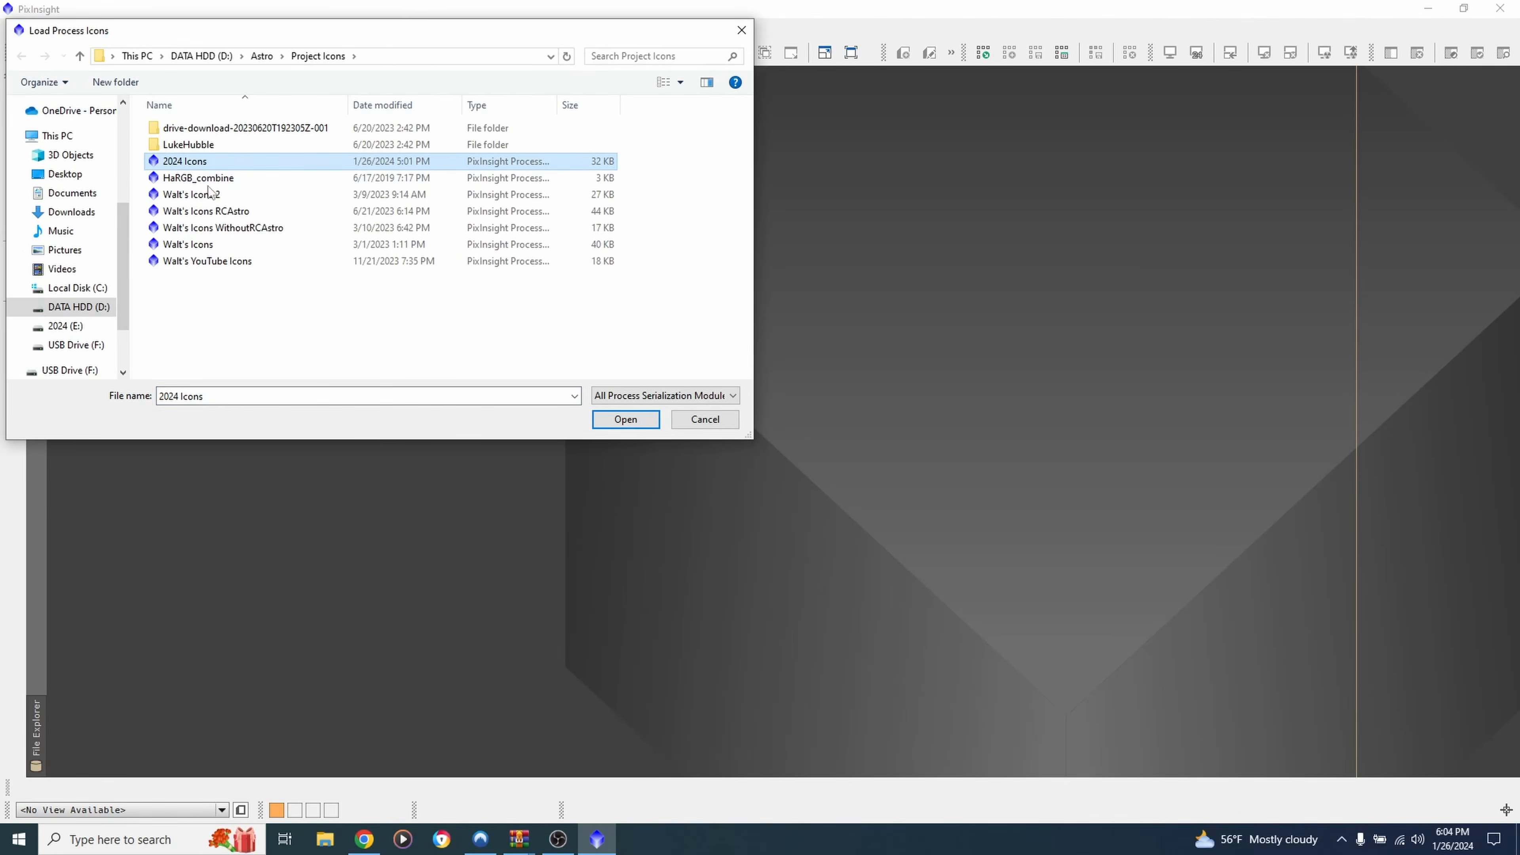
pyautogui.click(625, 420)
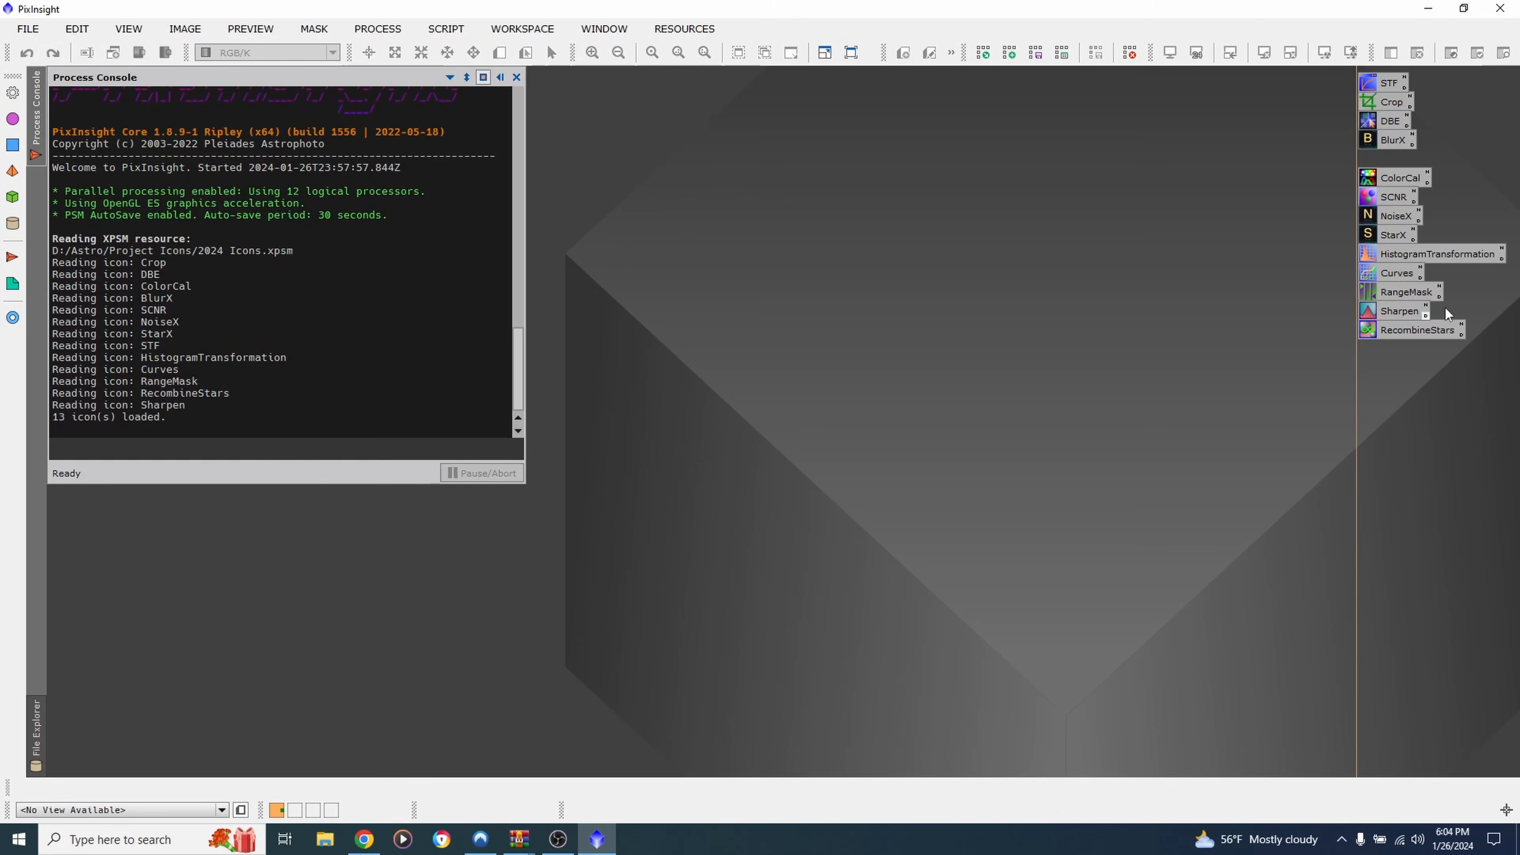
# Look over the workspace's context options and compare the first and second workspaces, returning to Workspace01
pyautogui.rightClick(1408, 389)
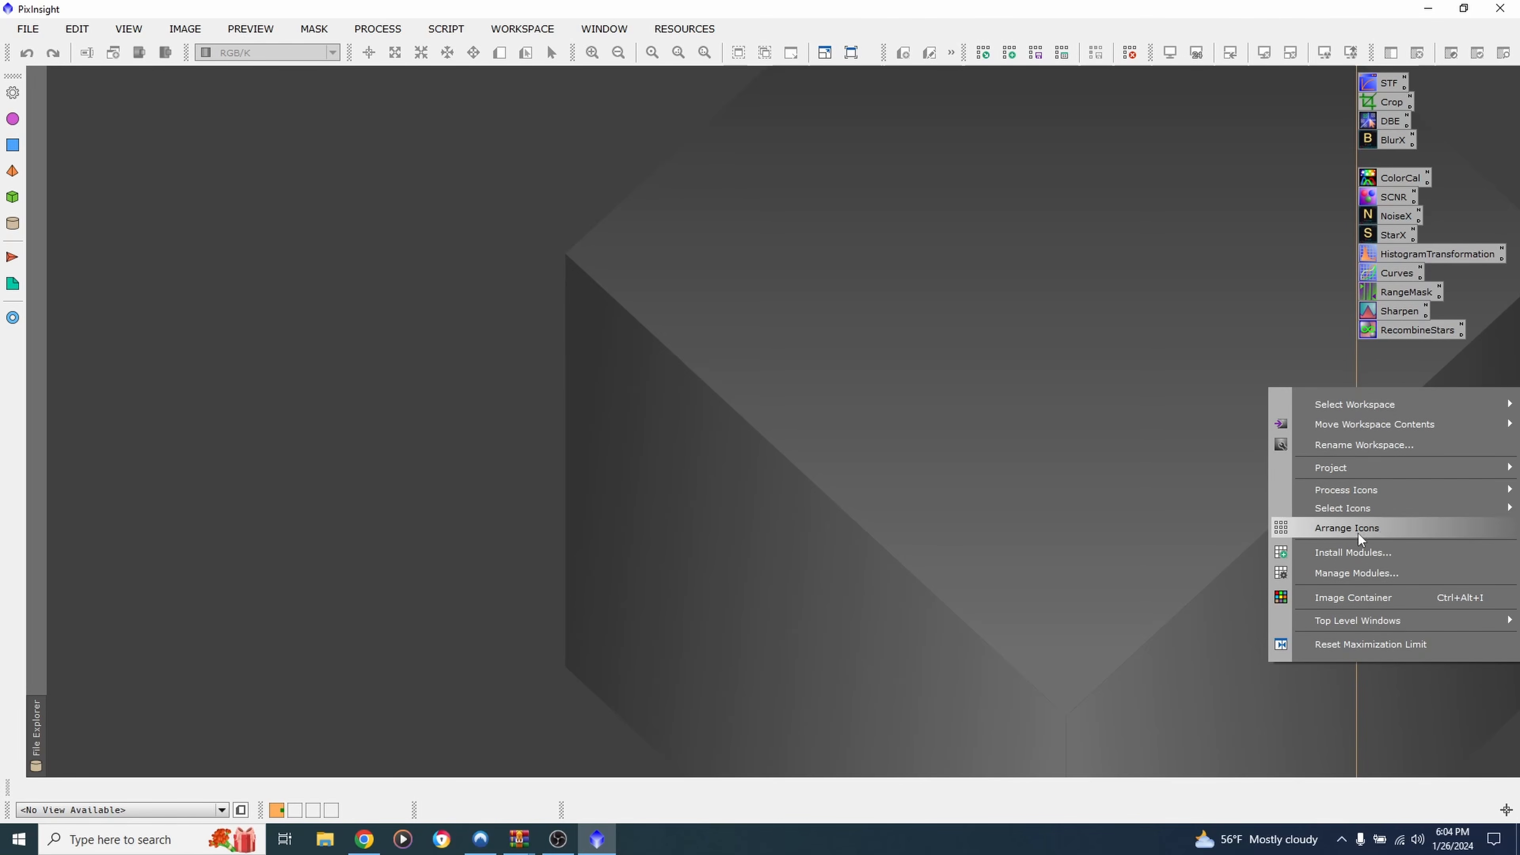
pyautogui.click(738, 514)
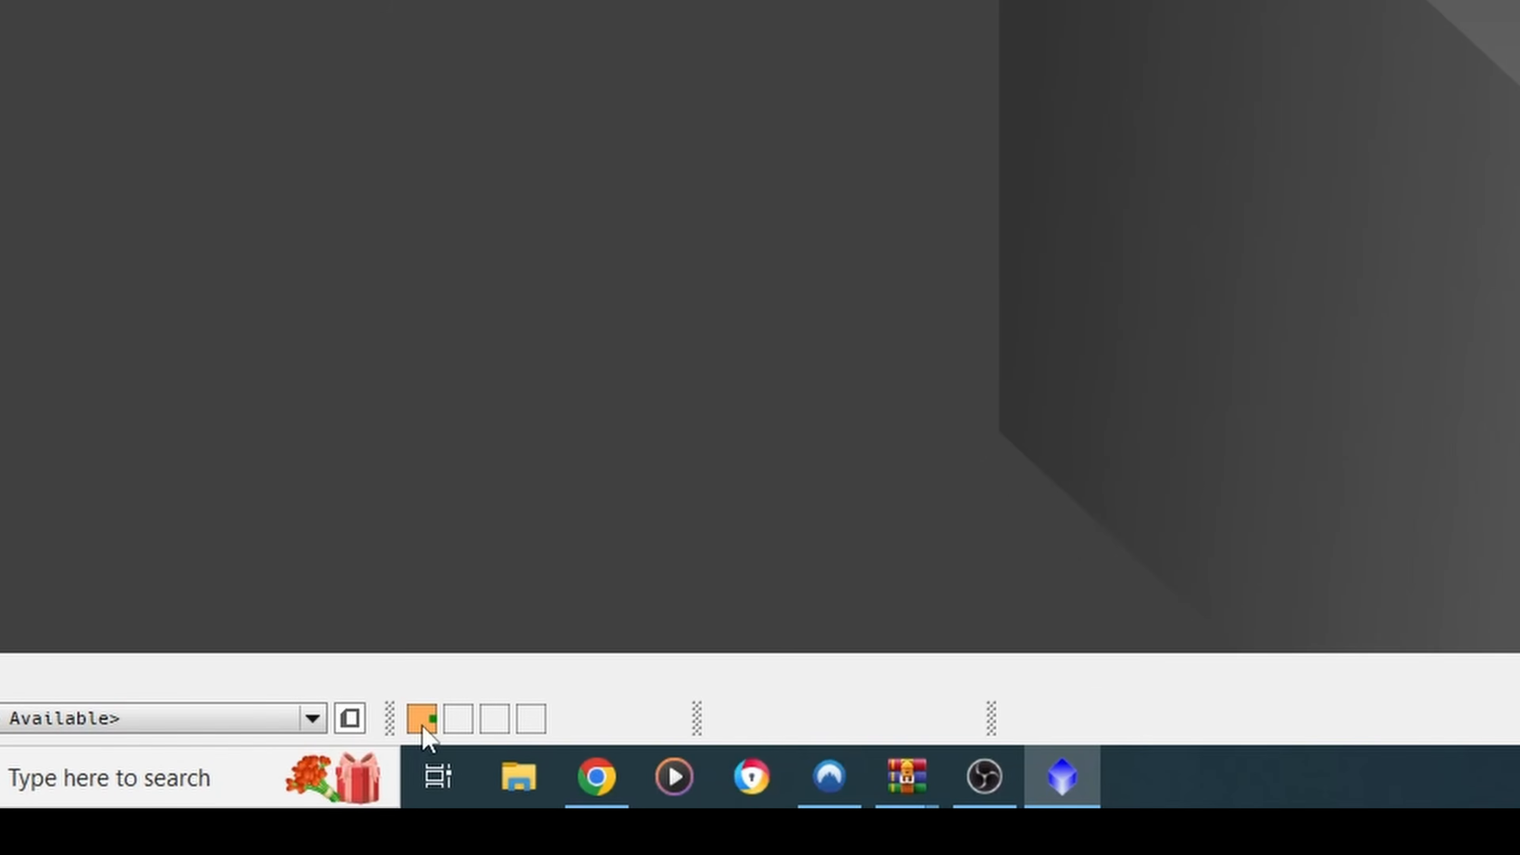
pyautogui.moveTo(290, 805)
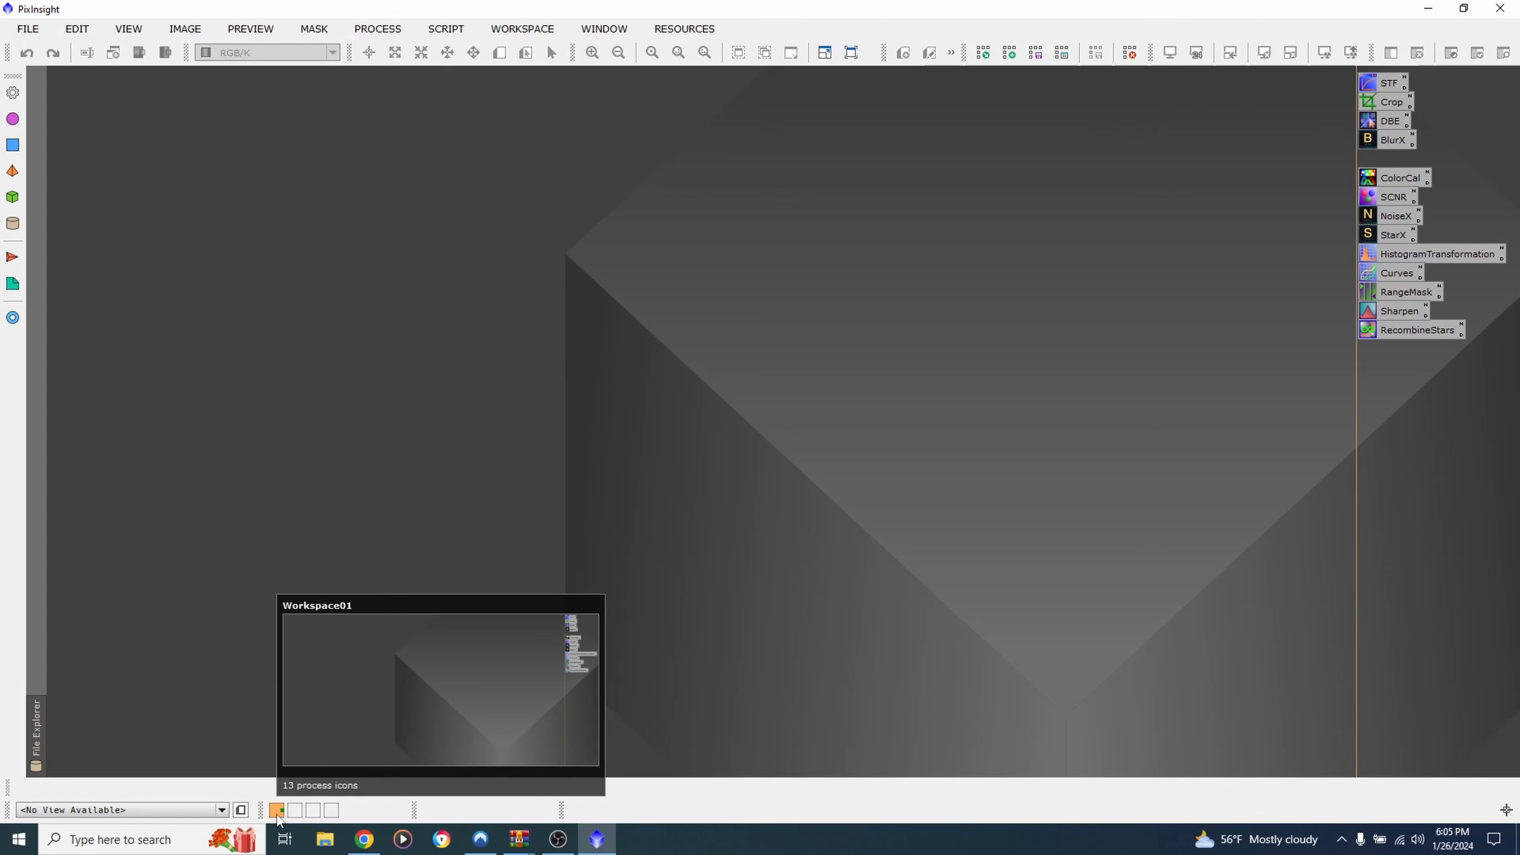
pyautogui.click(294, 812)
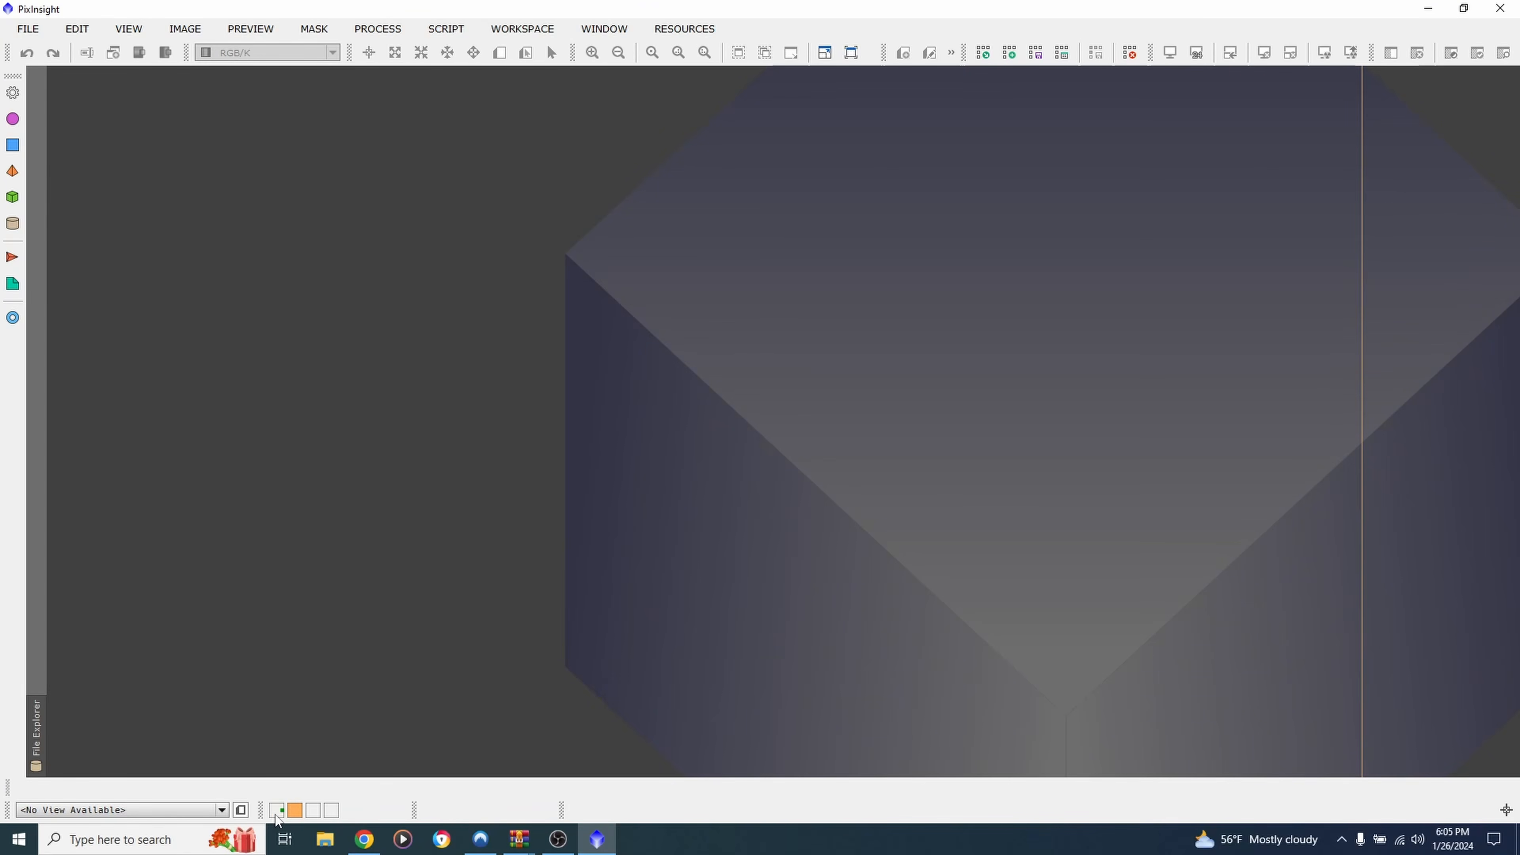
pyautogui.click(277, 813)
pyautogui.click(294, 812)
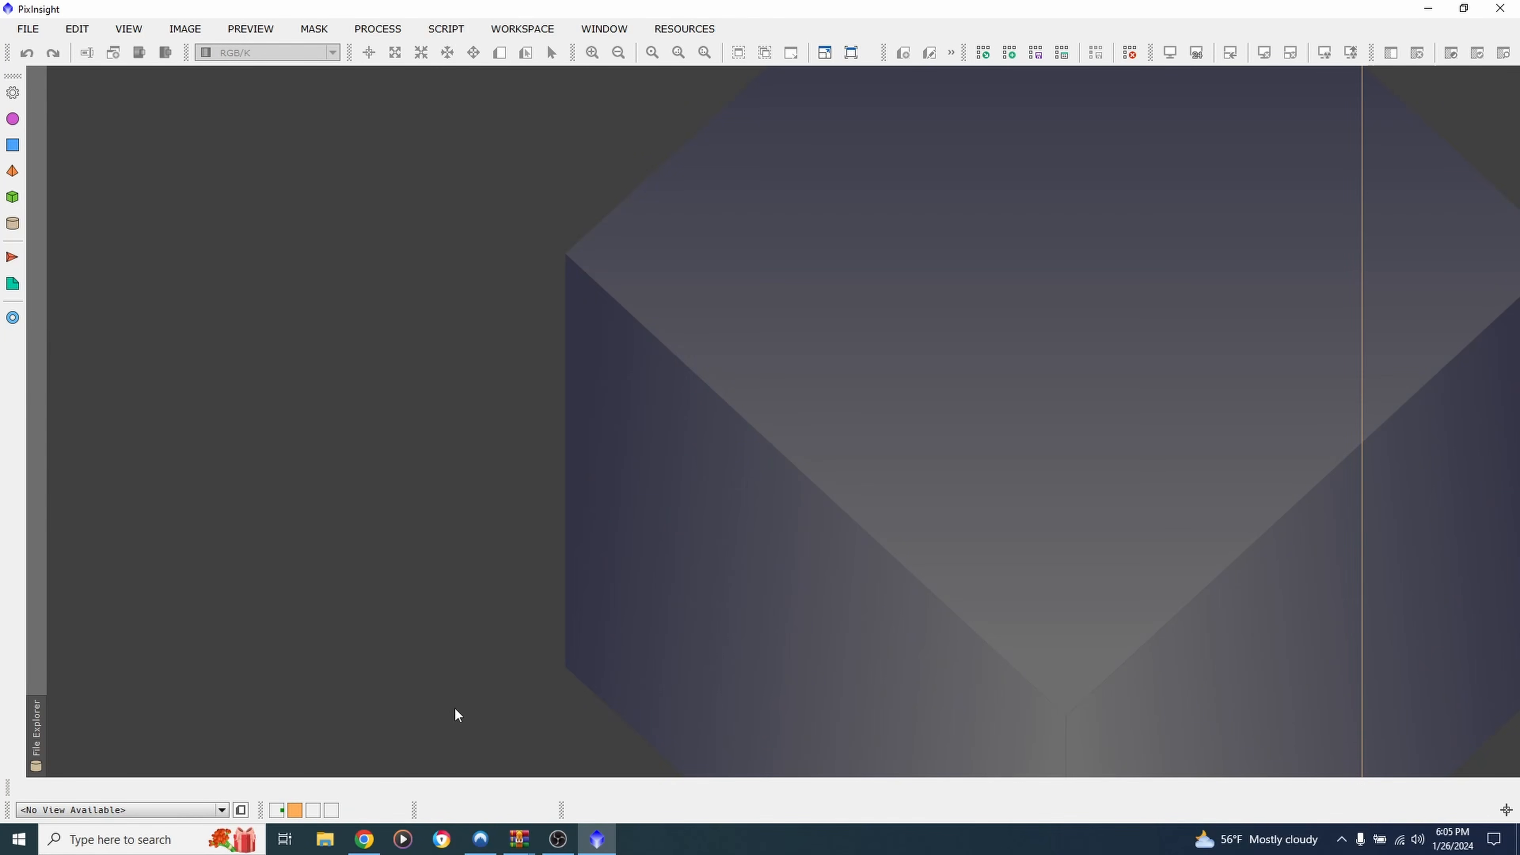
pyautogui.click(277, 812)
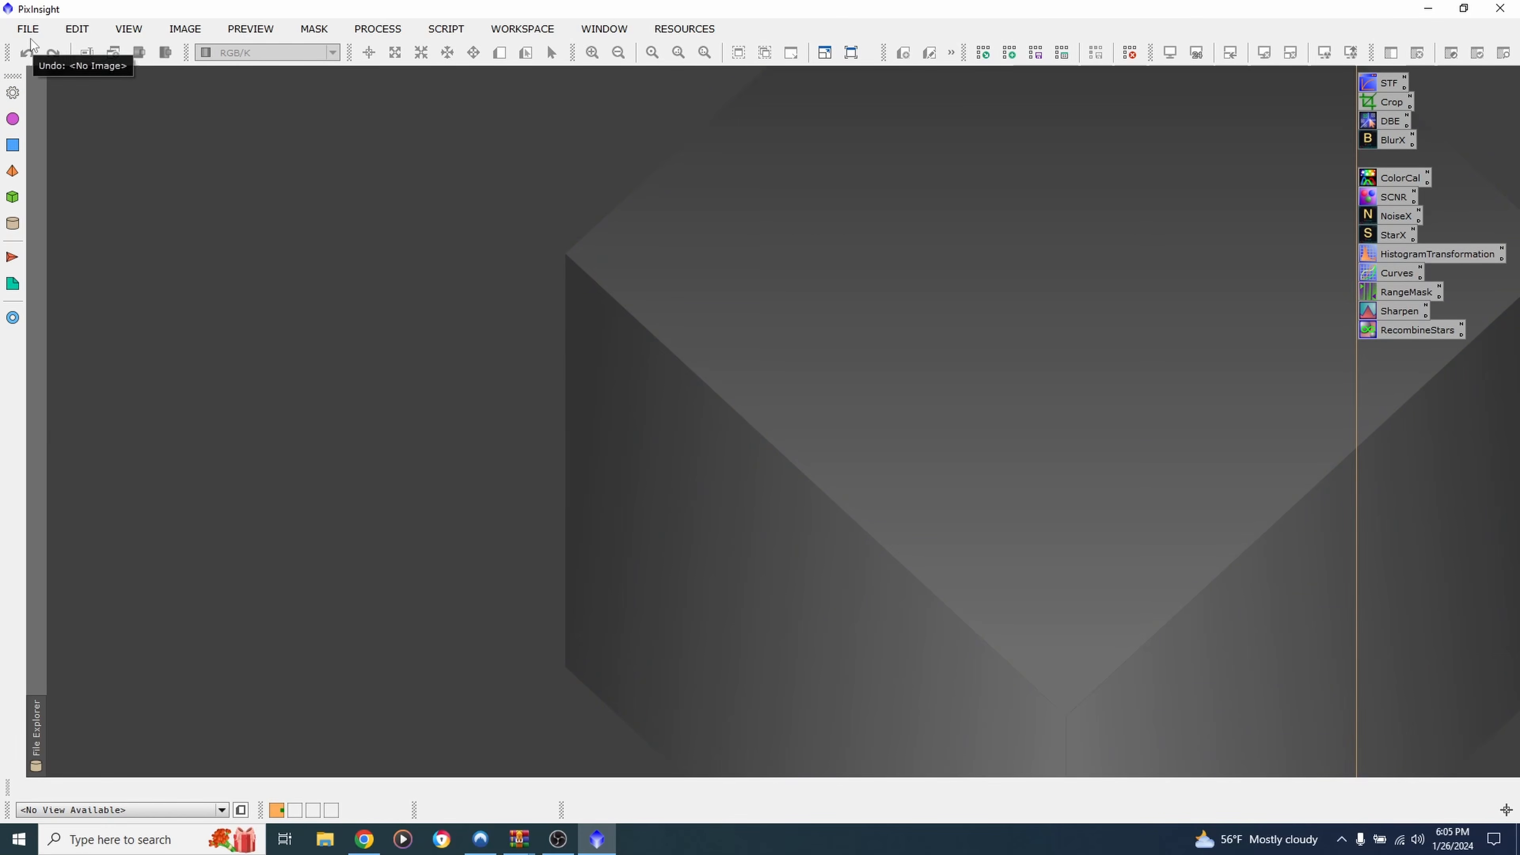
# Open the image Night Two Altair from the 2023-11-04 Veil Altair/Final folder and enlarge its window to fit the workspace
pyautogui.click(28, 29)
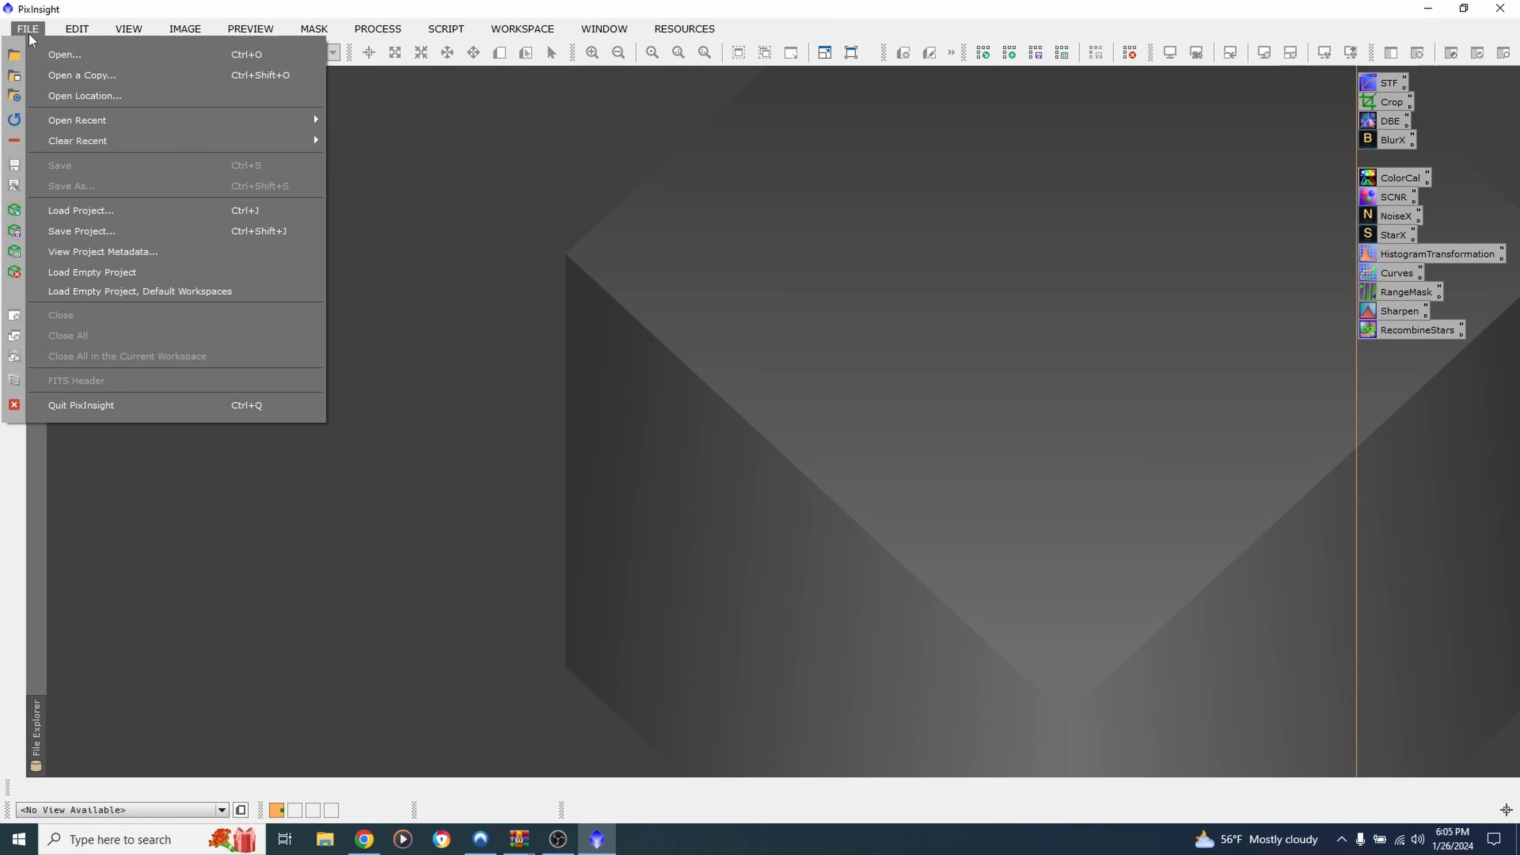
pyautogui.click(39, 54)
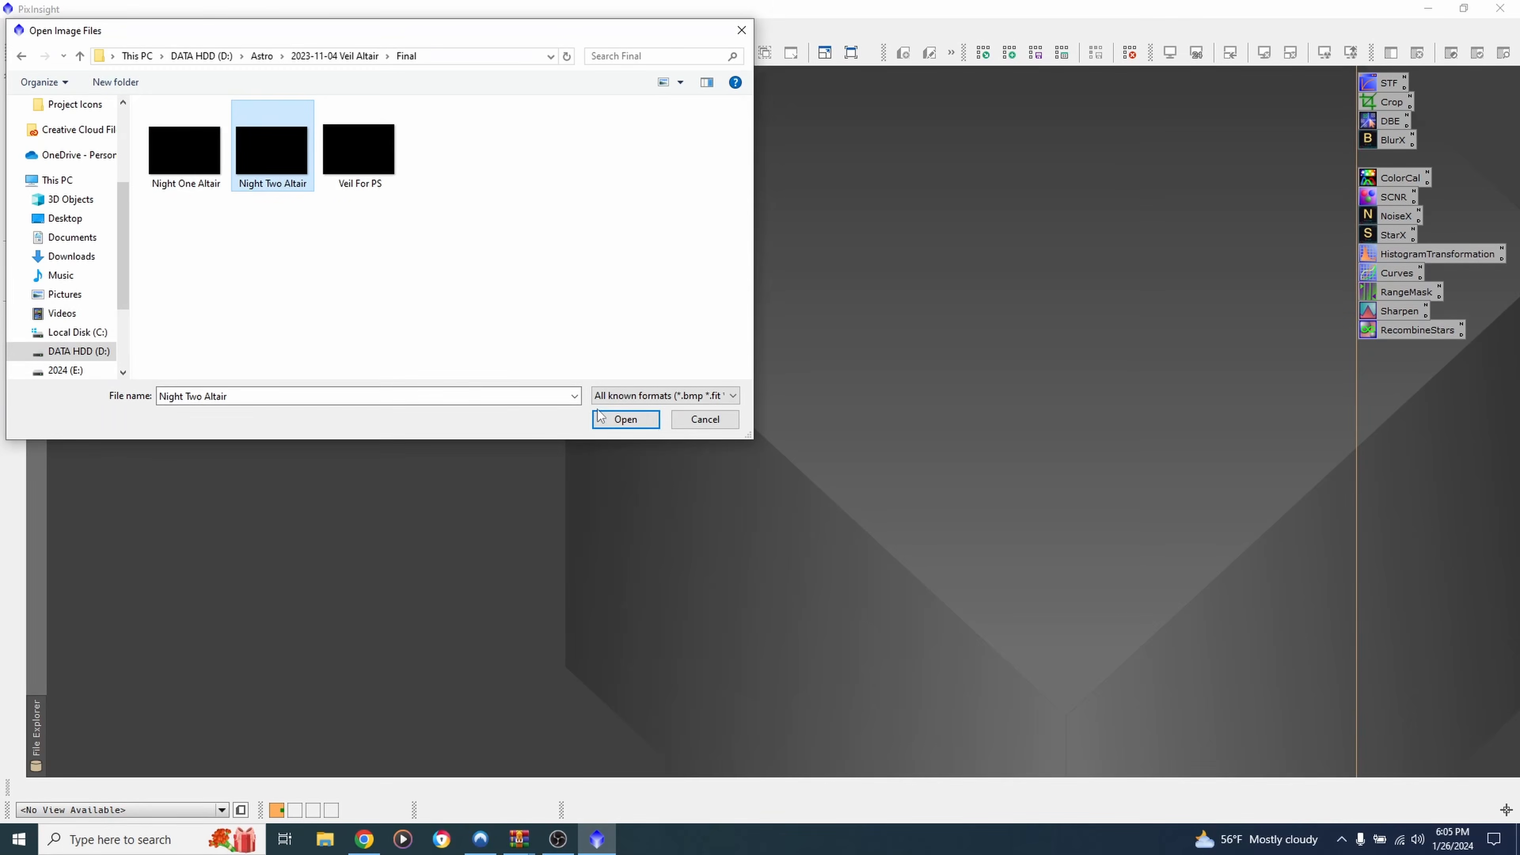
pyautogui.click(618, 419)
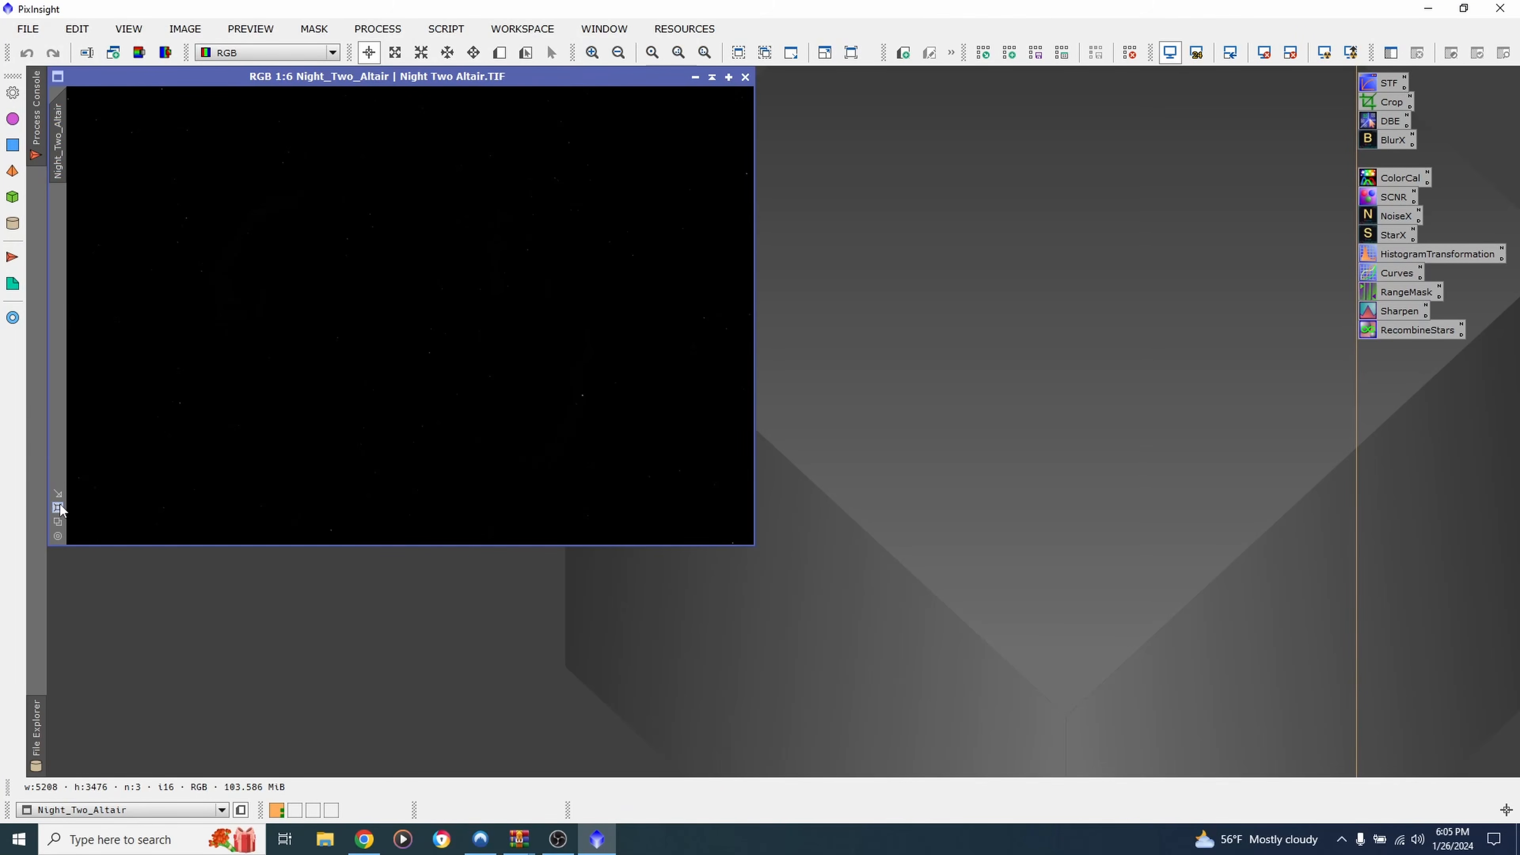
pyautogui.click(58, 508)
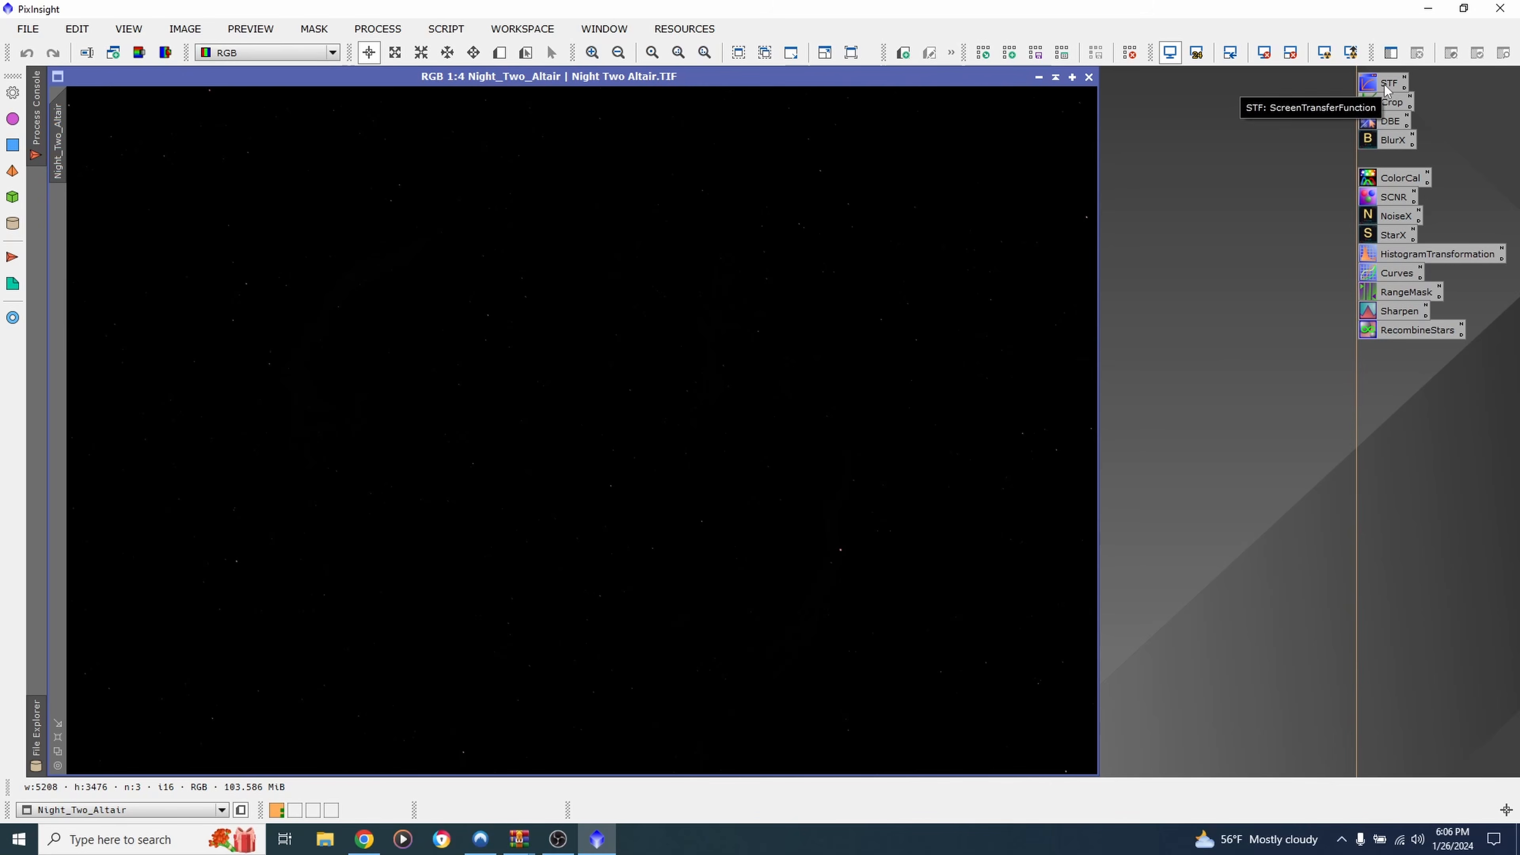
pyautogui.click(376, 29)
pyautogui.moveTo(475, 21)
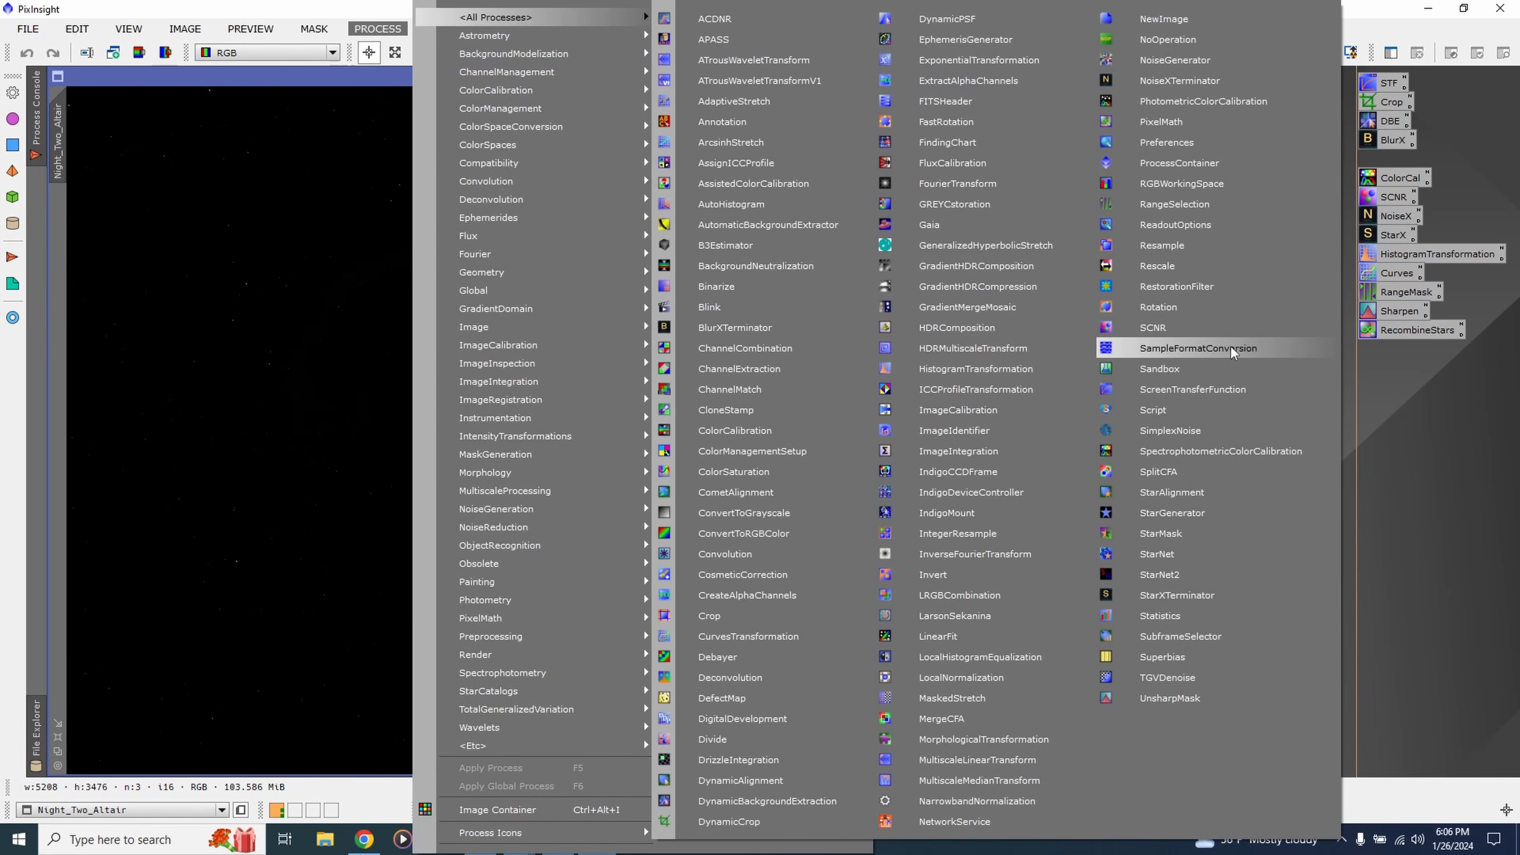
pyautogui.click(1391, 416)
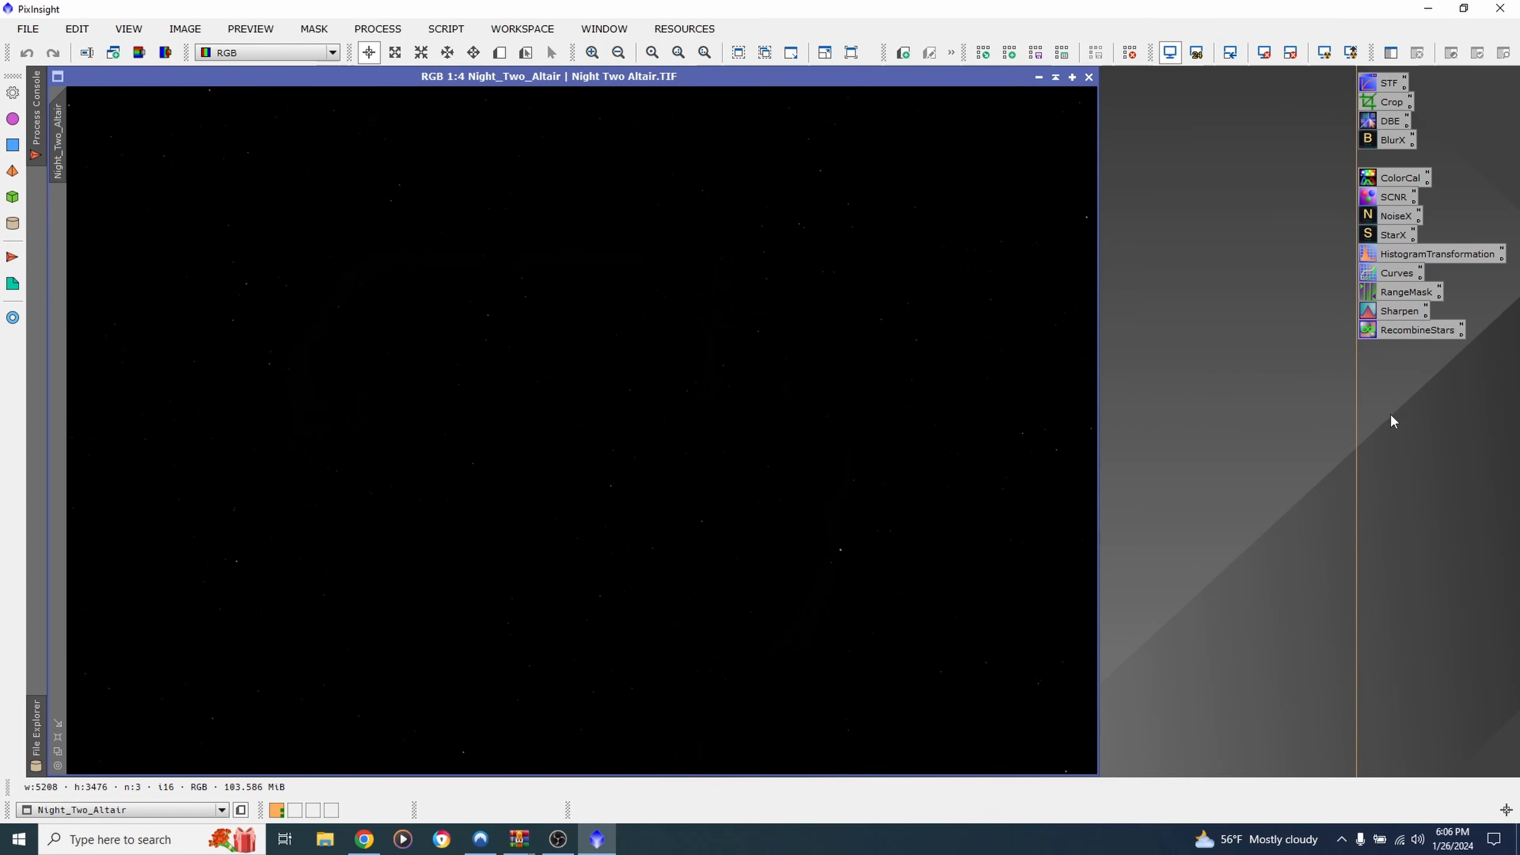
# Apply an automatic screen stretch to the Night_Two_Altair image with ScreenTransferFunction and close the process
pyautogui.doubleClick(1383, 85)
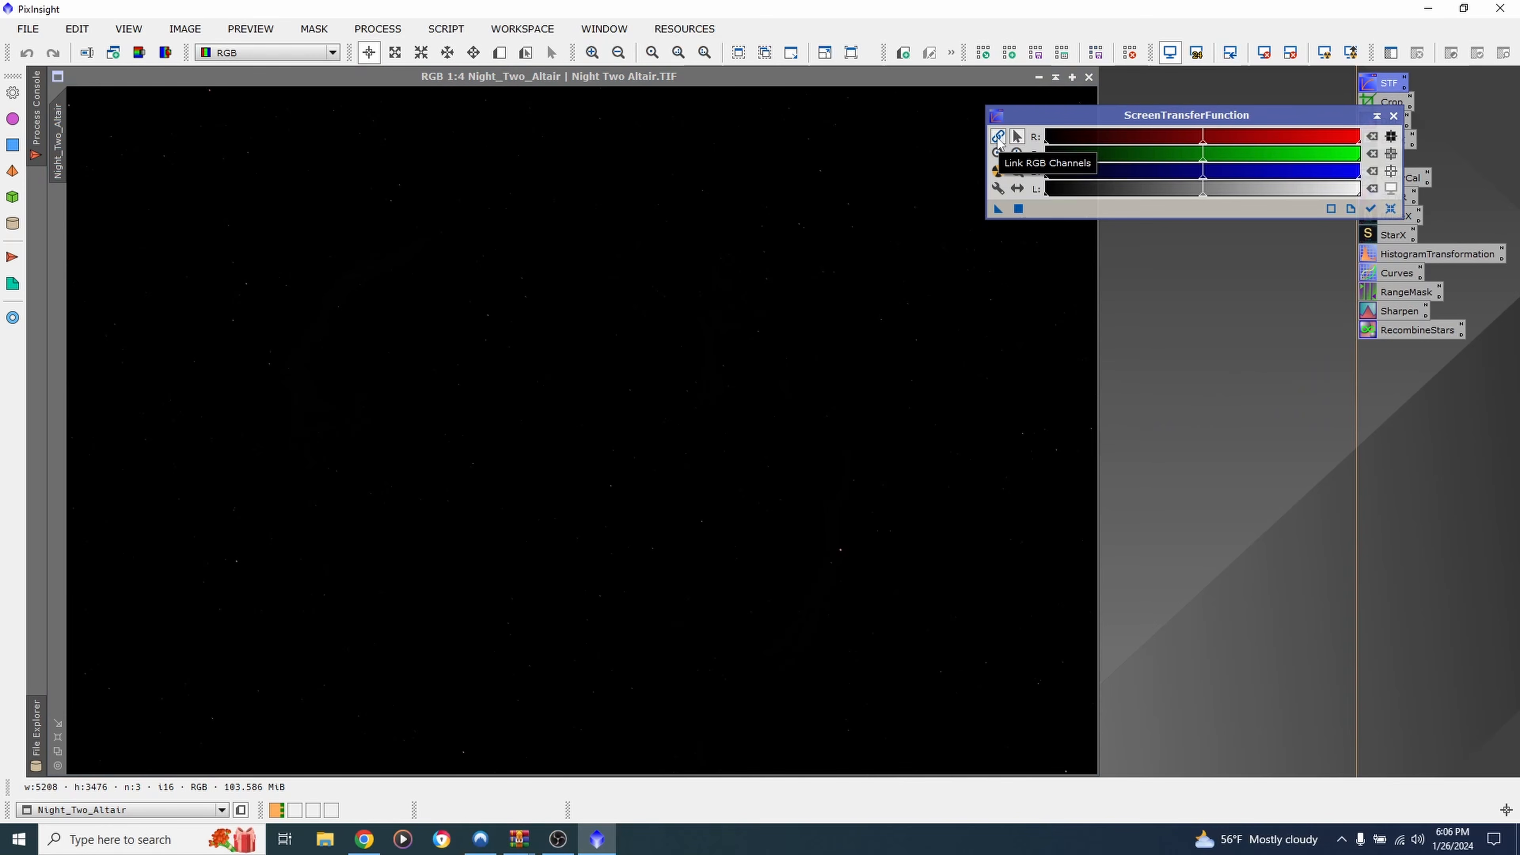
pyautogui.click(997, 173)
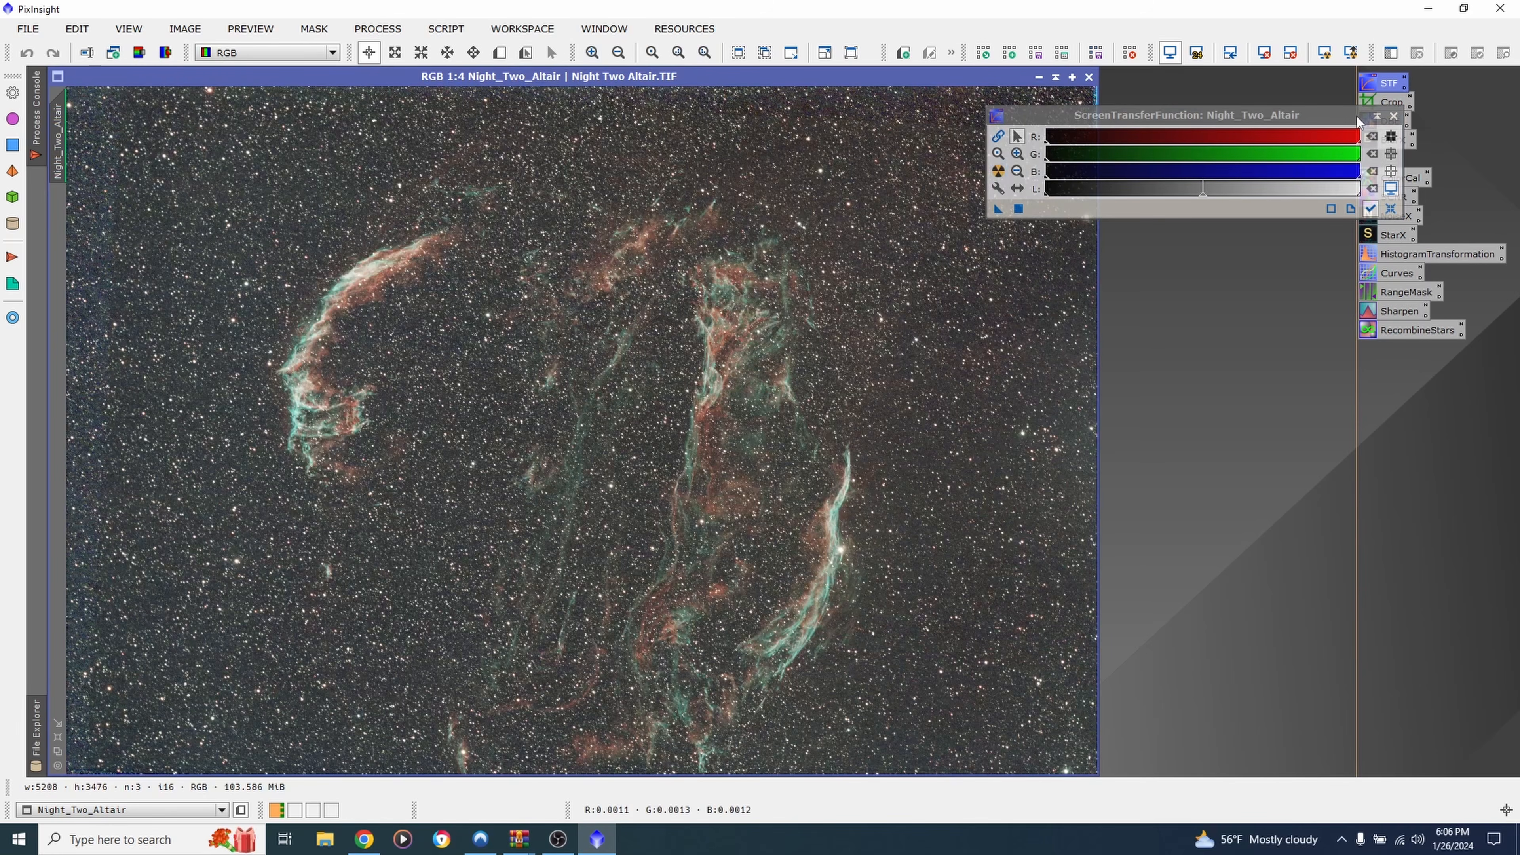
pyautogui.click(1393, 116)
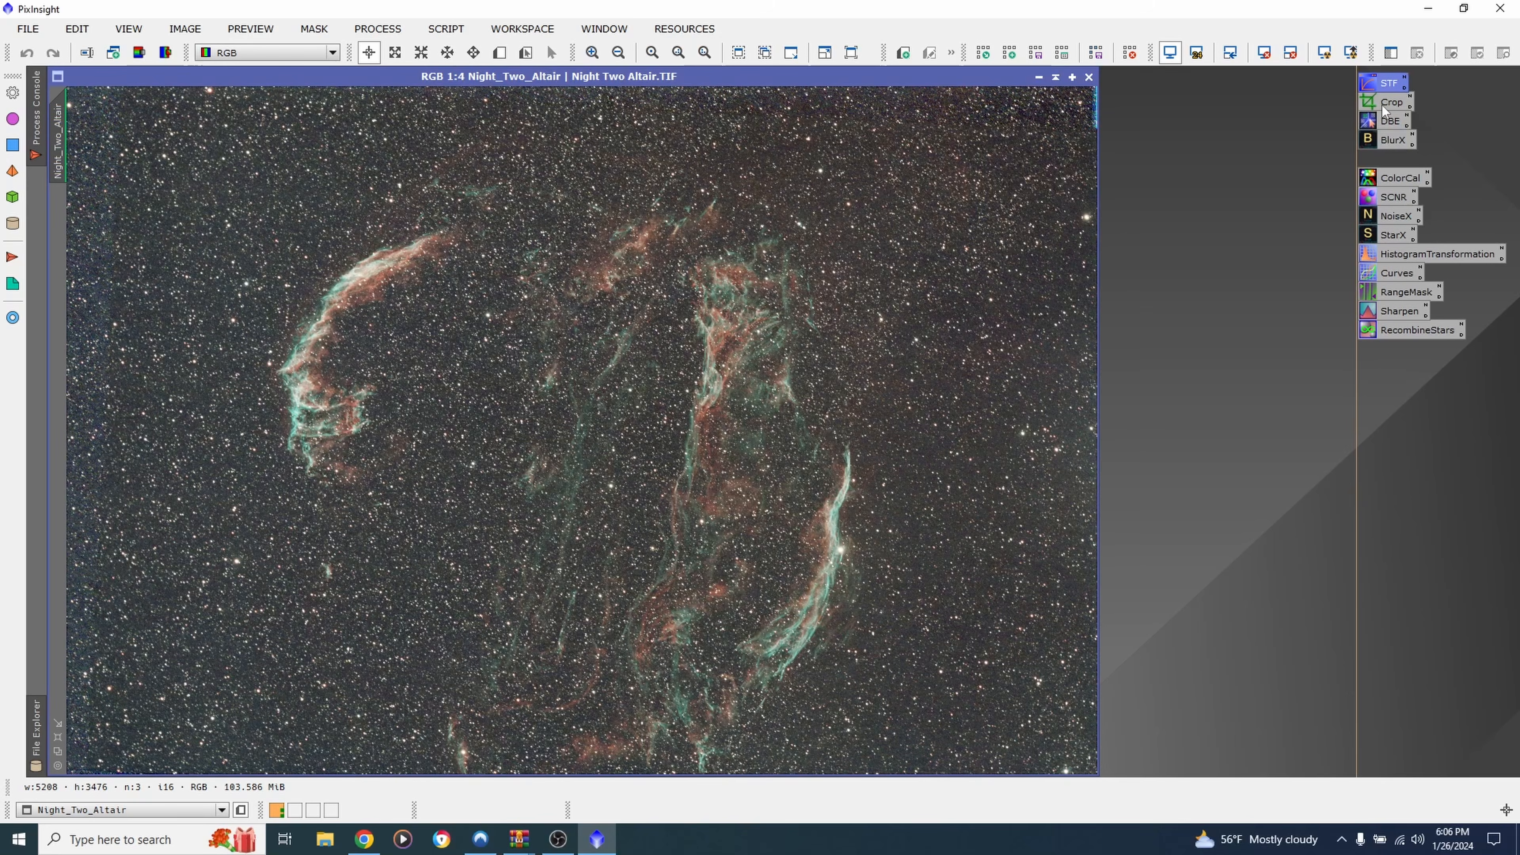
# Crop the borders of Night_Two_Altair with DynamicCrop to about 4604 by 3196 pixels and close the process
pyautogui.click(377, 29)
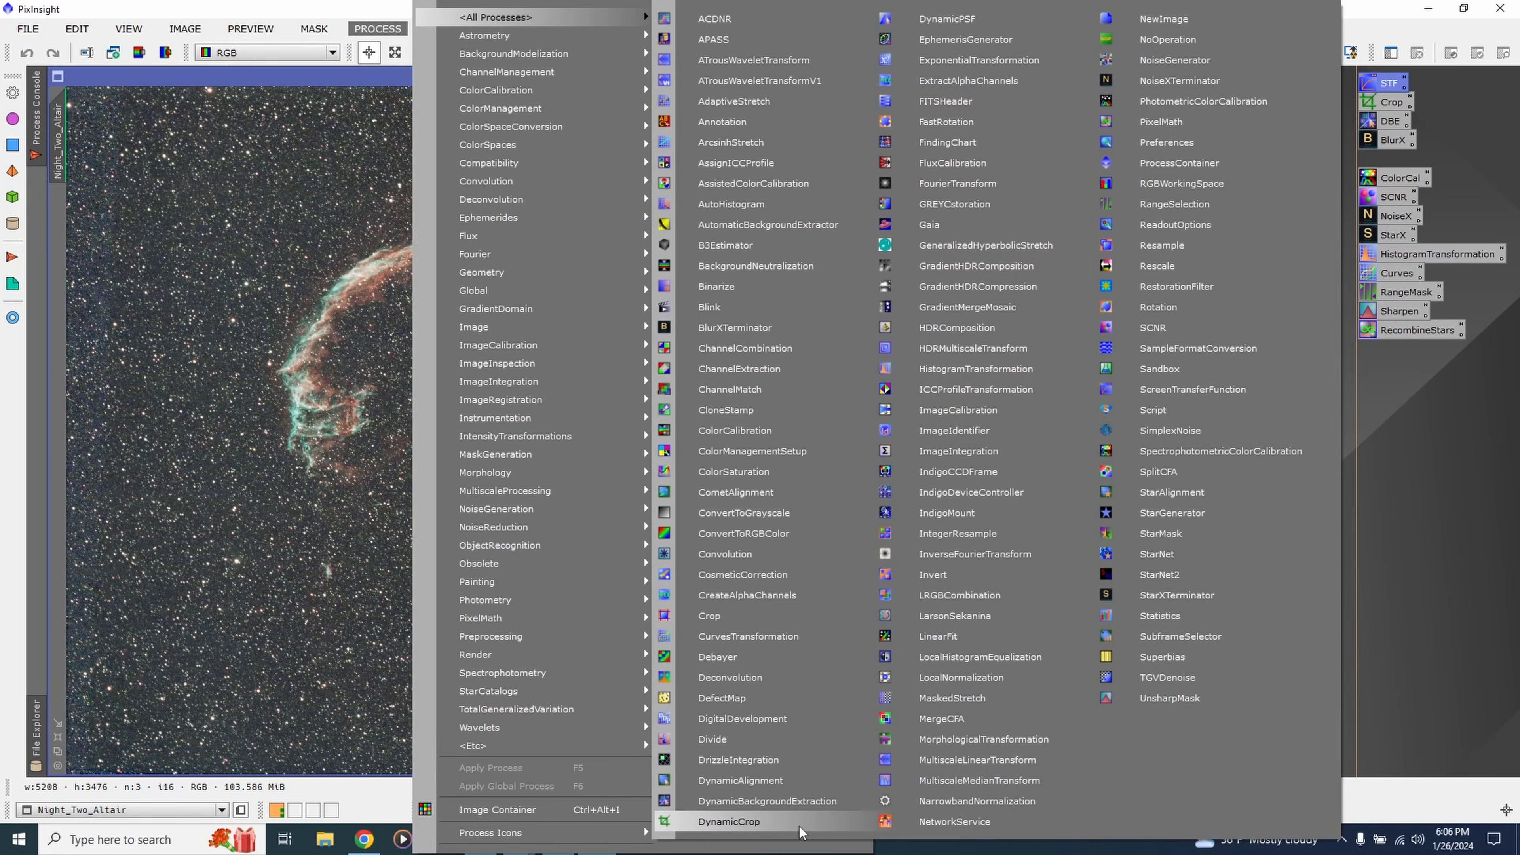
pyautogui.click(728, 822)
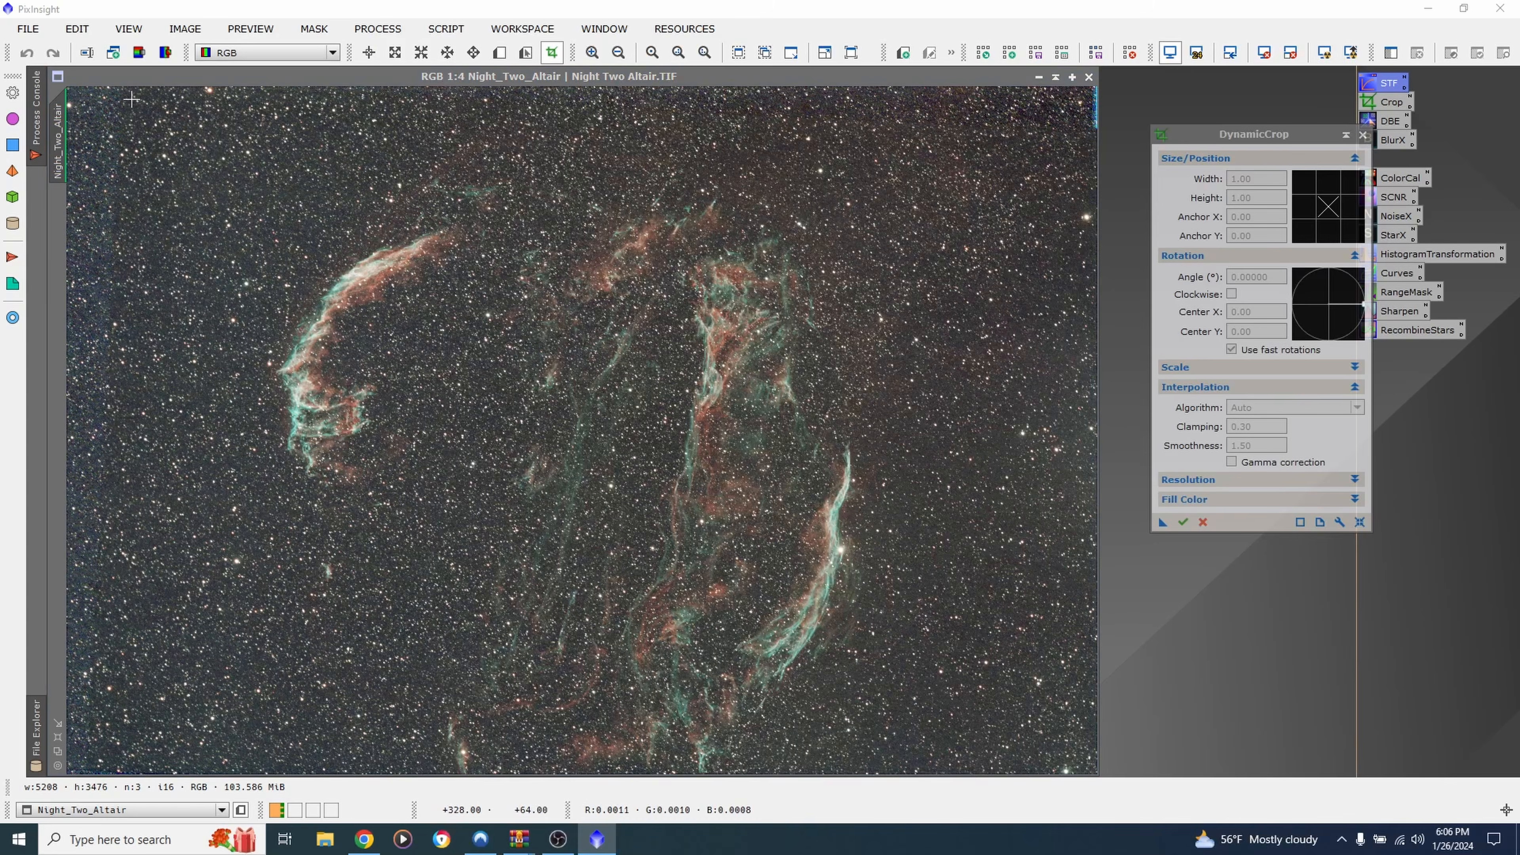
pyautogui.moveTo(131, 99); pyautogui.dragTo(1040, 732)
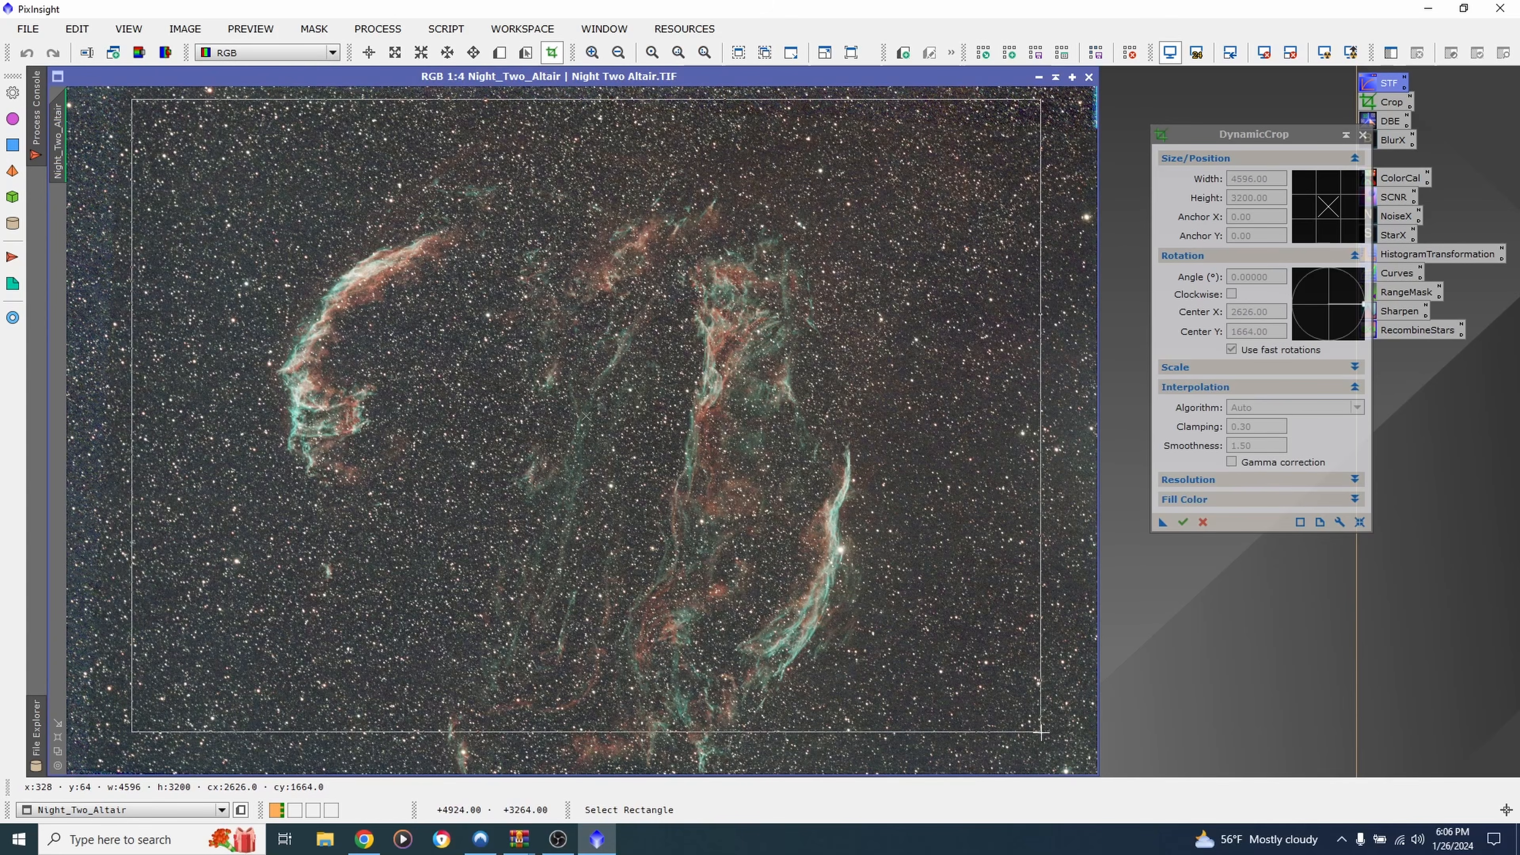
pyautogui.moveTo(1041, 732); pyautogui.dragTo(1042, 745)
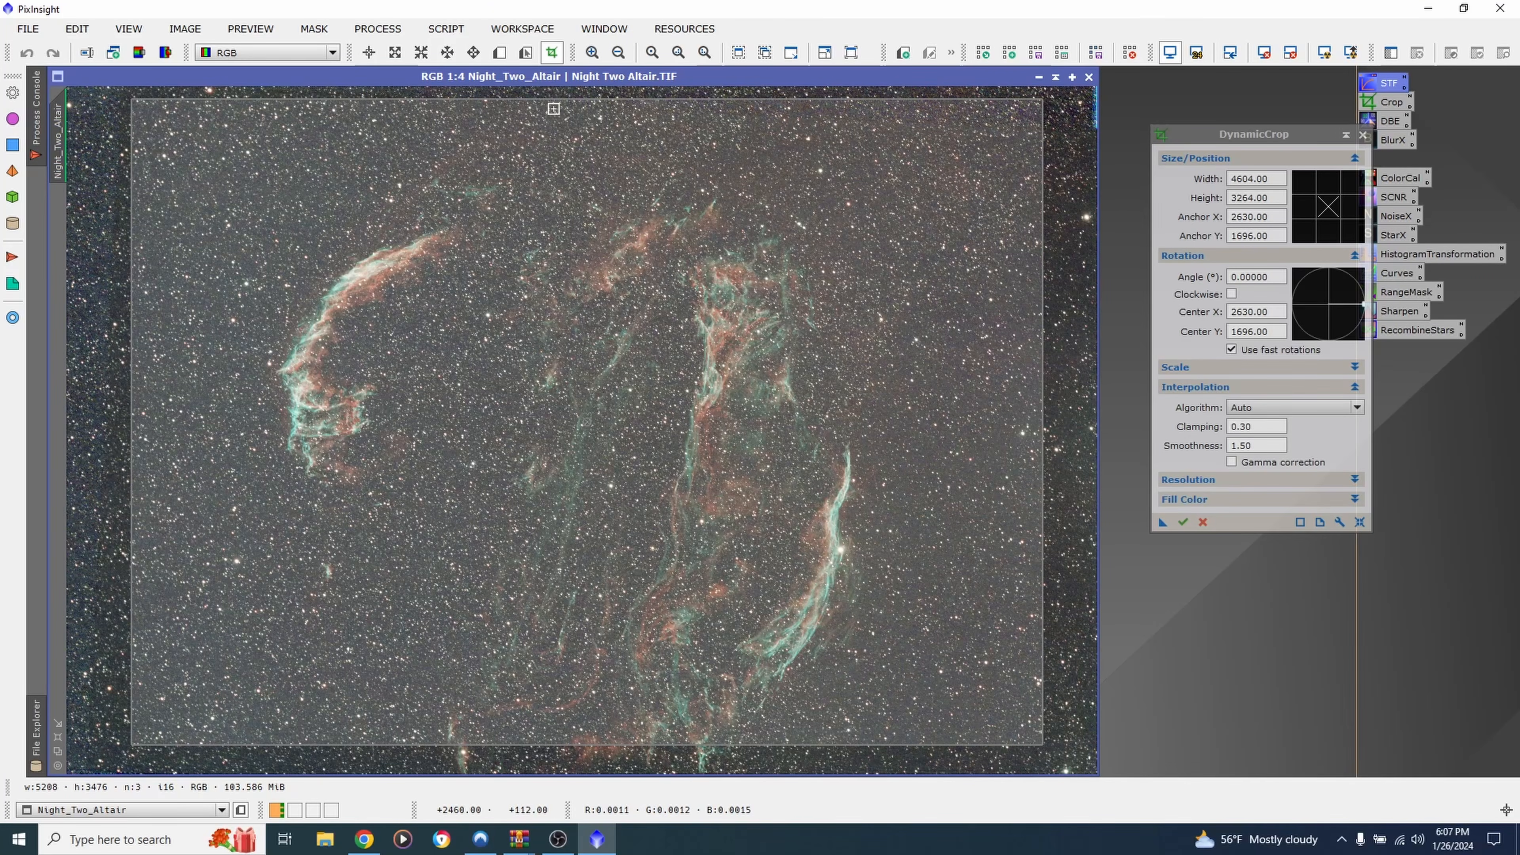
pyautogui.moveTo(555, 102); pyautogui.dragTo(557, 113)
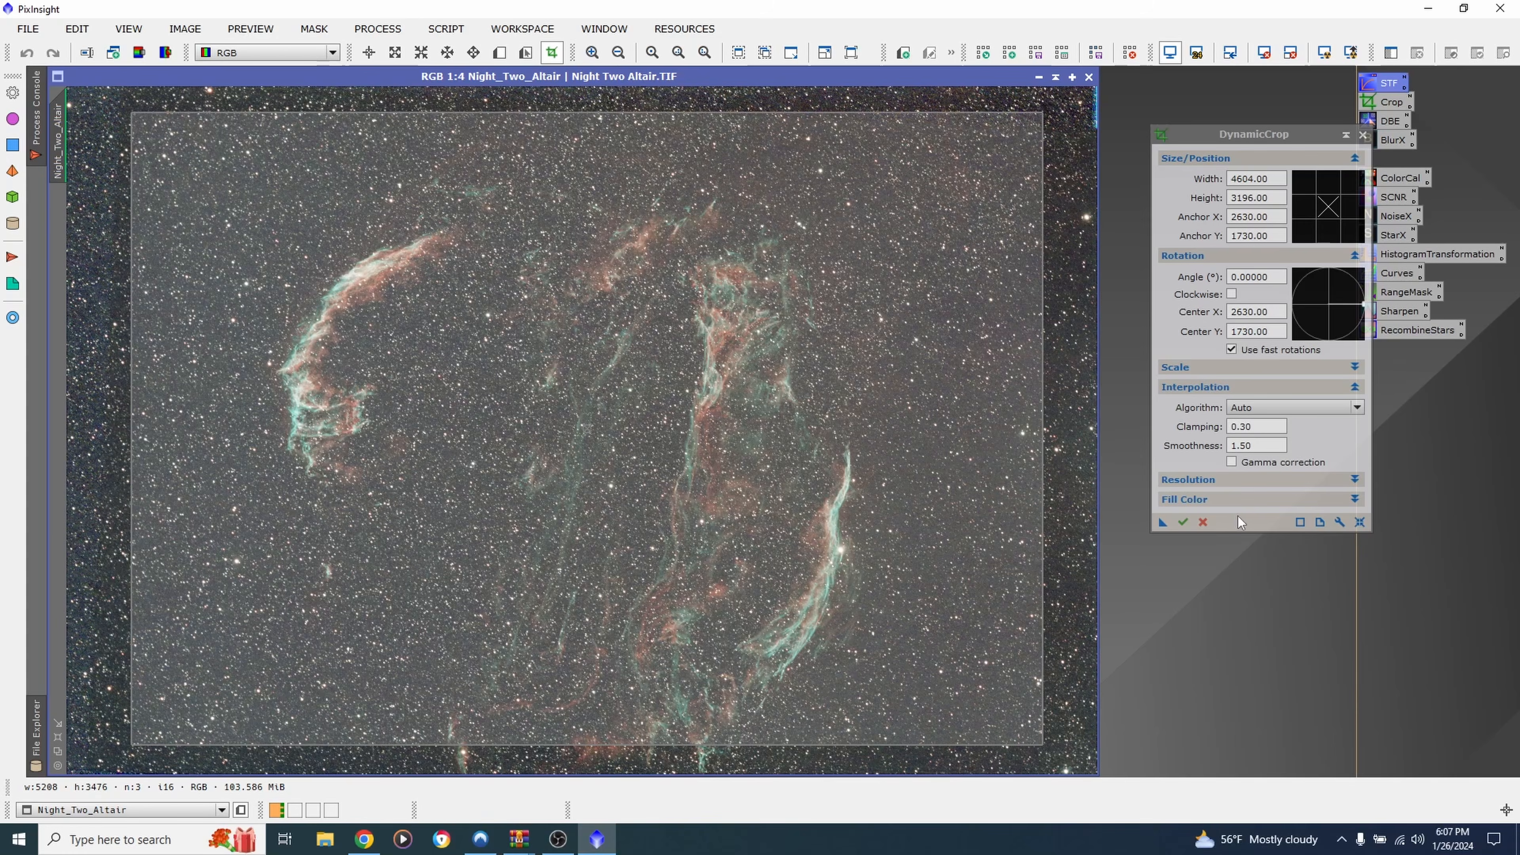
pyautogui.click(1184, 522)
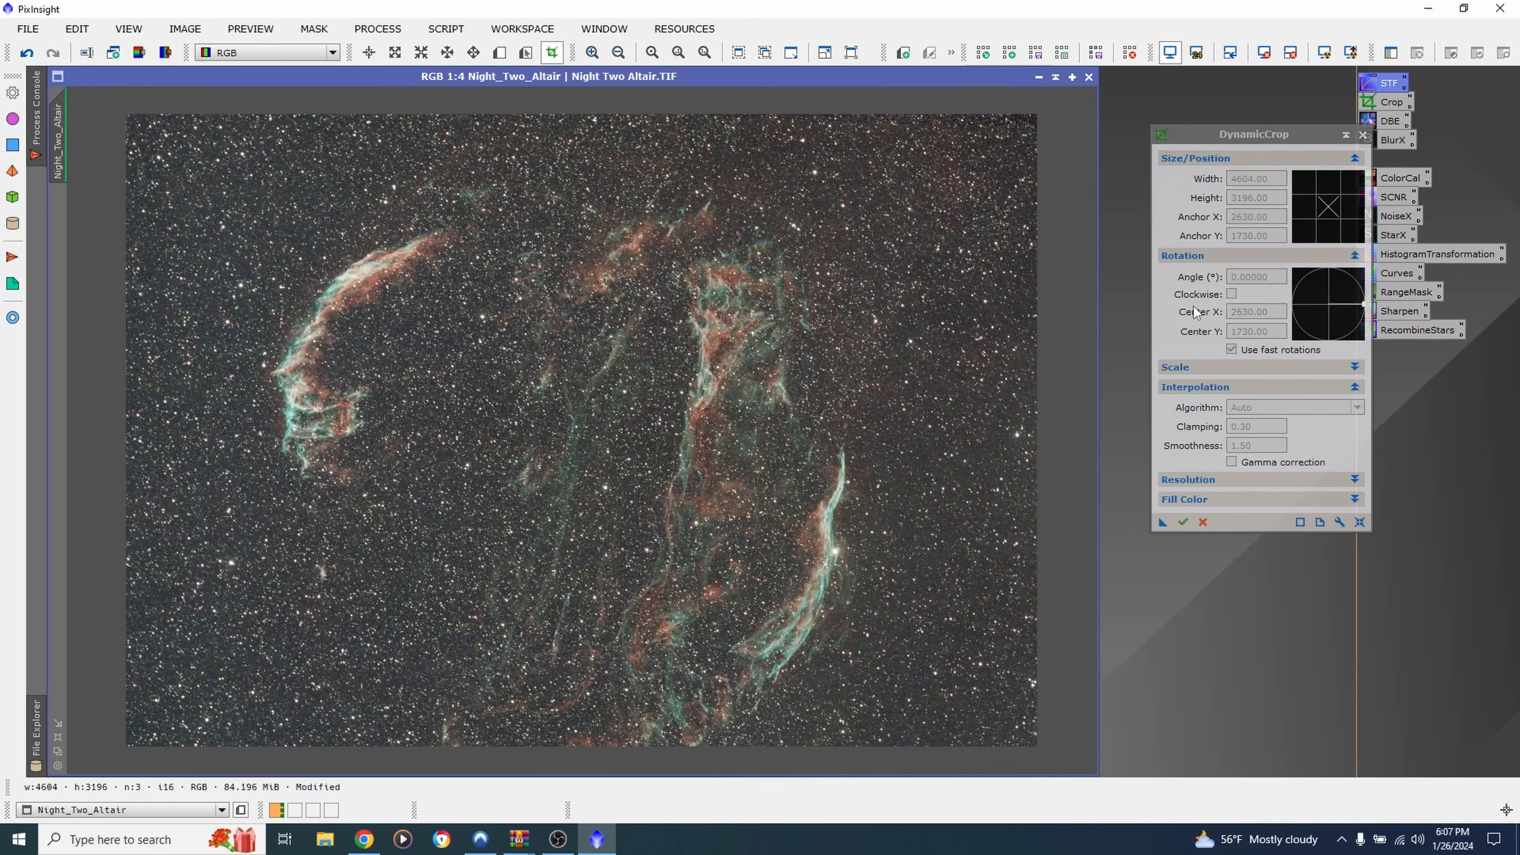
pyautogui.click(1364, 135)
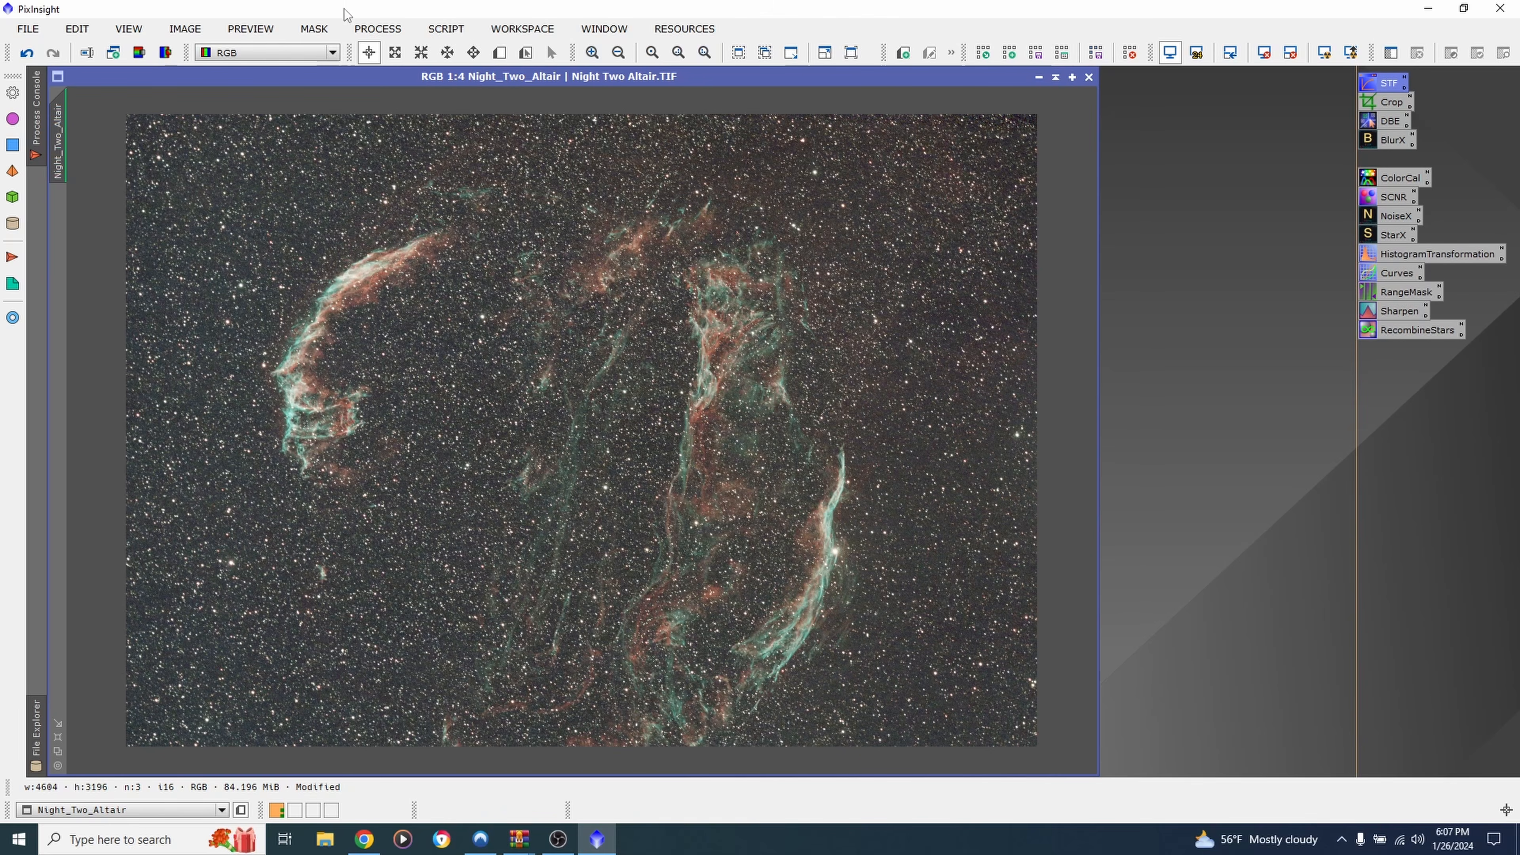
pyautogui.click(374, 29)
pyautogui.moveTo(484, 17)
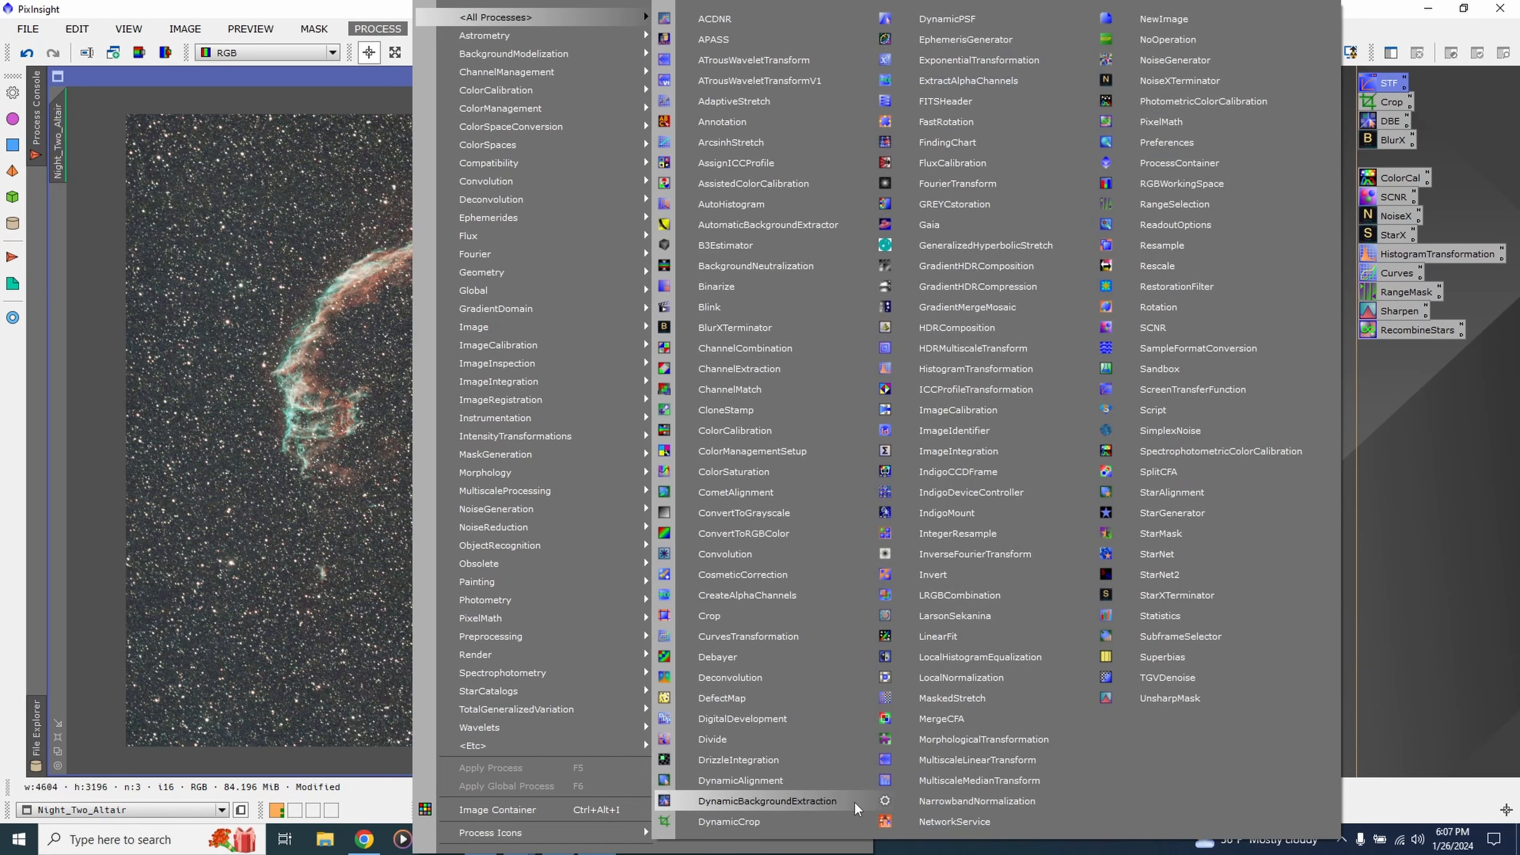
pyautogui.click(1427, 531)
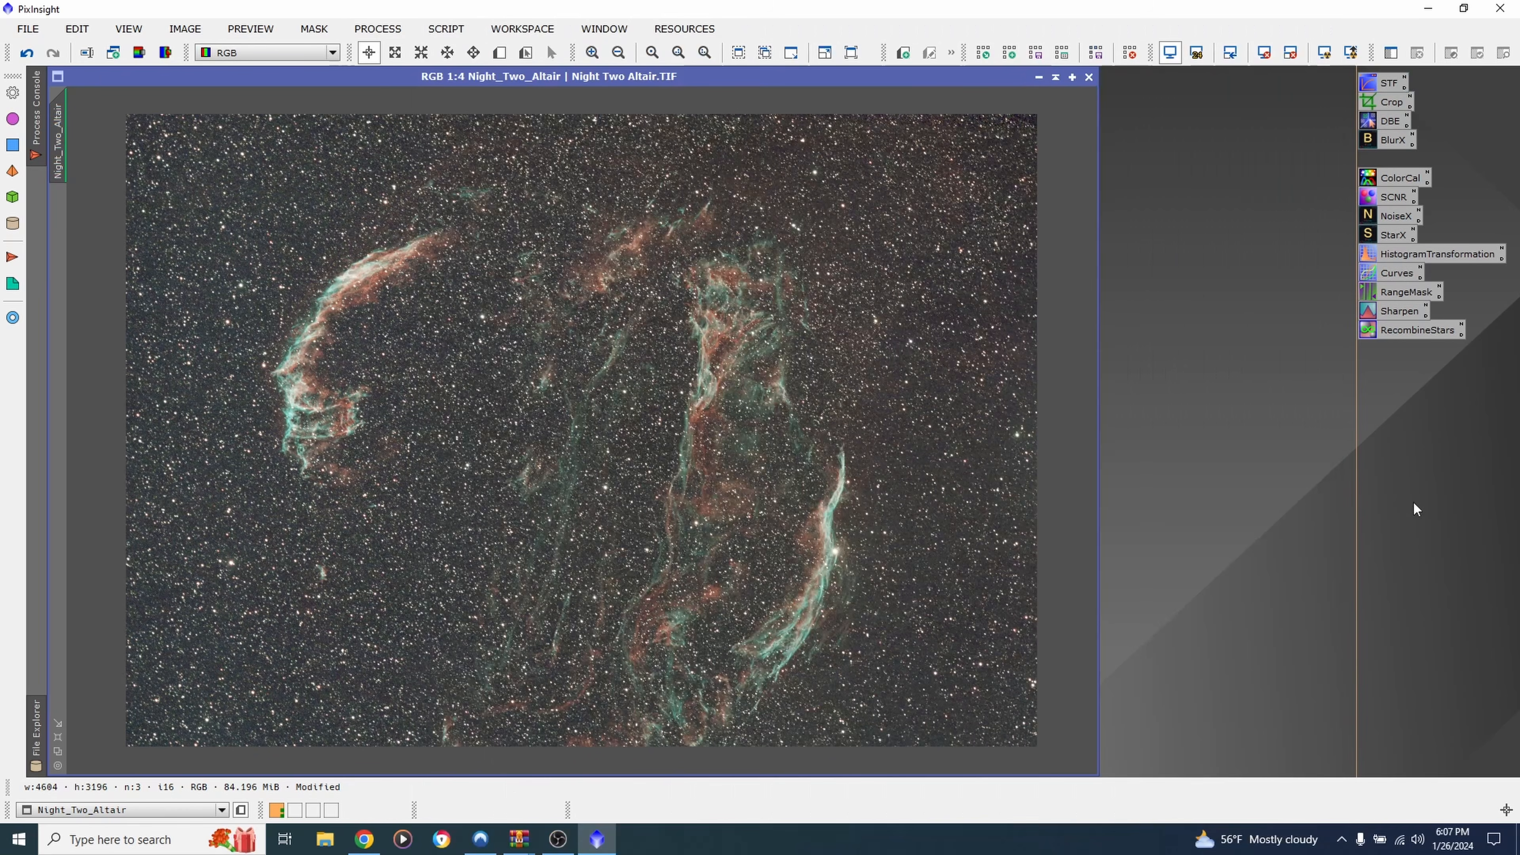
# Launch DynamicBackgroundExtraction from the DBE icon and set its tolerance to 1 and shadows relaxation to 6
pyautogui.doubleClick(1392, 122)
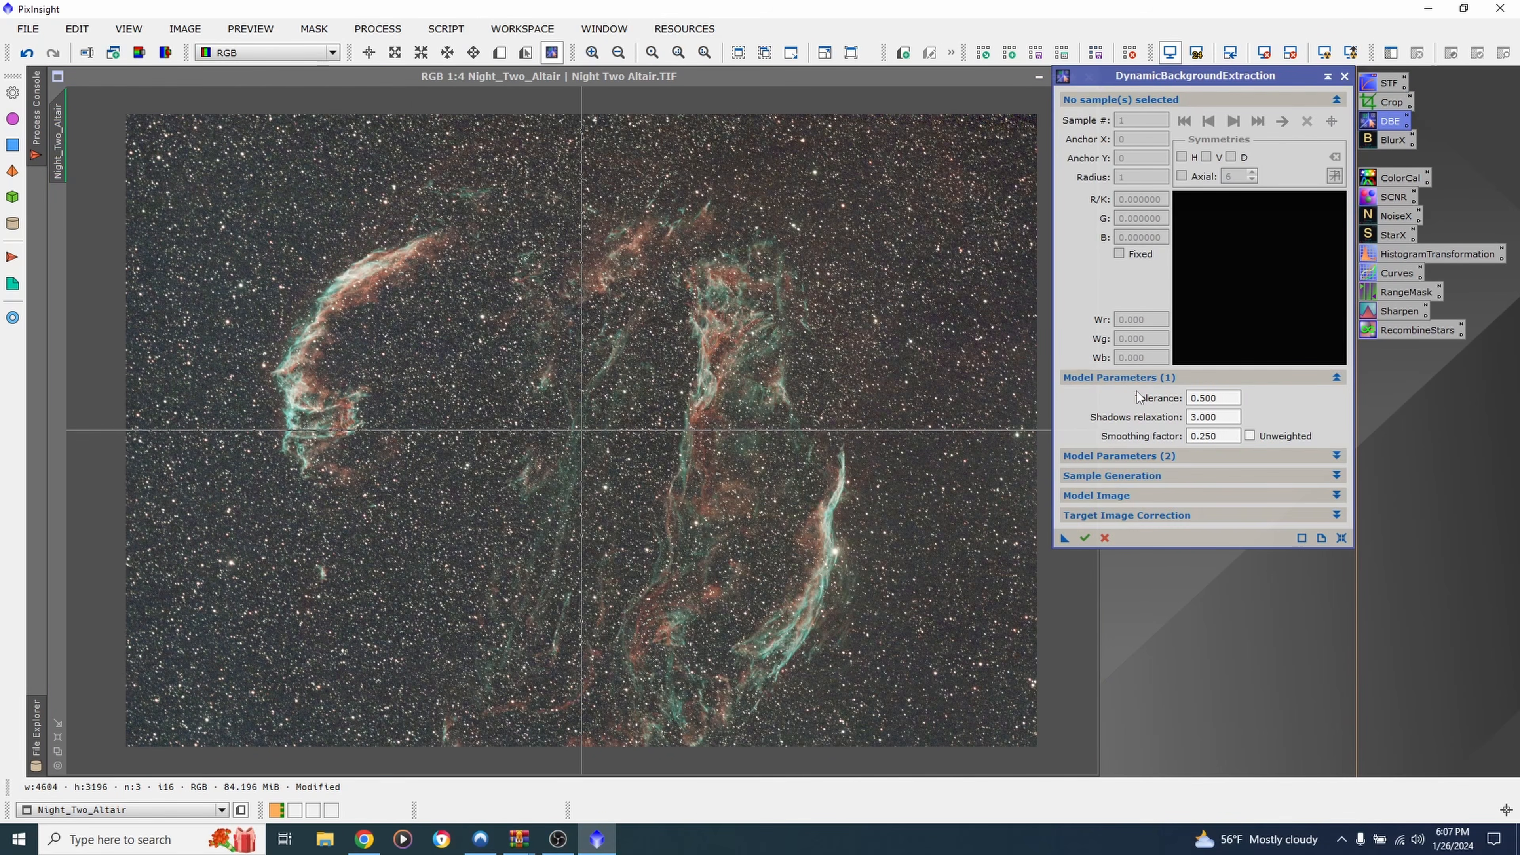
pyautogui.moveTo(1219, 397); pyautogui.dragTo(1169, 394)
pyautogui.write('1')
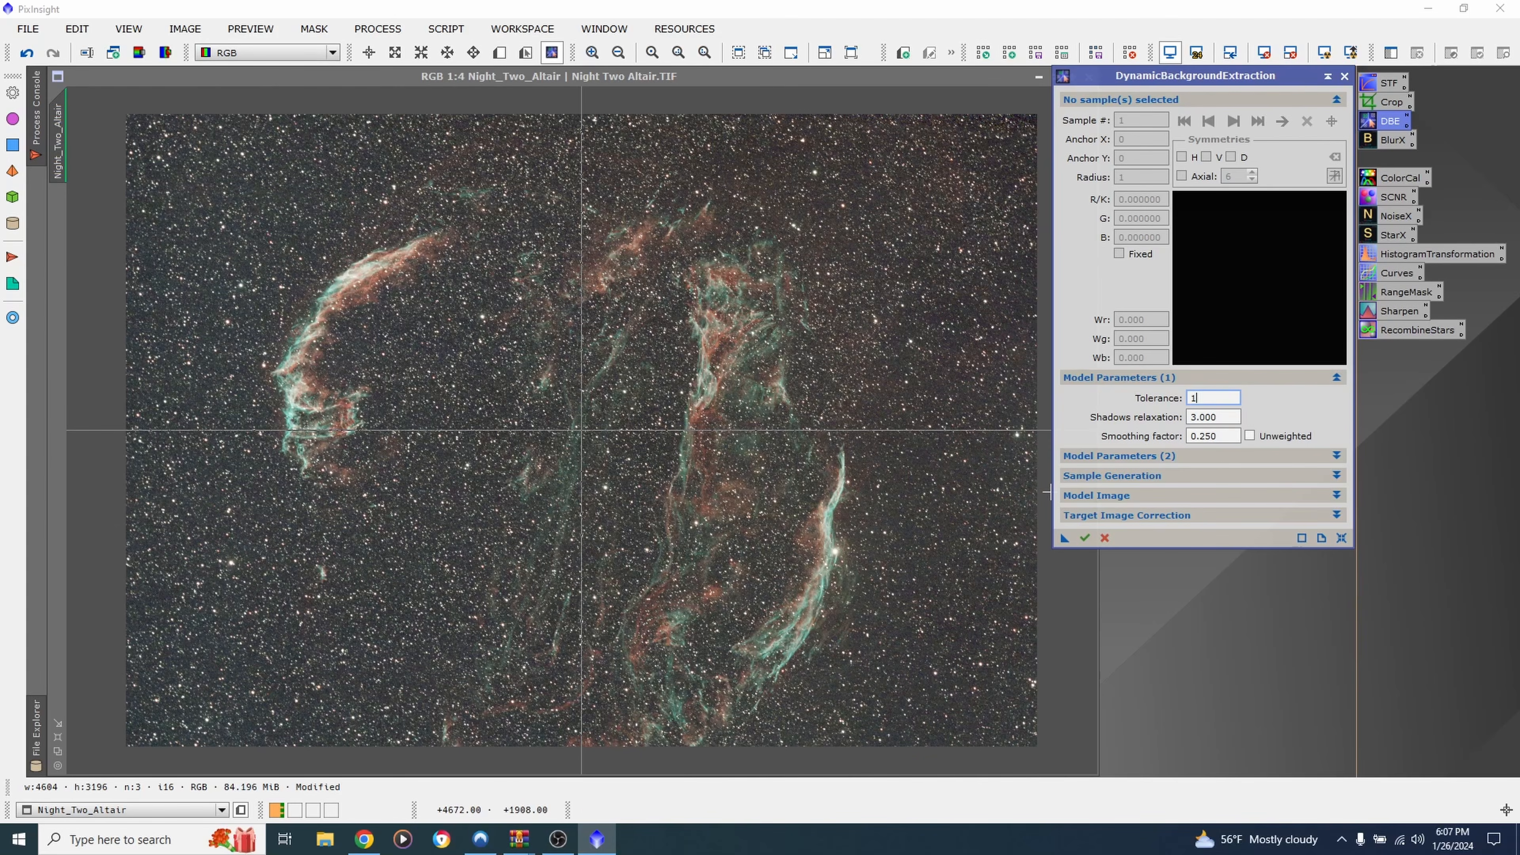
pyautogui.press('Tab')
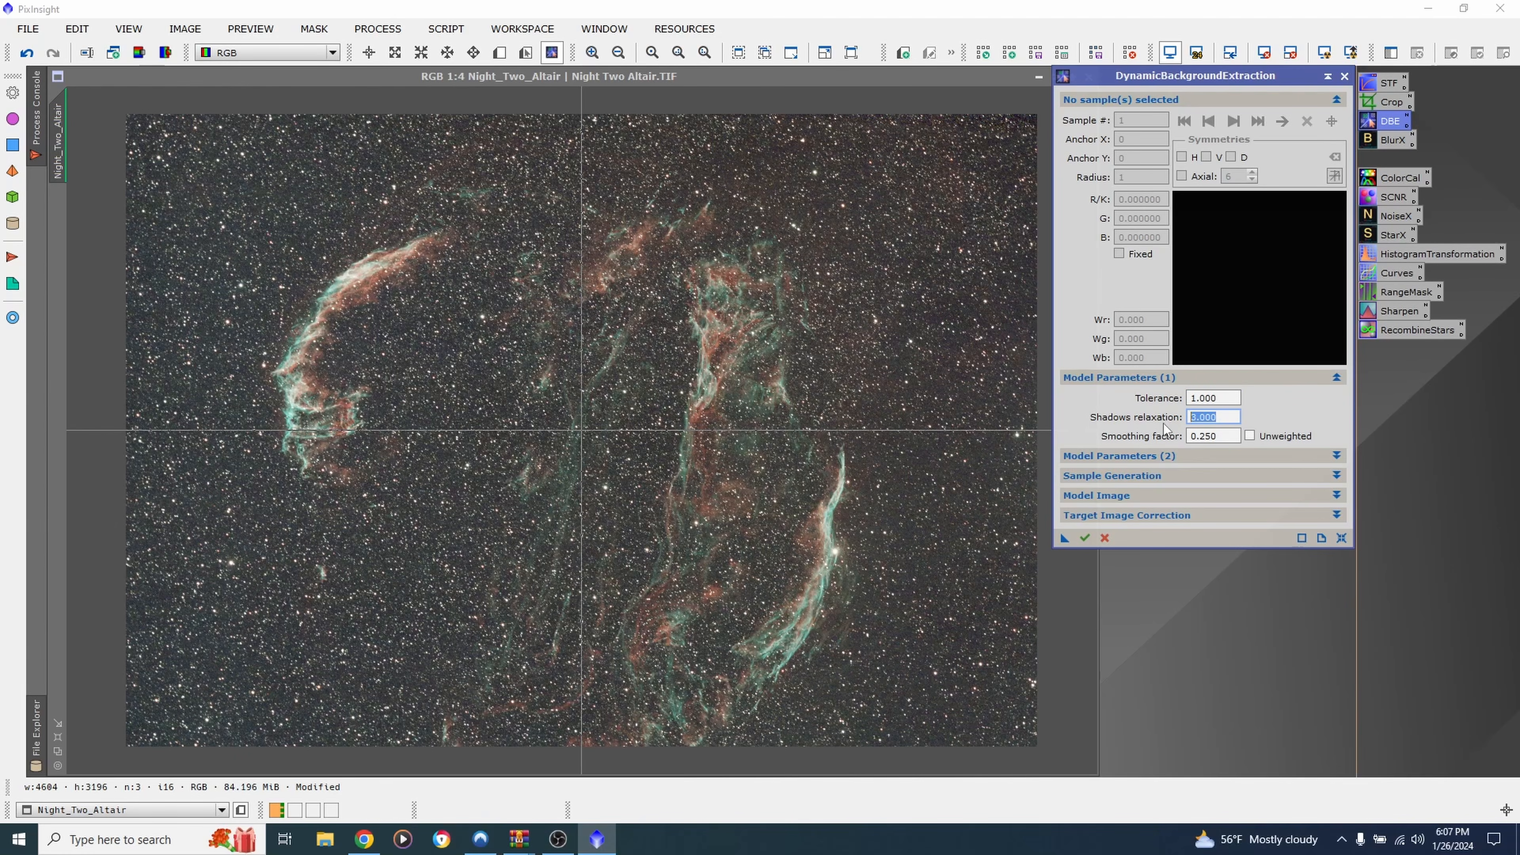
pyautogui.write('6')
# Set the default sample radius to 50 and generate background samples across the image with 10 samples per row
pyautogui.click(1125, 478)
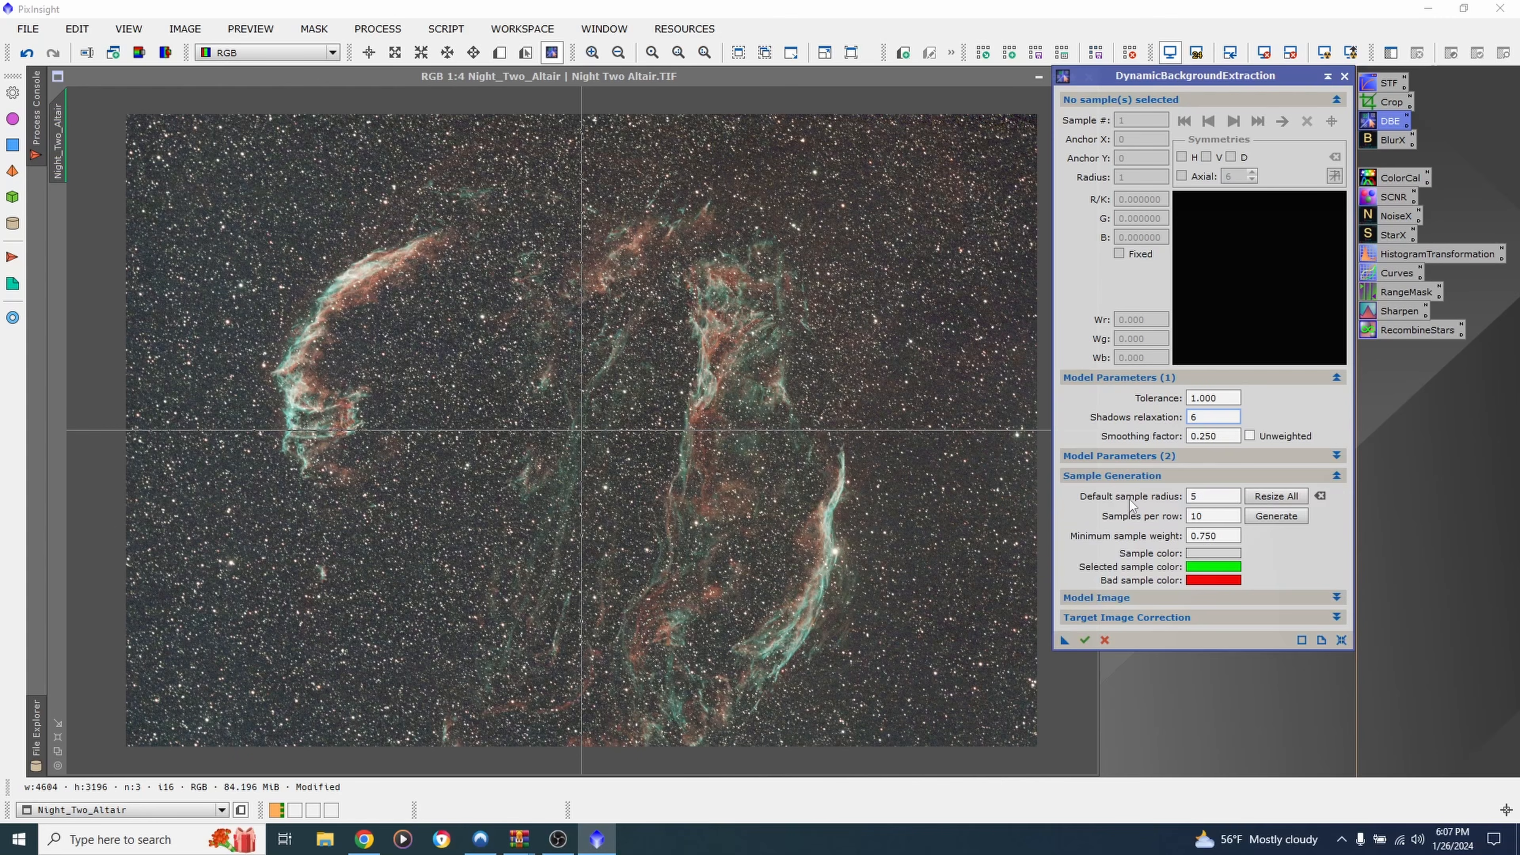
pyautogui.click(1206, 495)
pyautogui.write('50')
pyautogui.click(1280, 517)
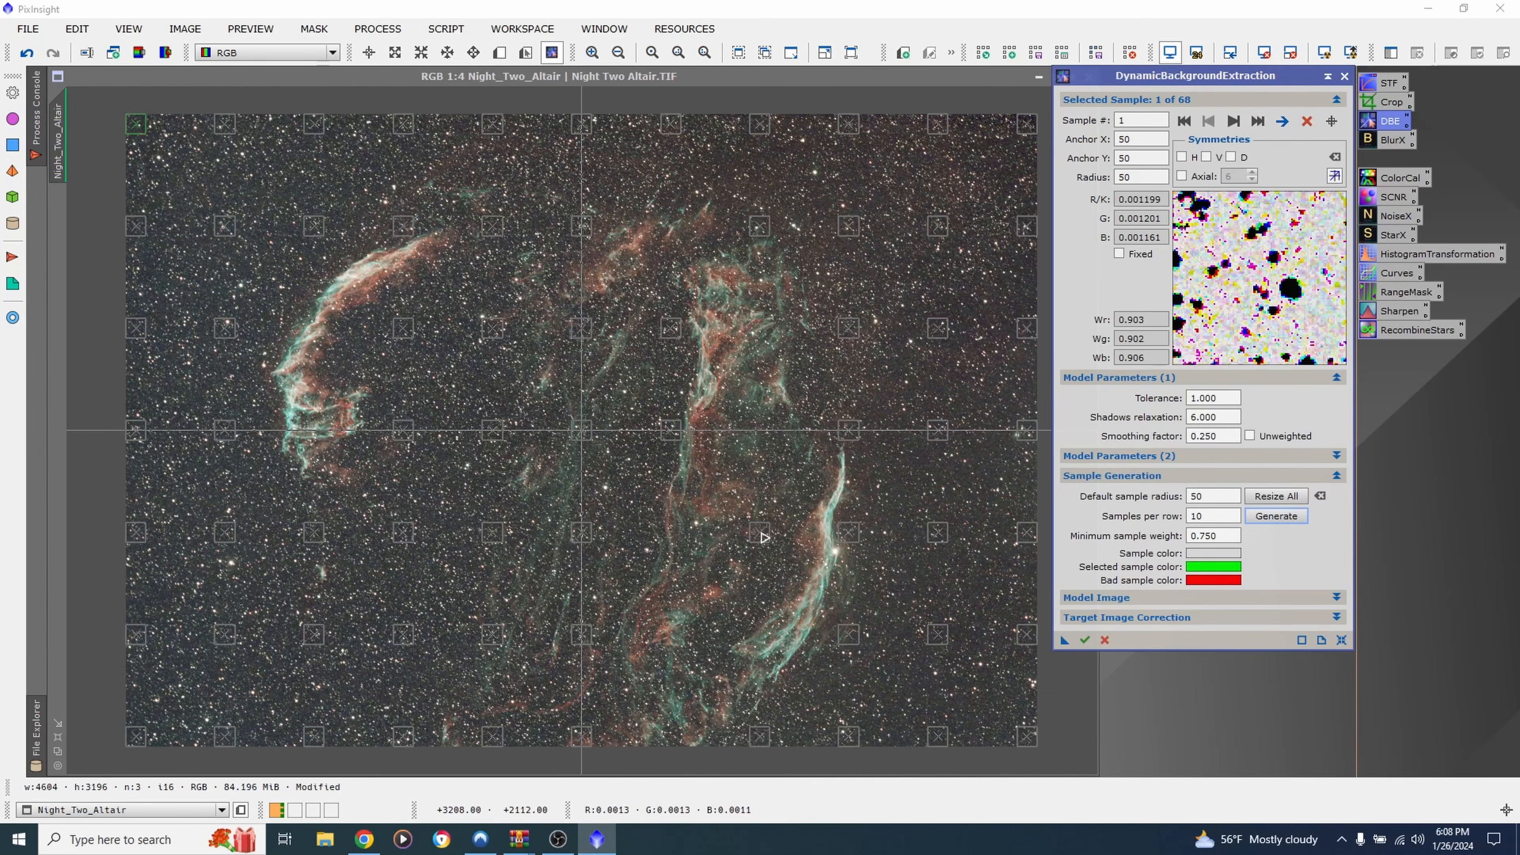
# Delete the DynamicBackgroundExtraction samples lying on or between the Veil Nebula filaments, keeping those on the surrounding empty sky
pyautogui.click(766, 539)
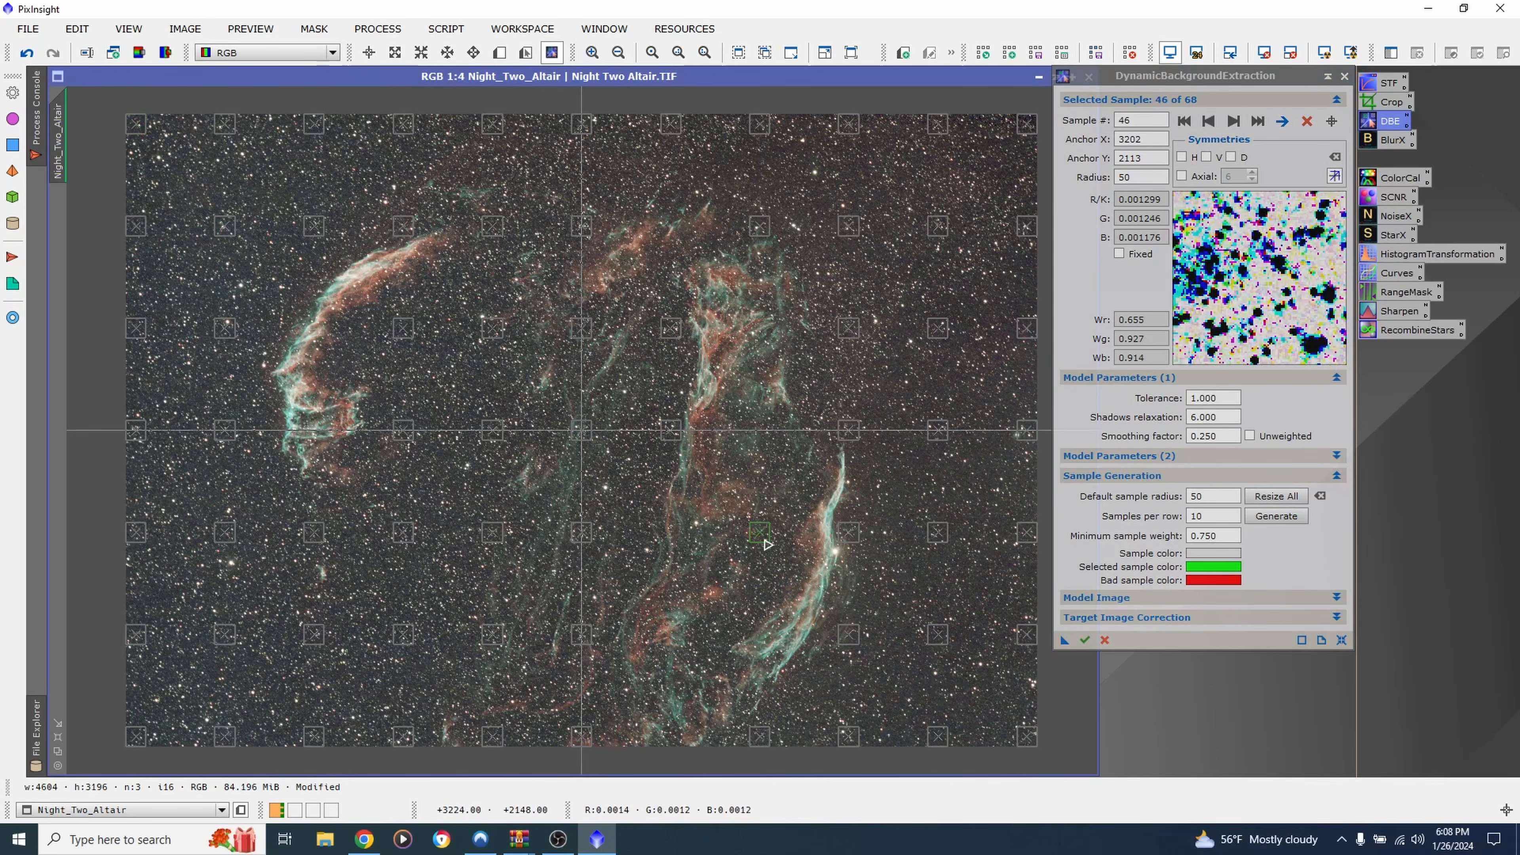
pyautogui.press('Delete')
pyautogui.press('Delete')
pyautogui.click(578, 534)
pyautogui.press('Delete')
pyautogui.press('Delete')
pyautogui.click(579, 326)
pyautogui.press('Delete')
pyautogui.click(671, 334)
pyautogui.press('Delete')
pyautogui.click(577, 227)
pyautogui.press('Delete')
pyautogui.click(489, 226)
pyautogui.press('Delete')
pyautogui.click(415, 233)
pyautogui.press('Delete')
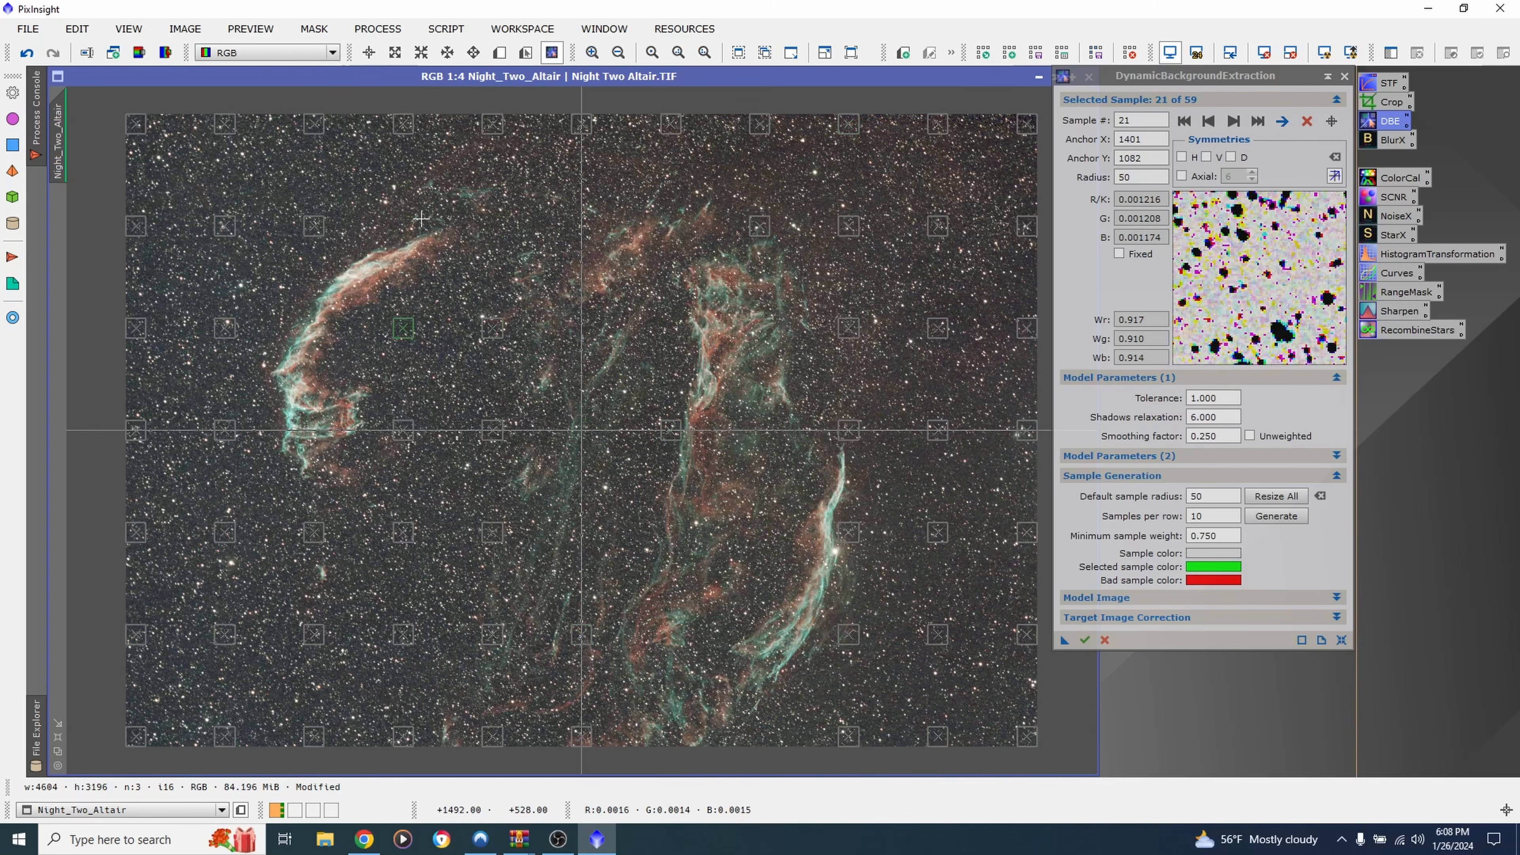
pyautogui.click(492, 126)
pyautogui.press('Delete')
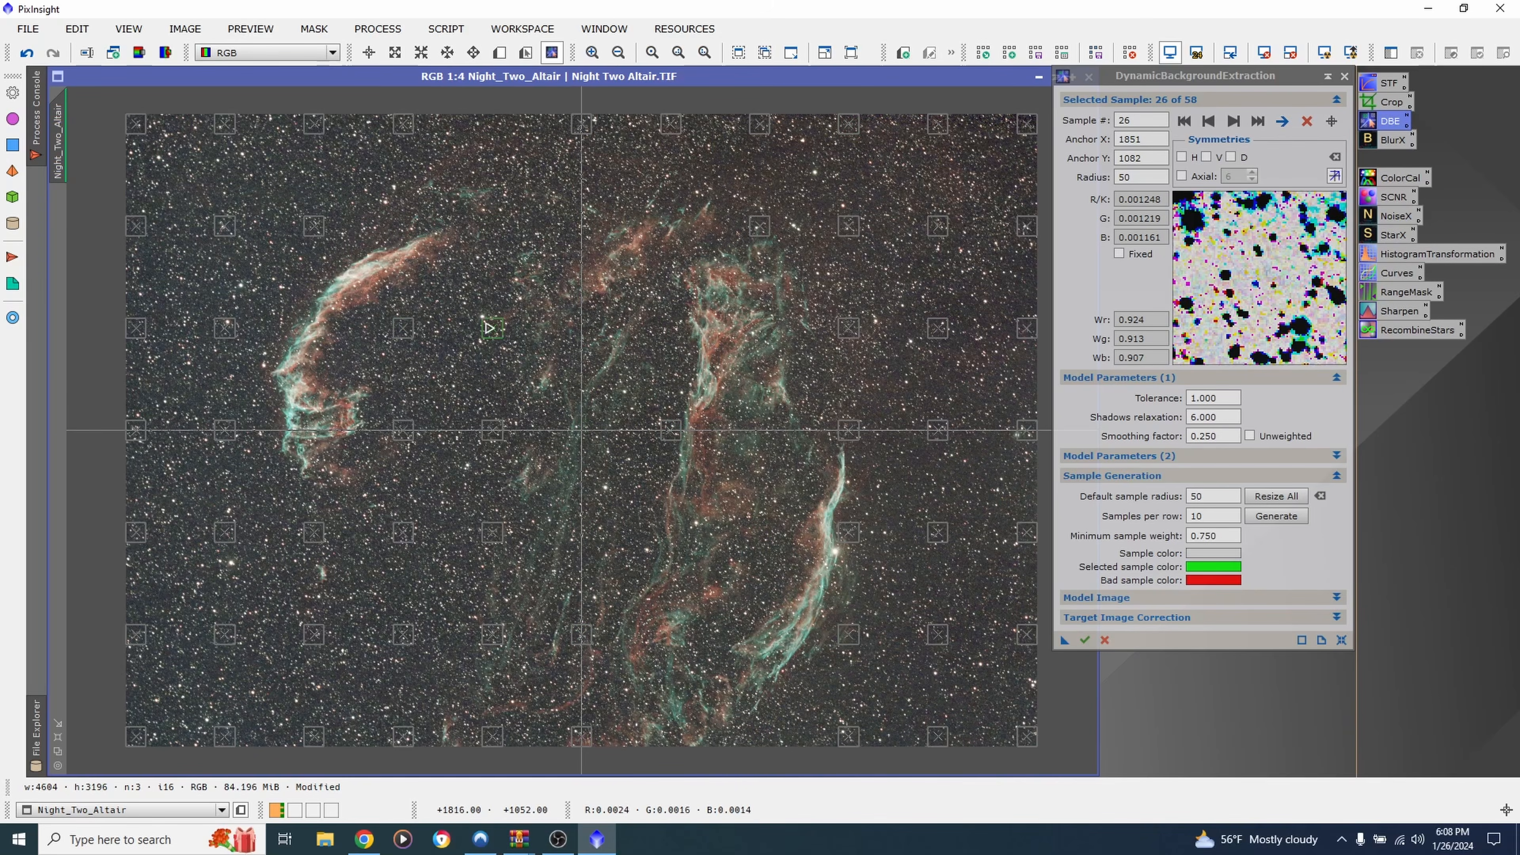
pyautogui.click(488, 334)
pyautogui.press('Delete')
pyautogui.press('Delete')
pyautogui.click(675, 432)
pyautogui.press('Delete')
pyautogui.click(850, 326)
pyautogui.press('Delete')
pyautogui.press('Delete')
pyautogui.press('Delete')
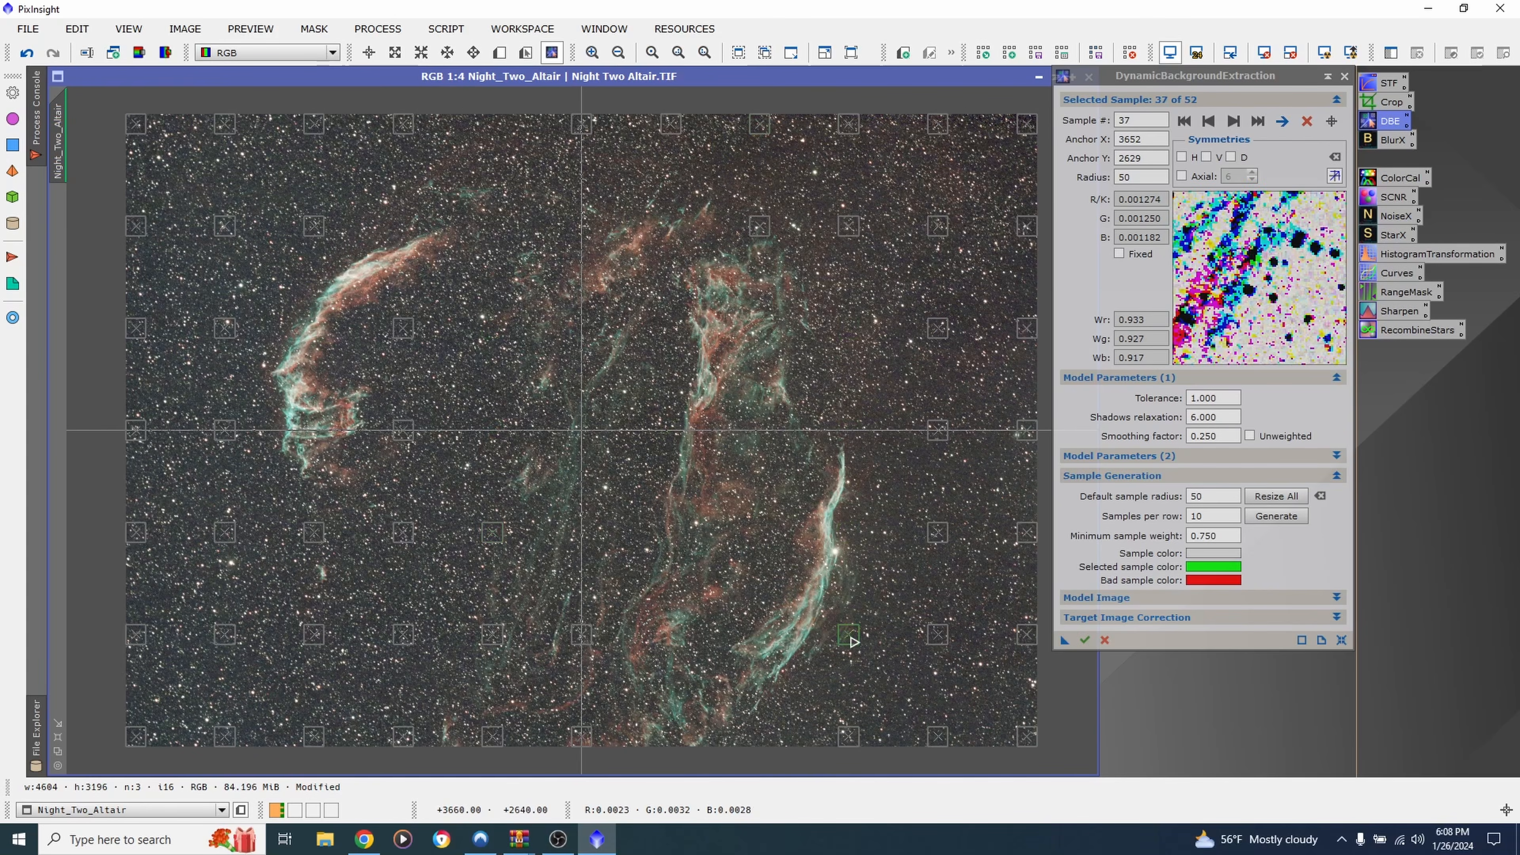
pyautogui.press('Delete')
pyautogui.click(760, 227)
pyautogui.press('Delete')
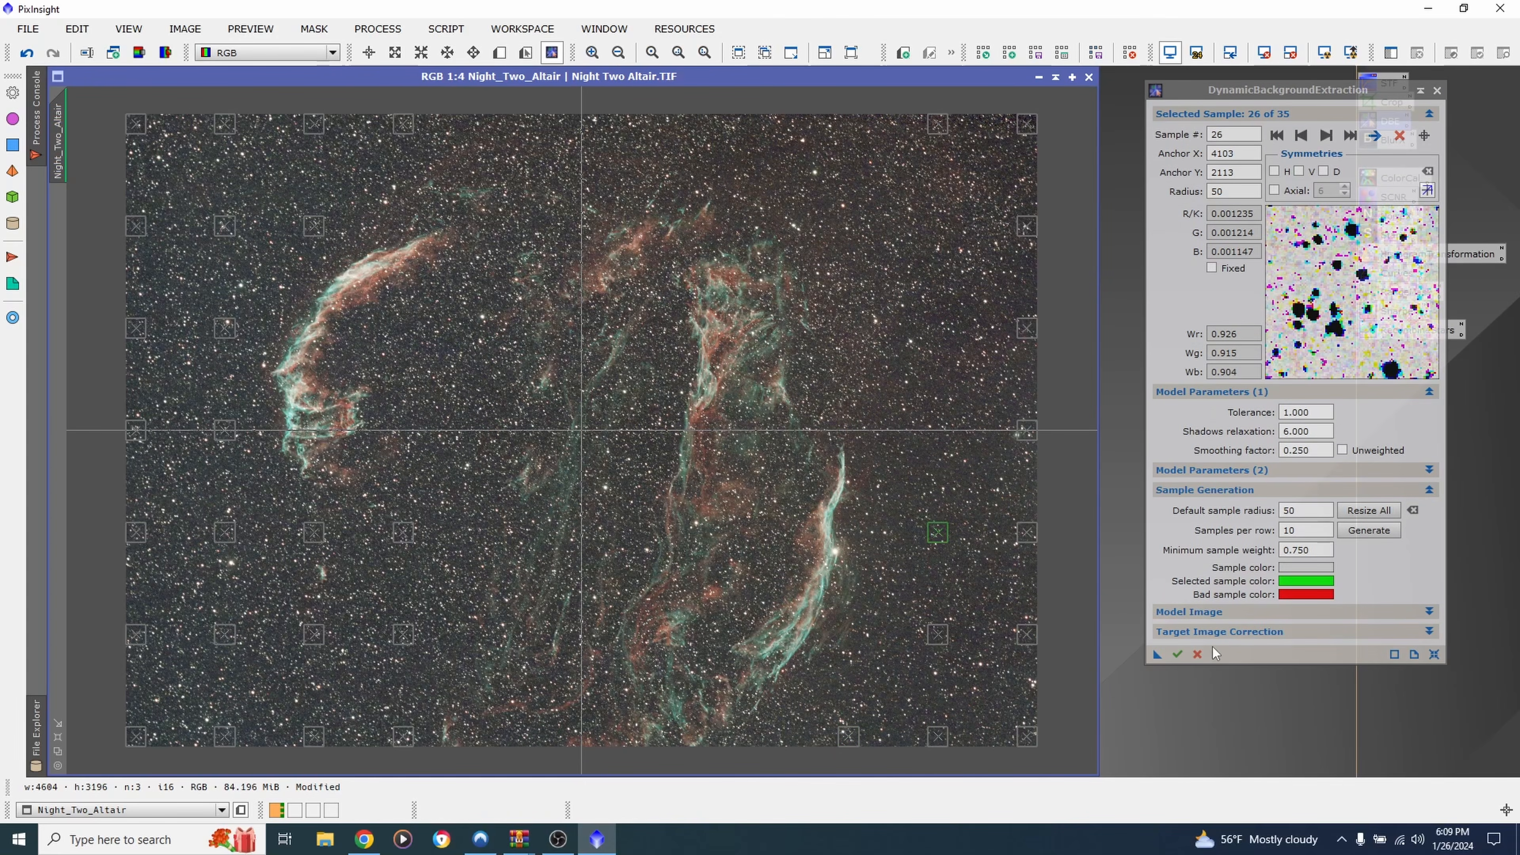
# Set the target image correction to Subtraction and leave the background model set to be kept rather than discarded
pyautogui.click(1199, 633)
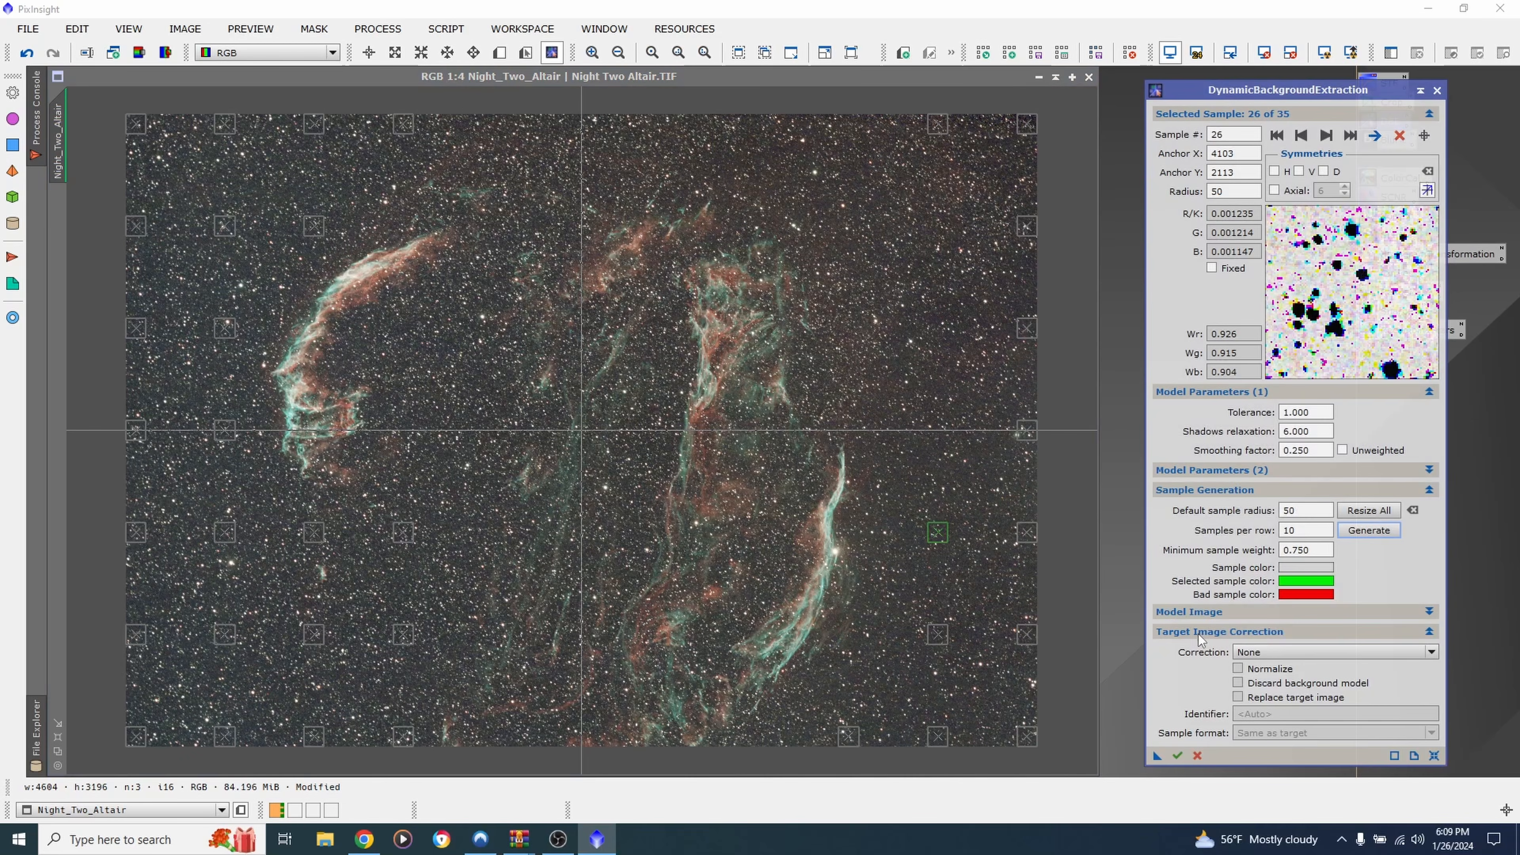
pyautogui.click(1259, 648)
pyautogui.click(1269, 669)
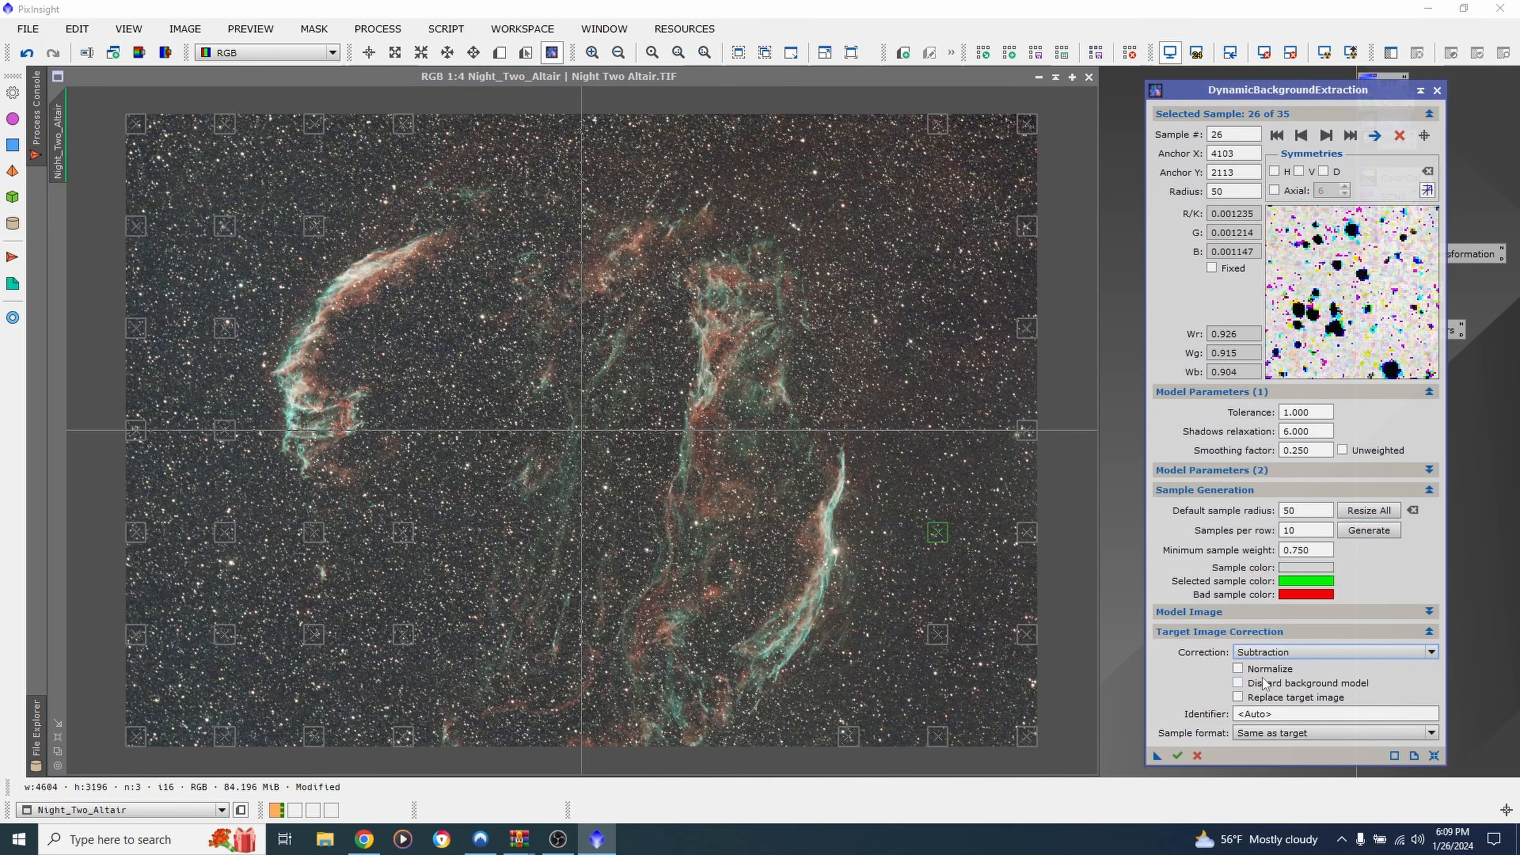
pyautogui.click(1239, 683)
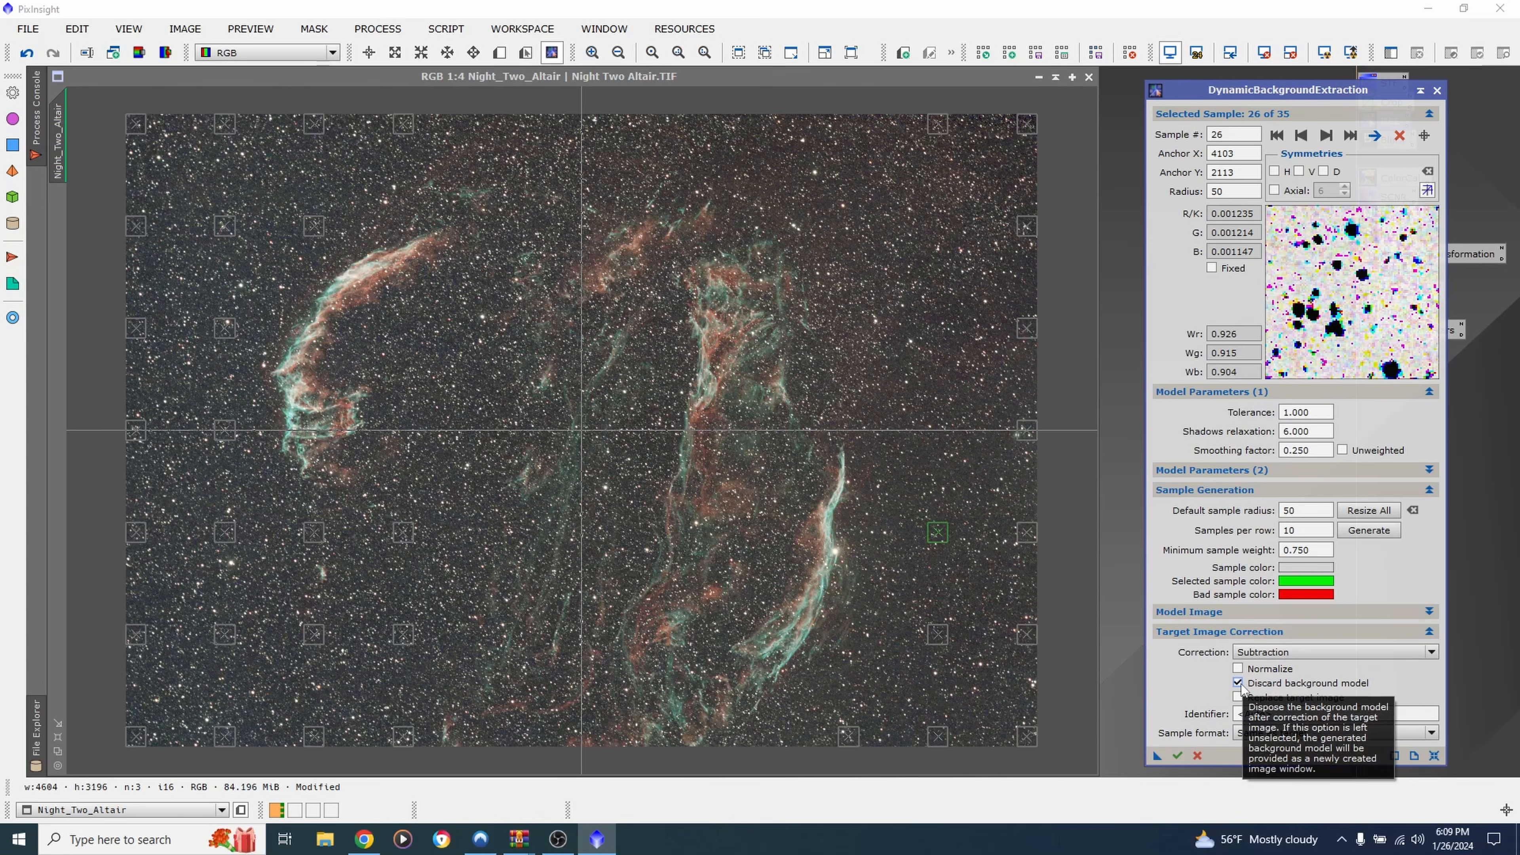
pyautogui.click(1238, 684)
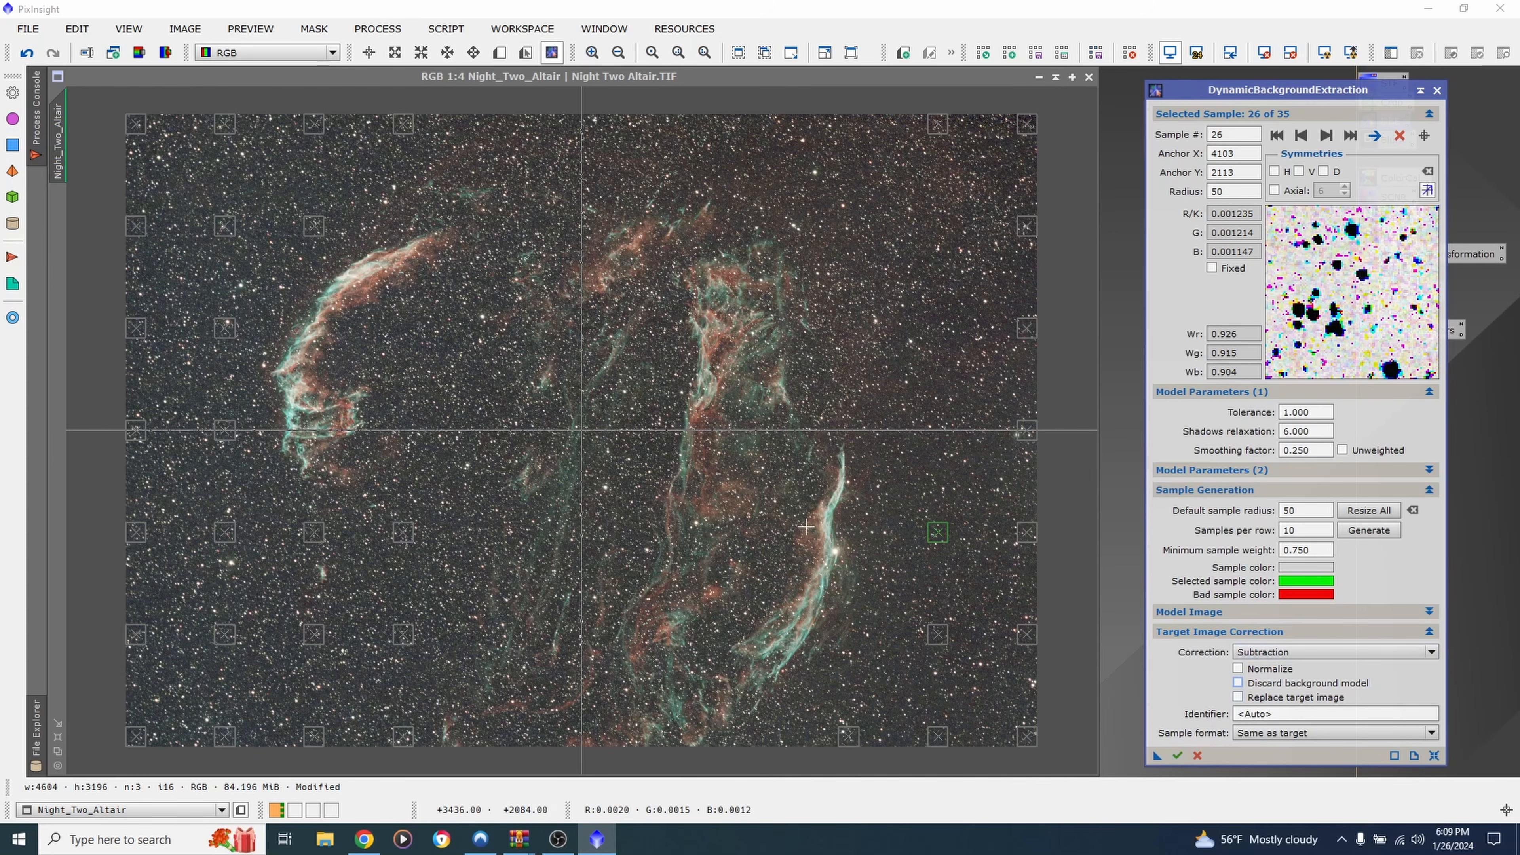
# Apply DynamicBackgroundExtraction to Night_Two_Altair, and close the process console and the dynamic session
pyautogui.click(1177, 758)
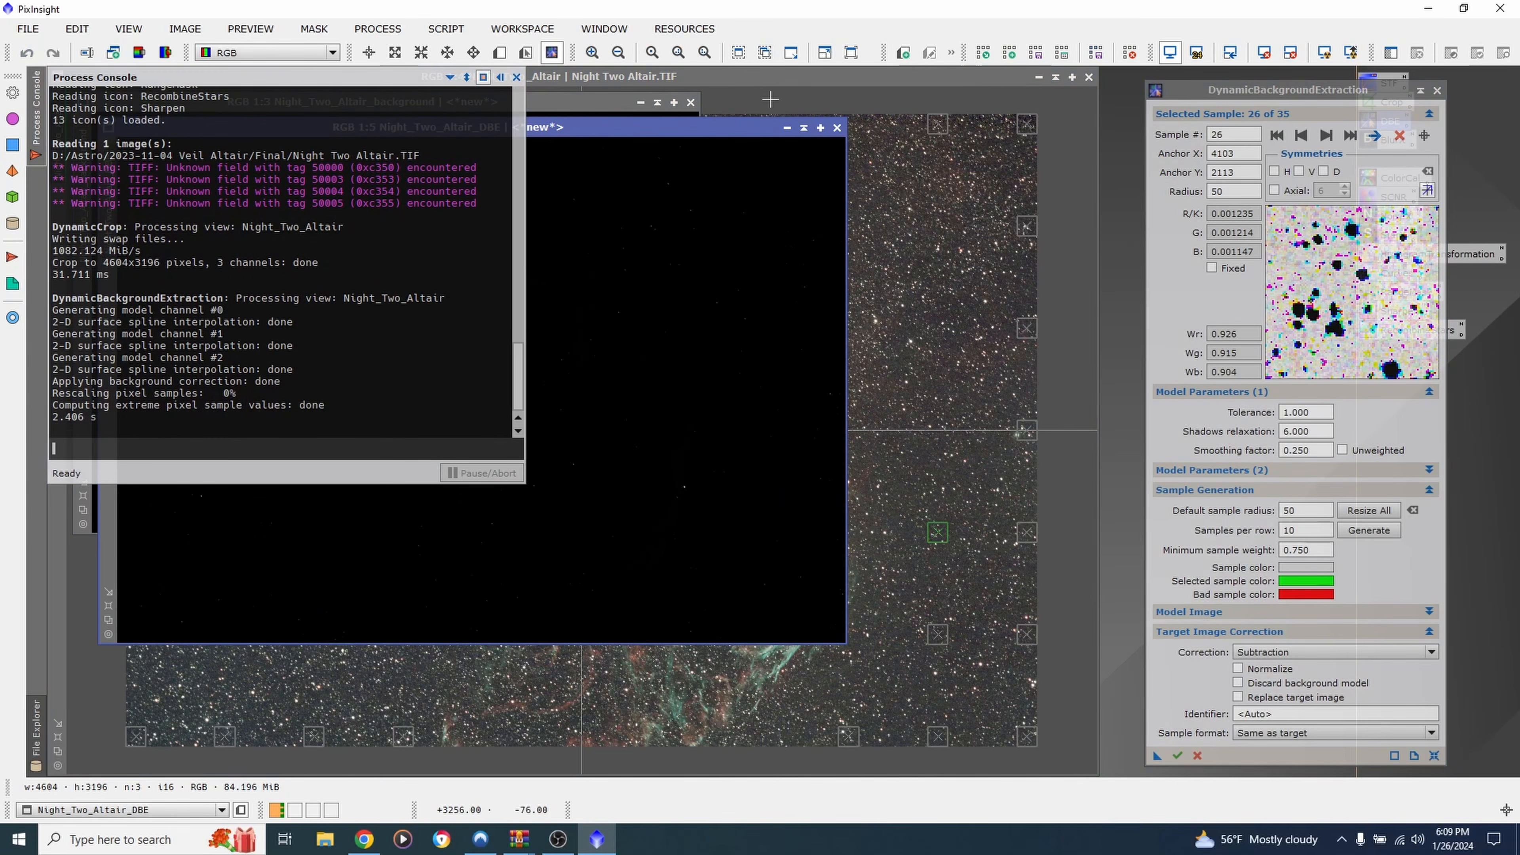
pyautogui.click(518, 78)
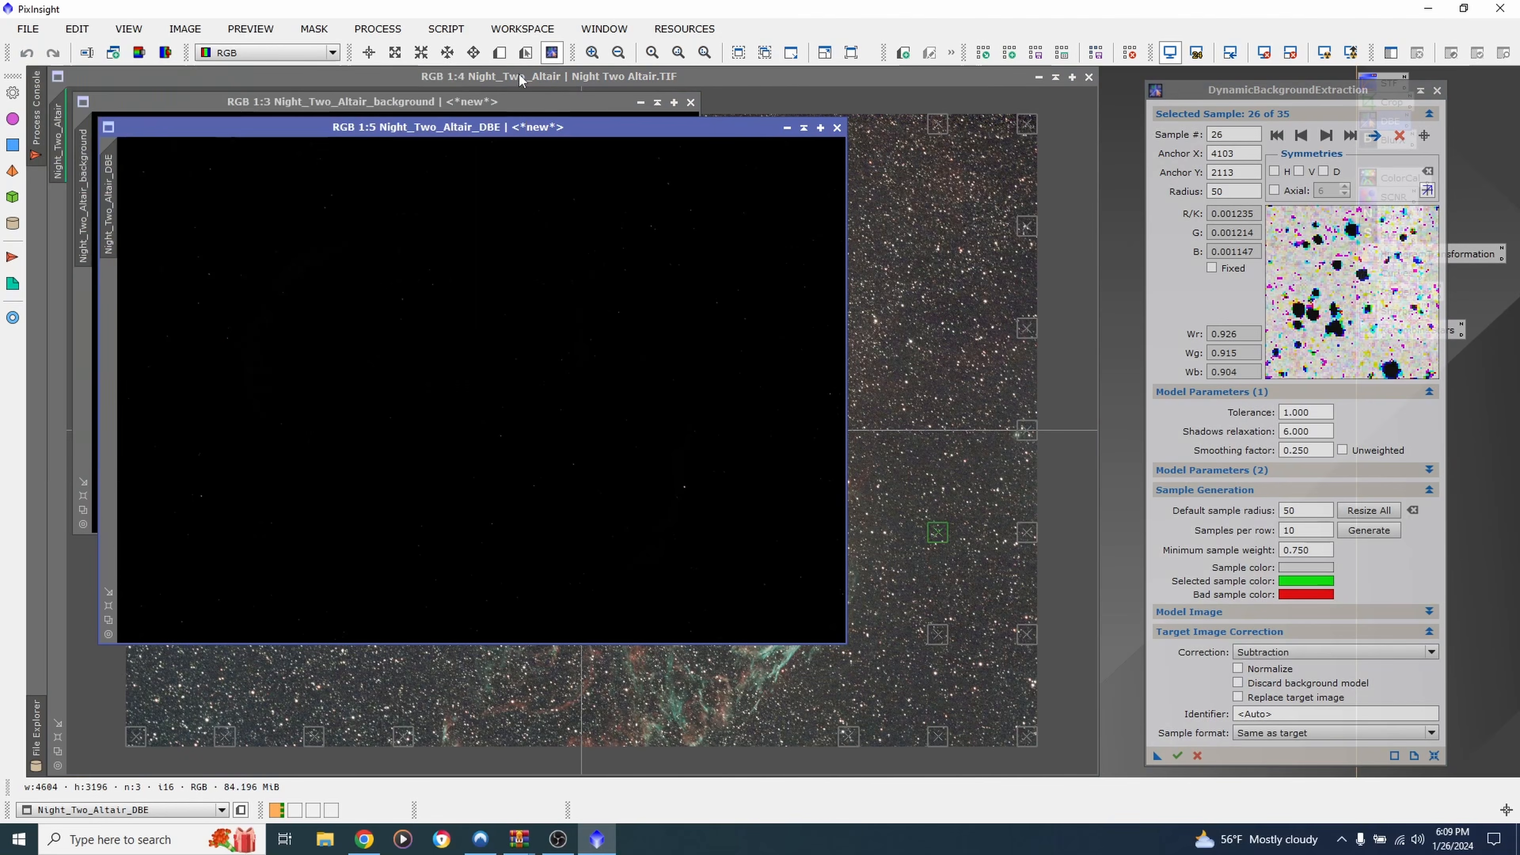
pyautogui.click(1437, 91)
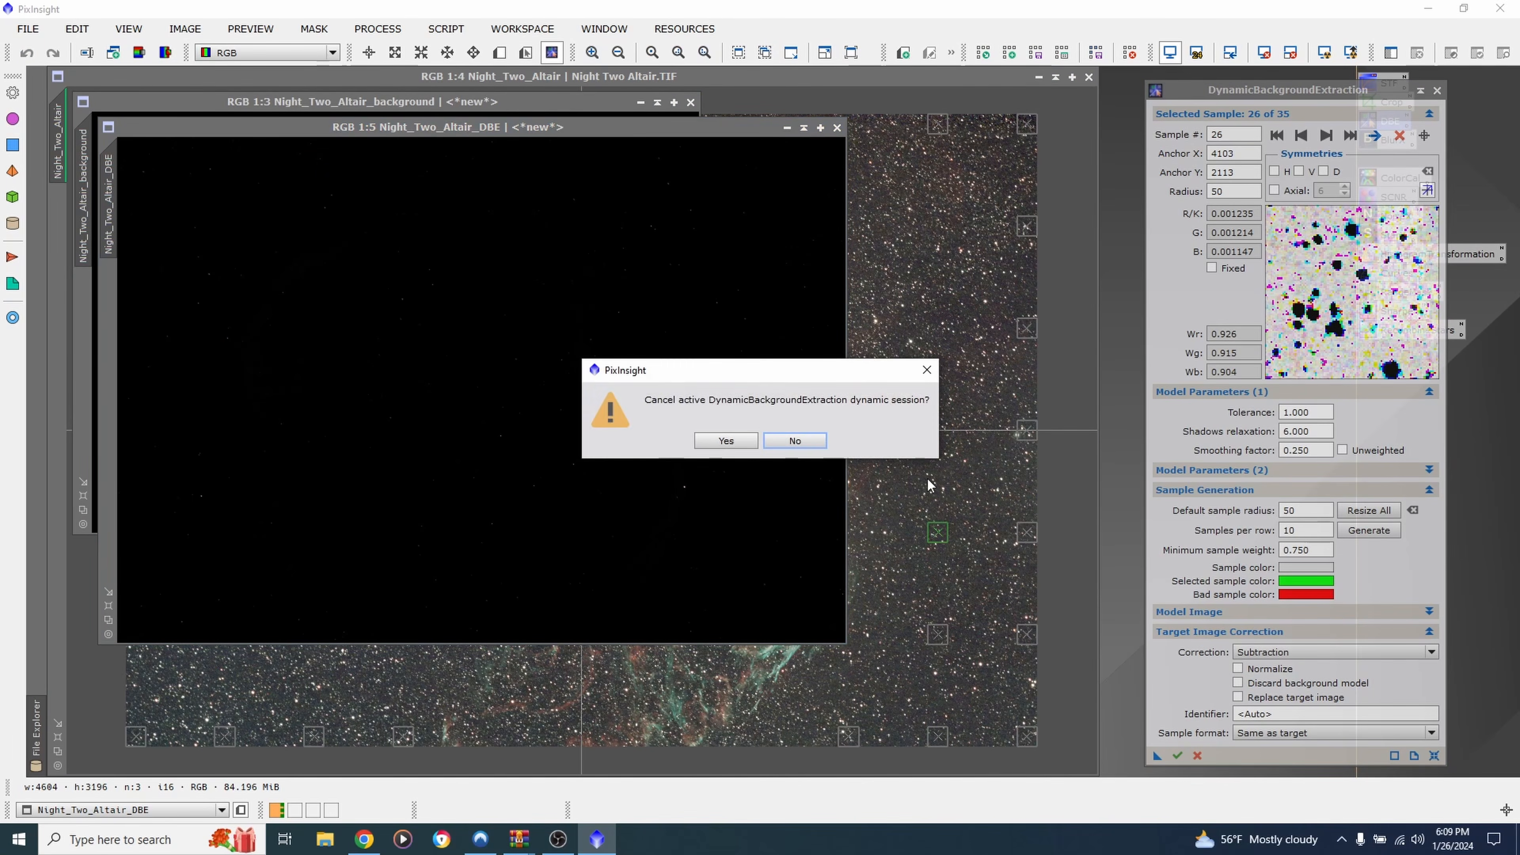
pyautogui.click(744, 448)
# Auto-stretch the Night_Two_Altair_background image to inspect the extracted gradients, and close it
pyautogui.click(461, 100)
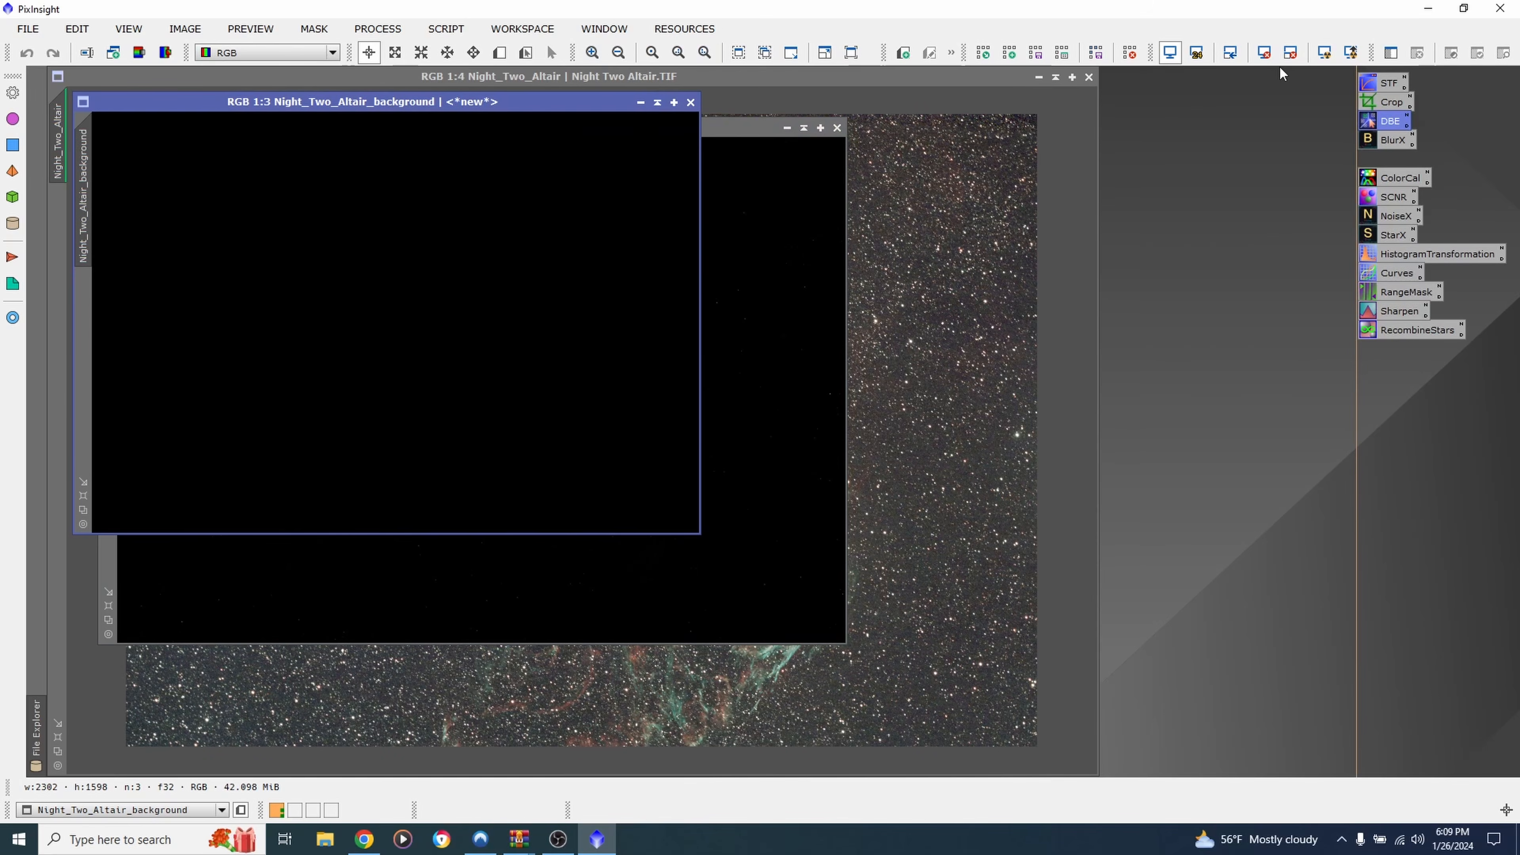
pyautogui.click(1323, 54)
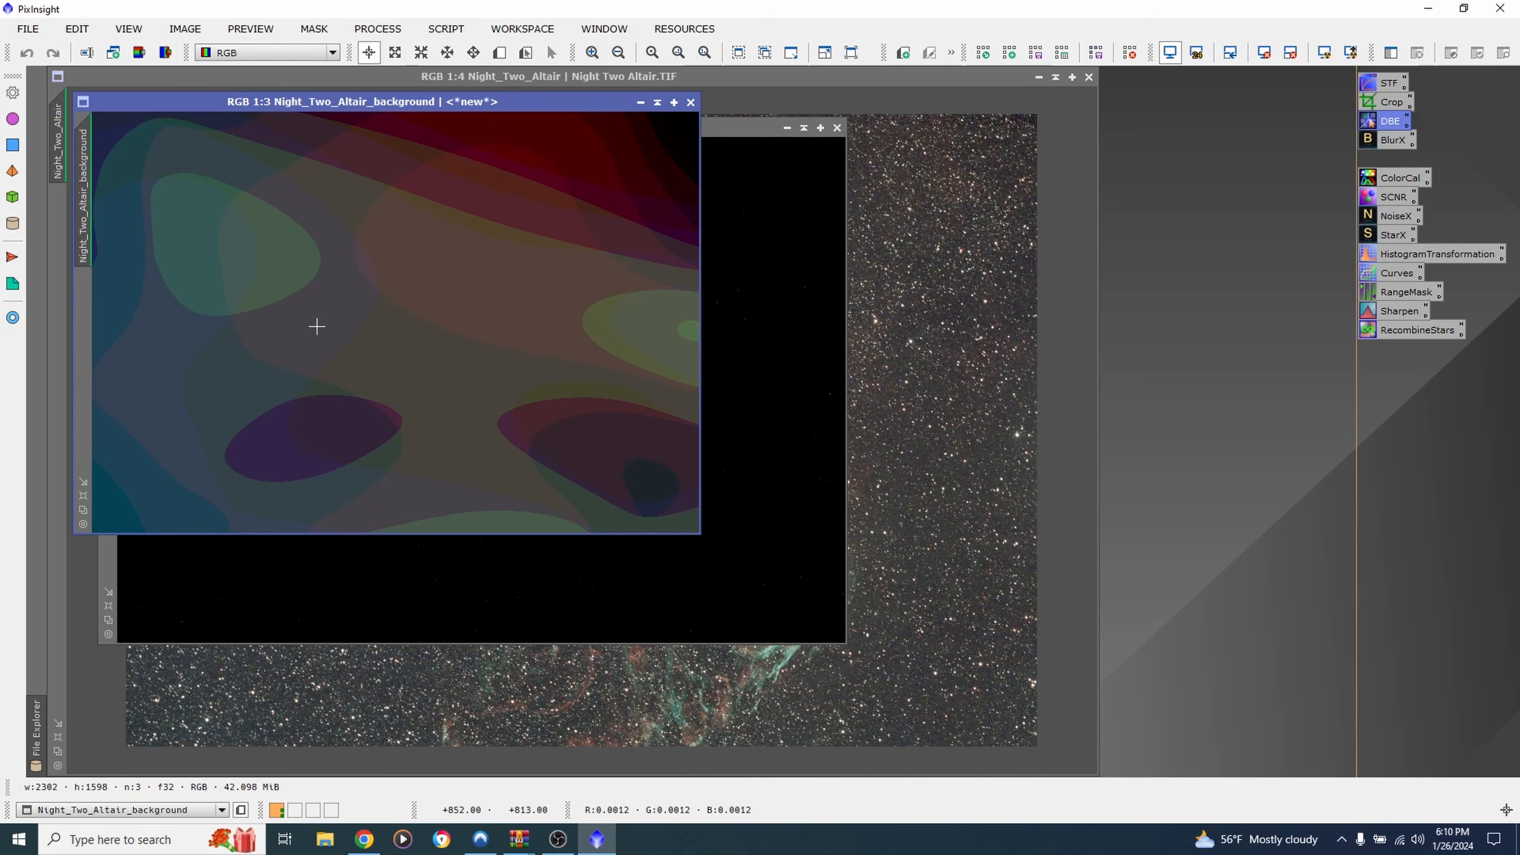
pyautogui.click(691, 102)
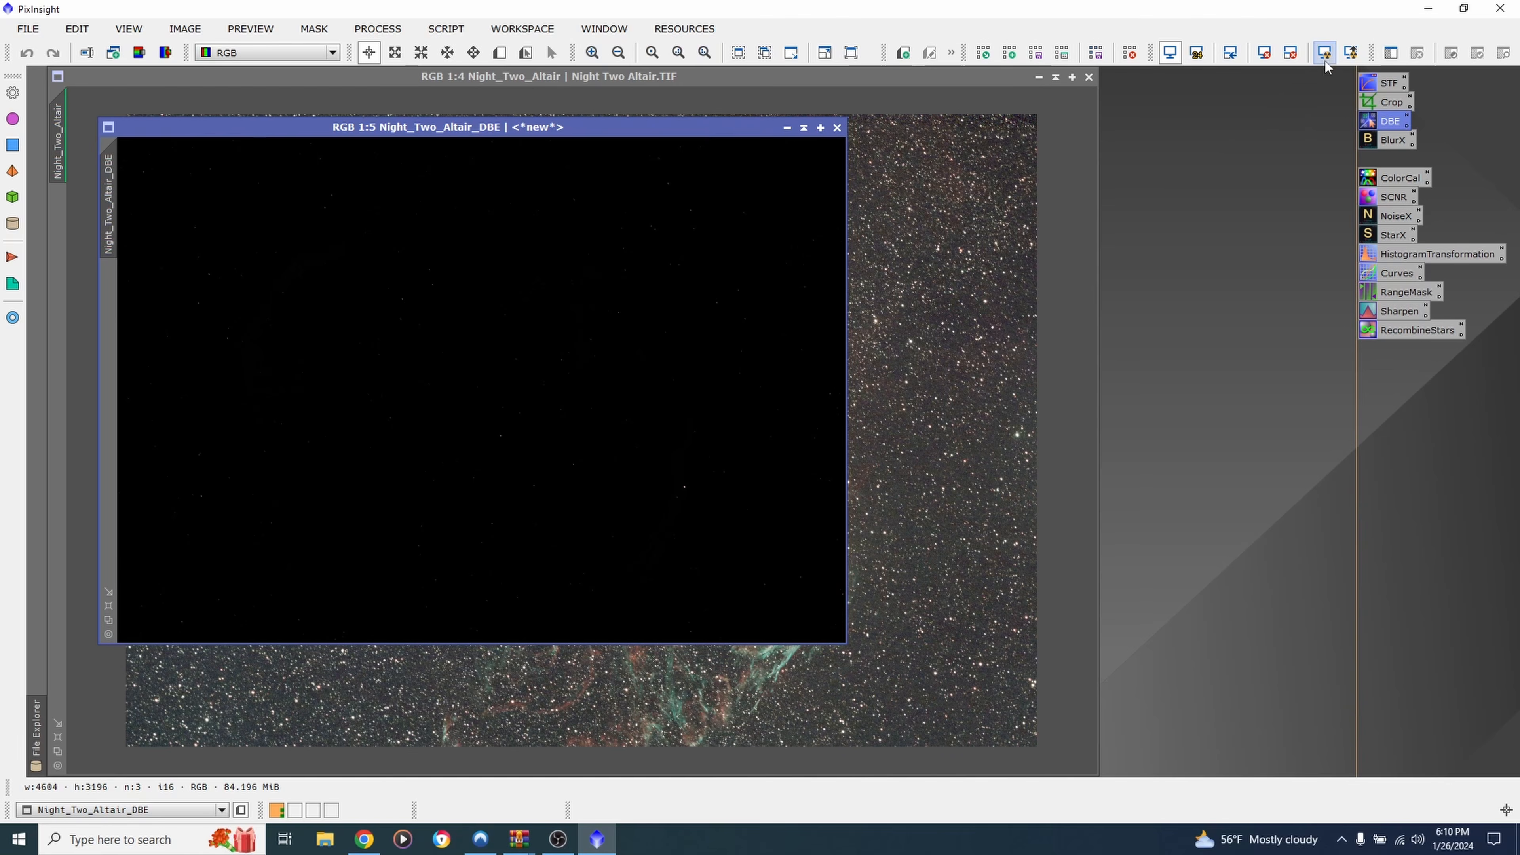
# Auto-stretch Night_Two_Altair_DBE, and iconize the original Night_Two_Altair image into the lower-right corner of the workspace
pyautogui.click(1325, 57)
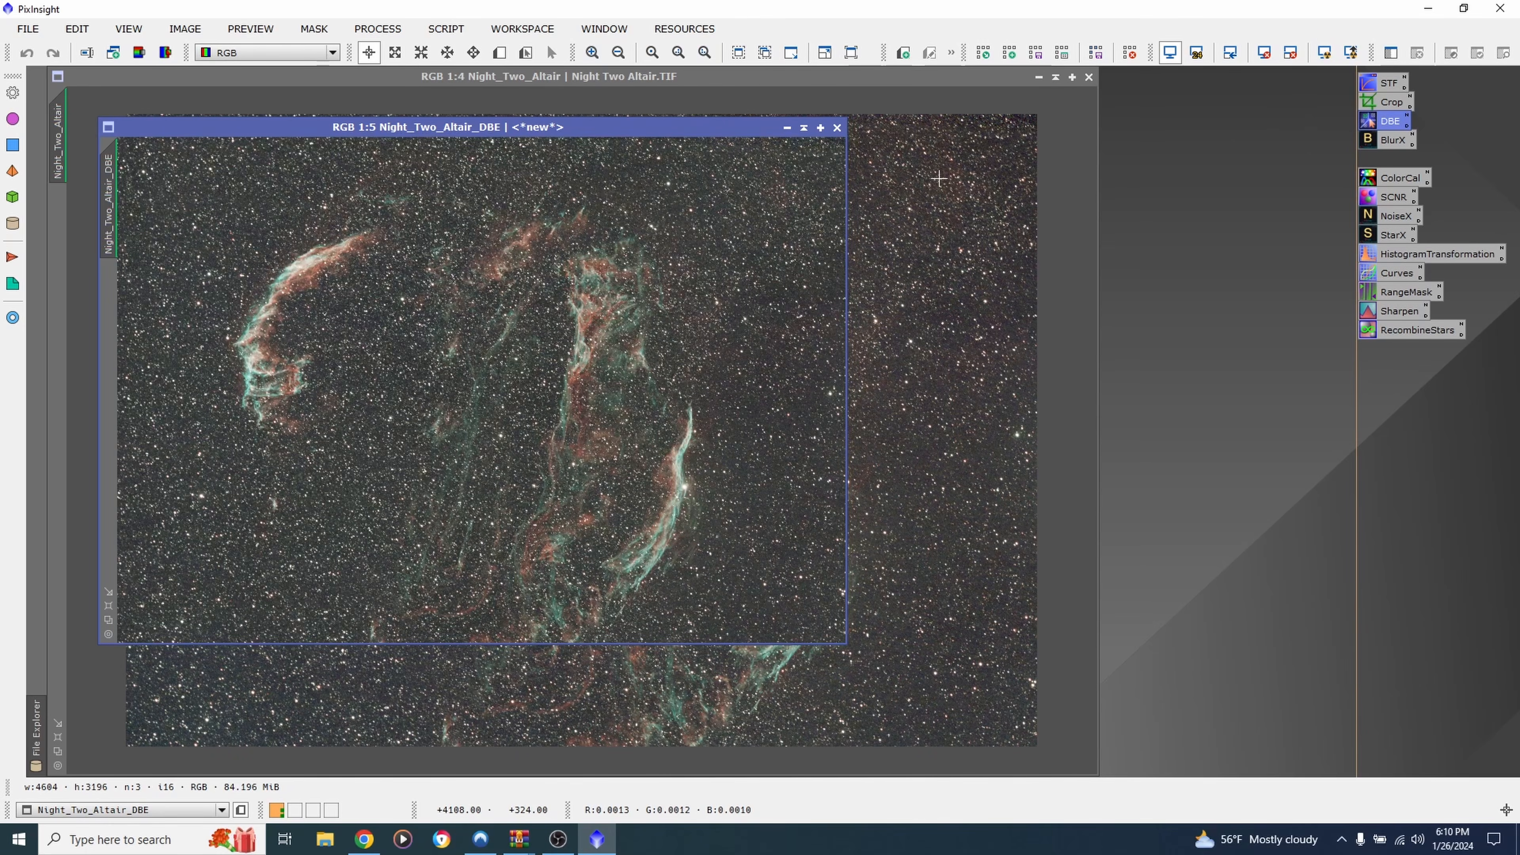
pyautogui.click(1039, 78)
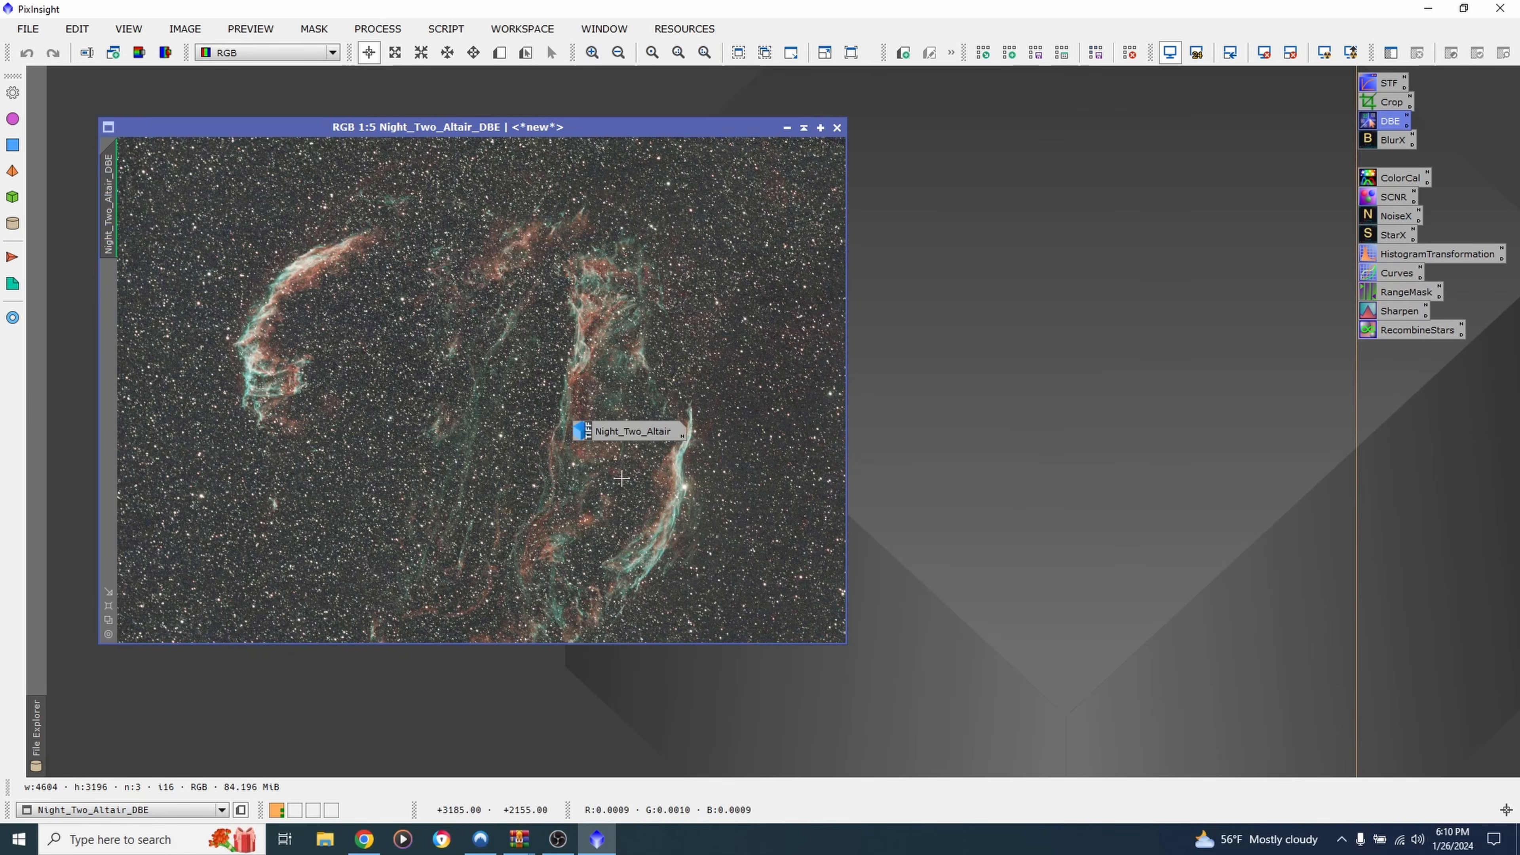
pyautogui.moveTo(640, 434)
pyautogui.moveTo(641, 434); pyautogui.dragTo(1446, 761)
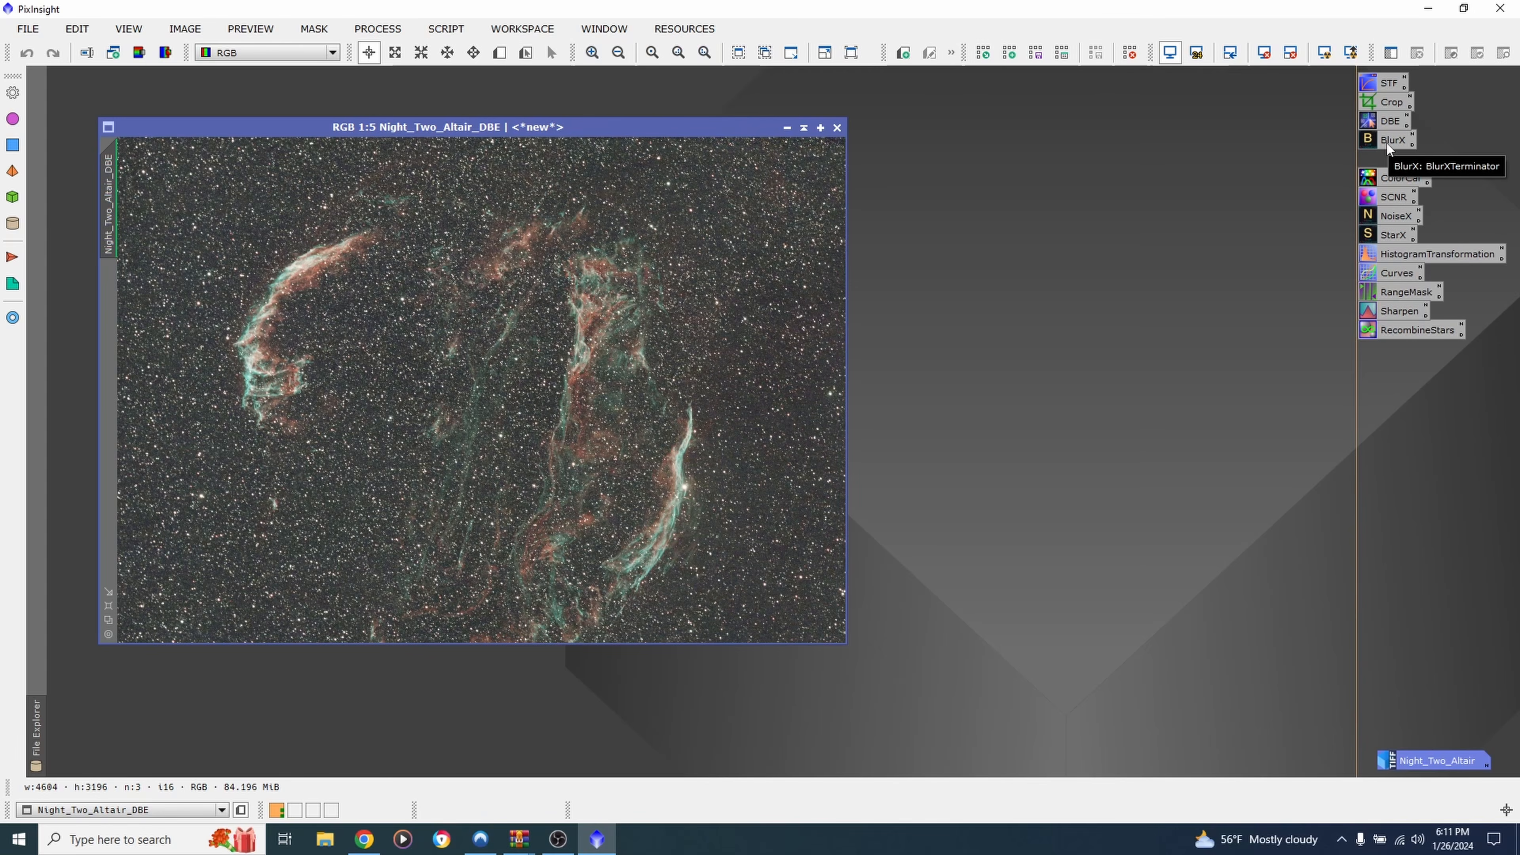
pyautogui.click(378, 29)
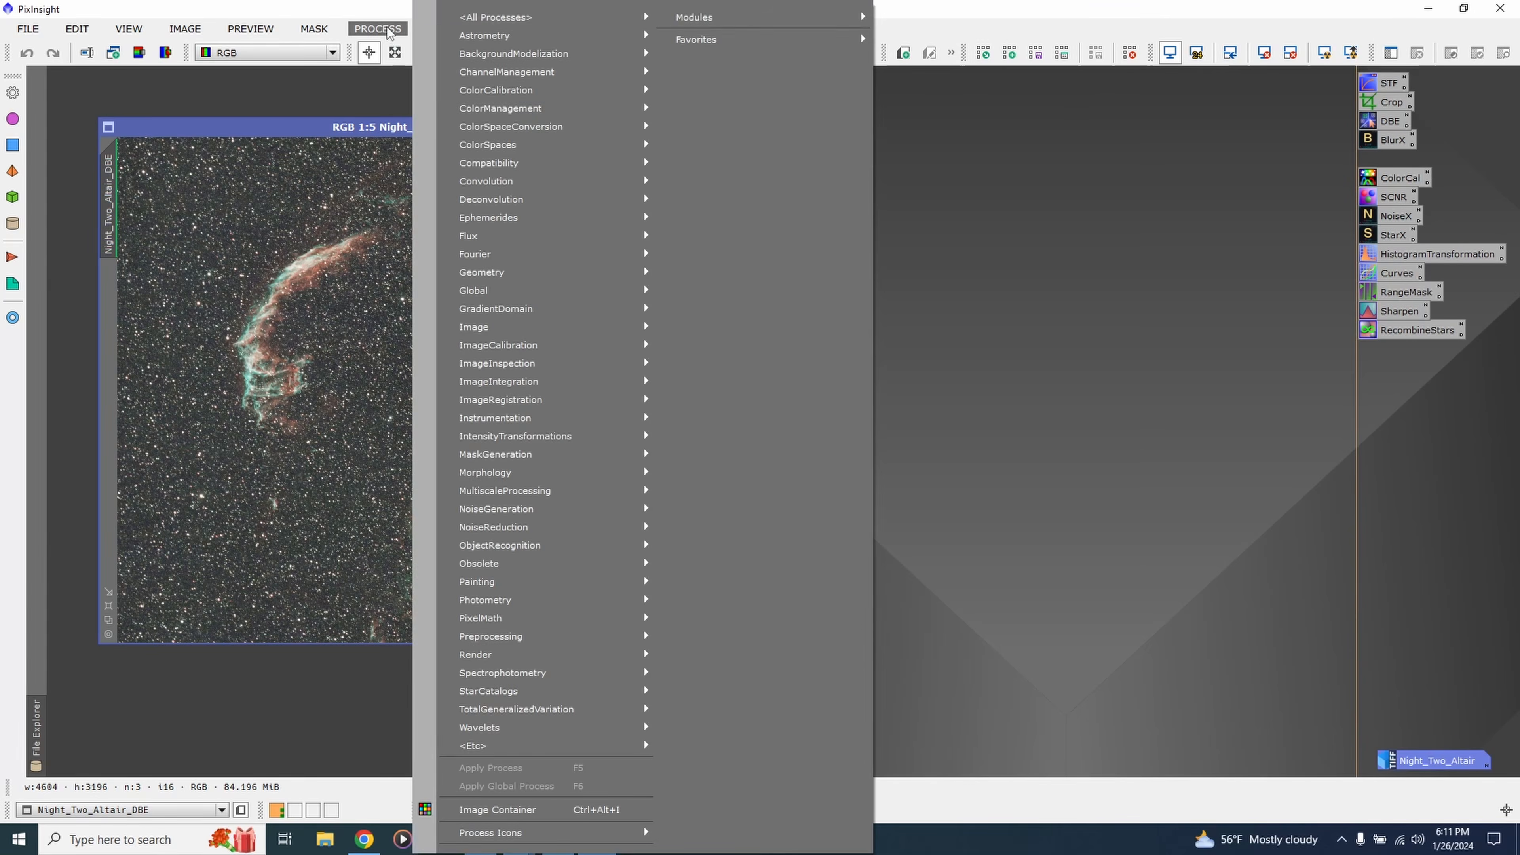
pyautogui.moveTo(492, 27)
pyautogui.click(386, 7)
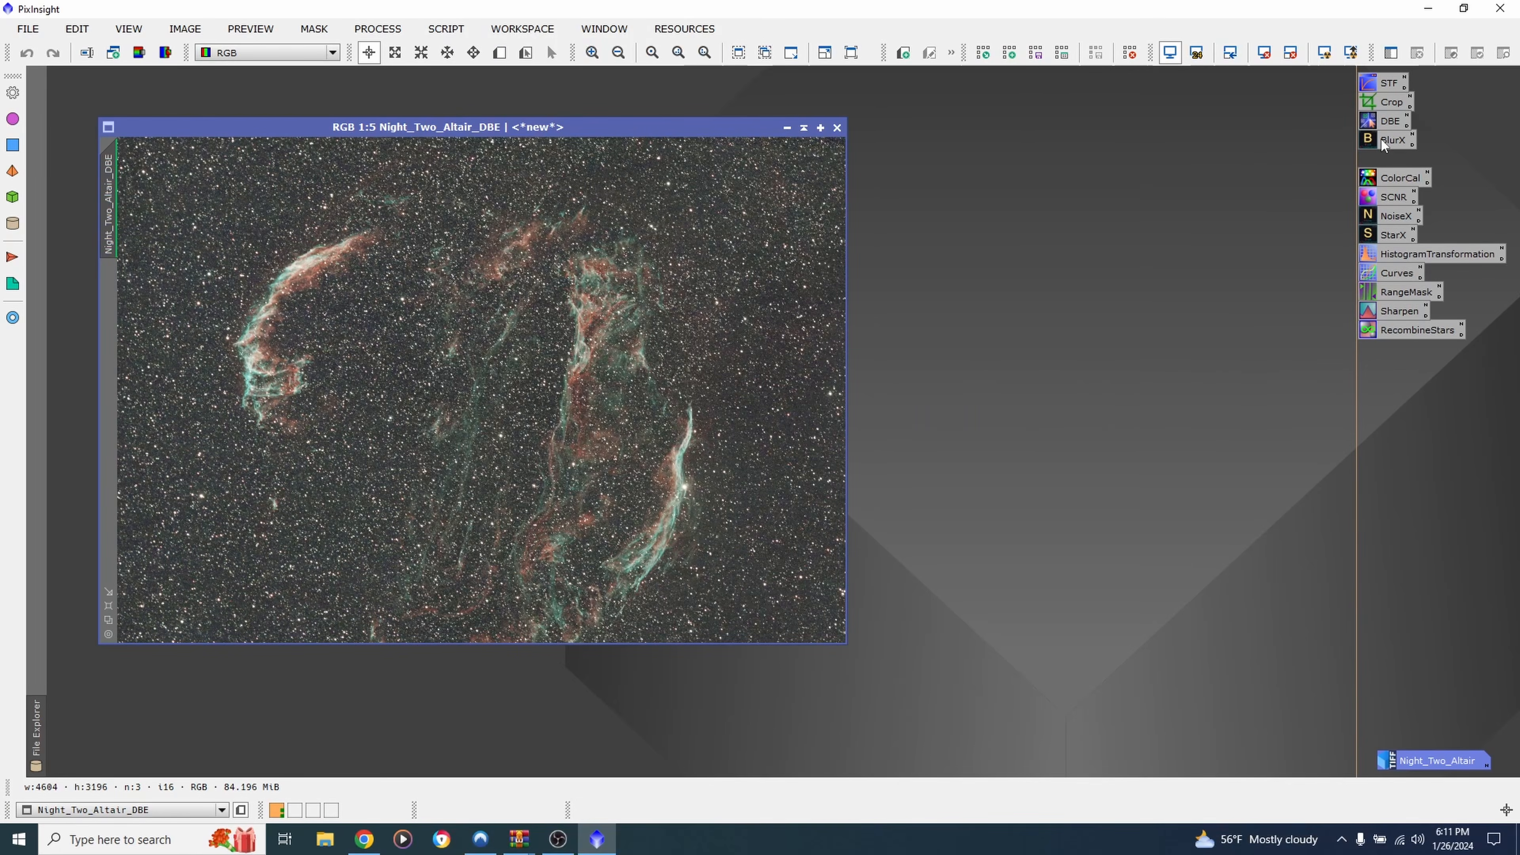
# Apply BlurXTerminator with its current settings to Night_Two_Altair_DBE, and close the console and the process
pyautogui.doubleClick(1372, 142)
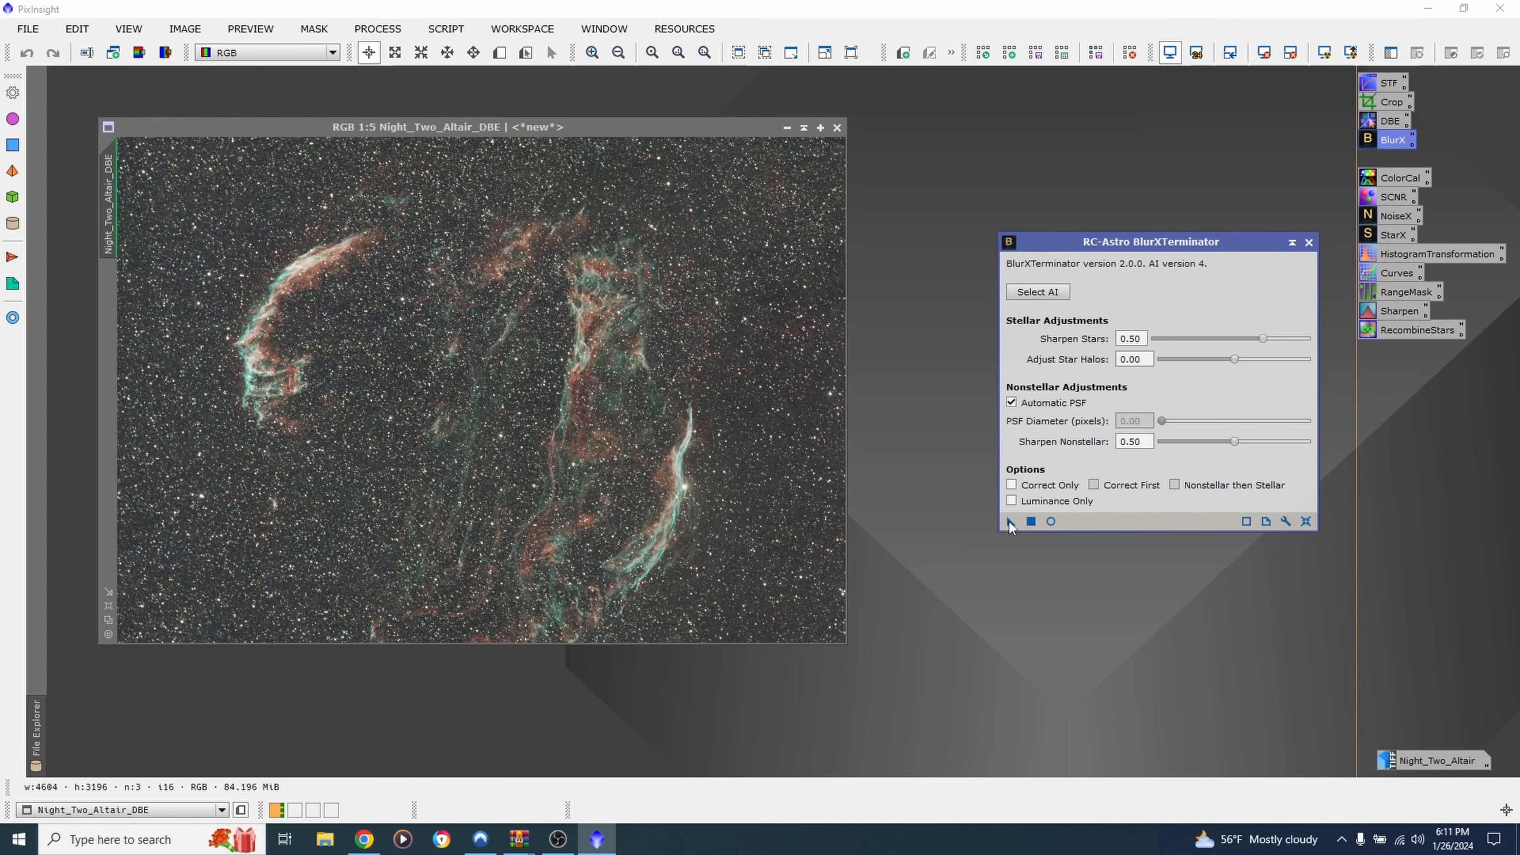
pyautogui.moveTo(1010, 523); pyautogui.dragTo(460, 358)
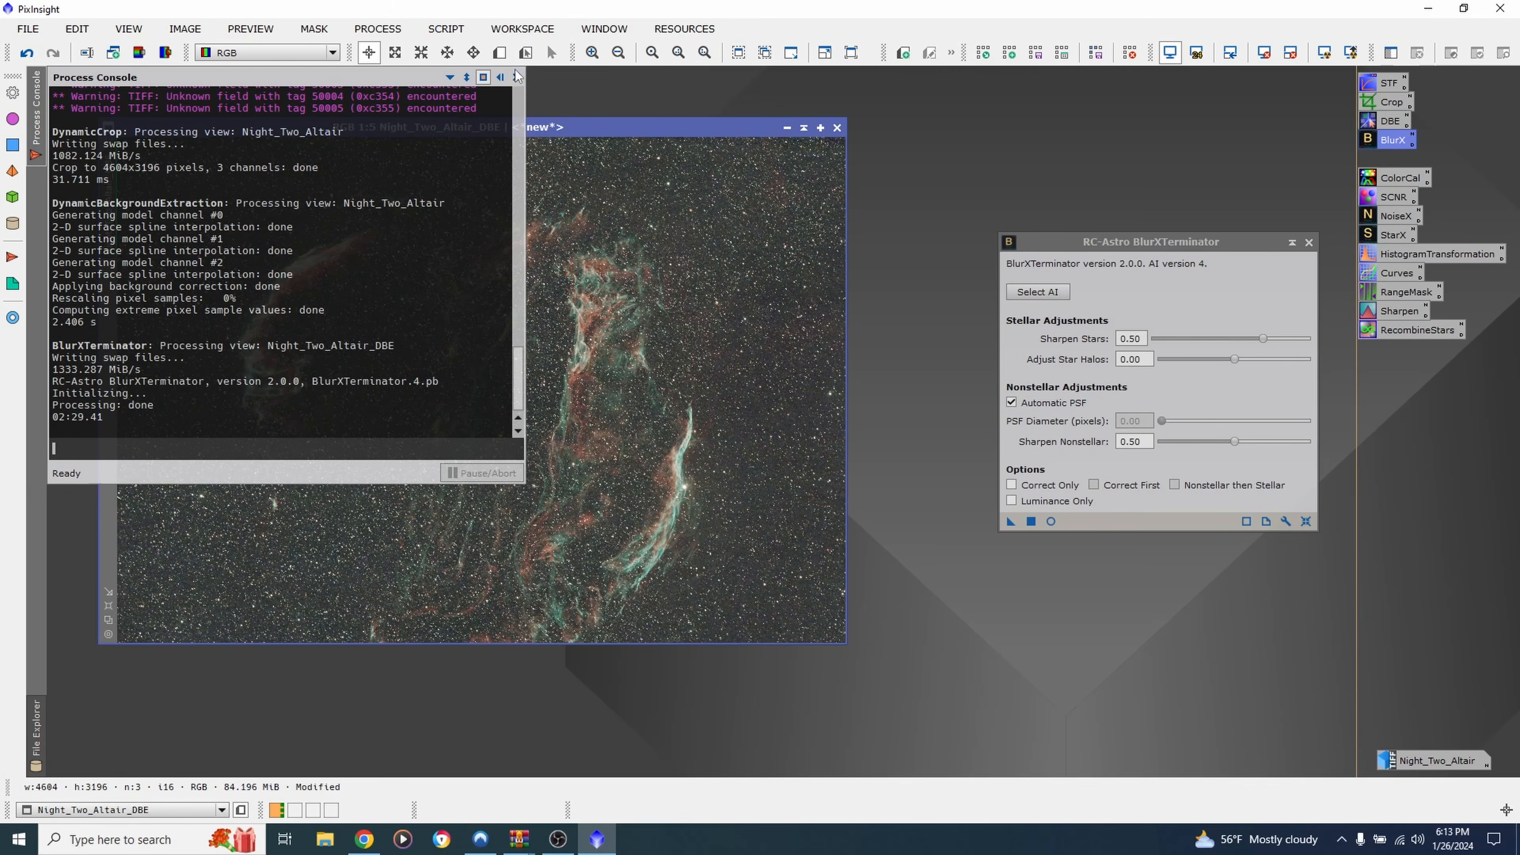
pyautogui.click(516, 77)
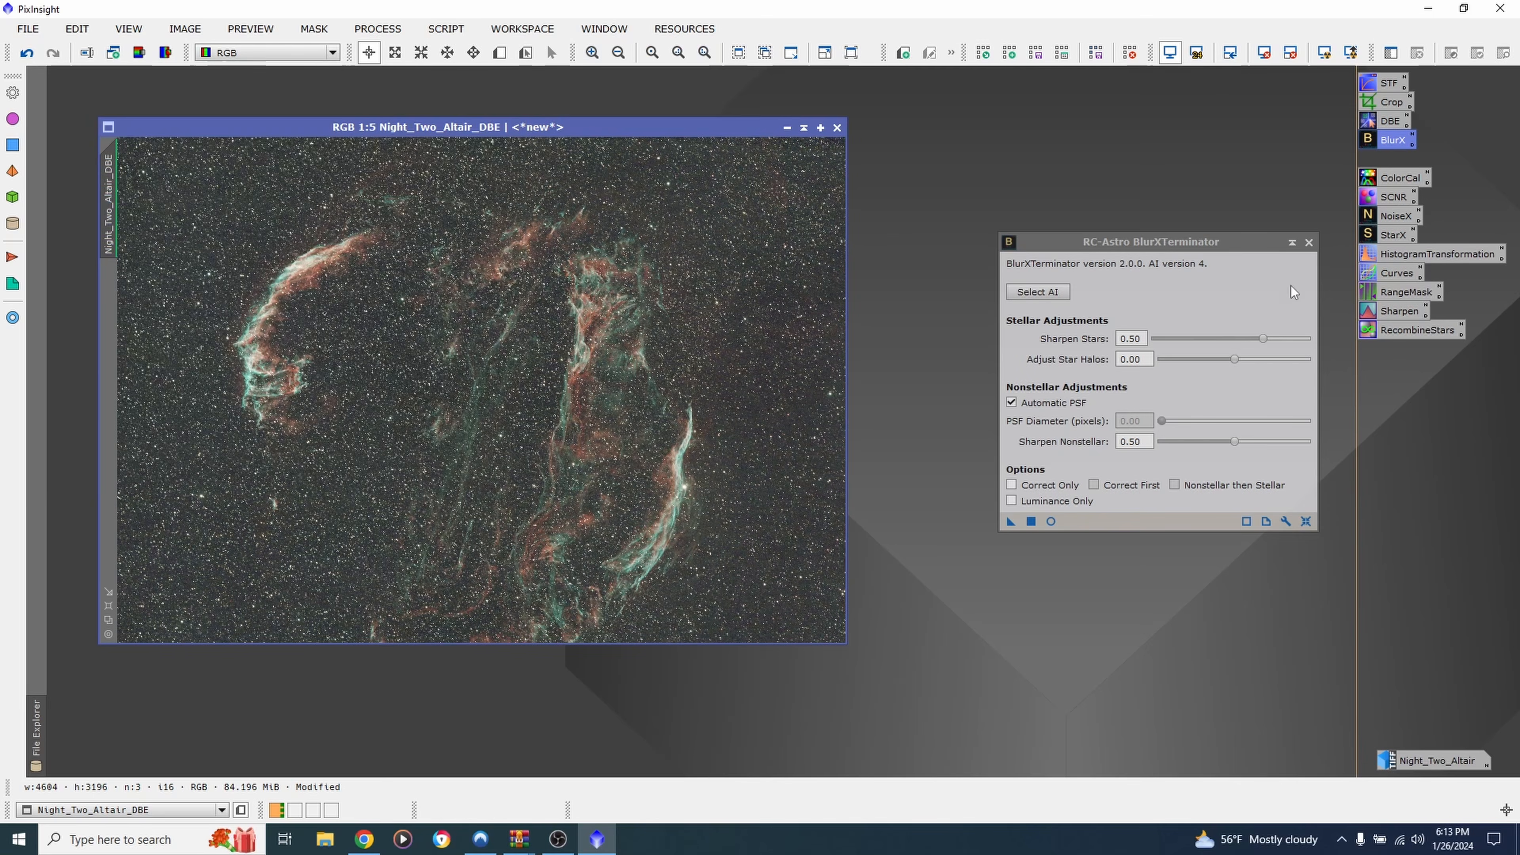
pyautogui.click(1309, 243)
# Compare the stars and nebula before and after BlurXTerminator by undoing and redoing it at closer zoom
pyautogui.scroll(2, 323, 317)
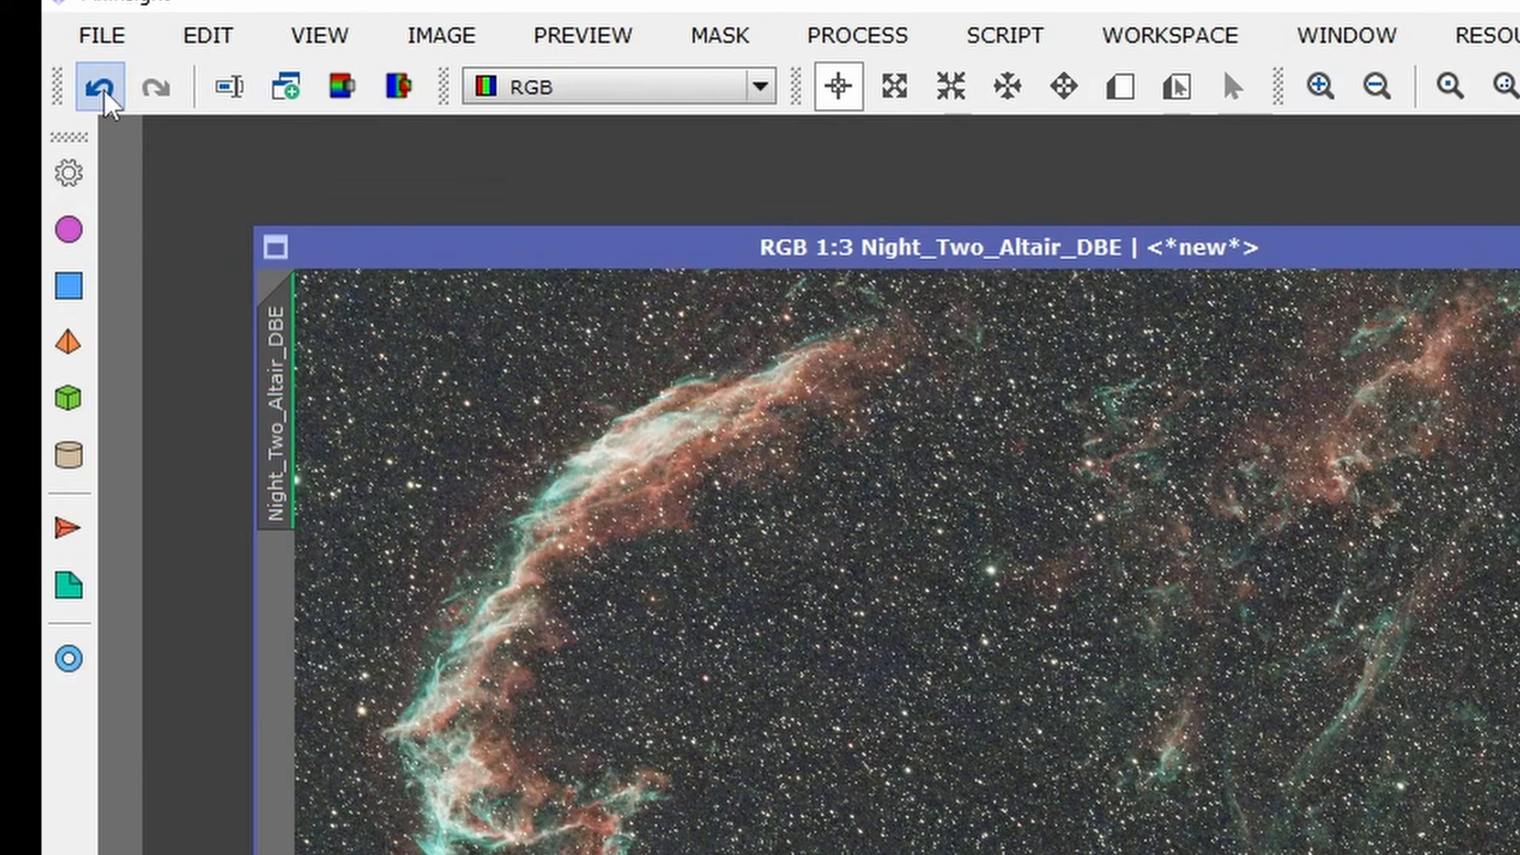
pyautogui.click(101, 90)
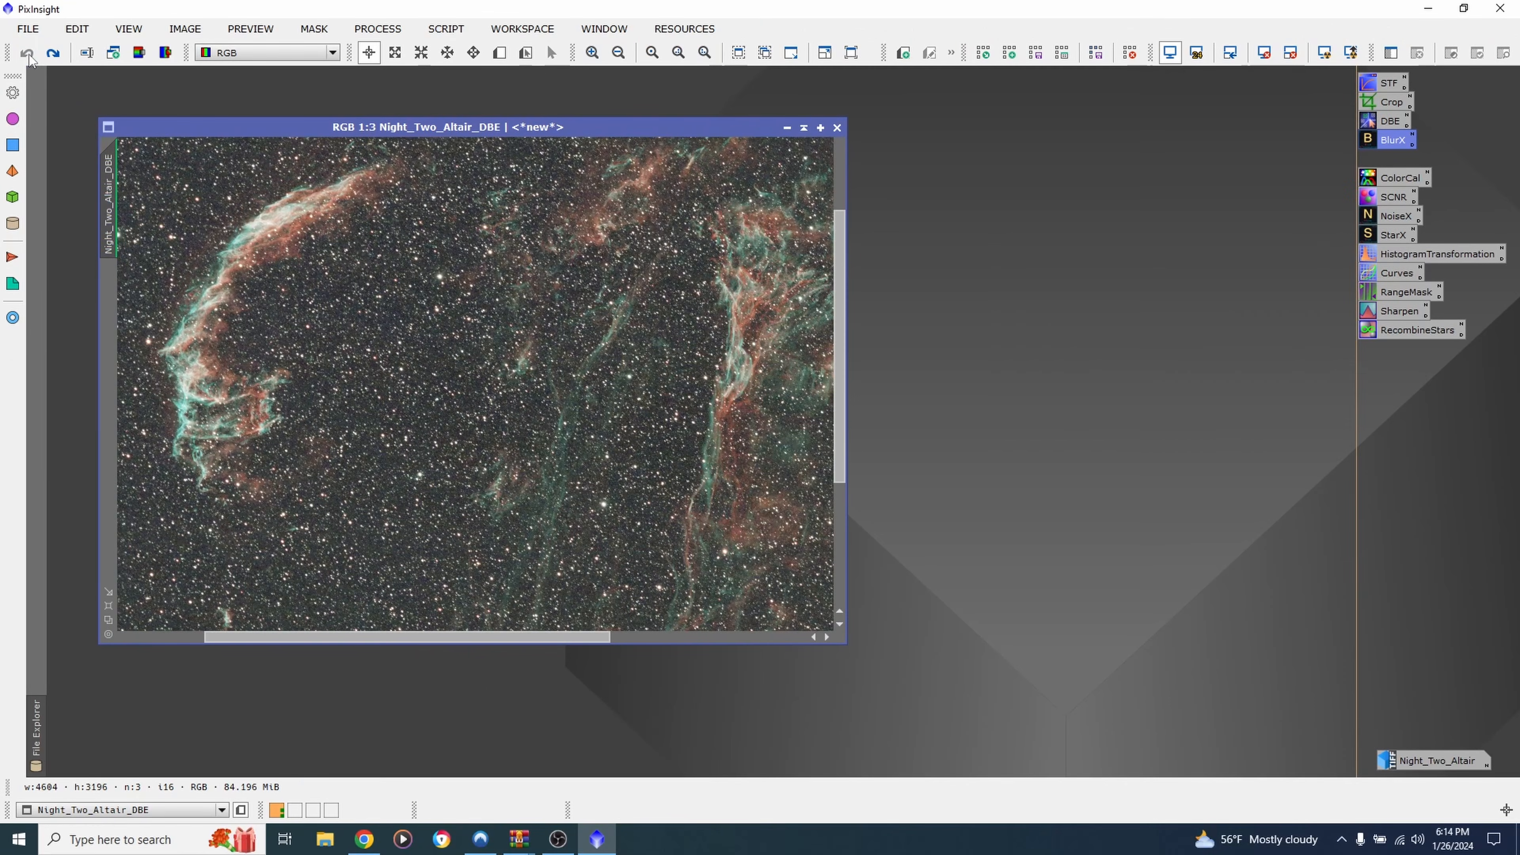
pyautogui.click(53, 53)
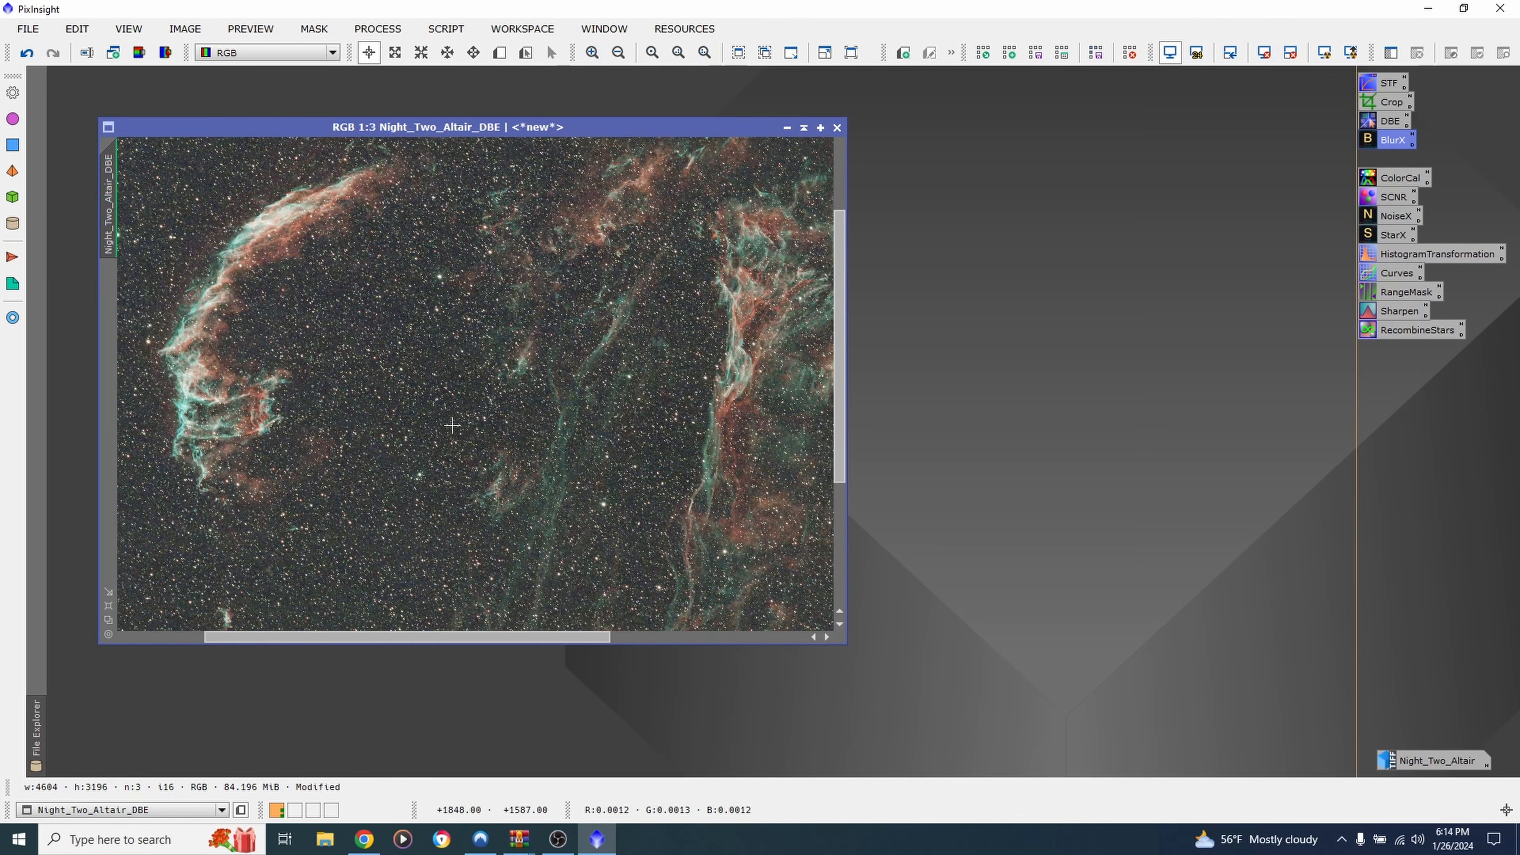
pyautogui.scroll(-2, 584, 405)
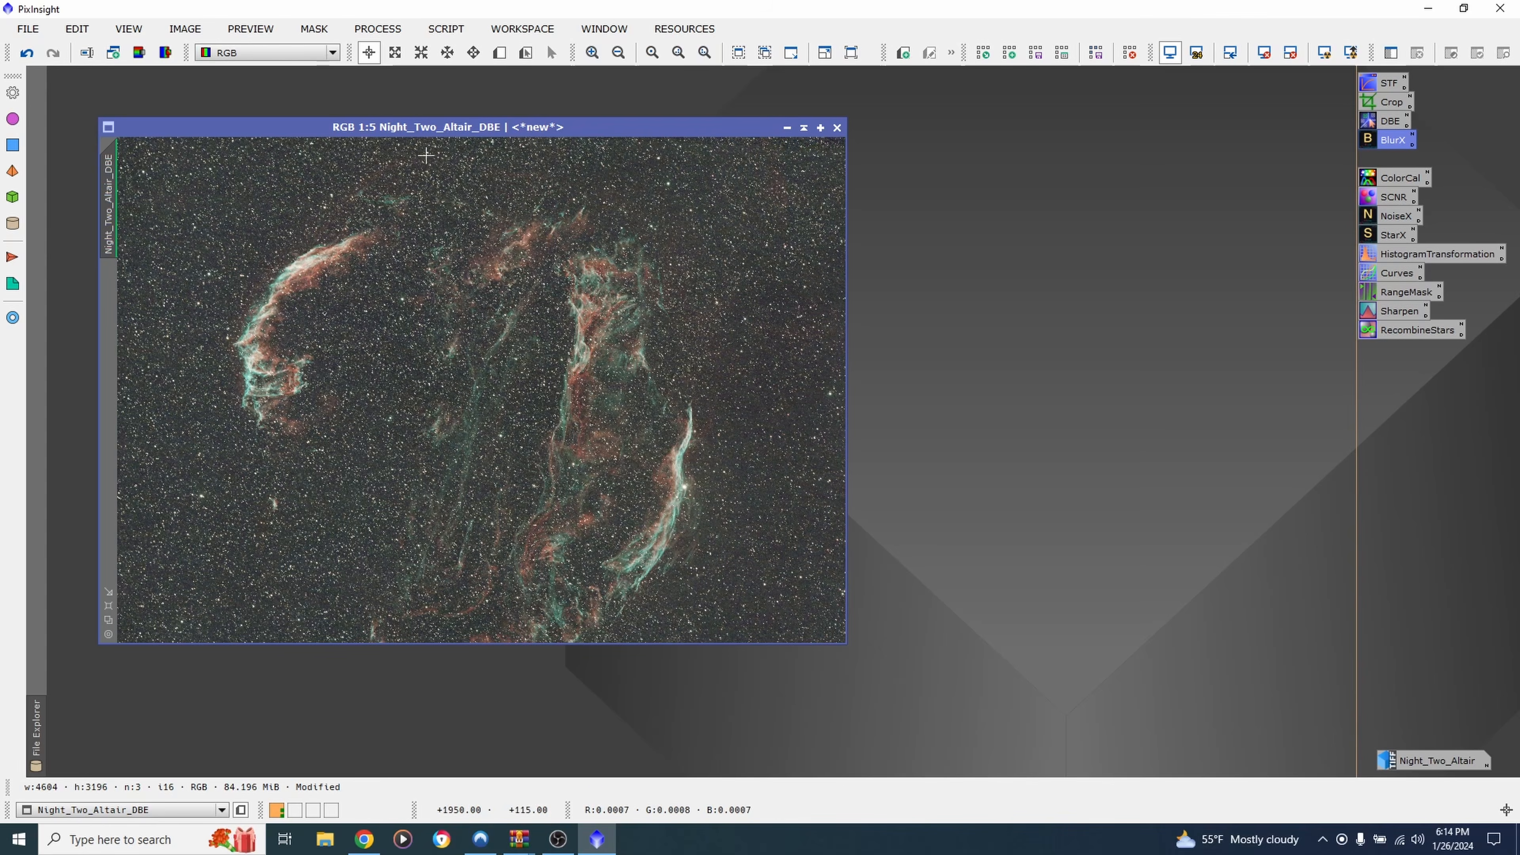
pyautogui.click(378, 29)
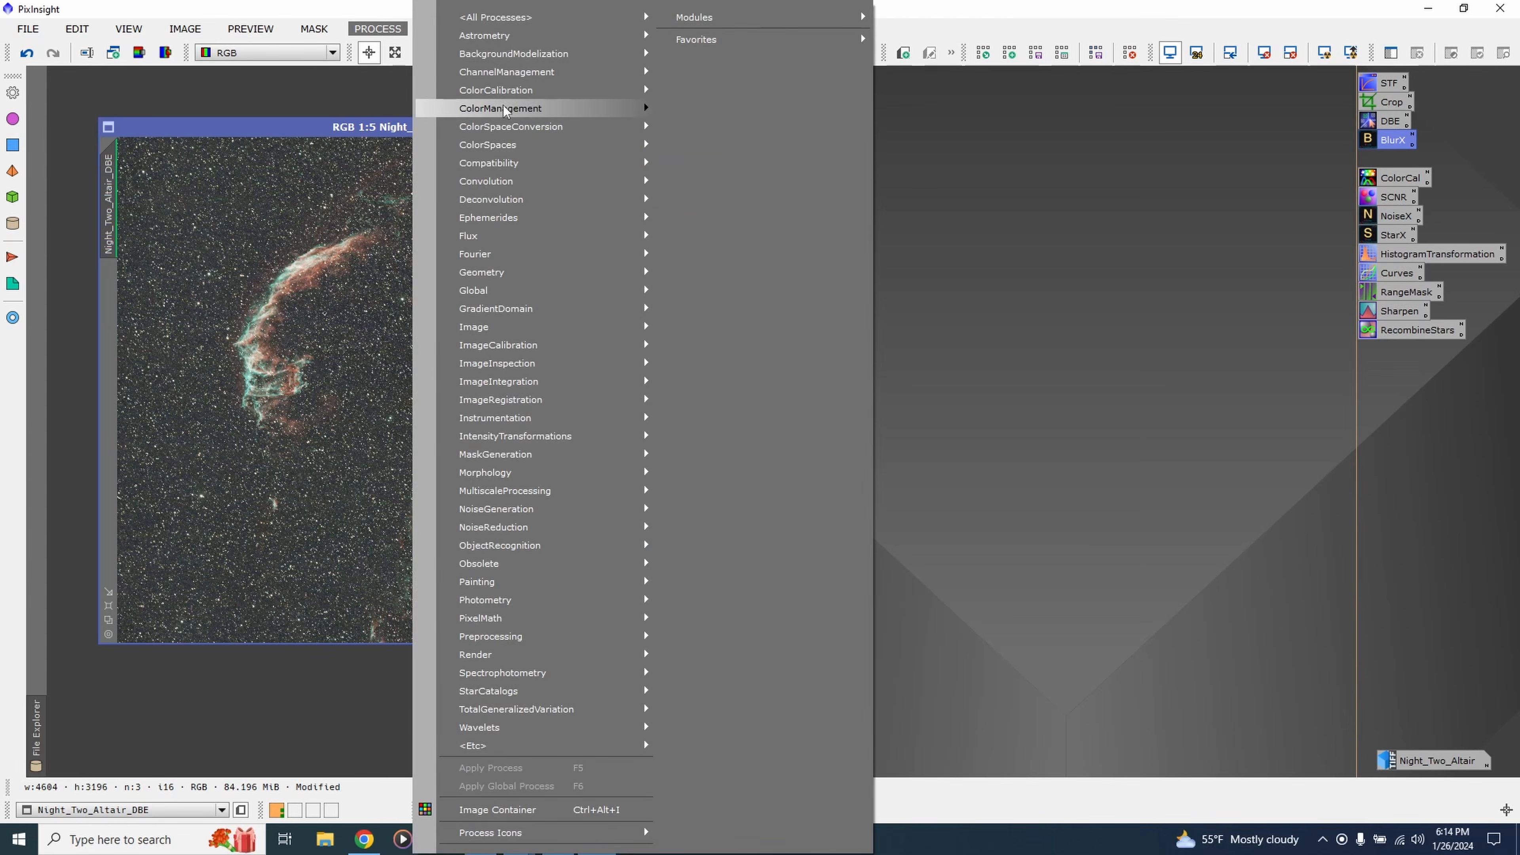
pyautogui.moveTo(503, 91)
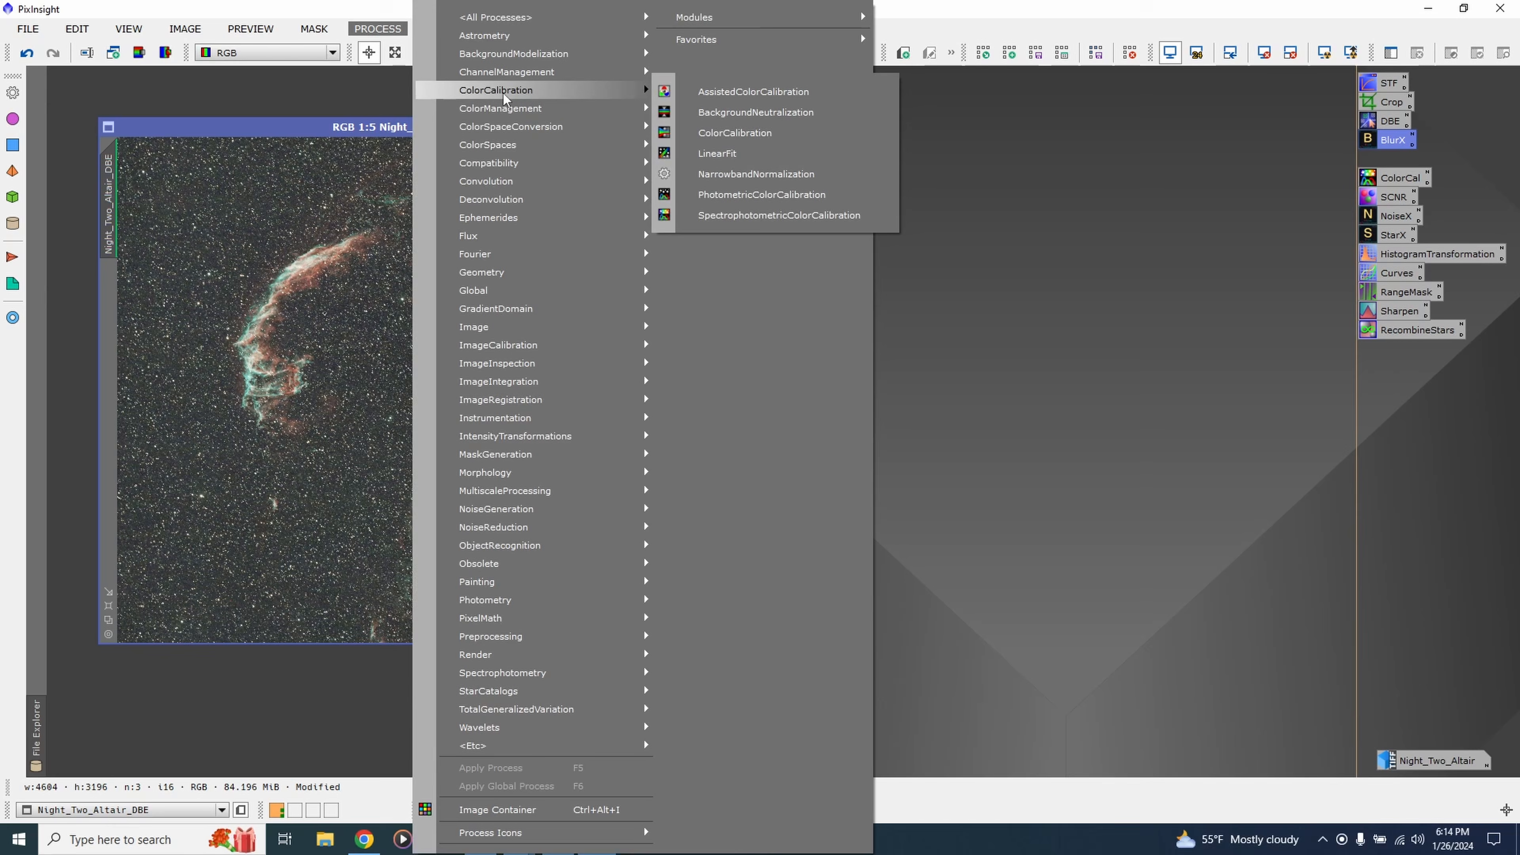
pyautogui.click(831, 216)
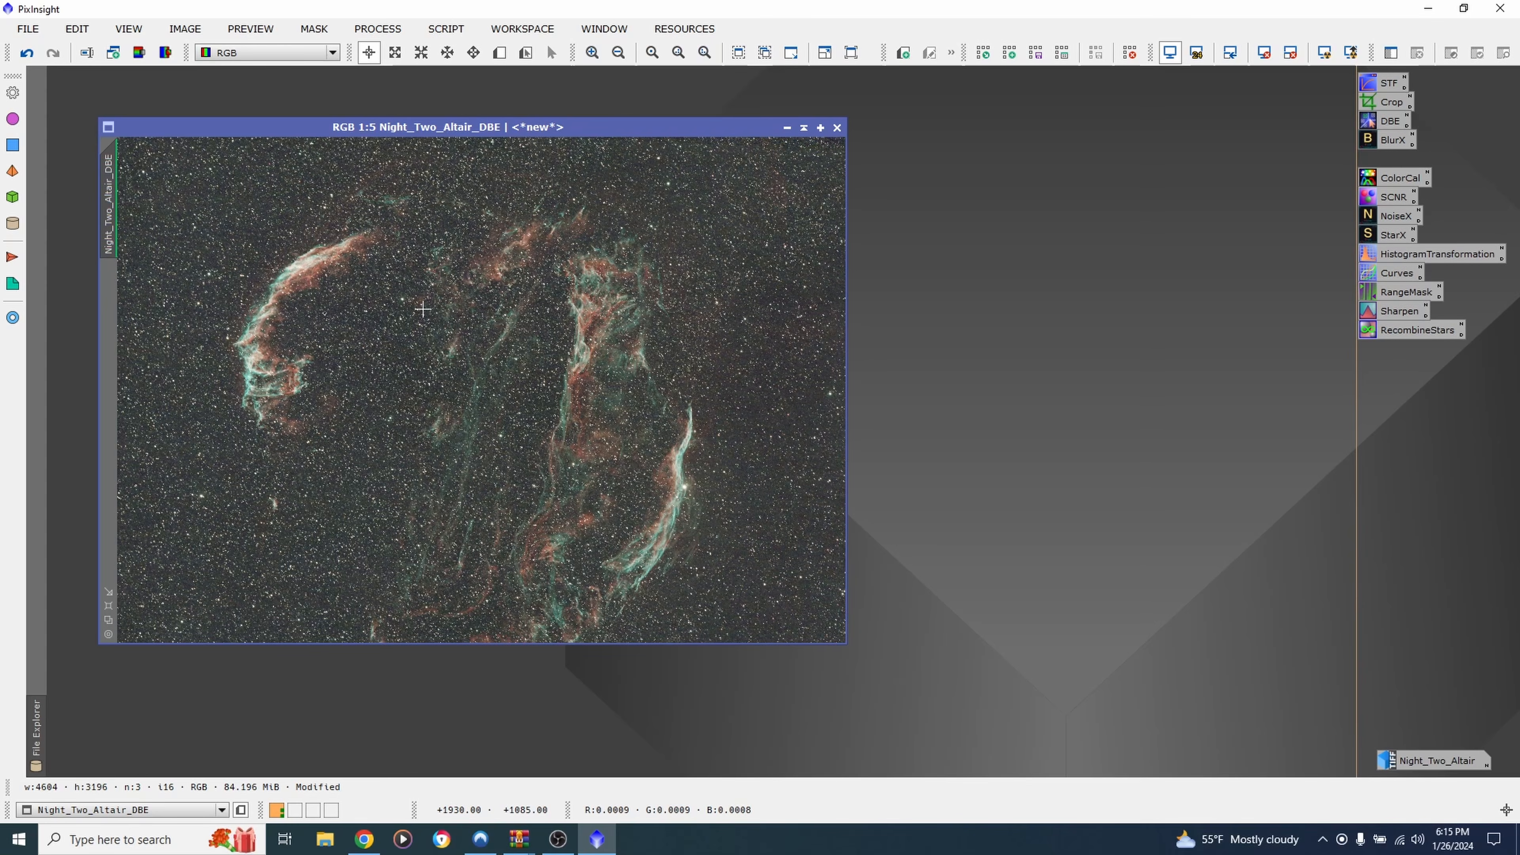
# Launch the ImageSolver script for the active Night_Two_Altair_DBE image
pyautogui.click(450, 31)
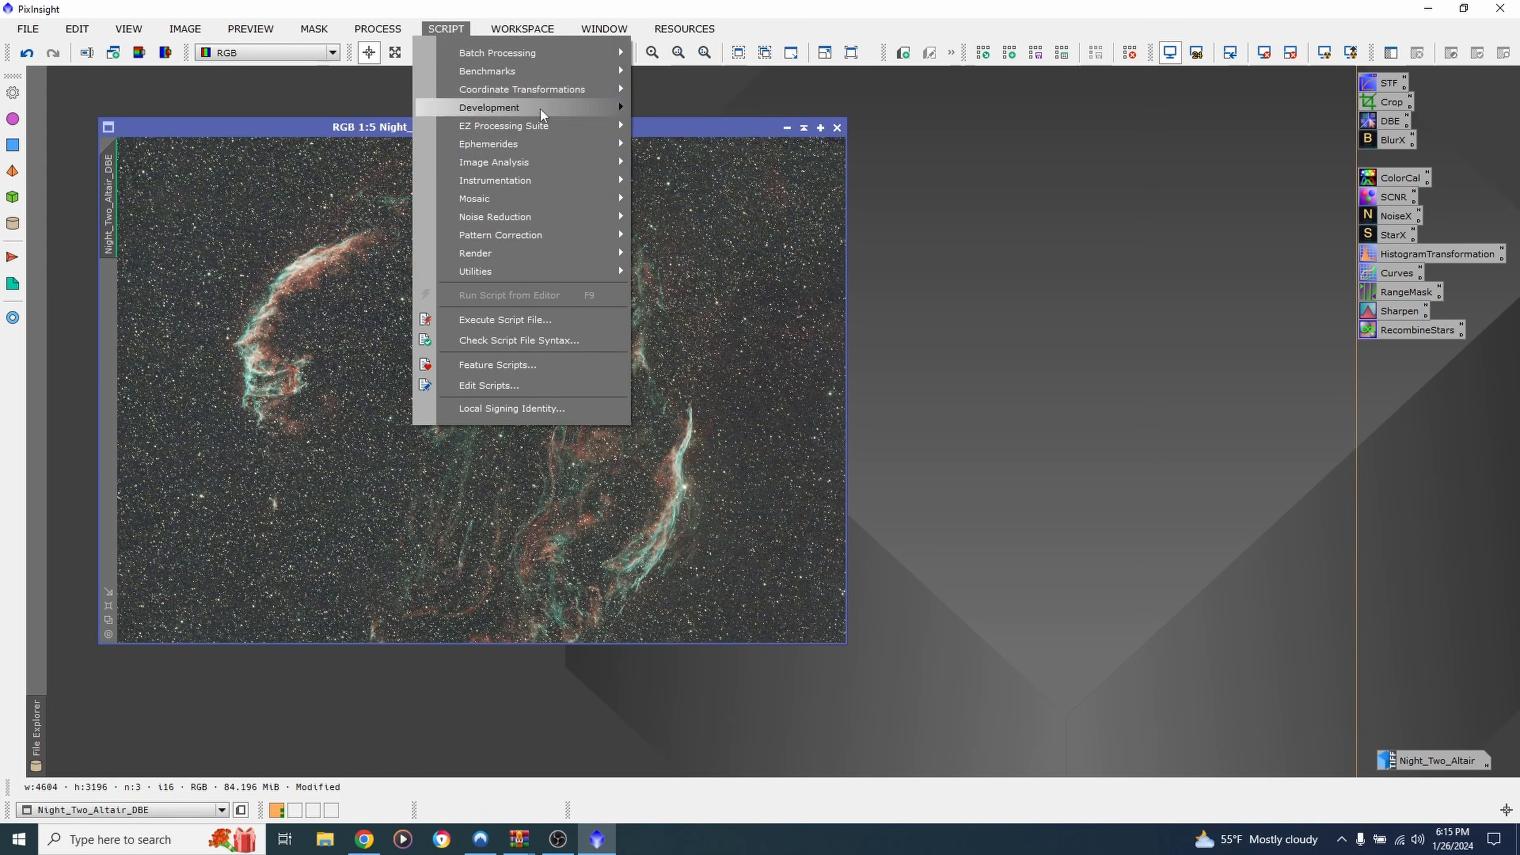
pyautogui.moveTo(550, 161)
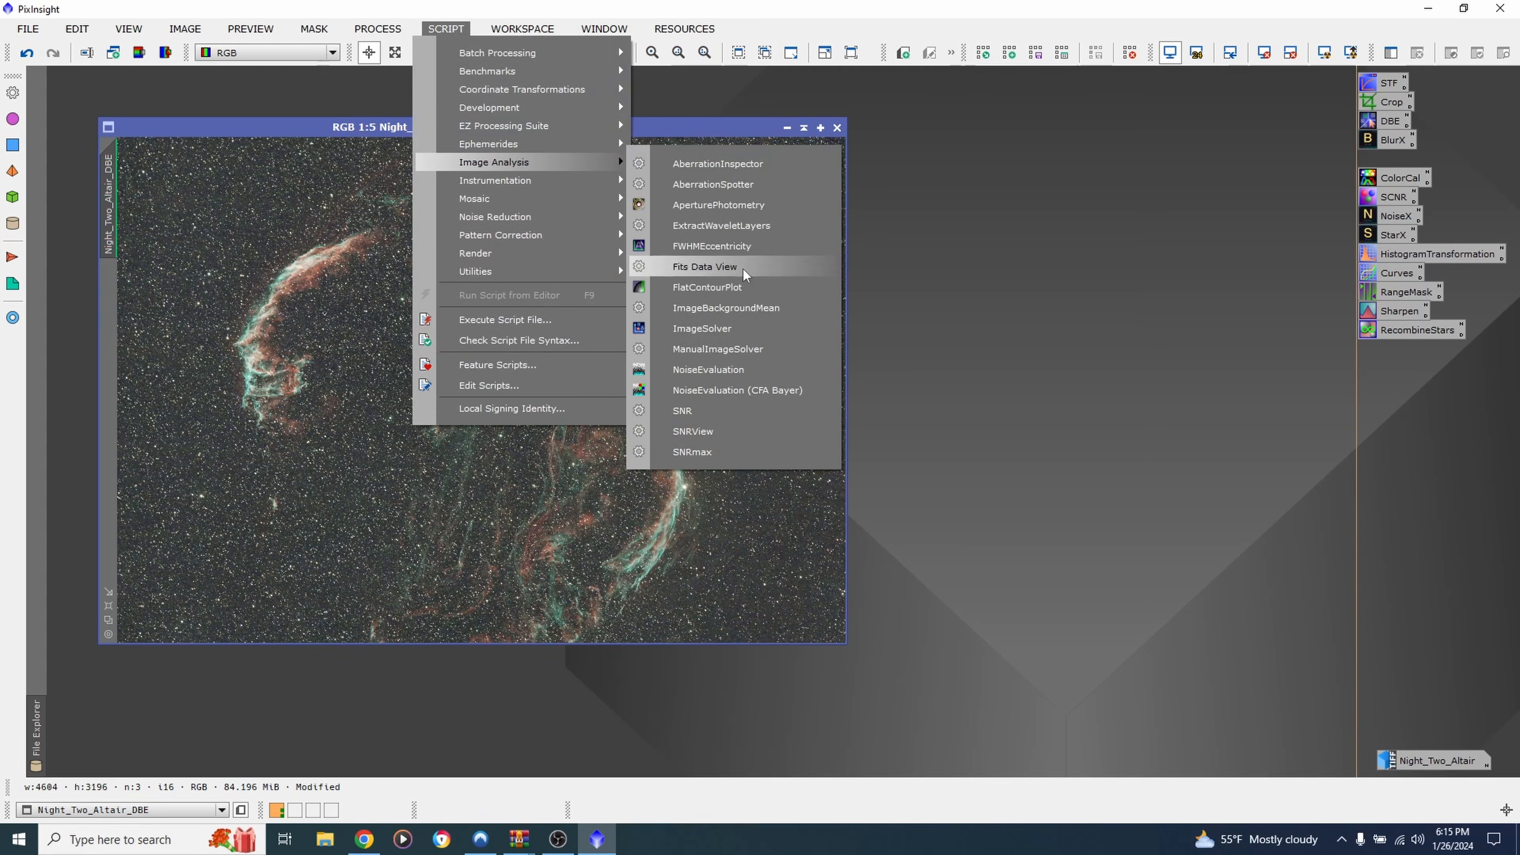
pyautogui.click(744, 323)
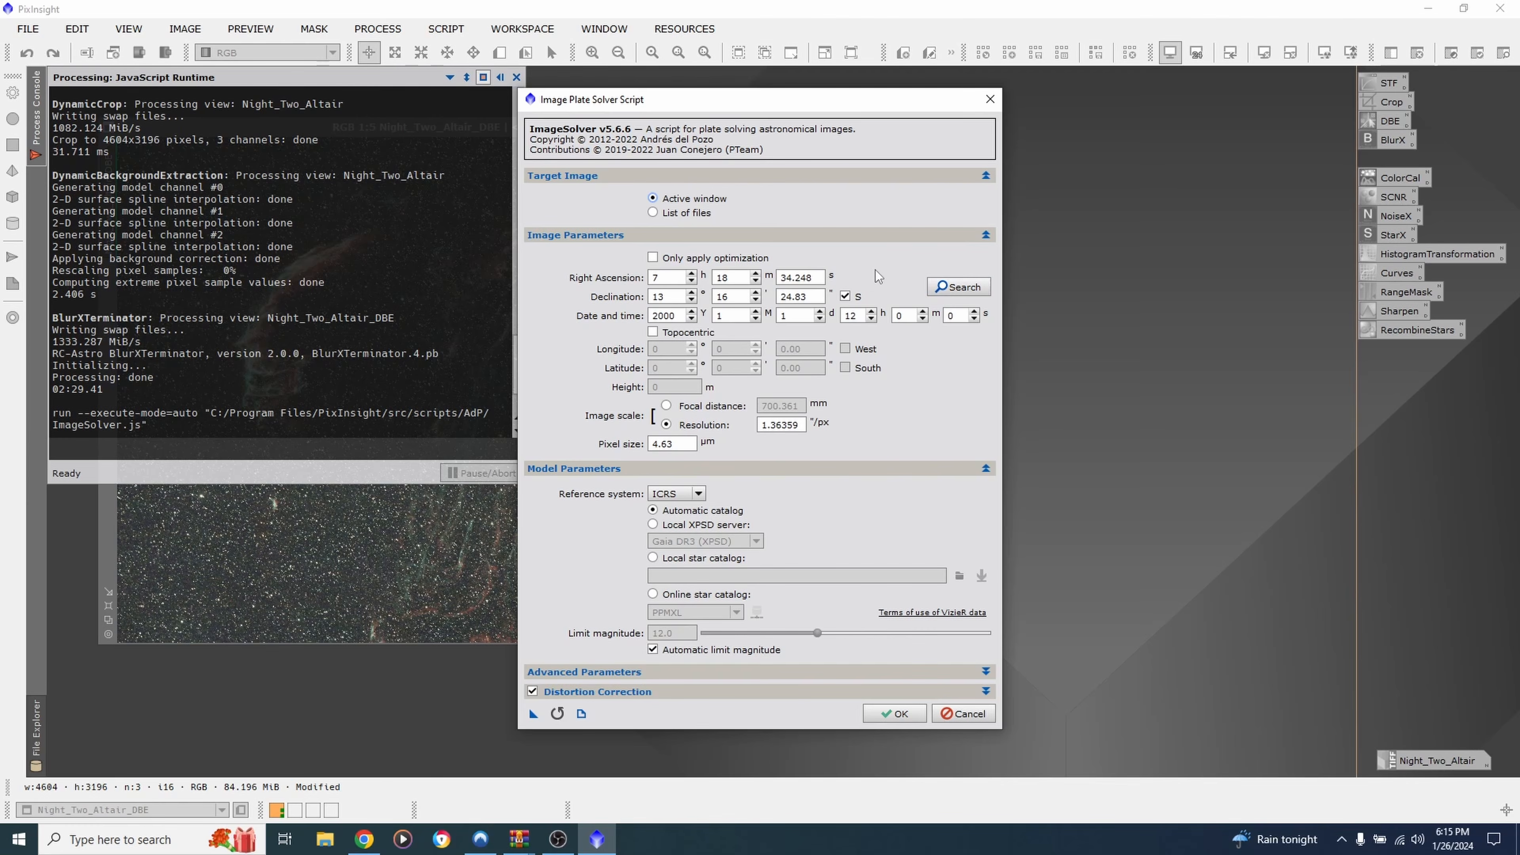
# Switch to Chrome and search the web for "veil nebula"
pyautogui.click(363, 840)
pyautogui.click(276, 52)
pyautogui.write('veil nebul')
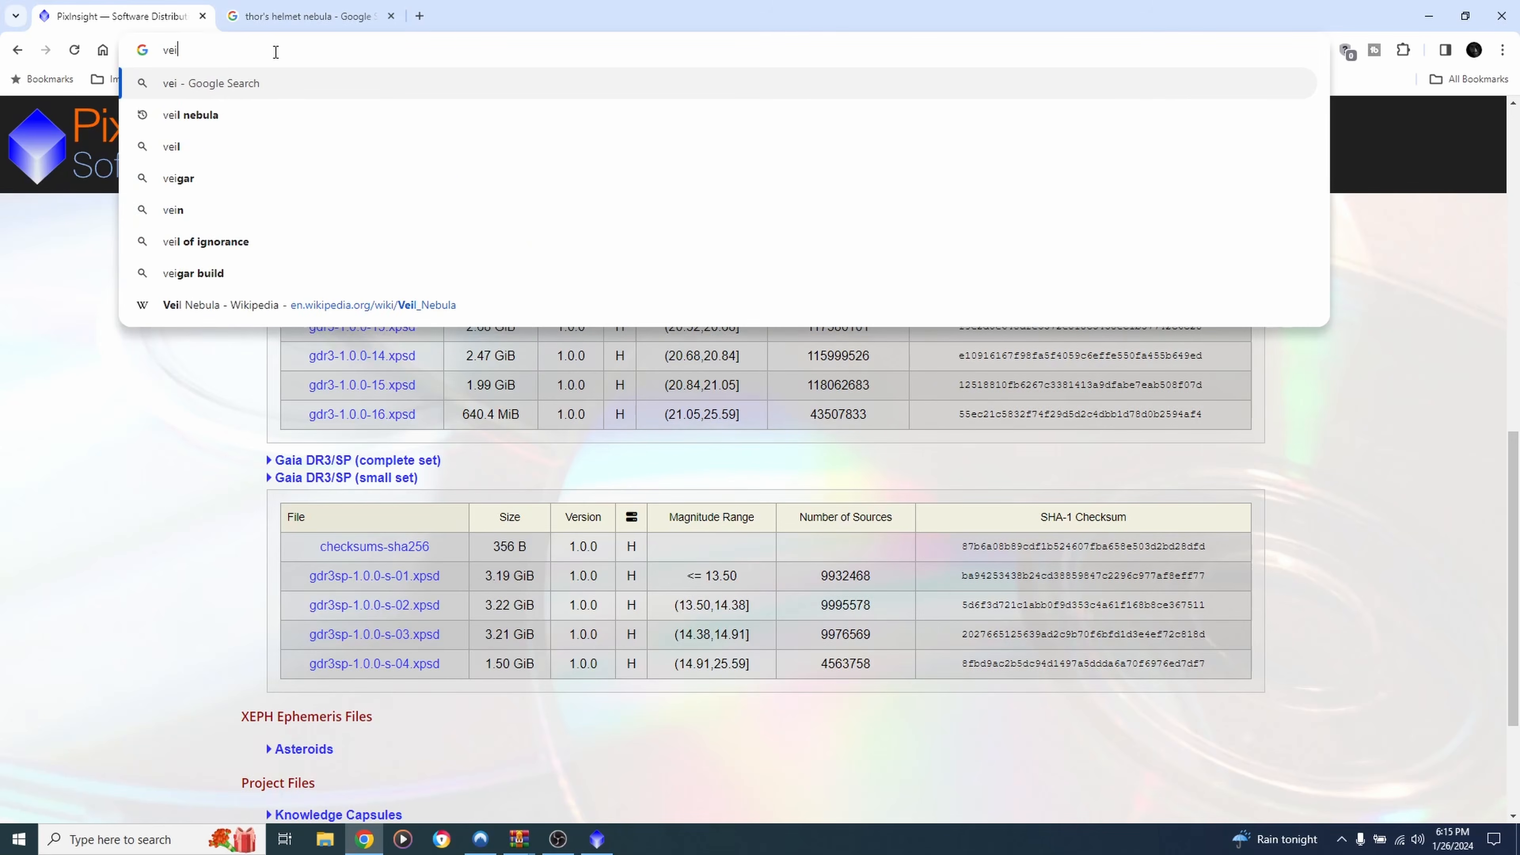
pyautogui.press('Return')
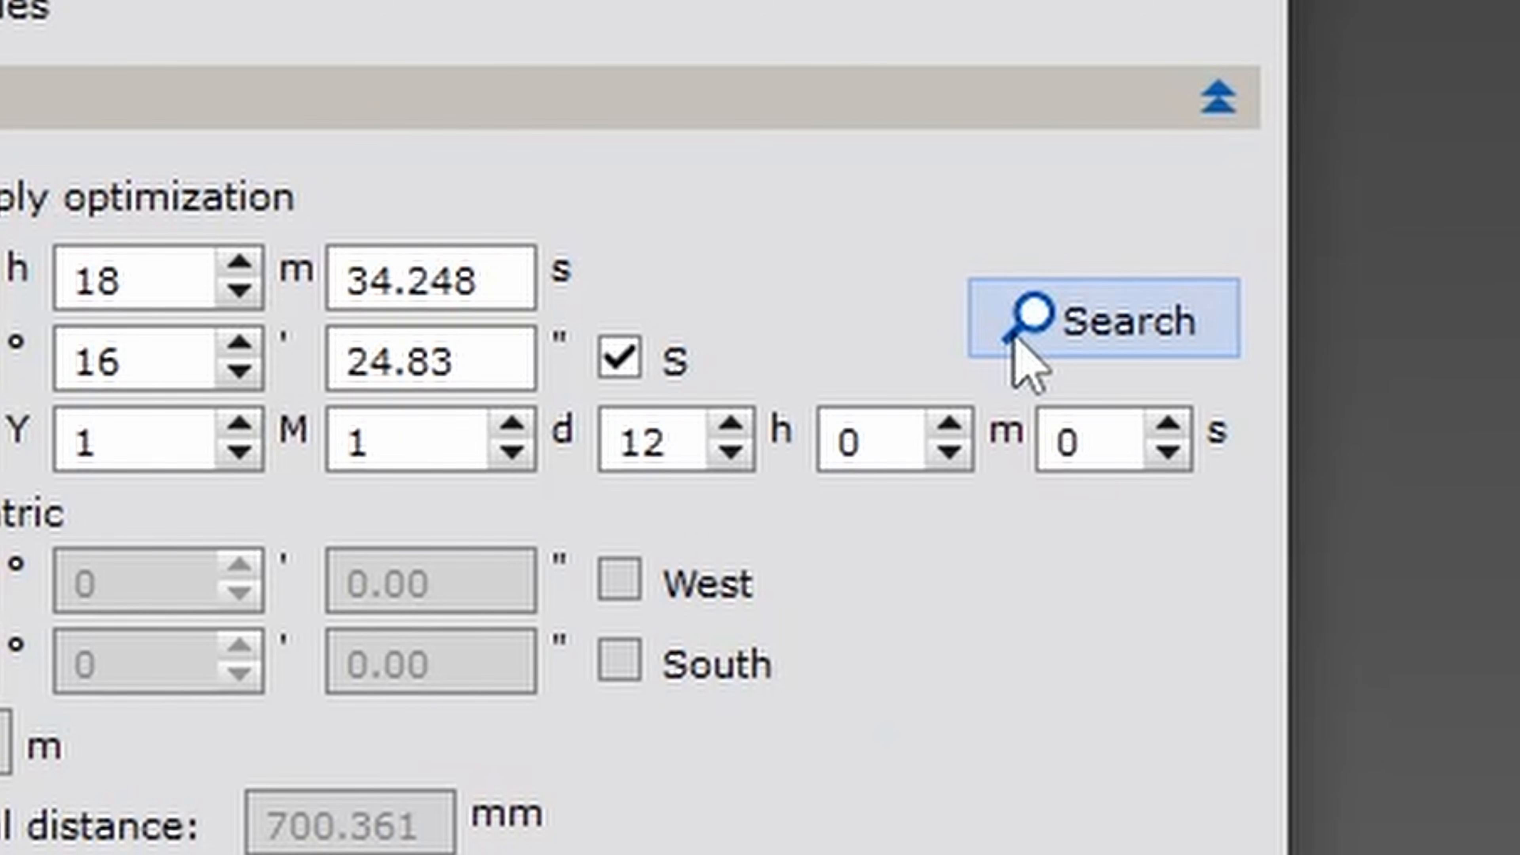
# Search the online coordinates for NGC 6960 and use the Cirrus Nebula result for the plate solver's right ascension and declination
pyautogui.click(1013, 344)
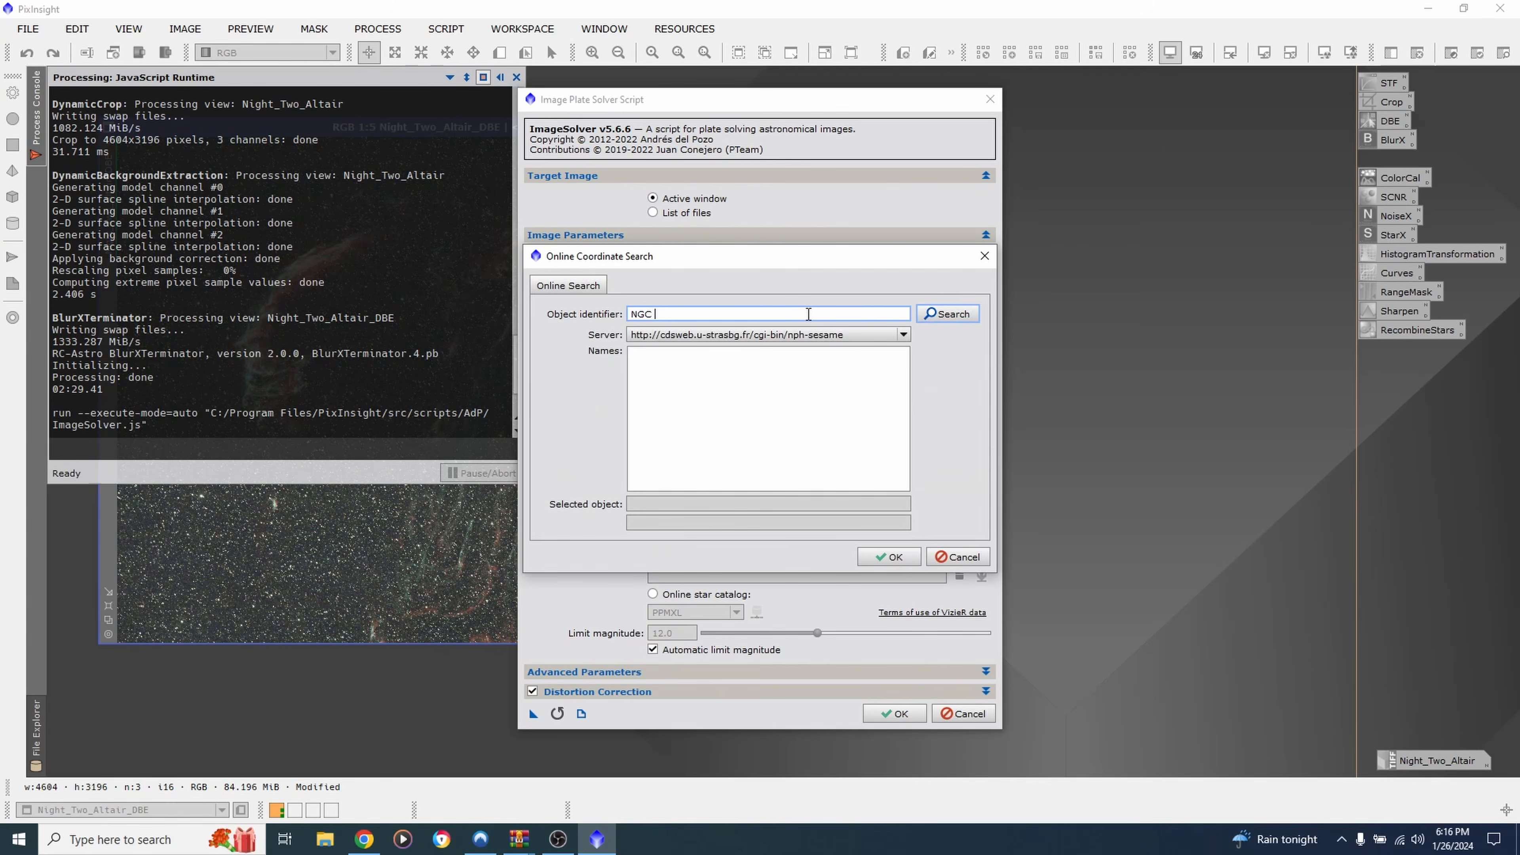
pyautogui.write('NGC 6960')
pyautogui.click(942, 316)
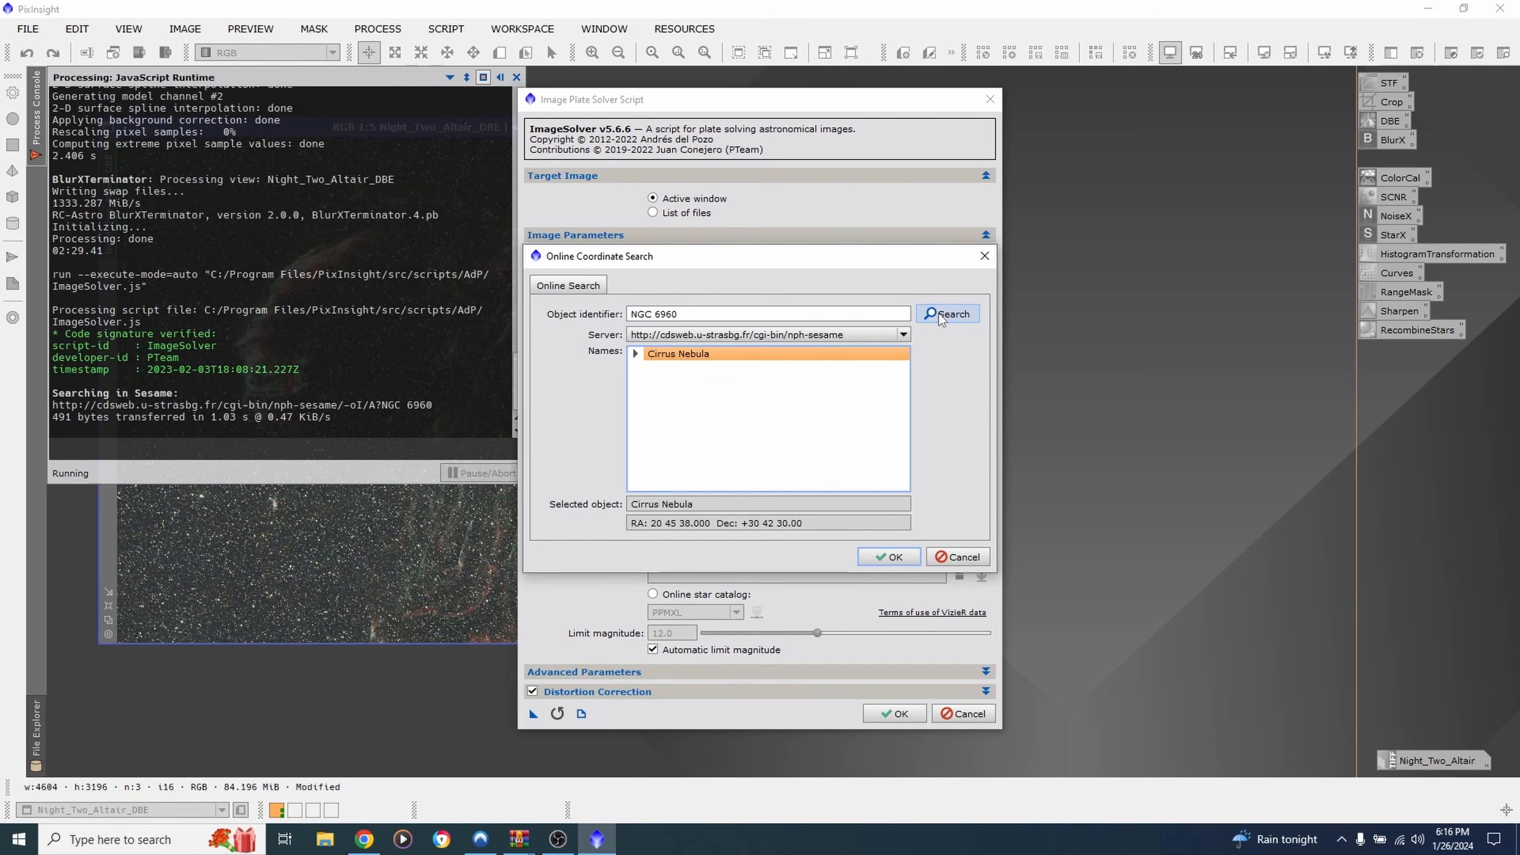
pyautogui.click(885, 556)
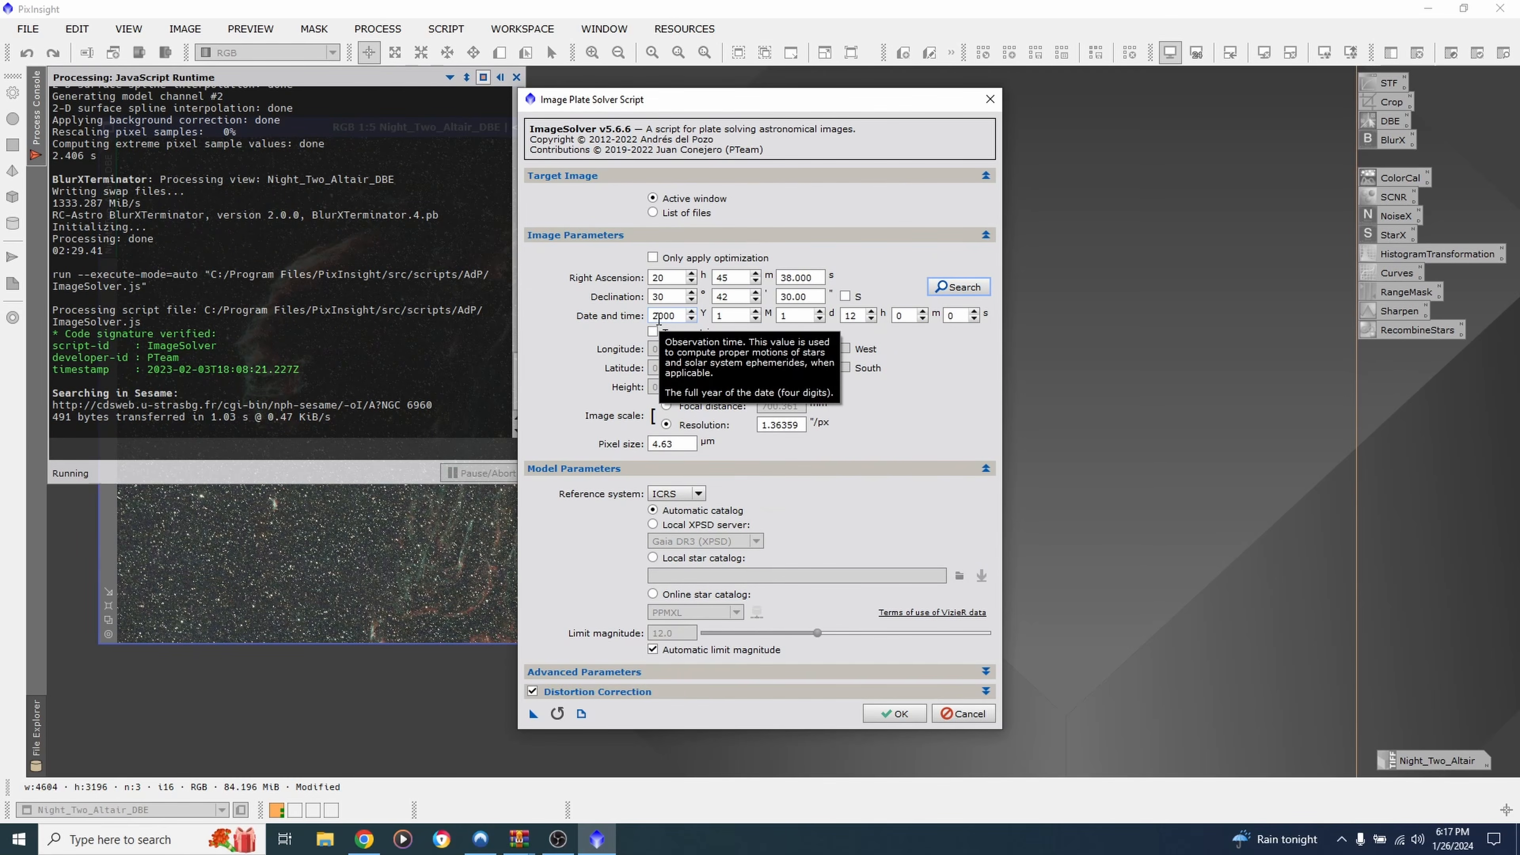
# Switch to File Explorer and check the capture date of the Veil Altair folder under Astro on the DATA HDD (D:) drive
pyautogui.click(324, 840)
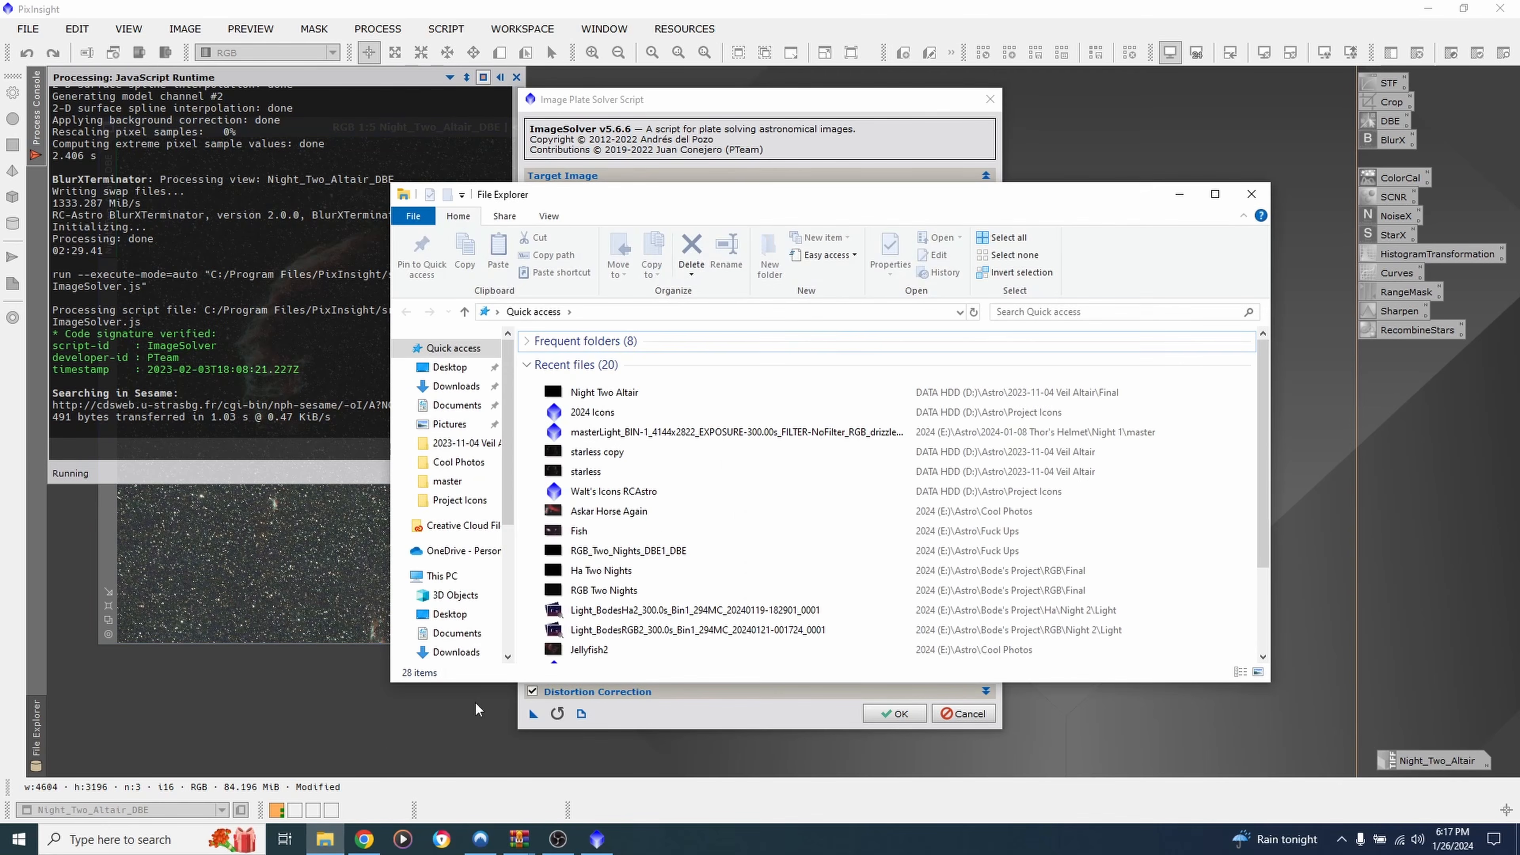
pyautogui.scroll(-3, 477, 567)
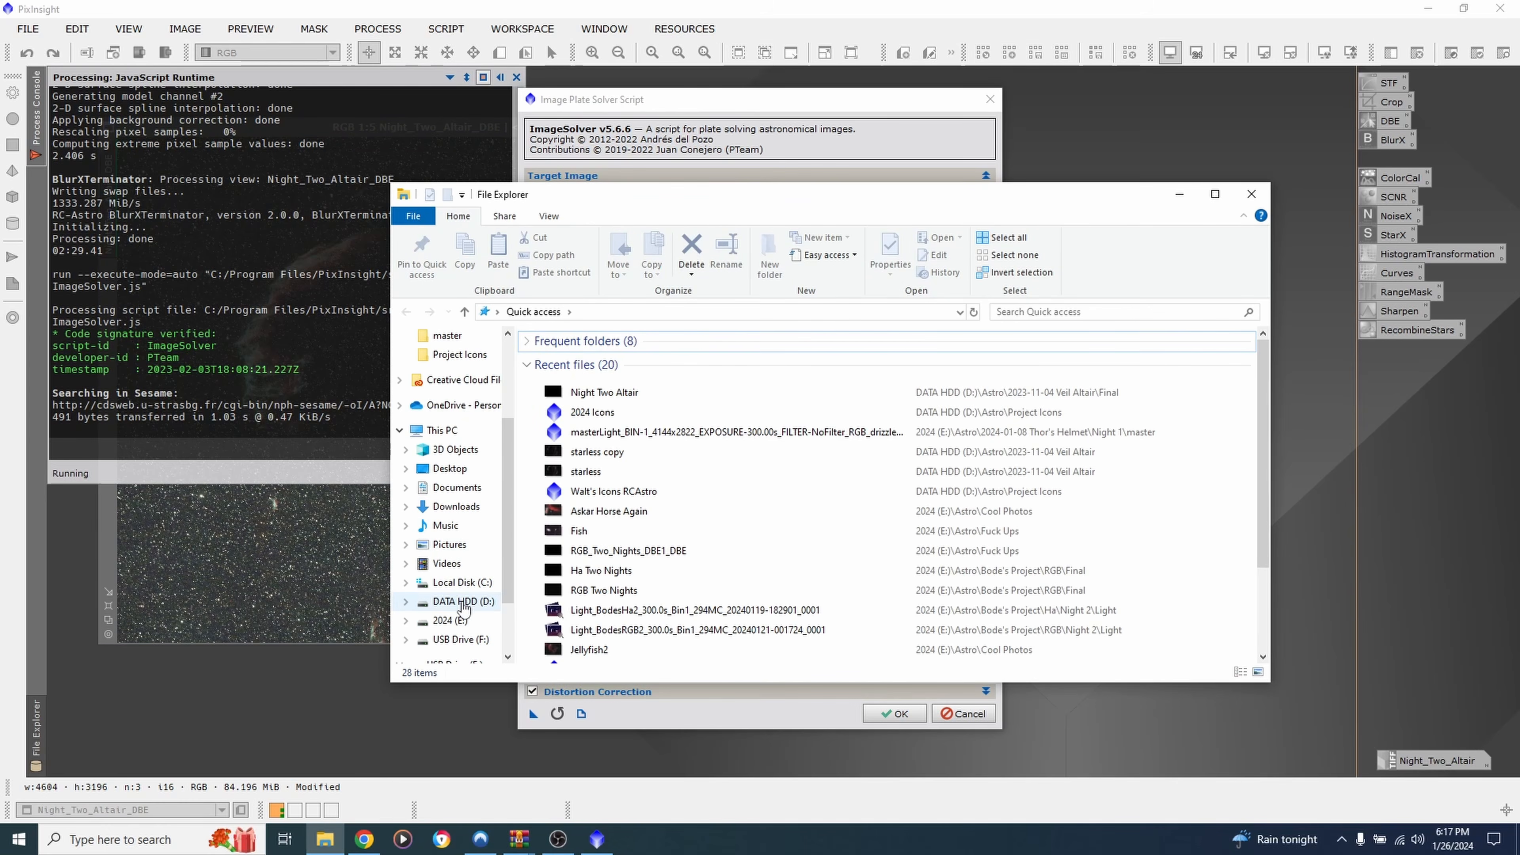
pyautogui.click(461, 602)
pyautogui.doubleClick(558, 359)
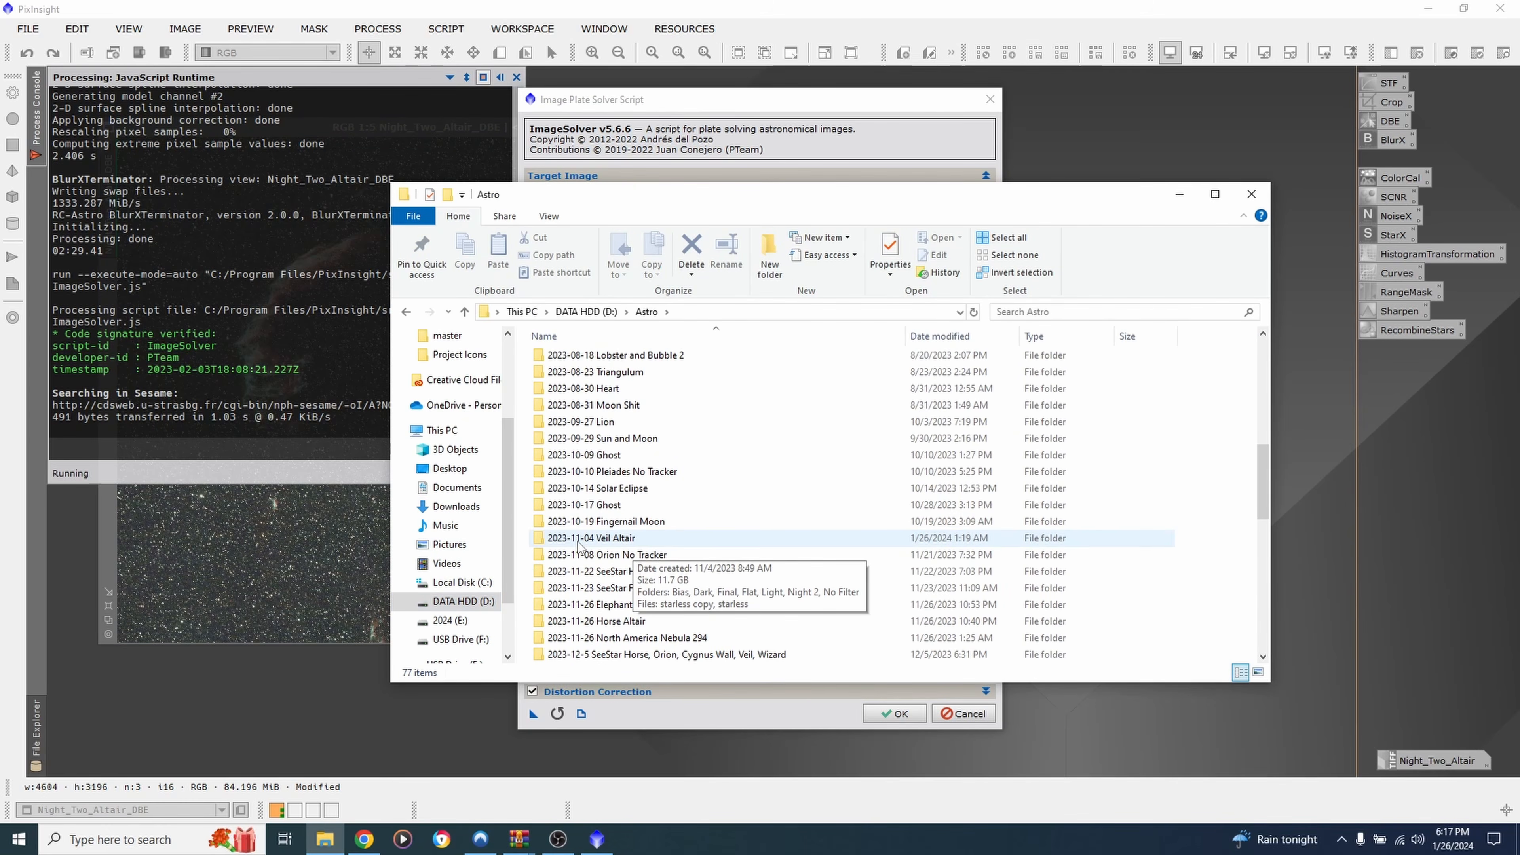
# Return to PixInsight and set the observation date to 2023-11-4 at hour 19 and the focal distance to 275 mm
pyautogui.hotkey('alt', 'Tab')
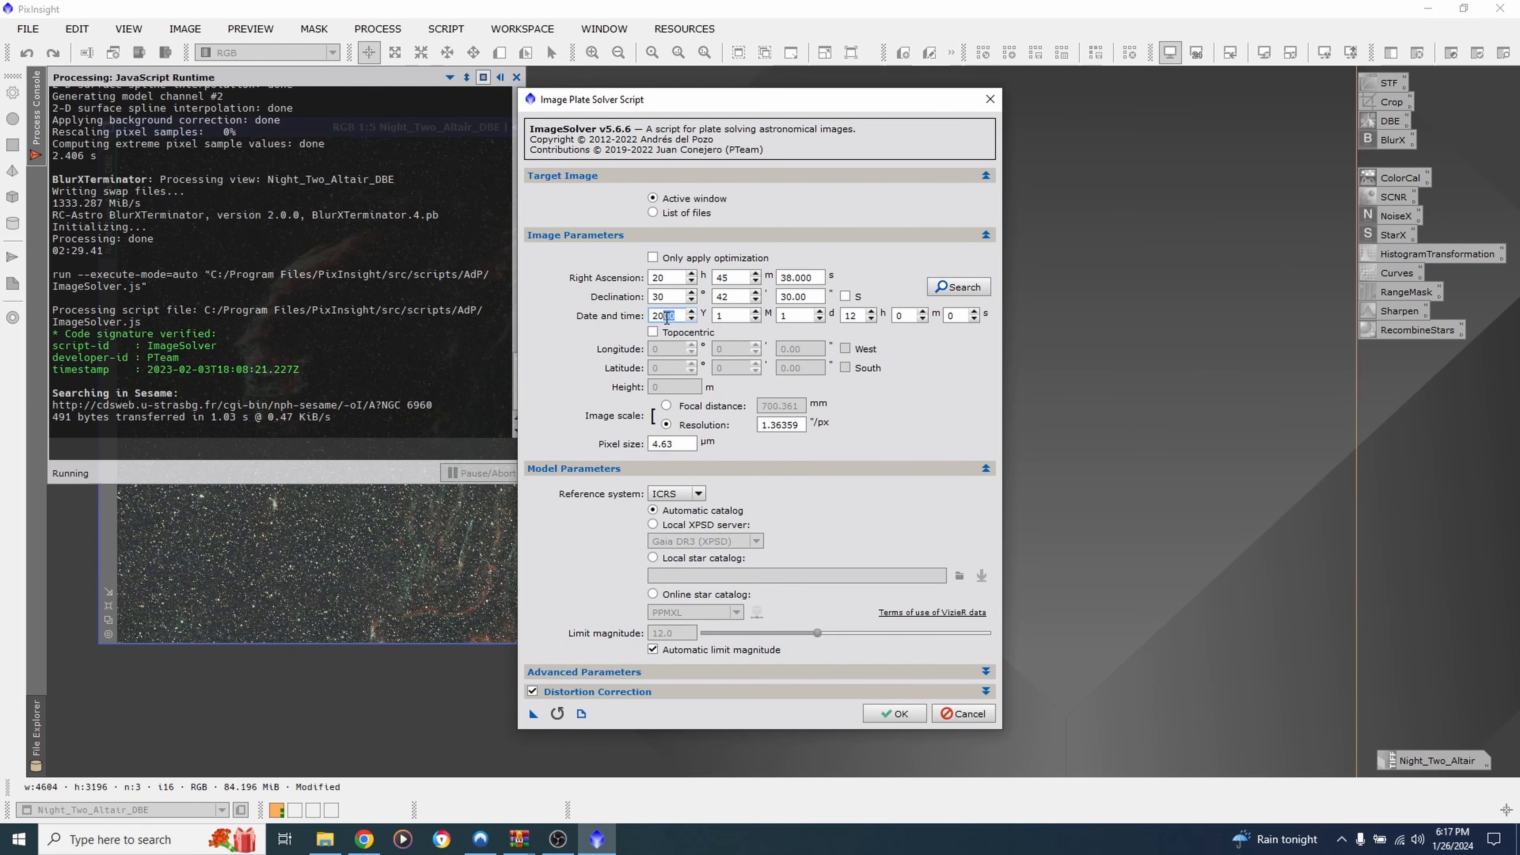
pyautogui.write('23')
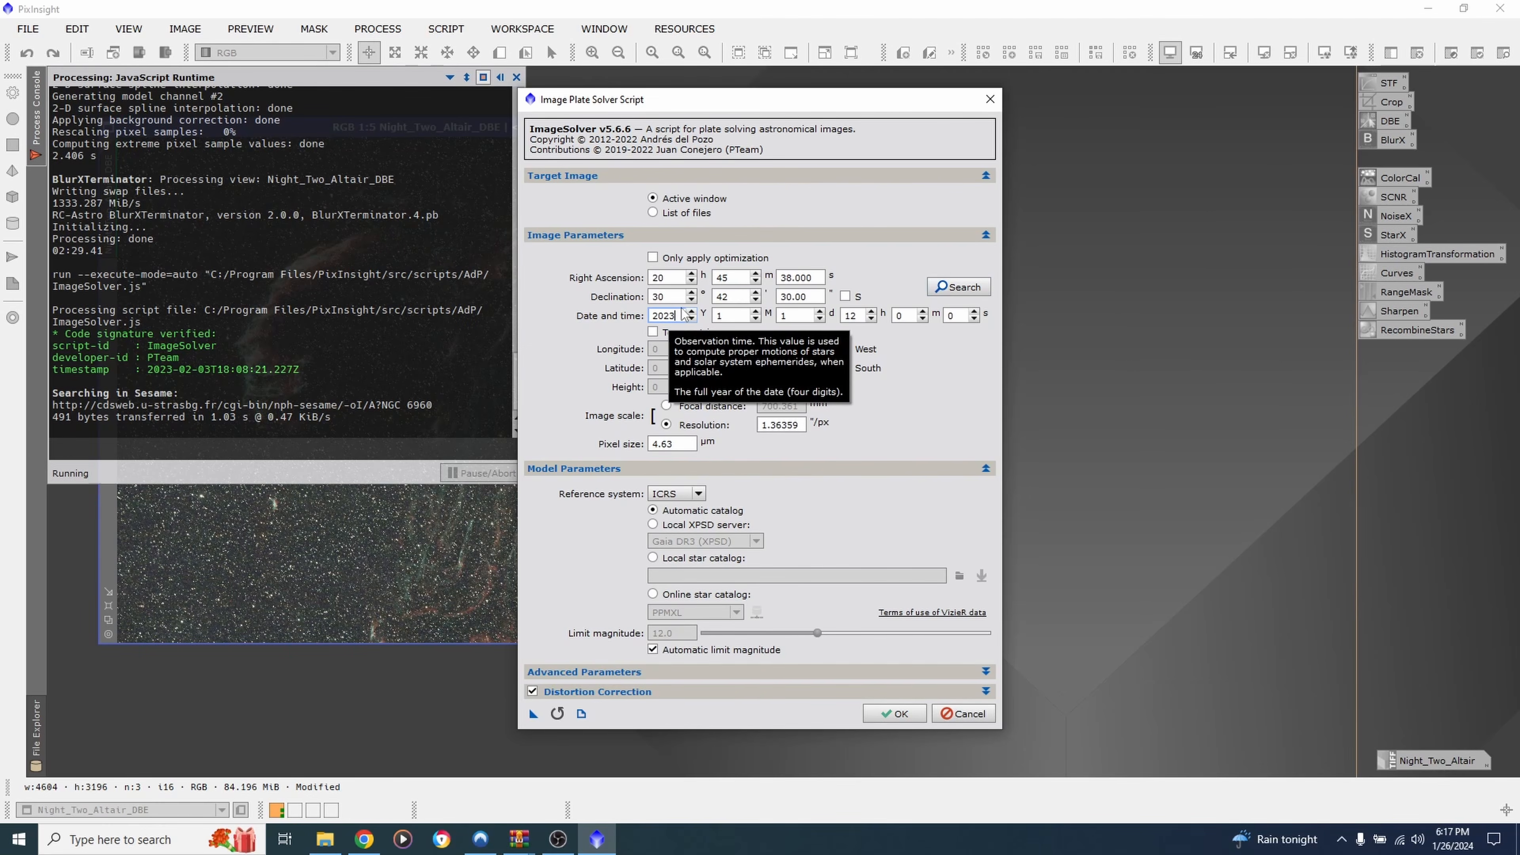
pyautogui.moveTo(742, 316); pyautogui.dragTo(700, 320)
pyautogui.write('11')
pyautogui.press('Tab')
pyautogui.write('4')
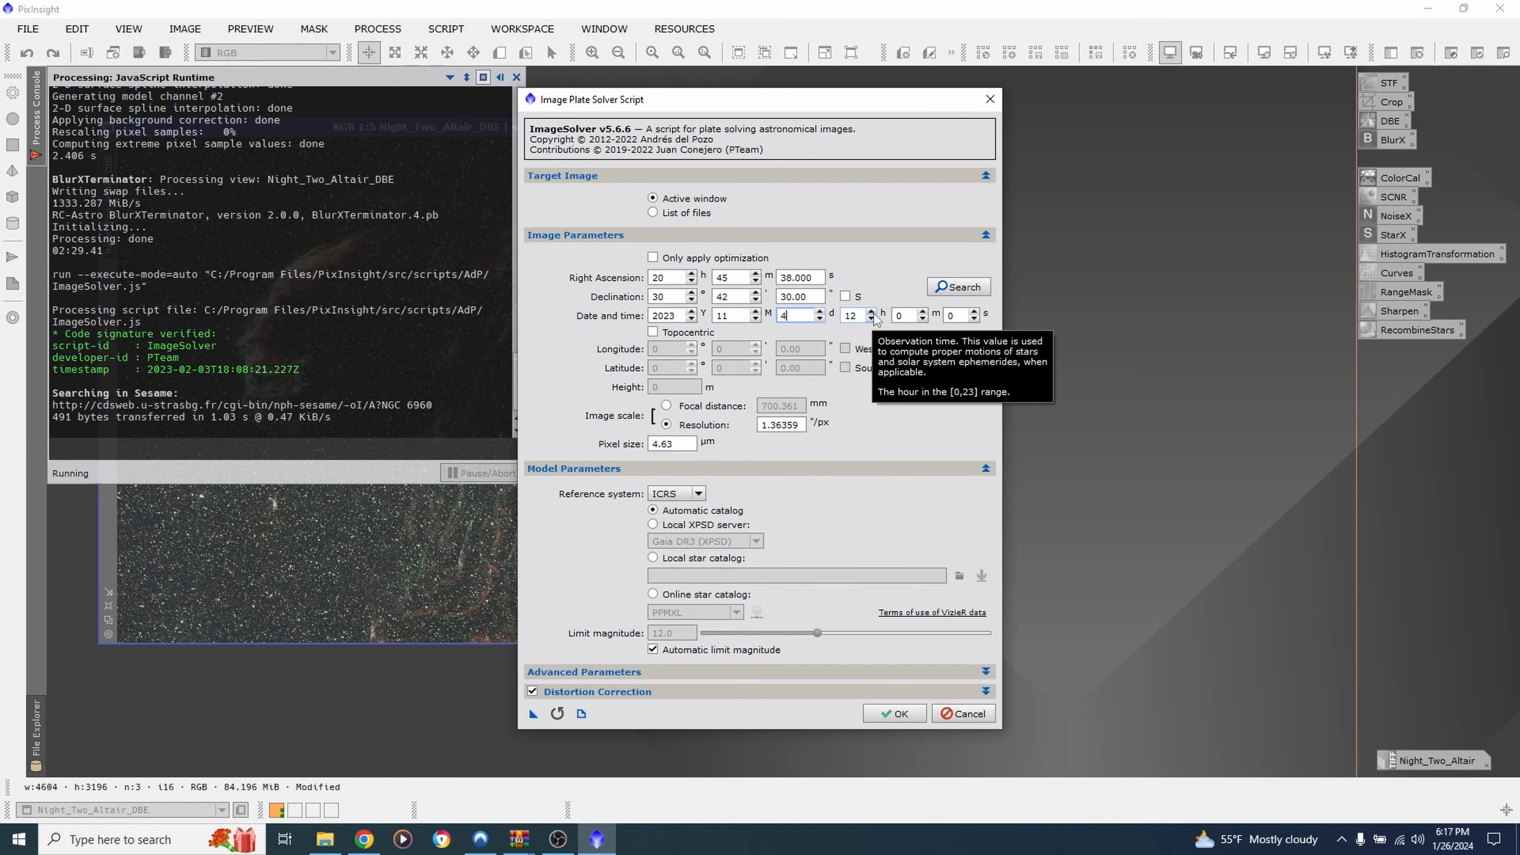
pyautogui.scroll(6, 874, 314)
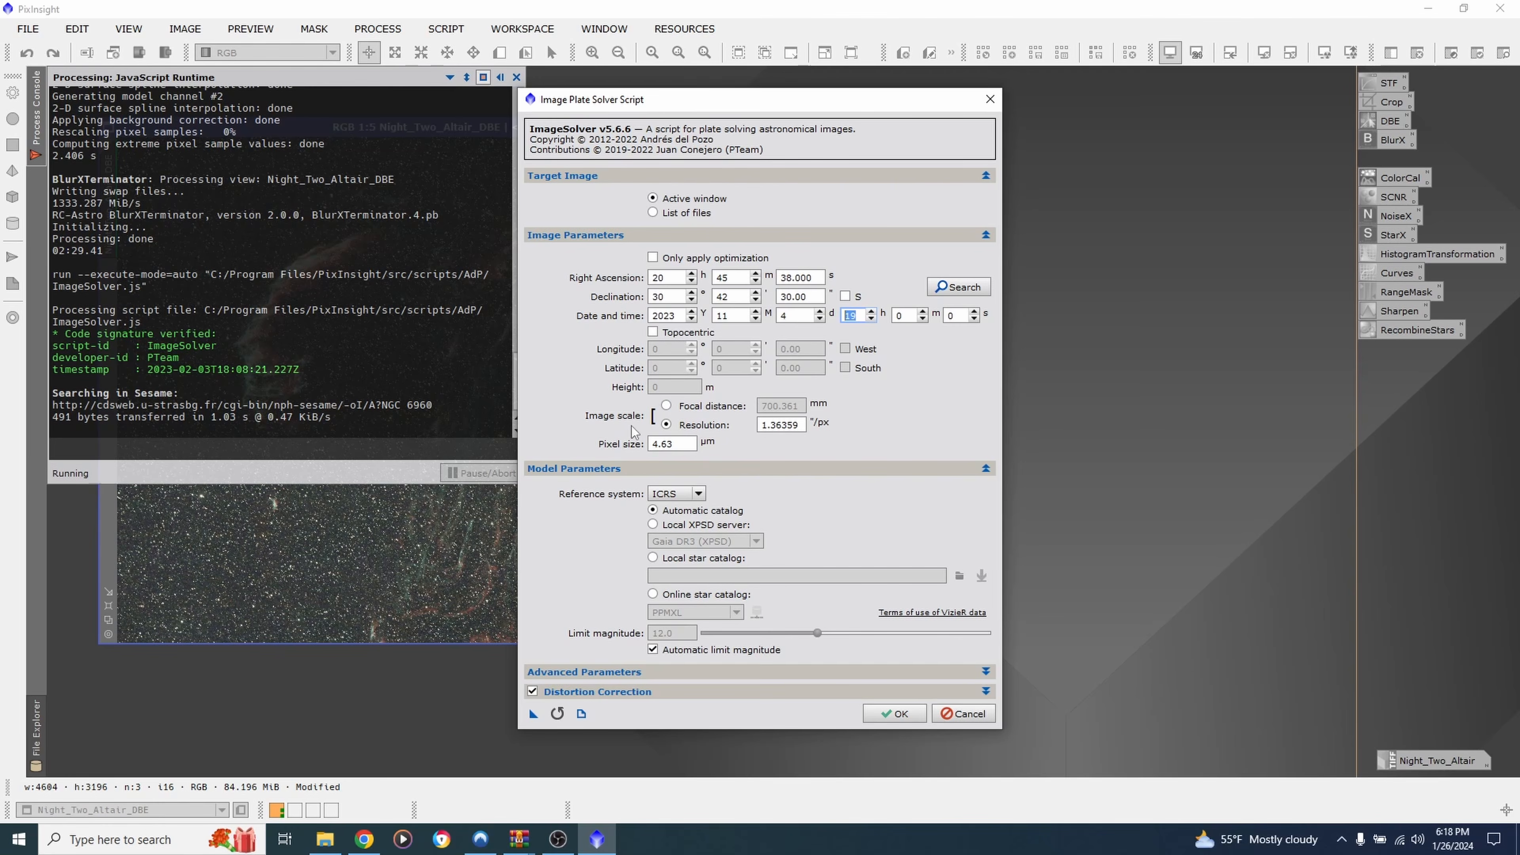
pyautogui.click(668, 407)
pyautogui.moveTo(800, 406); pyautogui.dragTo(757, 402)
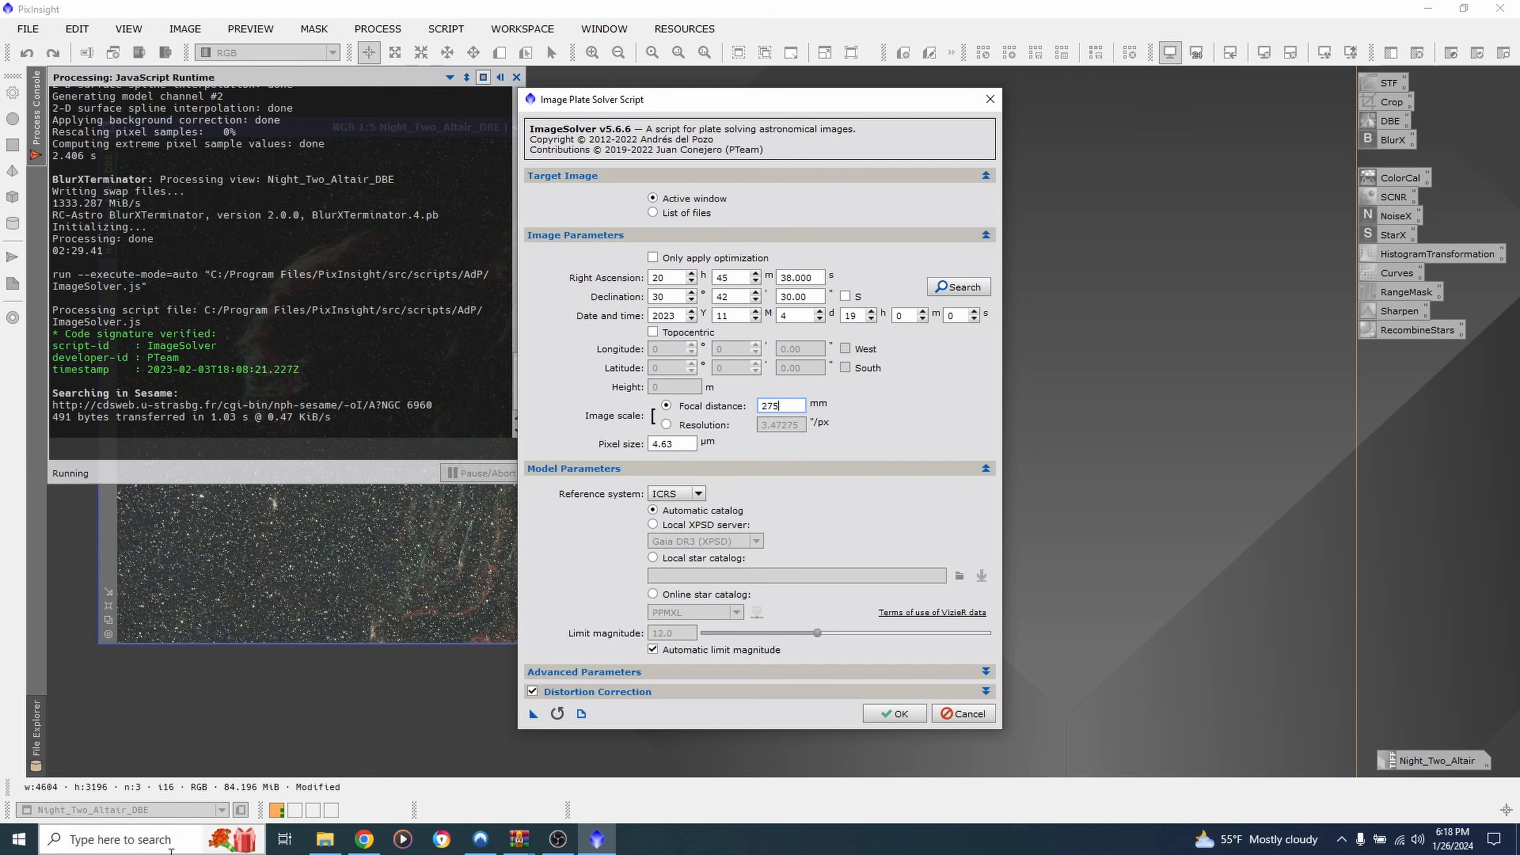
# Switch to Chrome and search the web for "canon t5i pixel size" to read the camera's pixel size
pyautogui.click(364, 839)
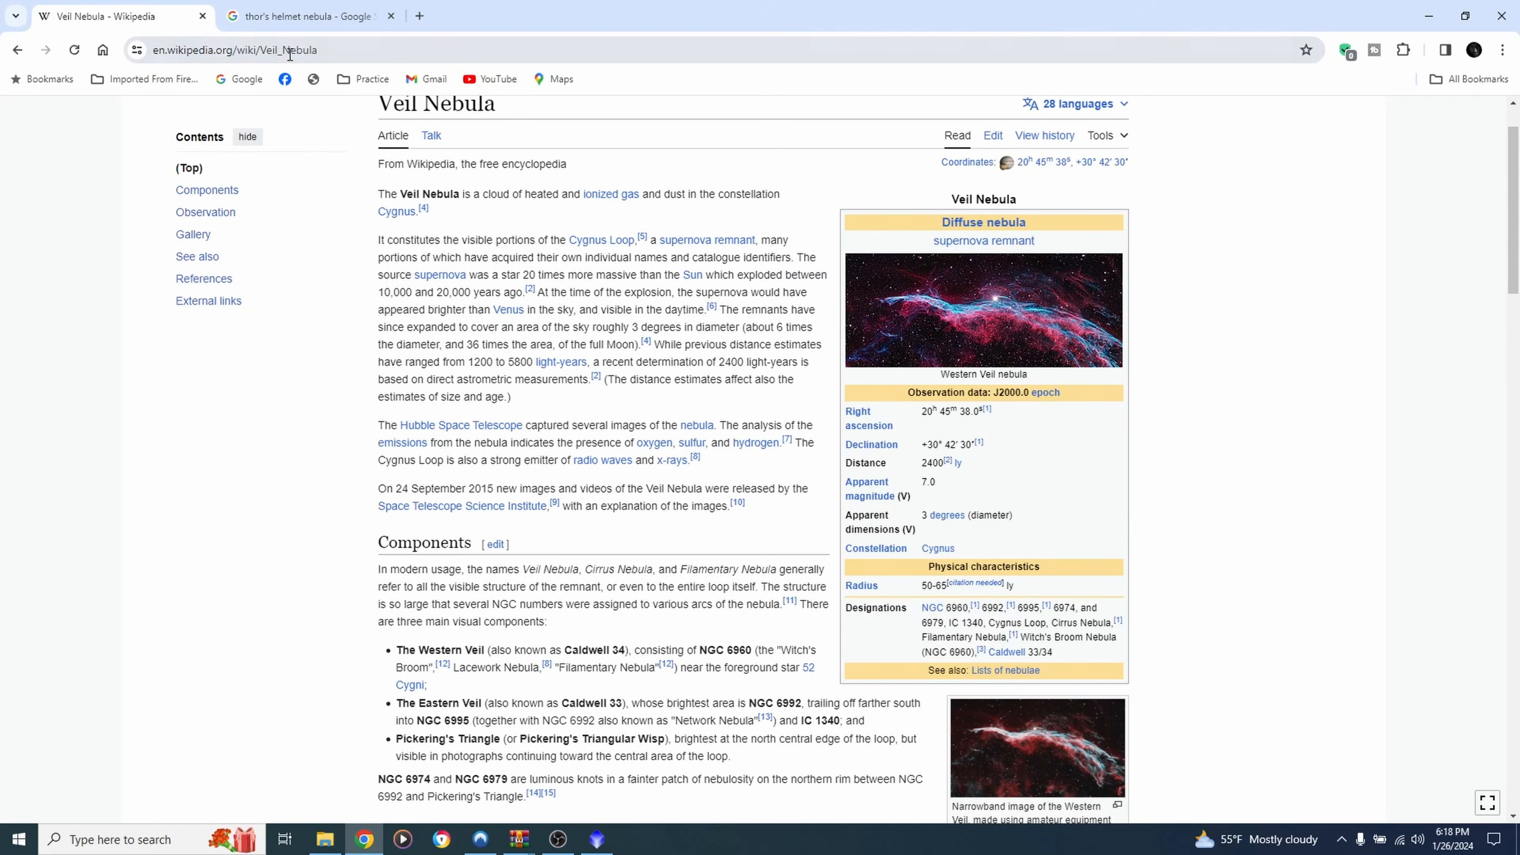
pyautogui.click(290, 53)
pyautogui.write('canon')
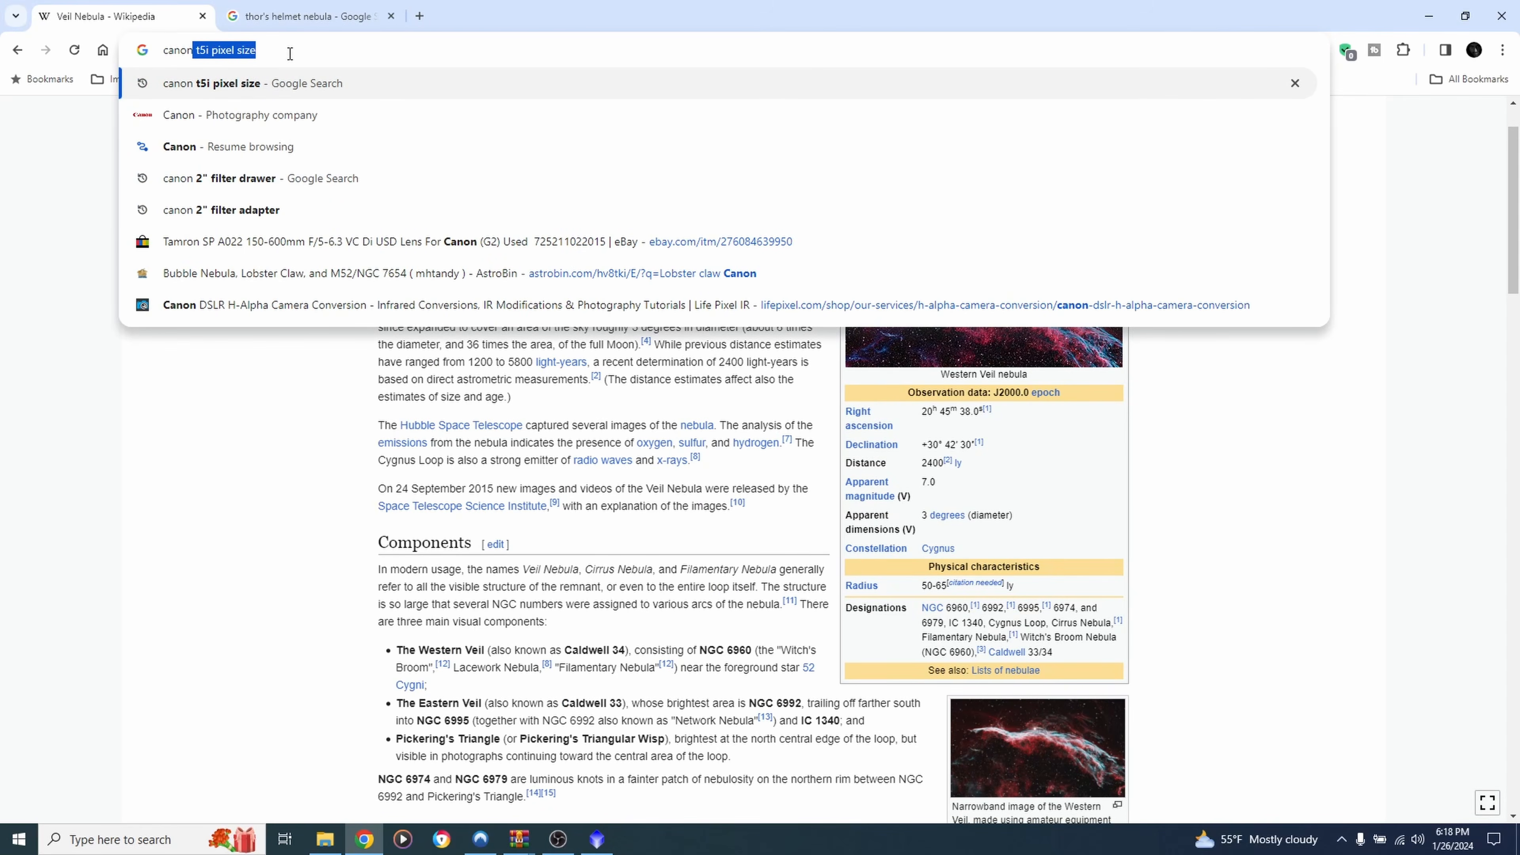
pyautogui.press('Return')
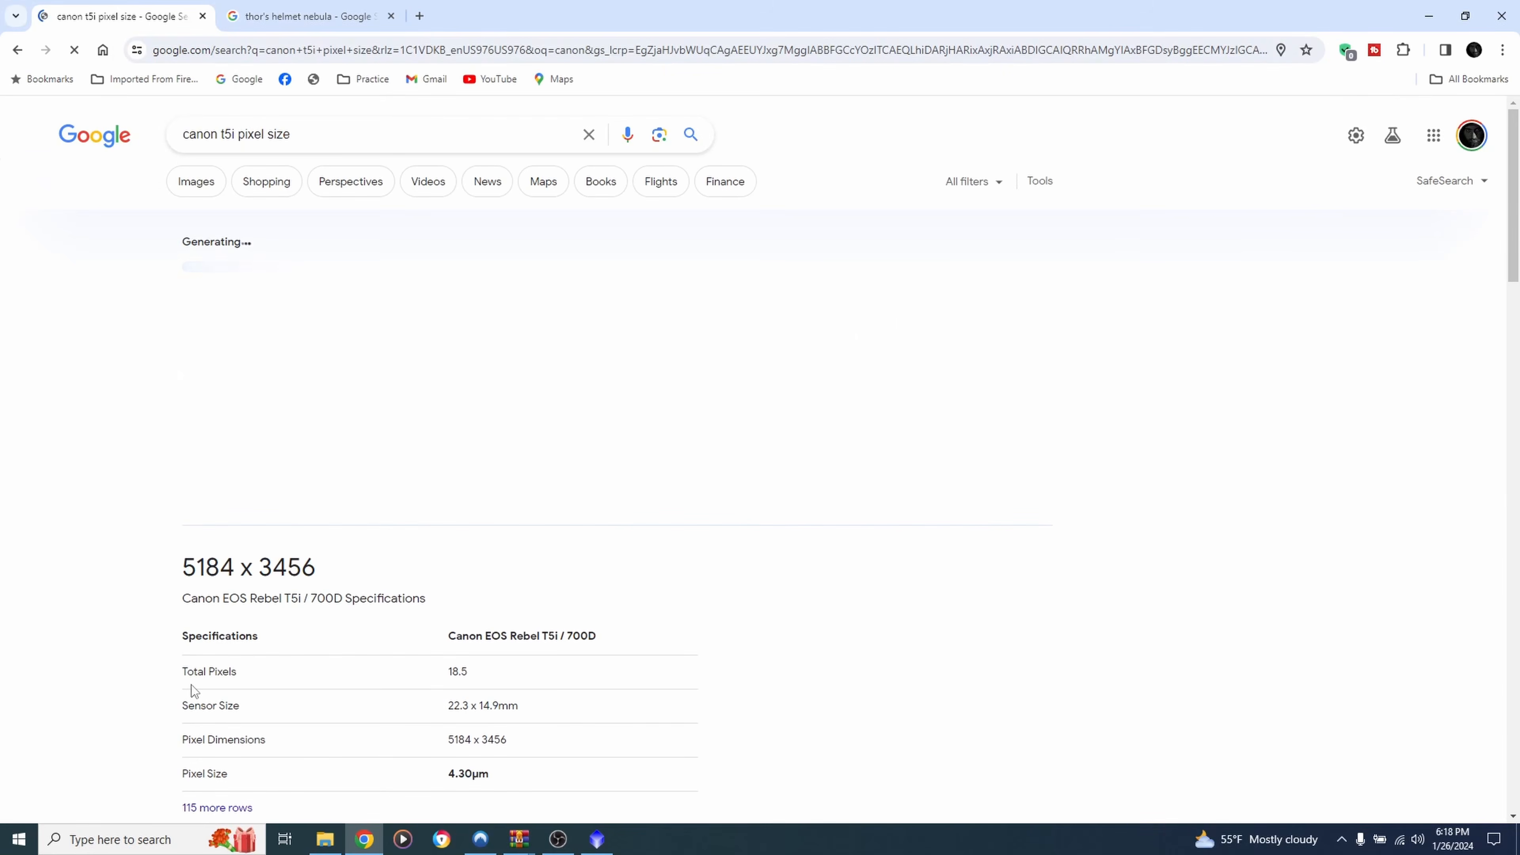
pyautogui.scroll(-1, 191, 684)
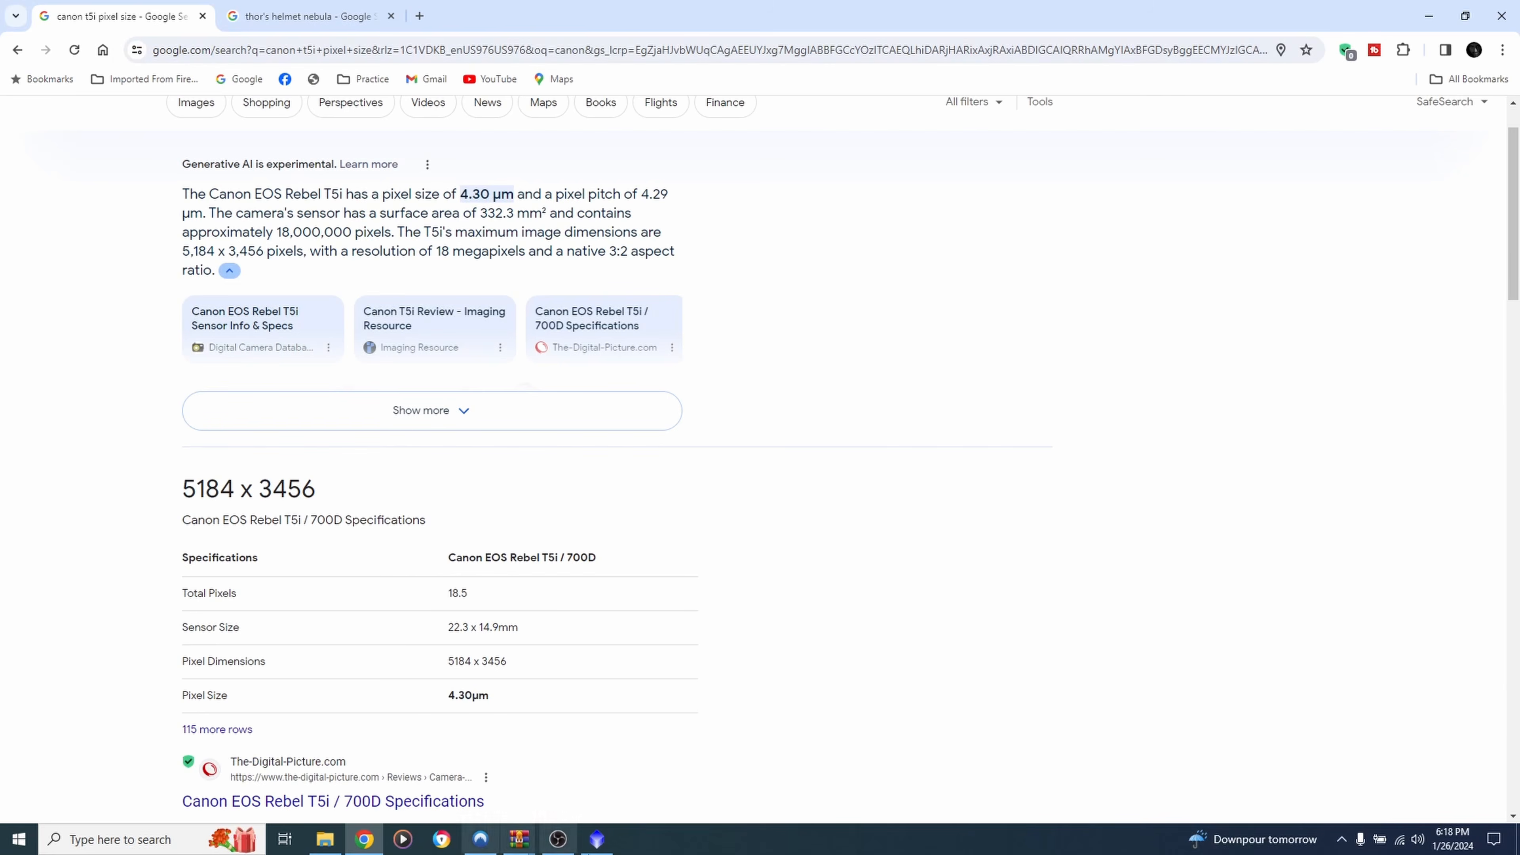
# Return to PixInsight, set the pixel size to 4.3 μm, run the plate solve, and close the console
pyautogui.click(596, 839)
pyautogui.doubleClick(668, 445)
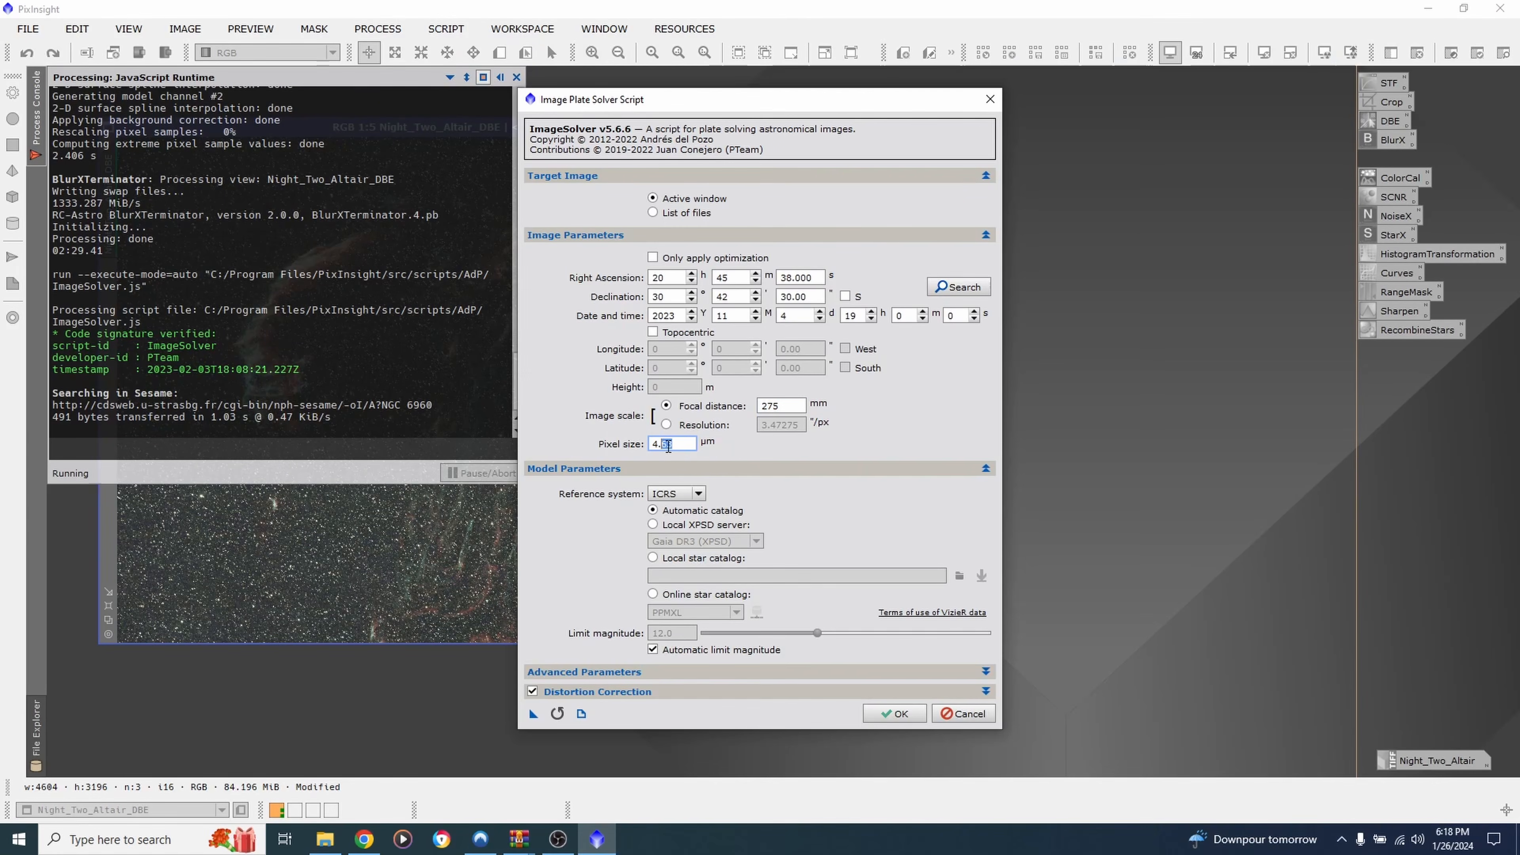
pyautogui.write('3')
pyautogui.click(892, 715)
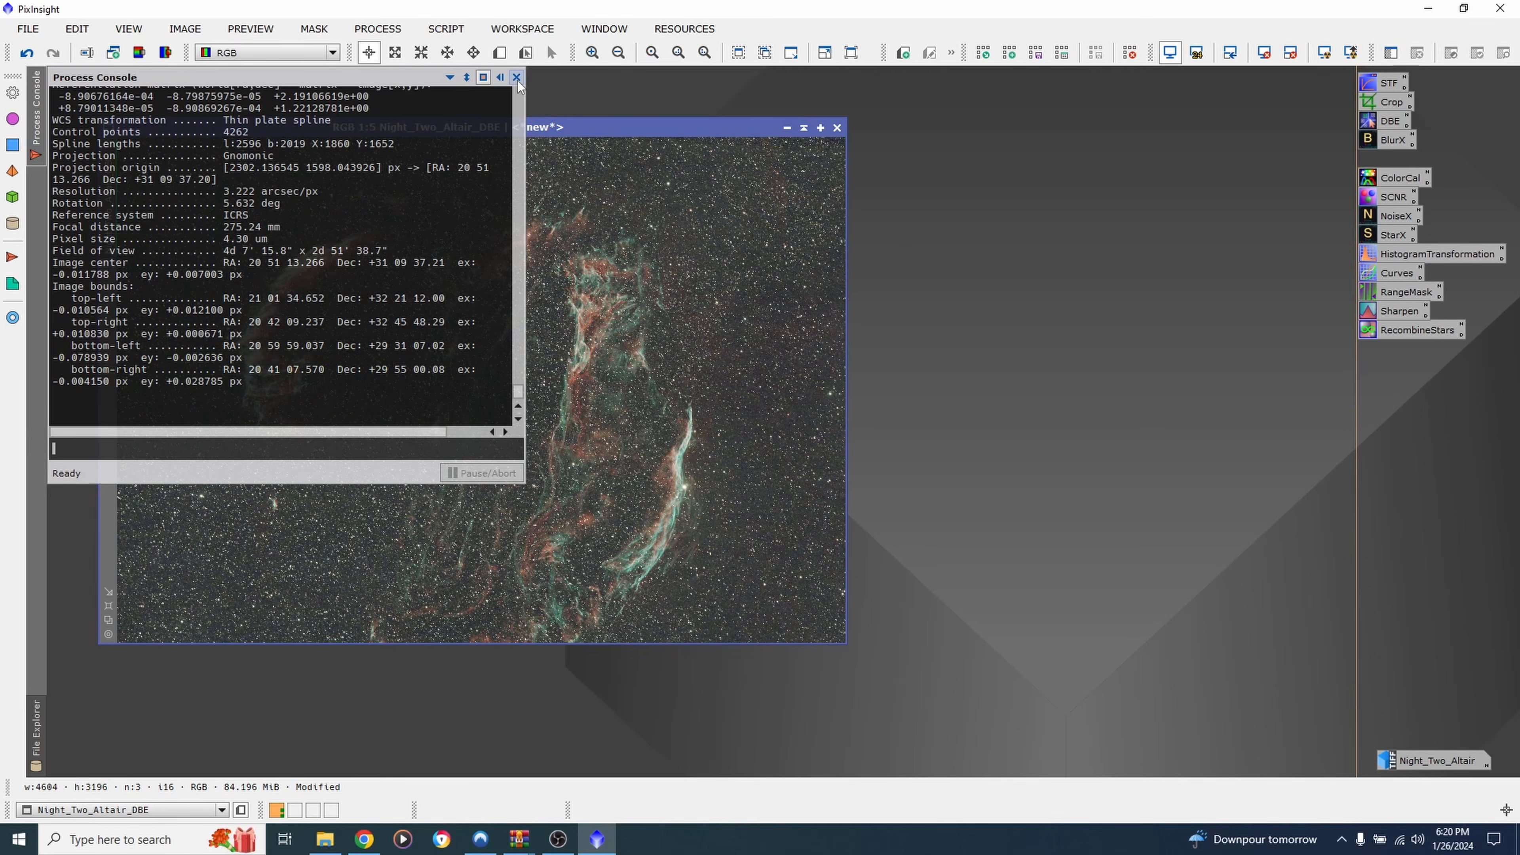
pyautogui.click(517, 78)
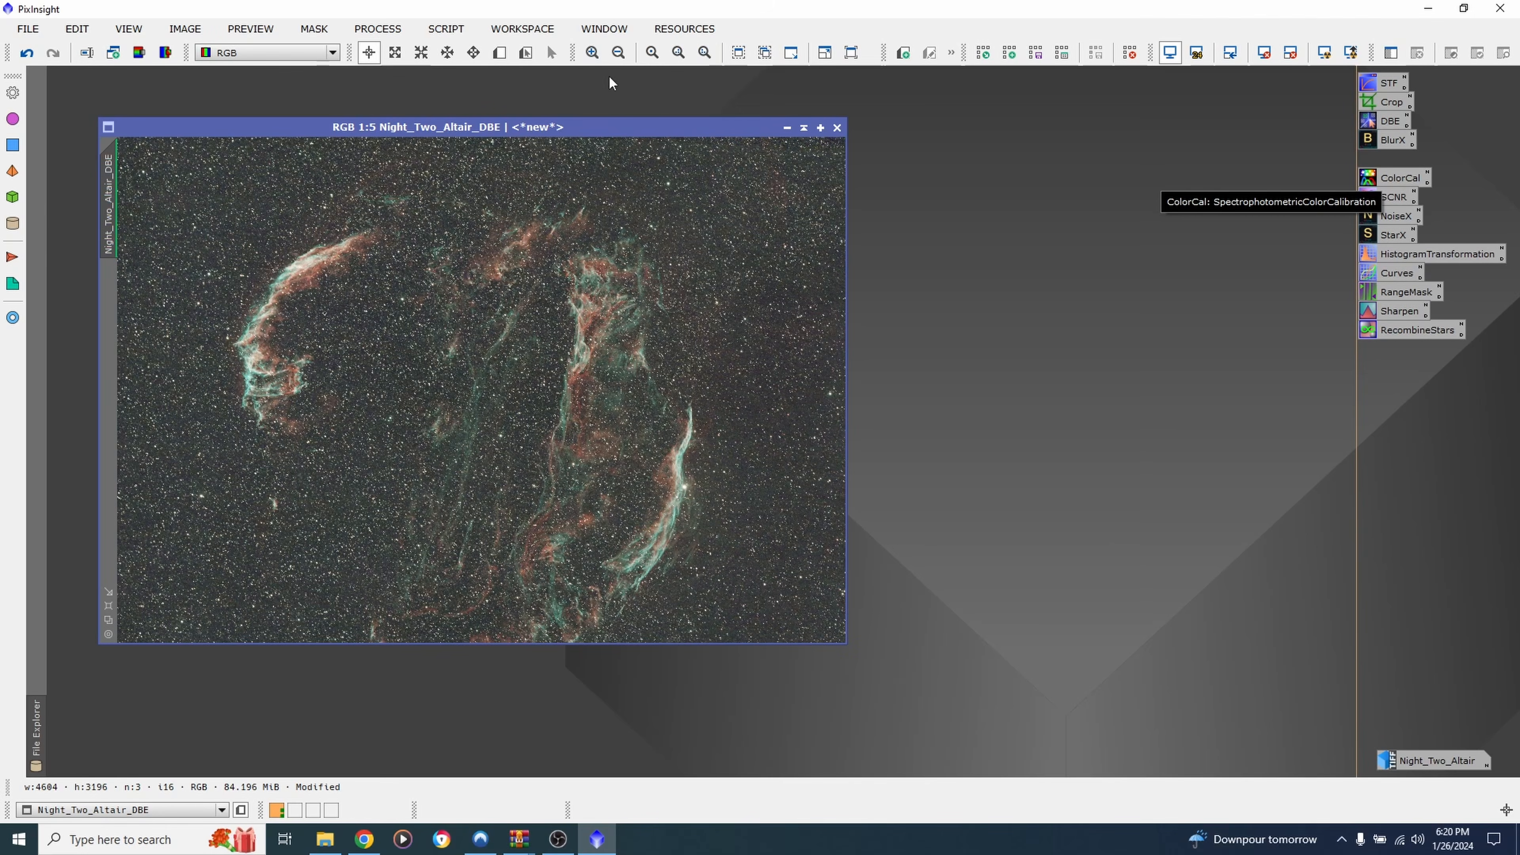
# Open the SpectrophotometricColorCalibration process and place its window beside the image
pyautogui.click(382, 31)
pyautogui.moveTo(536, 94)
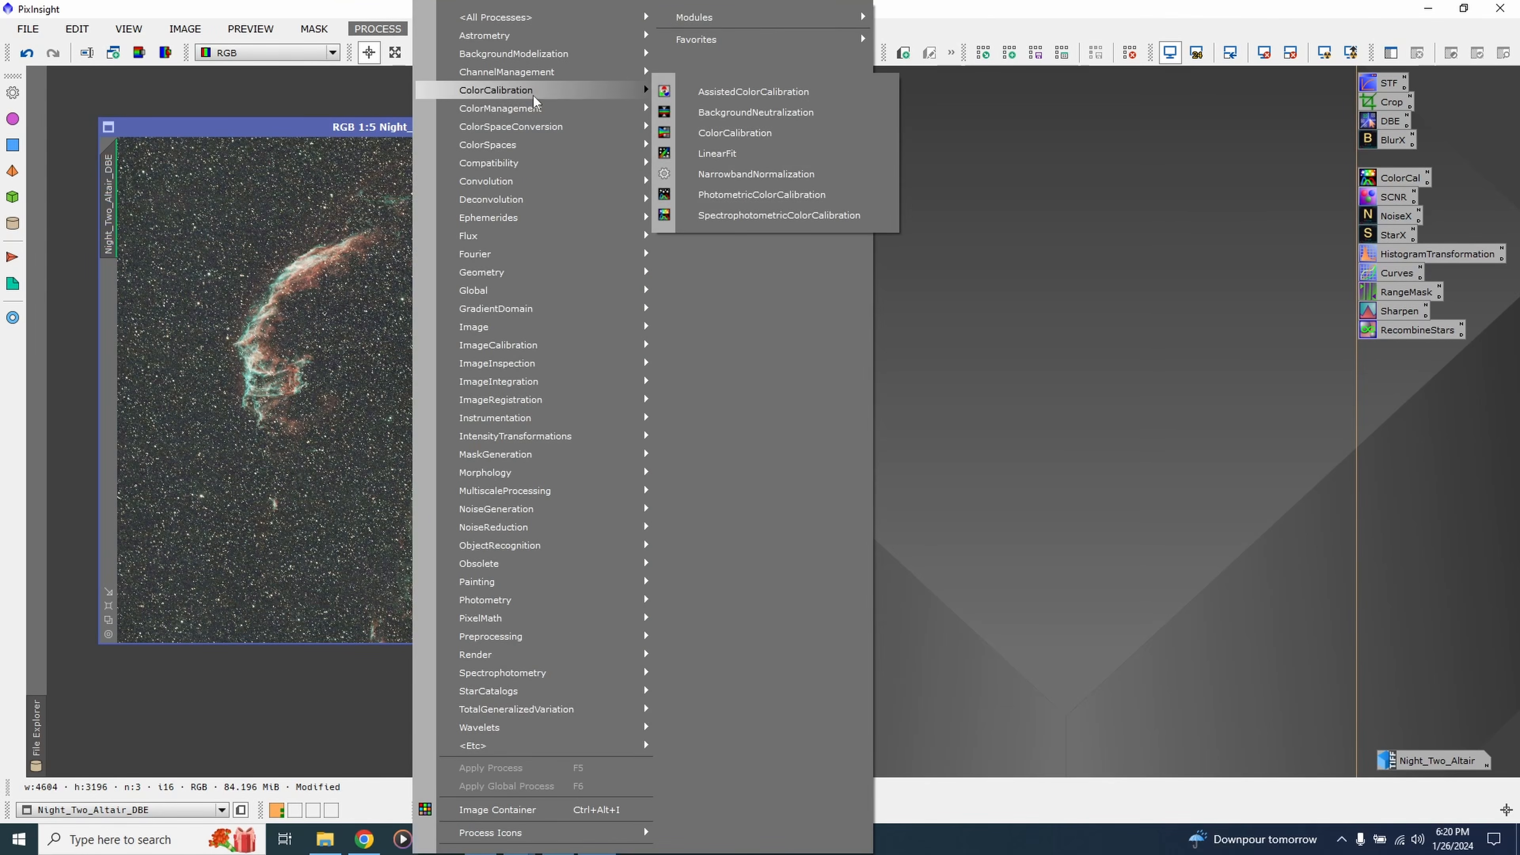
pyautogui.click(740, 219)
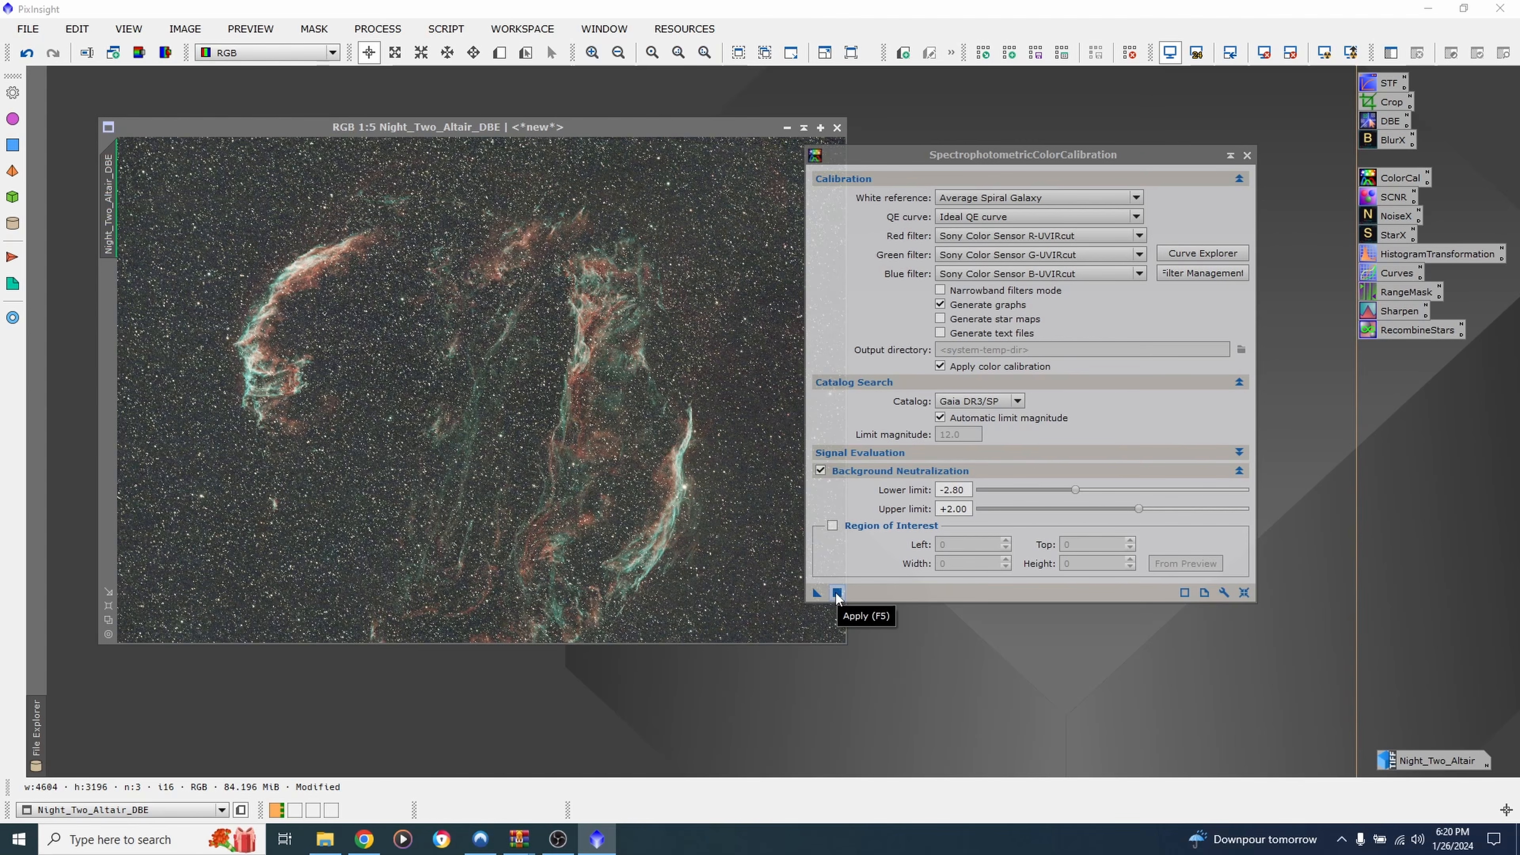
pyautogui.moveTo(895, 156); pyautogui.dragTo(937, 124)
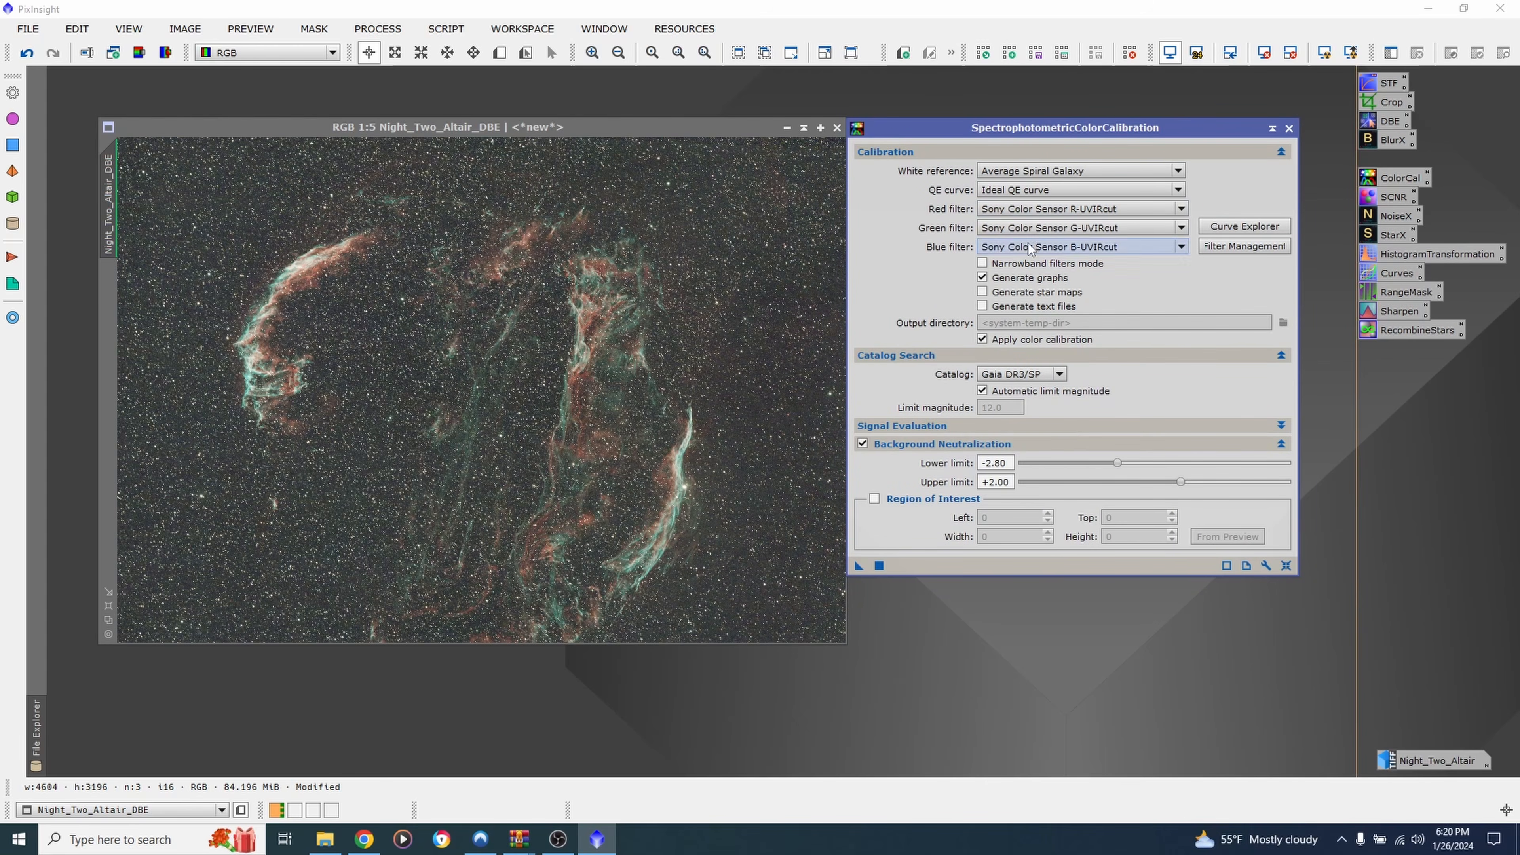
# Set the color calibration's red filter to Canon Full Spectrum R / Opt. L-eXtreme
pyautogui.click(999, 212)
pyautogui.scroll(5, 1026, 259)
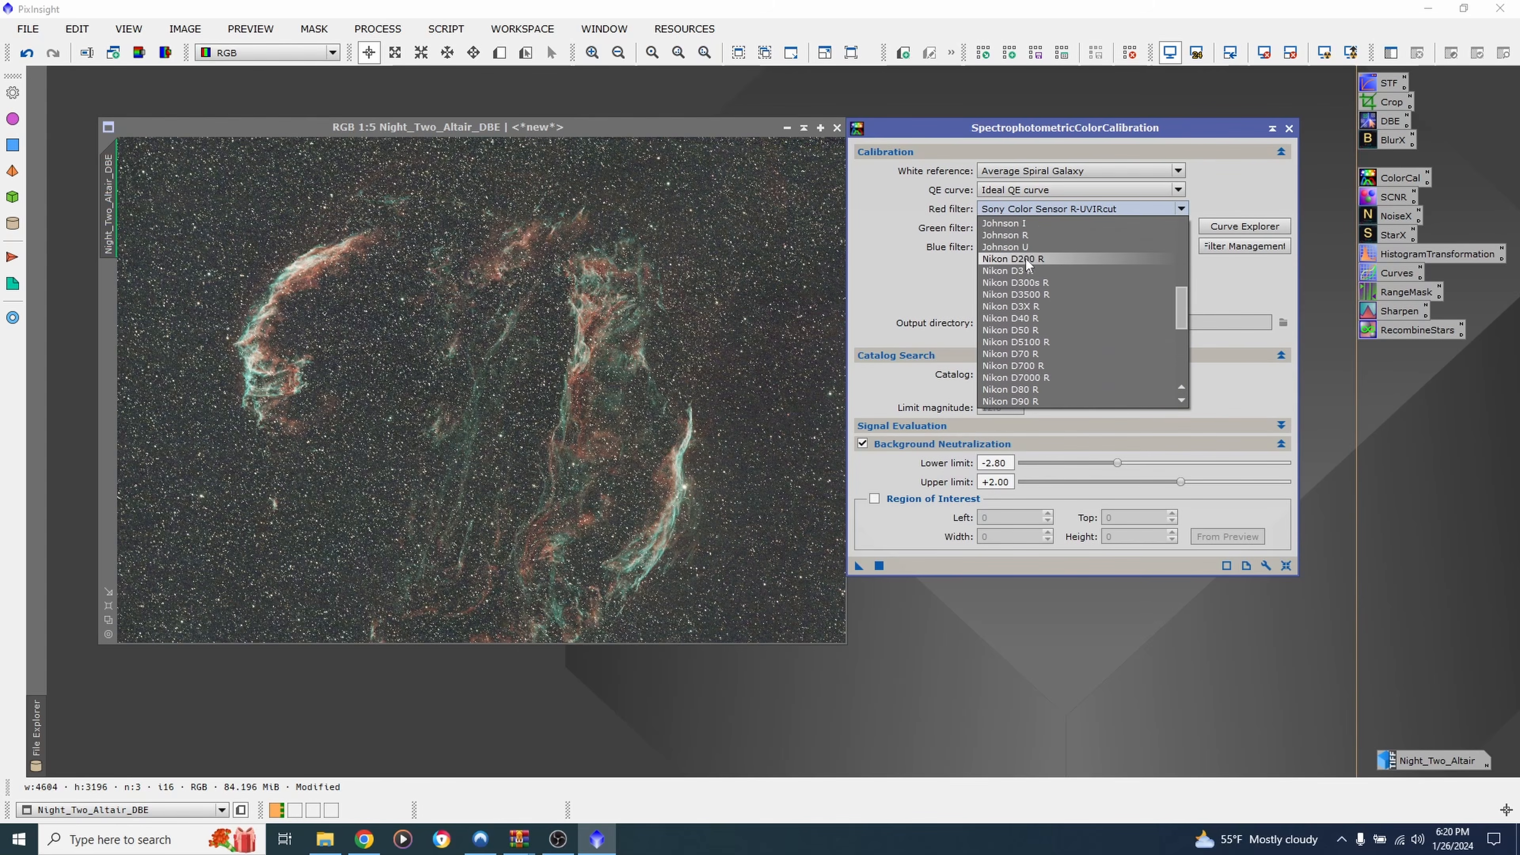
pyautogui.scroll(4, 1026, 259)
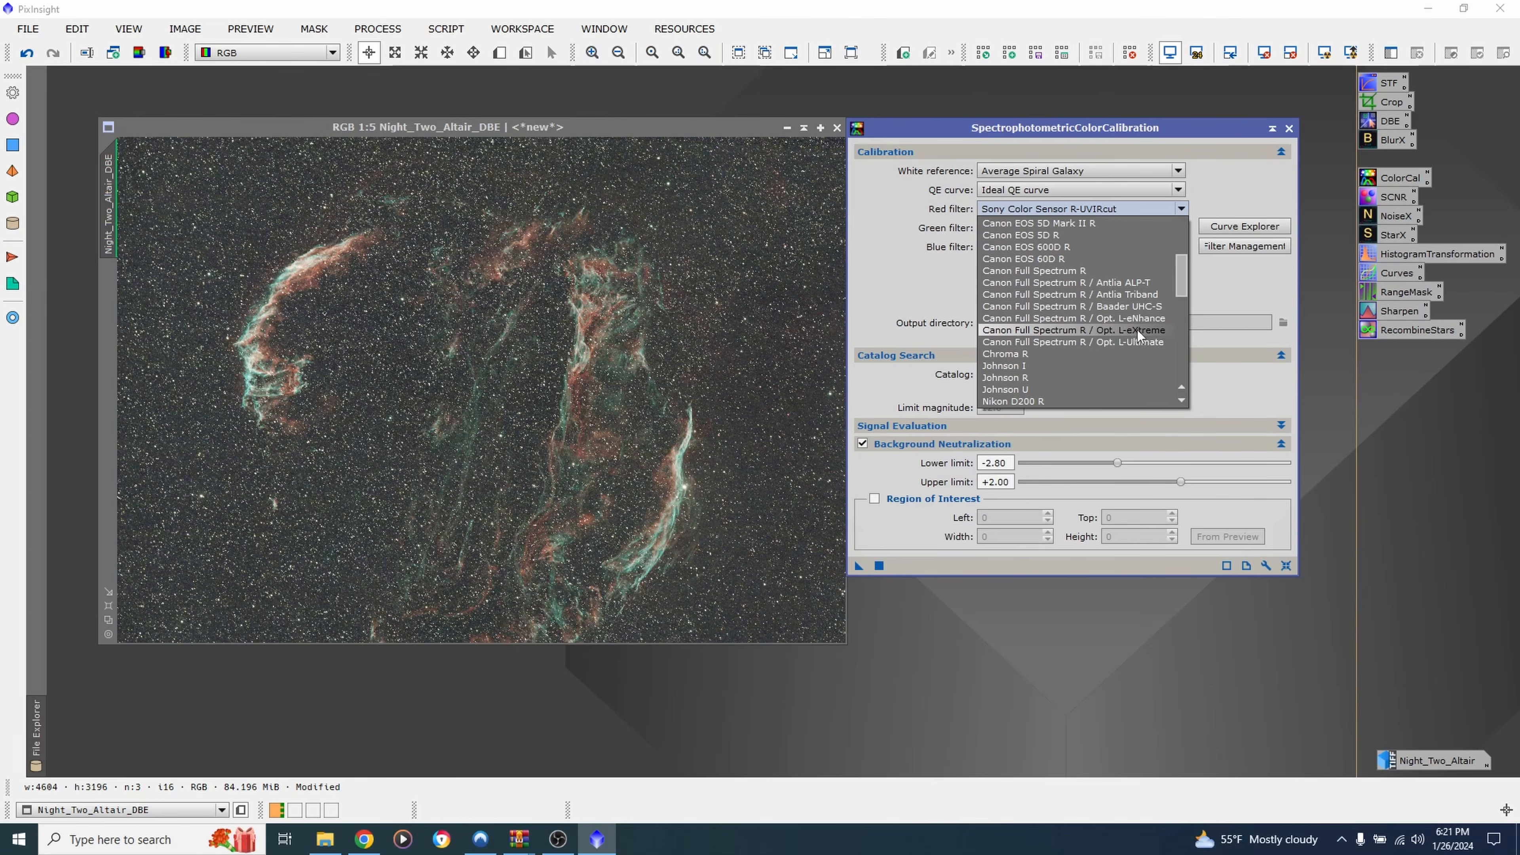
pyautogui.scroll(-1, 1101, 330)
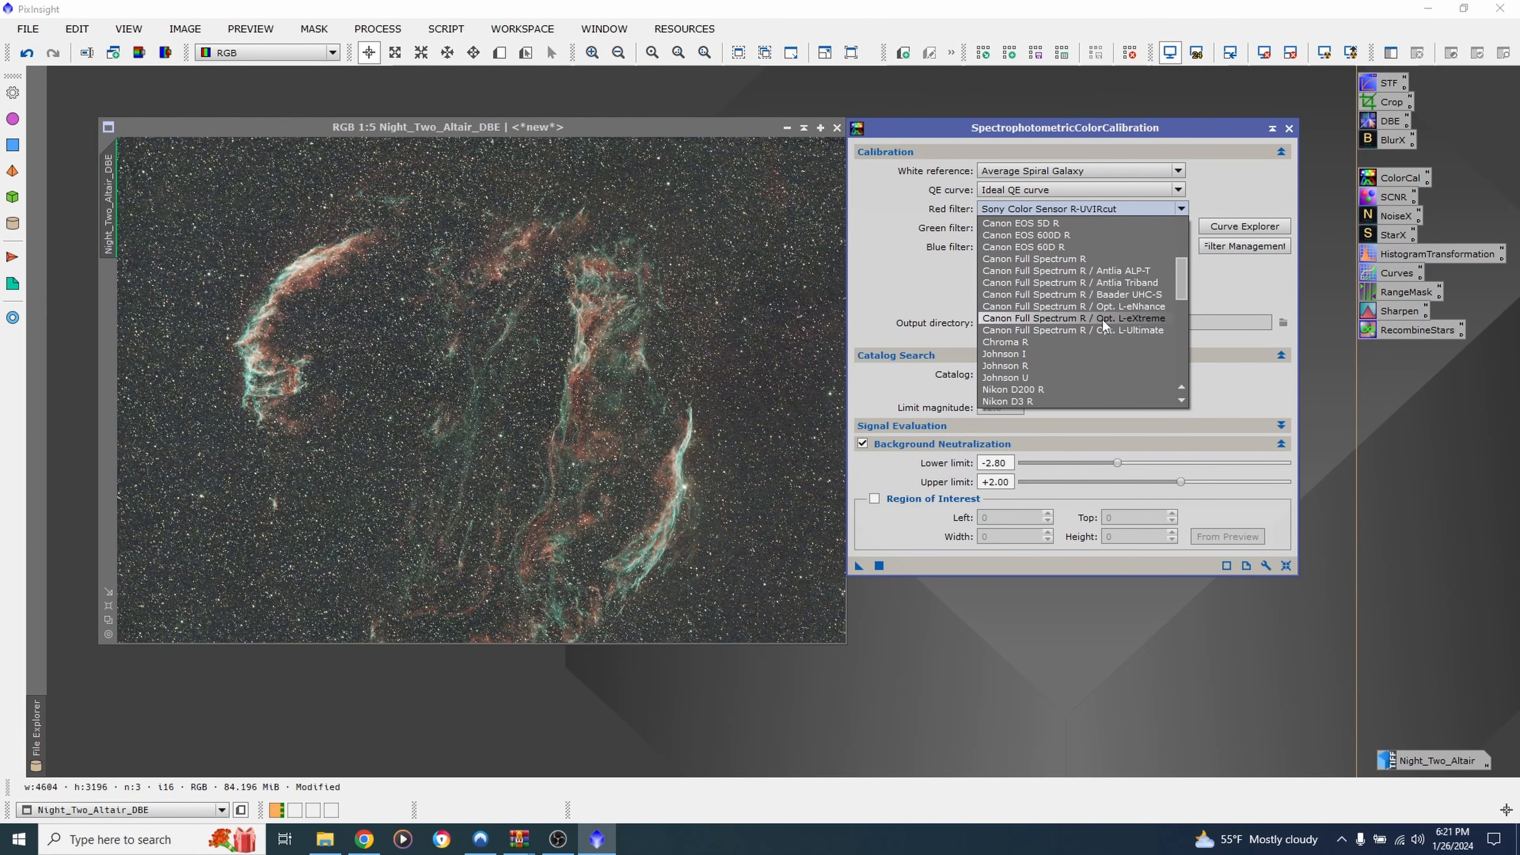
pyautogui.click(1103, 320)
# Set the green filter to Canon Full Spectrum G / Opt. L-eXtreme and the blue filter to Sony CMOS B-UVIRcut / Opt. L-eXtreme
pyautogui.click(1101, 232)
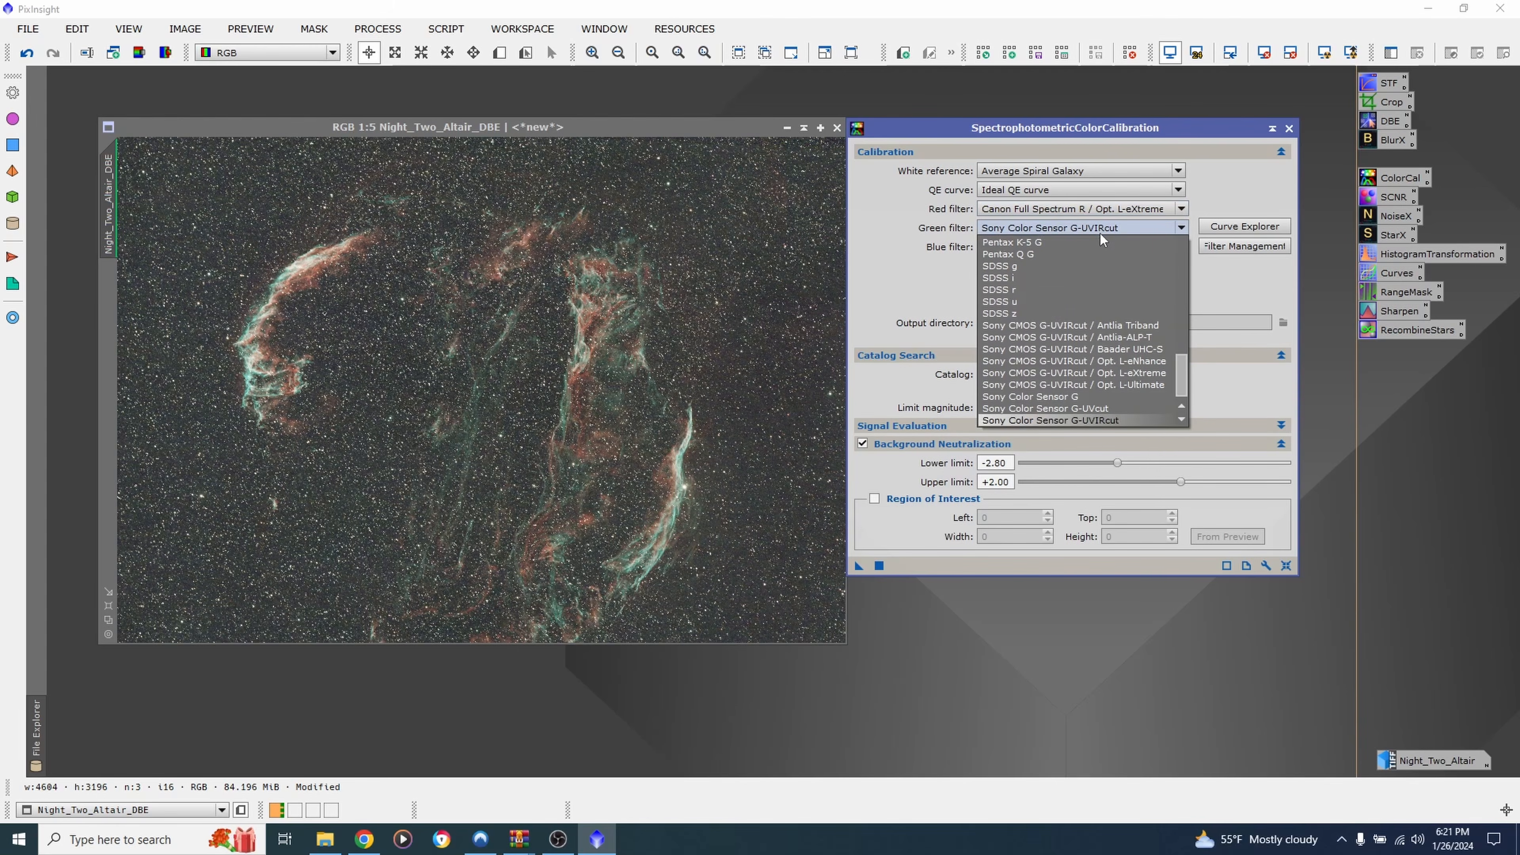
pyautogui.scroll(7, 1094, 335)
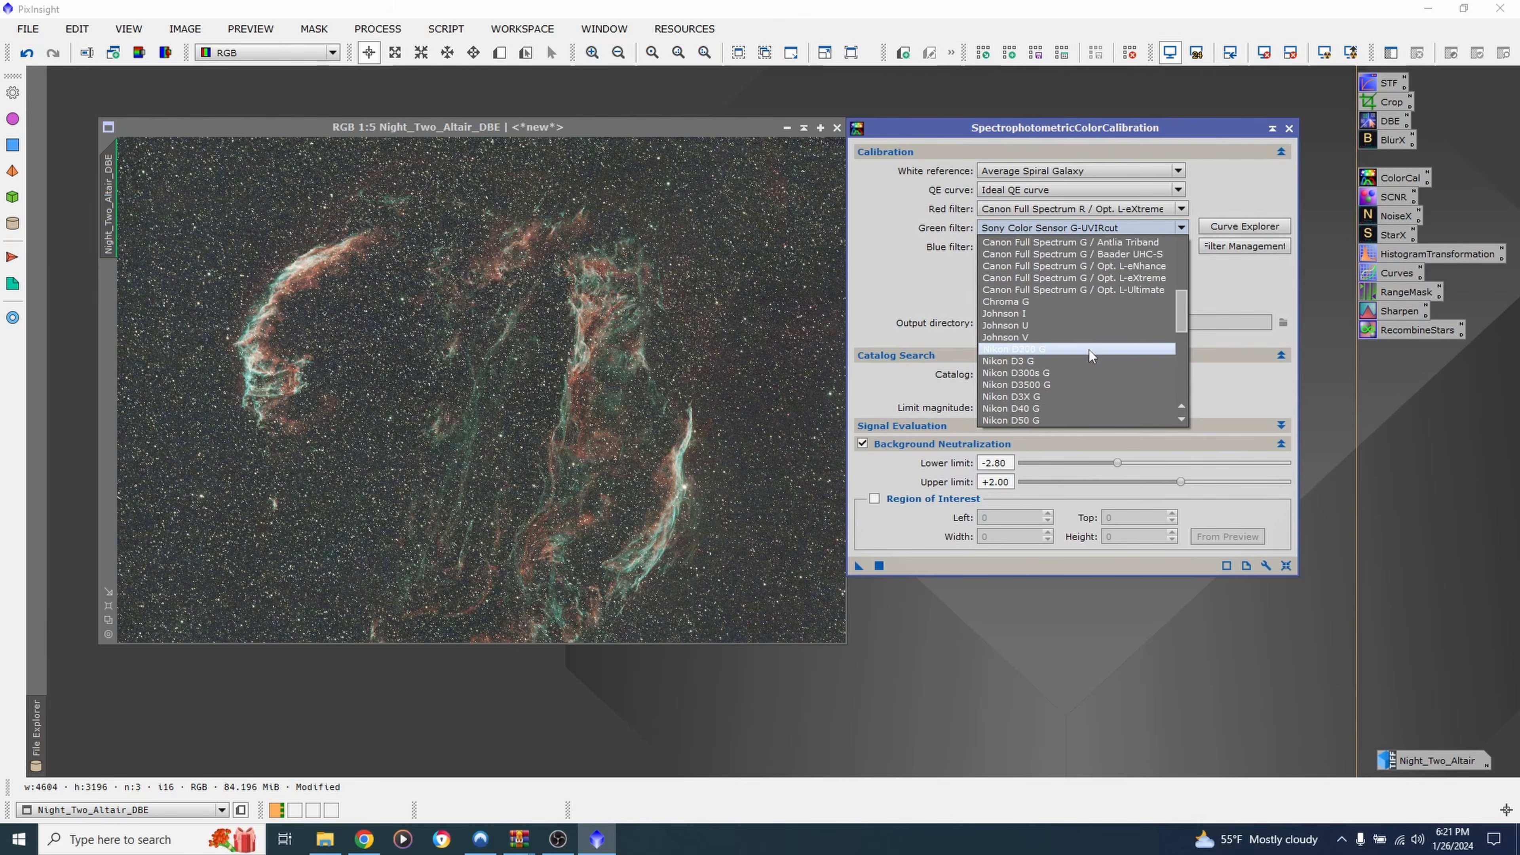
pyautogui.click(1087, 314)
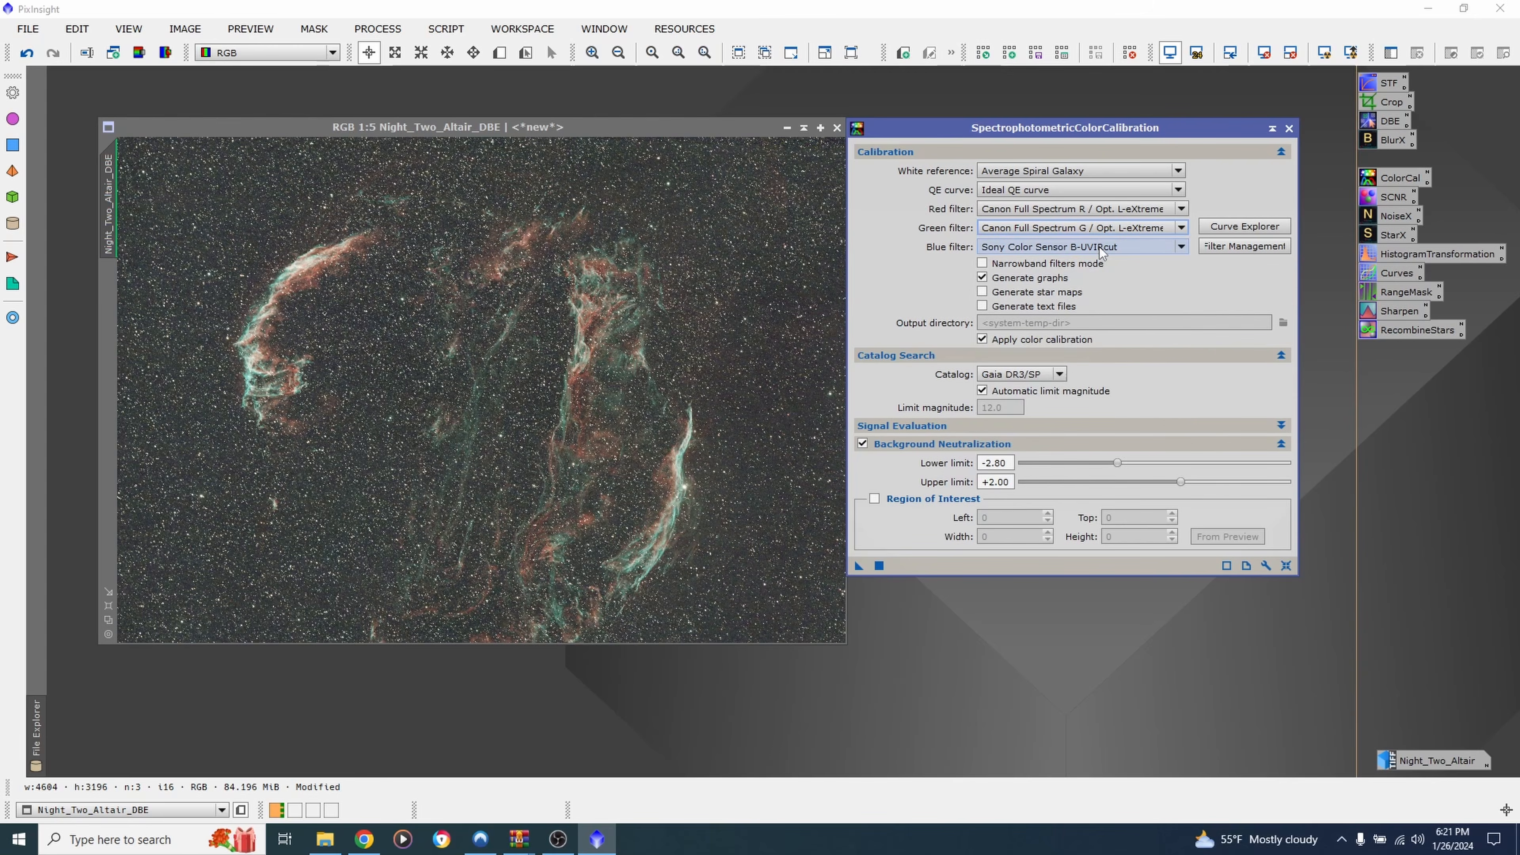
pyautogui.click(1101, 246)
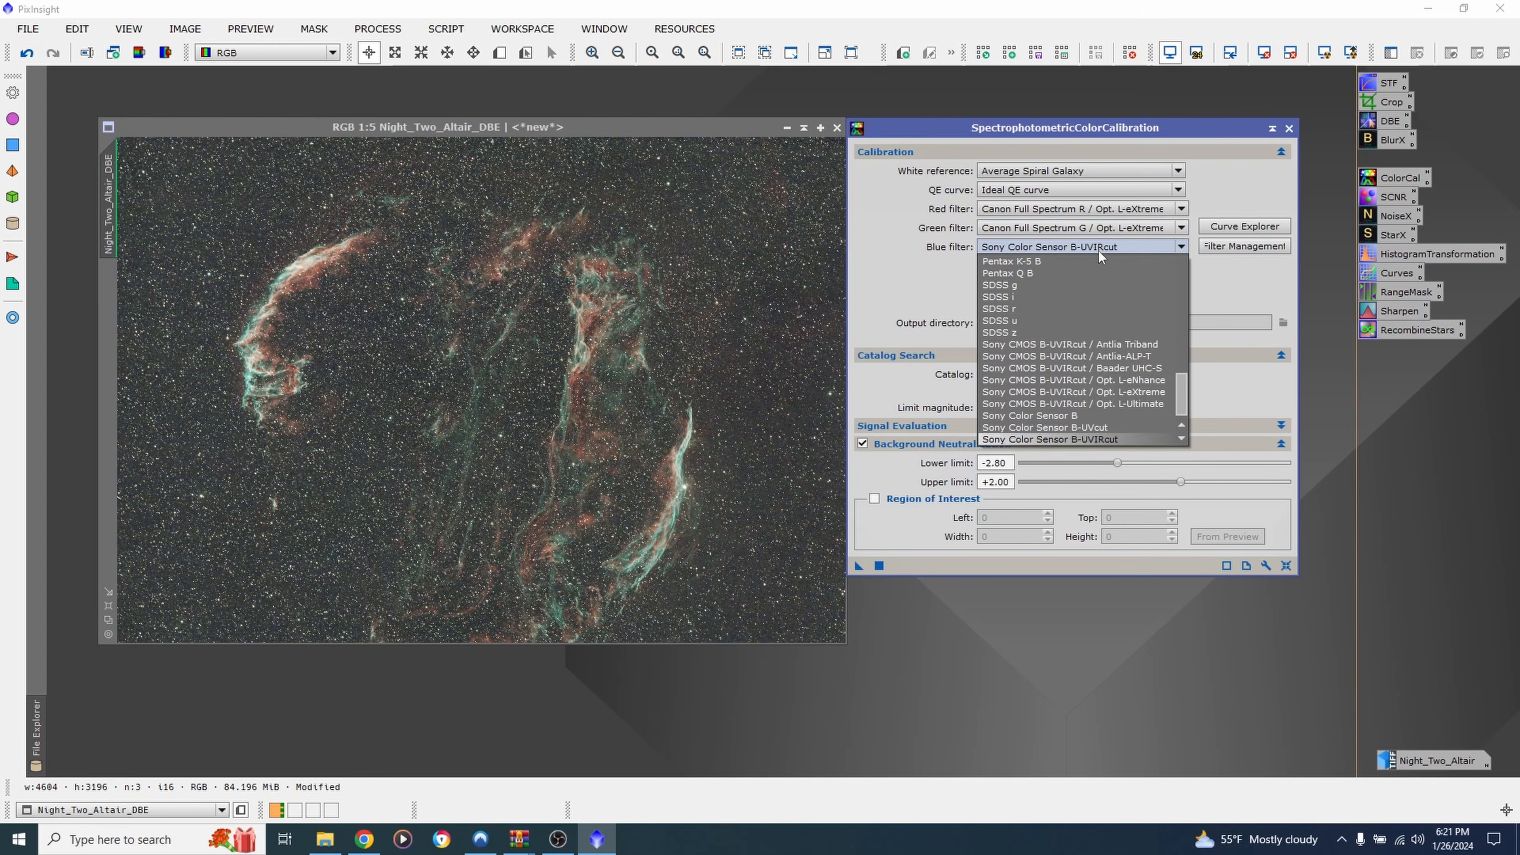
pyautogui.click(1090, 392)
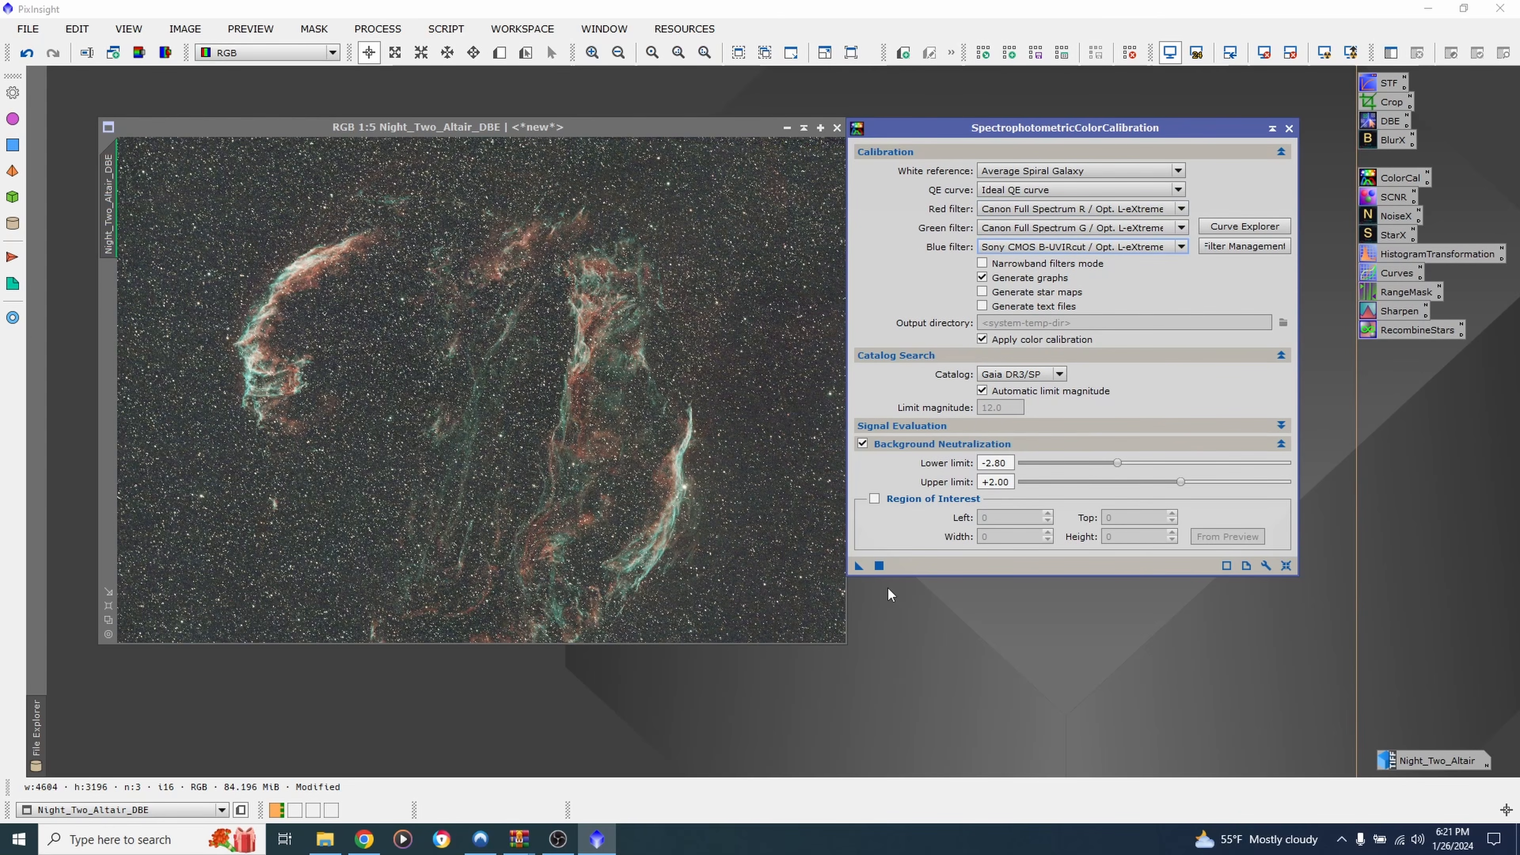
# Apply the color calibration to Night_Two_Altair_DBE, and close the console, the white balance graphs, and the process
pyautogui.moveTo(863, 565); pyautogui.dragTo(595, 475)
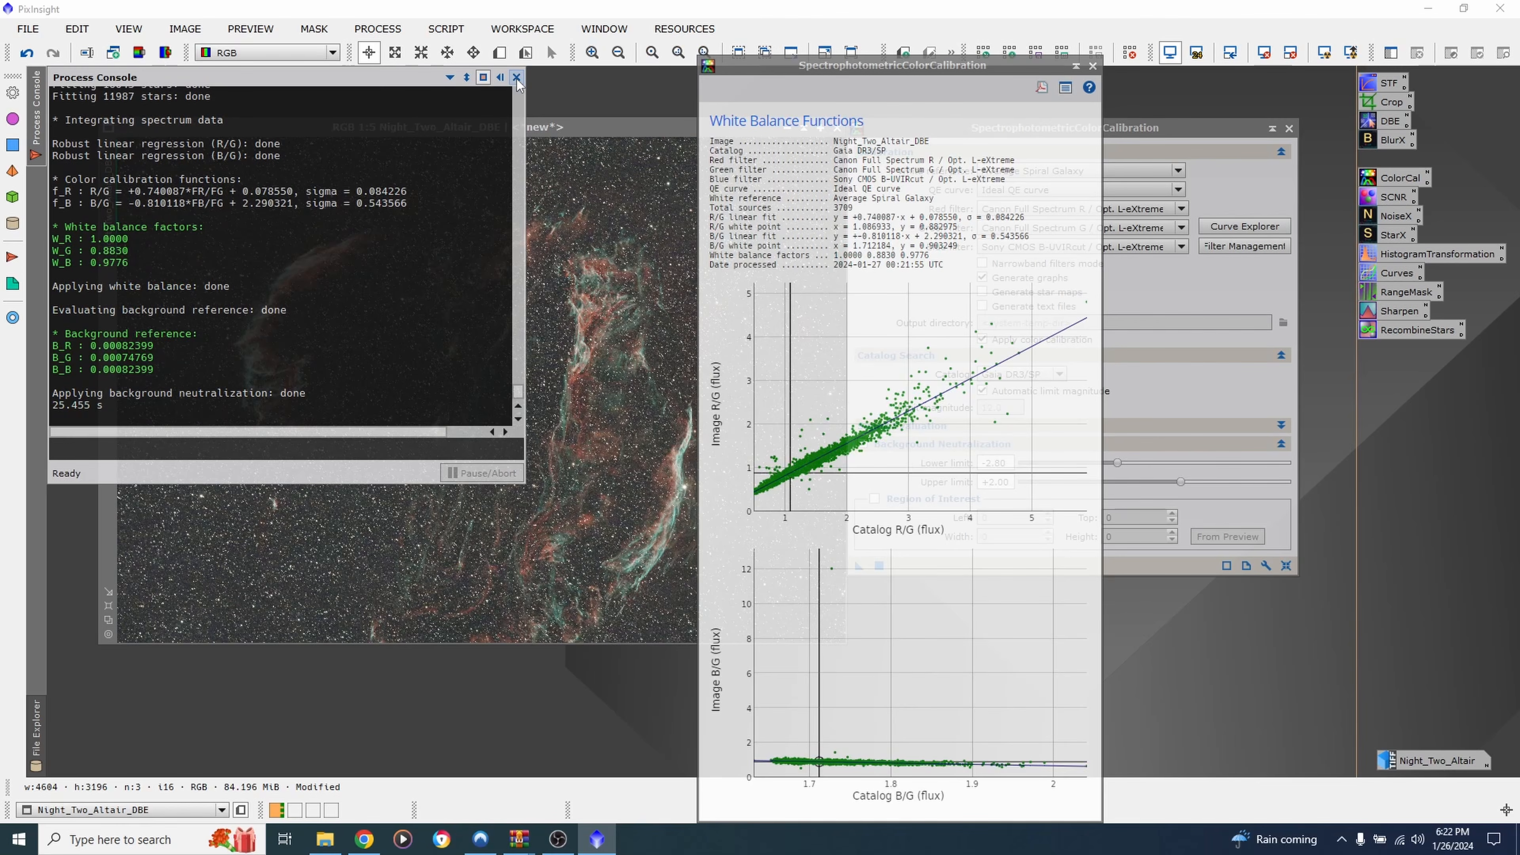
pyautogui.click(517, 78)
pyautogui.click(1095, 65)
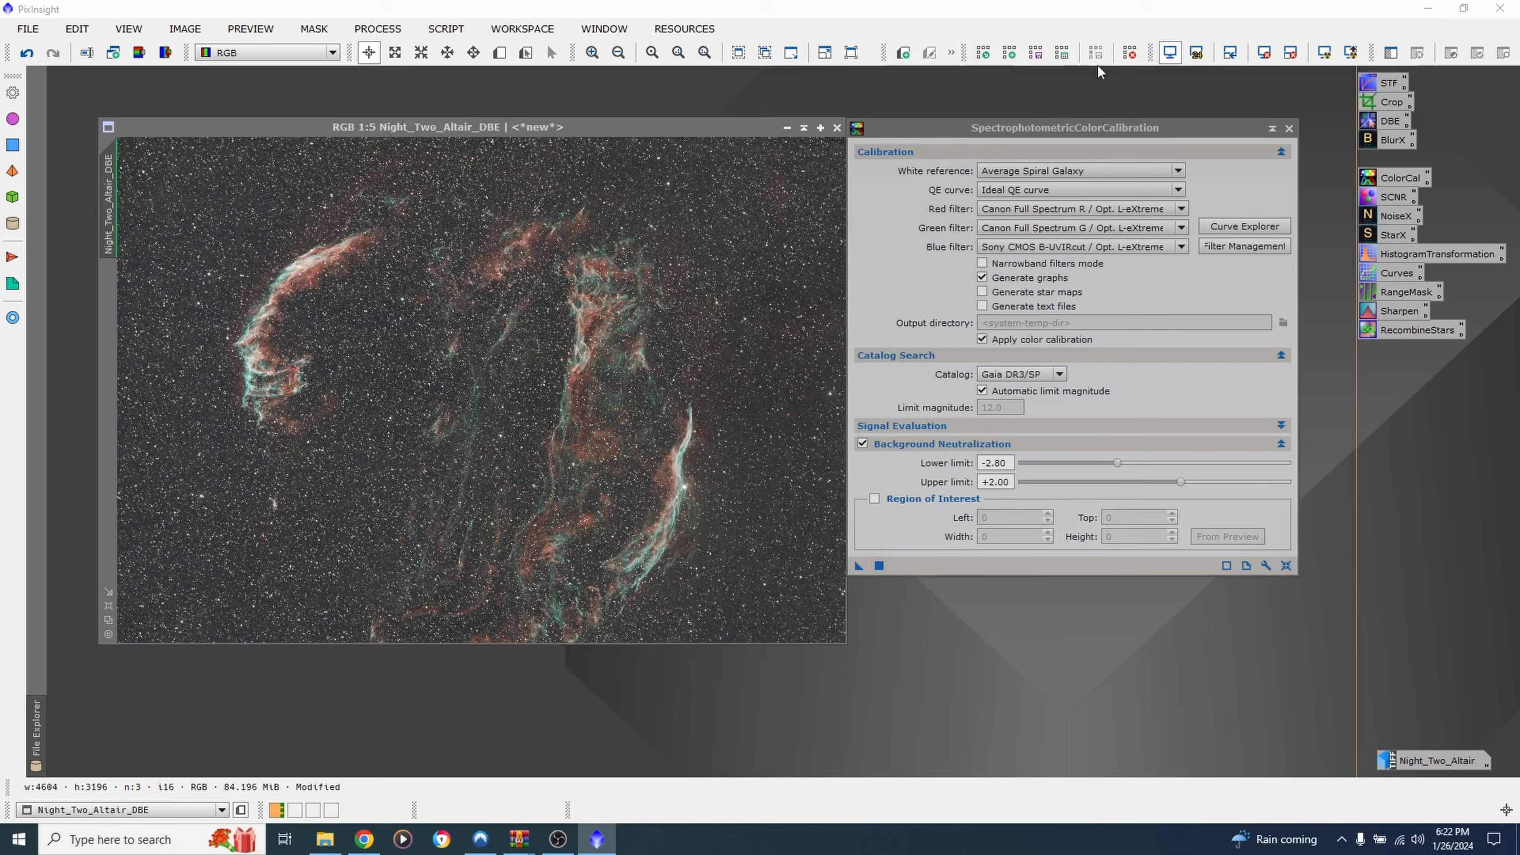
pyautogui.click(1291, 130)
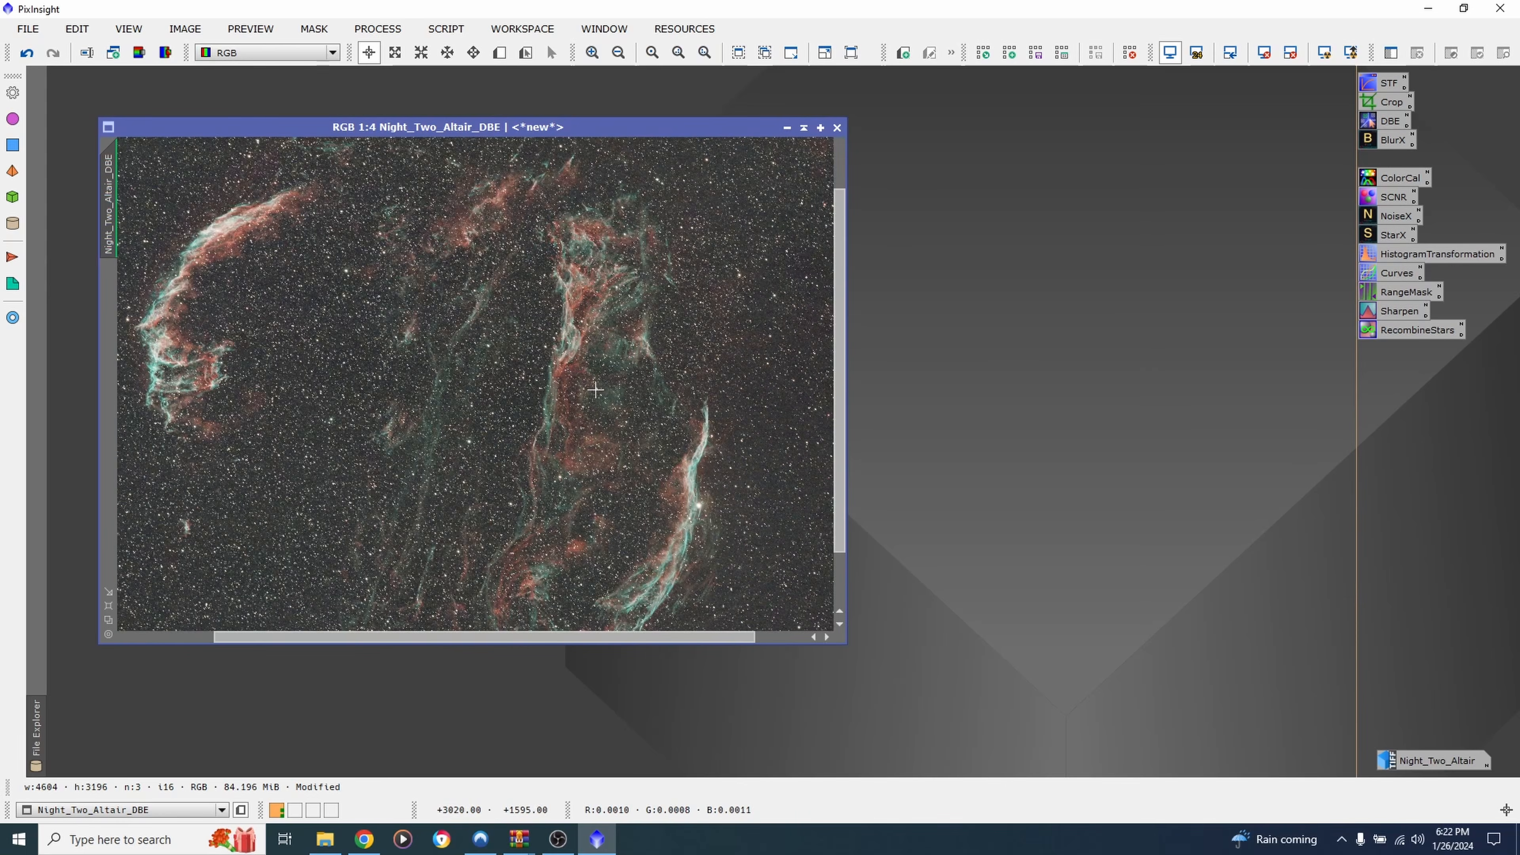
# Compare the nebula and star colors before and after color calibration at closer zoom by undoing and redoing it
pyautogui.scroll(-1, 463, 364)
pyautogui.scroll(3, 463, 364)
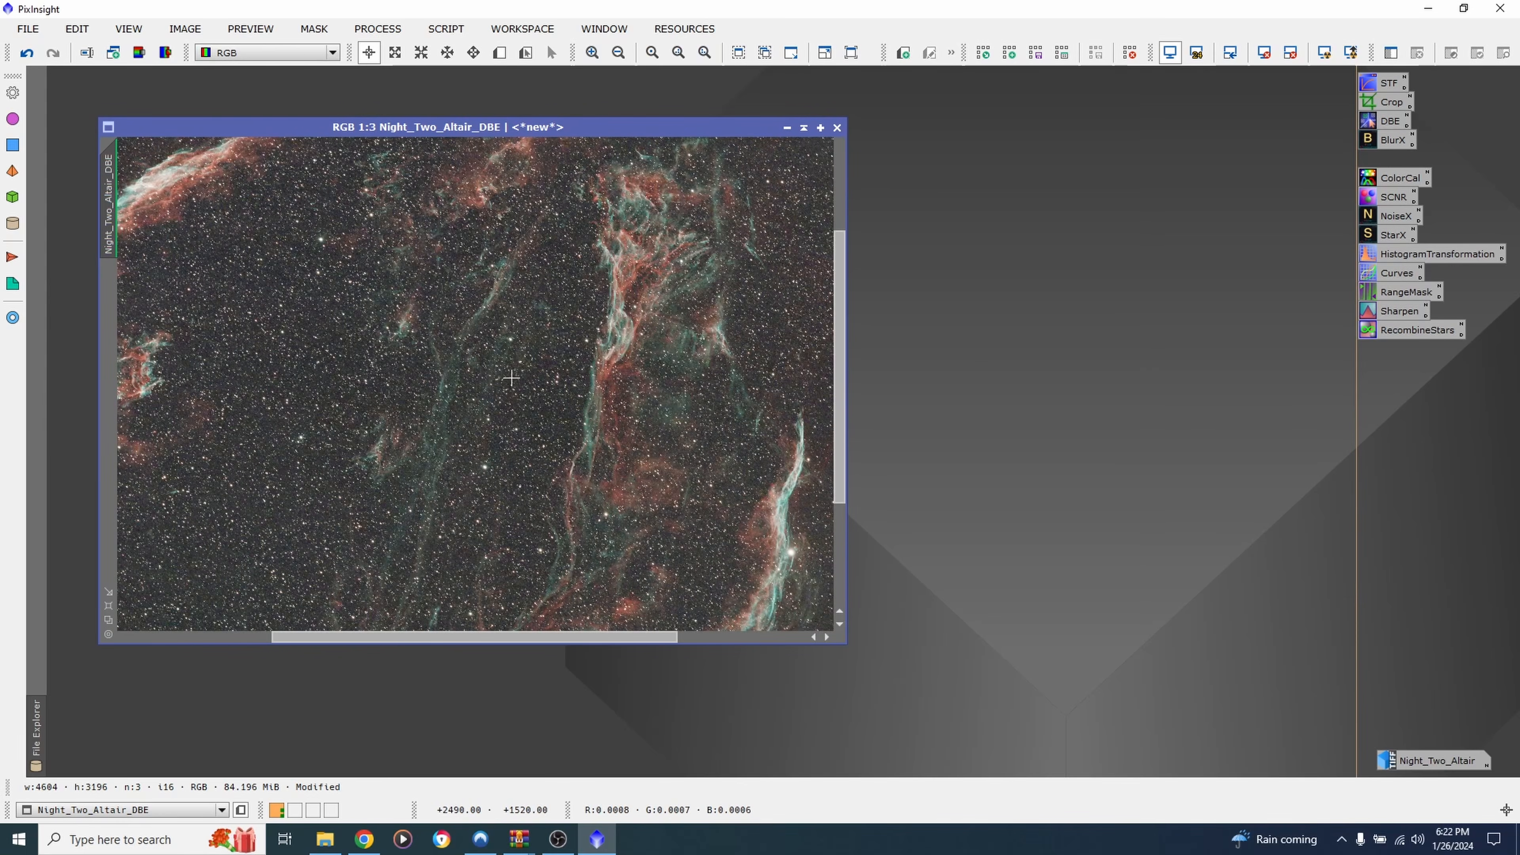
pyautogui.click(24, 52)
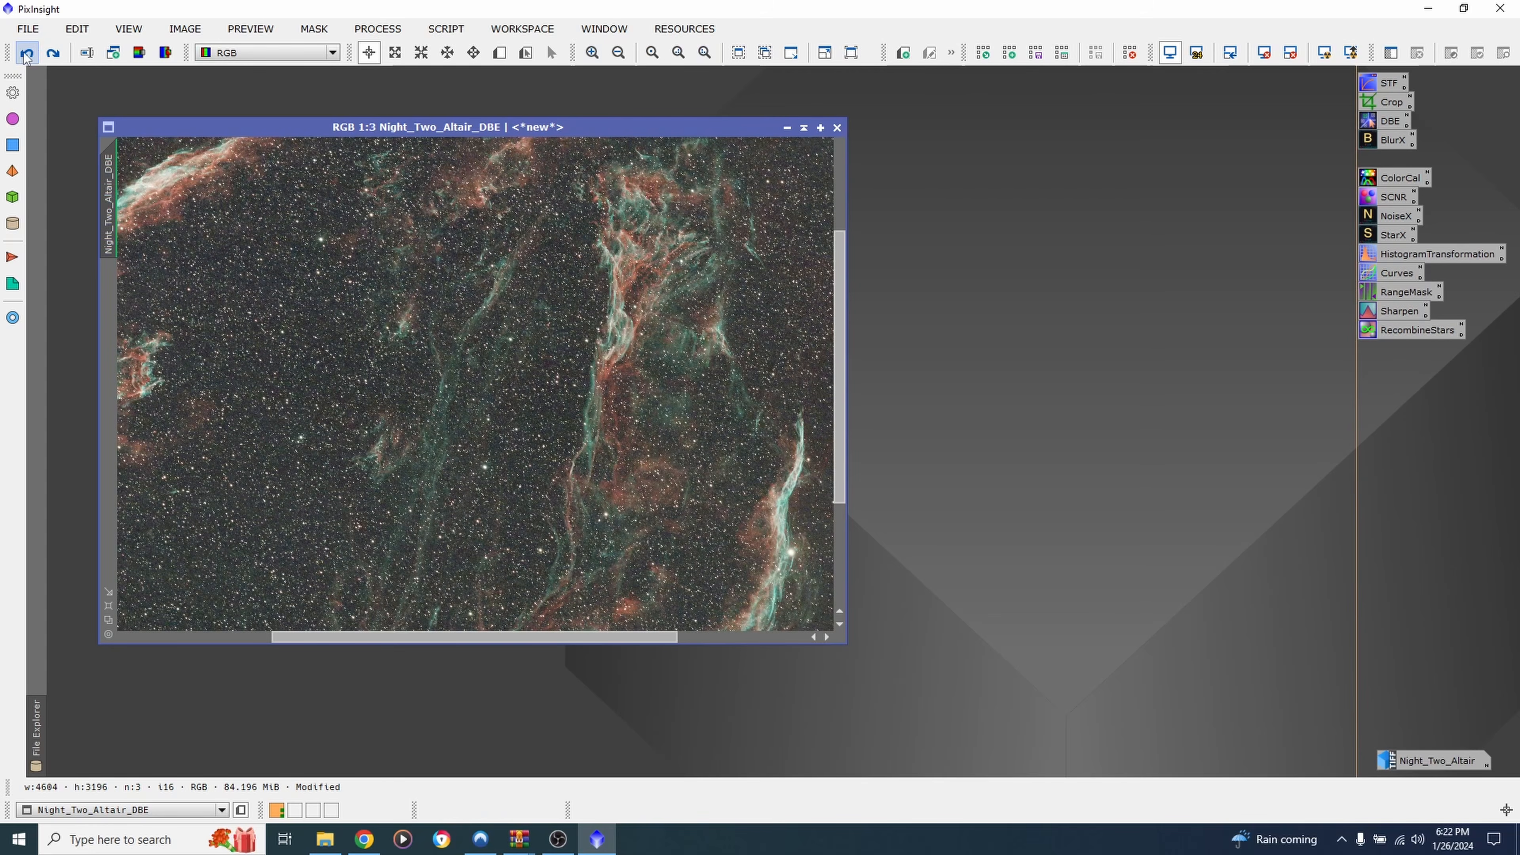
pyautogui.click(53, 55)
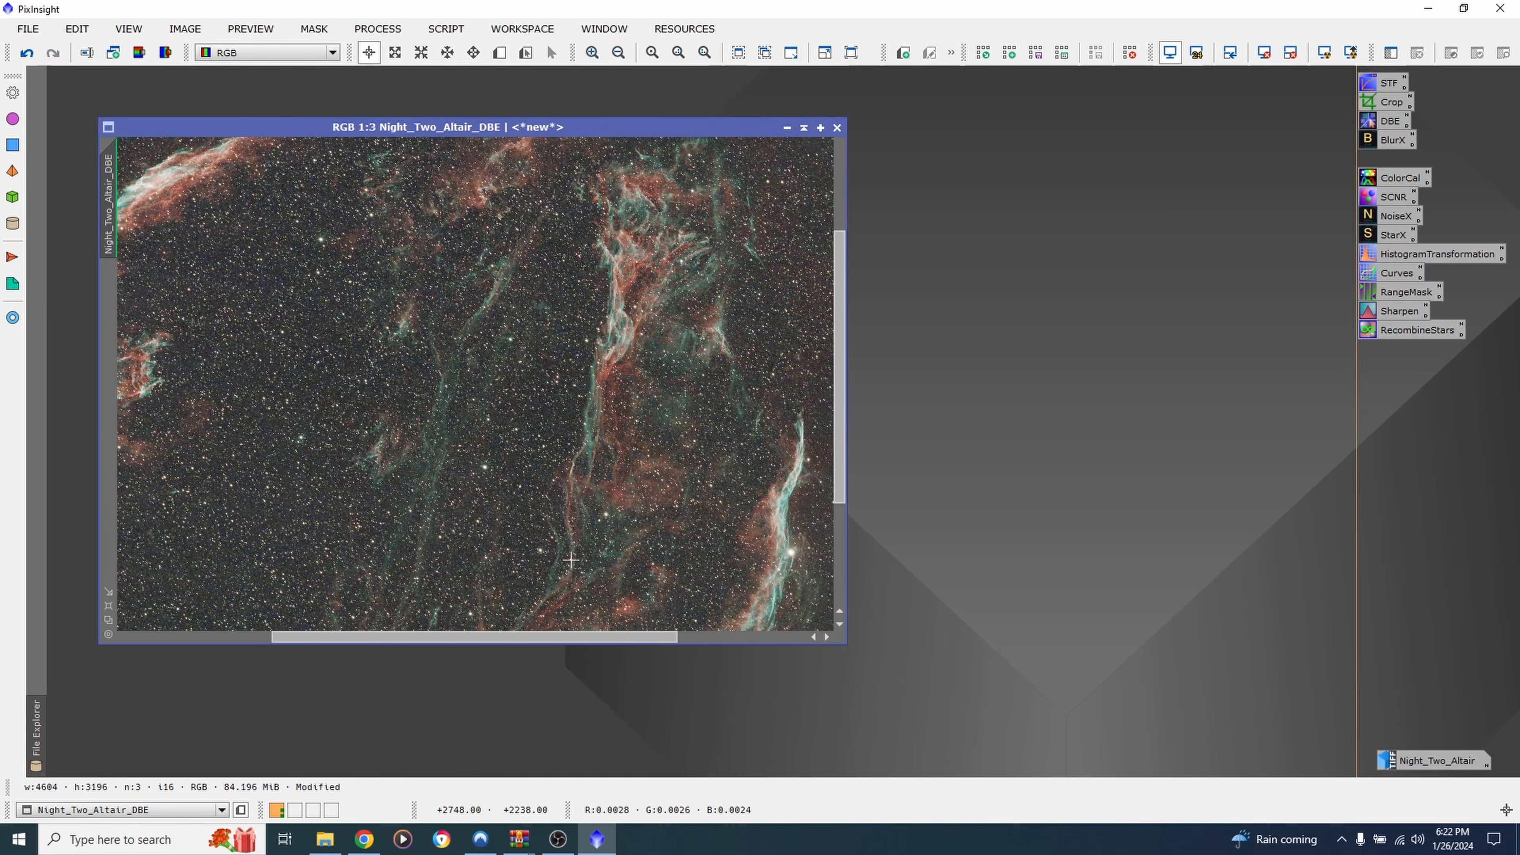
# Apply SCNR to Night_Two_Altair_DBE, removing green with Average Neutral protection at an amount of 0.73, and close the process
pyautogui.scroll(-3, 570, 560)
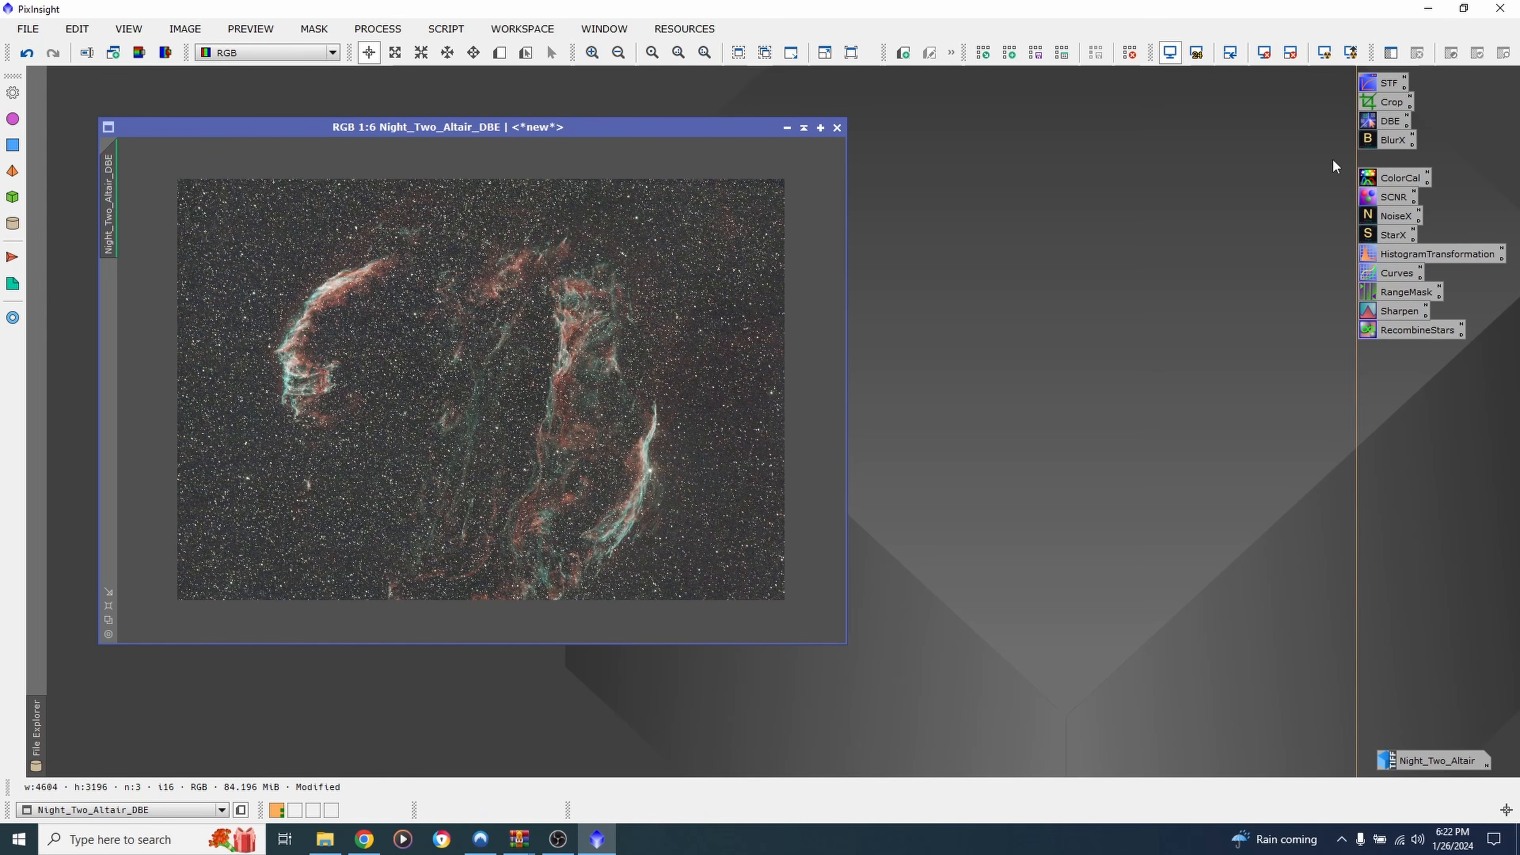
pyautogui.doubleClick(1389, 197)
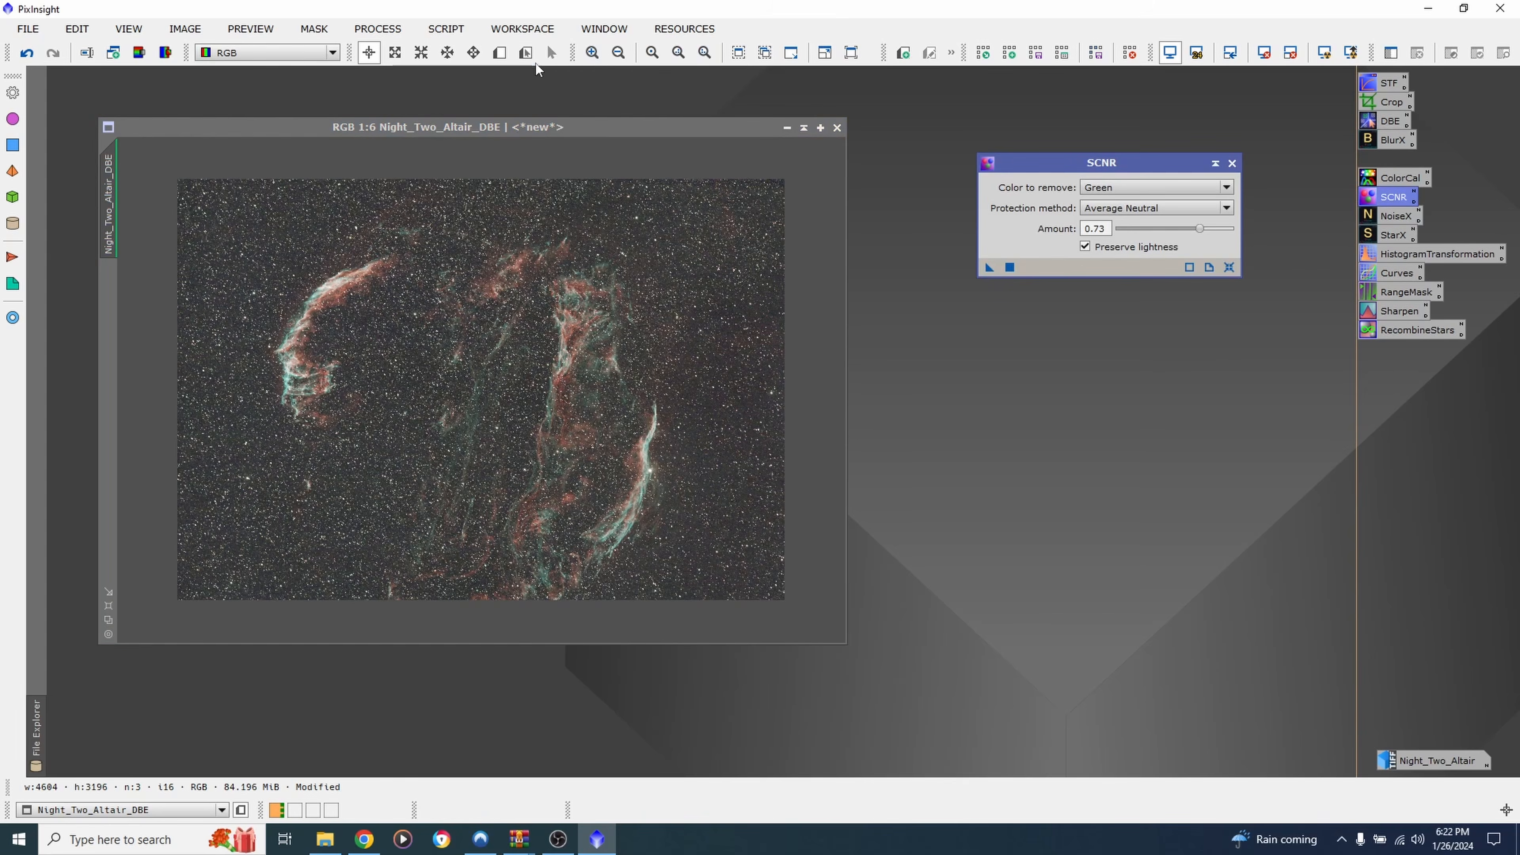
pyautogui.click(395, 33)
pyautogui.moveTo(441, 22)
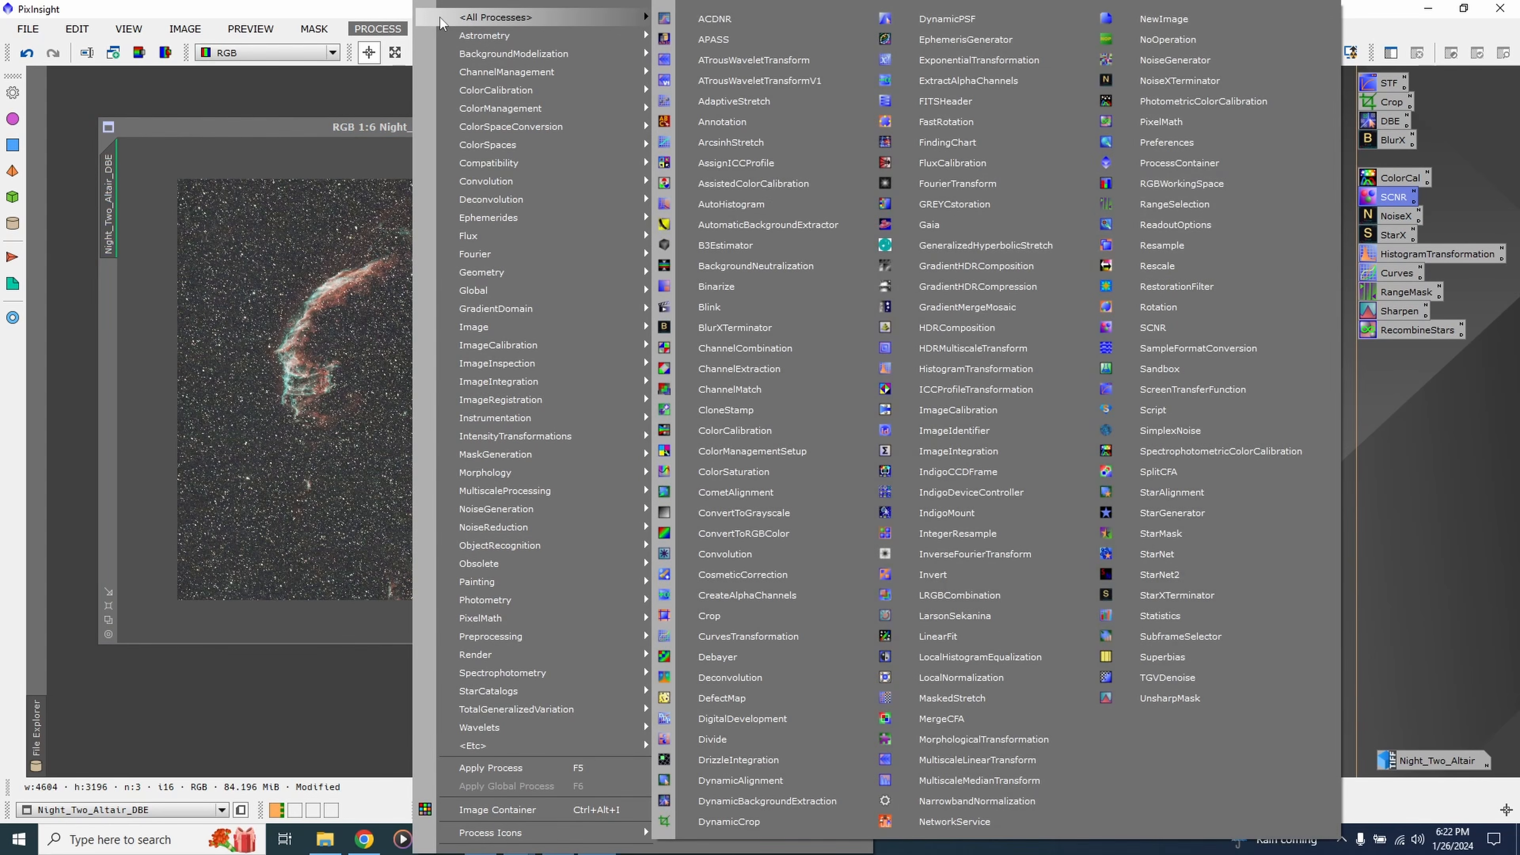
pyautogui.click(261, 3)
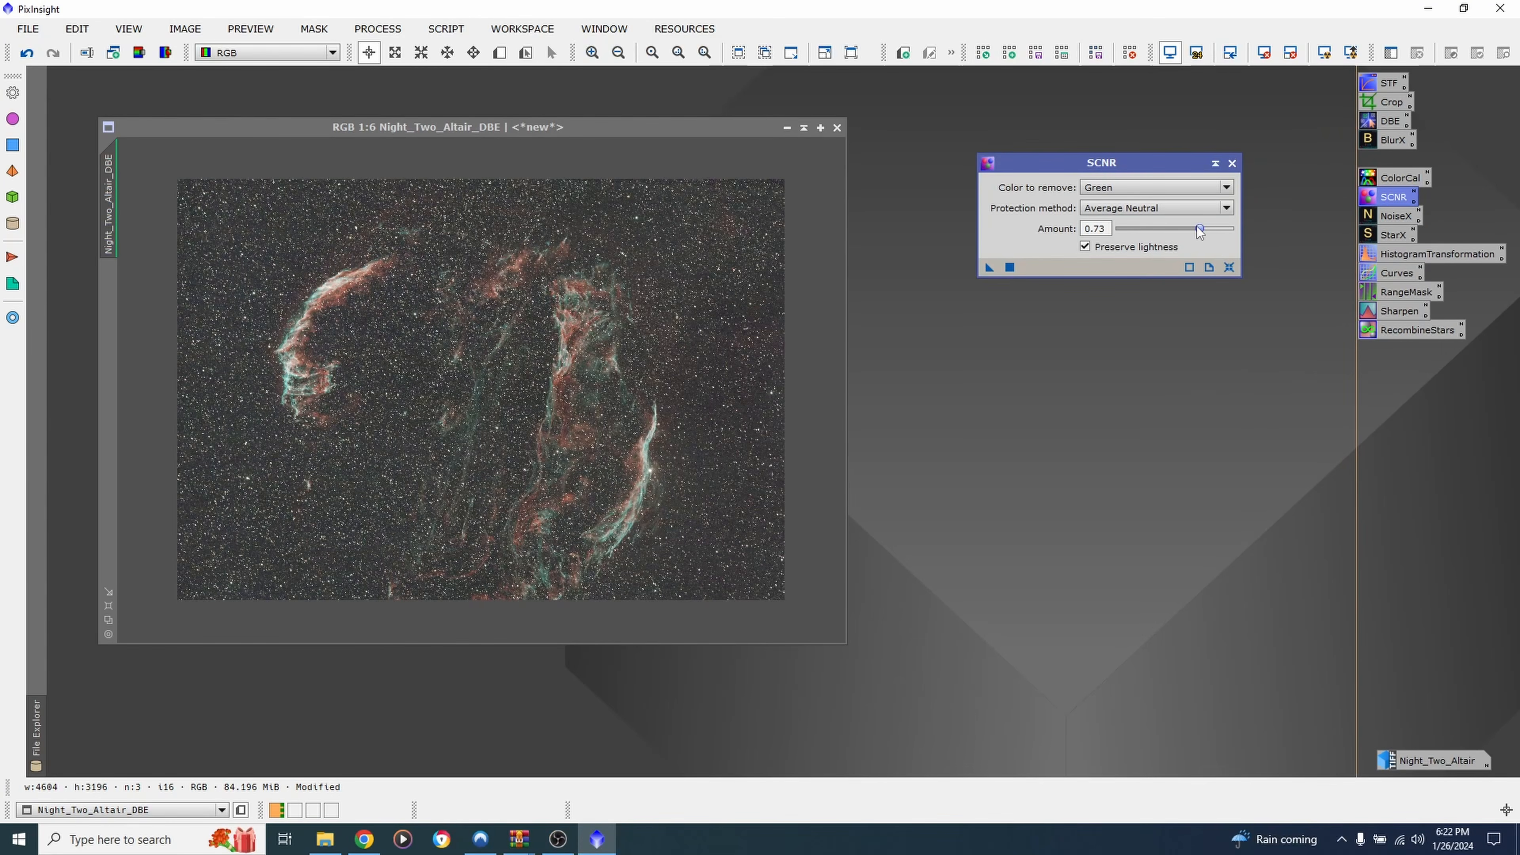
pyautogui.moveTo(988, 270); pyautogui.dragTo(447, 414)
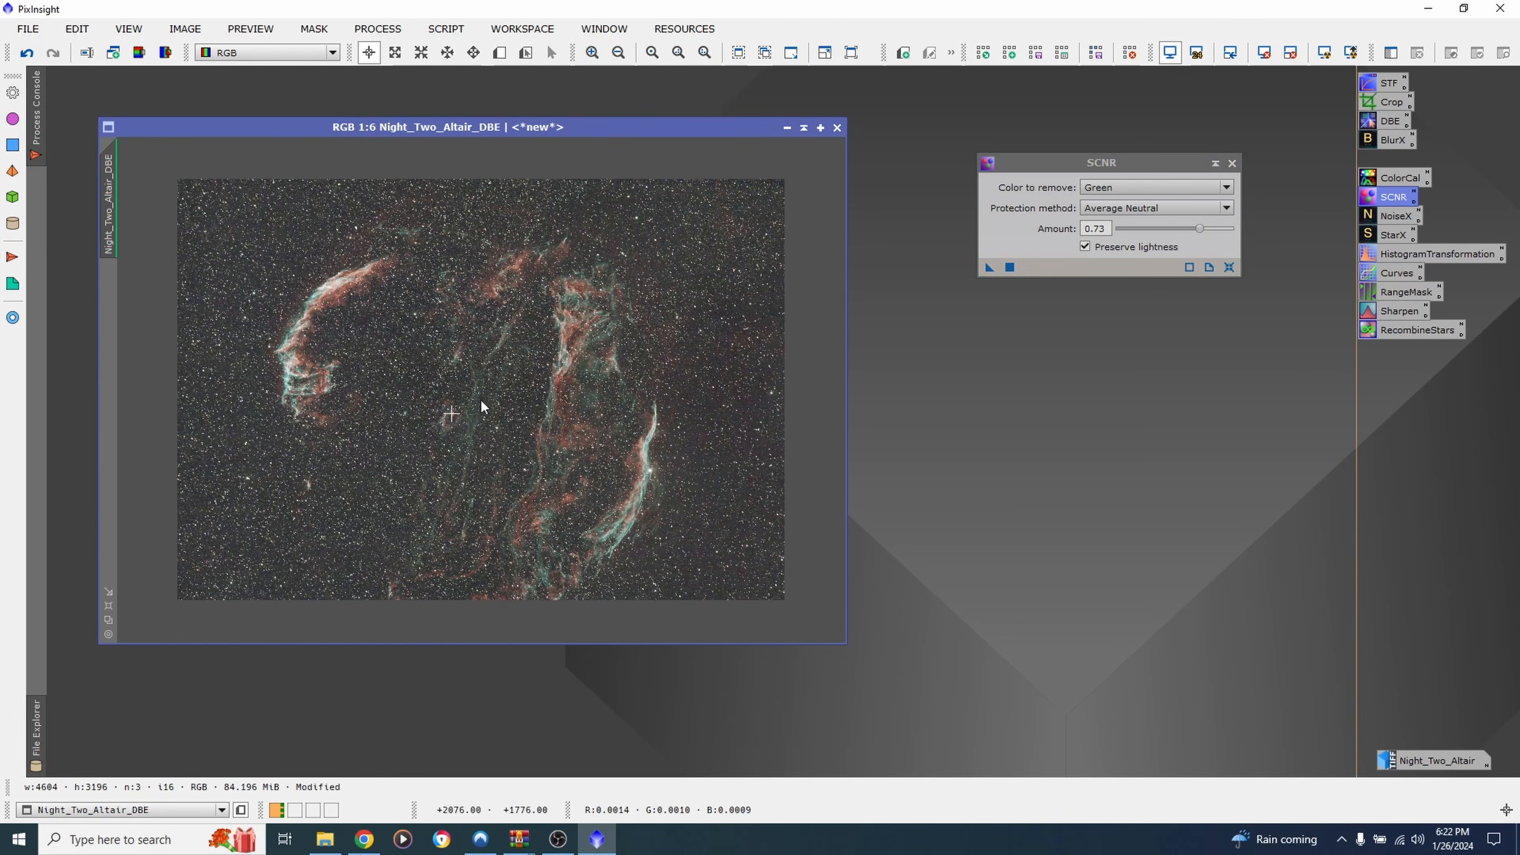
pyautogui.click(1231, 163)
# Examine the nebula filaments and star colors up close and across the whole frame after the green removal
pyautogui.scroll(6, 483, 379)
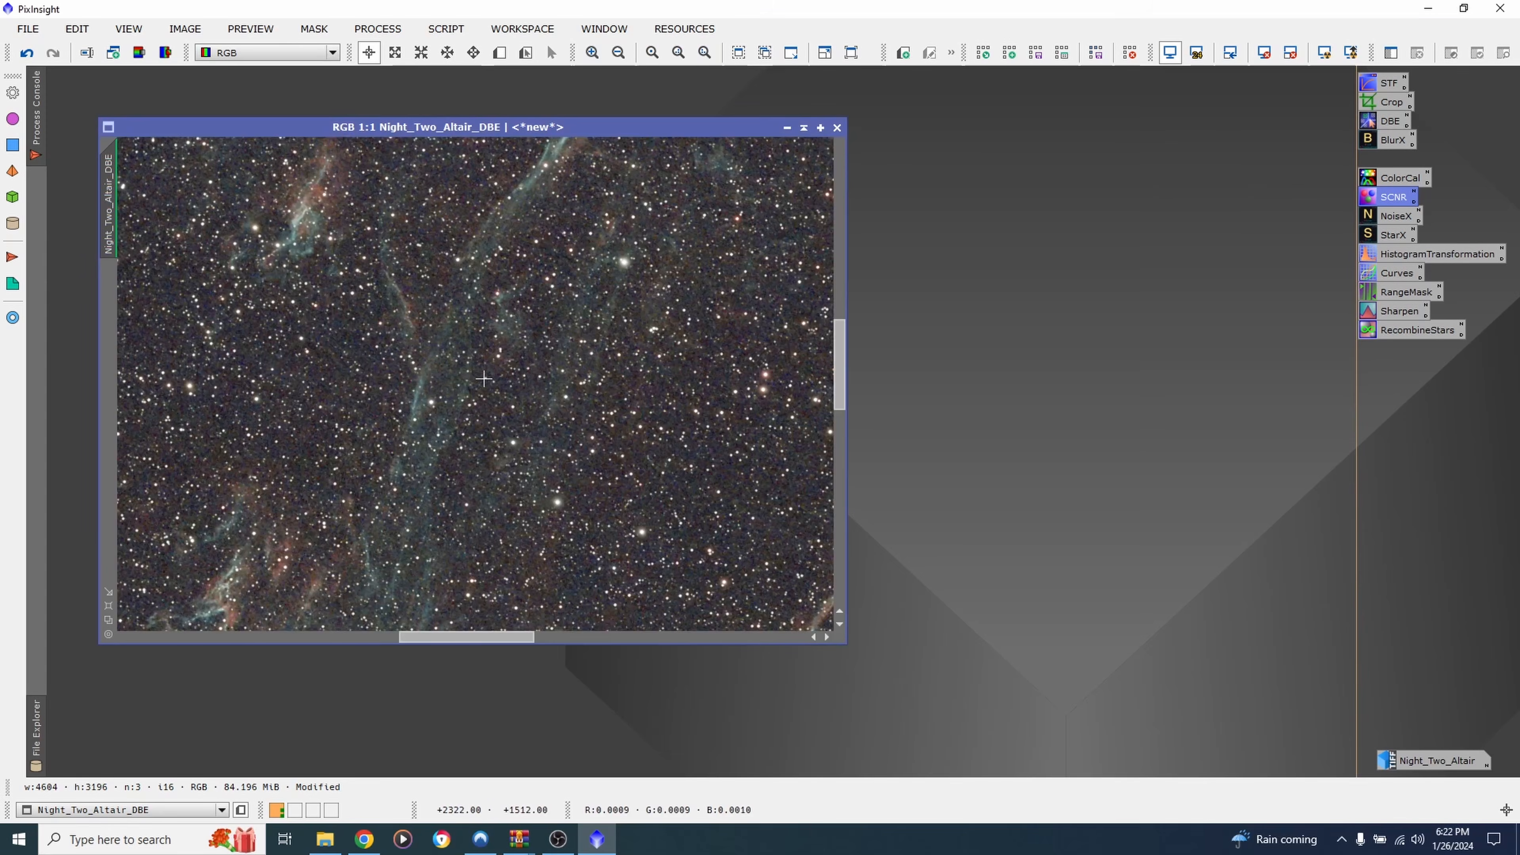
pyautogui.scroll(-1, 484, 378)
pyautogui.scroll(-4, 484, 378)
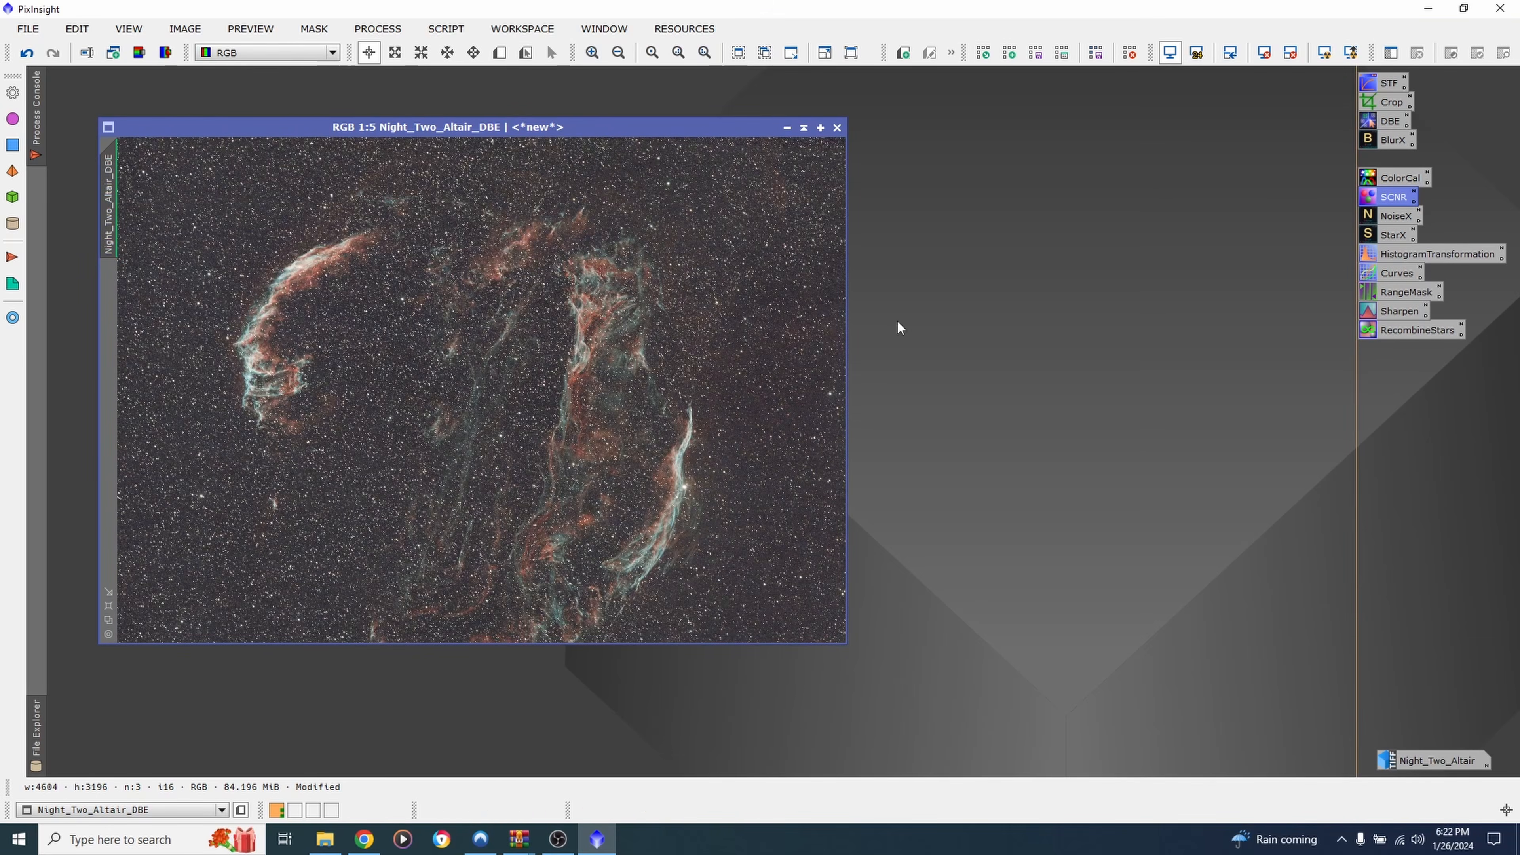
pyautogui.scroll(4, 546, 453)
pyautogui.scroll(-3, 545, 453)
pyautogui.scroll(4, 545, 453)
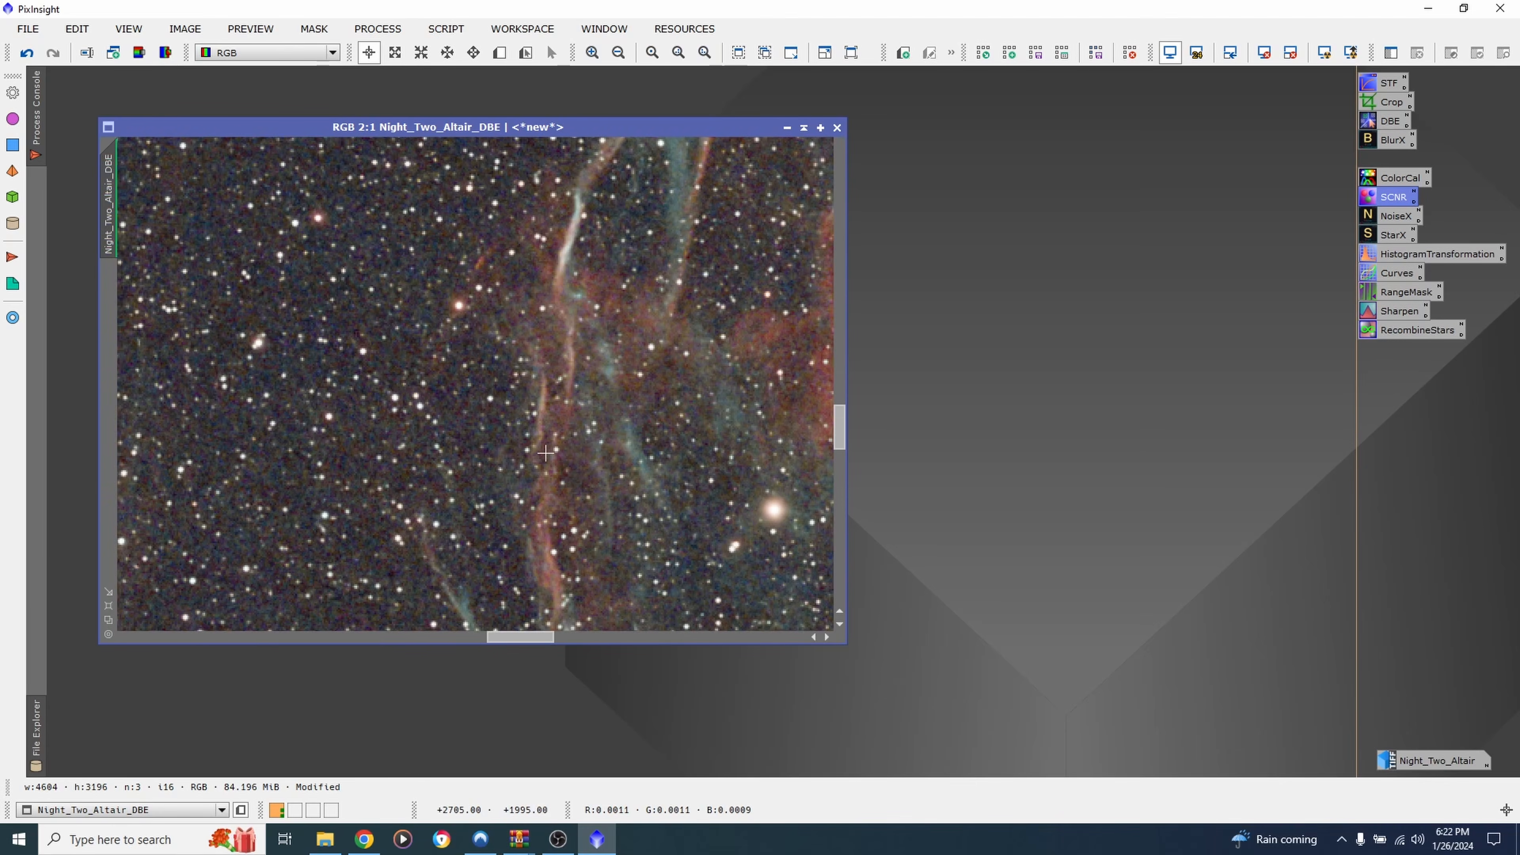
pyautogui.scroll(-5, 545, 453)
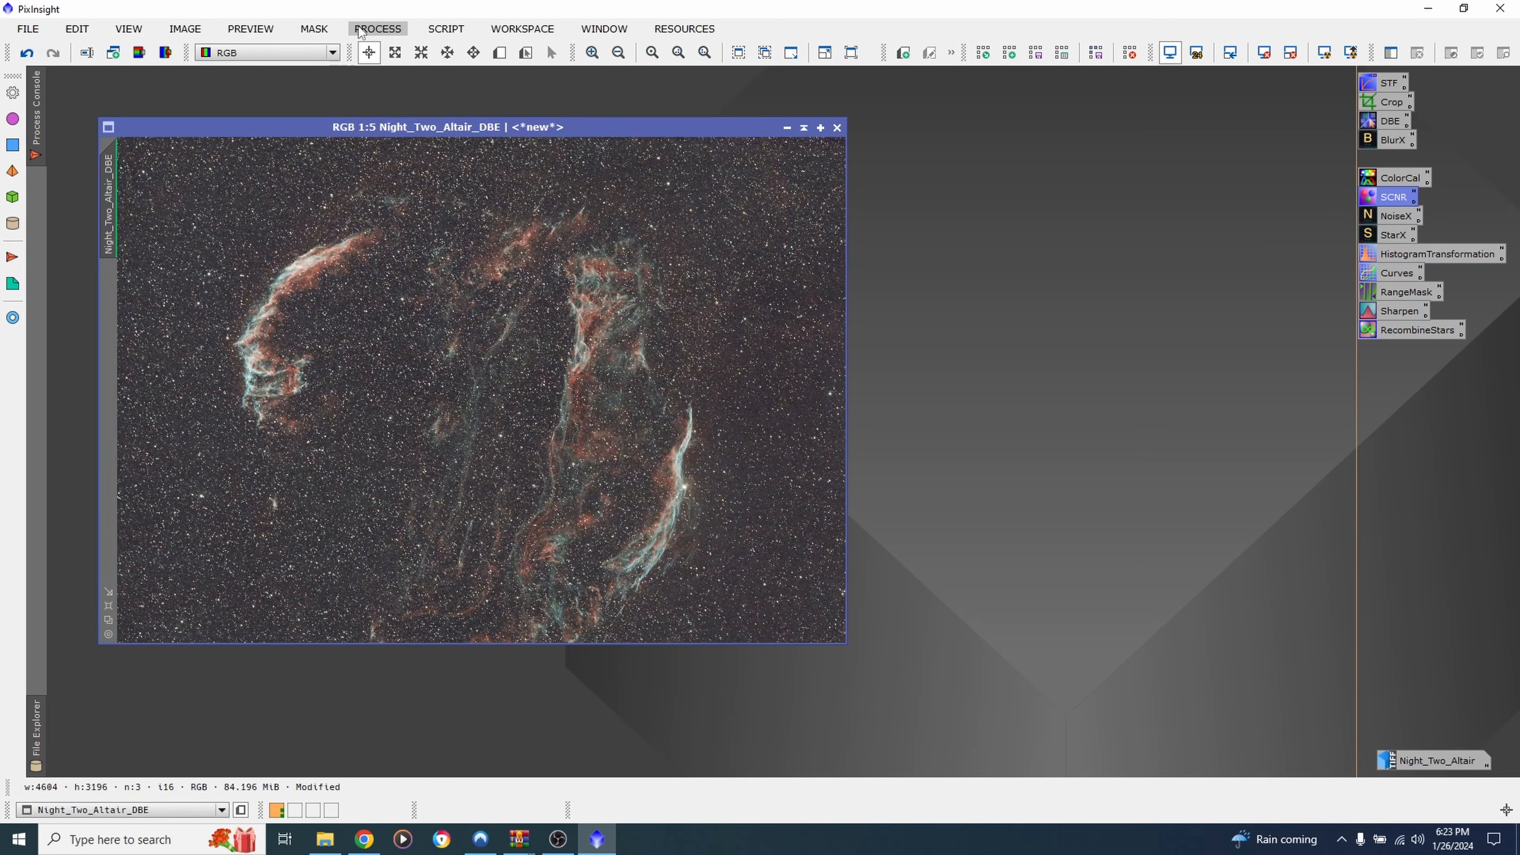
# Apply NoiseXTerminator to Night_Two_Altair_DBE with Denoise set to 0.74 and Detail at 0.15
pyautogui.click(377, 29)
pyautogui.moveTo(497, 17)
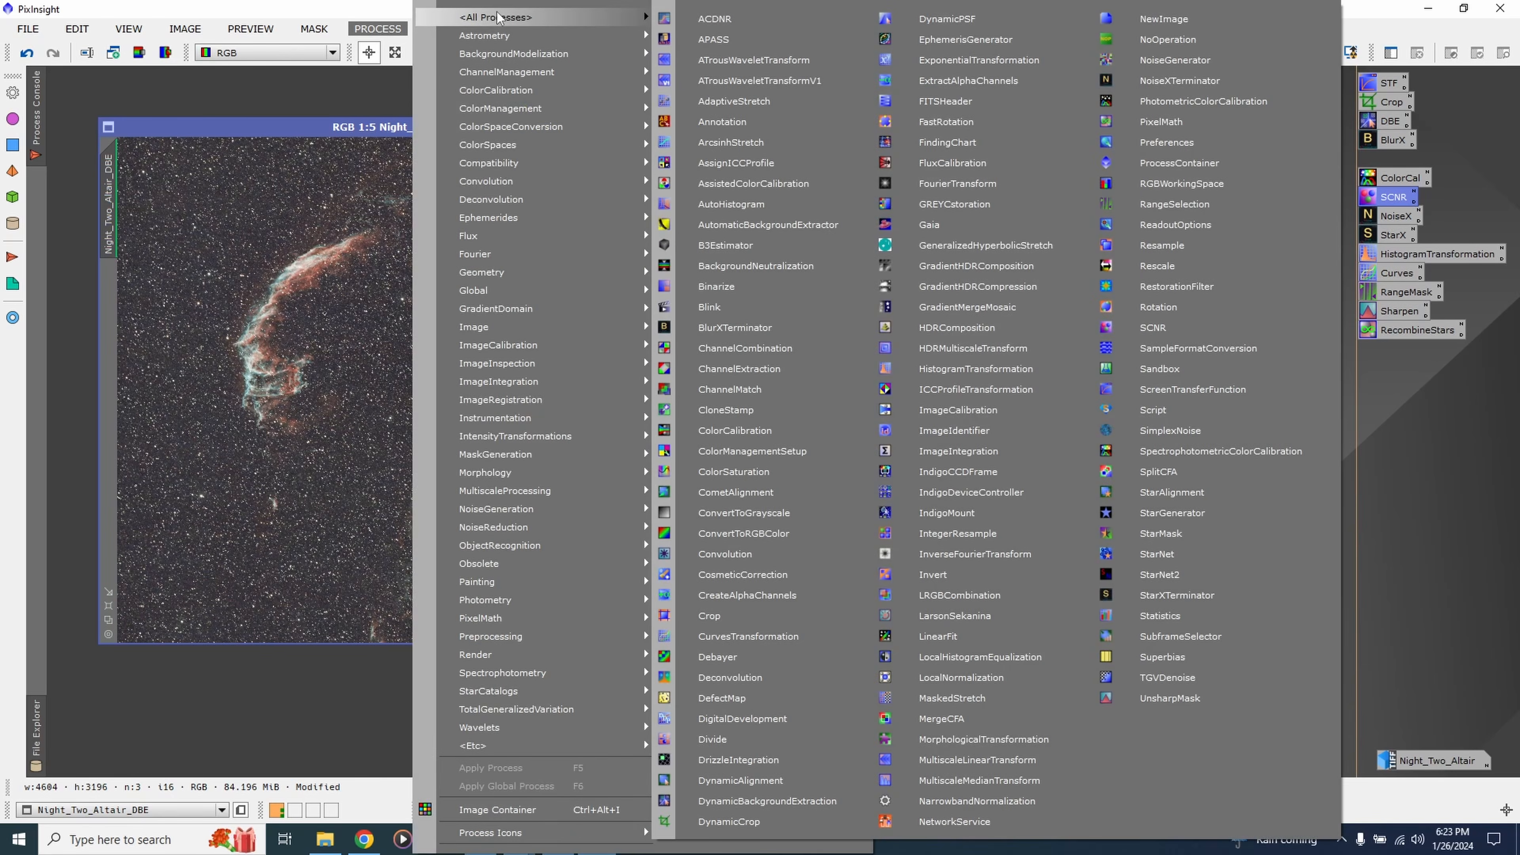
pyautogui.click(243, 6)
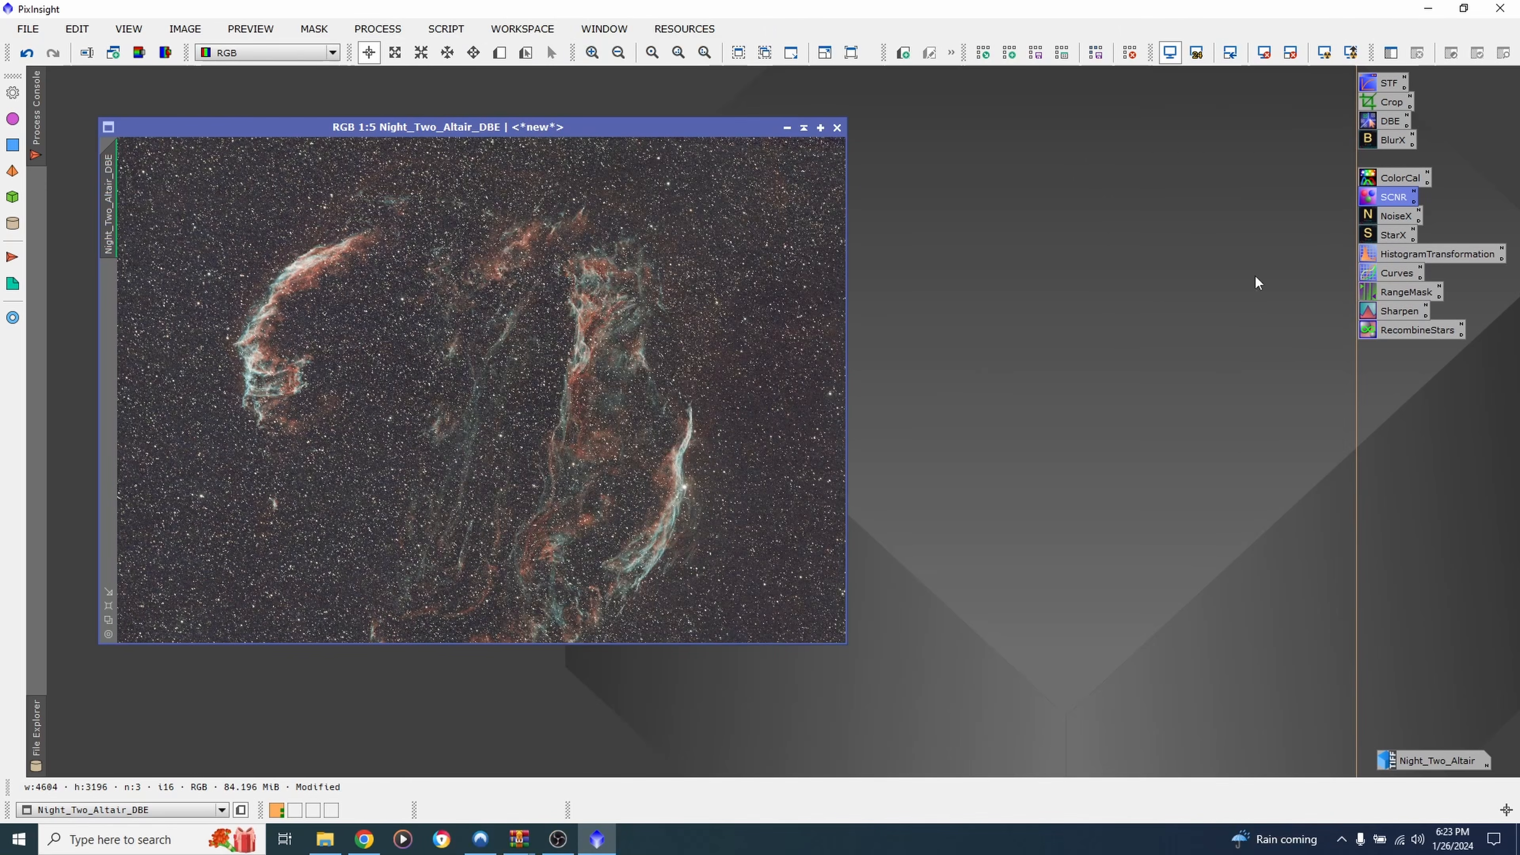
pyautogui.doubleClick(1390, 214)
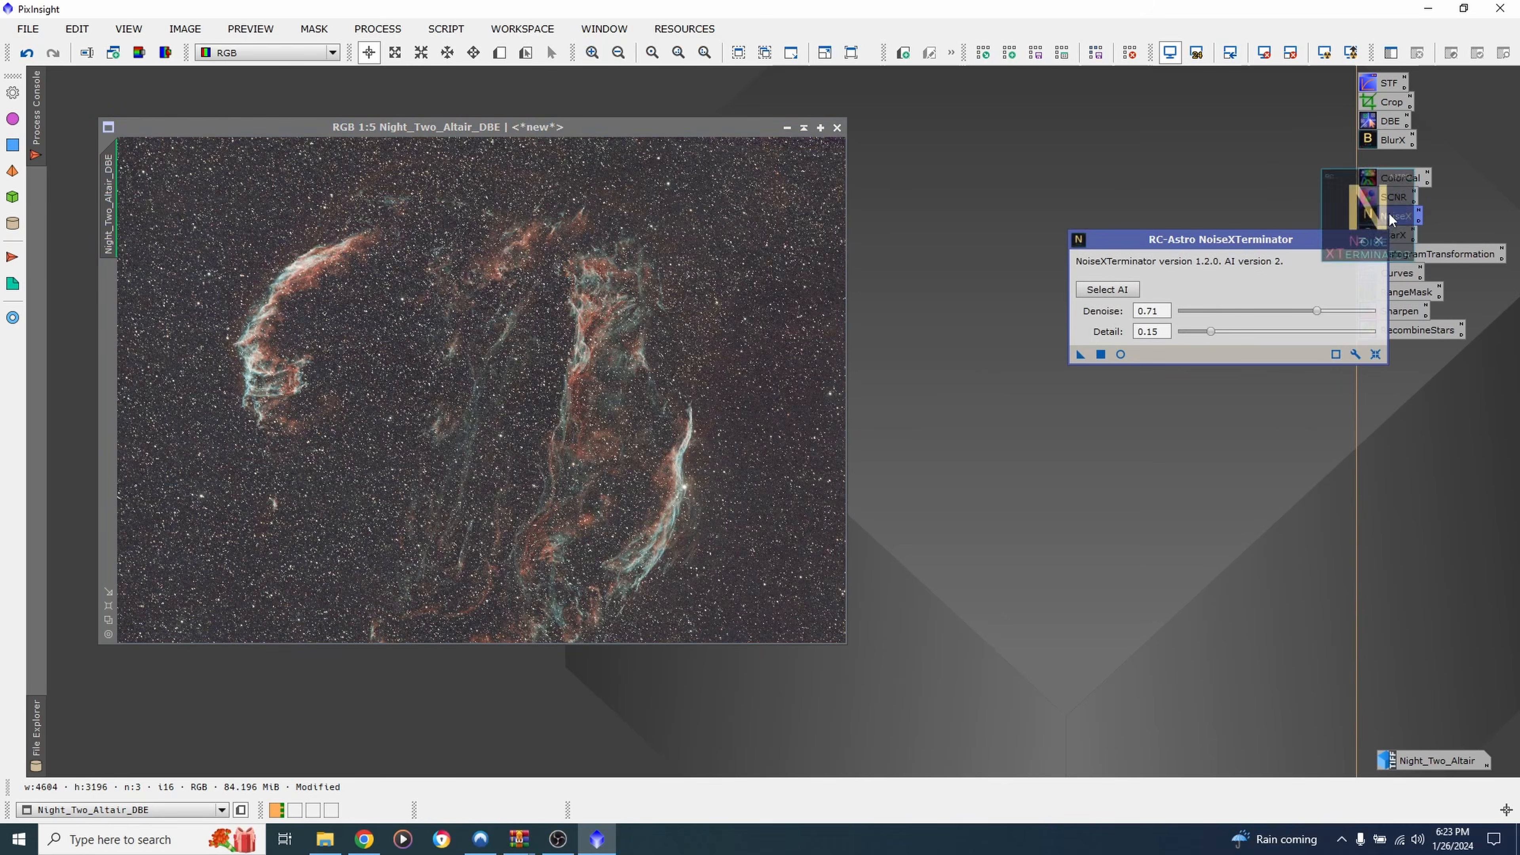
pyautogui.moveTo(1316, 311); pyautogui.dragTo(1321, 311)
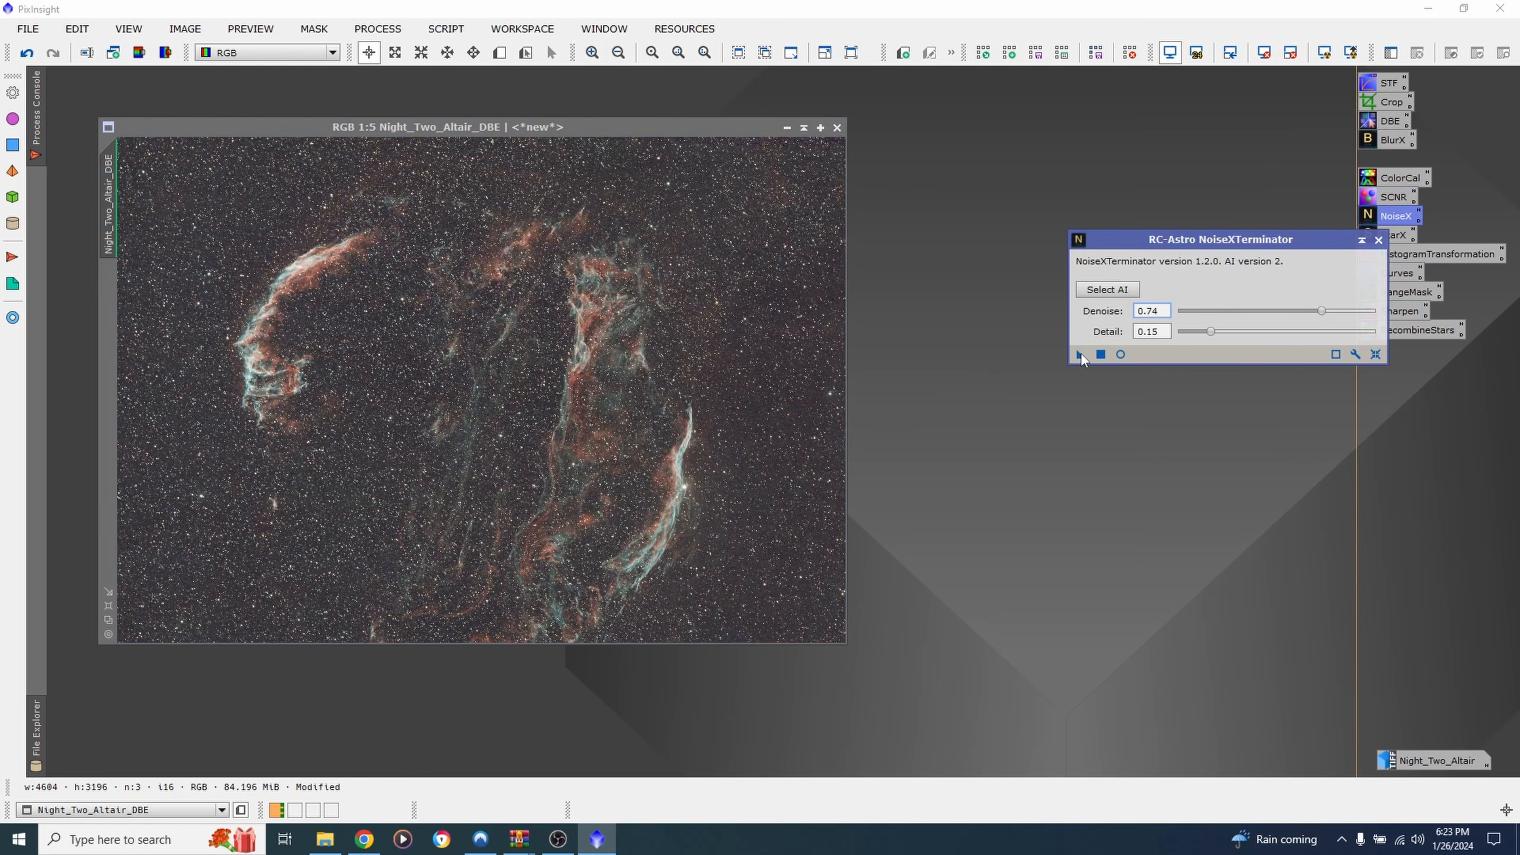
pyautogui.moveTo(1080, 355); pyautogui.dragTo(449, 356)
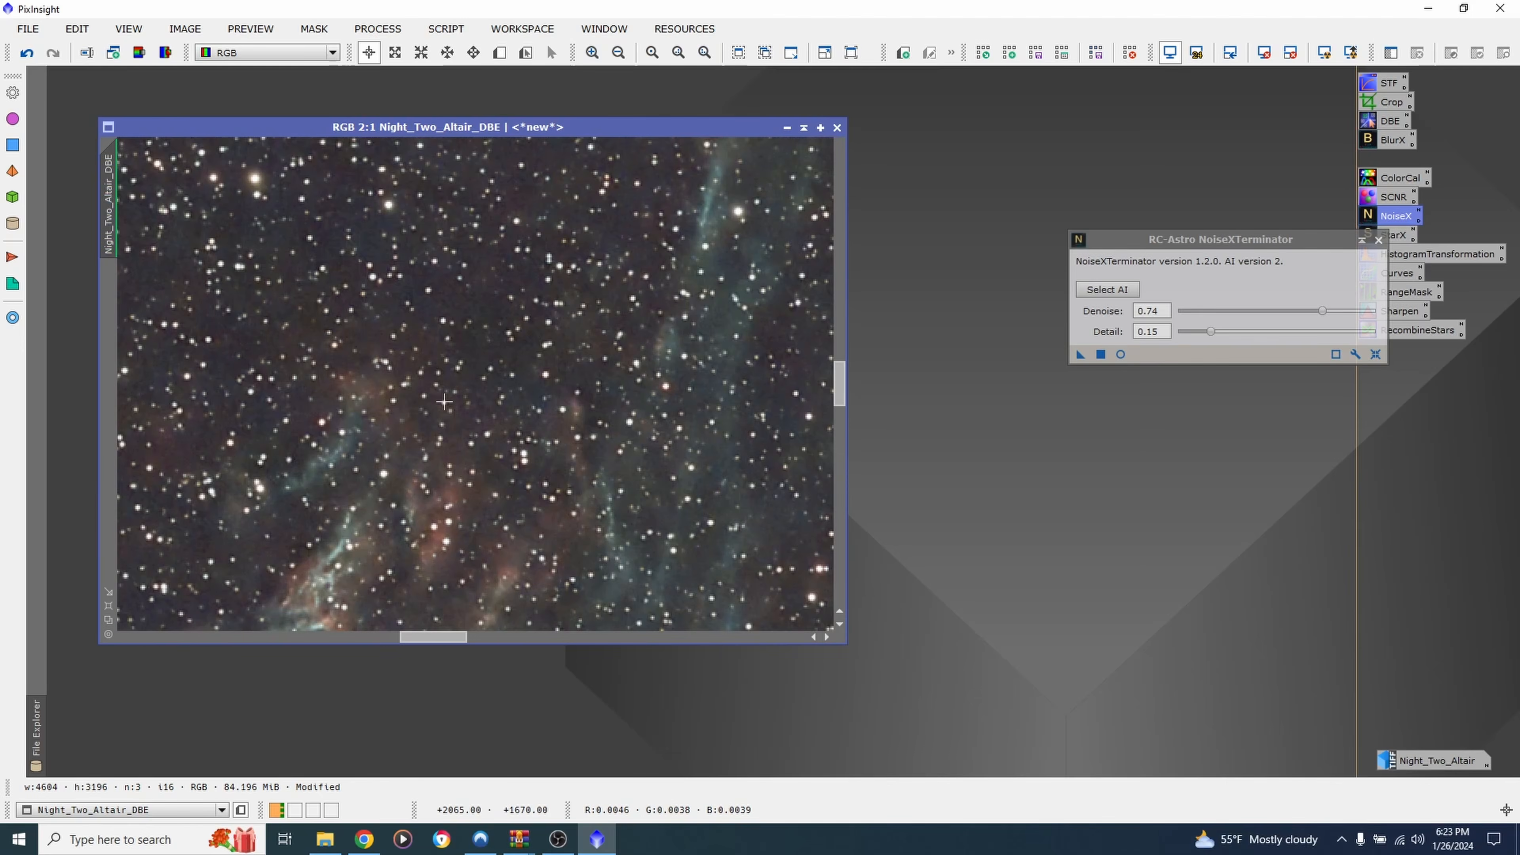
# Compare the image before and after noise reduction, keep the denoised version, and close NoiseXTerminator
pyautogui.scroll(-1, 444, 402)
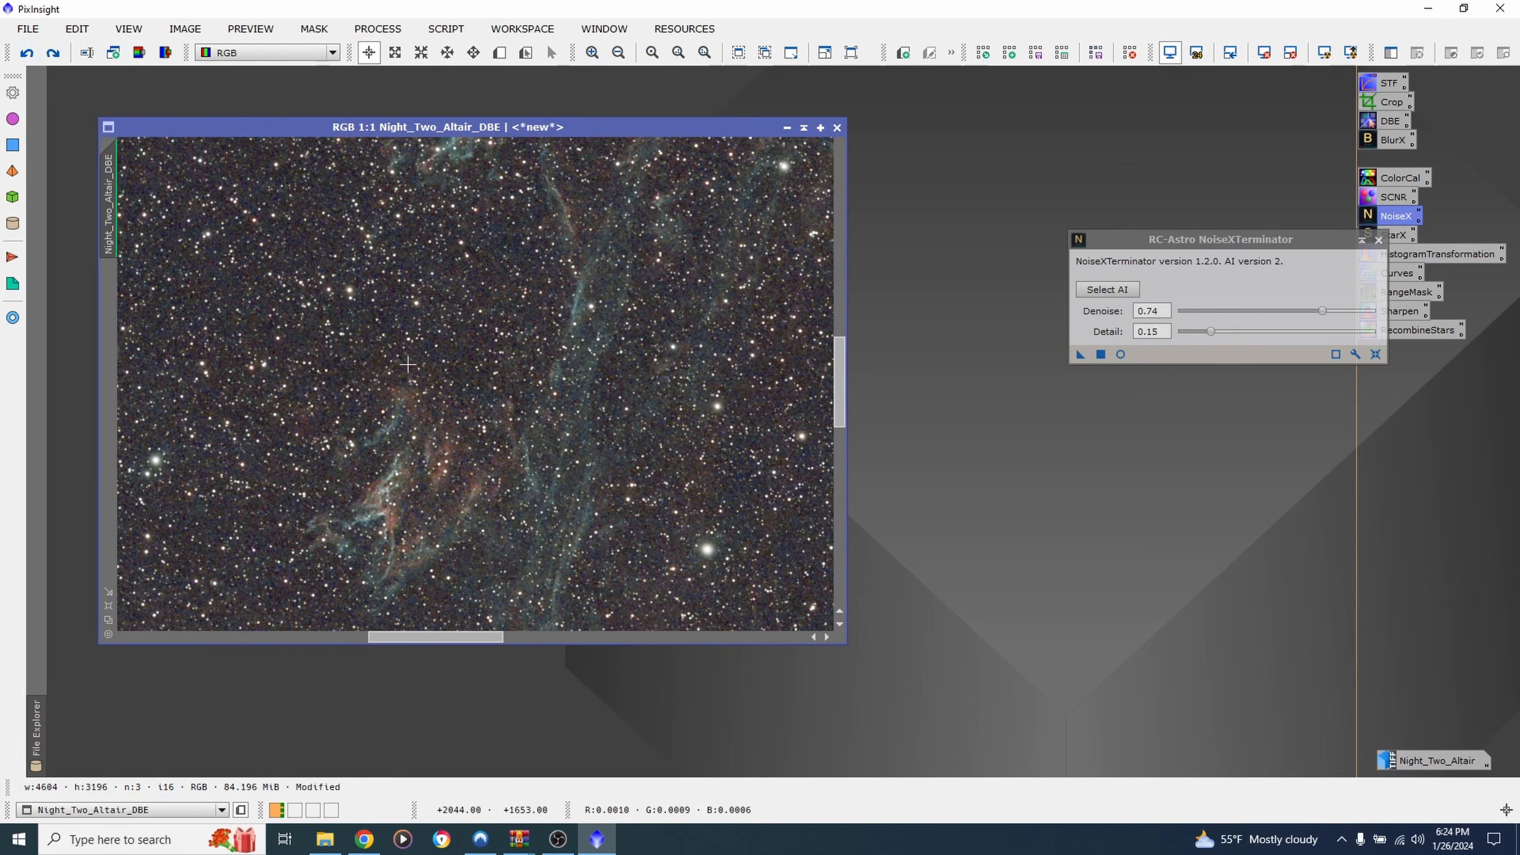
pyautogui.click(54, 54)
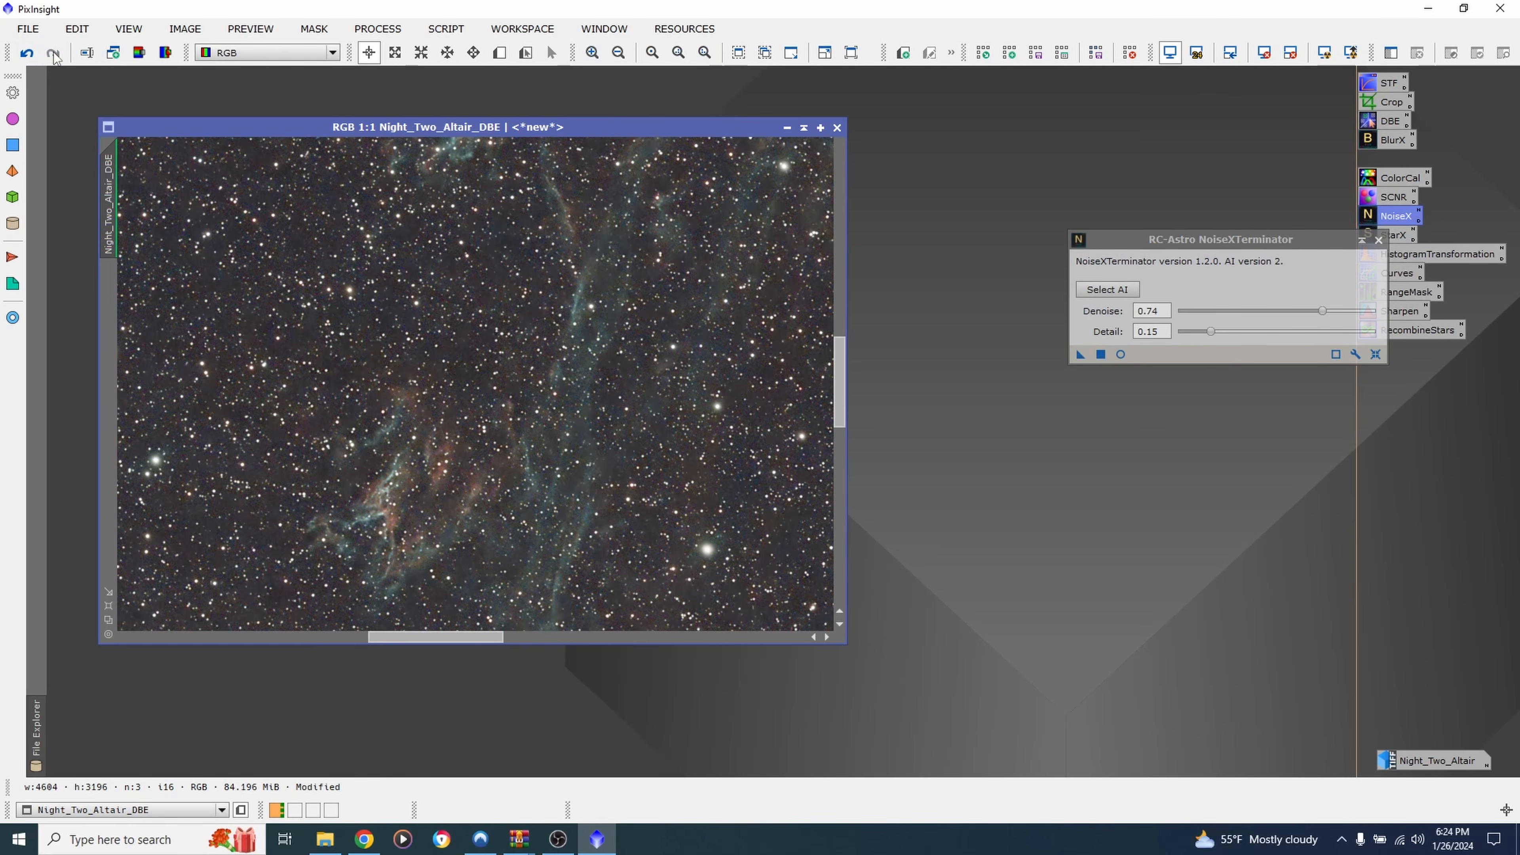
pyautogui.scroll(-3, 618, 356)
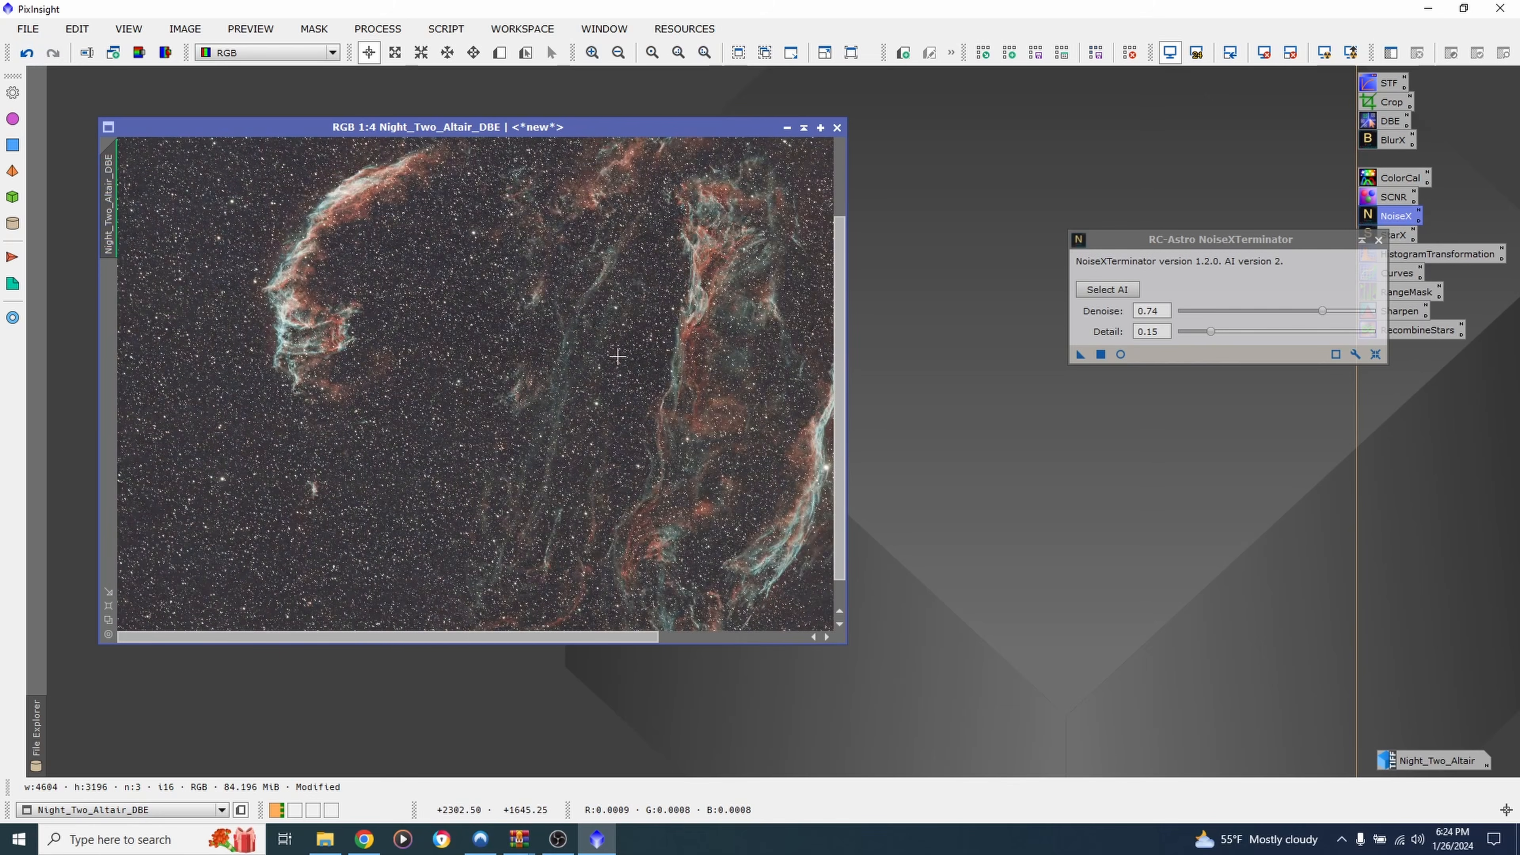
pyautogui.scroll(-2, 618, 356)
pyautogui.click(1378, 240)
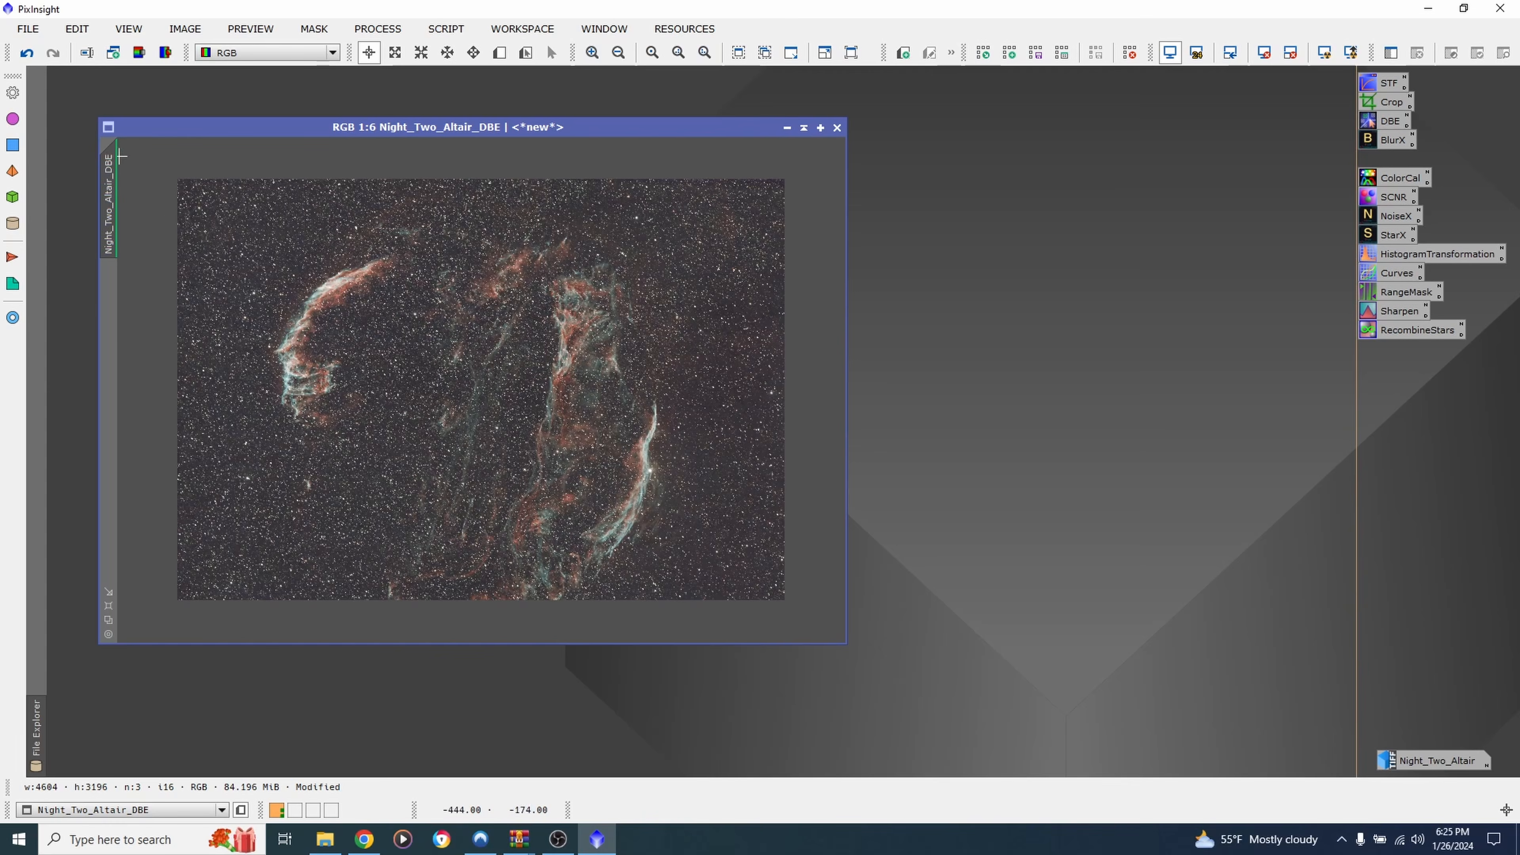
# Clone Night_Two_Altair_DBE, minimize the original beside the stored Night_Two_Altair image, and reposition the clone in the workspace
pyautogui.moveTo(113, 180)
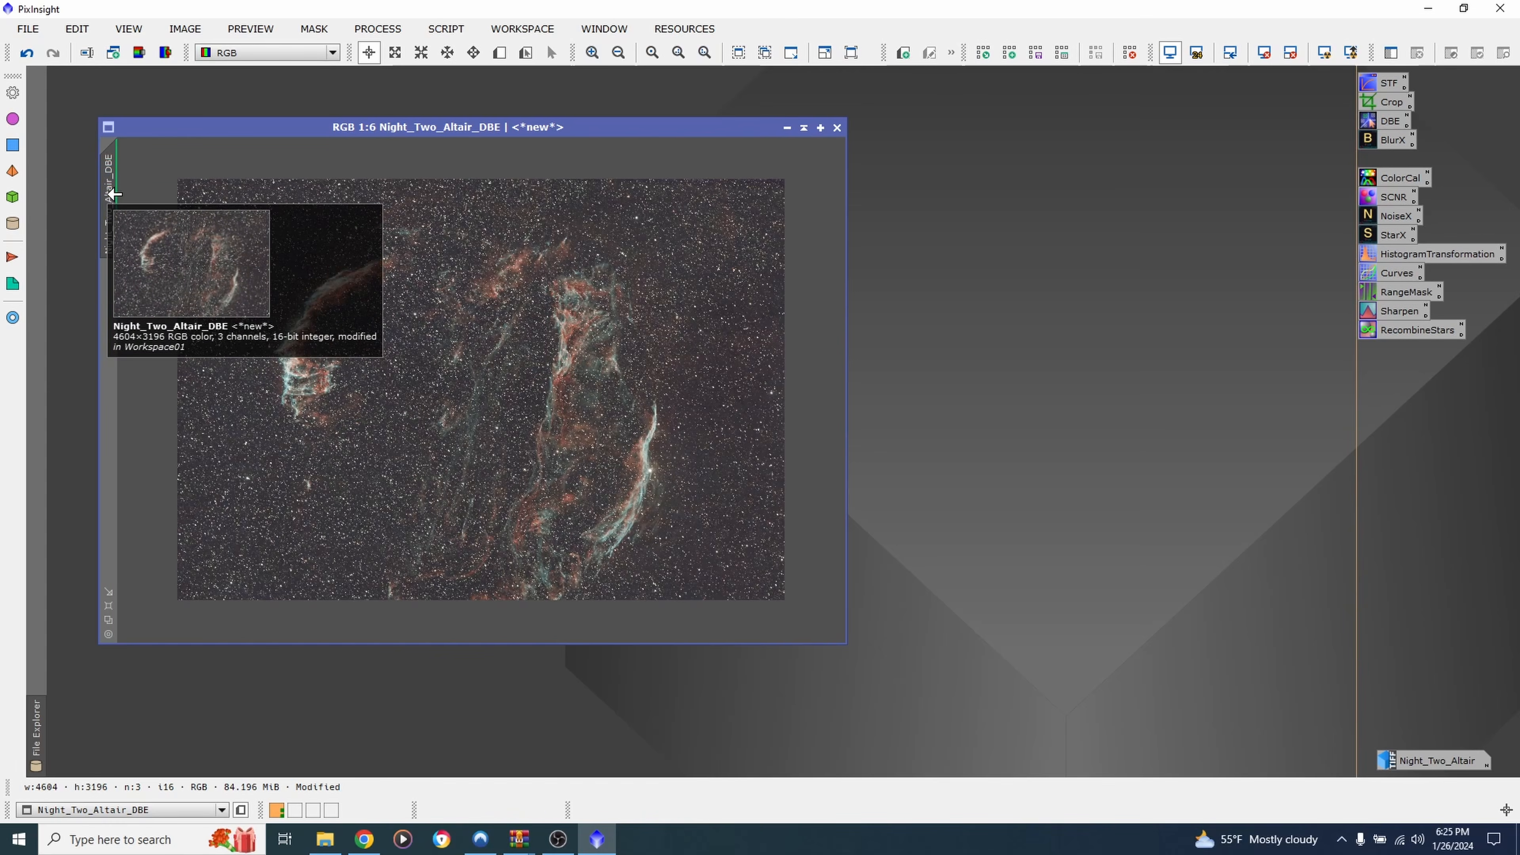
pyautogui.moveTo(114, 194); pyautogui.dragTo(281, 254)
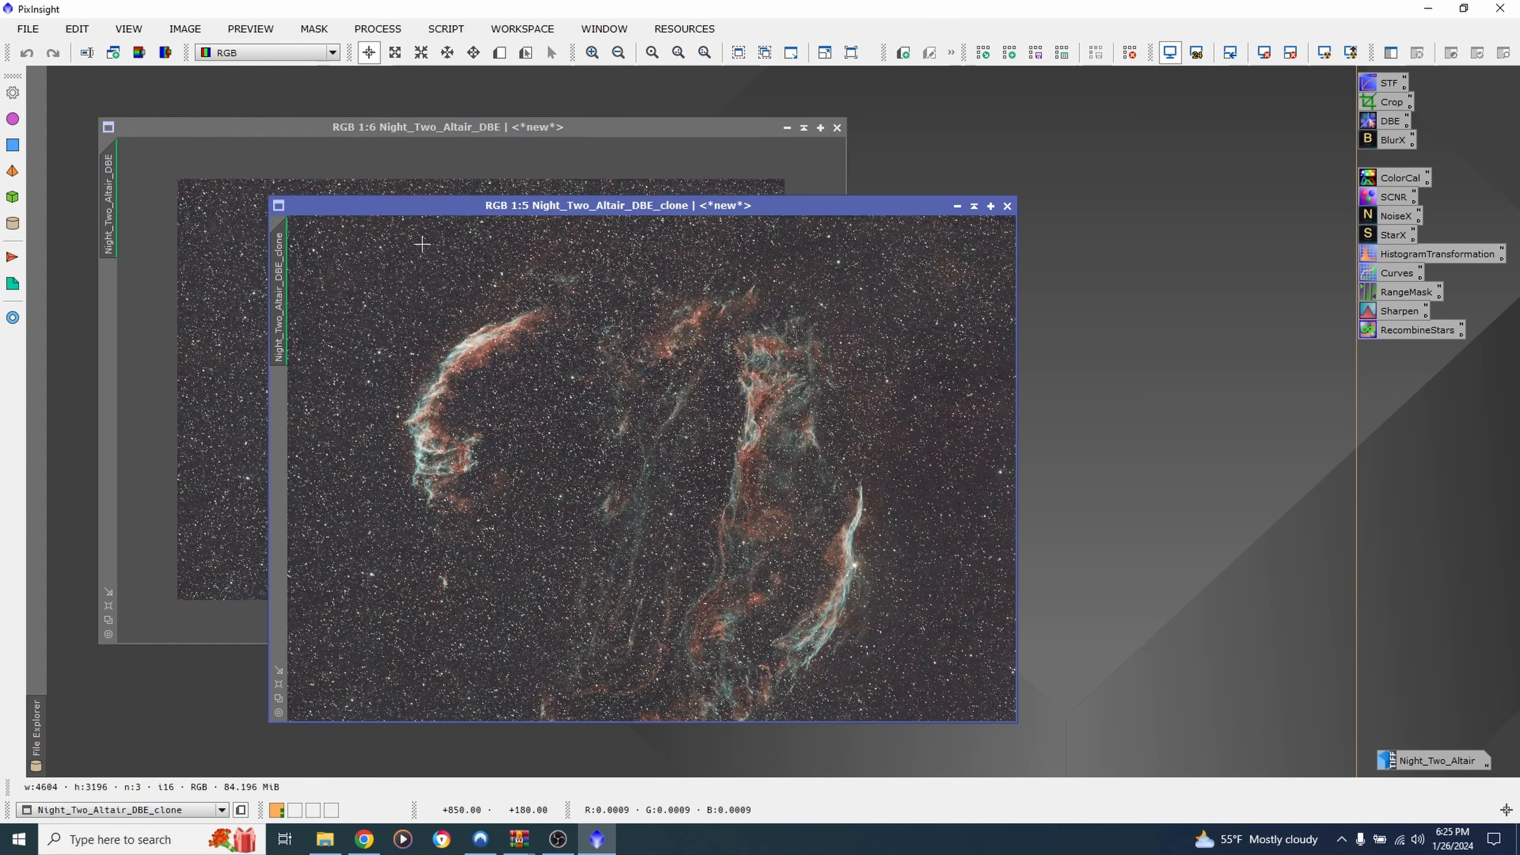
pyautogui.click(787, 127)
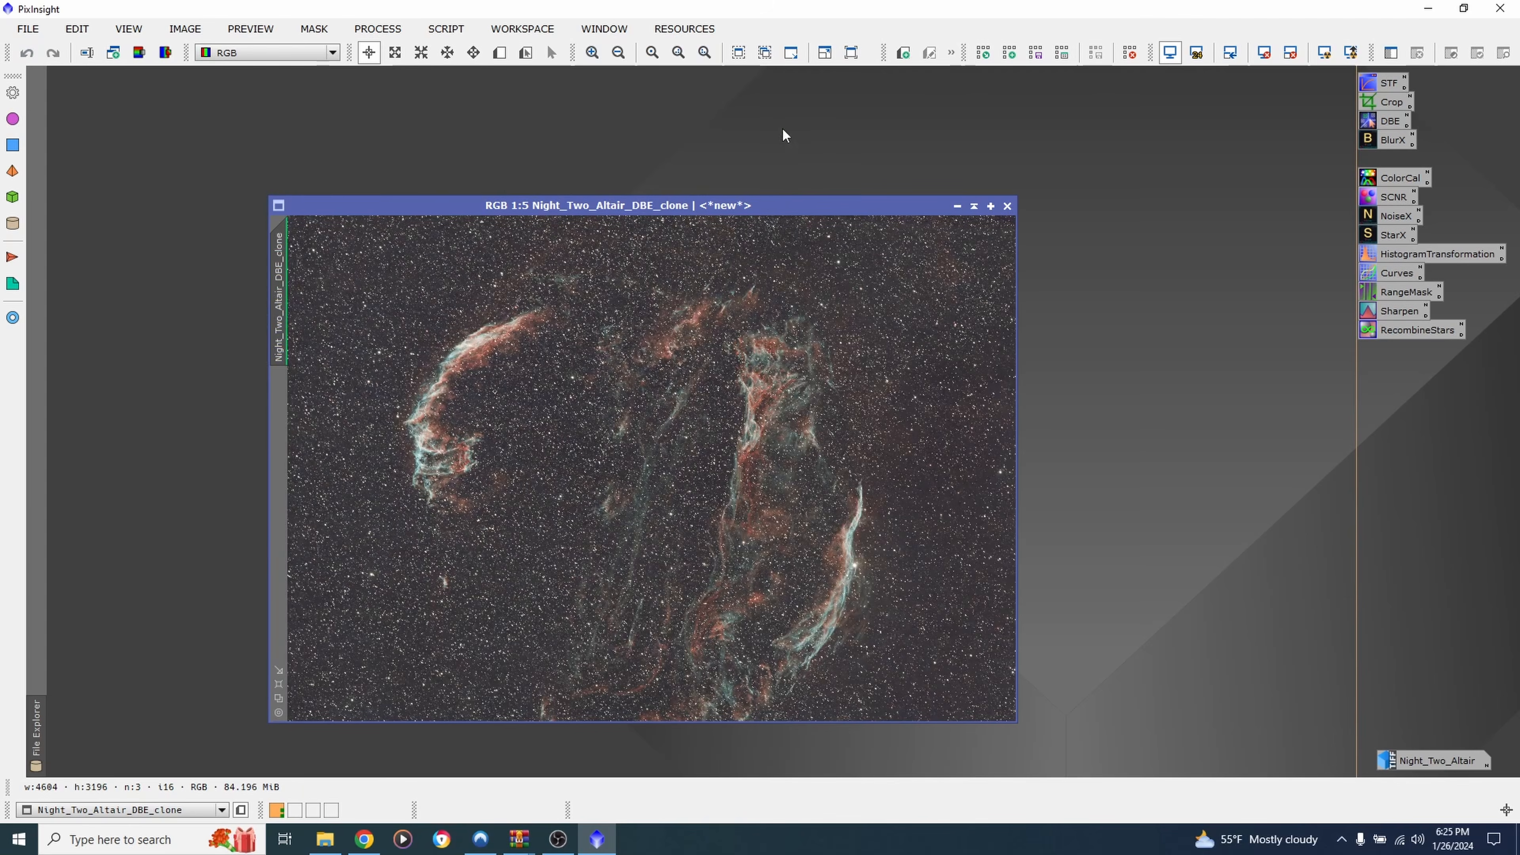
pyautogui.moveTo(541, 391); pyautogui.dragTo(1442, 737)
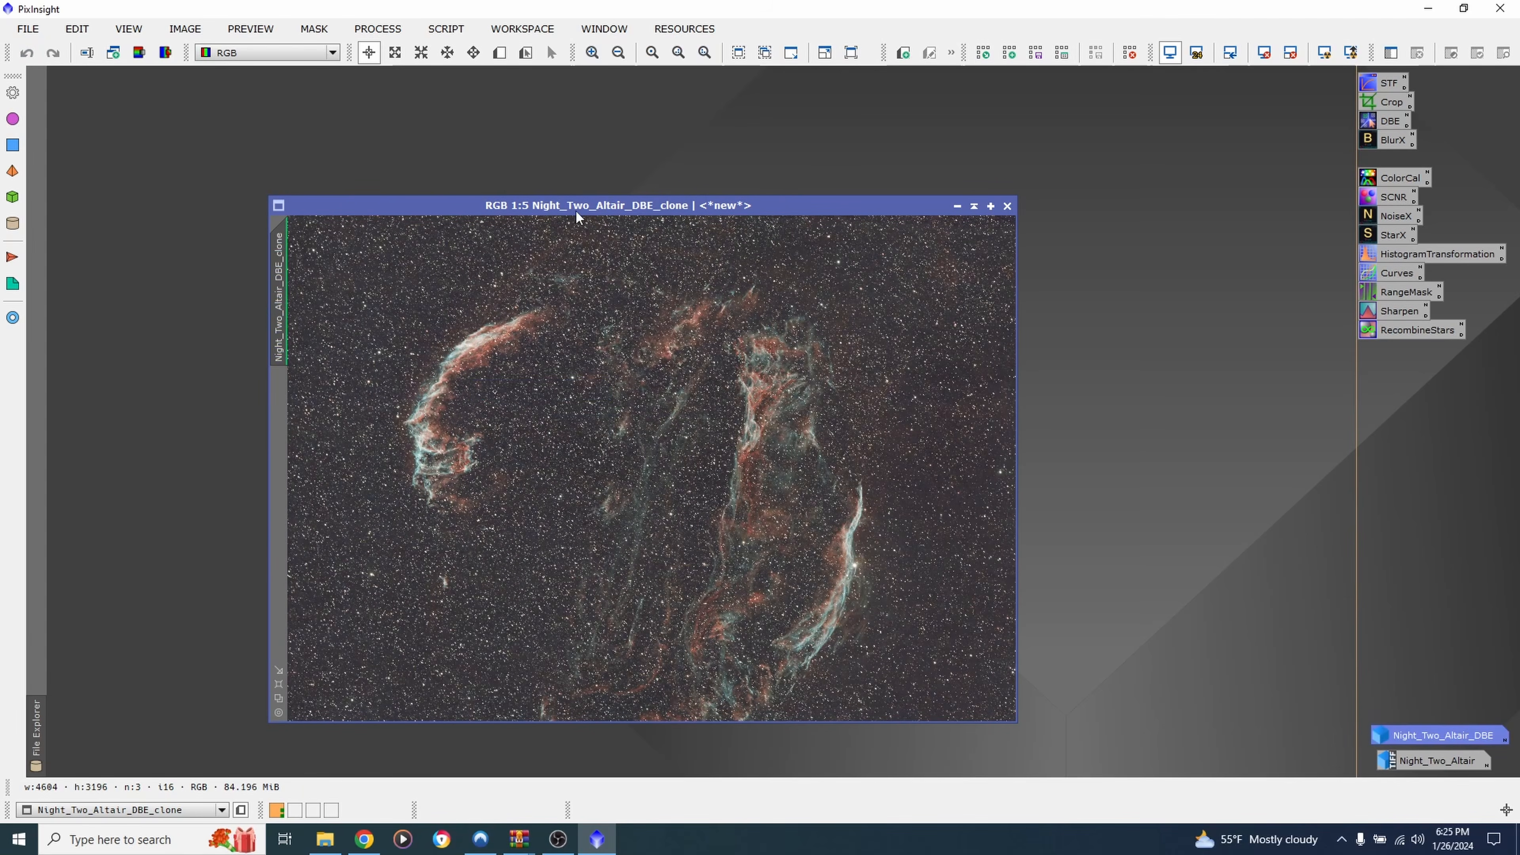
pyautogui.moveTo(579, 209); pyautogui.dragTo(472, 156)
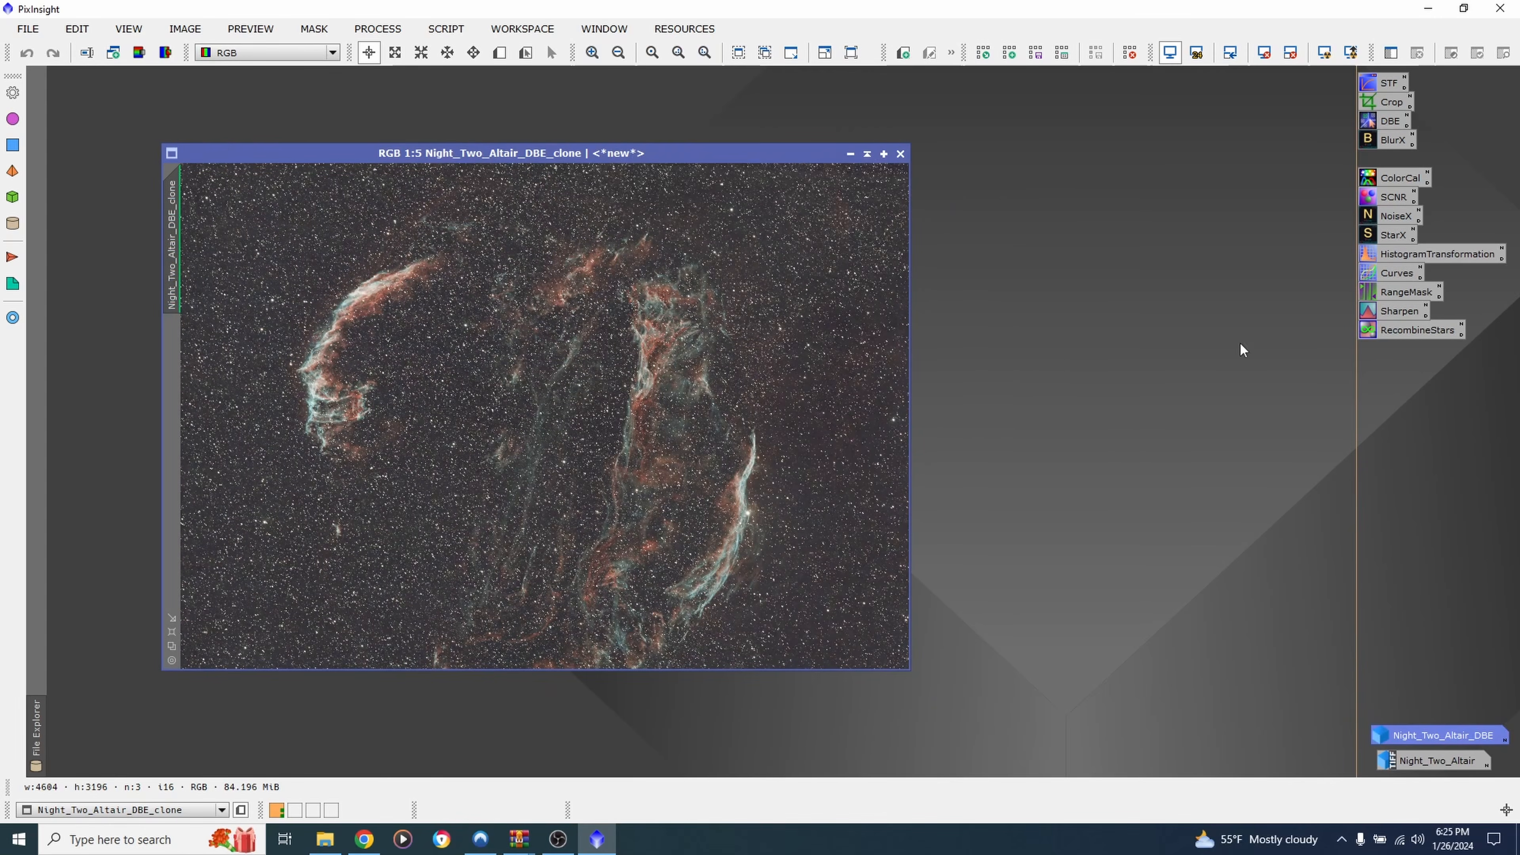
# Run StarXTerminator on the clone with Generate Star Image enabled, and view the starless and stars-only images
pyautogui.doubleClick(1386, 235)
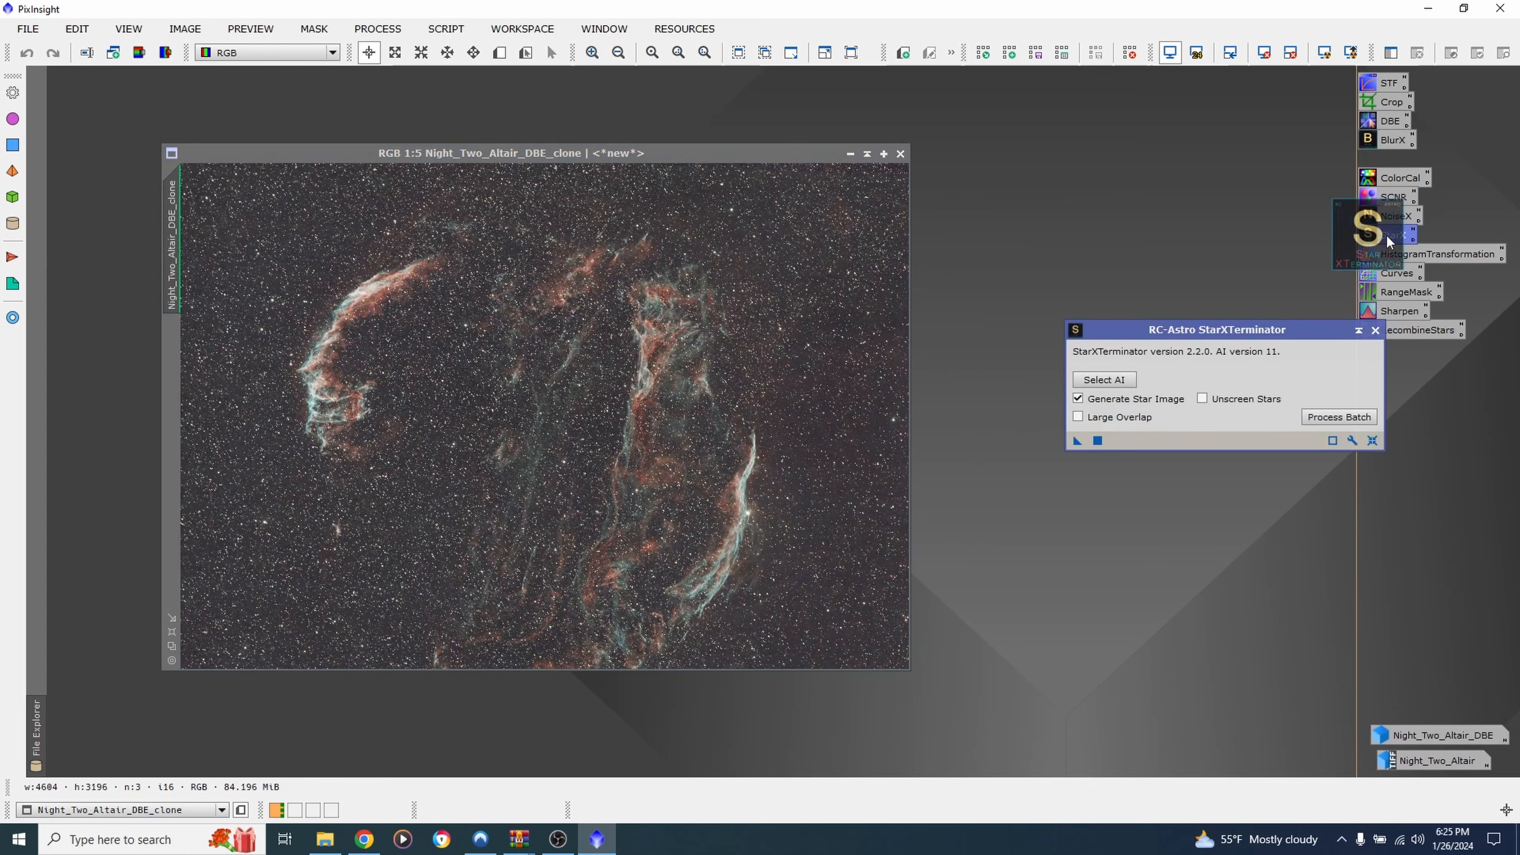
pyautogui.click(383, 31)
pyautogui.moveTo(497, 17)
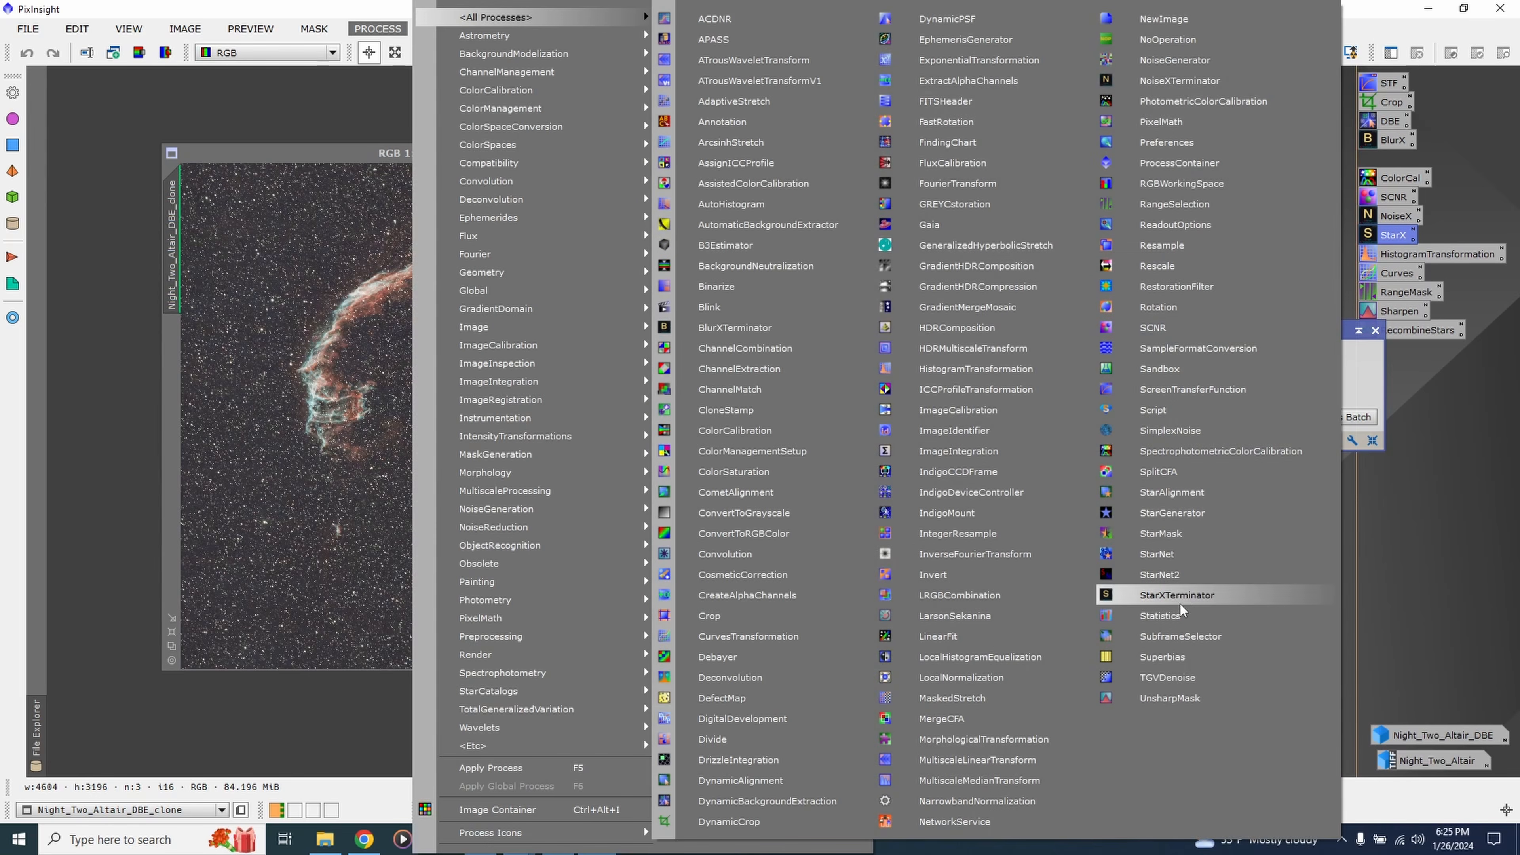
pyautogui.click(1276, 597)
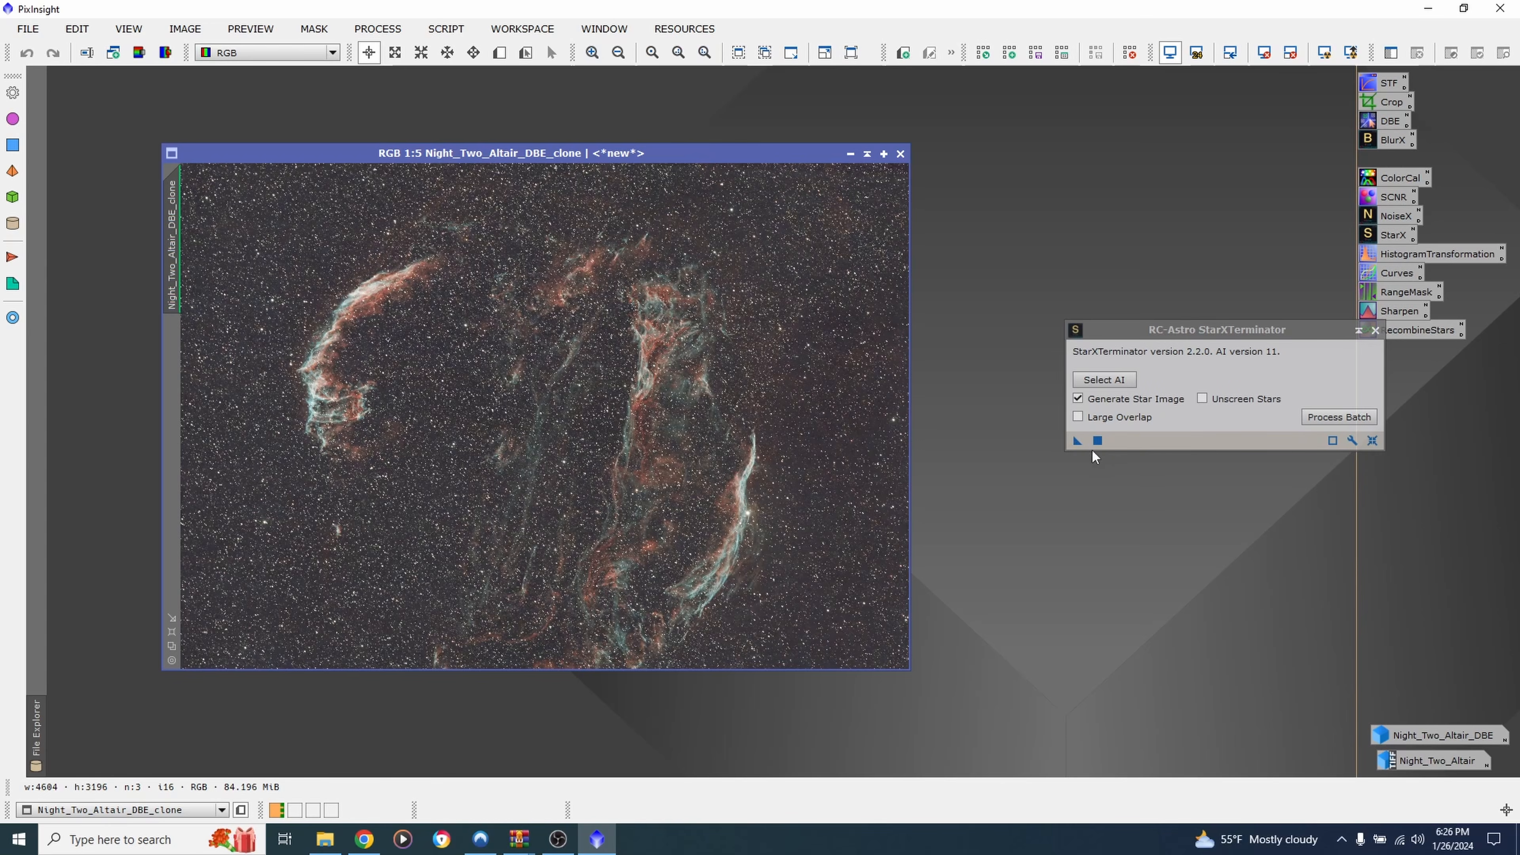
pyautogui.moveTo(1077, 442); pyautogui.dragTo(571, 490)
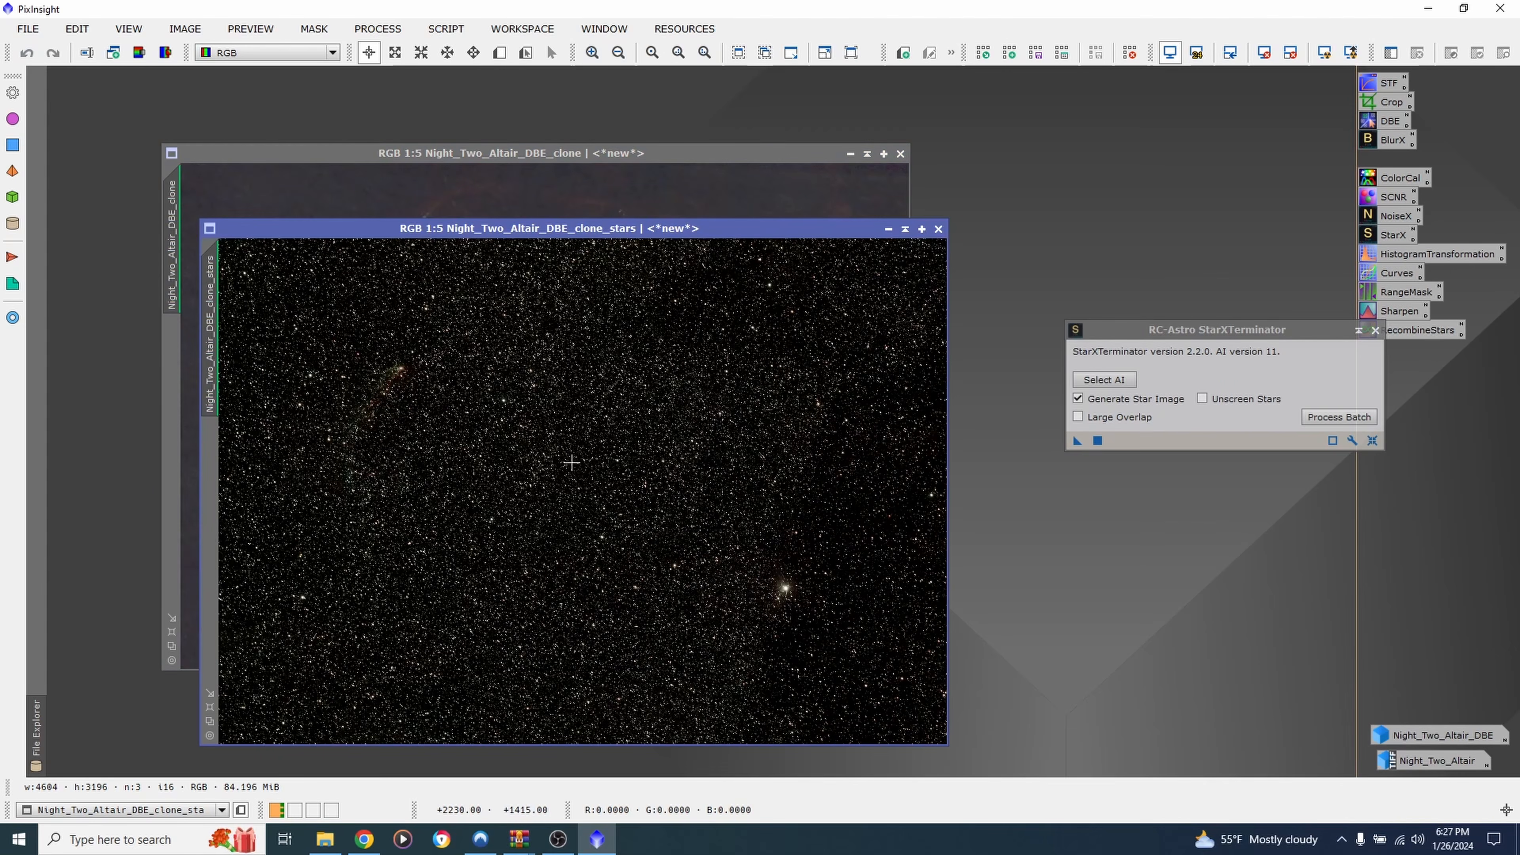
pyautogui.click(473, 154)
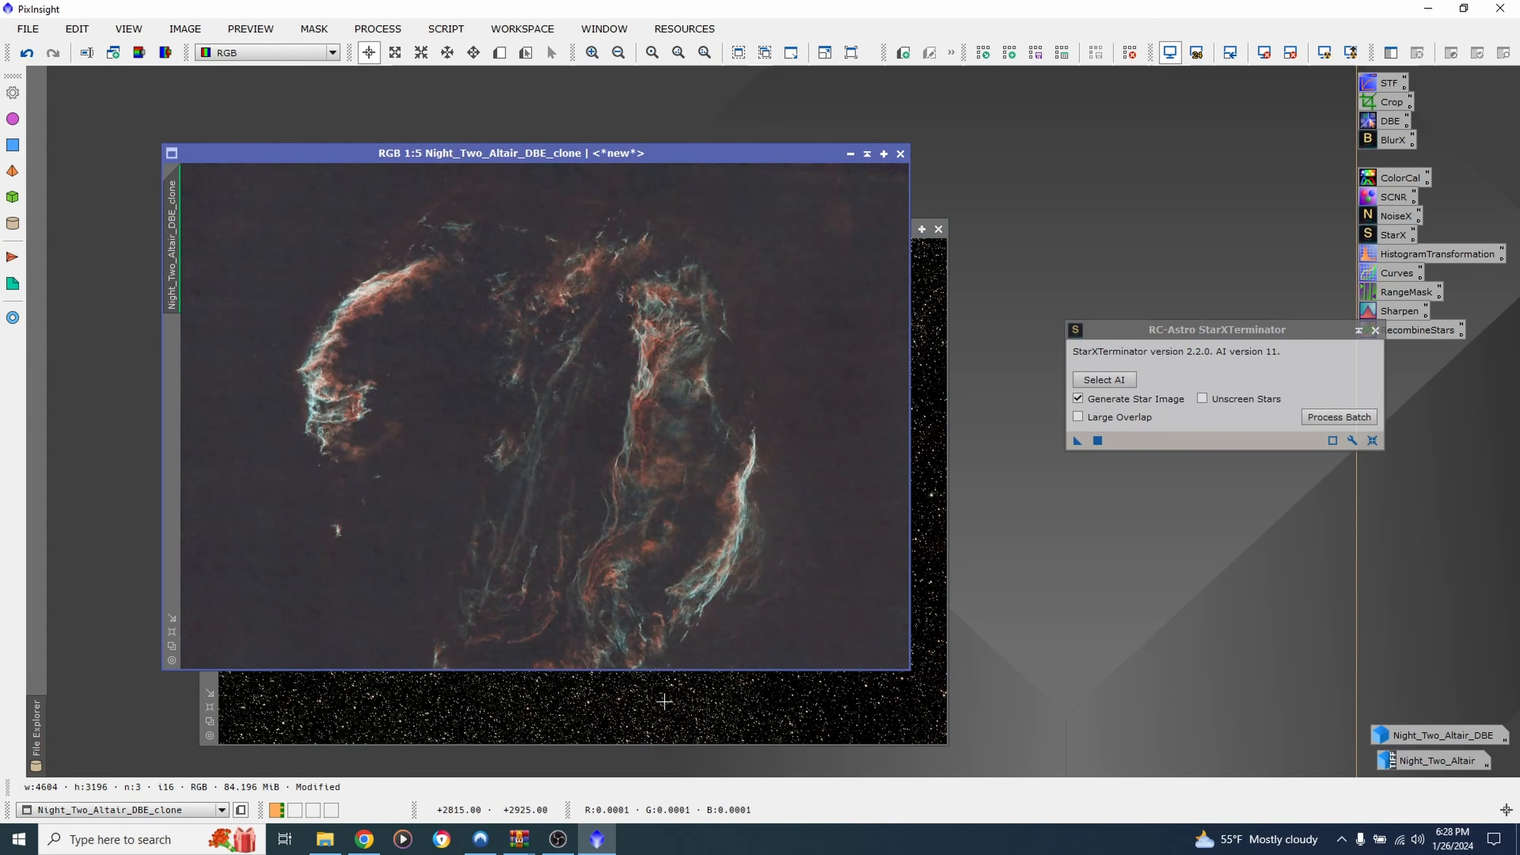
pyautogui.click(649, 715)
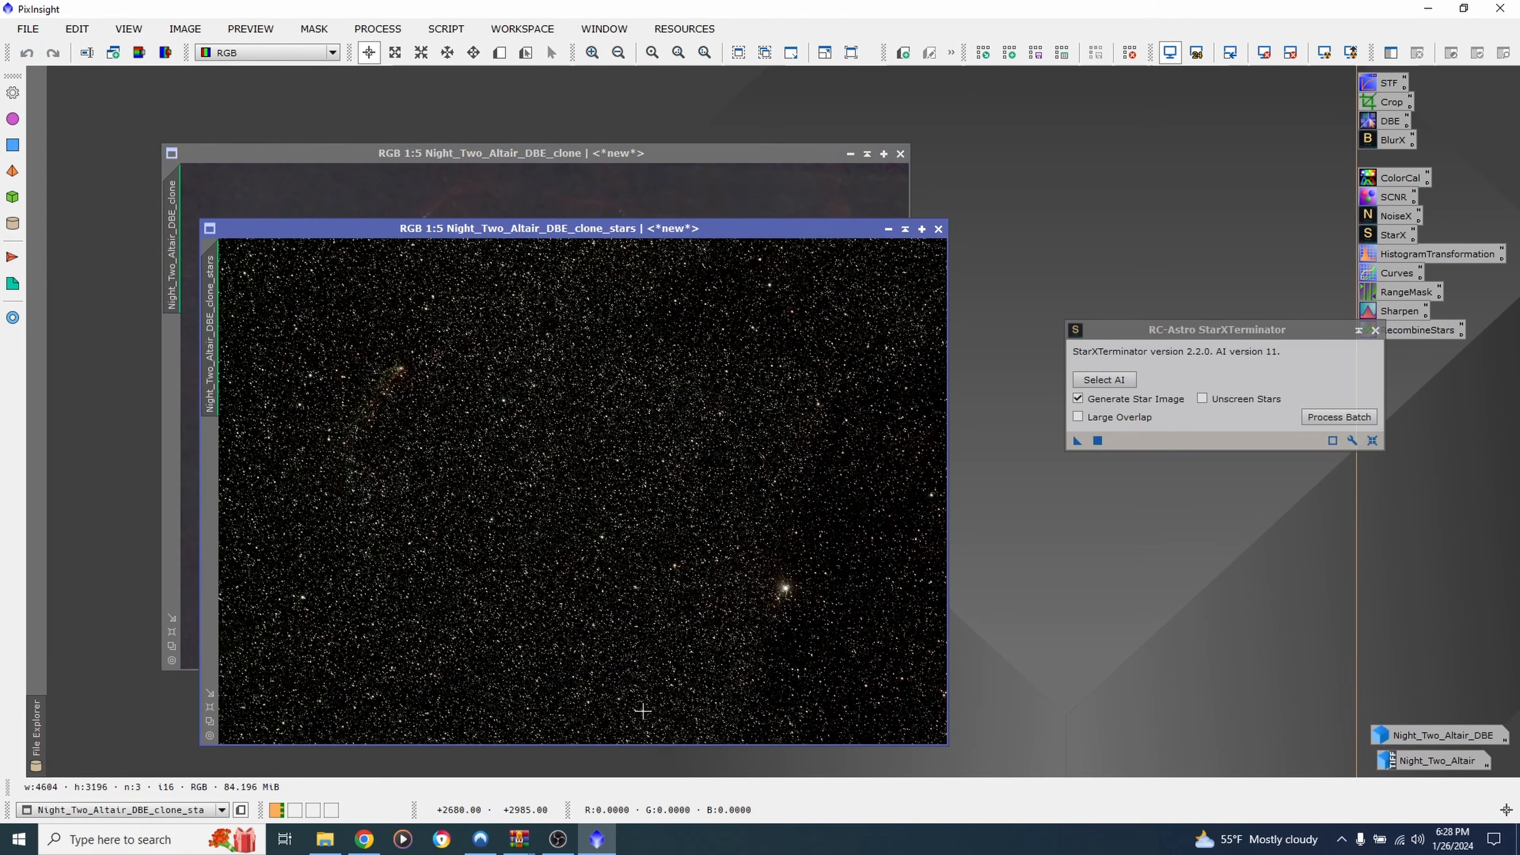
# Rename the stars-only image's identifier to stars
pyautogui.rightClick(511, 429)
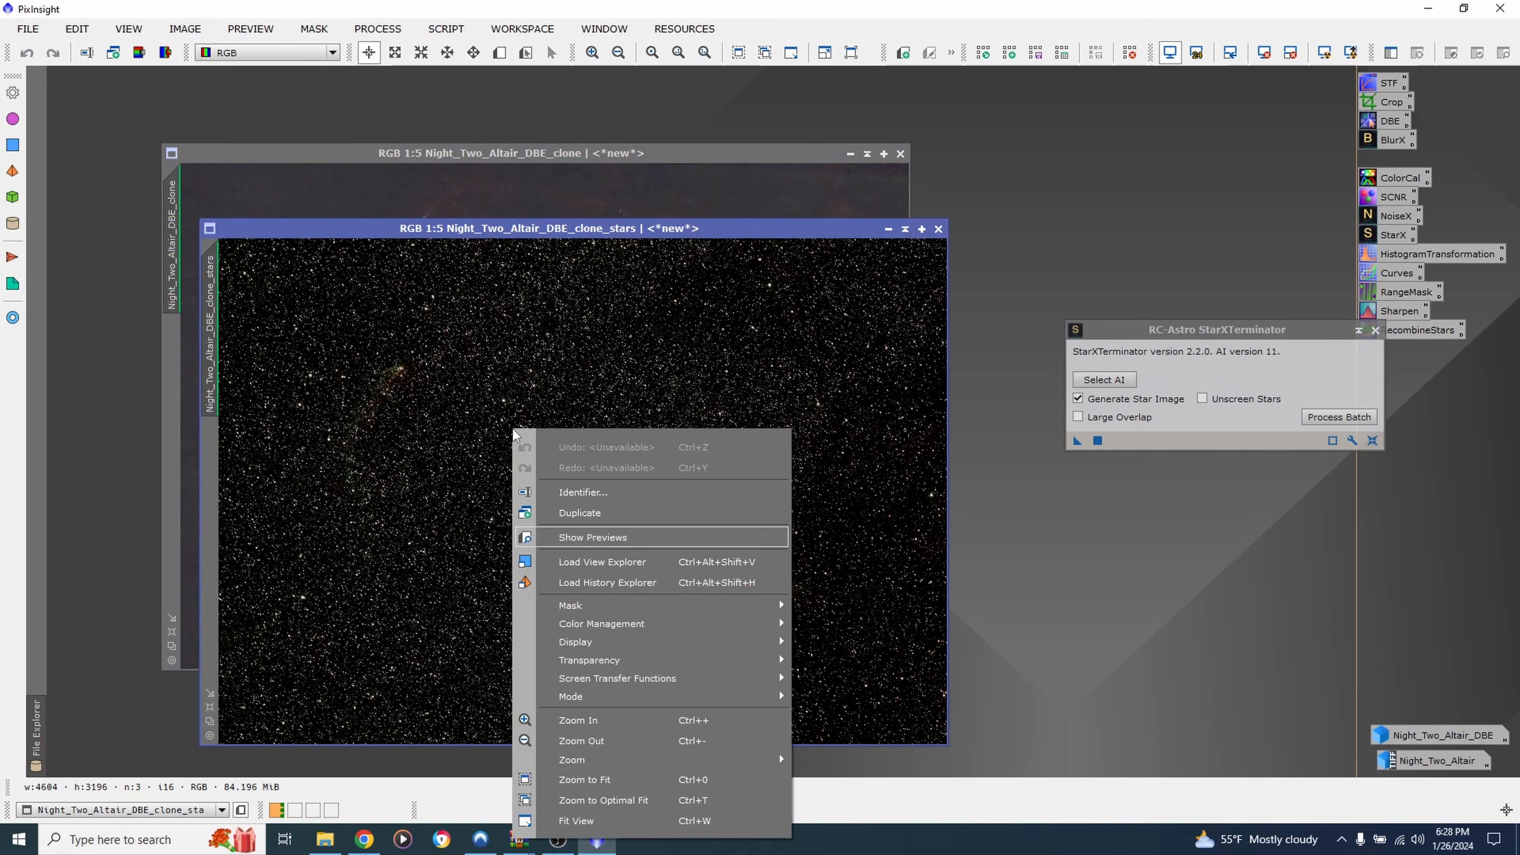
pyautogui.click(603, 492)
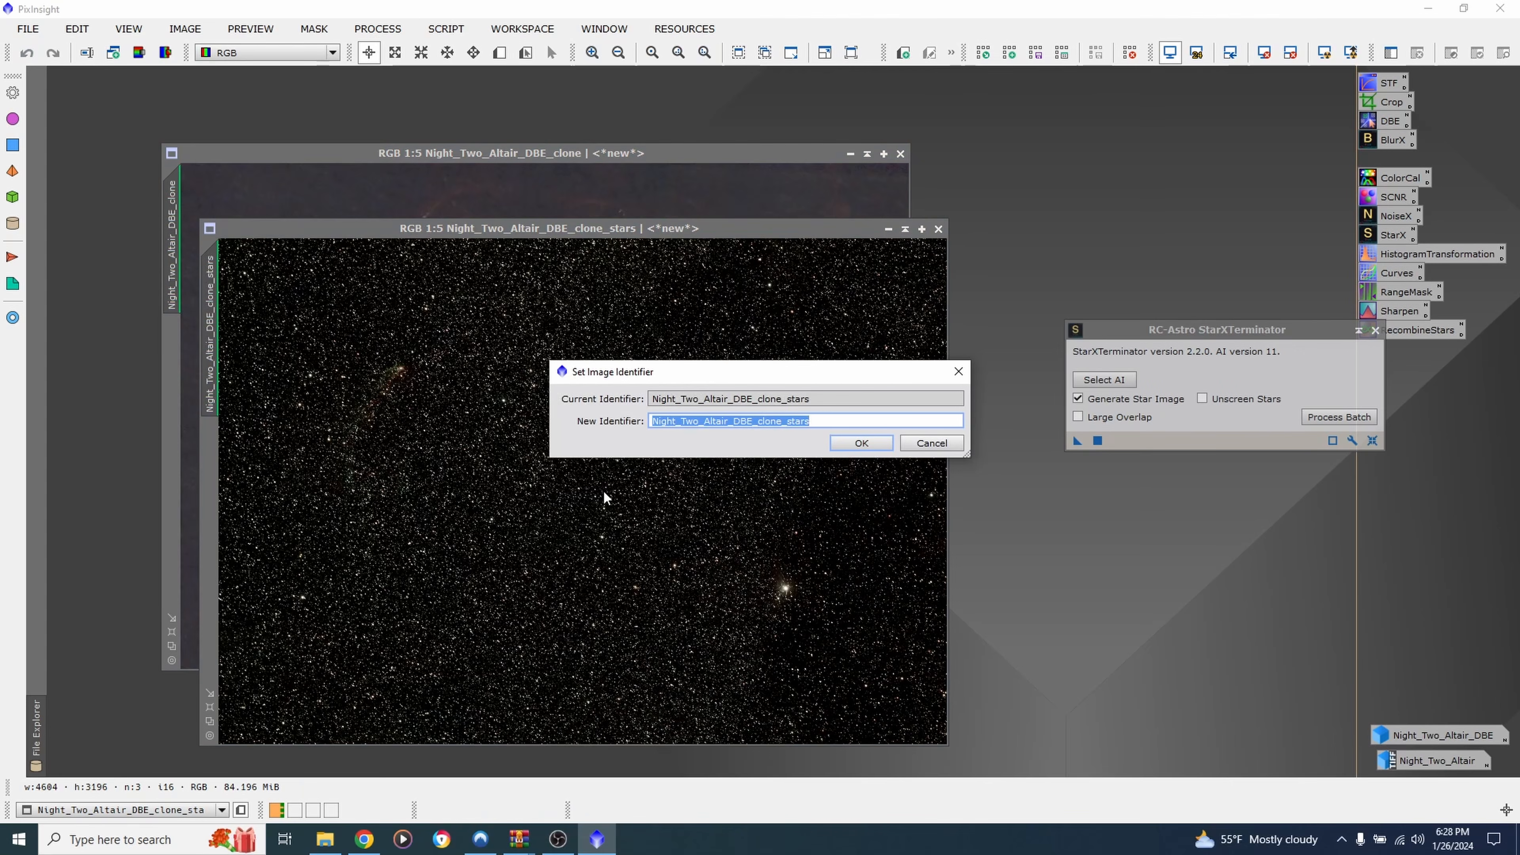
pyautogui.write('stars')
pyautogui.press('Return')
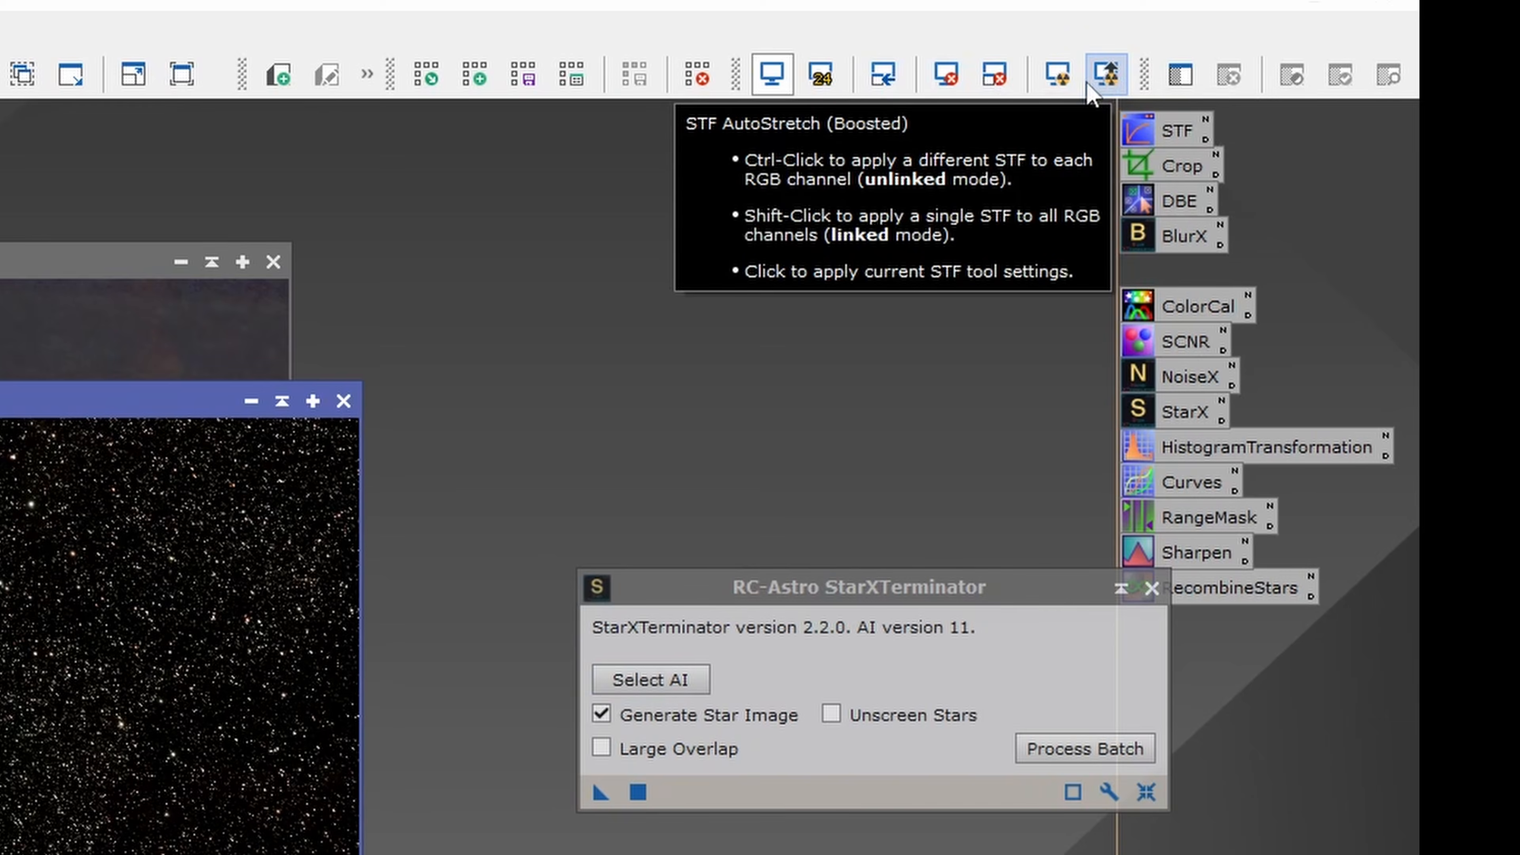
# Reset the screen stretch on the stars image and minimize its window
pyautogui.moveTo(1150, 70)
pyautogui.mouseDown()
pyautogui.moveTo(965, 77)
pyautogui.moveTo(1174, 71)
pyautogui.moveTo(1140, 81)
pyautogui.mouseUp()
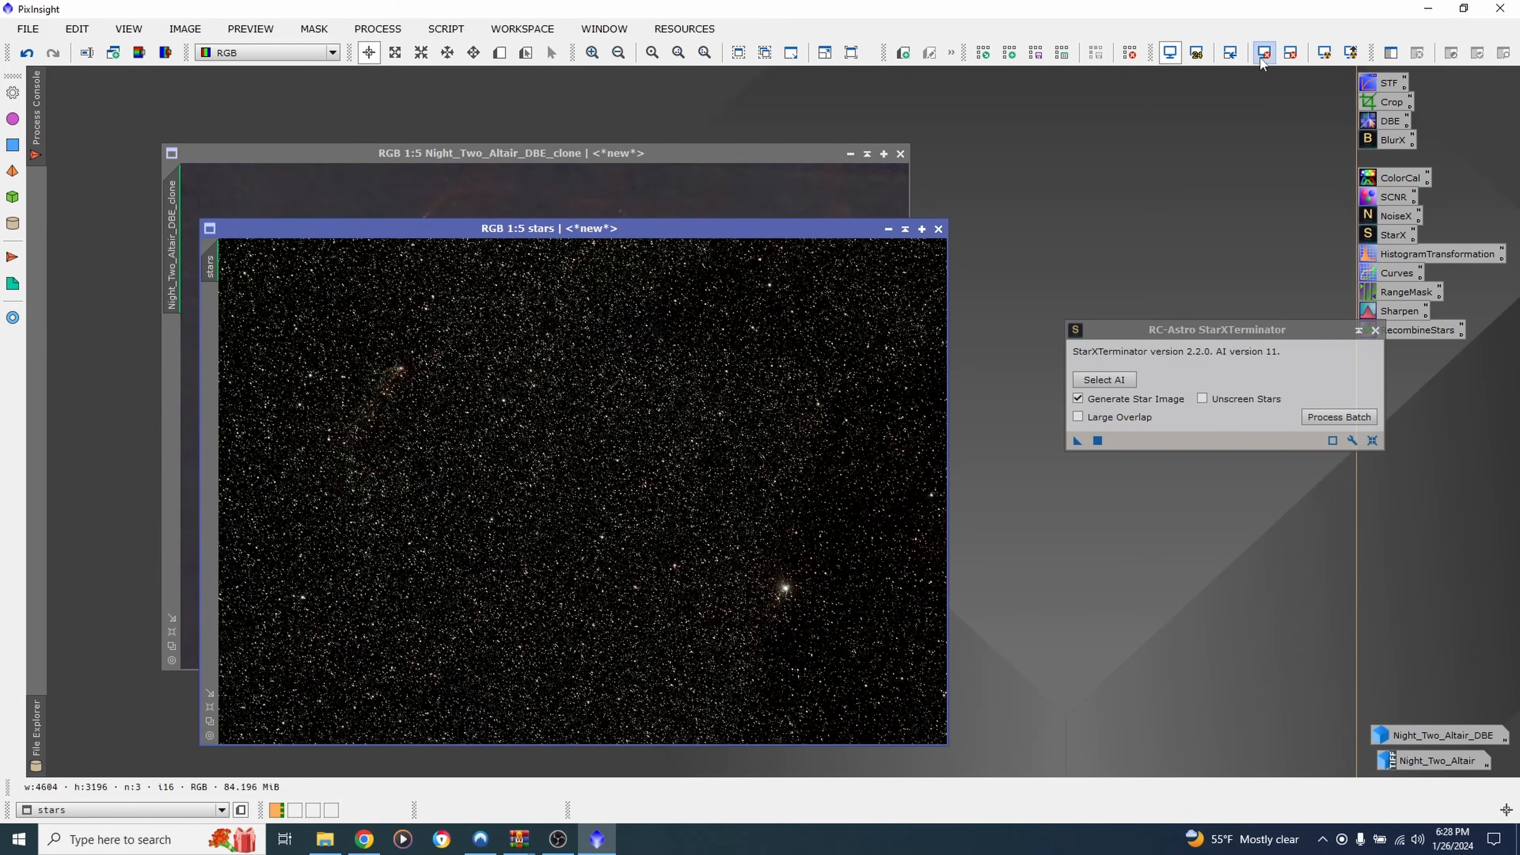
pyautogui.click(1262, 54)
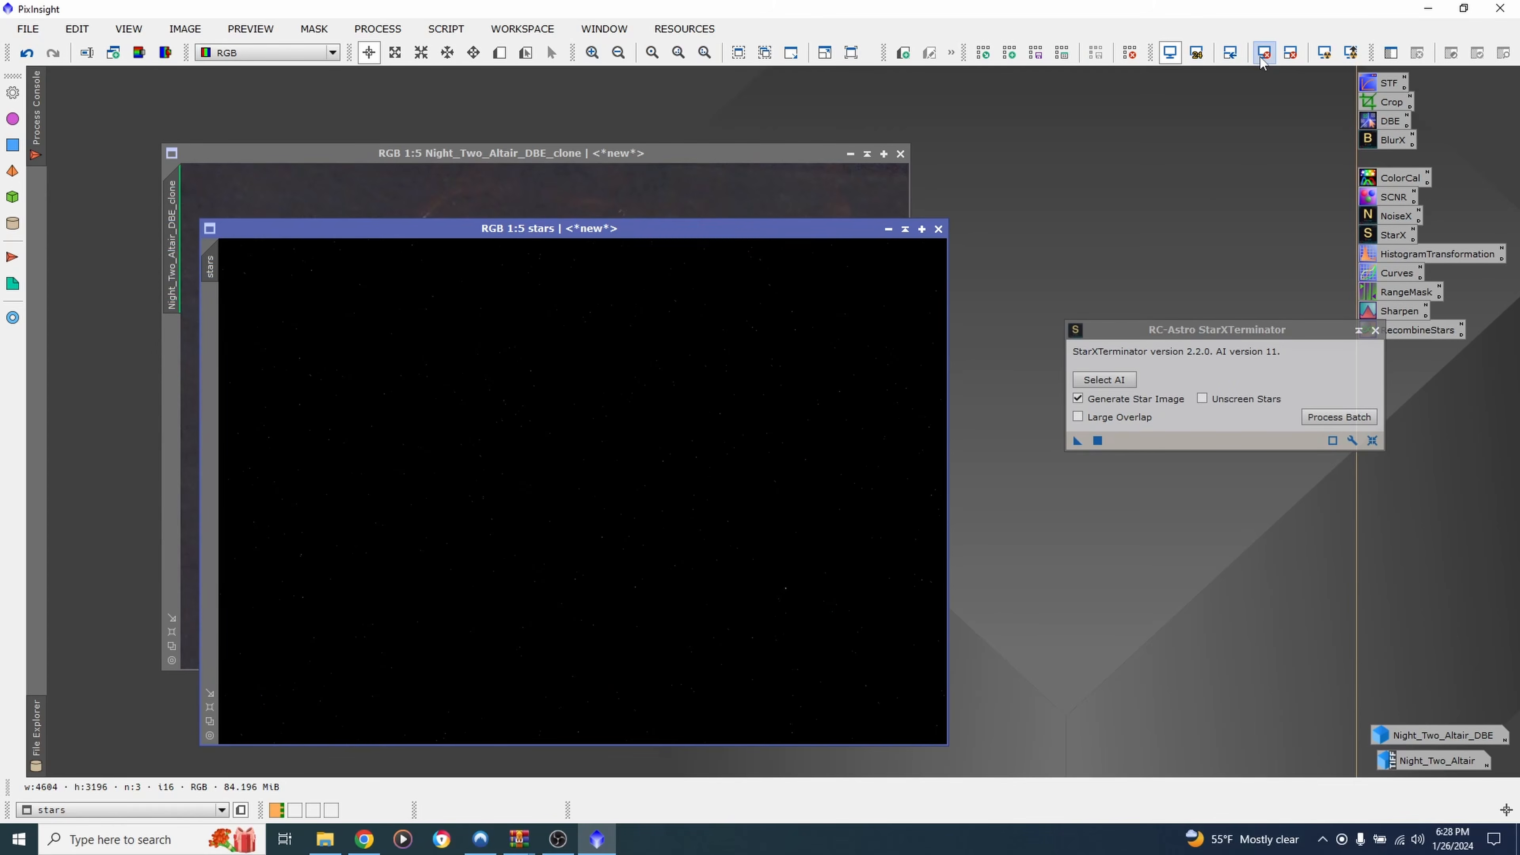
pyautogui.click(888, 228)
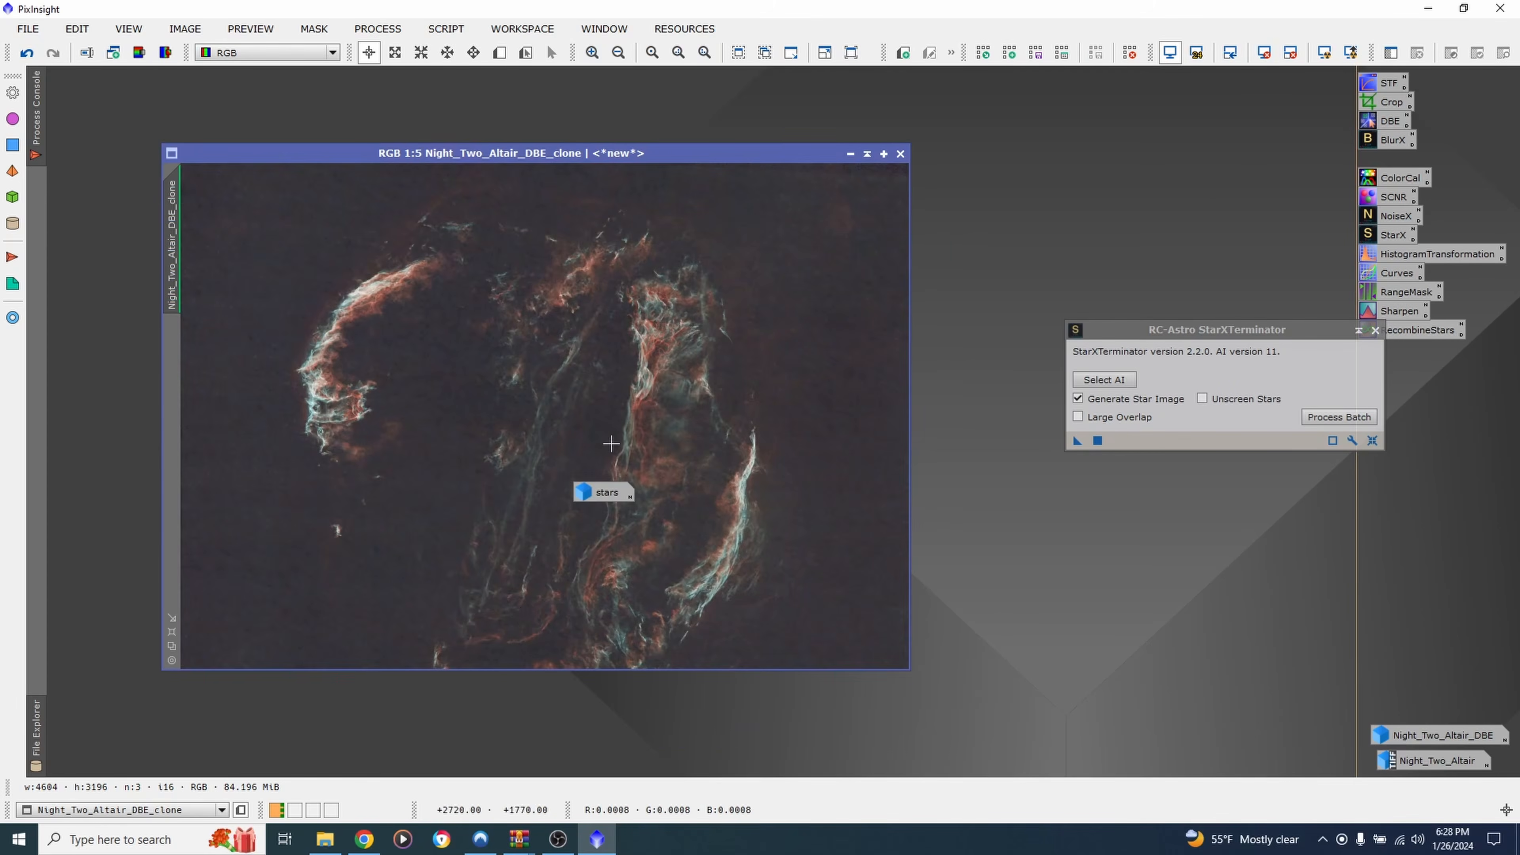
# Move the minimized stars image to the workspace's lower-left corner, reset the starless clone's screen stretch, and close StarXTerminator
pyautogui.moveTo(605, 495); pyautogui.dragTo(96, 766)
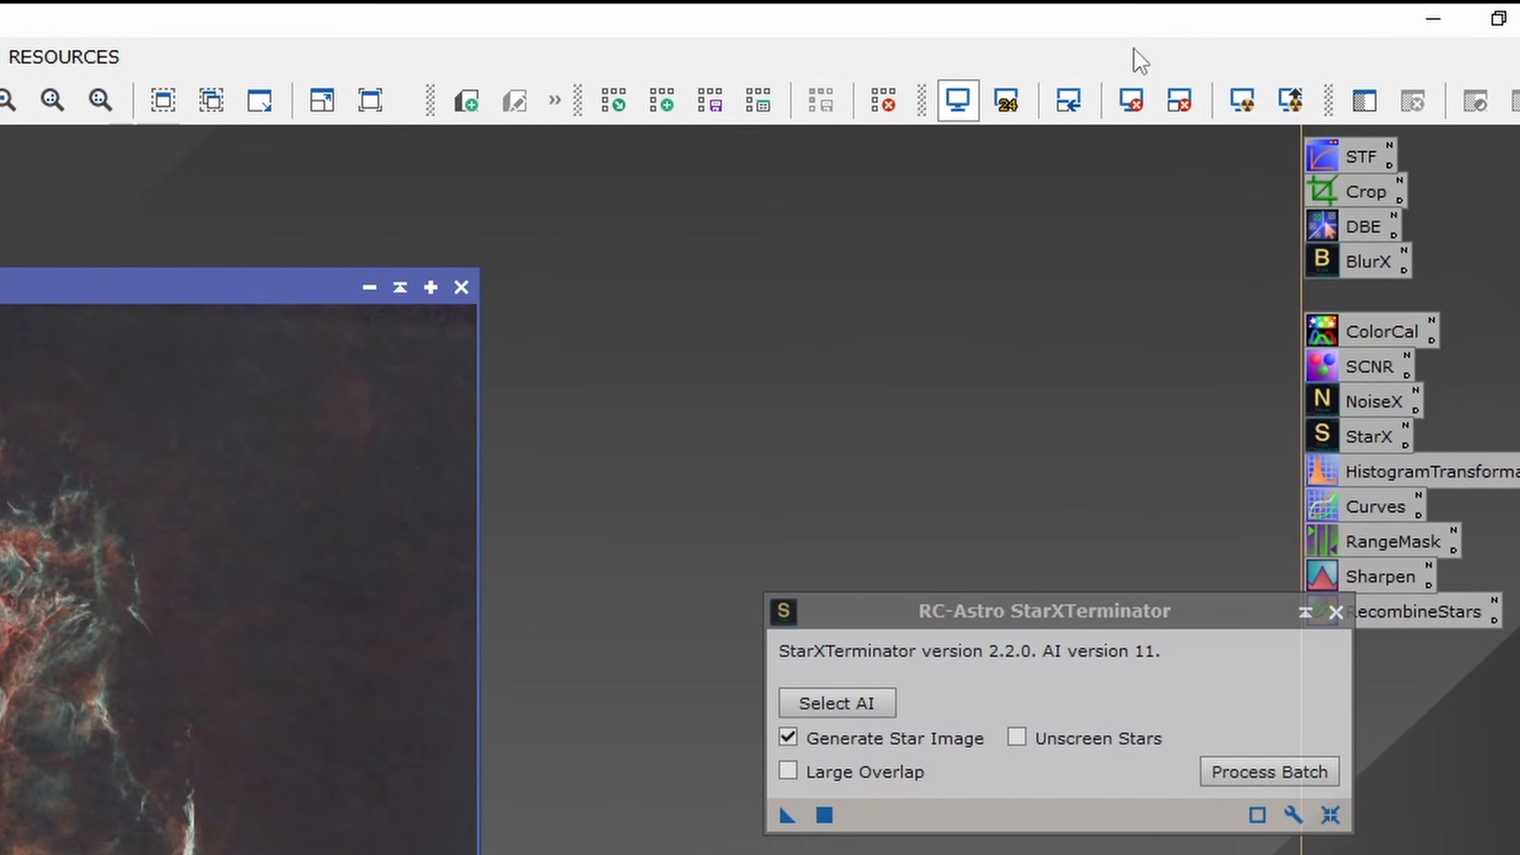
pyautogui.click(1130, 101)
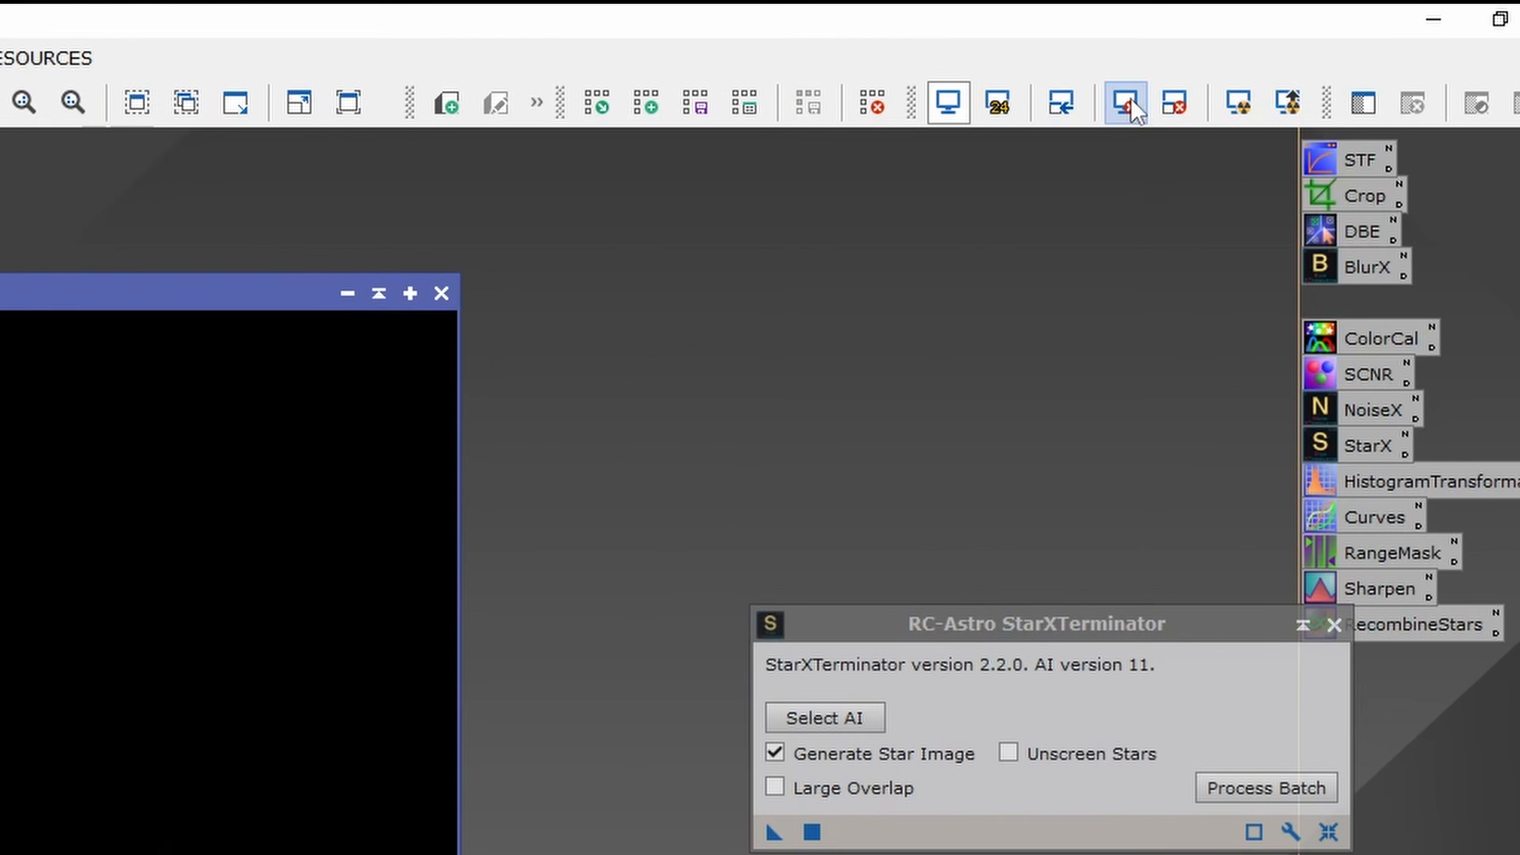
pyautogui.click(1337, 613)
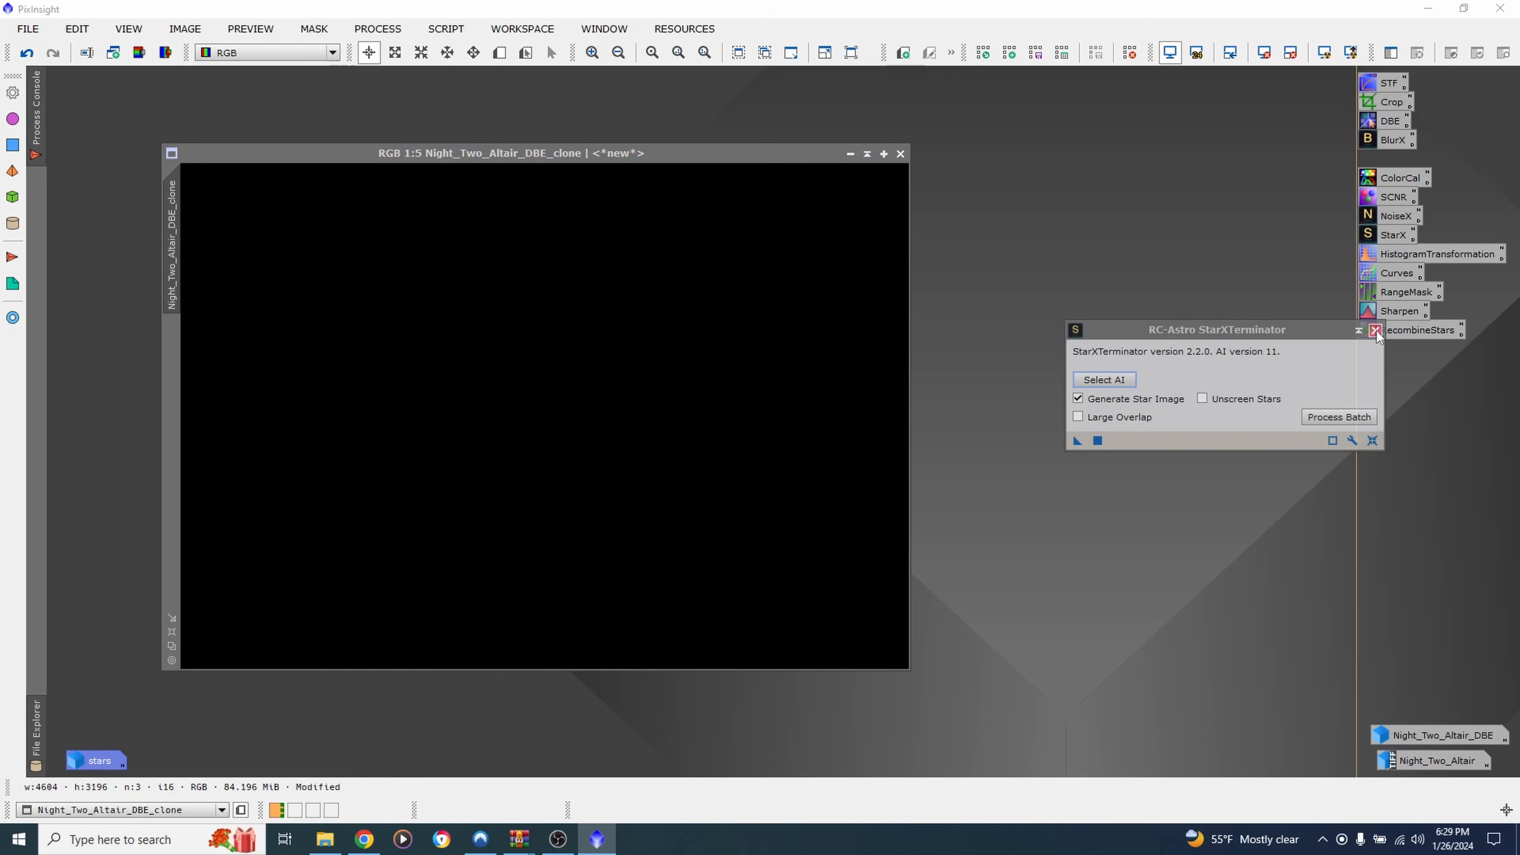
pyautogui.moveTo(1286, 328); pyautogui.dragTo(1197, 320)
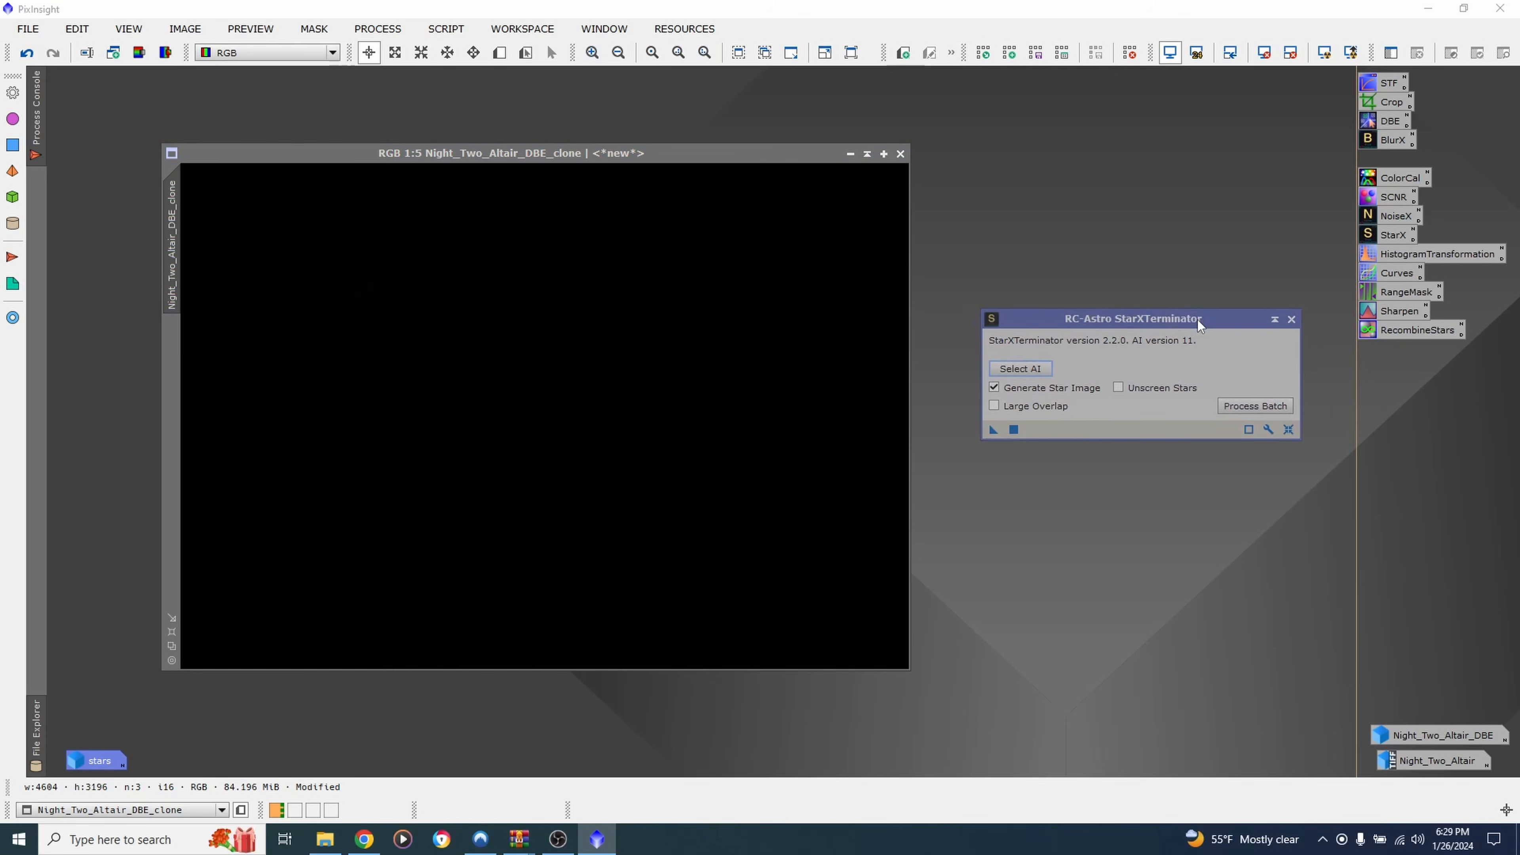
pyautogui.click(1291, 318)
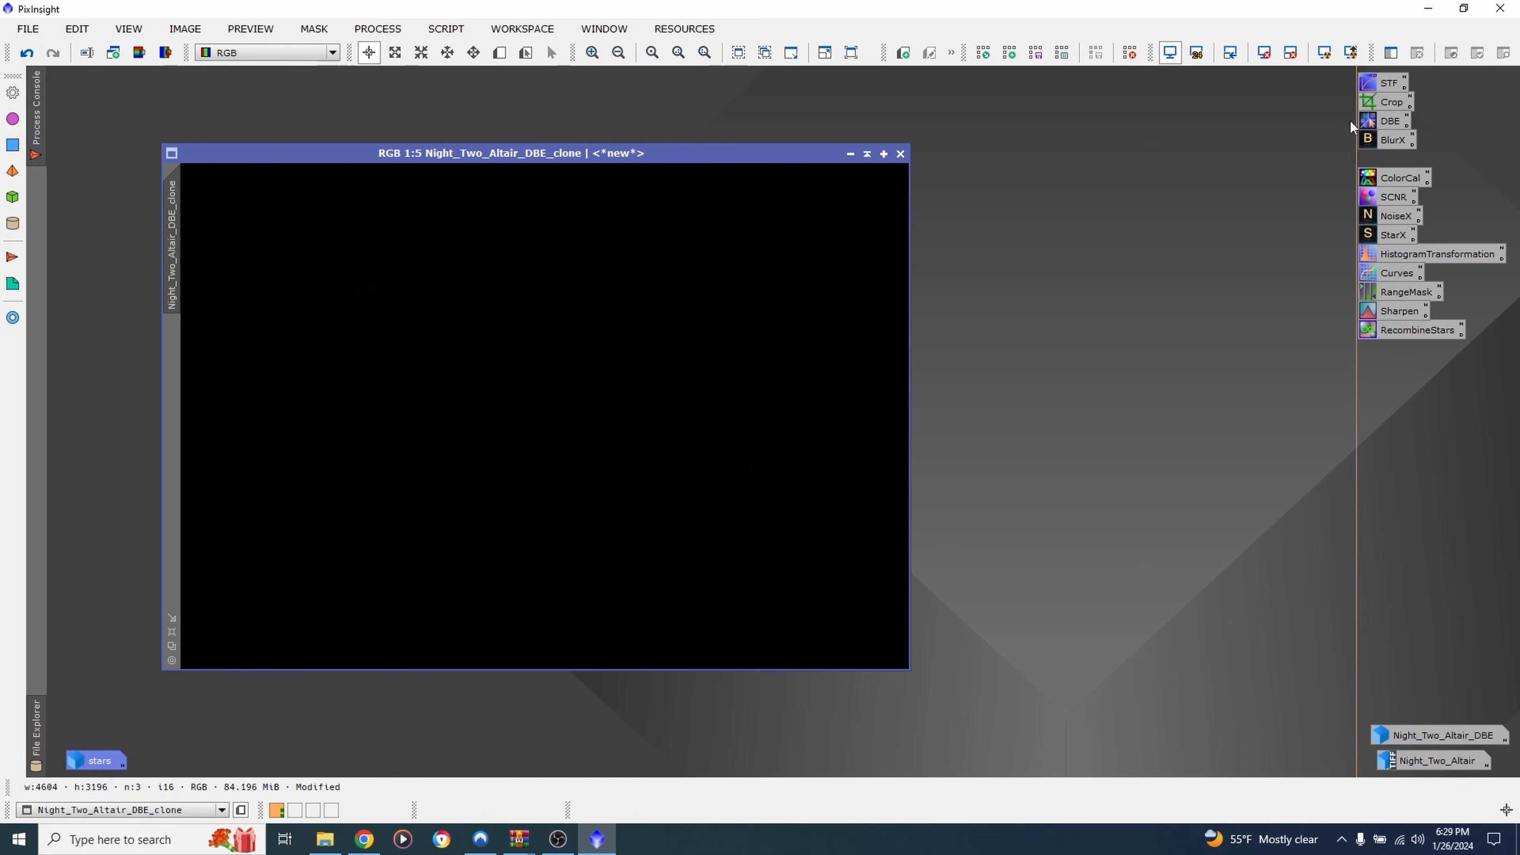
# Open ScreenTransferFunction, link the RGB channels, and auto-stretch the starless clone
pyautogui.doubleClick(1377, 82)
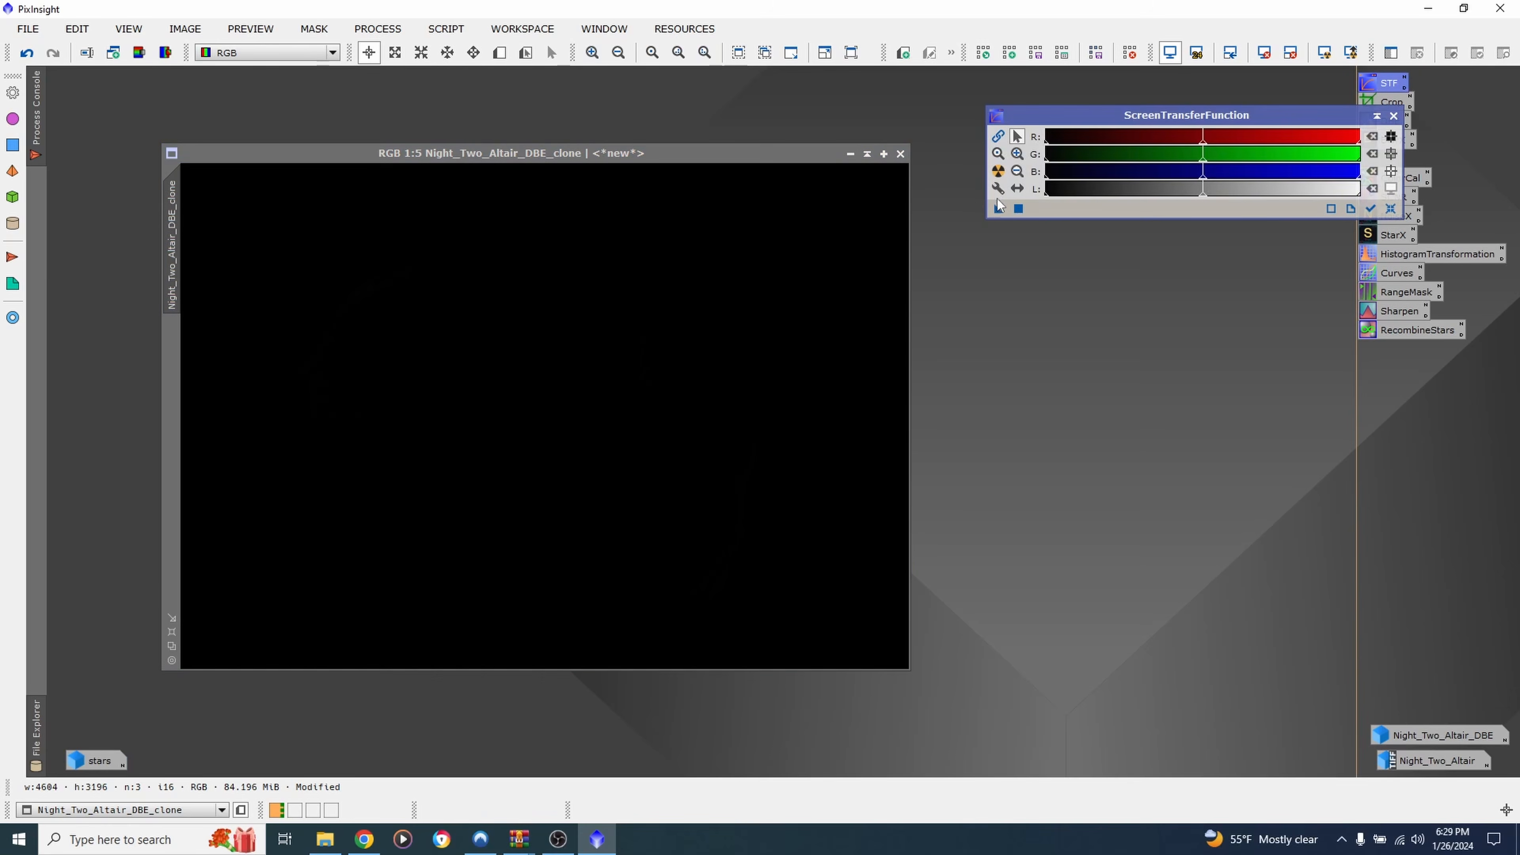
pyautogui.click(998, 173)
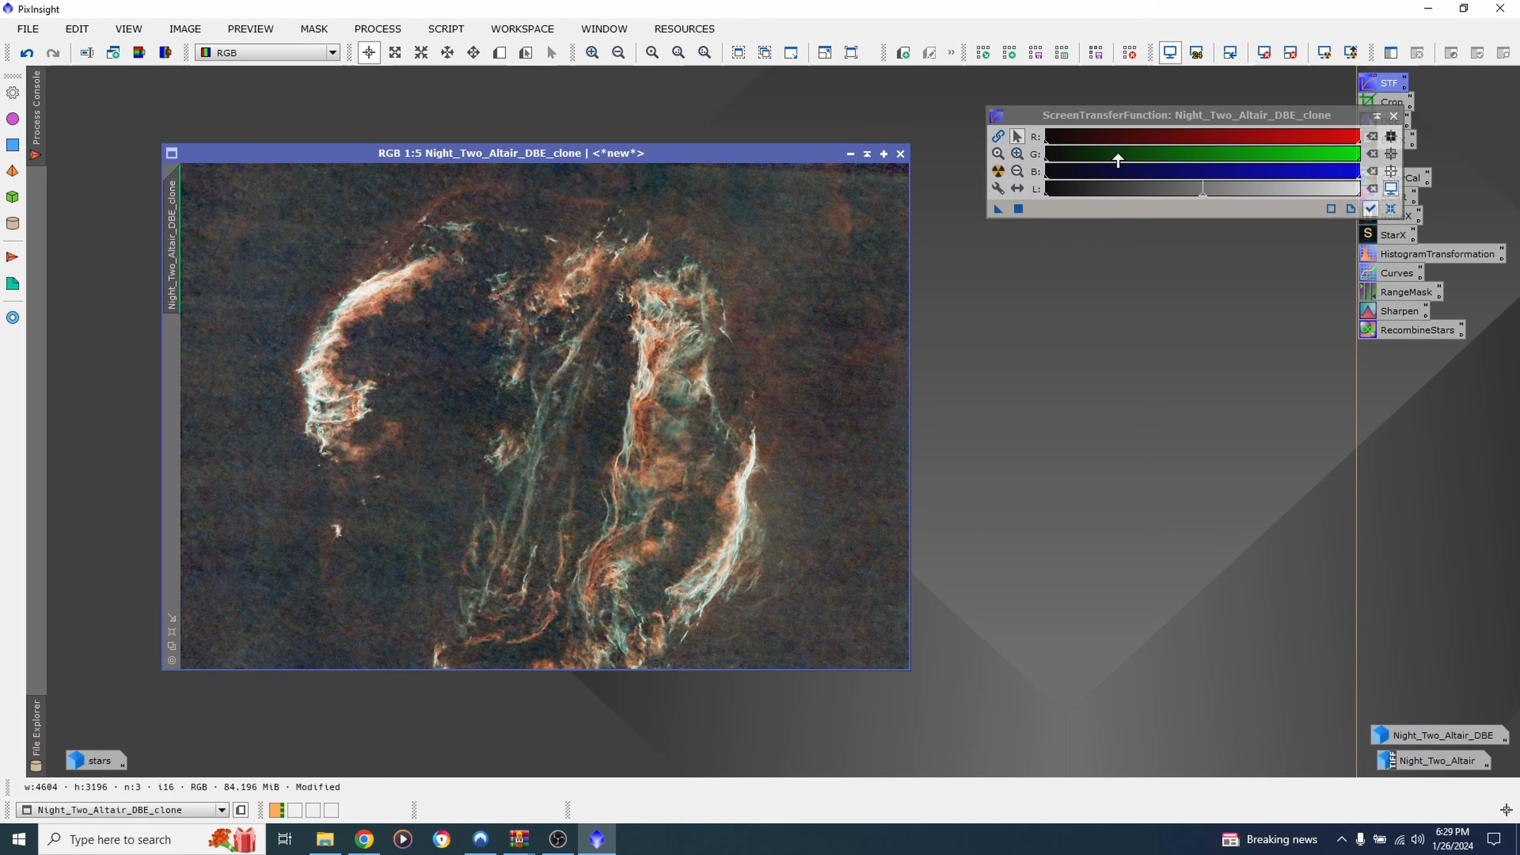
pyautogui.scroll(4, 1101, 171)
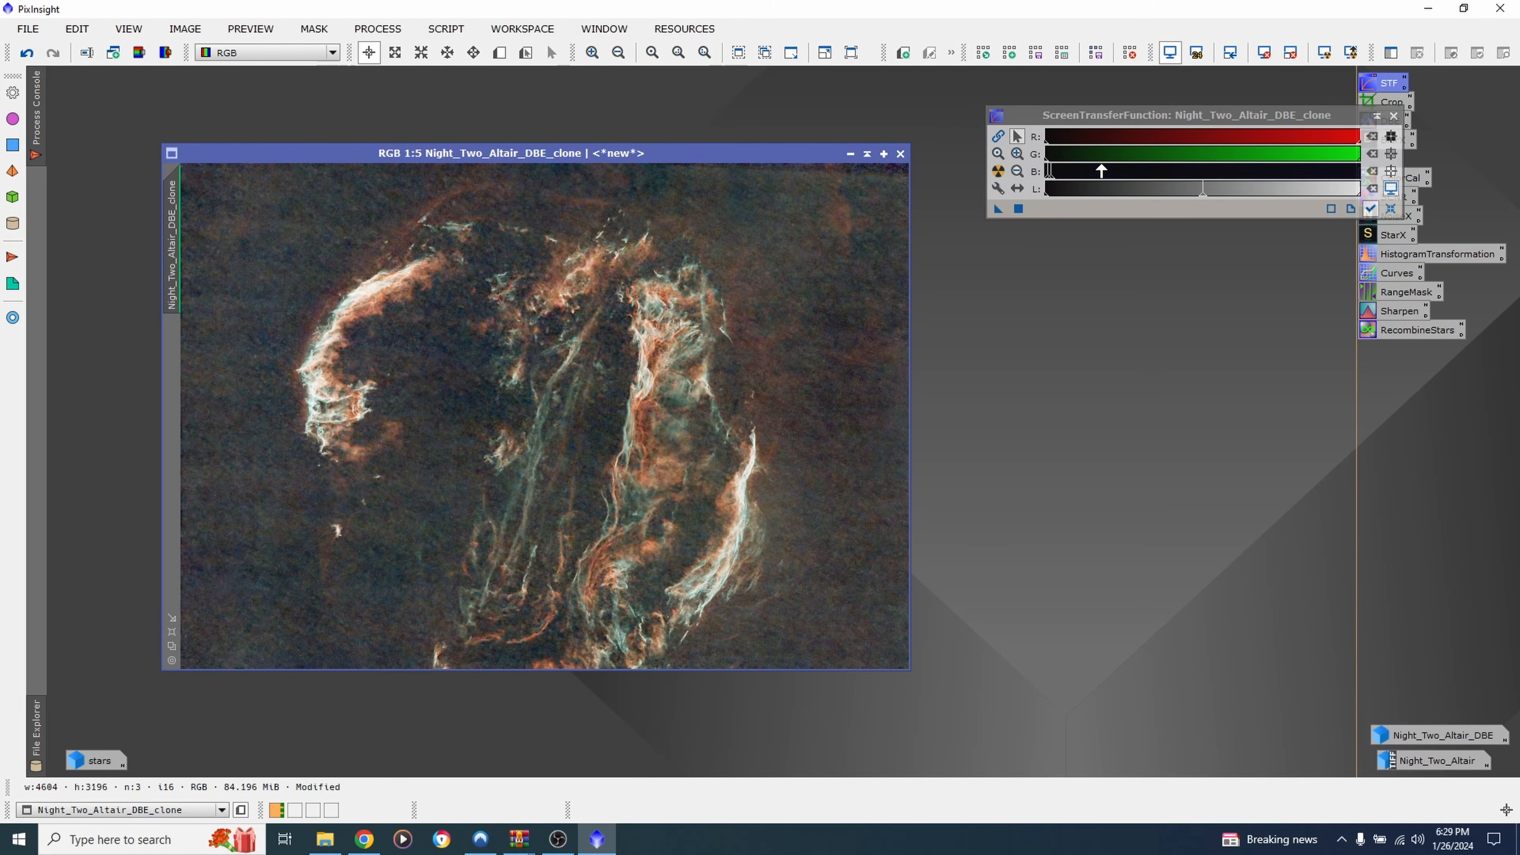
pyautogui.click(1389, 209)
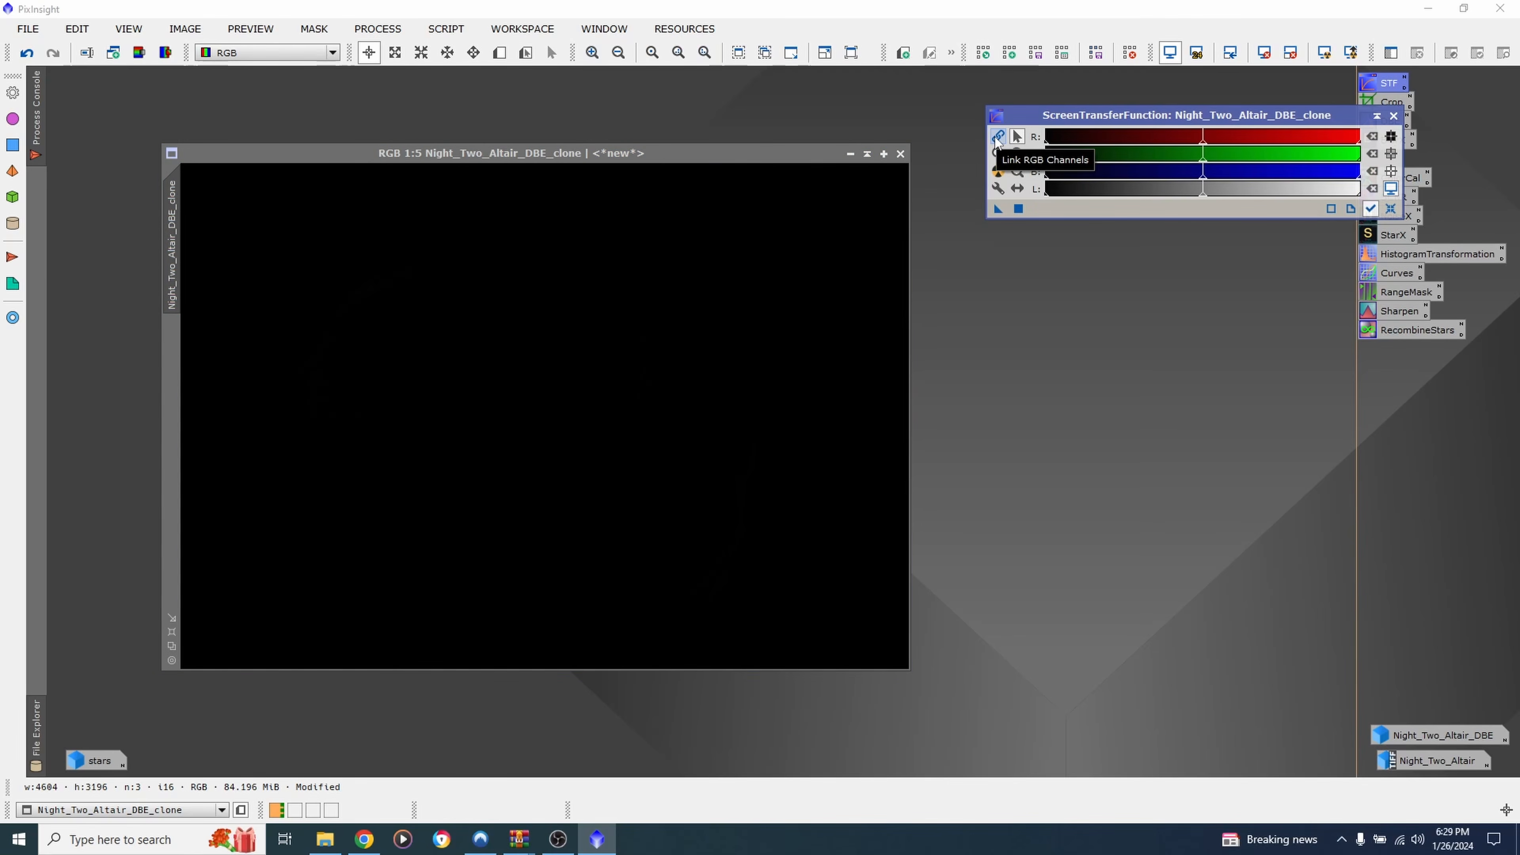
pyautogui.click(997, 138)
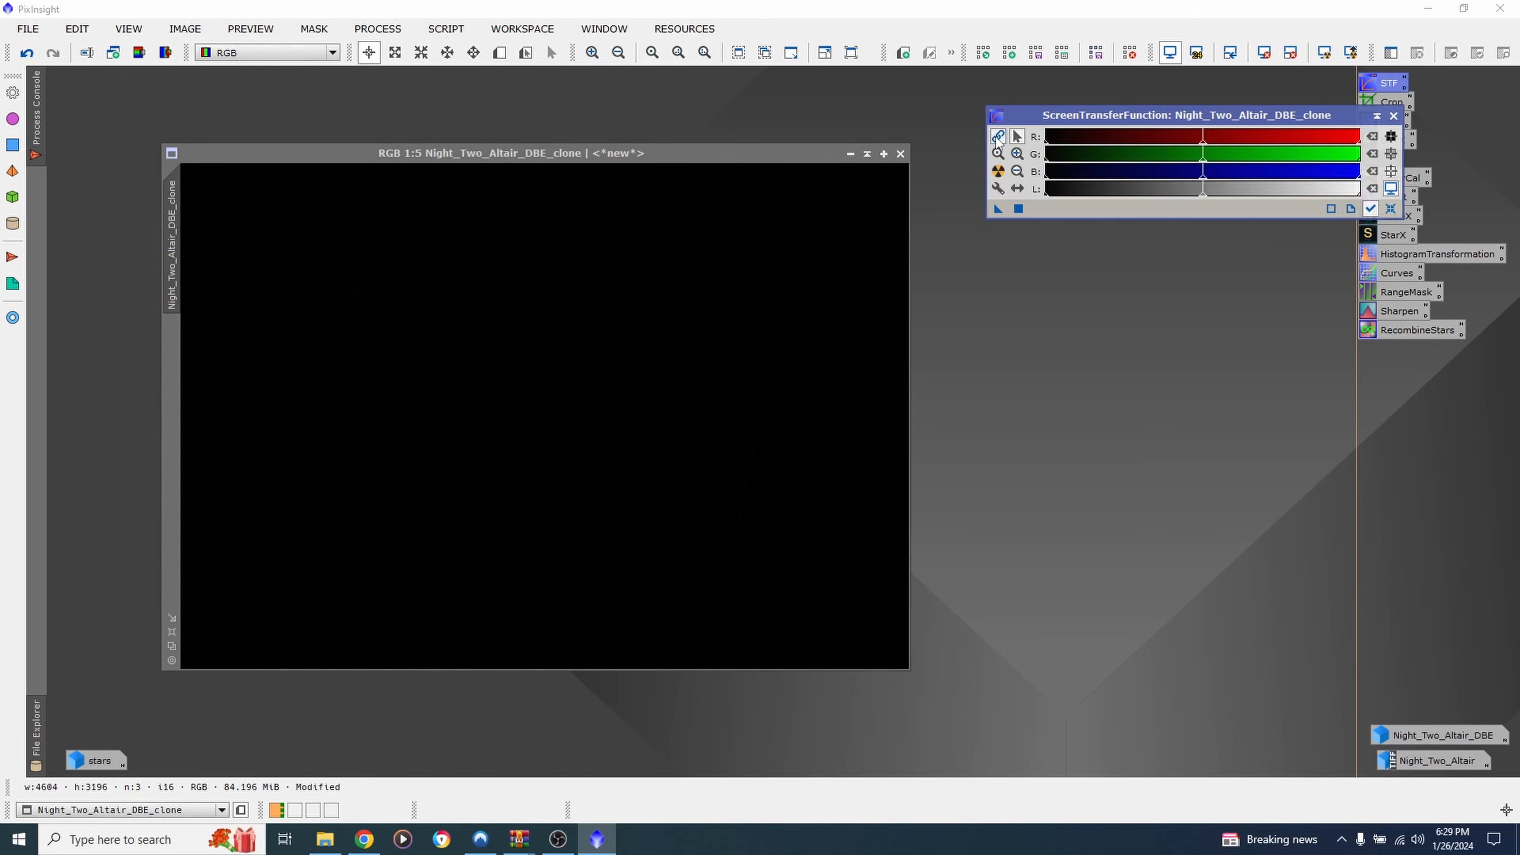
pyautogui.click(997, 171)
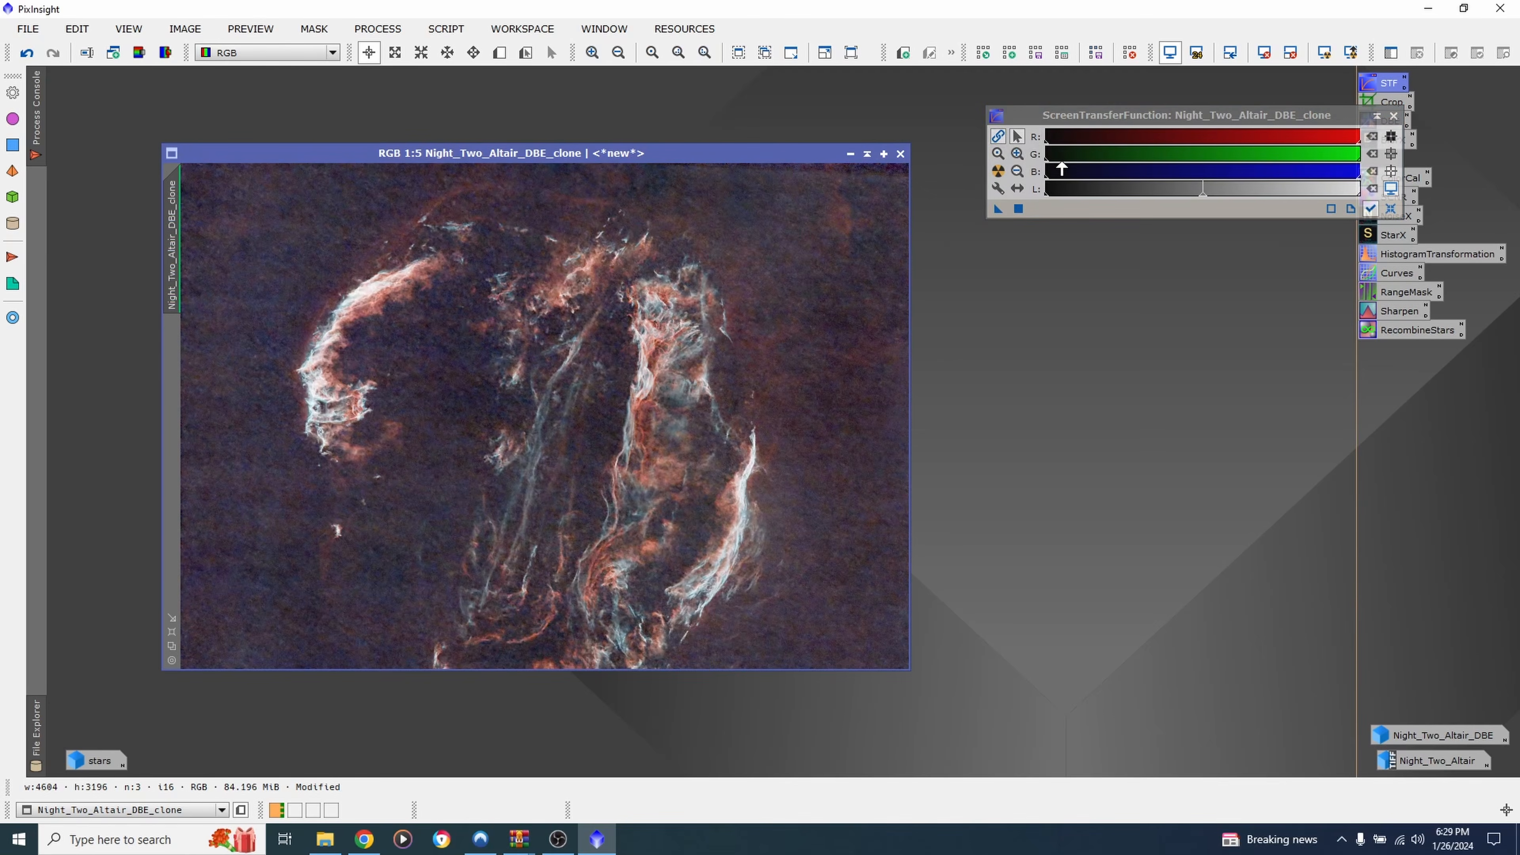
# Darken the clone's screen stretch by adjusting the linked RGB shadows to about 0.00067 and midtones to about 0.0025
pyautogui.moveTo(1068, 172)
pyautogui.mouseDown()
pyautogui.moveTo(1226, 177)
pyautogui.moveTo(1069, 187)
pyautogui.mouseUp()
pyautogui.scroll(1, 1059, 169)
pyautogui.scroll(-4, 1061, 168)
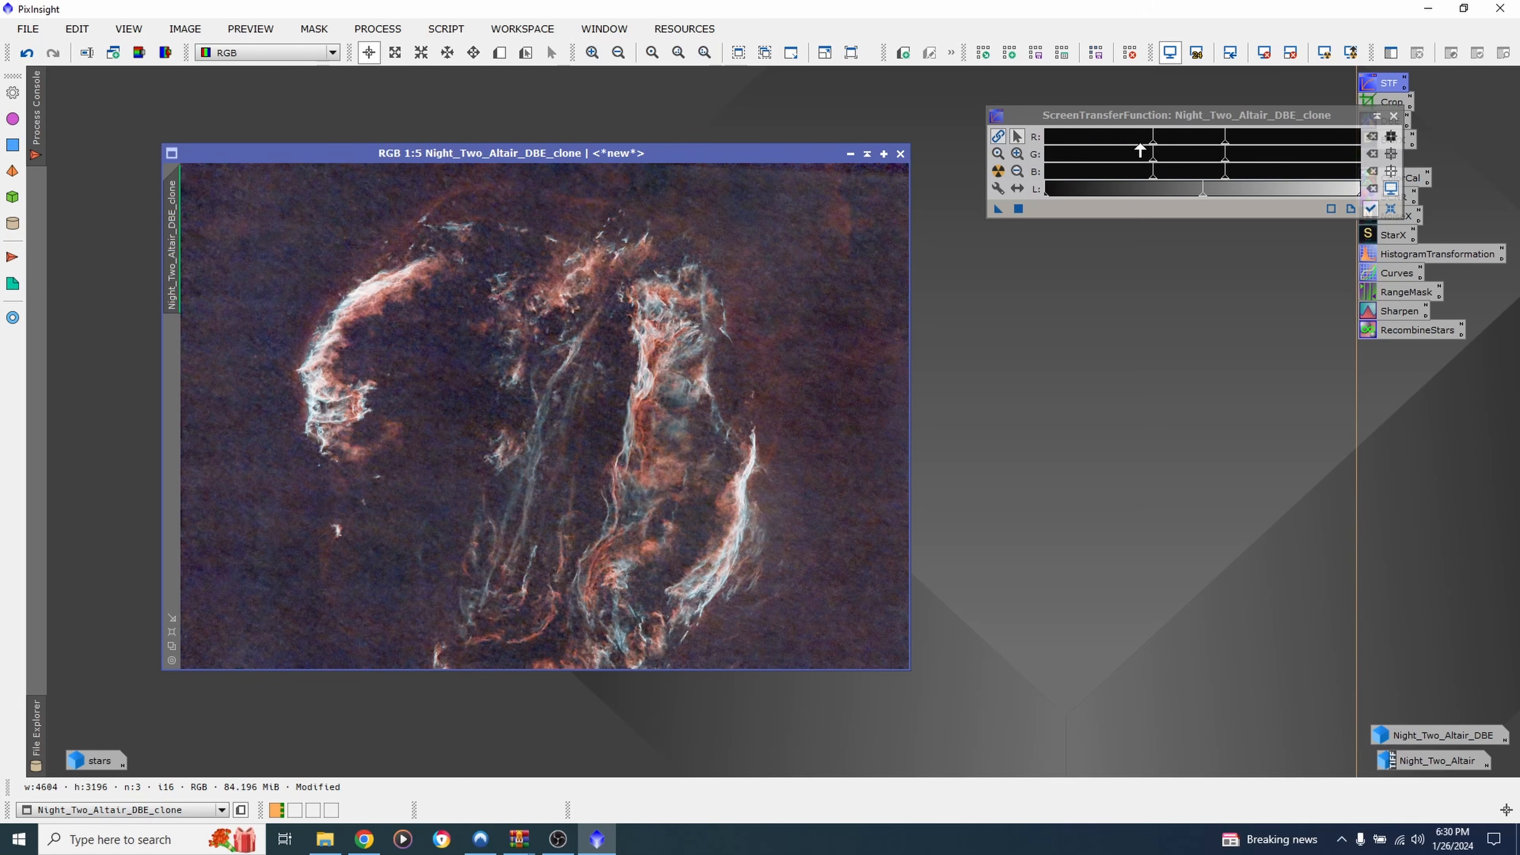
pyautogui.moveTo(1153, 145); pyautogui.dragTo(1159, 145)
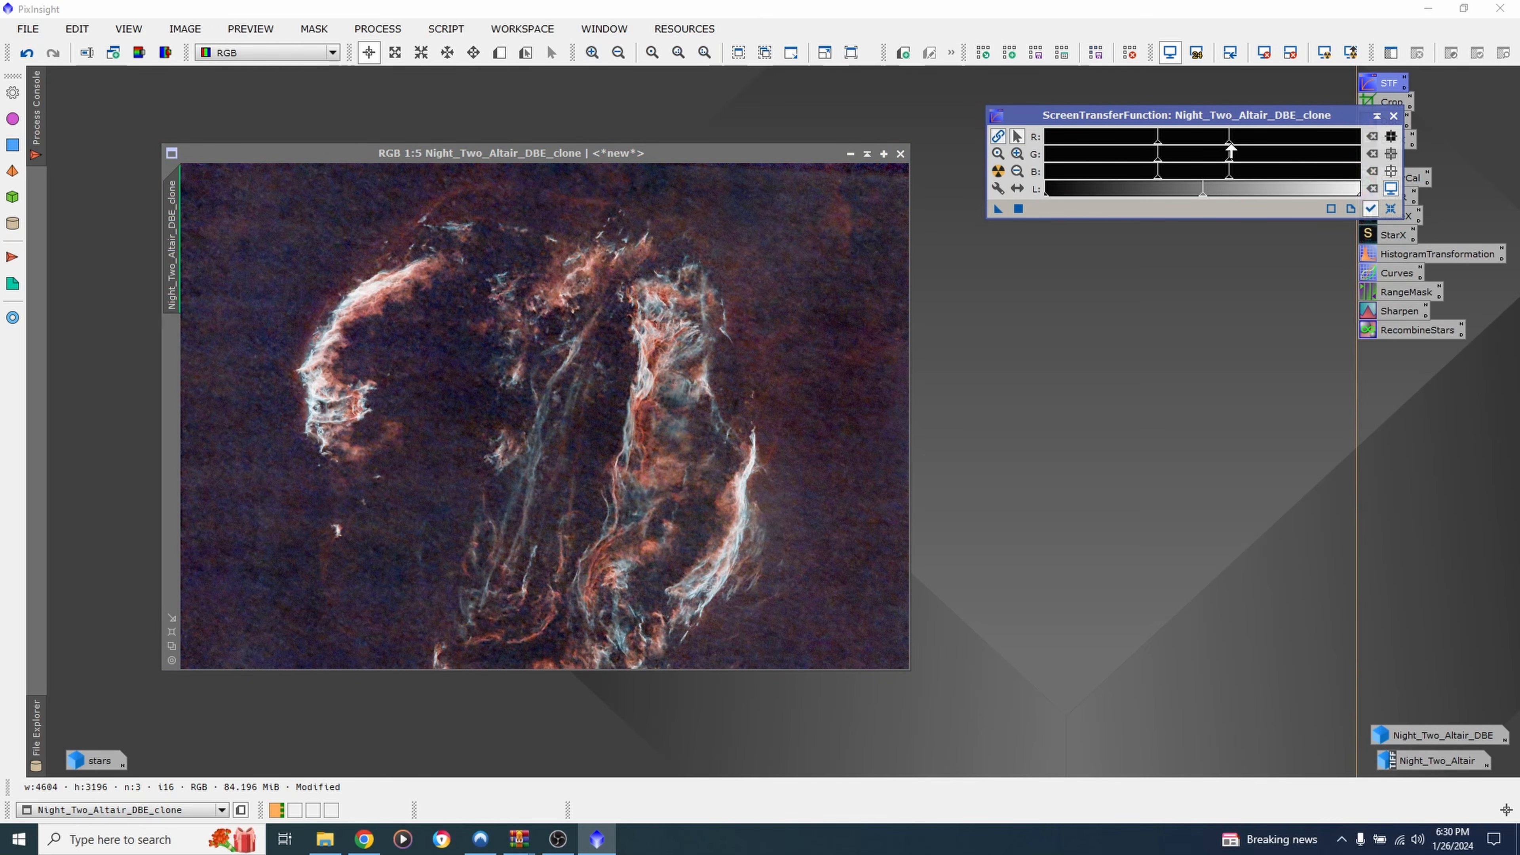
pyautogui.moveTo(1229, 147); pyautogui.dragTo(1357, 147)
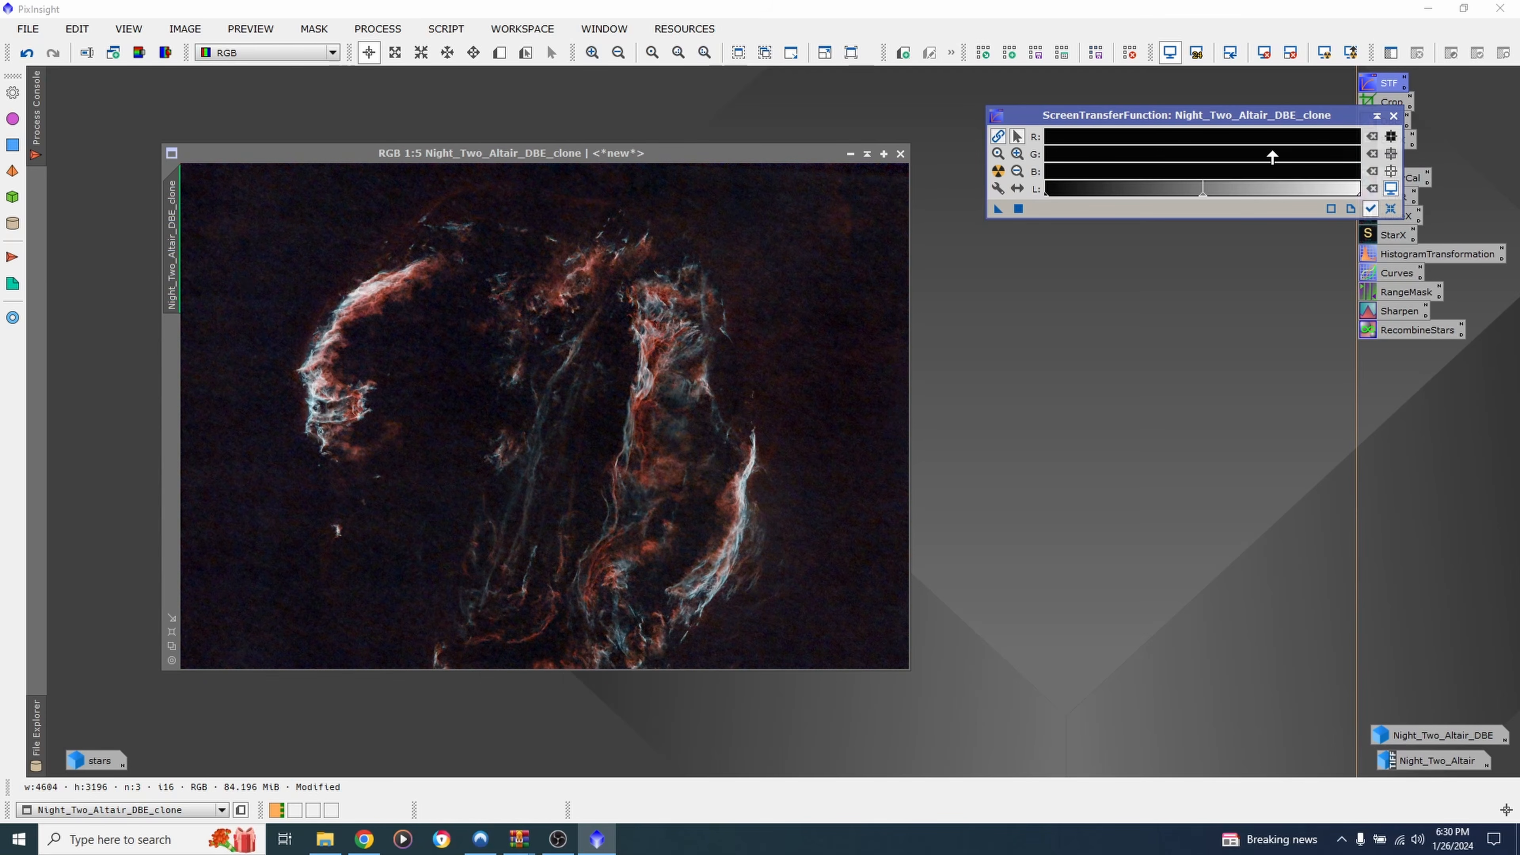
pyautogui.scroll(-4, 1273, 156)
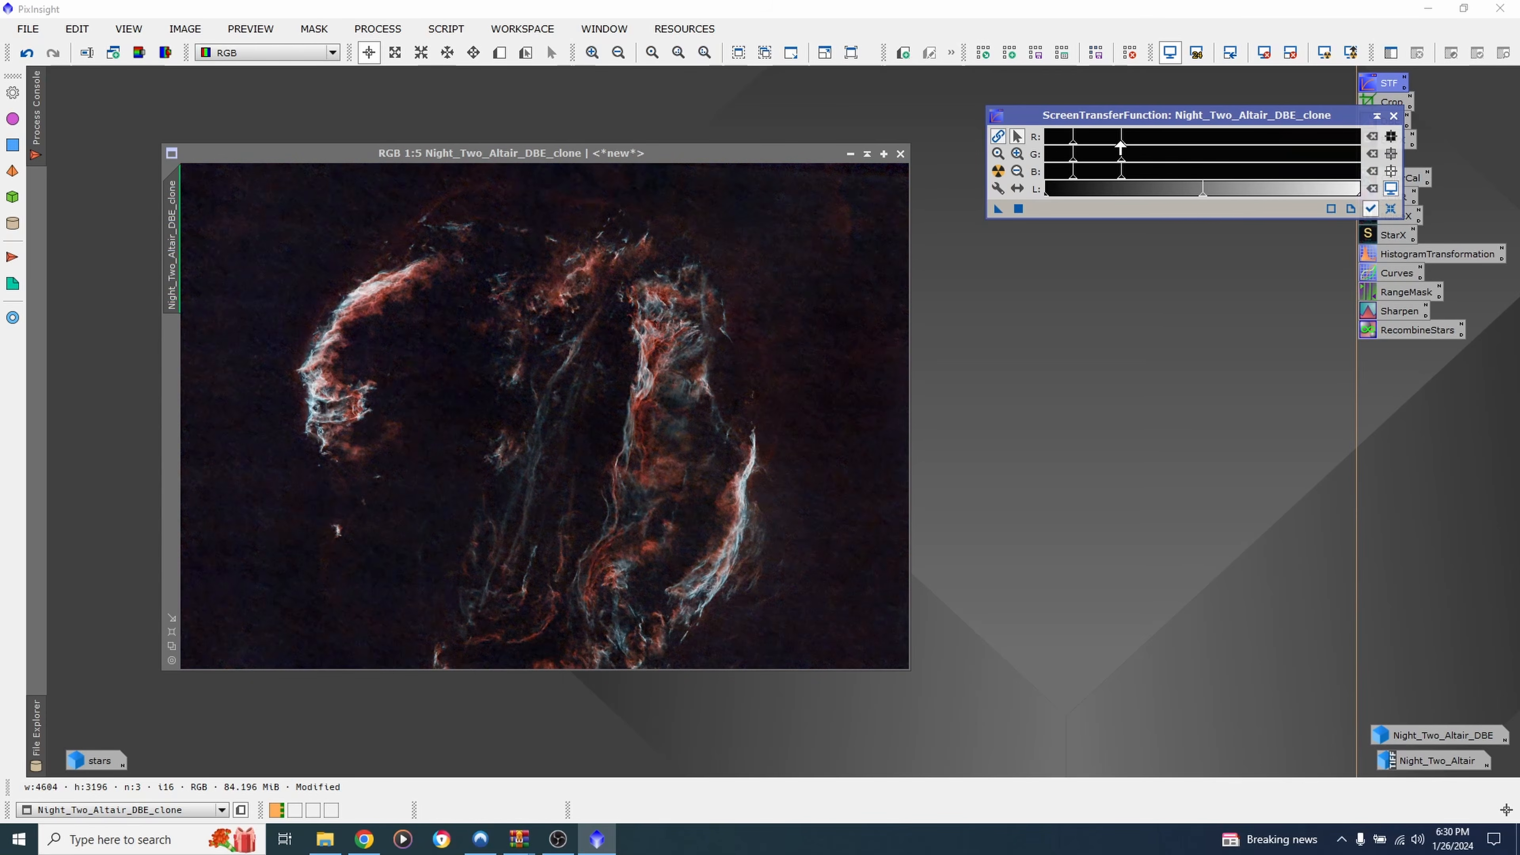
pyautogui.moveTo(1122, 145)
pyautogui.mouseDown()
pyautogui.moveTo(1149, 146)
pyautogui.moveTo(1138, 149)
pyautogui.mouseUp()
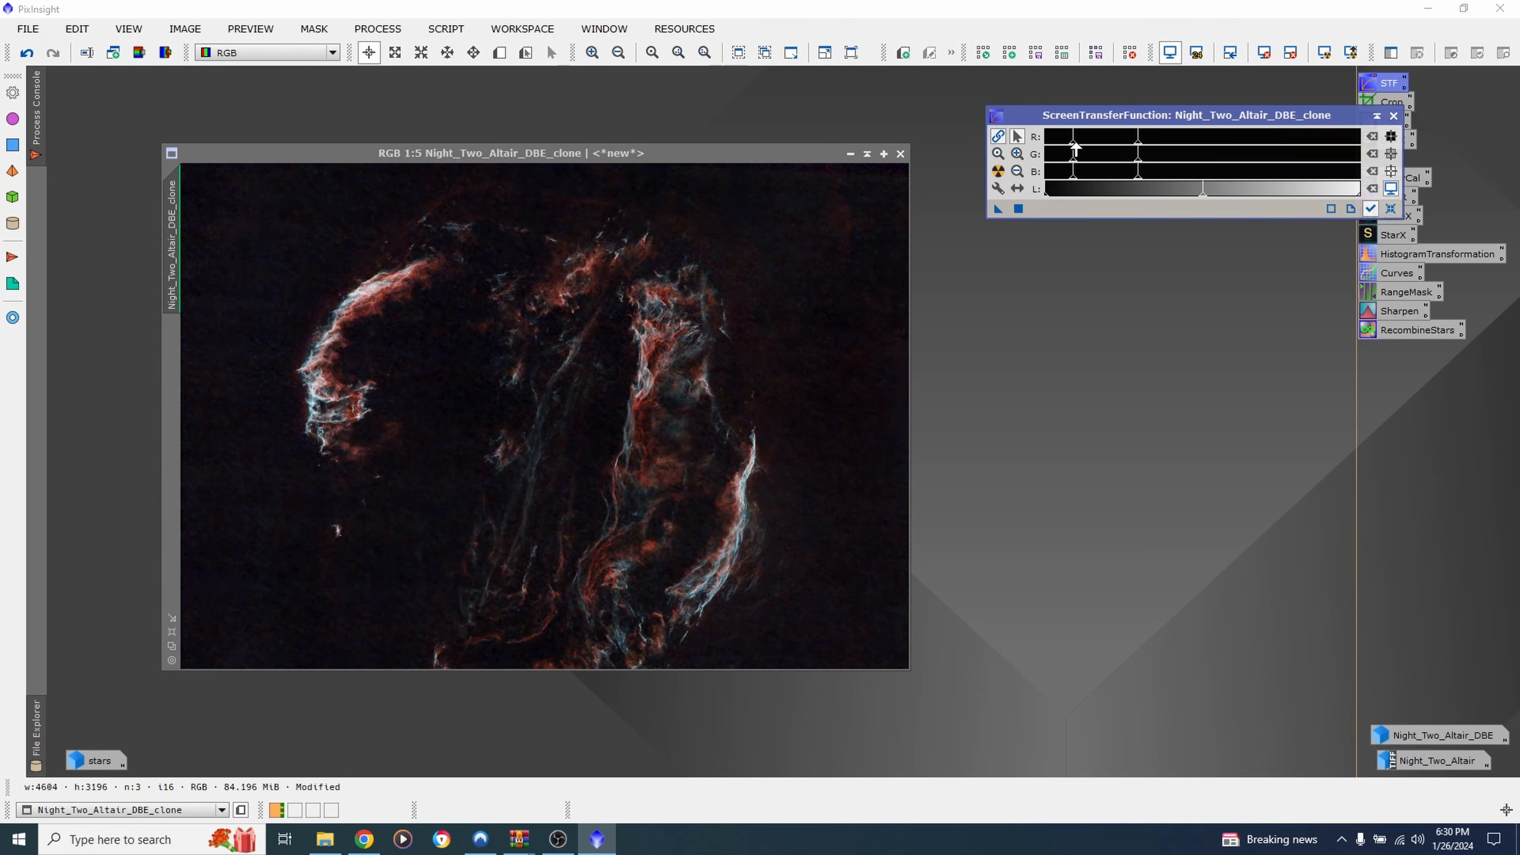
pyautogui.moveTo(1075, 149)
pyautogui.mouseDown()
pyautogui.moveTo(1269, 154)
pyautogui.moveTo(1172, 170)
pyautogui.mouseUp()
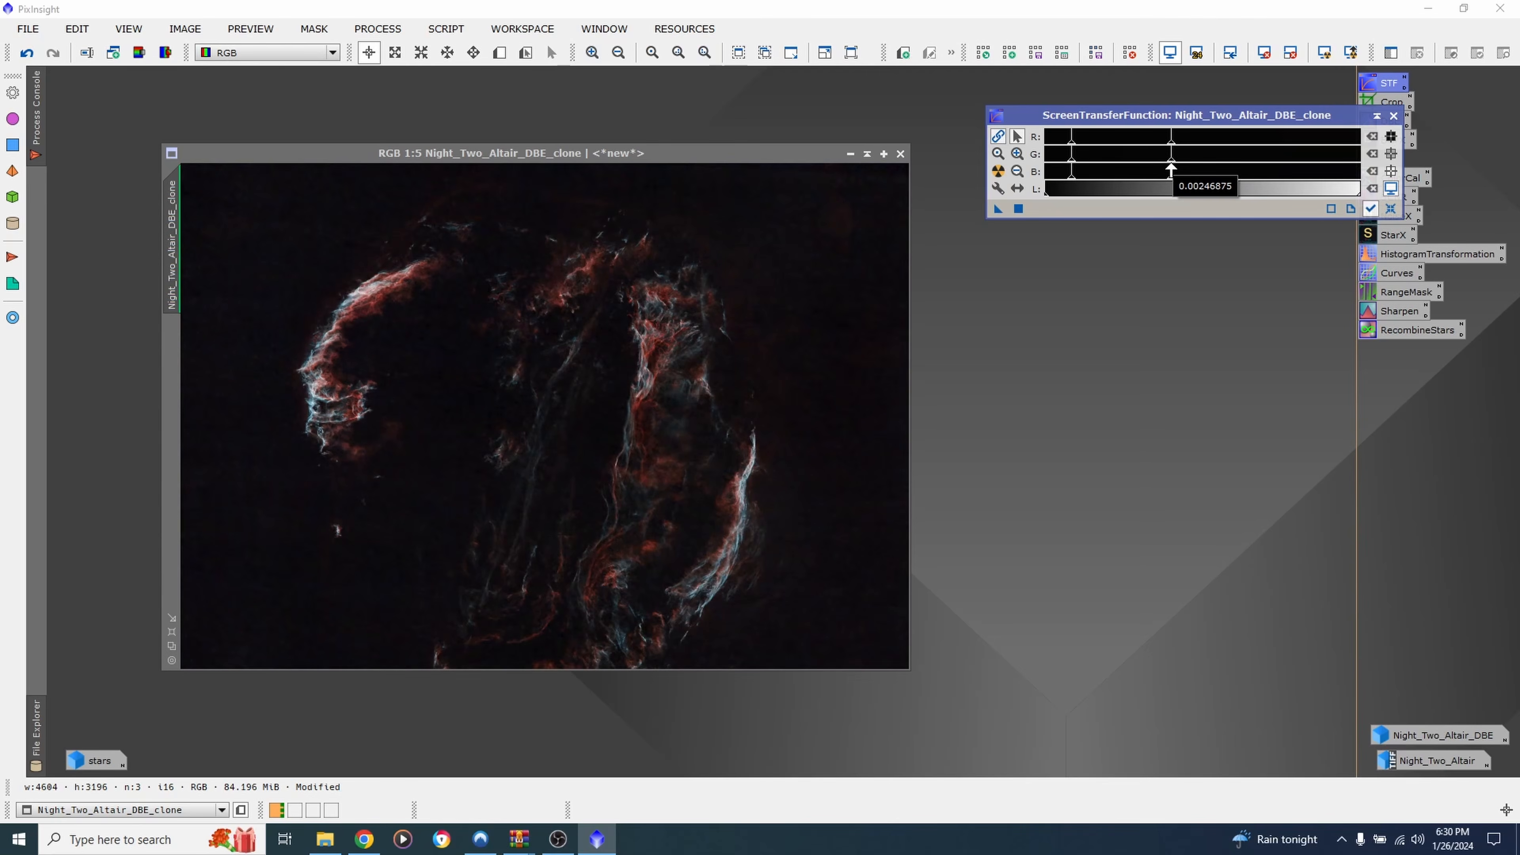
pyautogui.moveTo(1170, 171); pyautogui.dragTo(1173, 171)
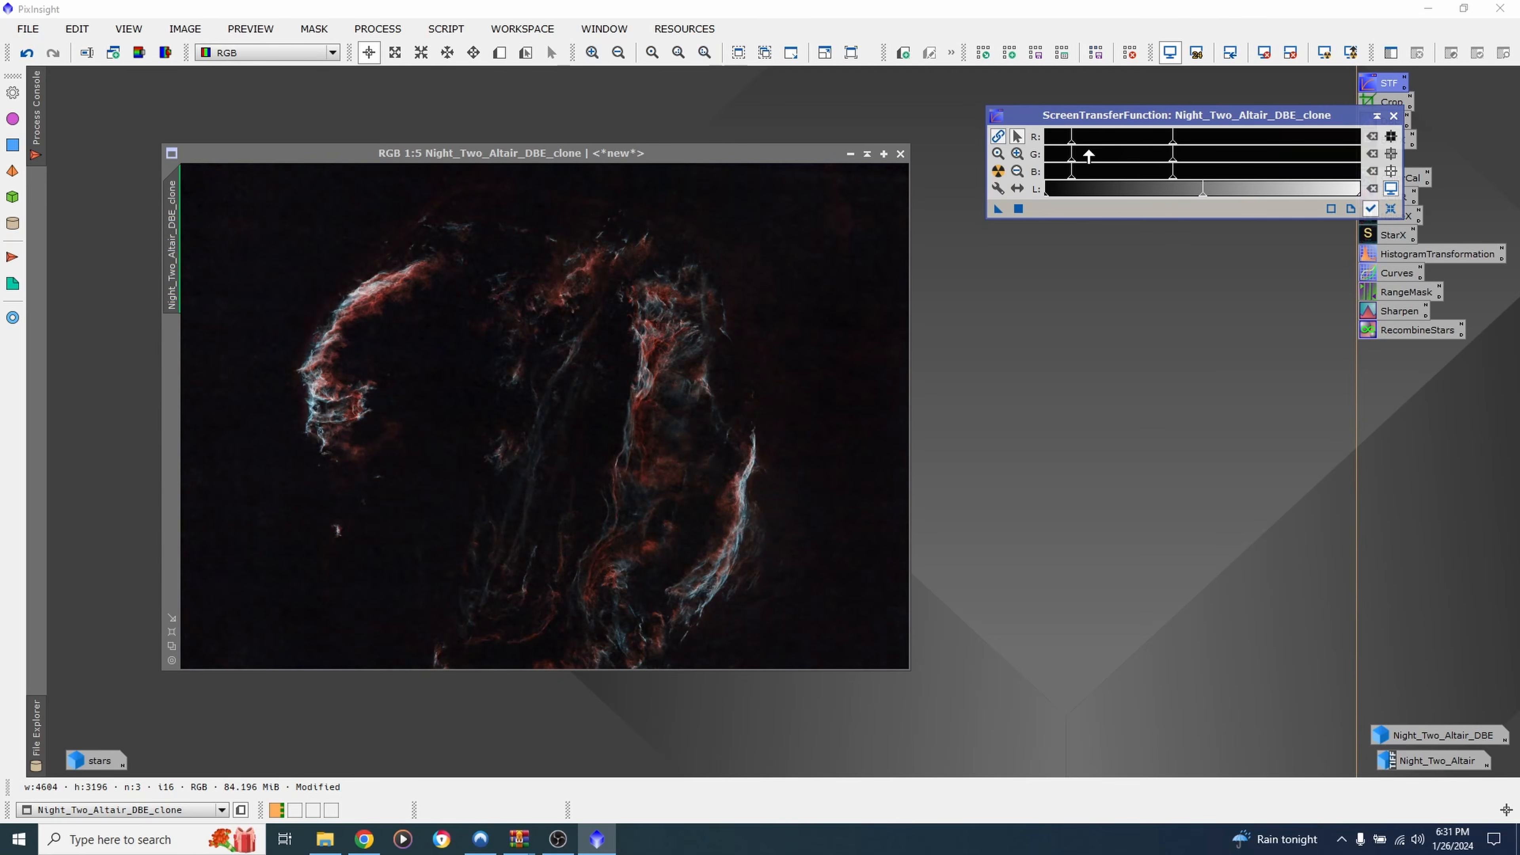
# Open HistogramTransformation, select Night_Two_Altair_DBE_clone as its view, and transfer the ScreenTransferFunction stretch settings into it
pyautogui.moveTo(1082, 114); pyautogui.dragTo(1001, 87)
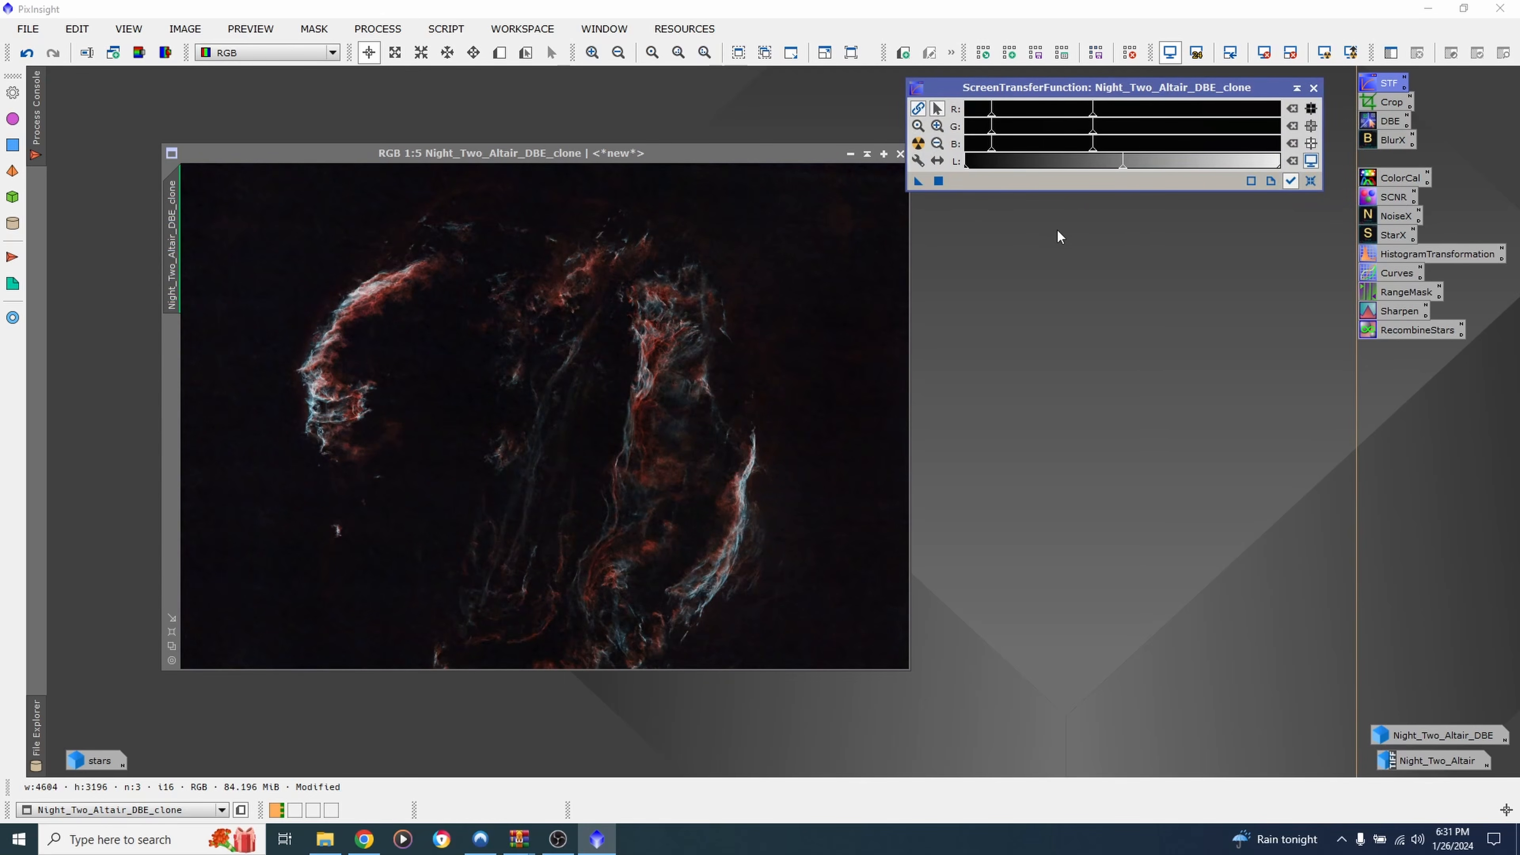
pyautogui.doubleClick(1394, 255)
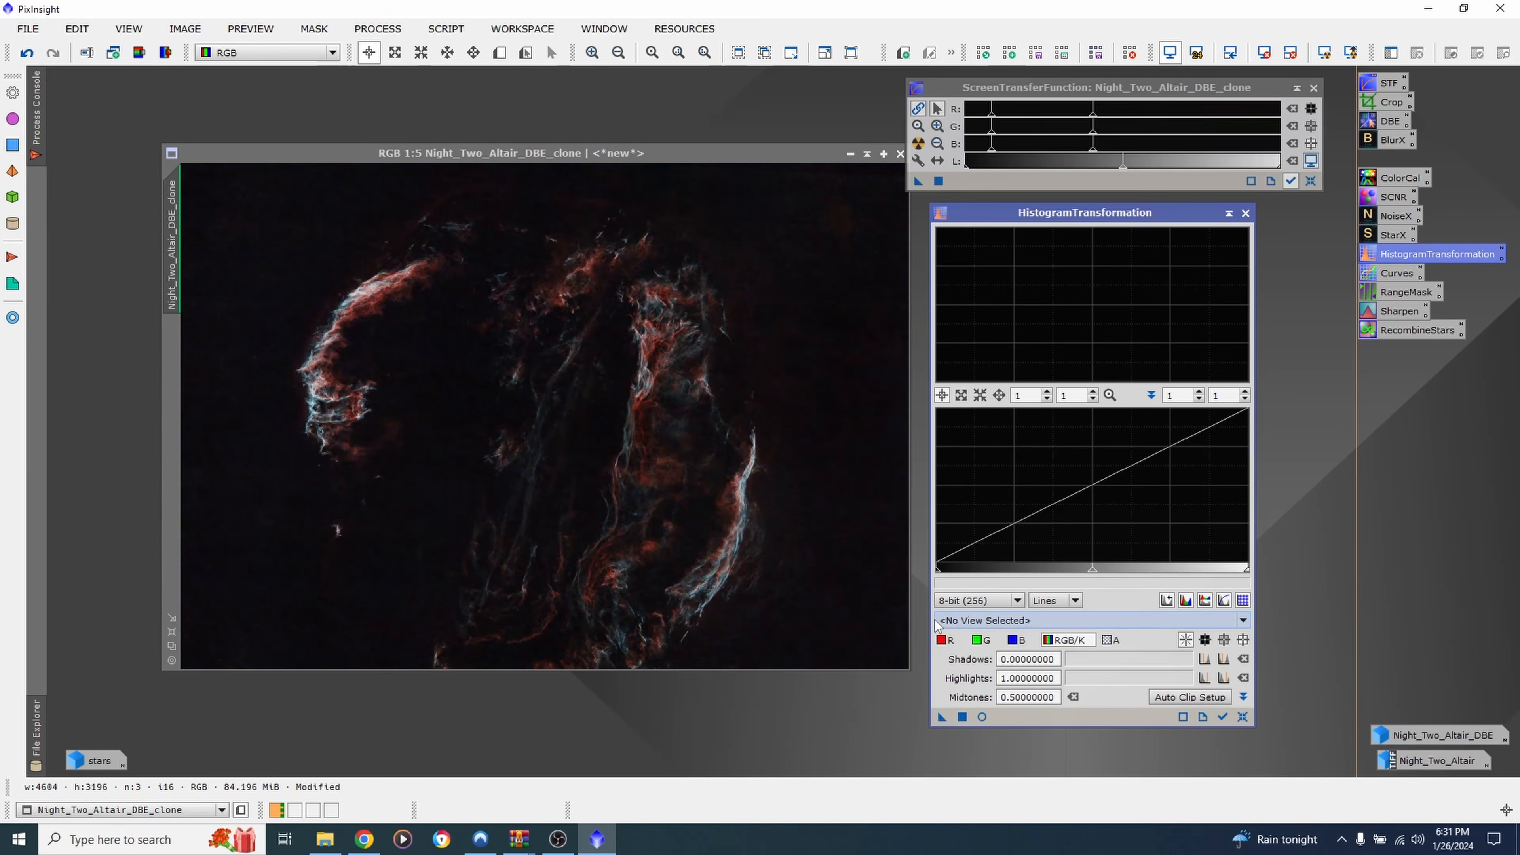
pyautogui.click(962, 621)
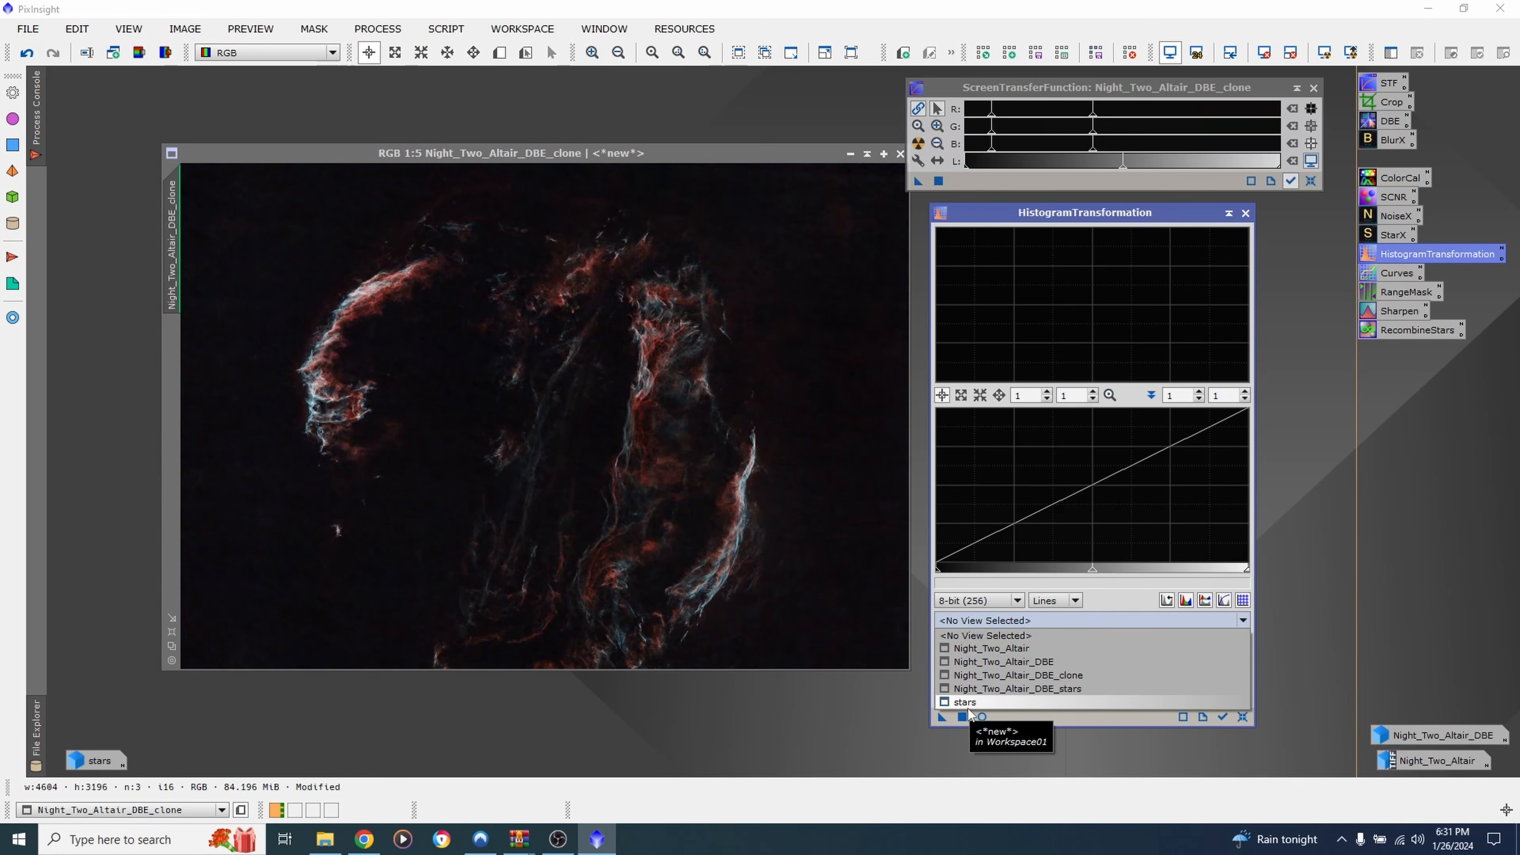
pyautogui.click(1009, 675)
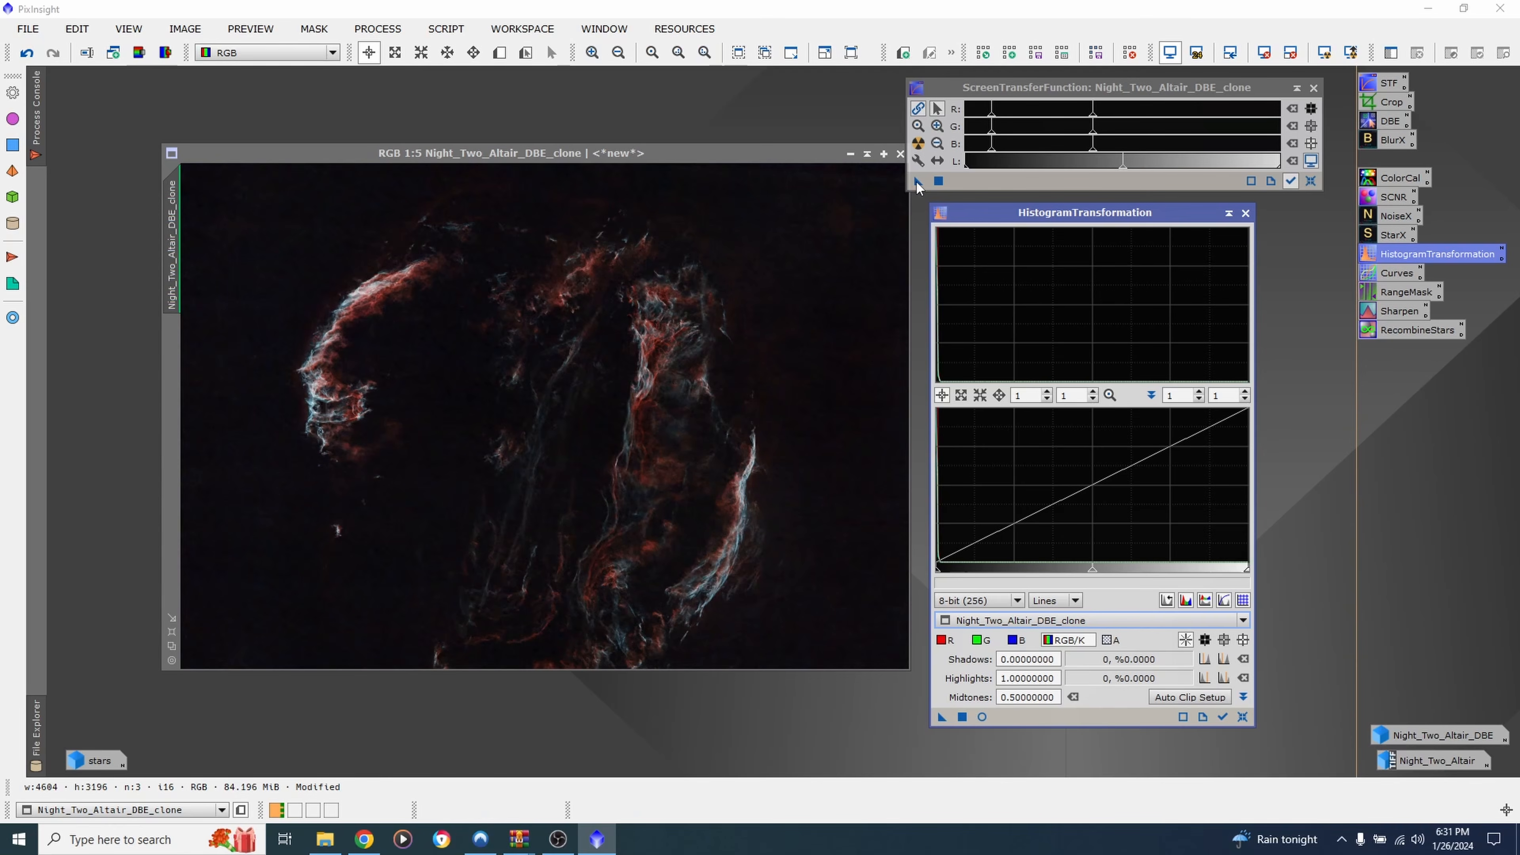
pyautogui.moveTo(917, 182); pyautogui.dragTo(1013, 723)
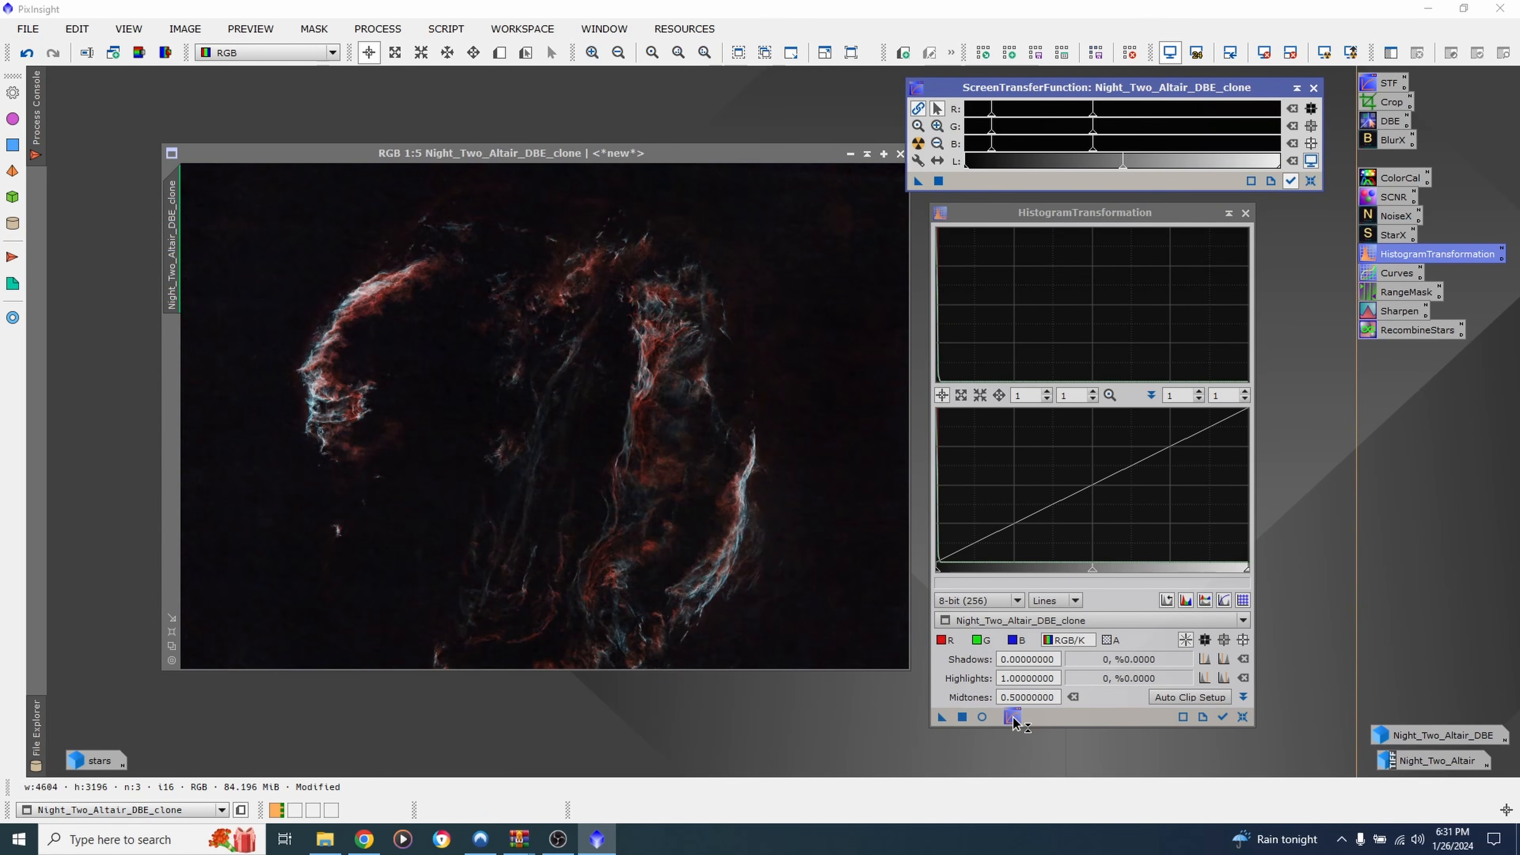
pyautogui.moveTo(1013, 723); pyautogui.dragTo(1013, 723)
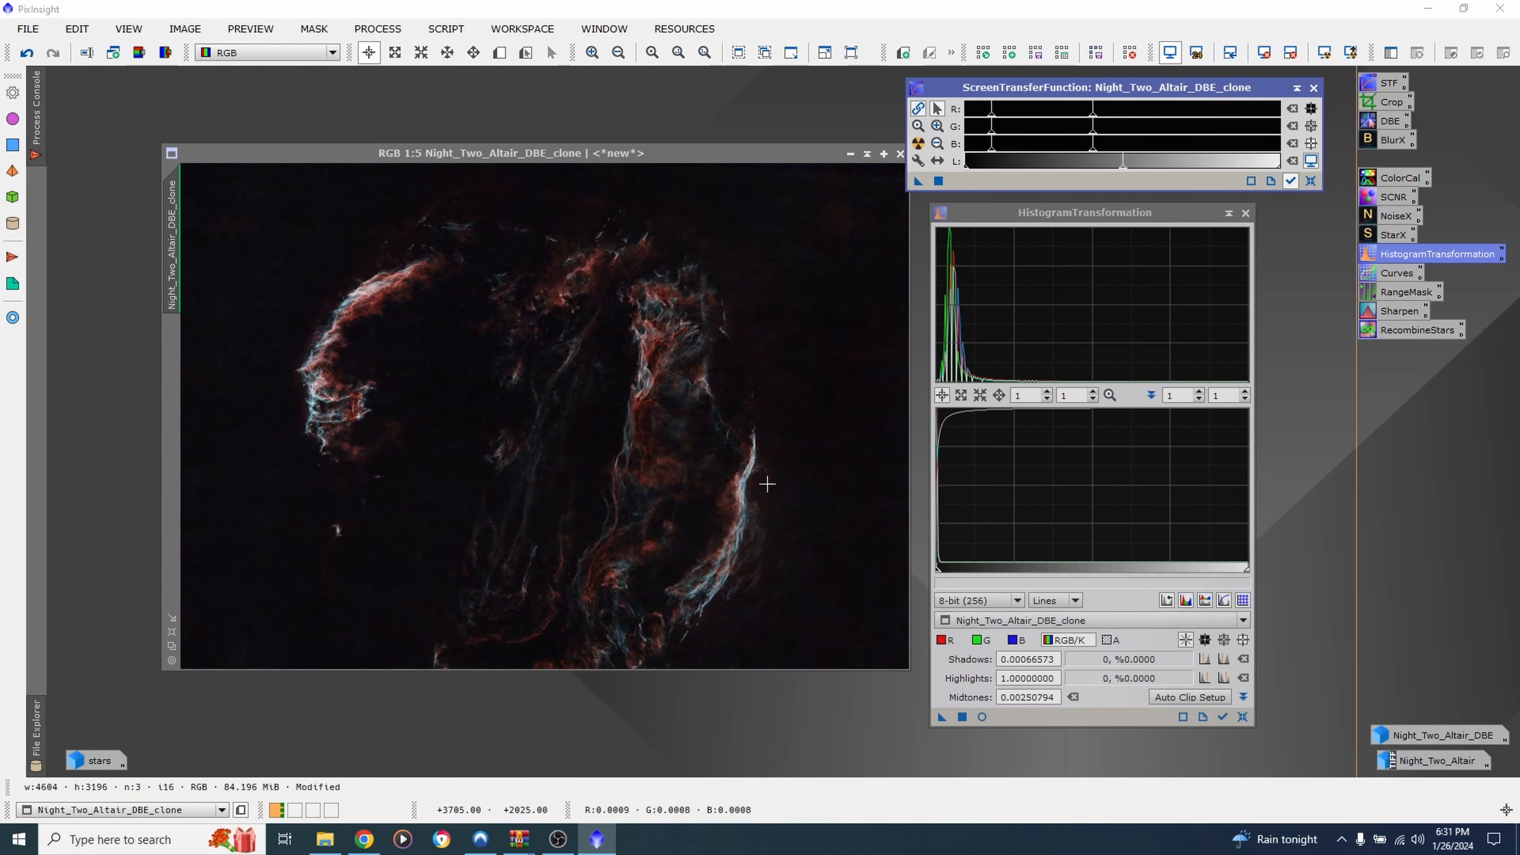
# Apply the histogram stretch to the starless clone, reset its screen stretch, and close both stretch dialogs
pyautogui.click(962, 718)
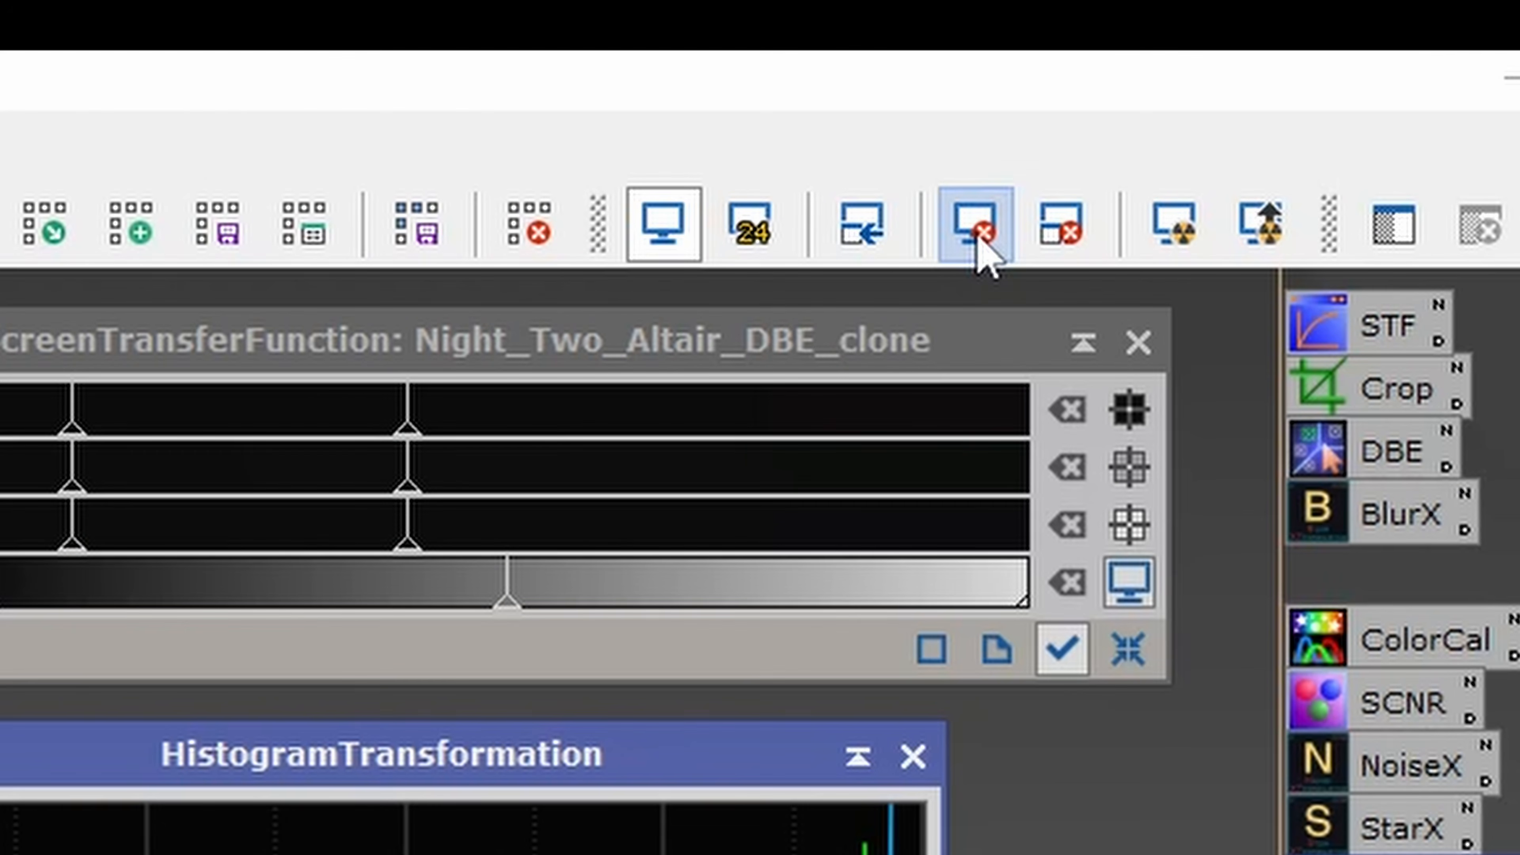
pyautogui.click(976, 238)
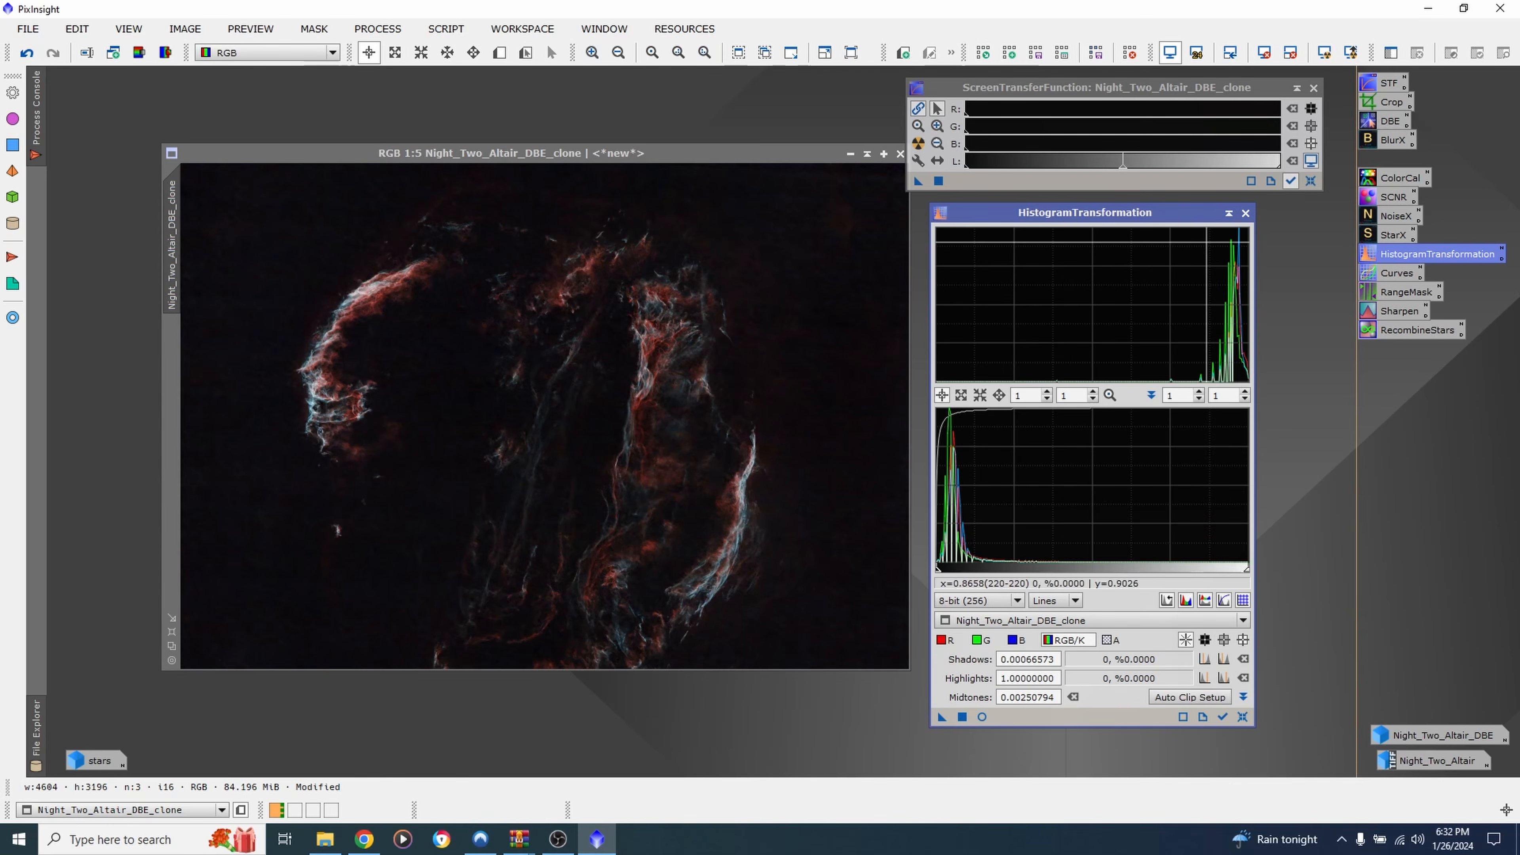
pyautogui.click(1247, 213)
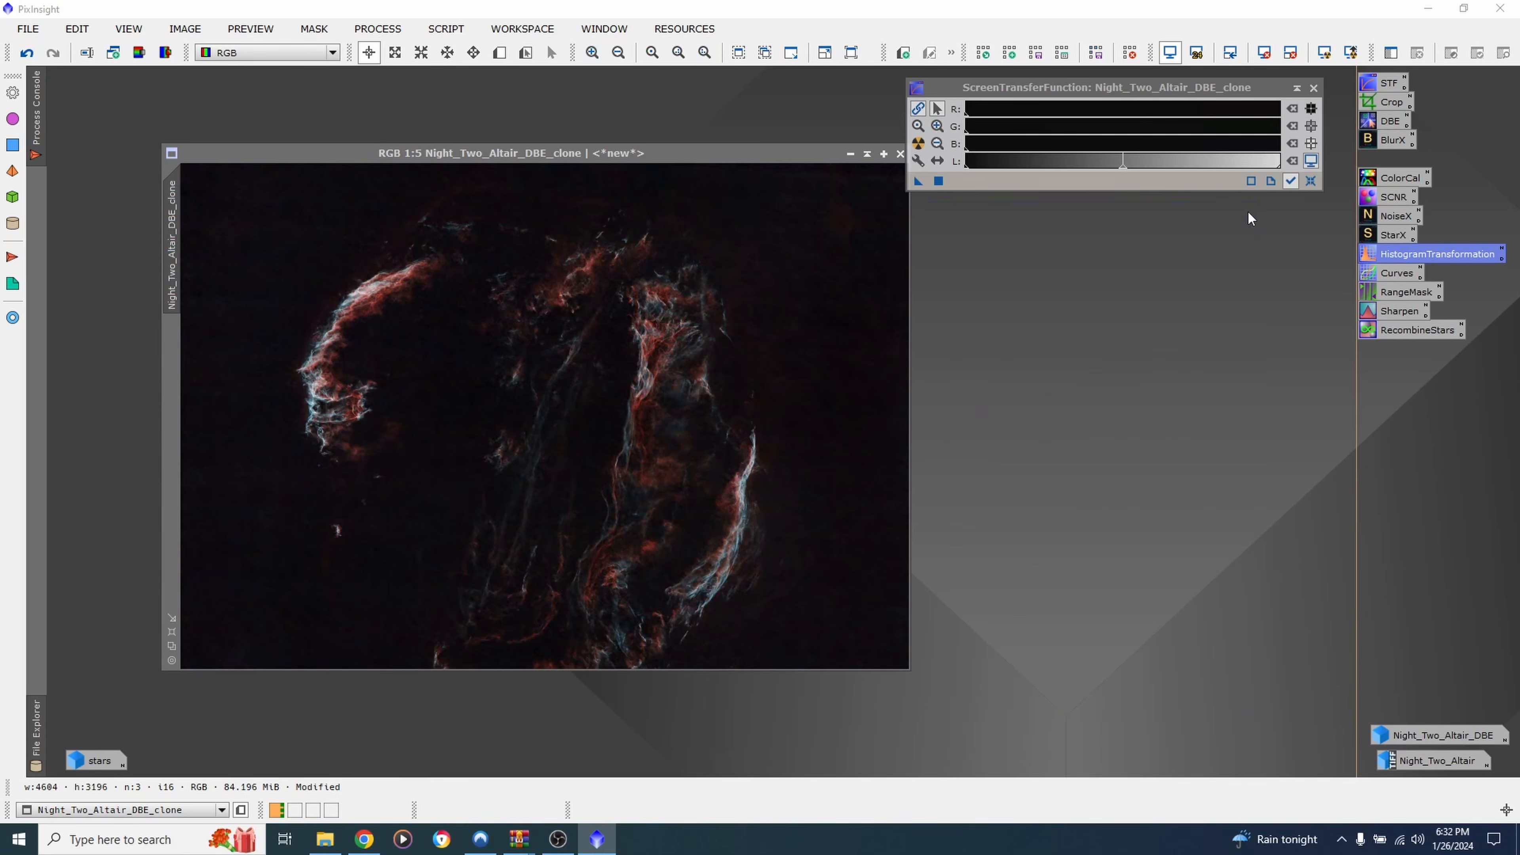
pyautogui.click(1312, 89)
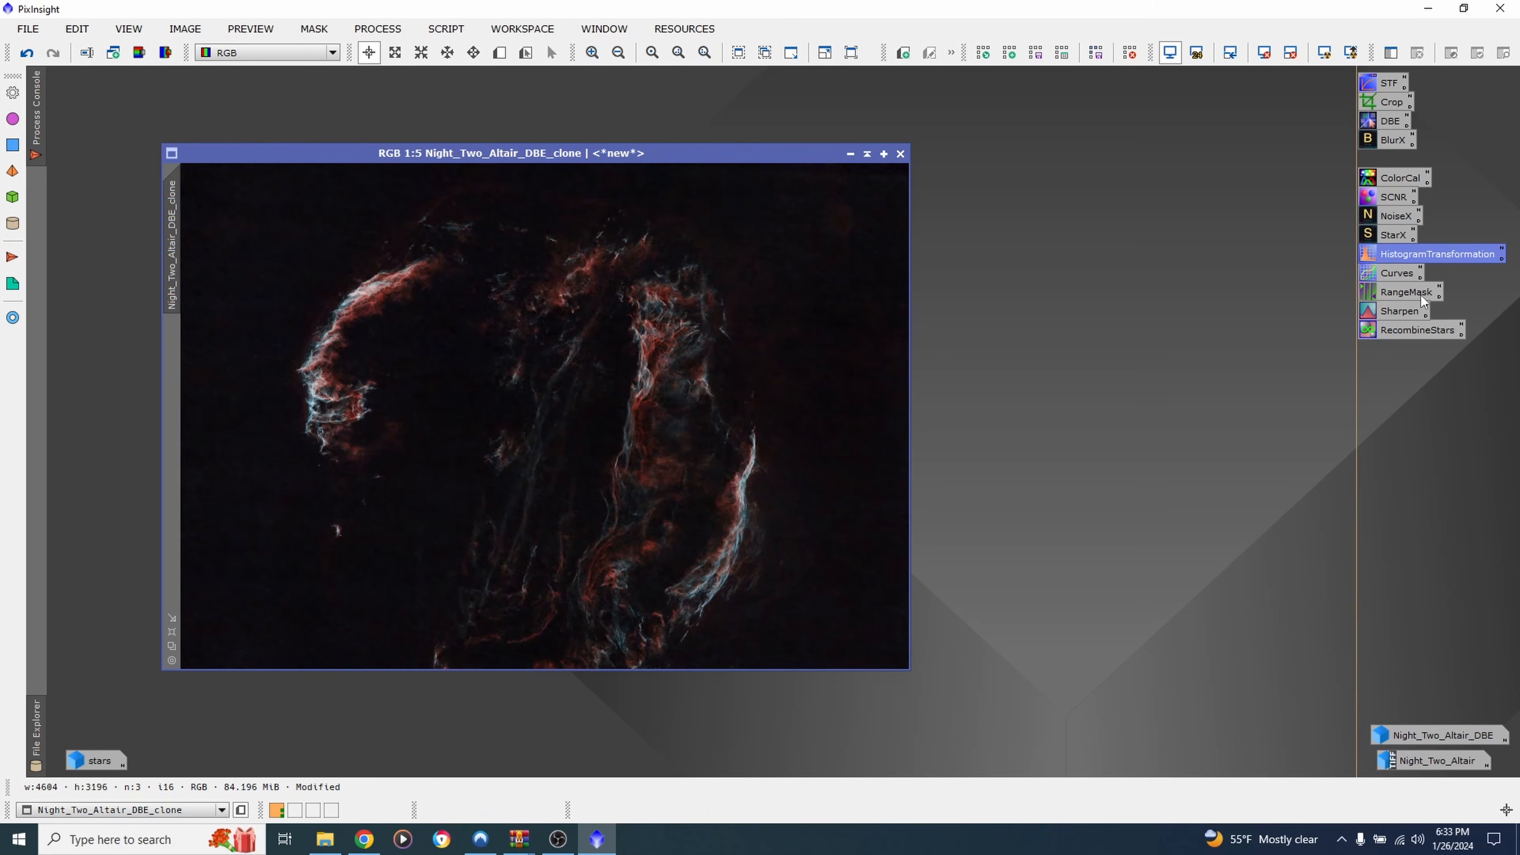
# Open the RangeSelection process and start its real-time preview on the starless clone
pyautogui.click(1402, 294)
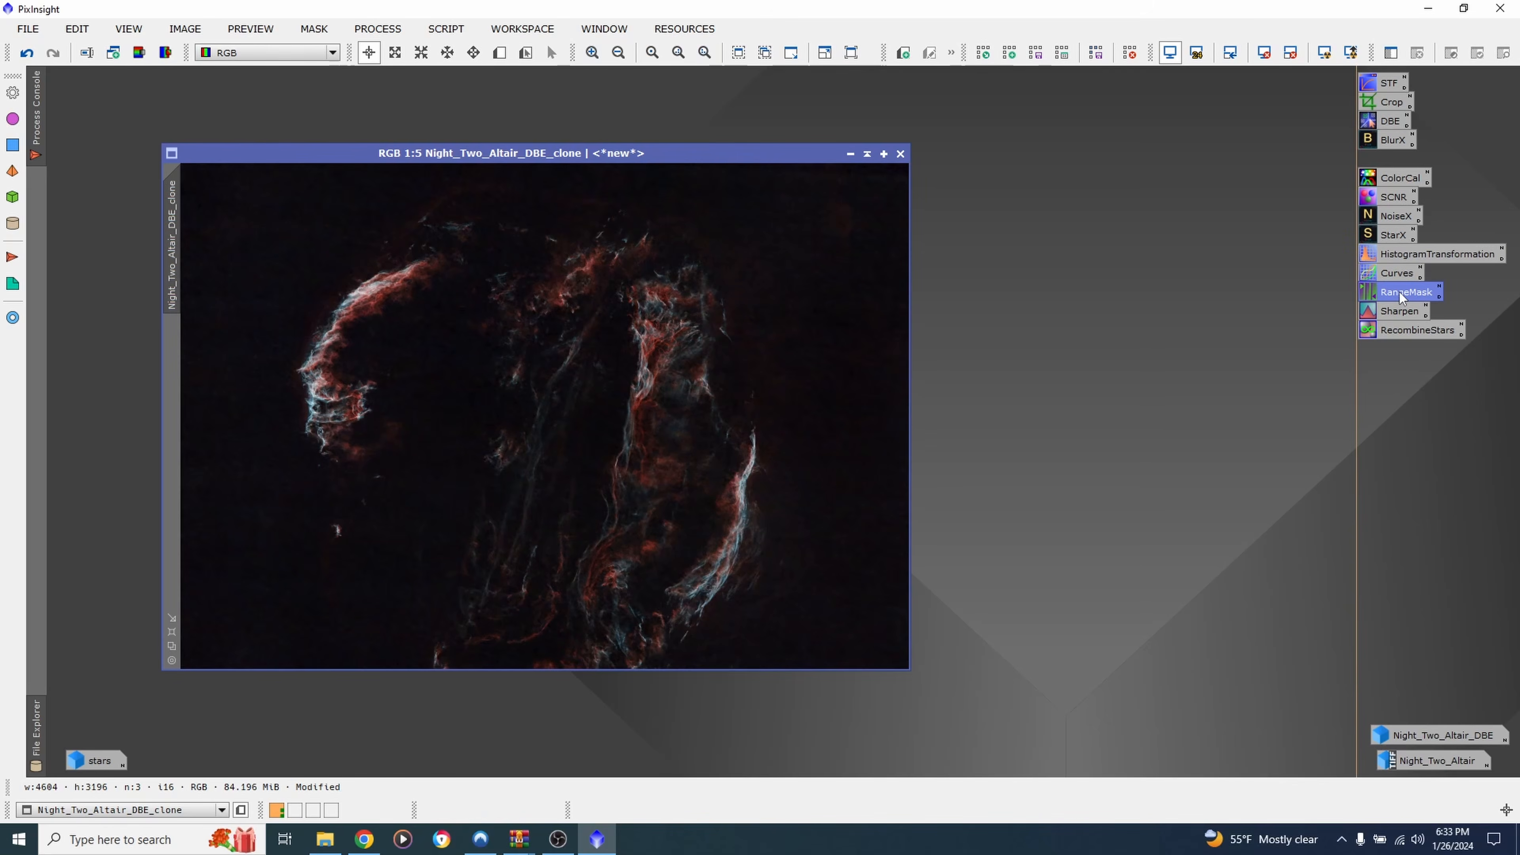
pyautogui.click(386, 30)
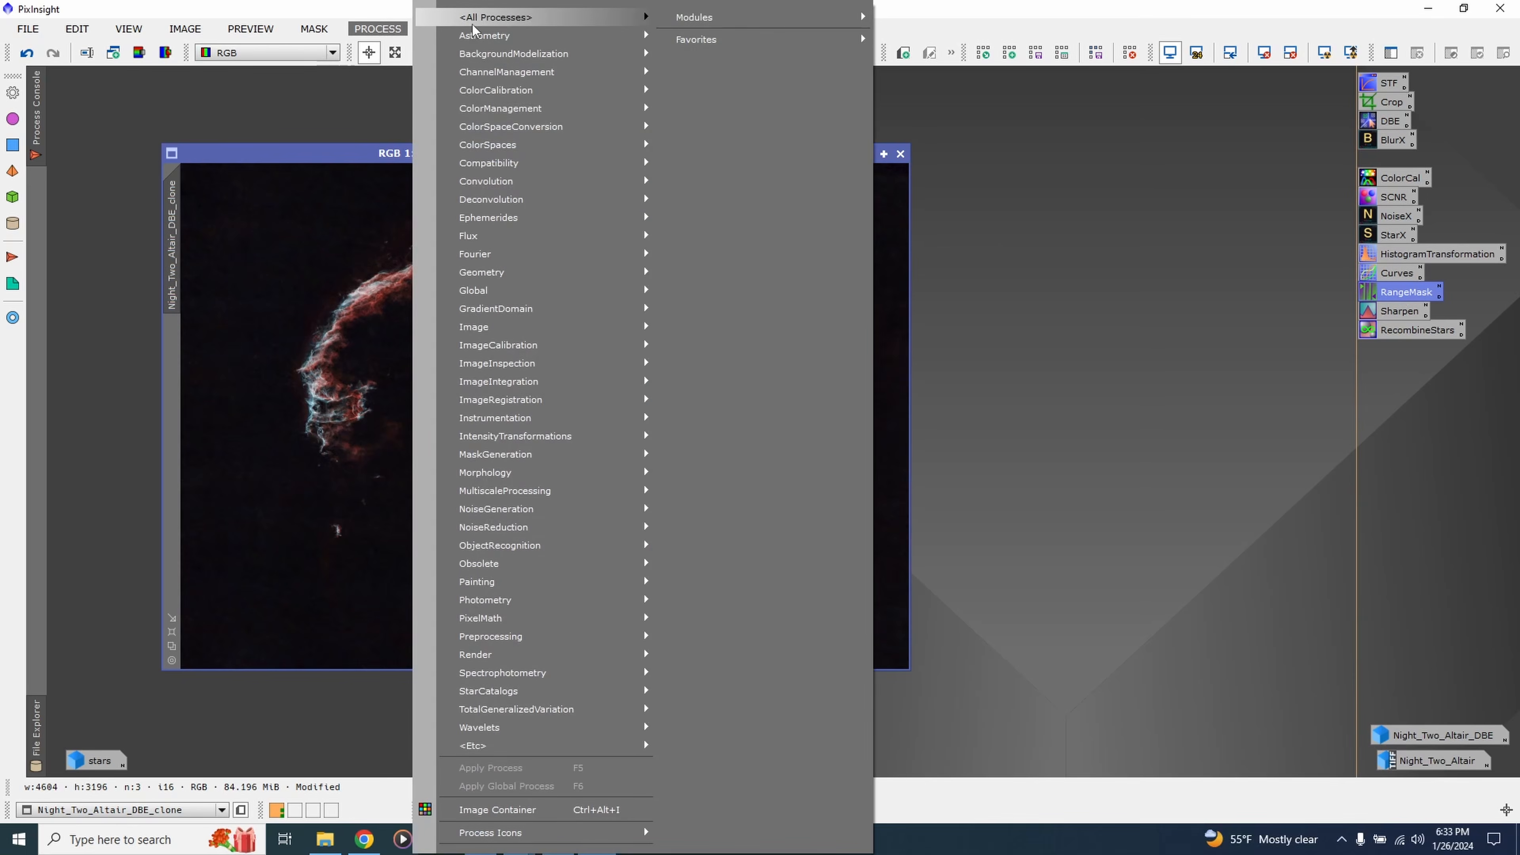
pyautogui.moveTo(497, 17)
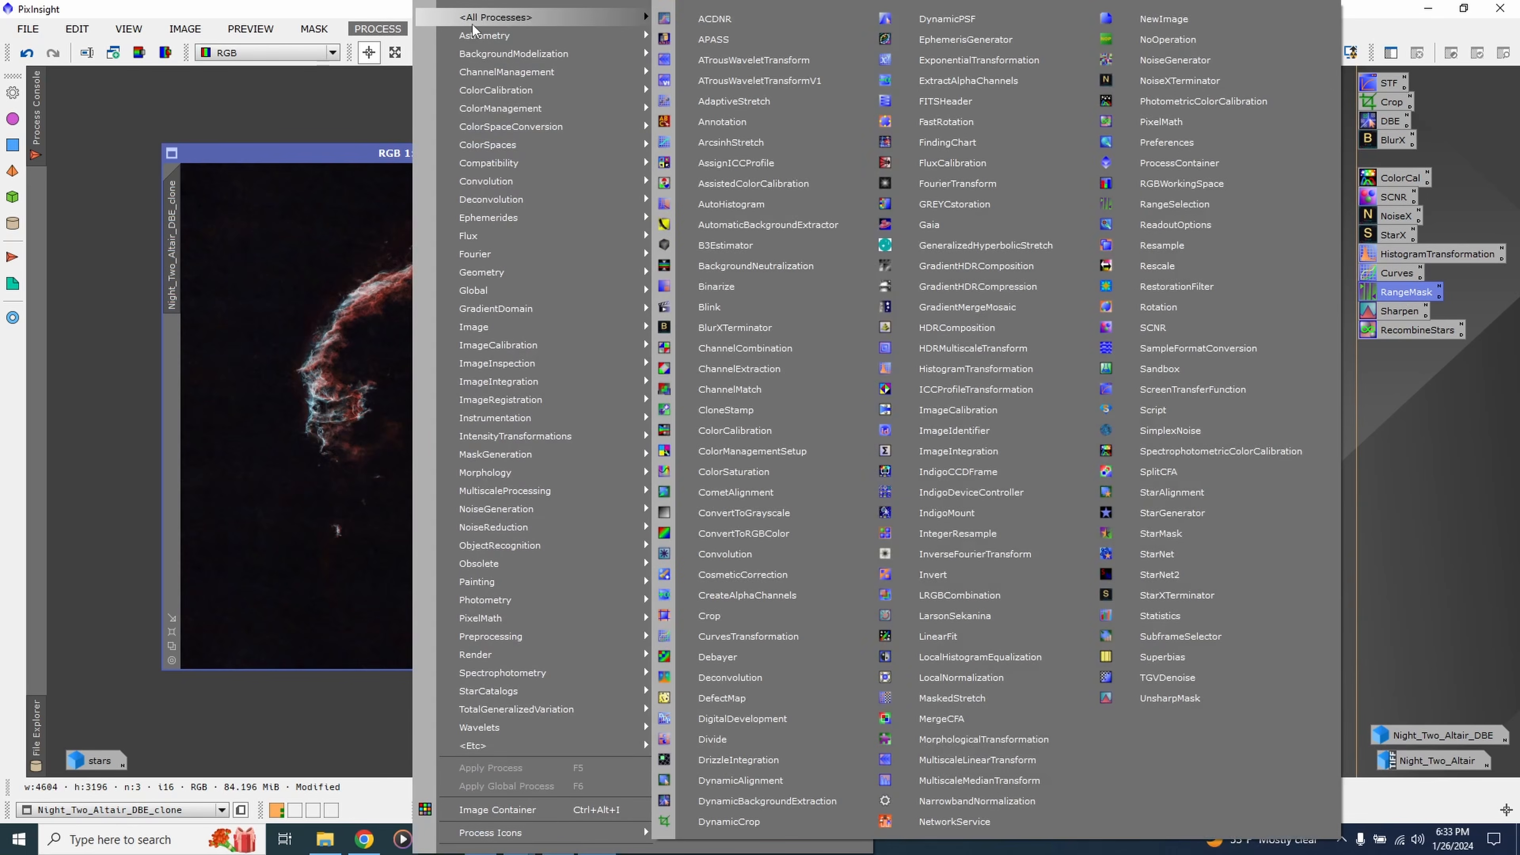
pyautogui.click(1162, 209)
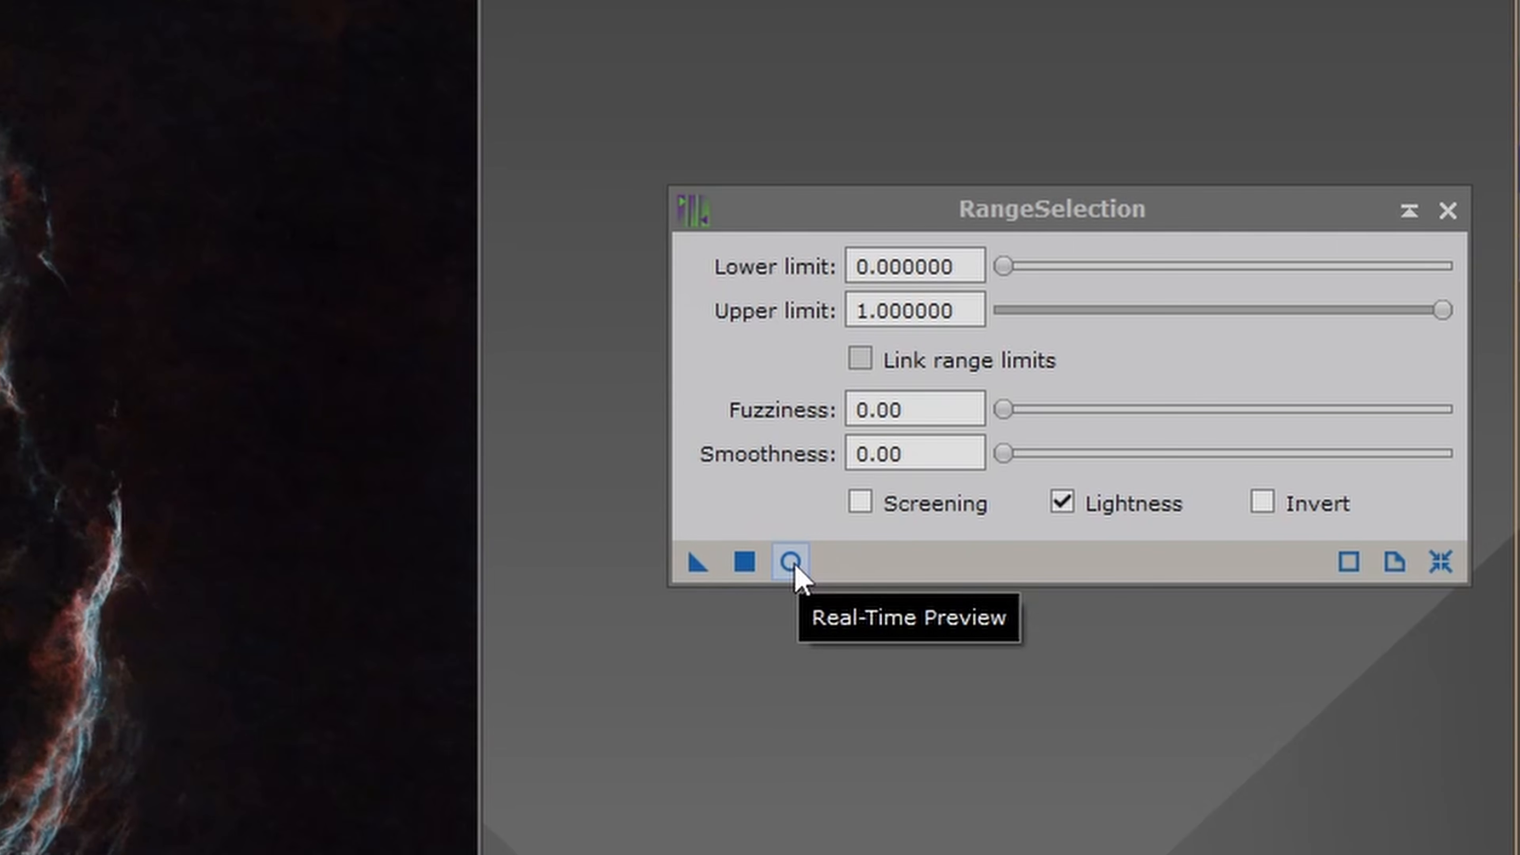
pyautogui.click(795, 567)
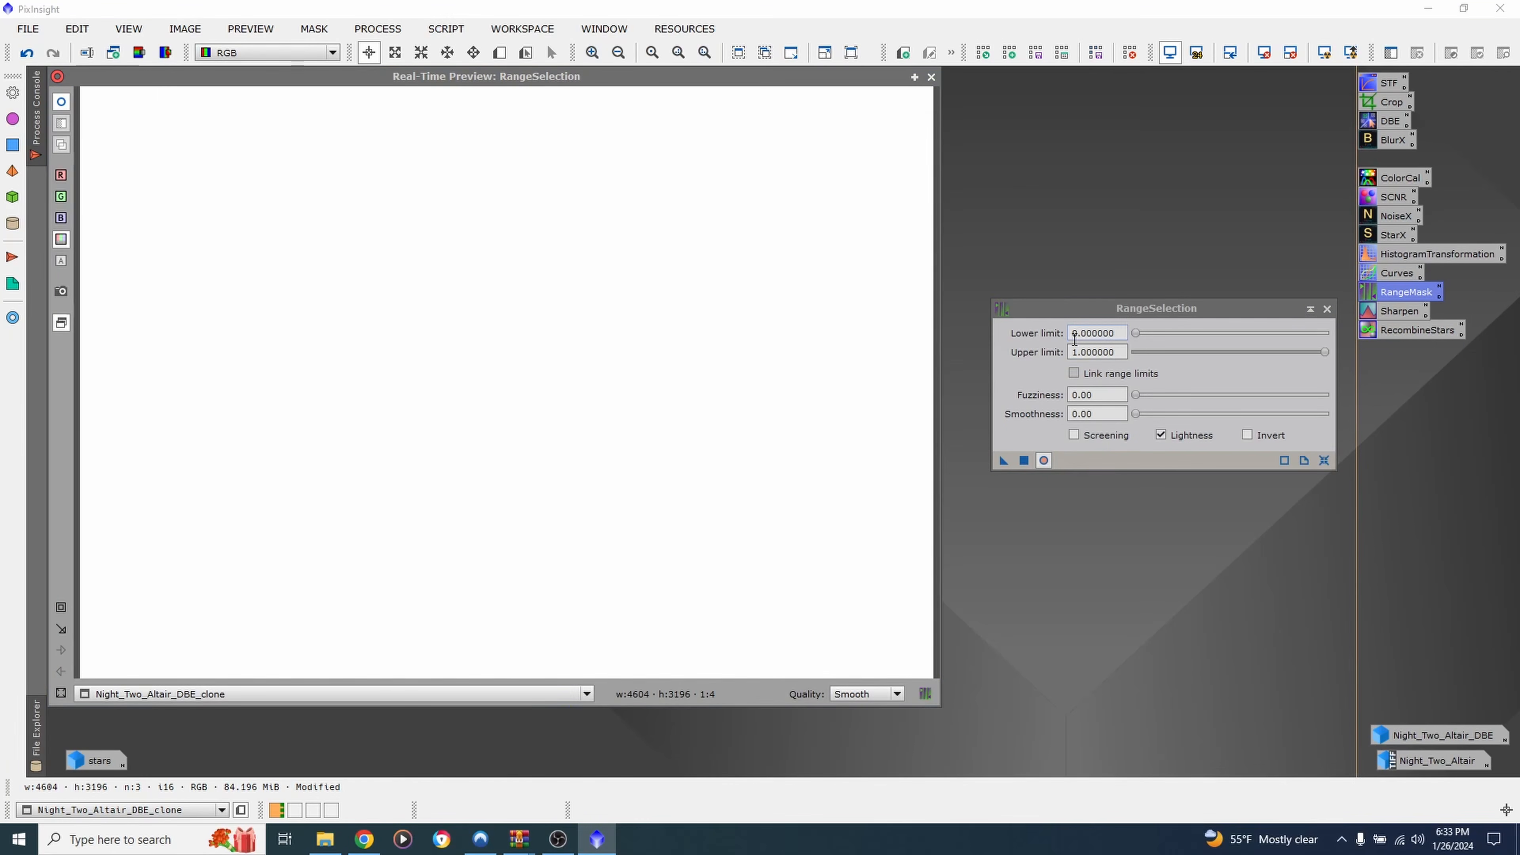
# Set the range mask's lower limit to 0.06 and its smoothness to 42.5
pyautogui.moveTo(1139, 339); pyautogui.dragTo(1153, 340)
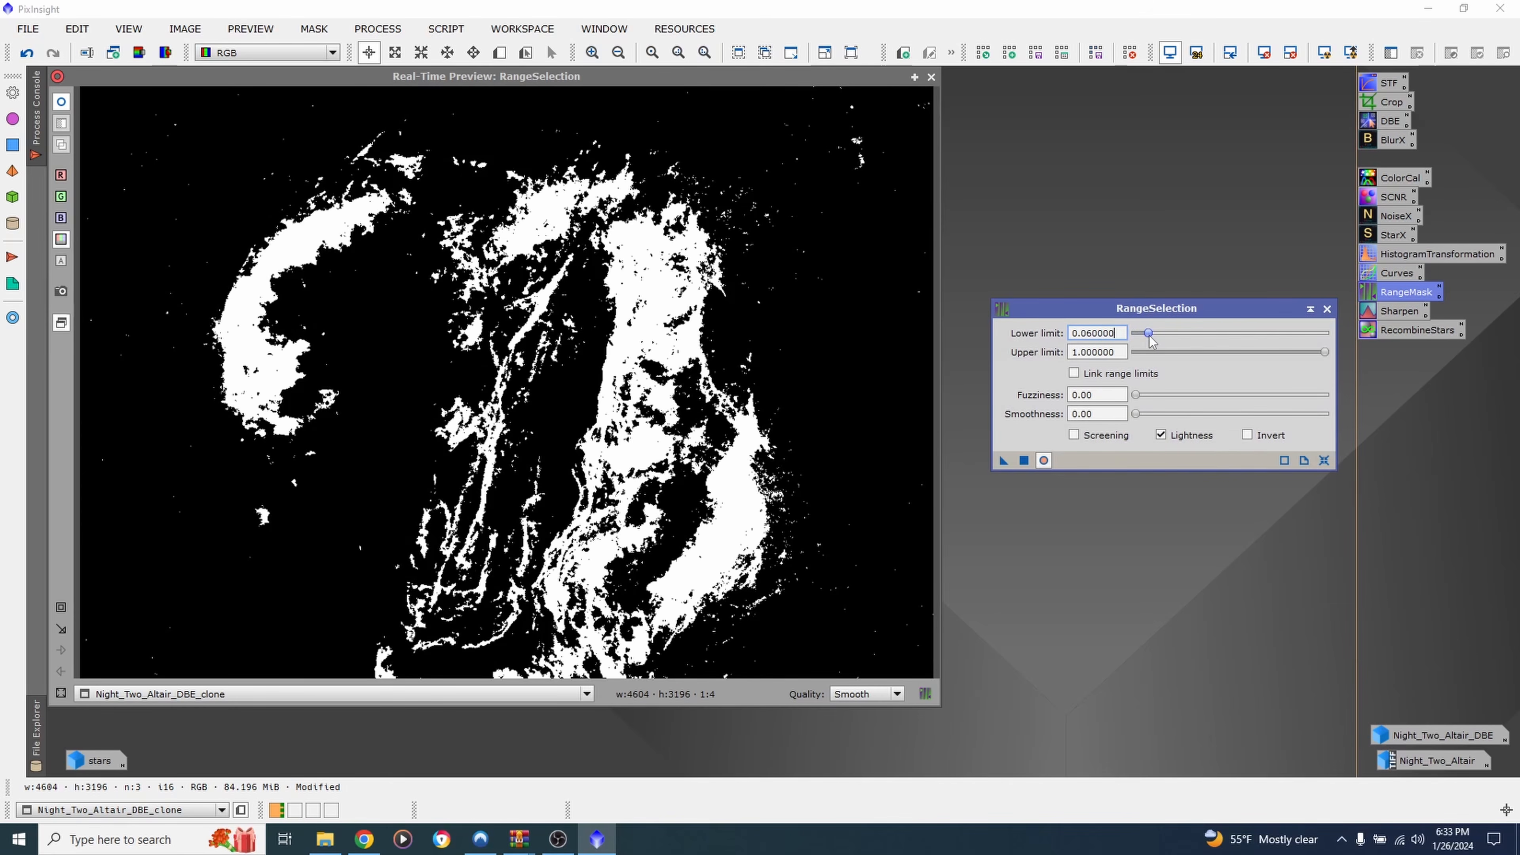
pyautogui.click(1136, 415)
pyautogui.moveTo(1137, 415); pyautogui.dragTo(1218, 408)
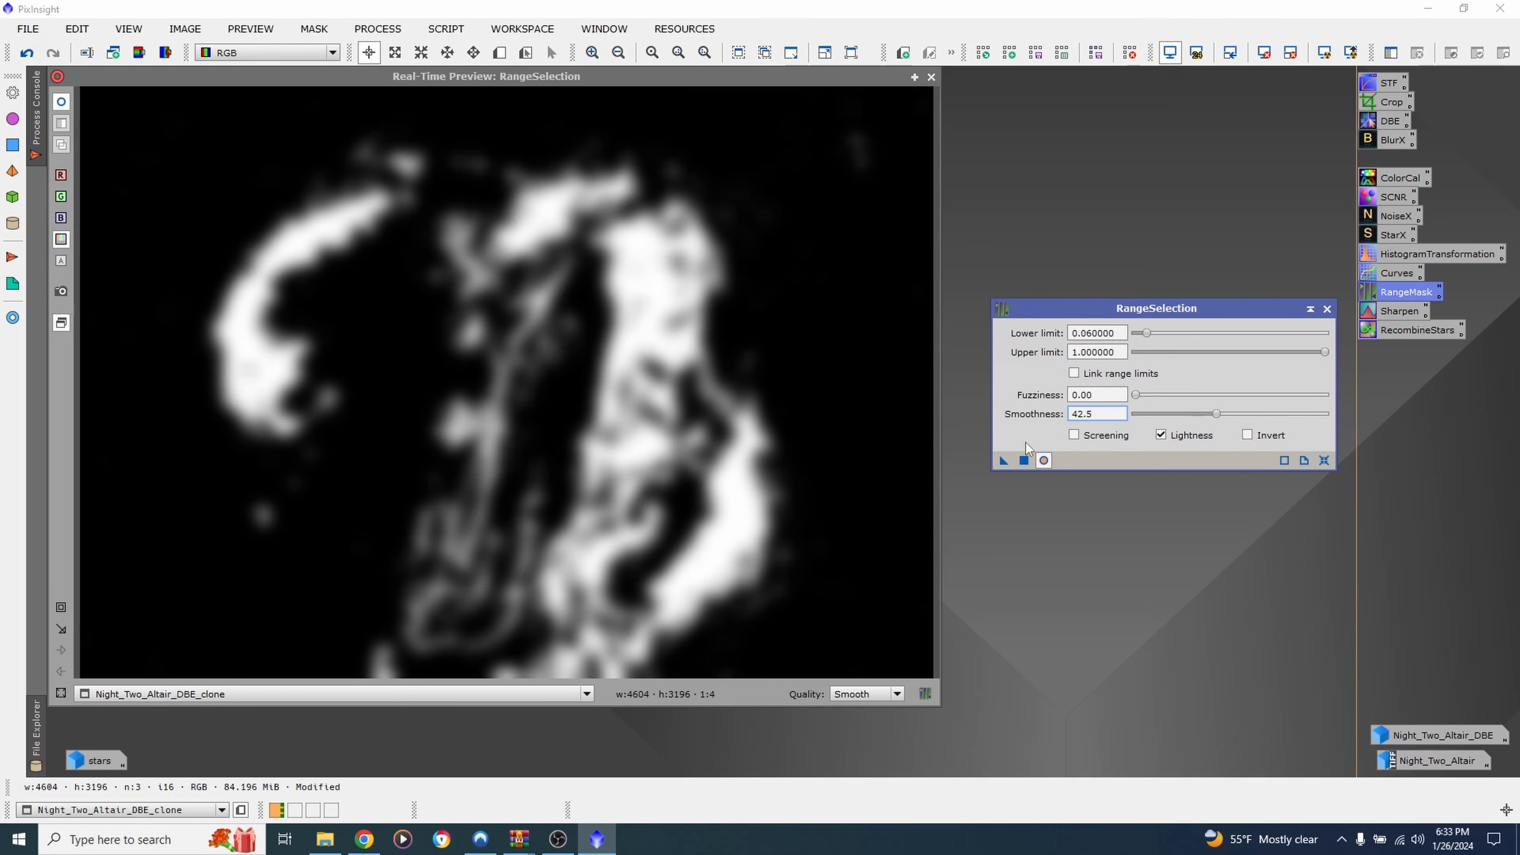
# Generate the range mask from the starless clone and close RangeSelection and its real-time preview
pyautogui.click(1024, 462)
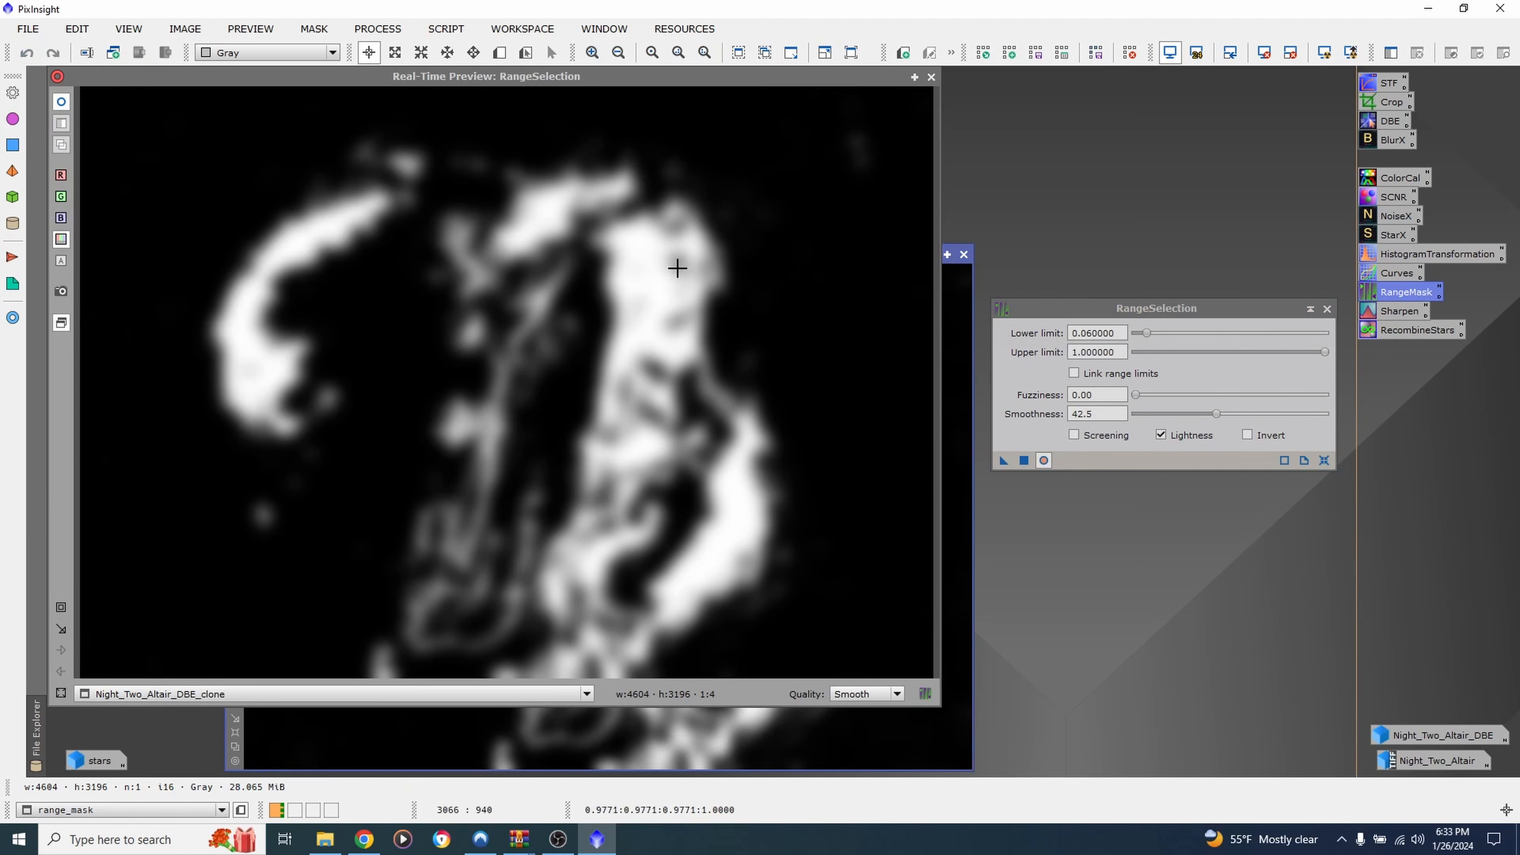
pyautogui.click(1328, 310)
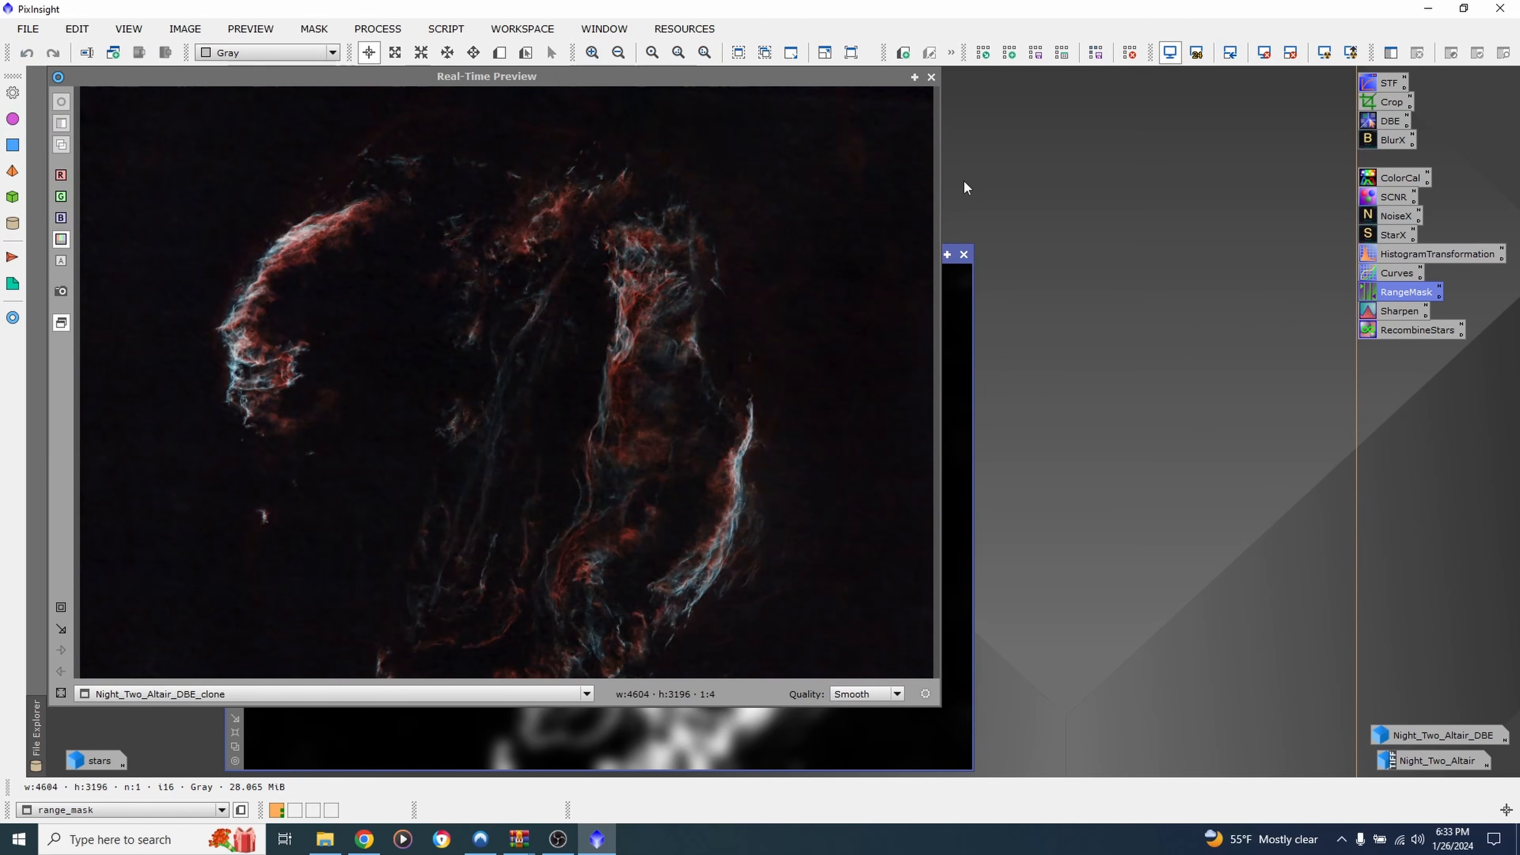
pyautogui.click(931, 77)
# Apply range_mask as the mask on Night_Two_Altair_DBE_clone, then minimize the mask image and park it beside the clone
pyautogui.moveTo(508, 255); pyautogui.dragTo(824, 186)
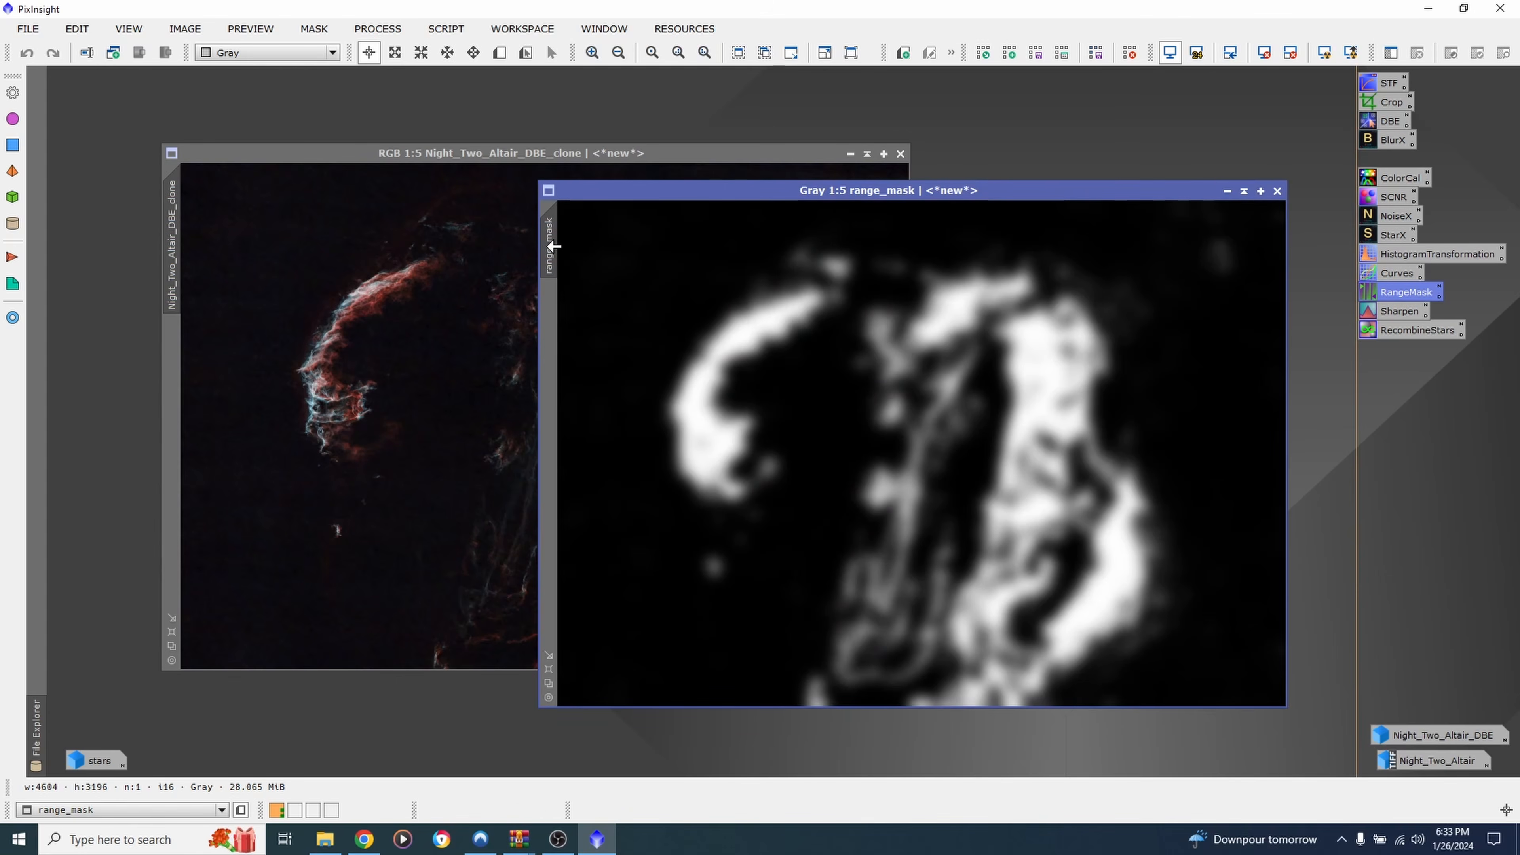
pyautogui.moveTo(553, 245); pyautogui.dragTo(137, 414)
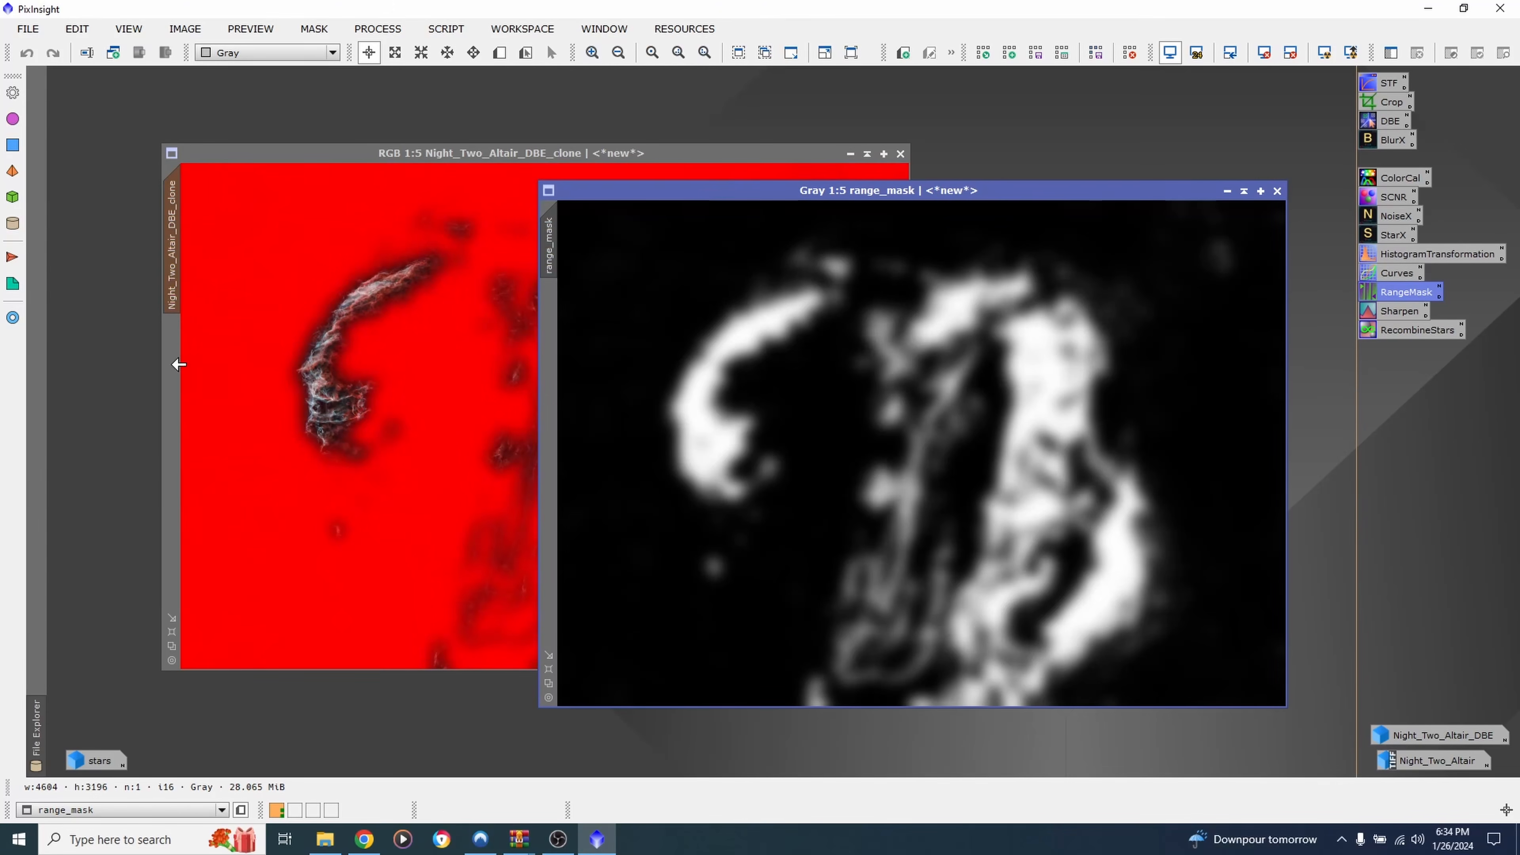
pyautogui.click(1228, 192)
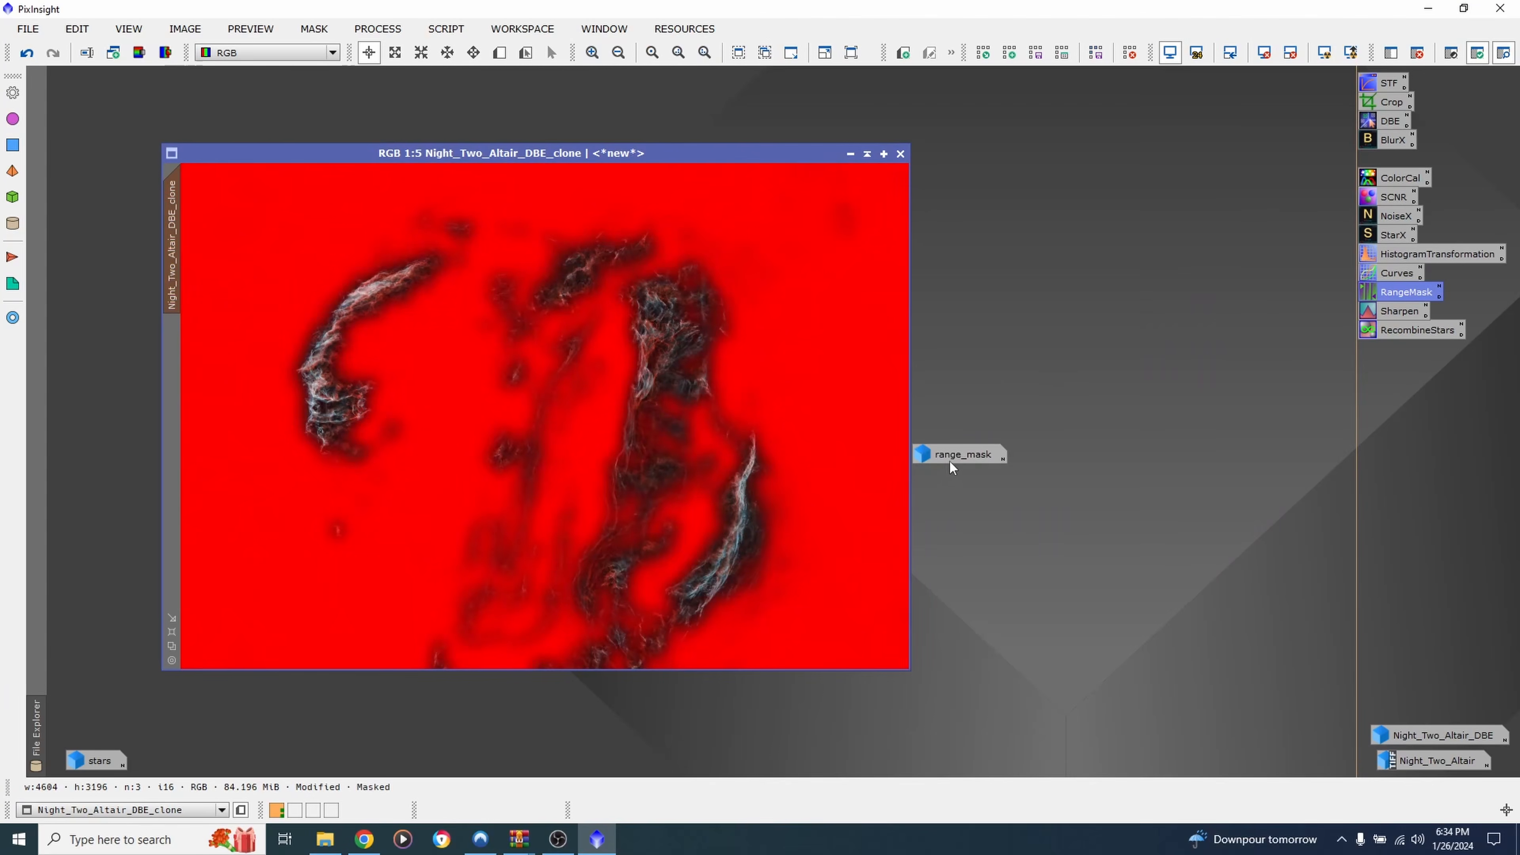
pyautogui.moveTo(950, 462); pyautogui.dragTo(1108, 374)
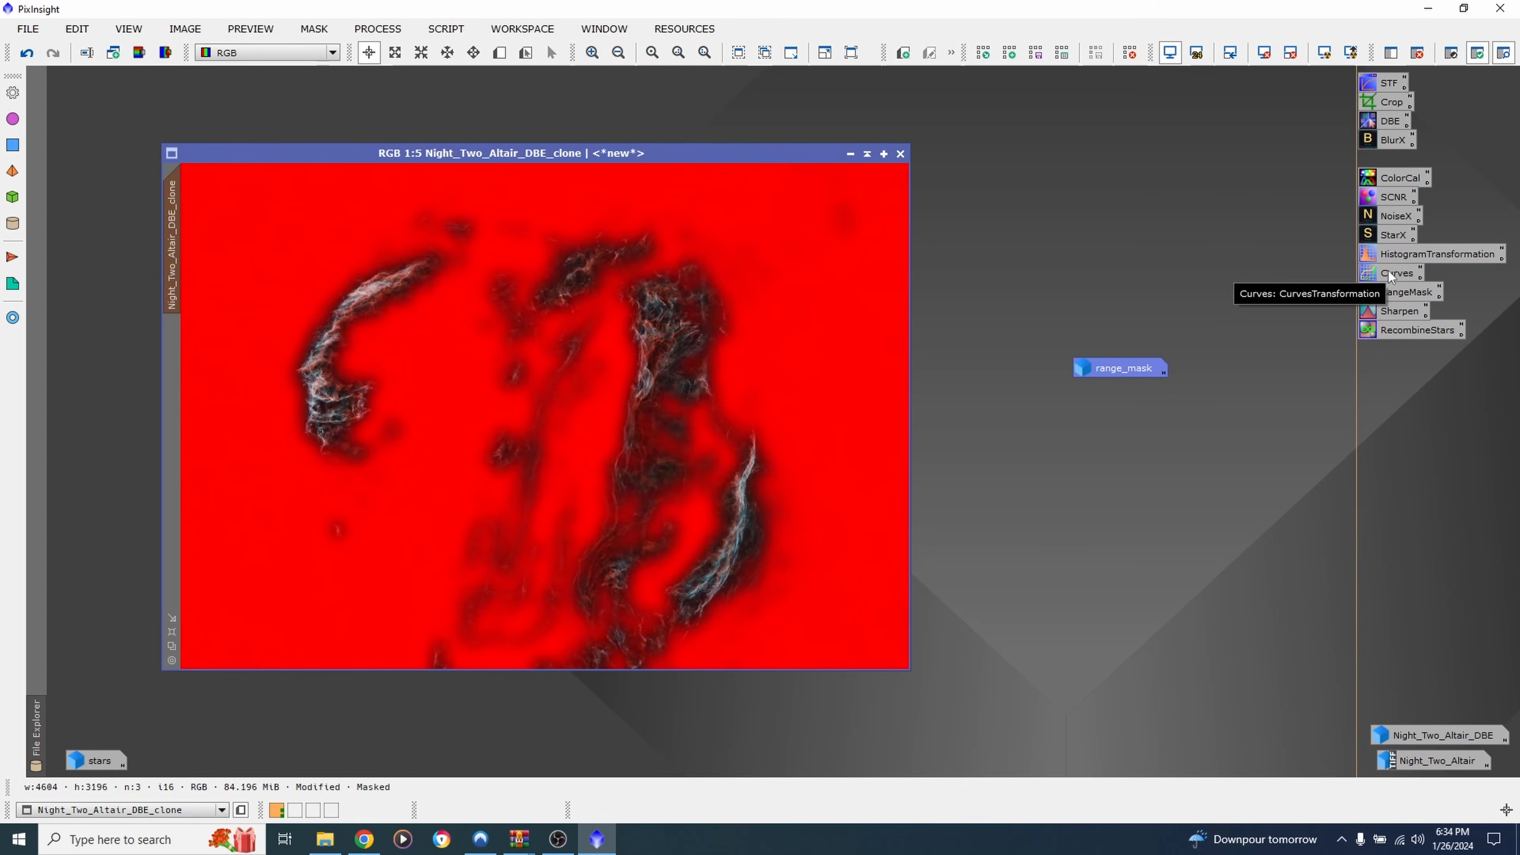
# Open CurvesTransformation with its real-time preview on the masked clone and select the saturation curve
pyautogui.click(370, 26)
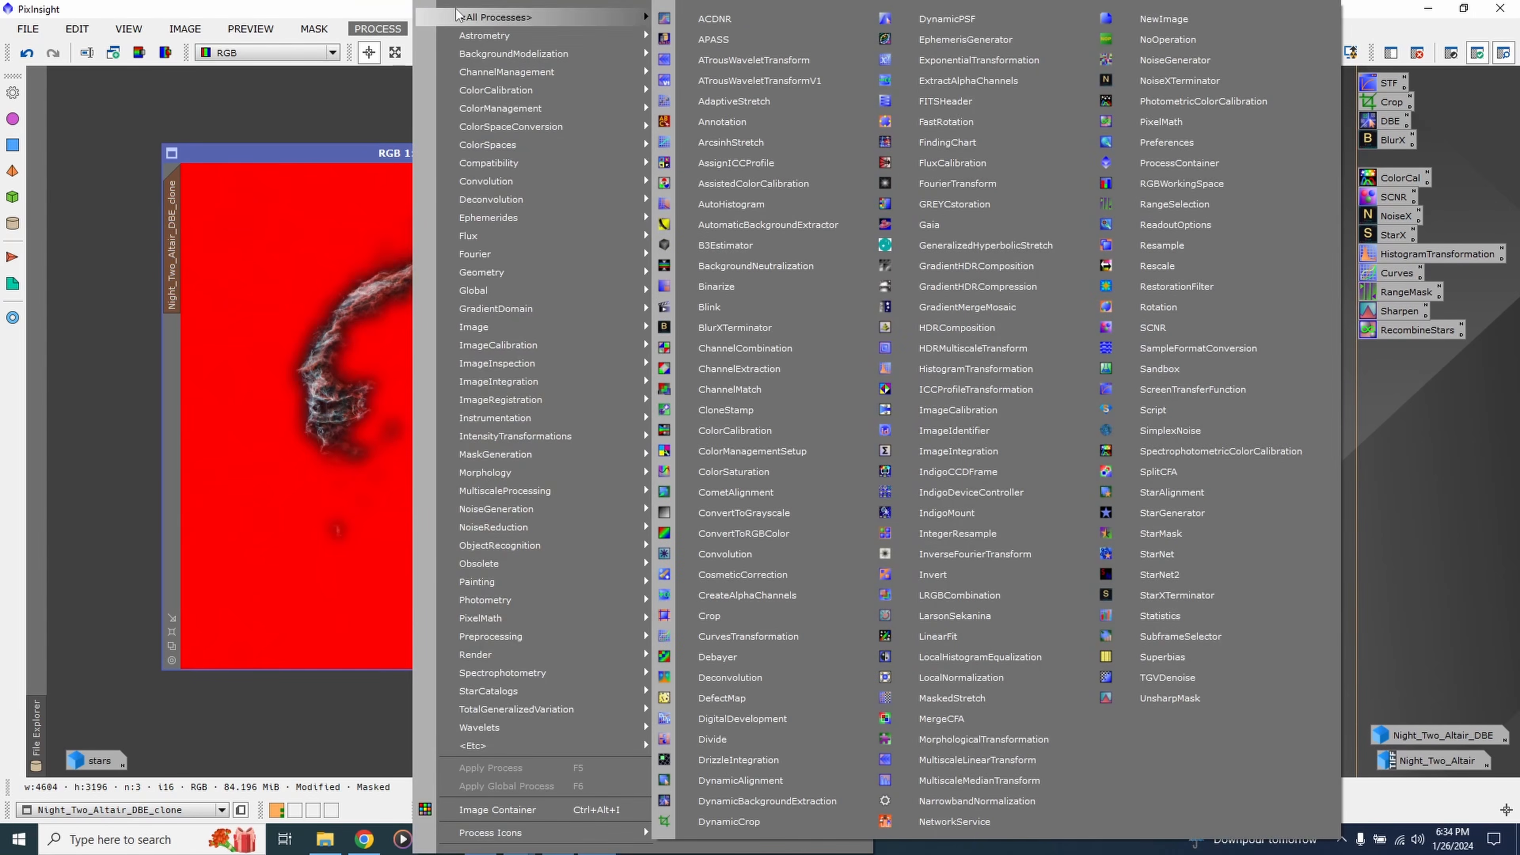
pyautogui.click(375, 7)
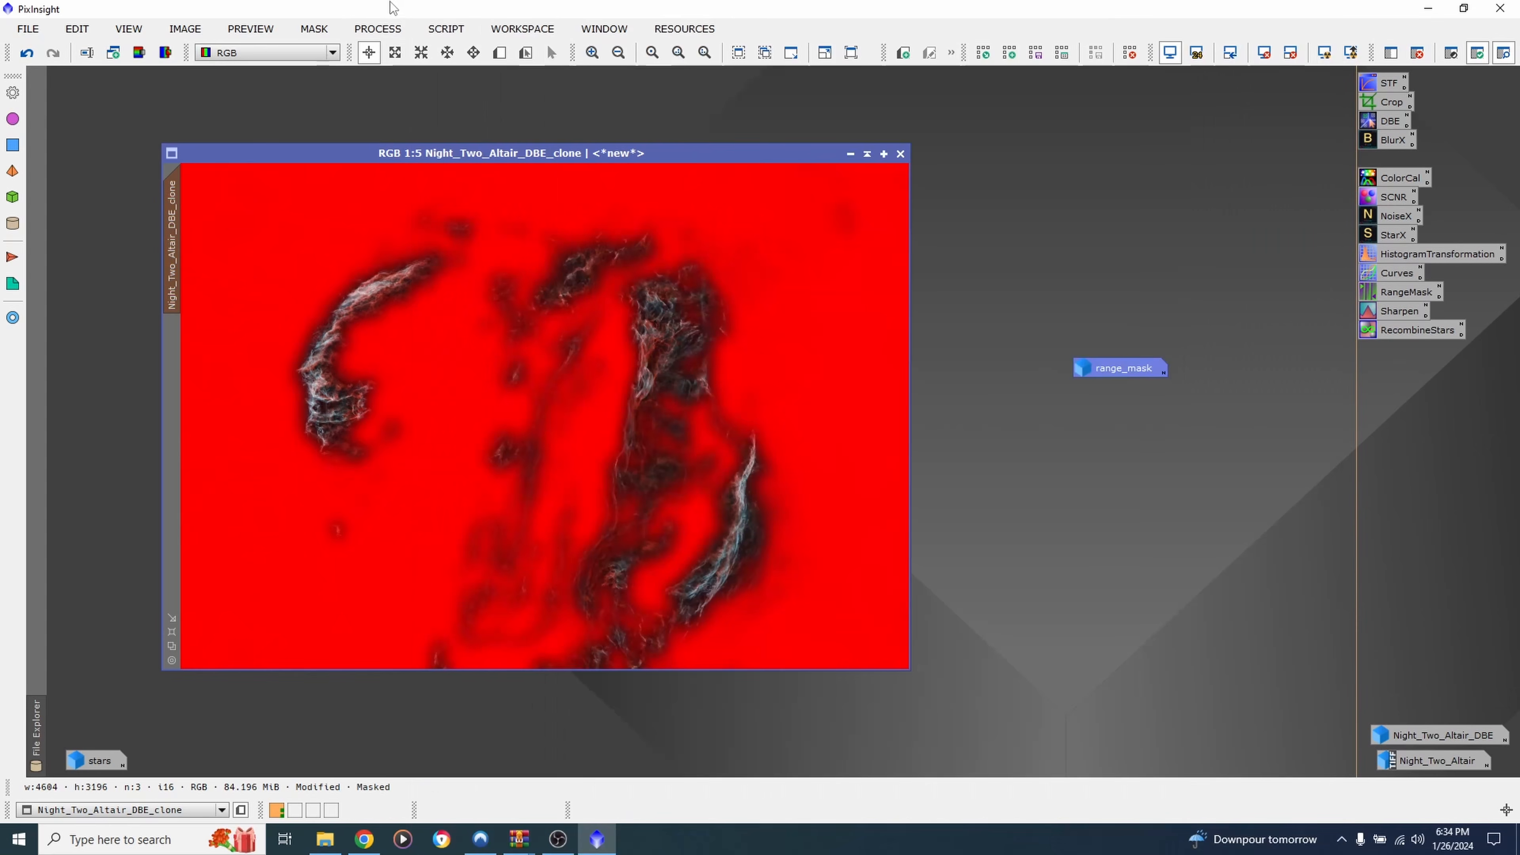
pyautogui.doubleClick(1397, 273)
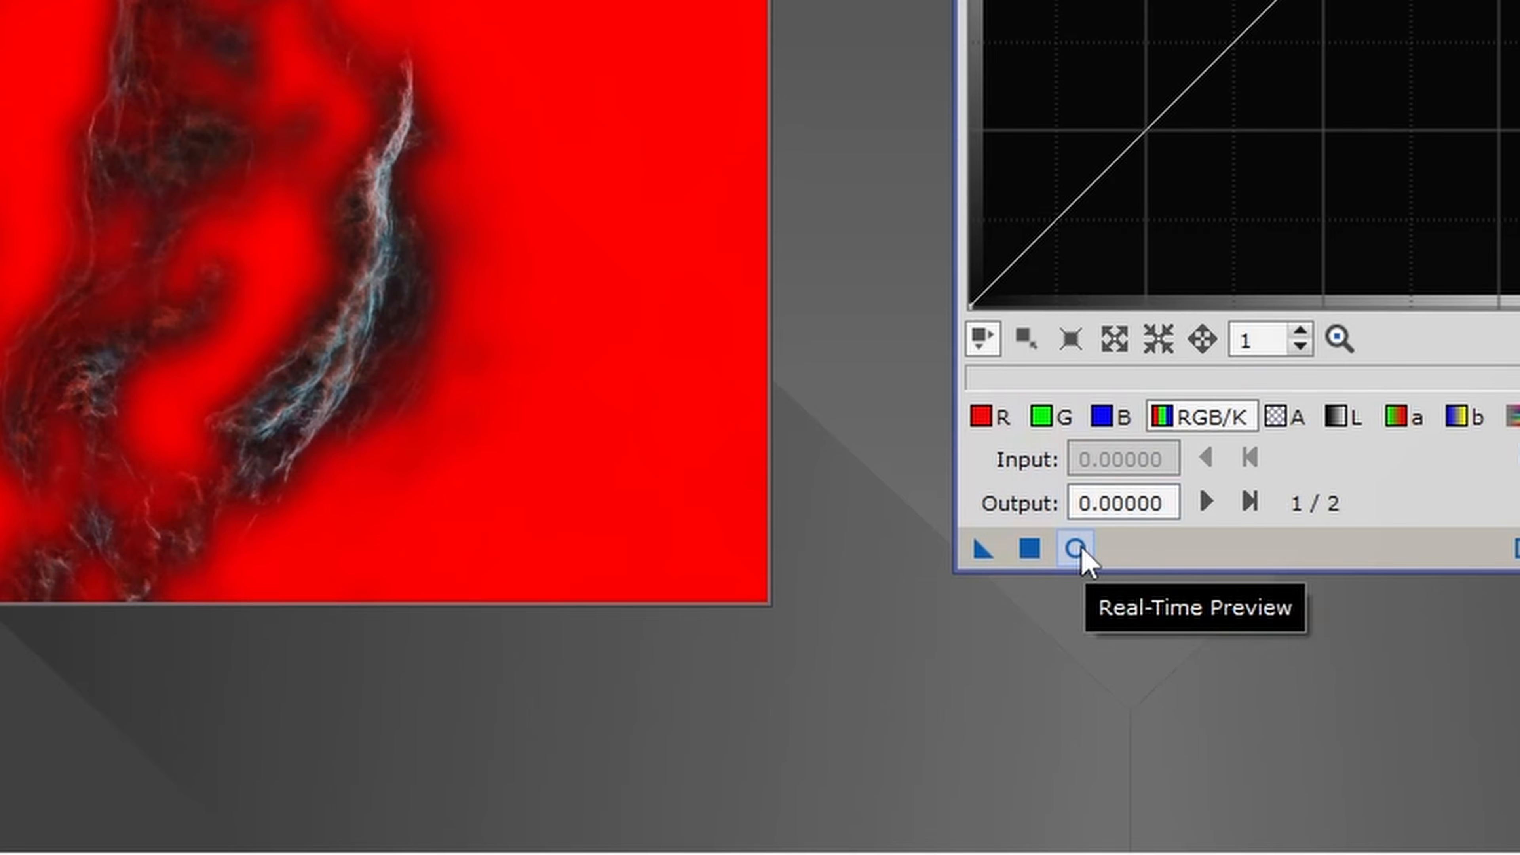
pyautogui.click(1076, 549)
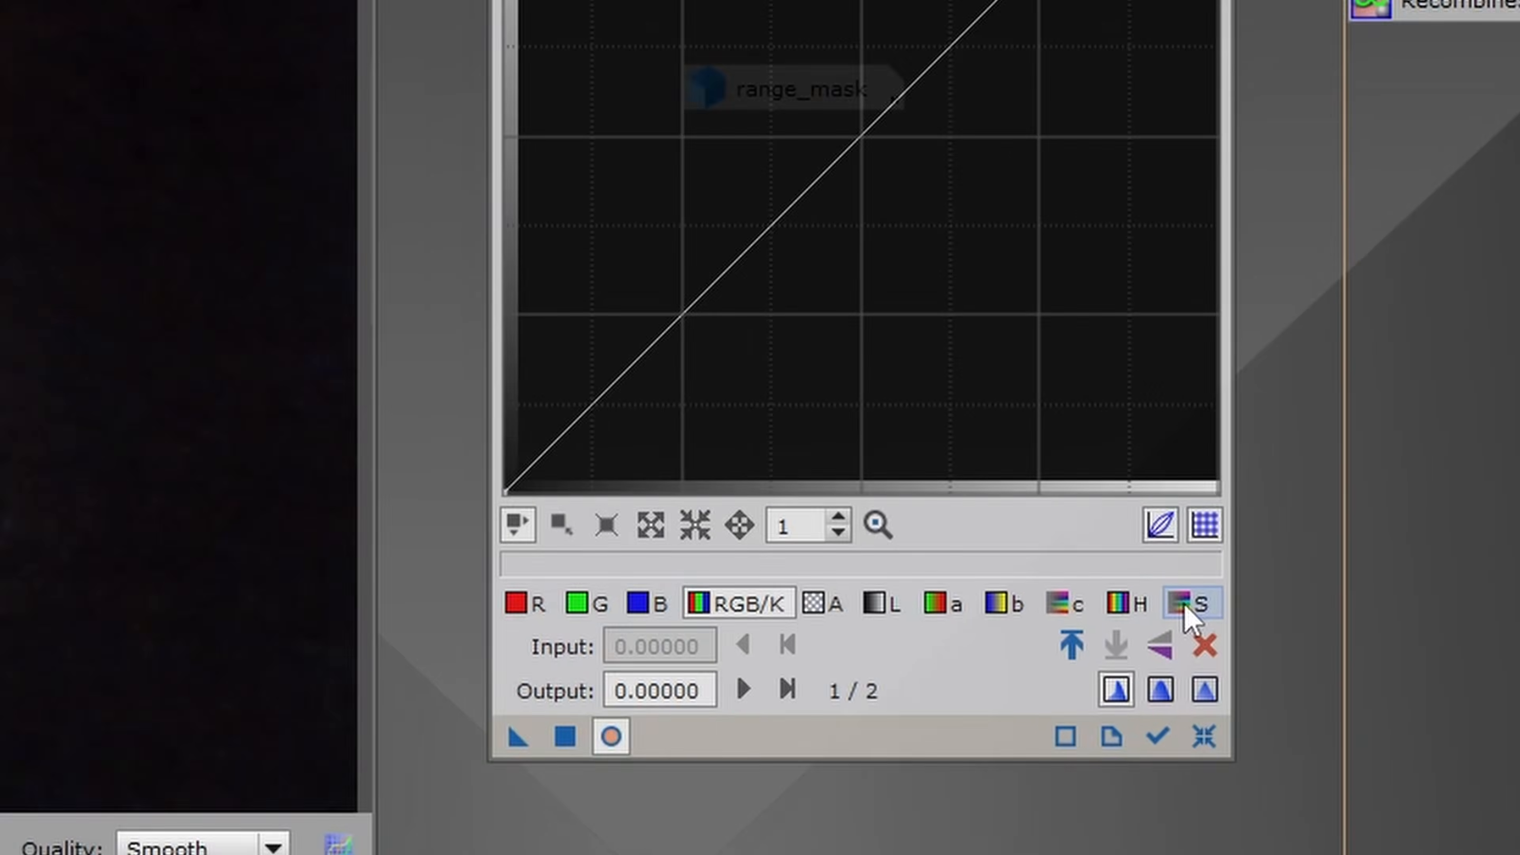
pyautogui.click(1191, 605)
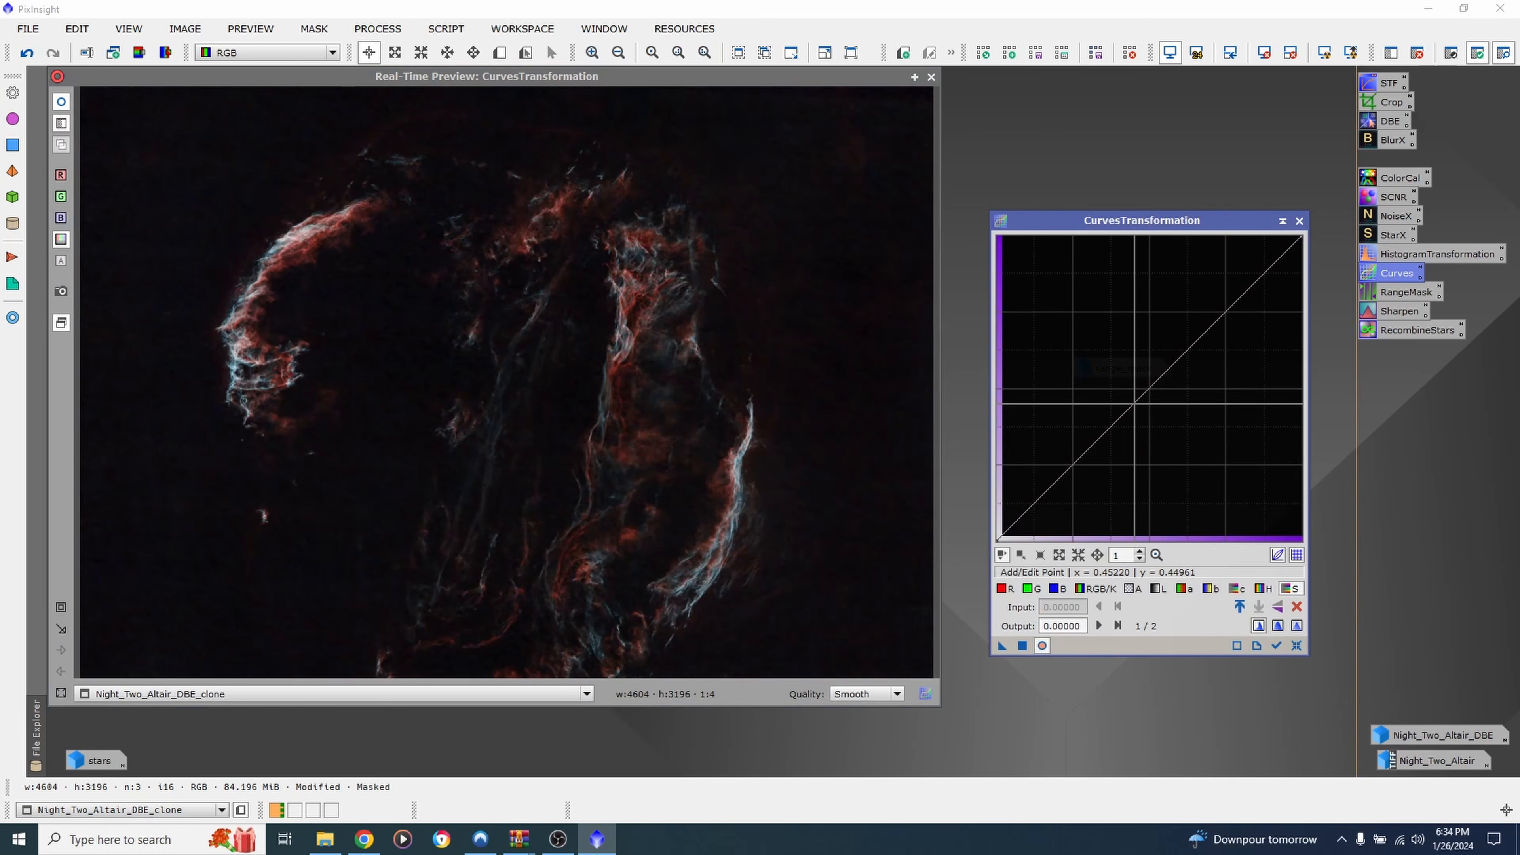
# Raise the saturation curve to output 0.48837 at input 0.36176, apply it to the masked nebula, and reset the curve
pyautogui.moveTo(1125, 413)
pyautogui.mouseDown()
pyautogui.moveTo(1114, 368)
pyautogui.moveTo(1089, 357)
pyautogui.moveTo(1107, 391)
pyautogui.mouseUp()
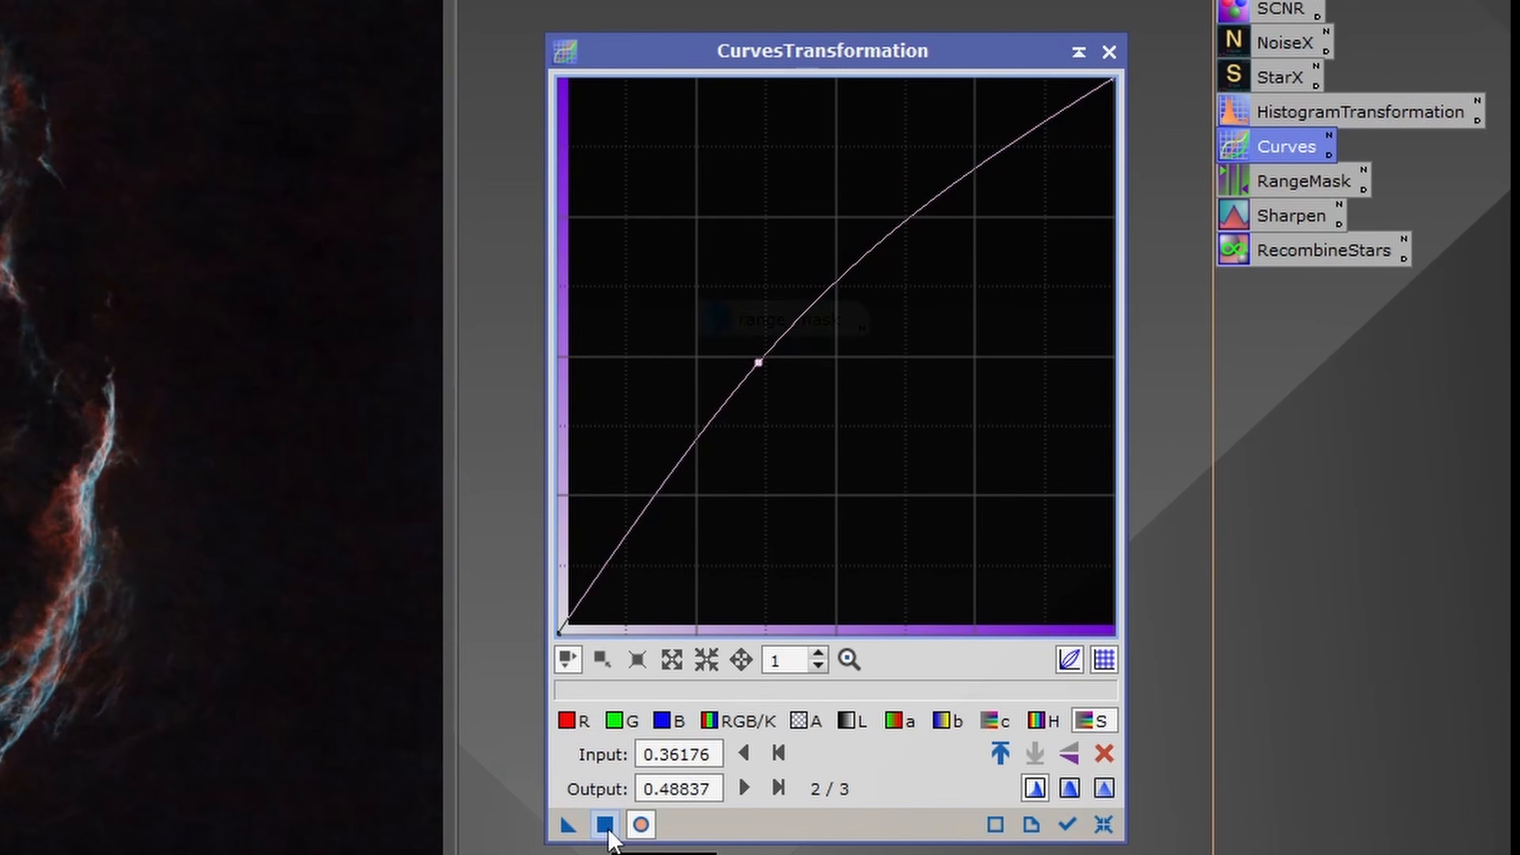
pyautogui.click(723, 775)
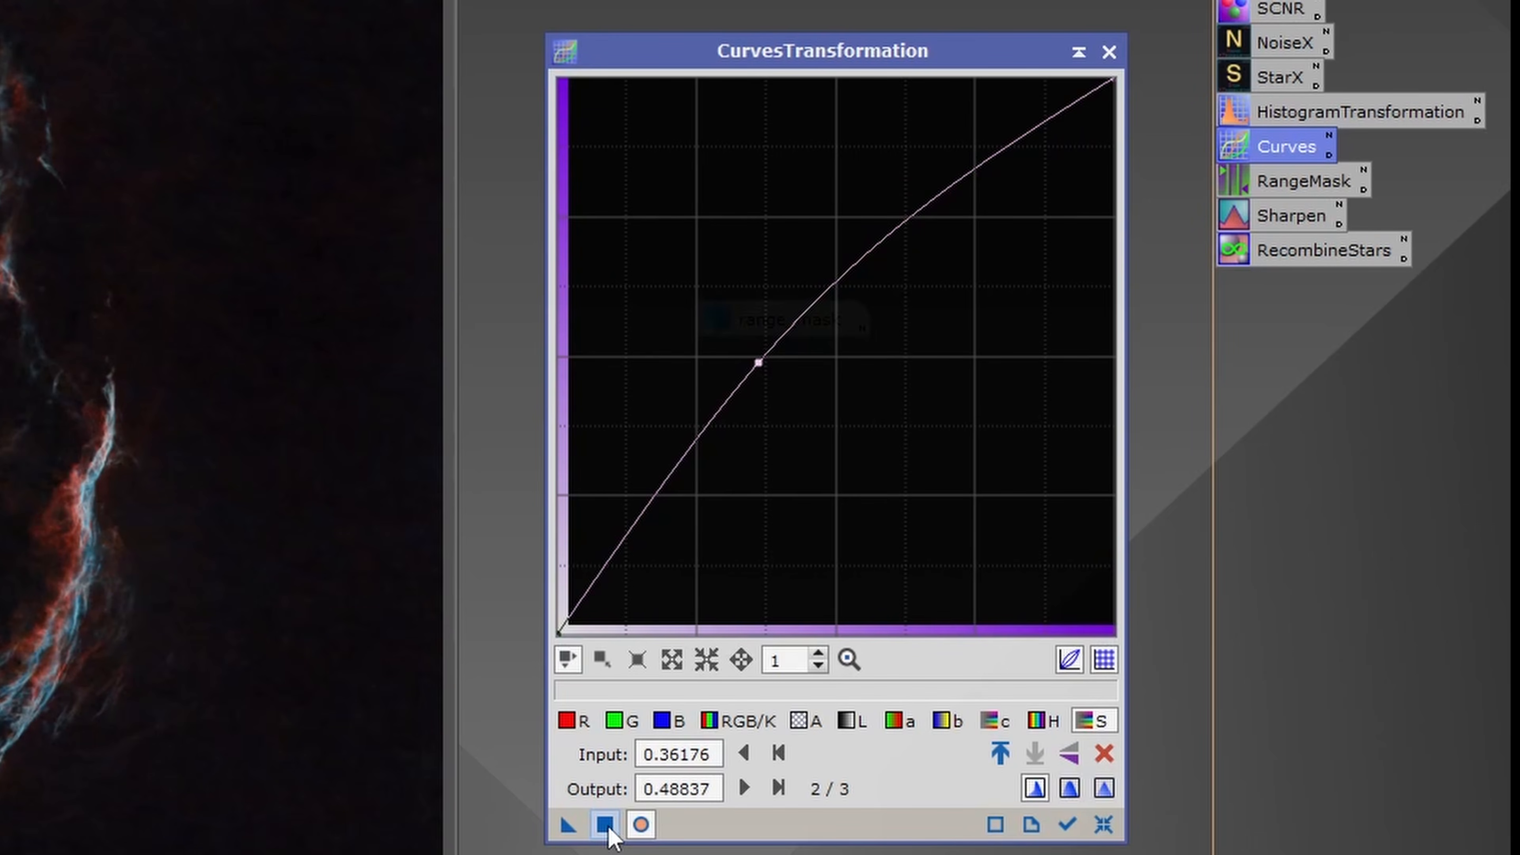
pyautogui.click(1104, 825)
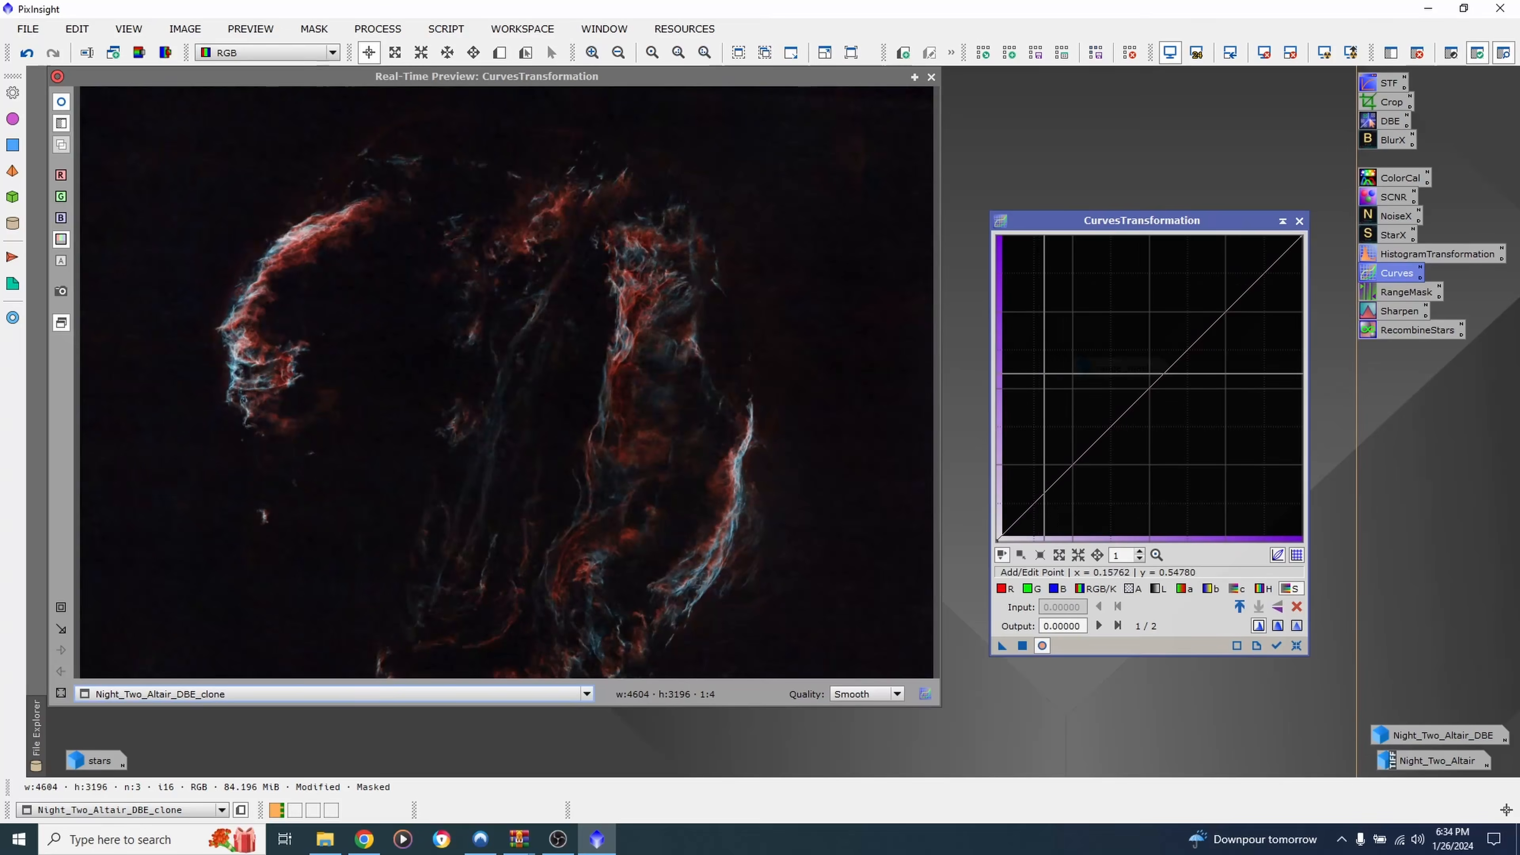
# Apply another saturation boost with a curve point at input 0.35917 and output 0.47804, and close the curves tool and preview
pyautogui.moveTo(1125, 415); pyautogui.dragTo(1108, 392)
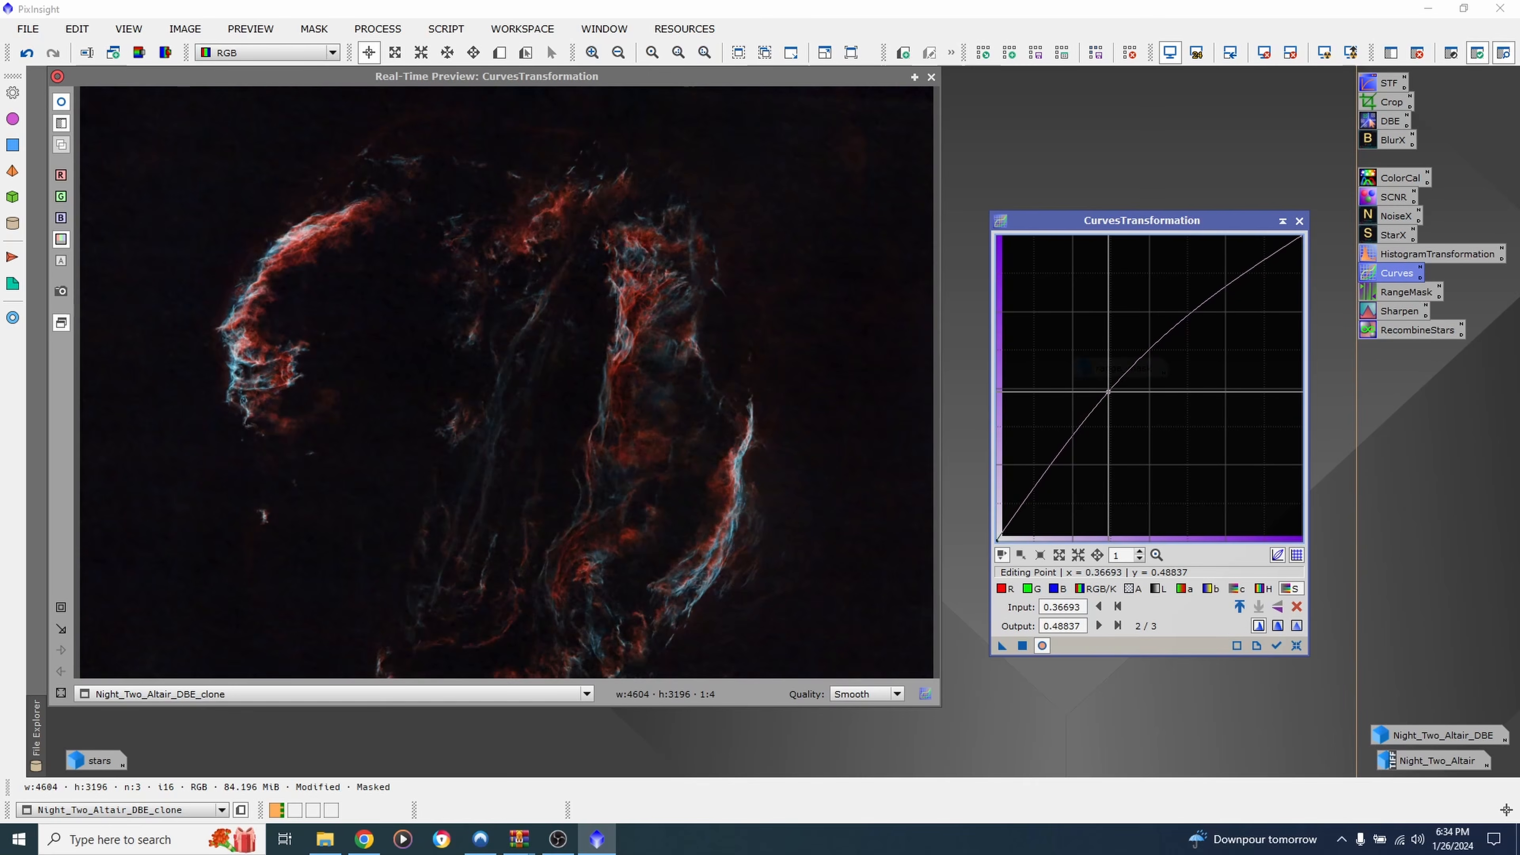
pyautogui.moveTo(1109, 392); pyautogui.dragTo(1106, 394)
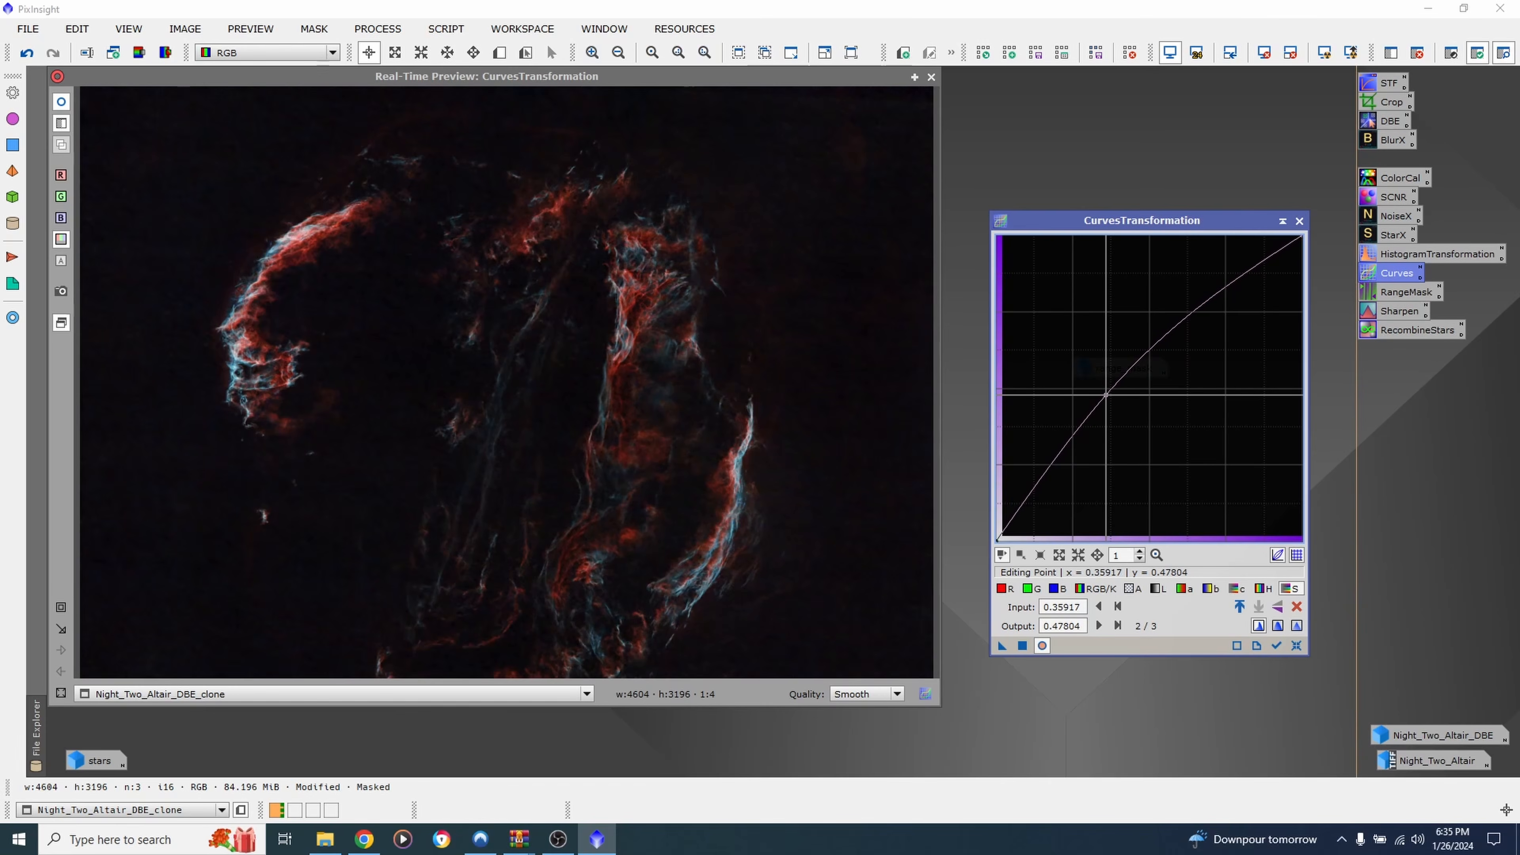
pyautogui.click(1023, 647)
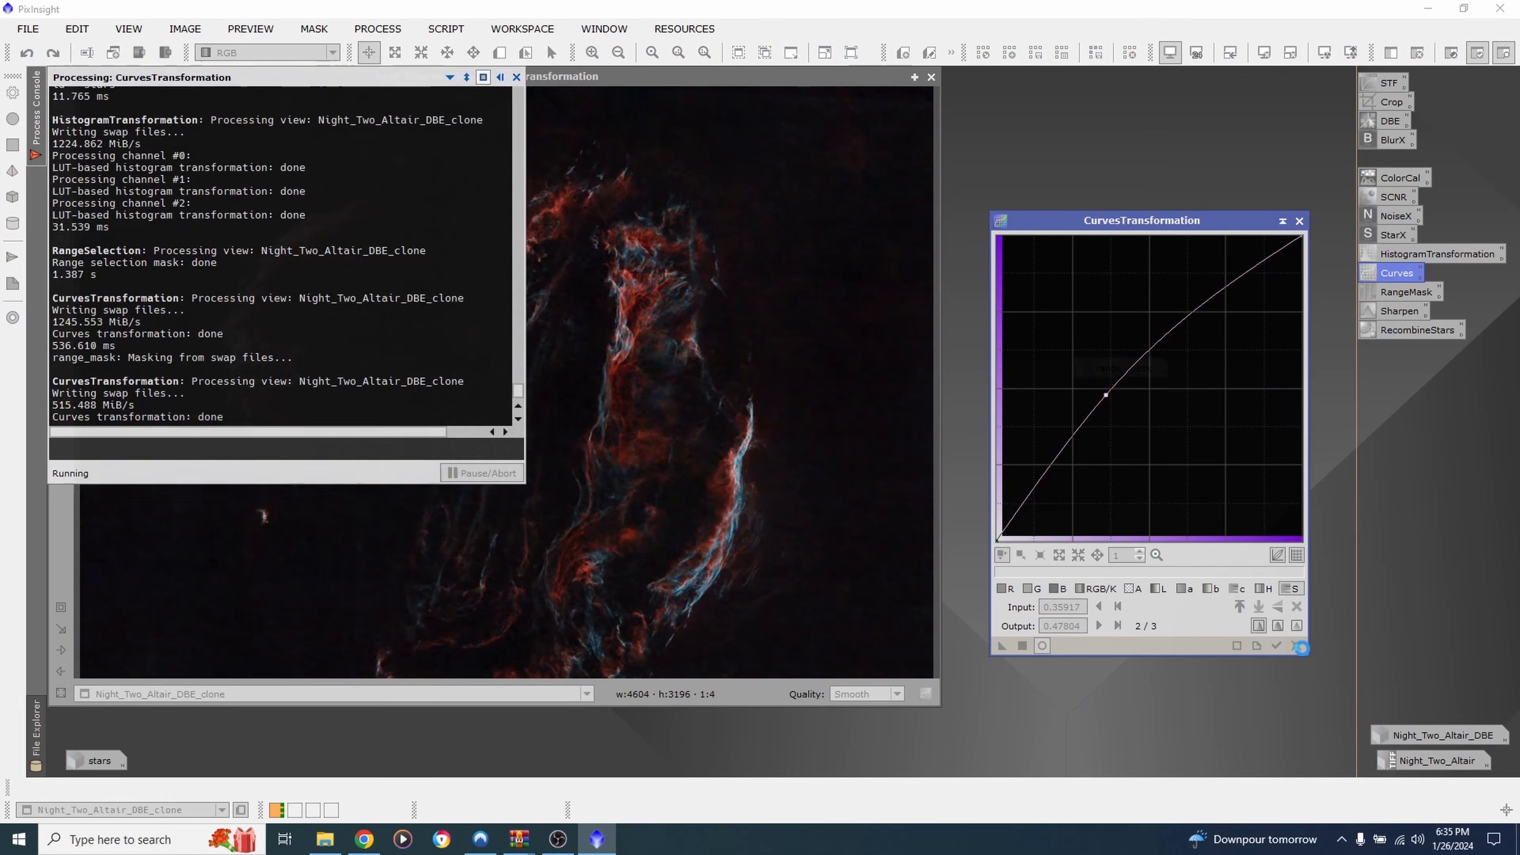
pyautogui.click(1296, 646)
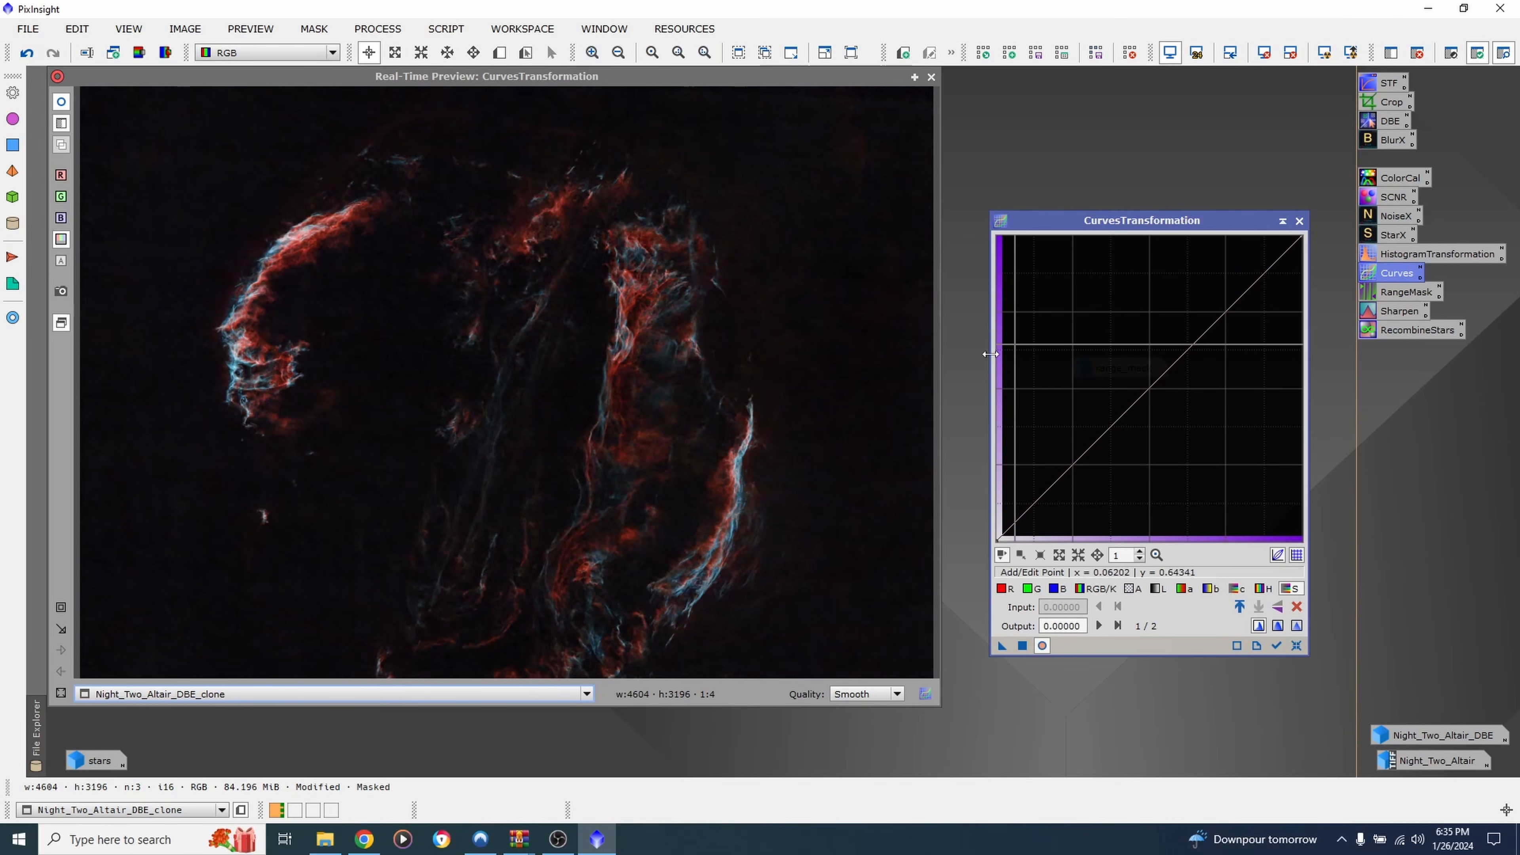
pyautogui.click(1299, 221)
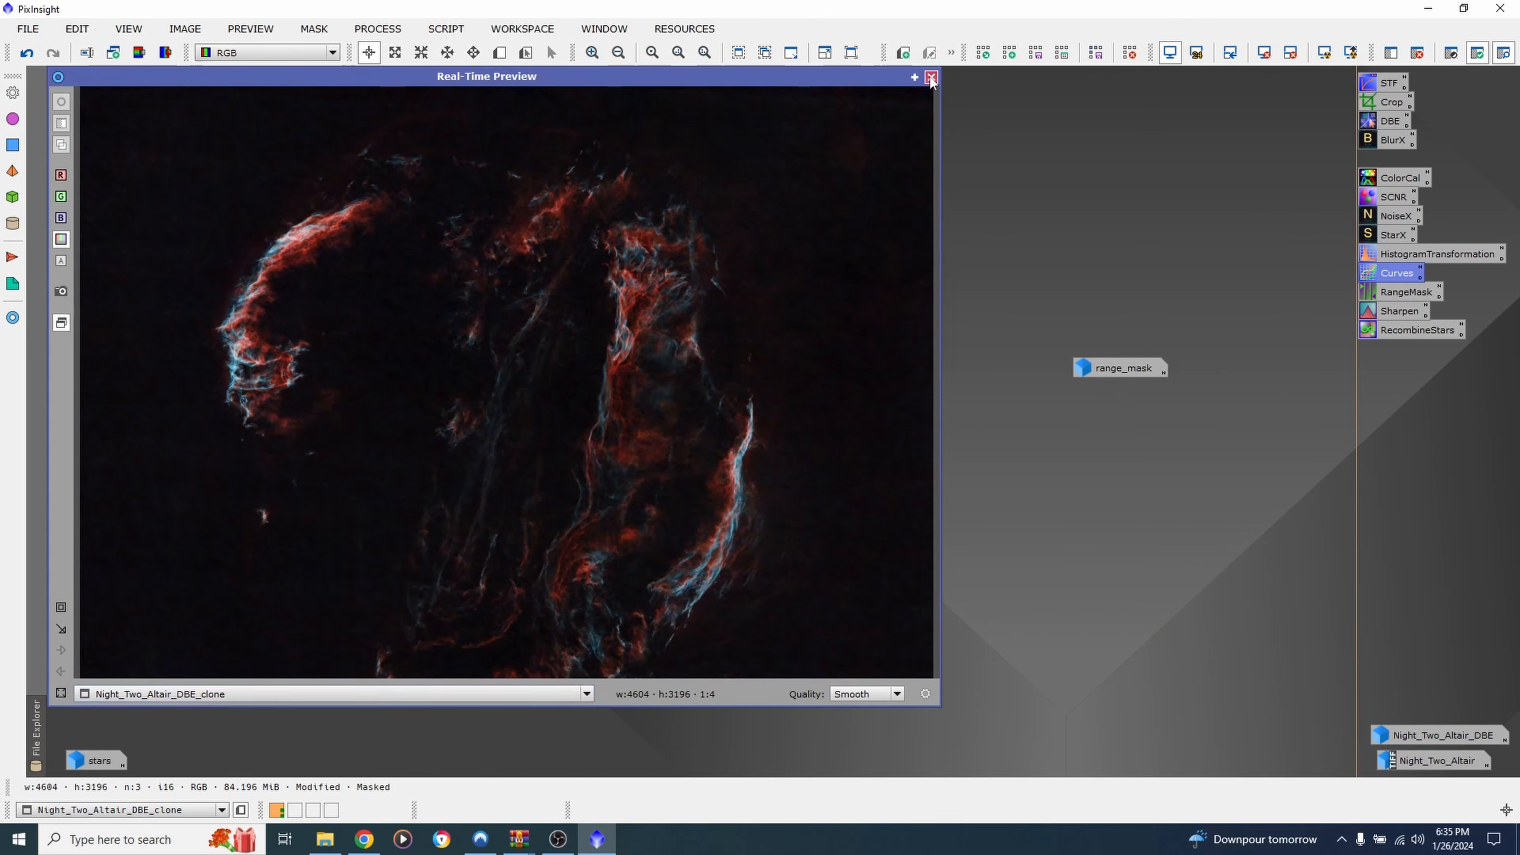
pyautogui.click(932, 77)
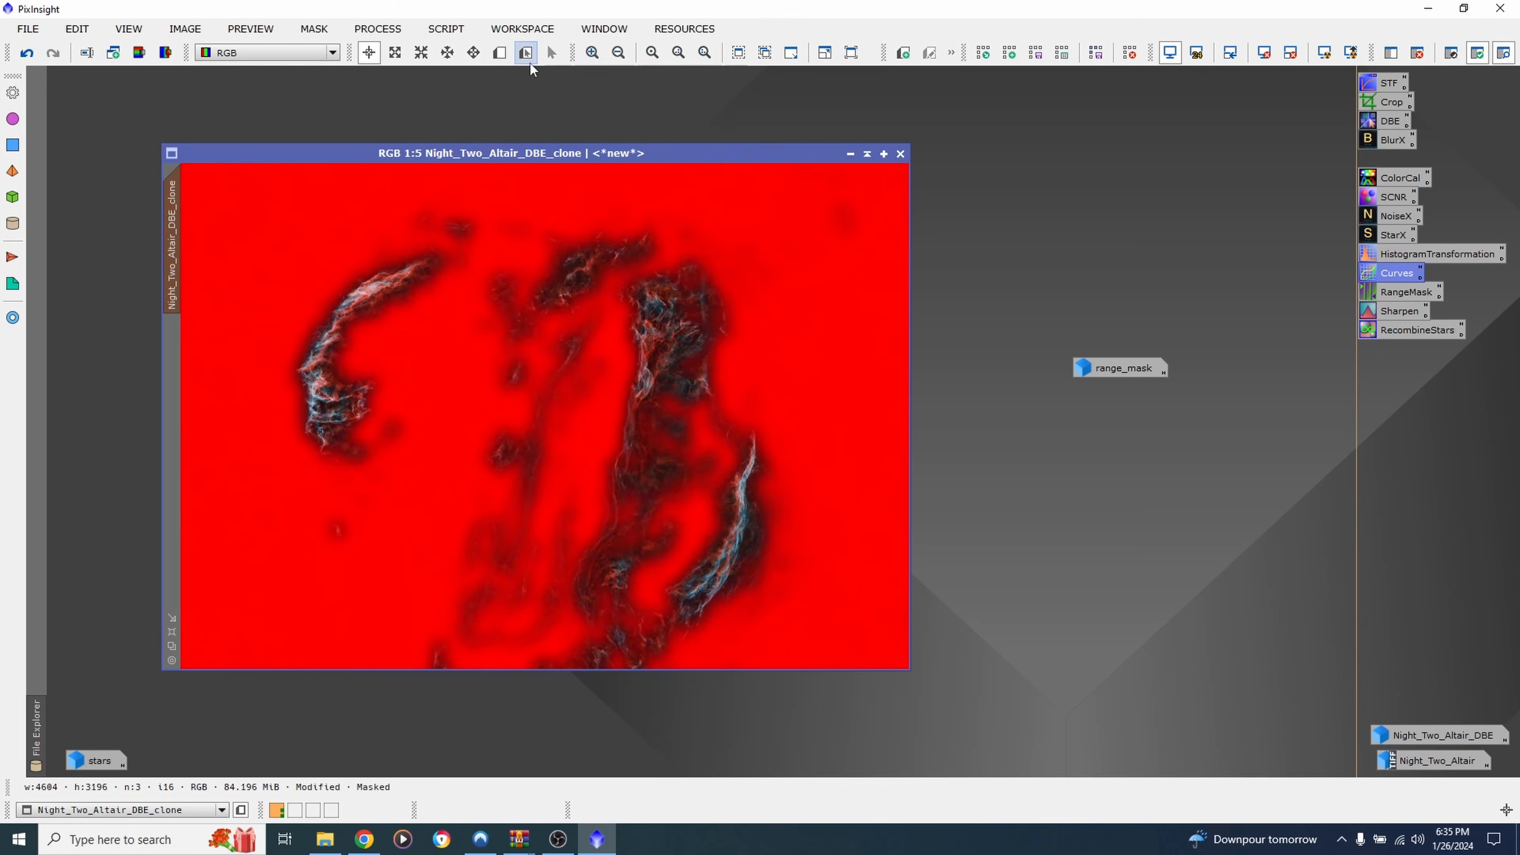
# Open UnsharpMask and start its real-time preview on the masked clone, enlarged on the upper central nebula filaments
pyautogui.click(378, 29)
pyautogui.moveTo(456, 18)
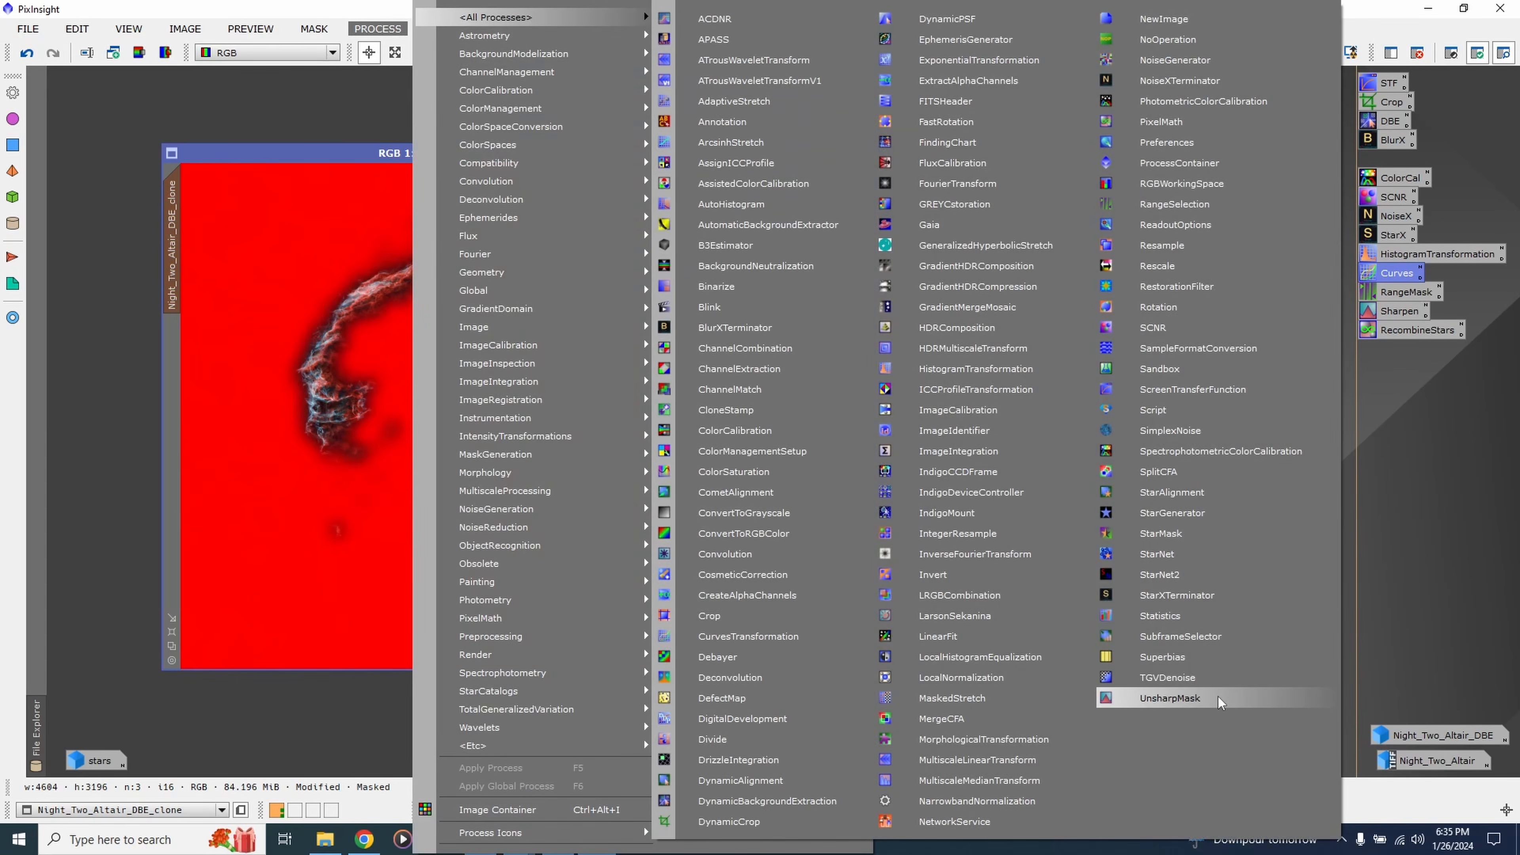
pyautogui.click(1447, 525)
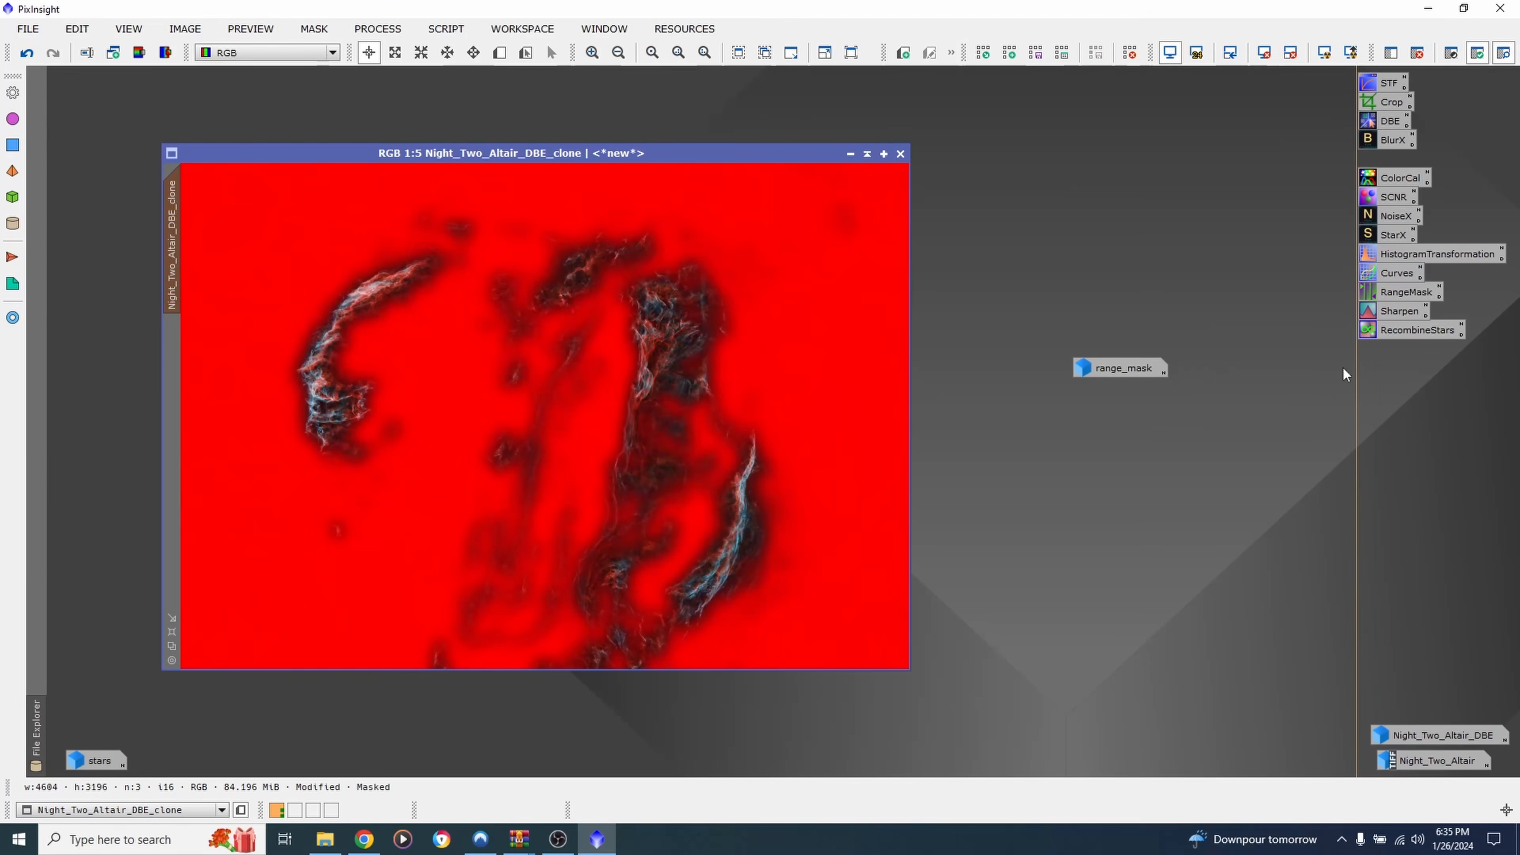
pyautogui.doubleClick(1397, 312)
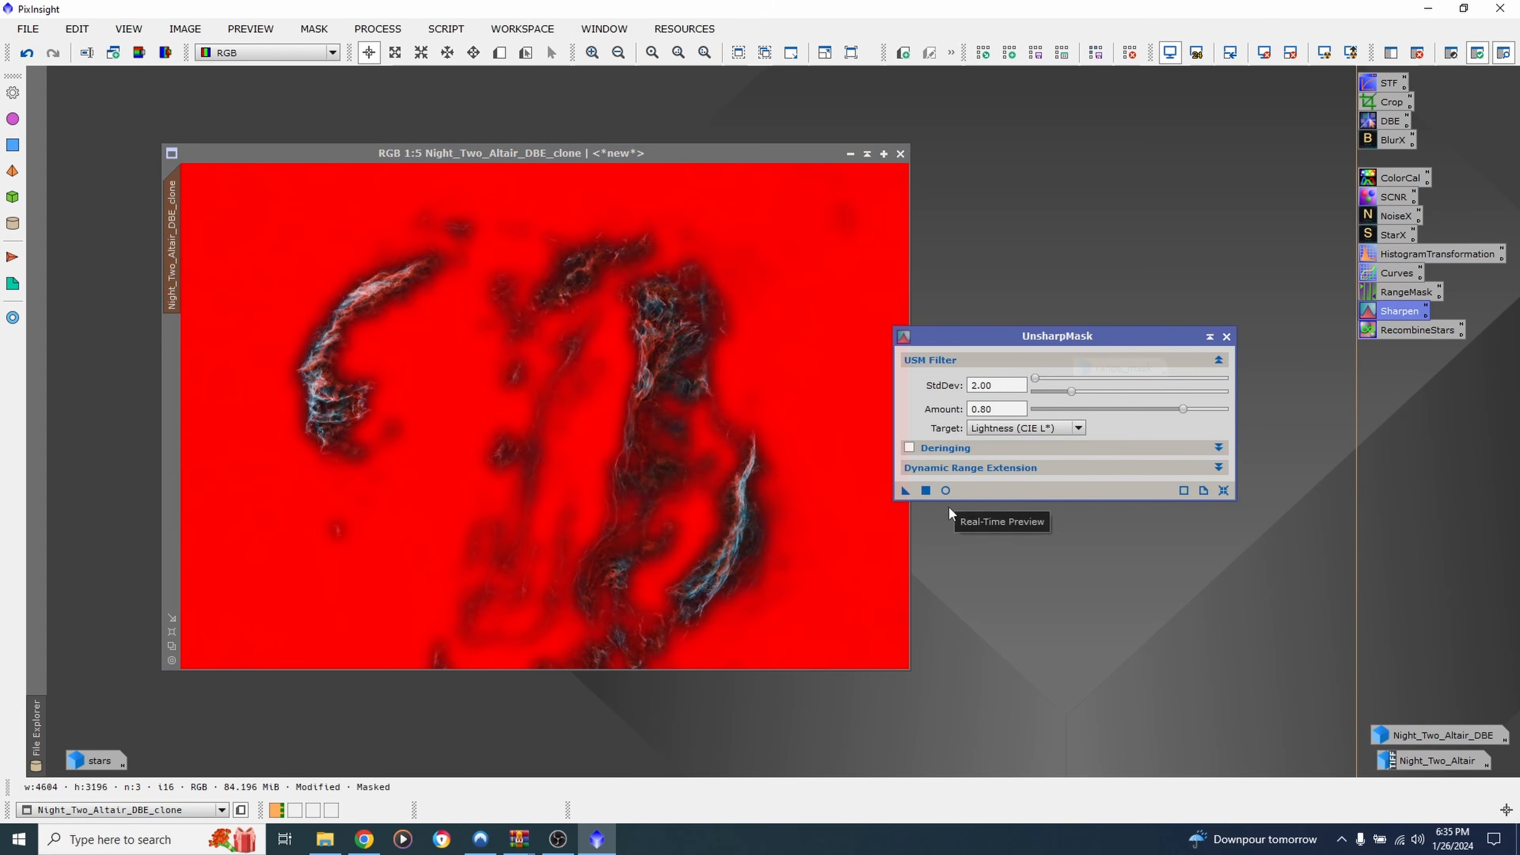
pyautogui.click(946, 493)
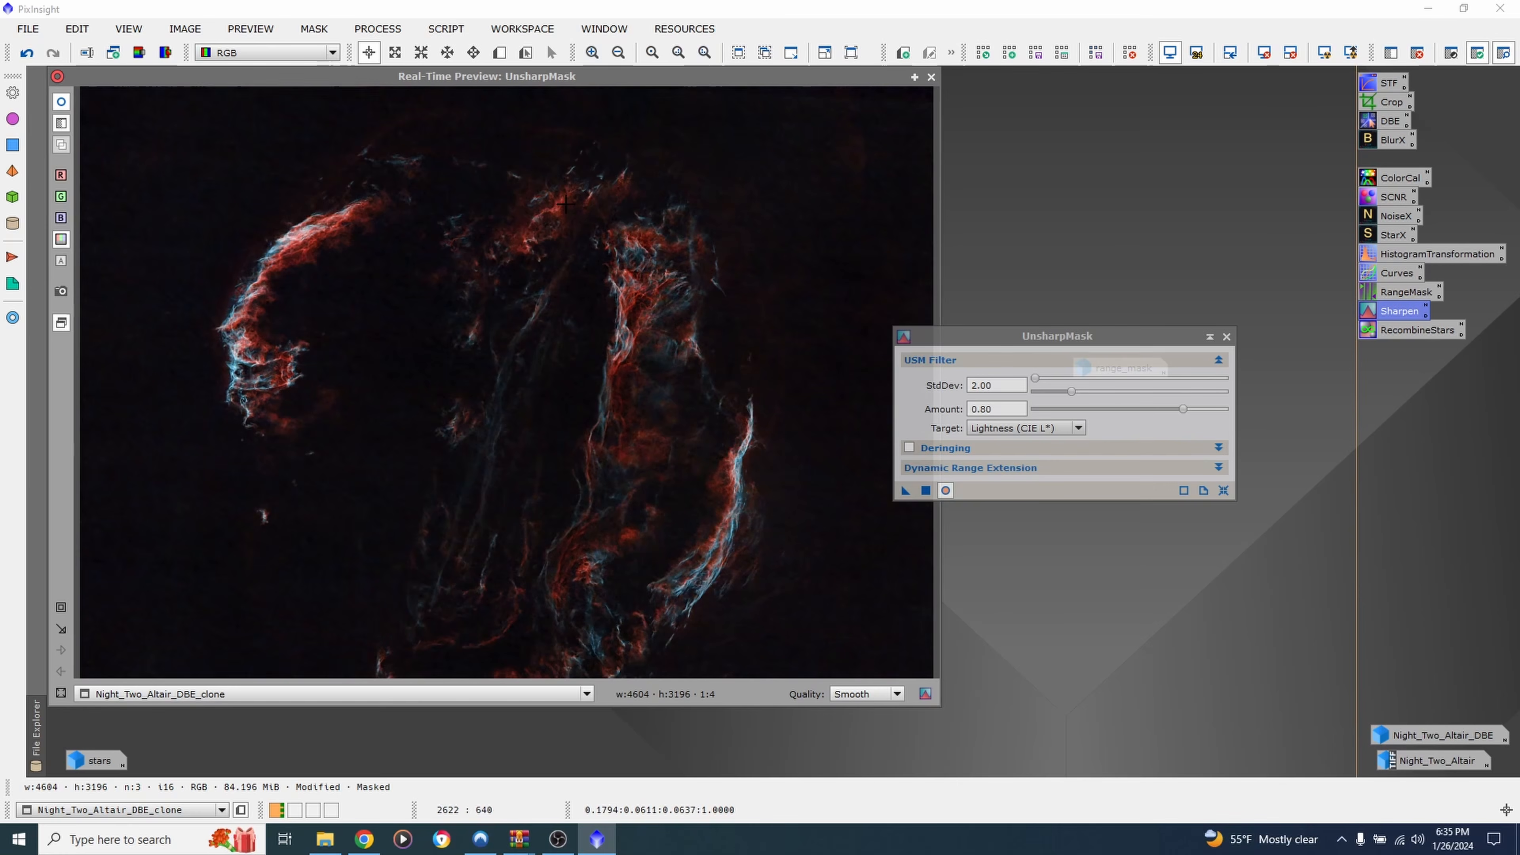
pyautogui.moveTo(527, 168); pyautogui.dragTo(797, 421)
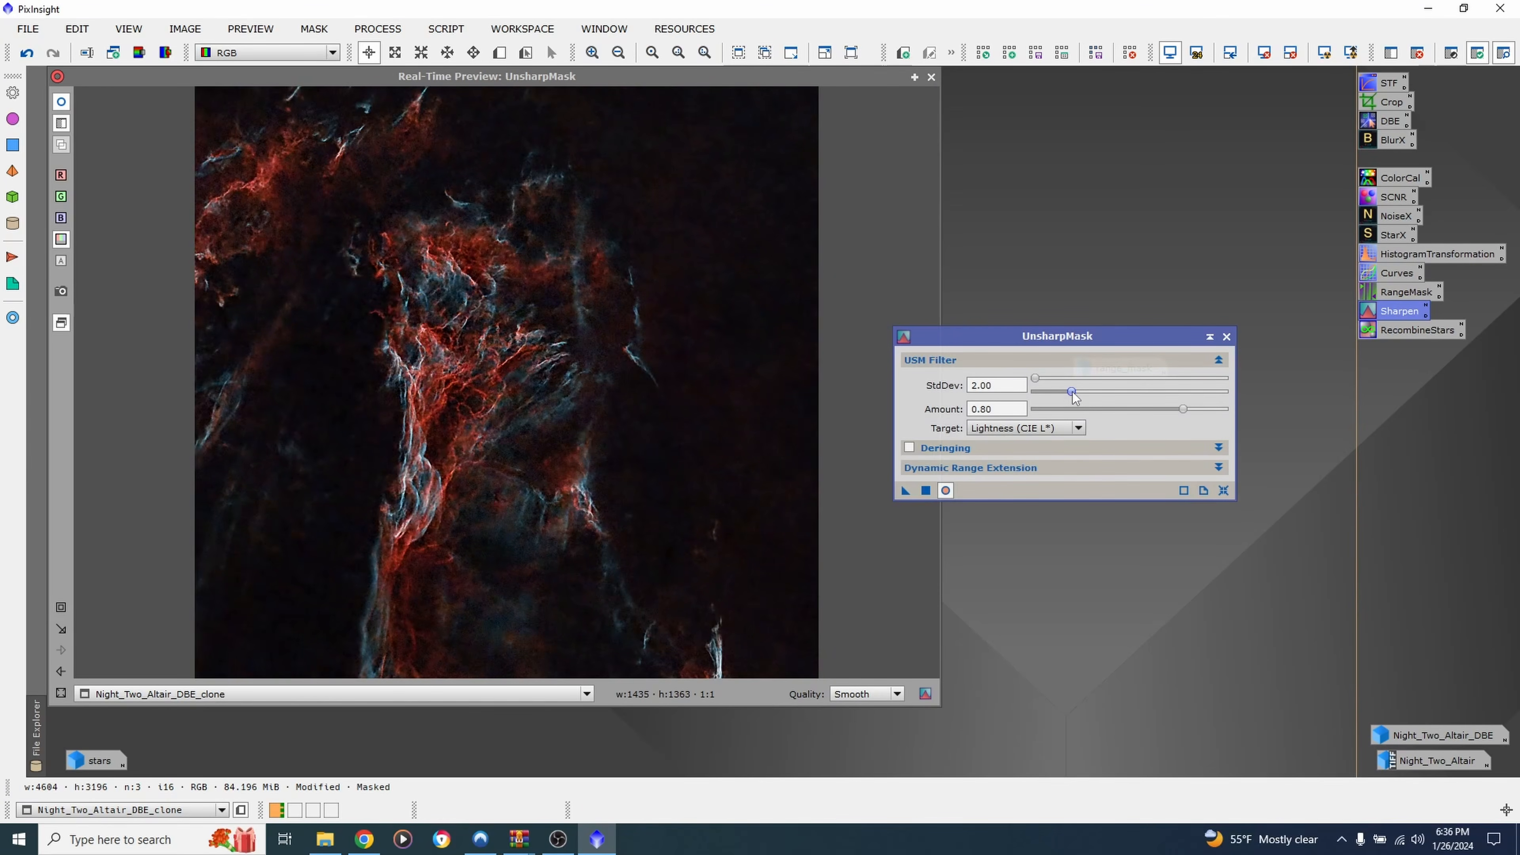
# Sharpen the masked nebula with an UnsharpMask StdDev of 0.80 and close the tool and its preview
pyautogui.moveTo(1071, 391); pyautogui.dragTo(1035, 393)
pyautogui.moveTo(1037, 390); pyautogui.dragTo(1045, 392)
pyautogui.moveTo(1045, 391); pyautogui.dragTo(1066, 392)
pyautogui.moveTo(1069, 397); pyautogui.dragTo(1053, 400)
pyautogui.click(926, 490)
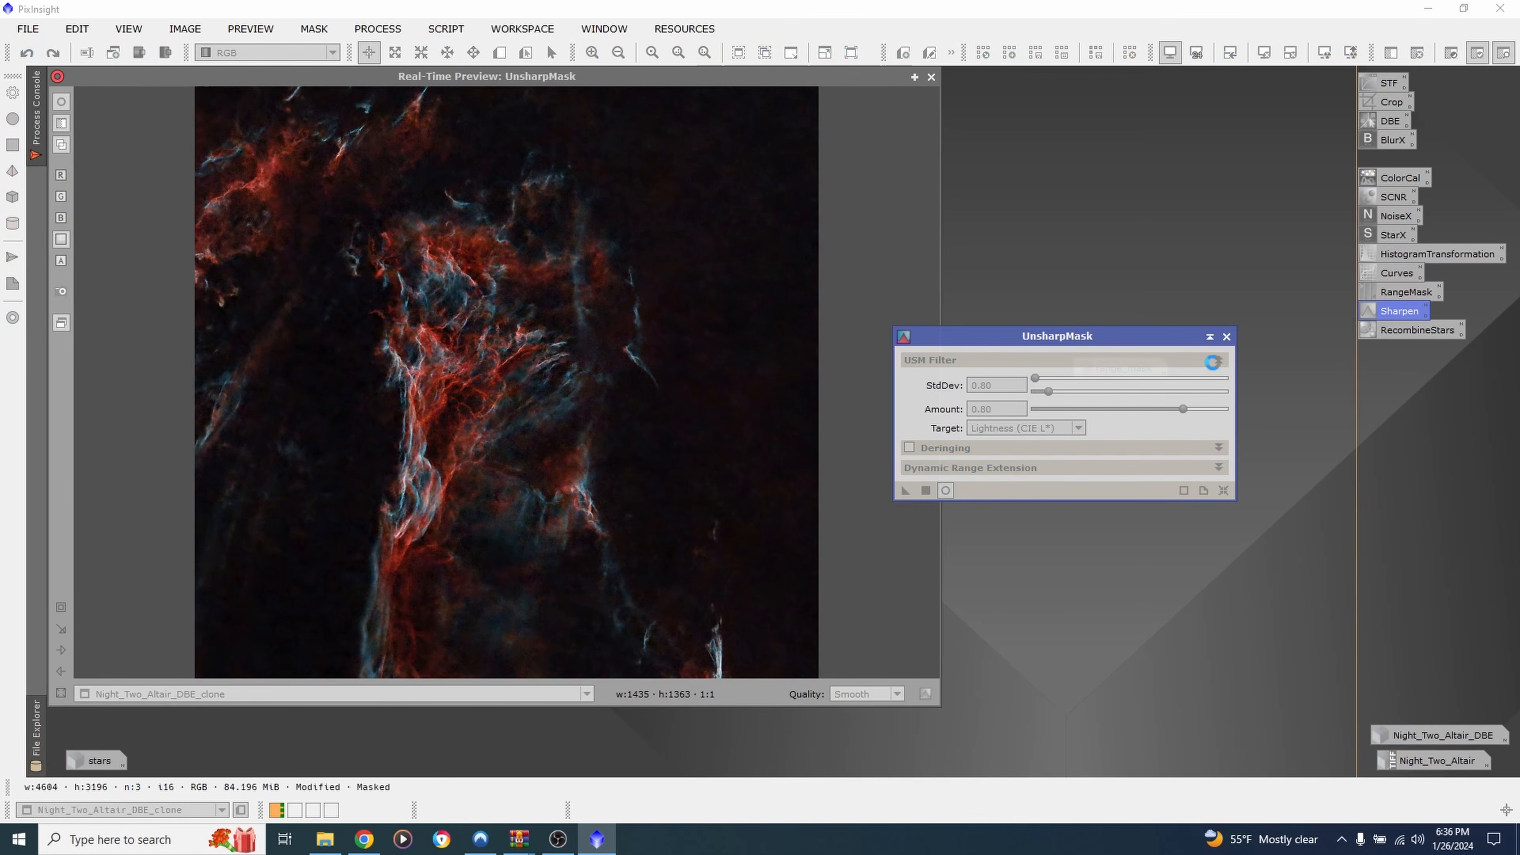
pyautogui.click(1227, 336)
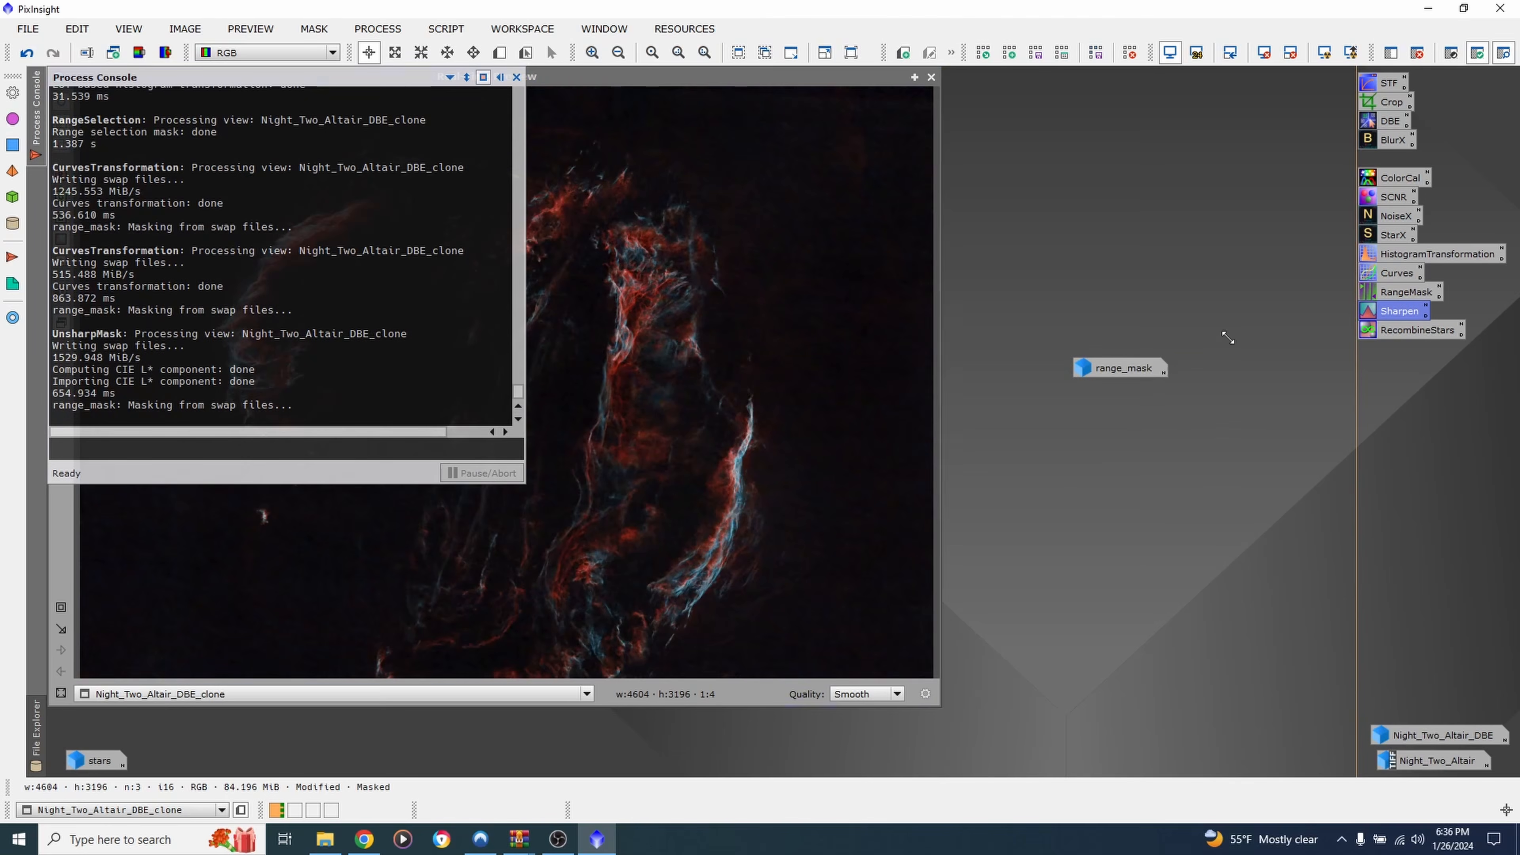
pyautogui.click(517, 78)
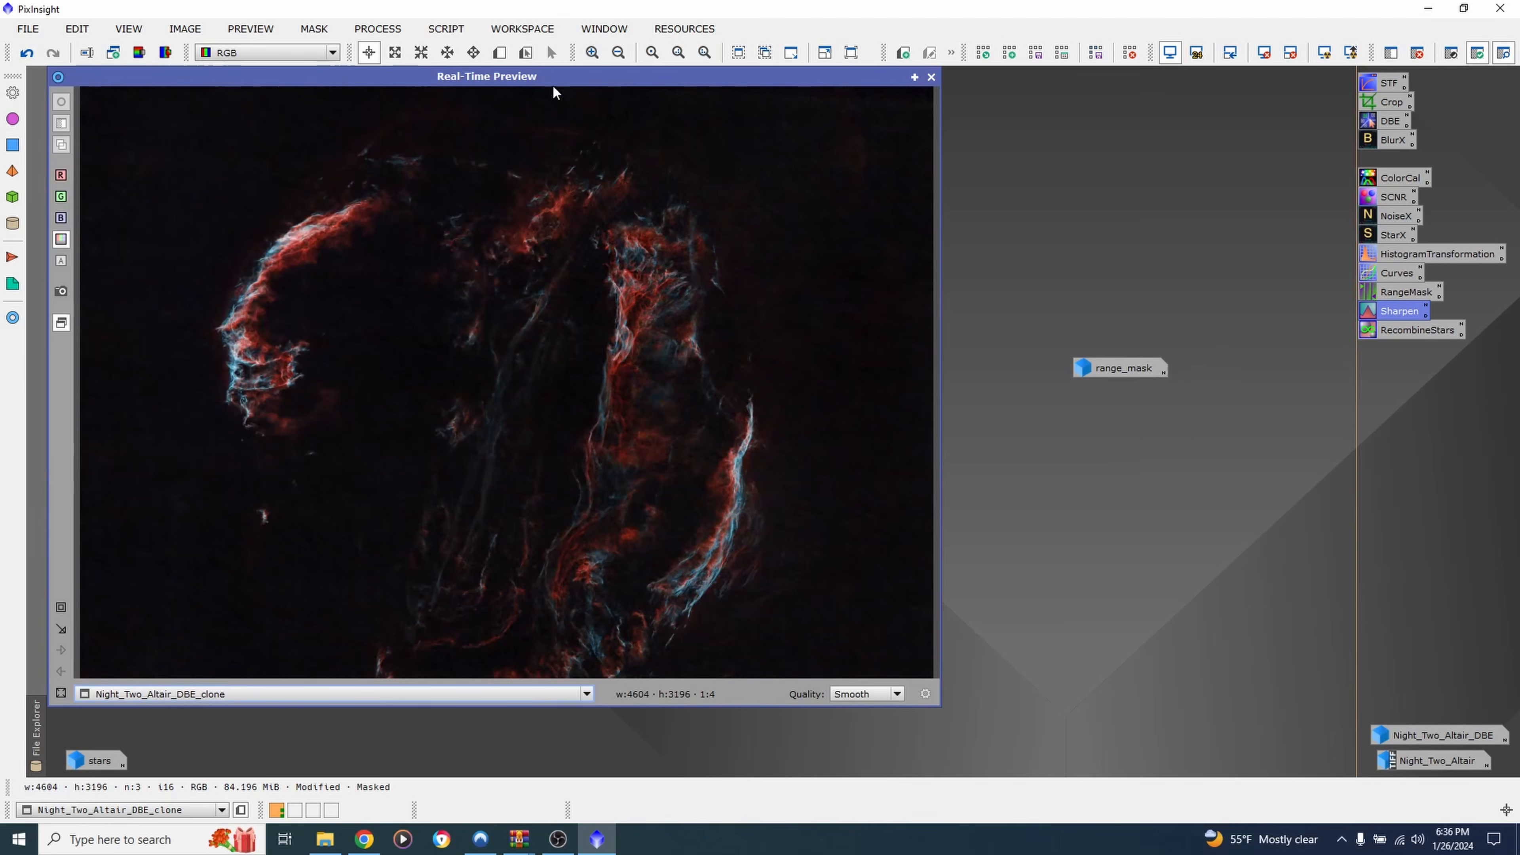
pyautogui.click(931, 77)
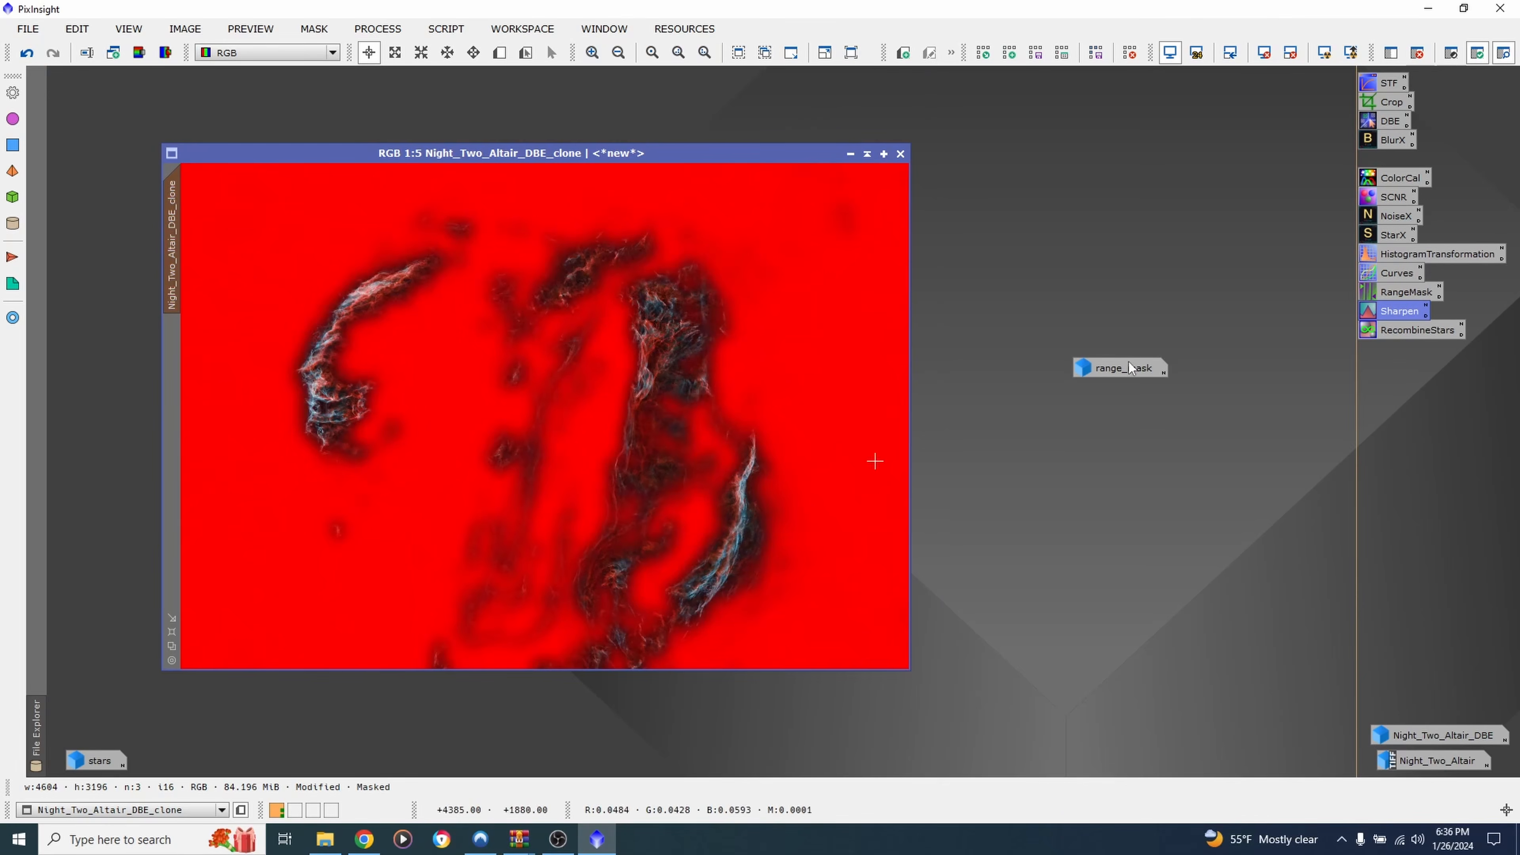
# Restore the range_mask image and close it, accepting that its mask references are broken
pyautogui.click(1115, 371)
pyautogui.doubleClick(1115, 371)
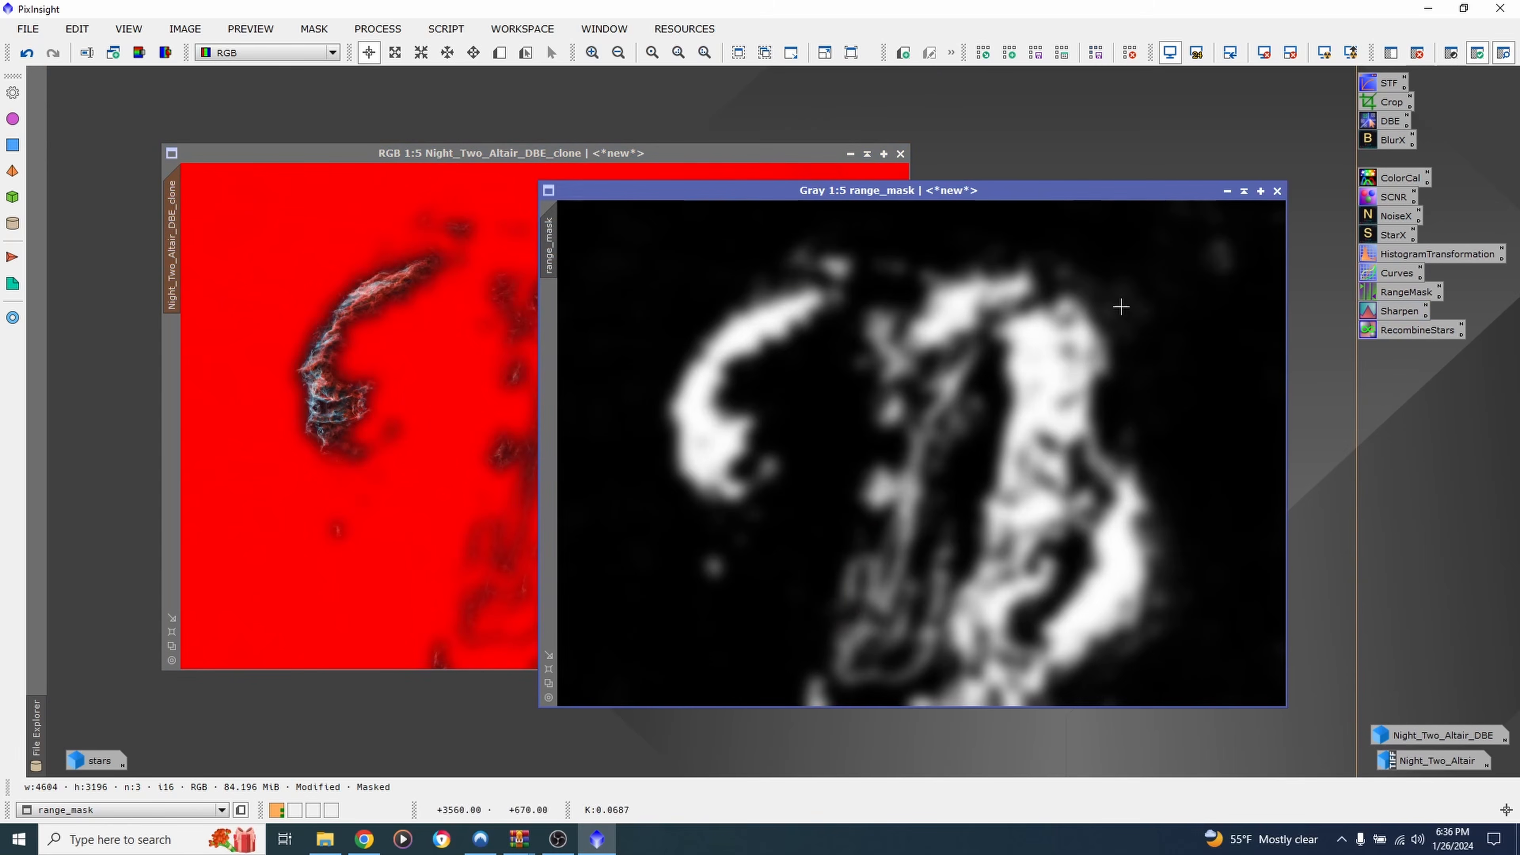
pyautogui.click(1278, 192)
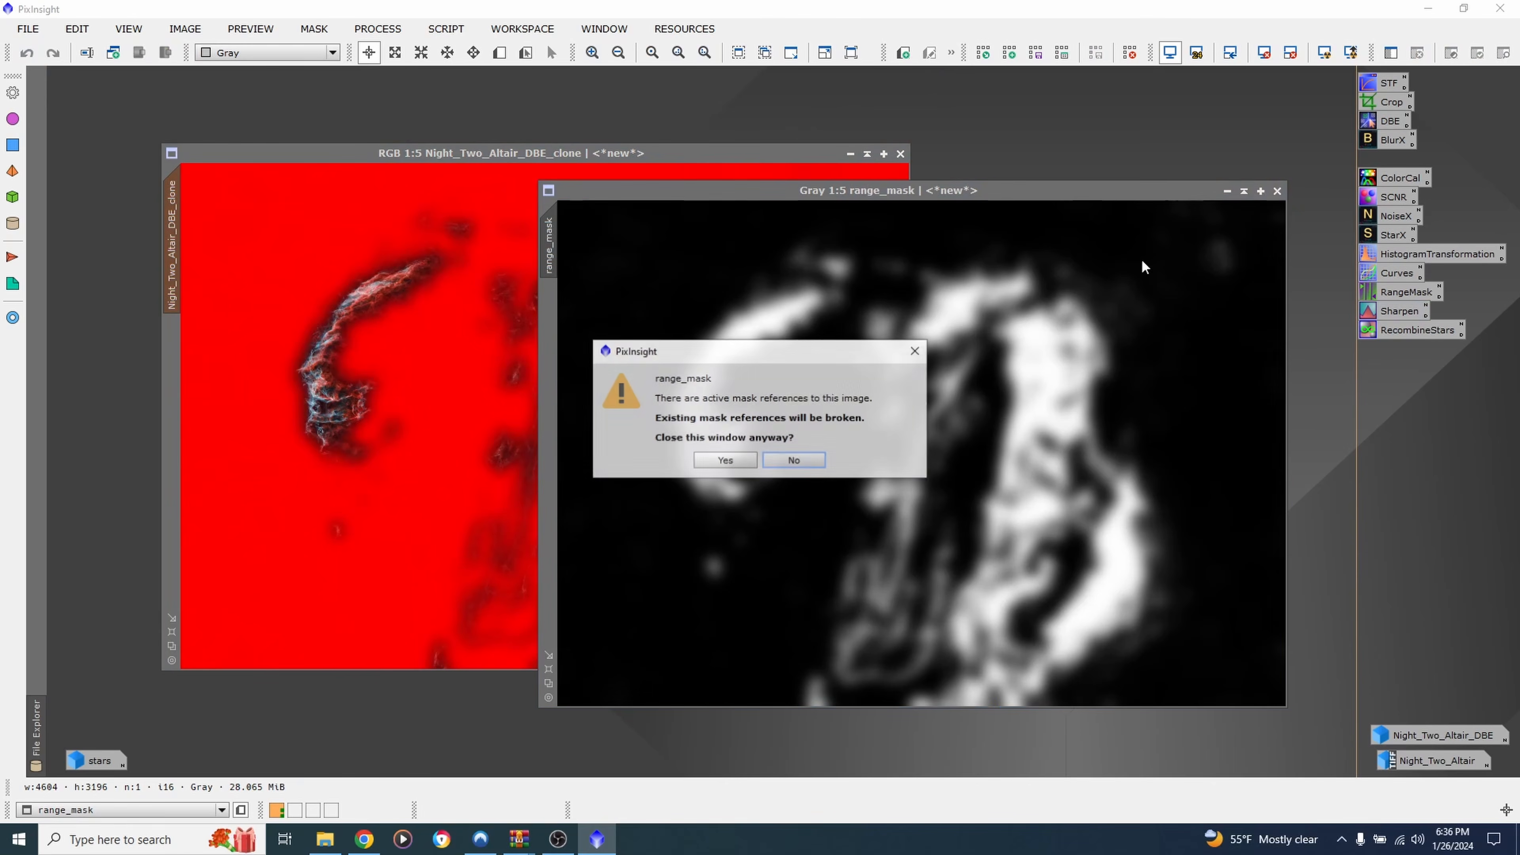
pyautogui.click(727, 457)
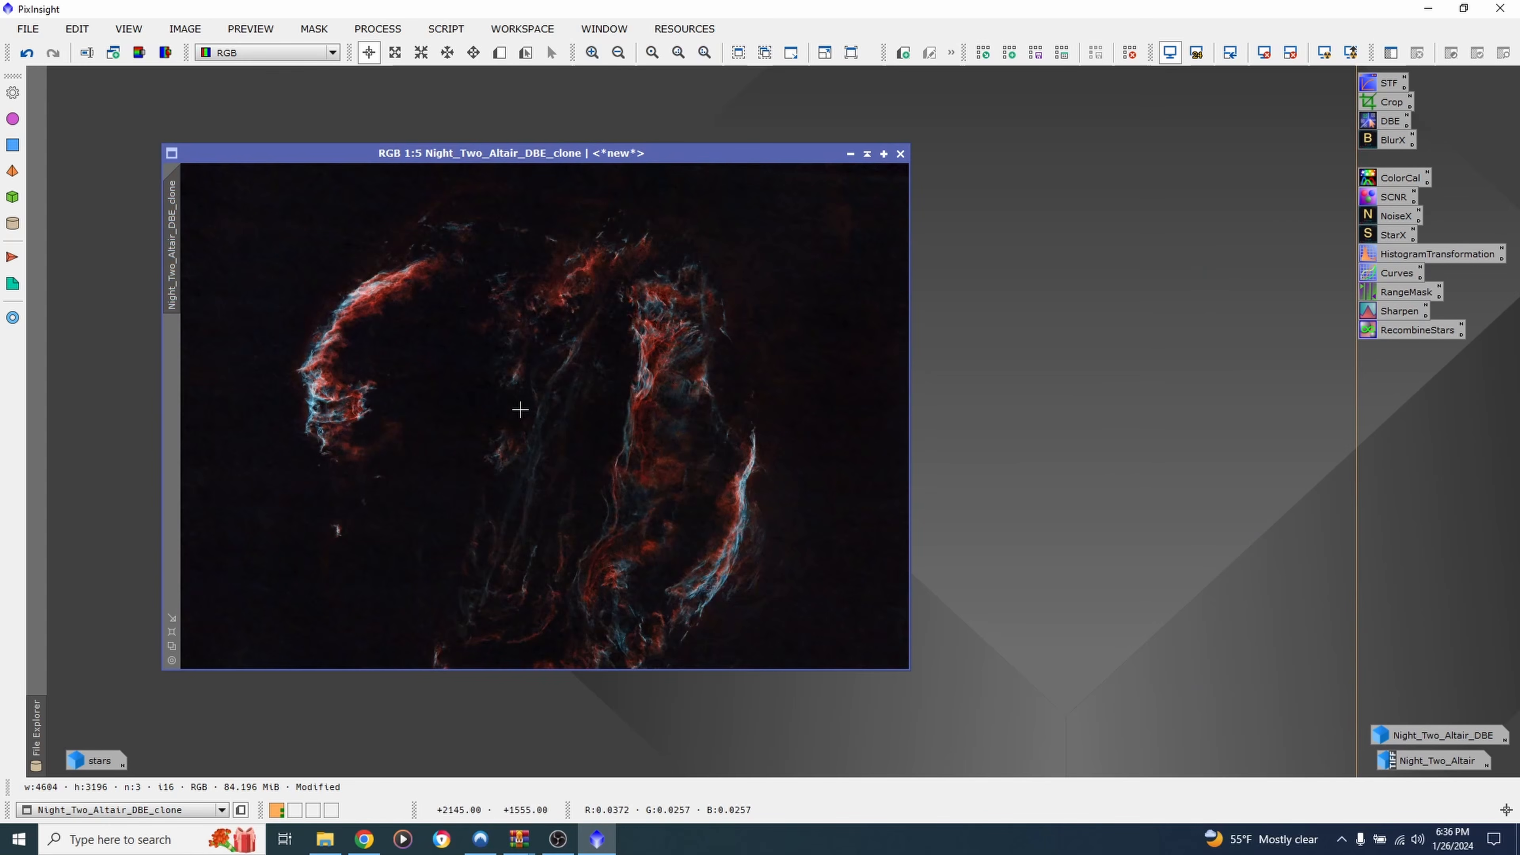
# Restore the stars image and open HistogramTransformation with stars as its histogram view and a real-time preview running
pyautogui.moveTo(102, 765)
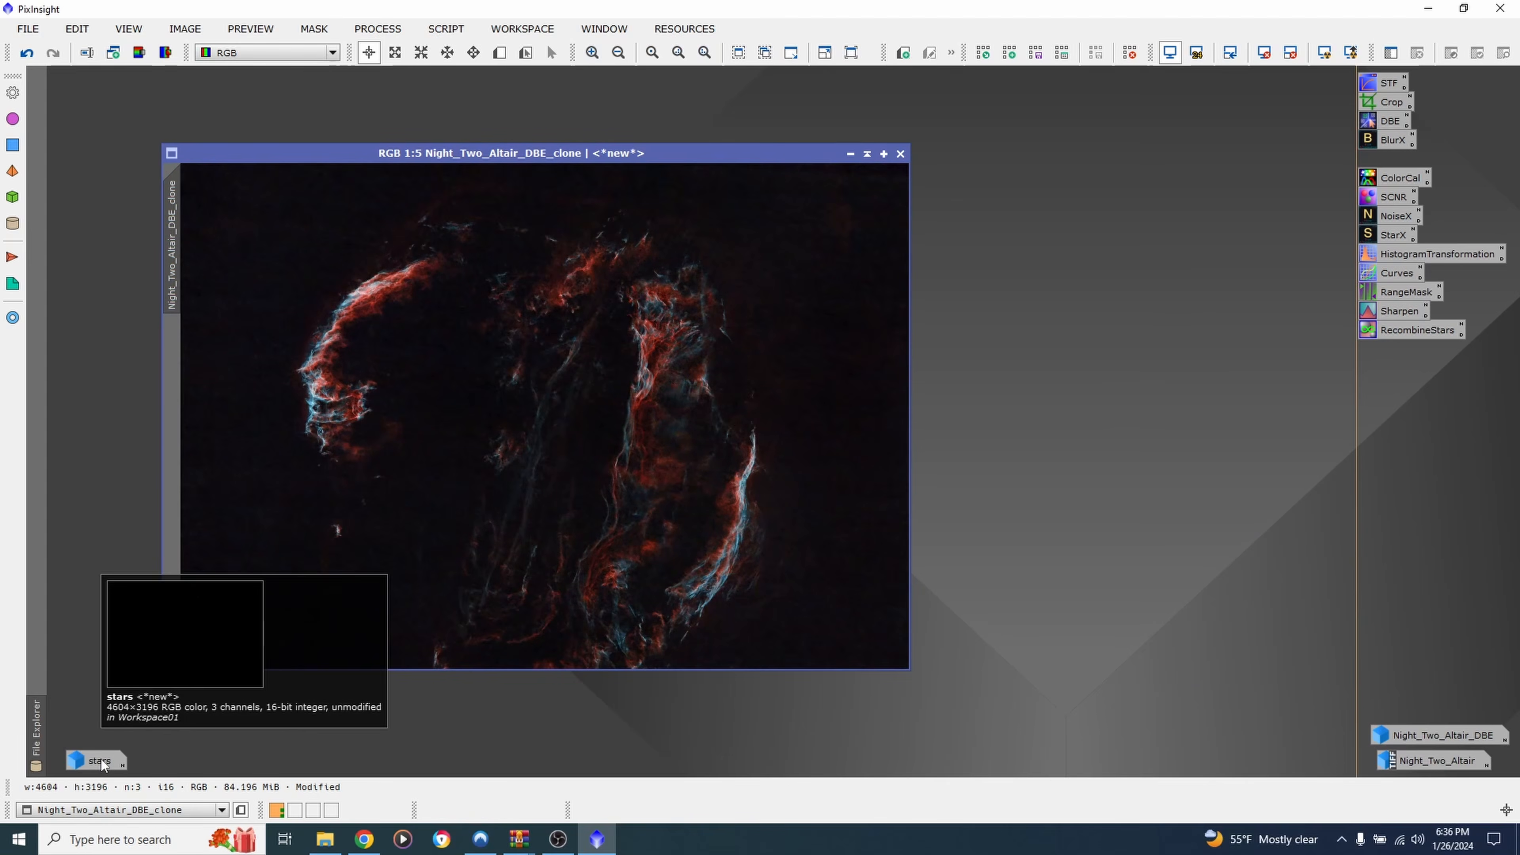
pyautogui.doubleClick(101, 762)
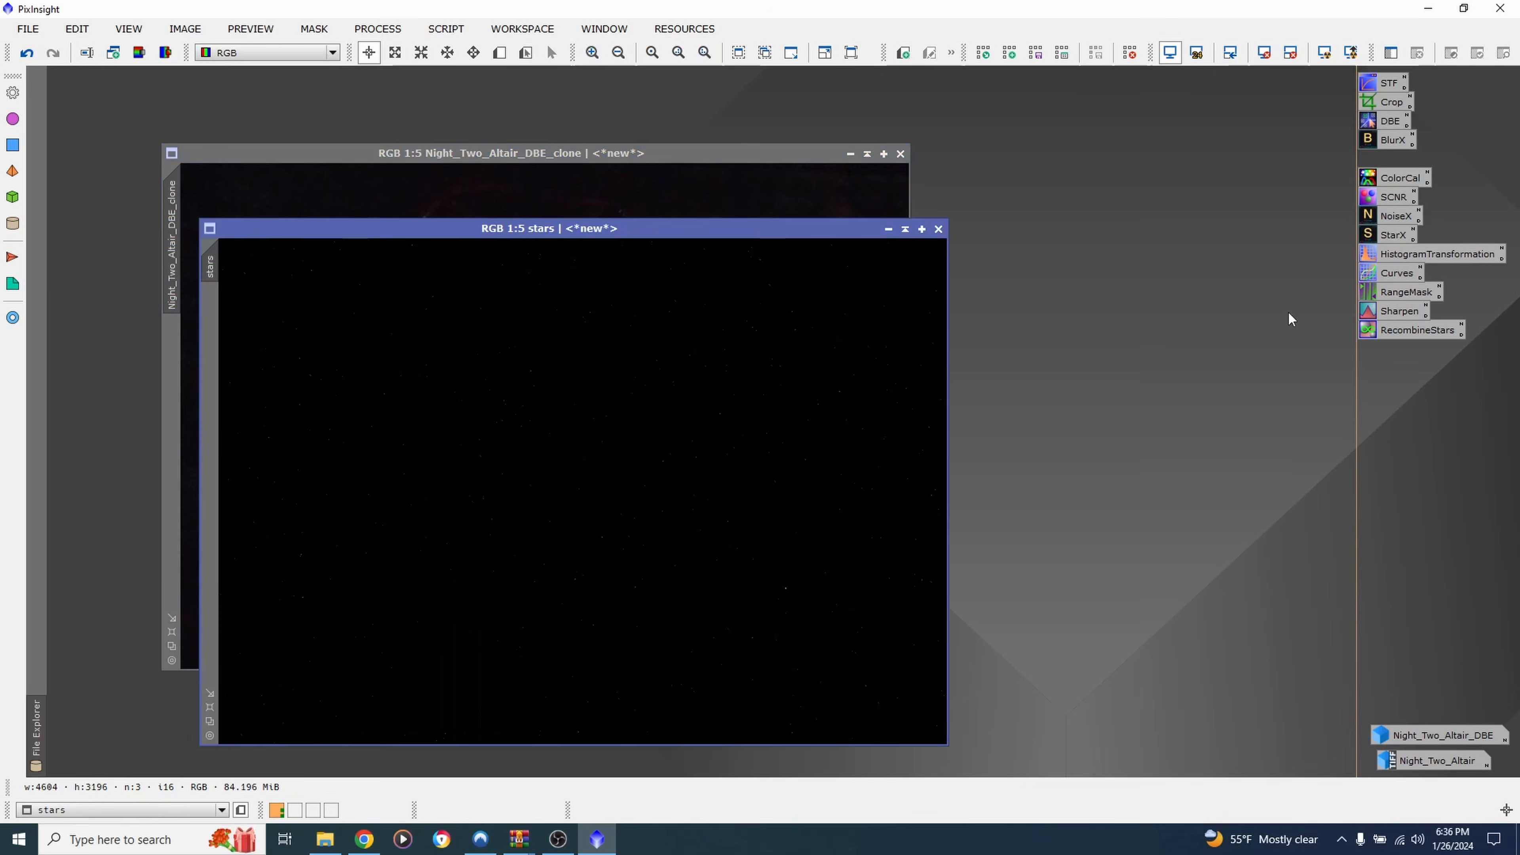
pyautogui.doubleClick(1392, 252)
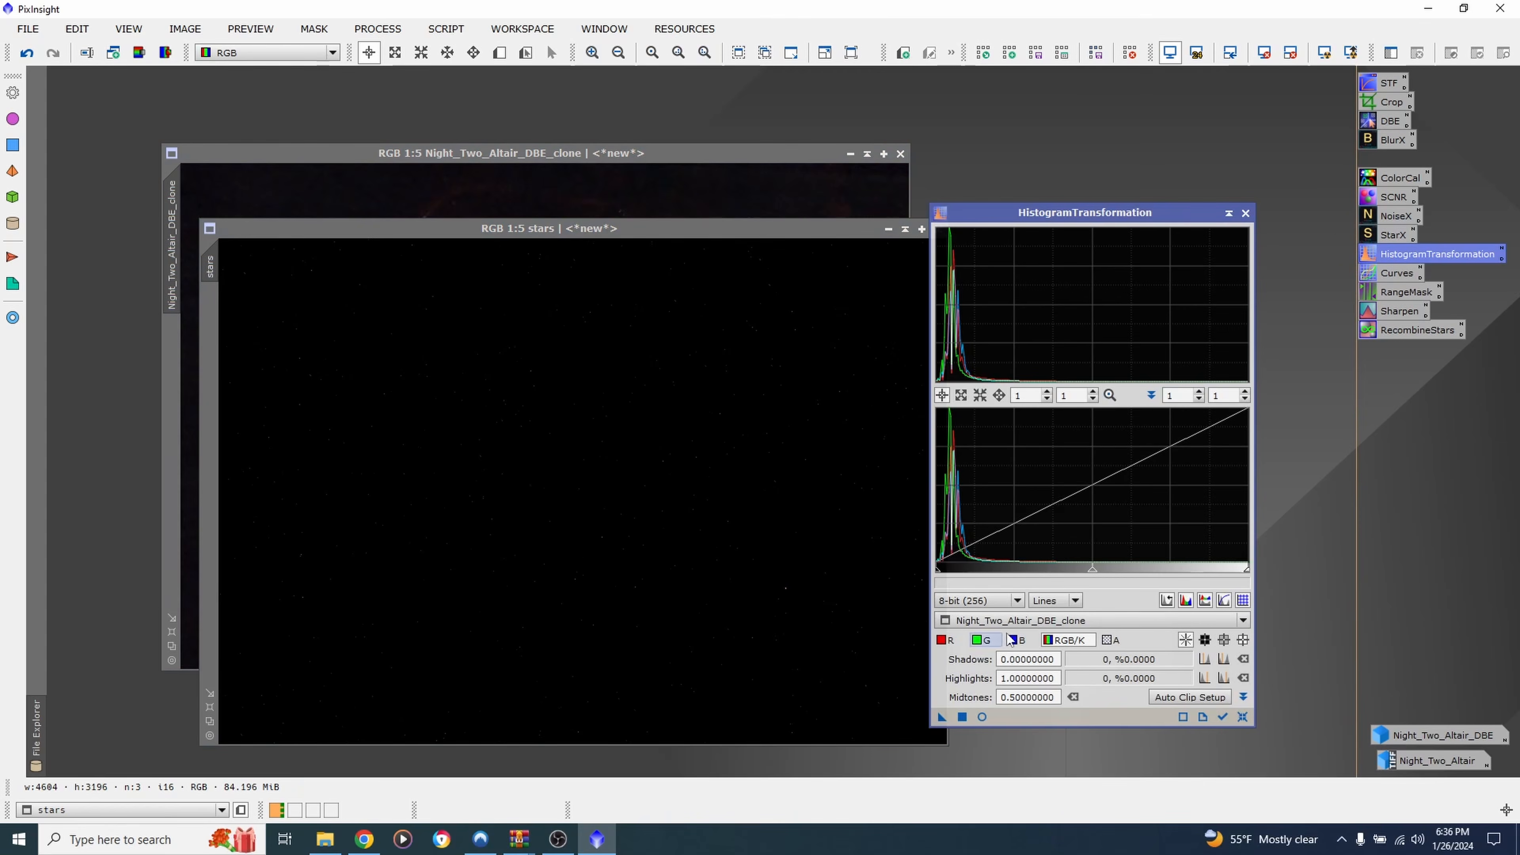
pyautogui.moveTo(970, 624)
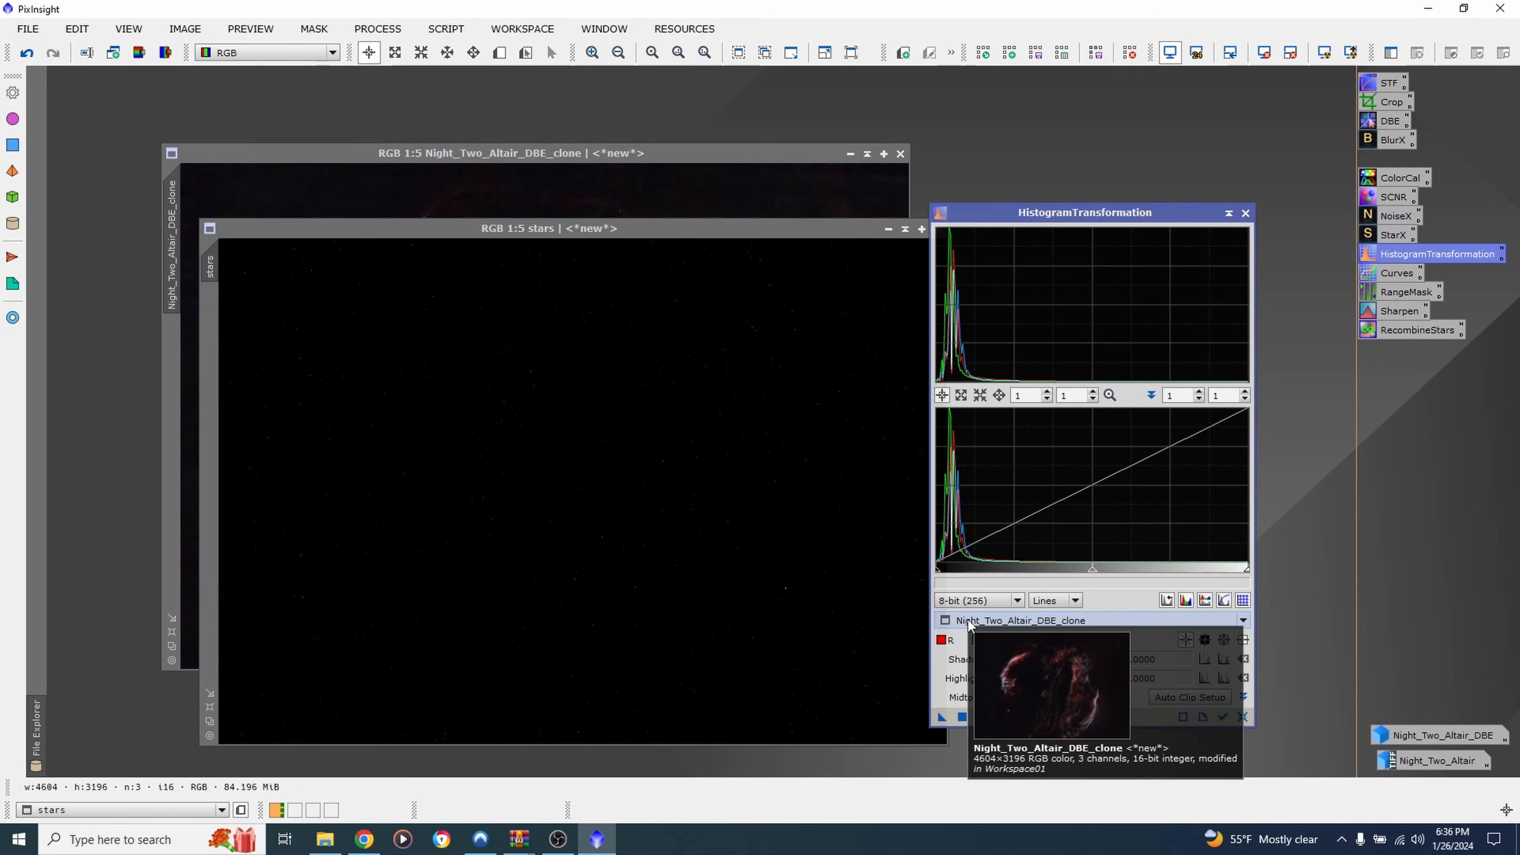
pyautogui.click(968, 621)
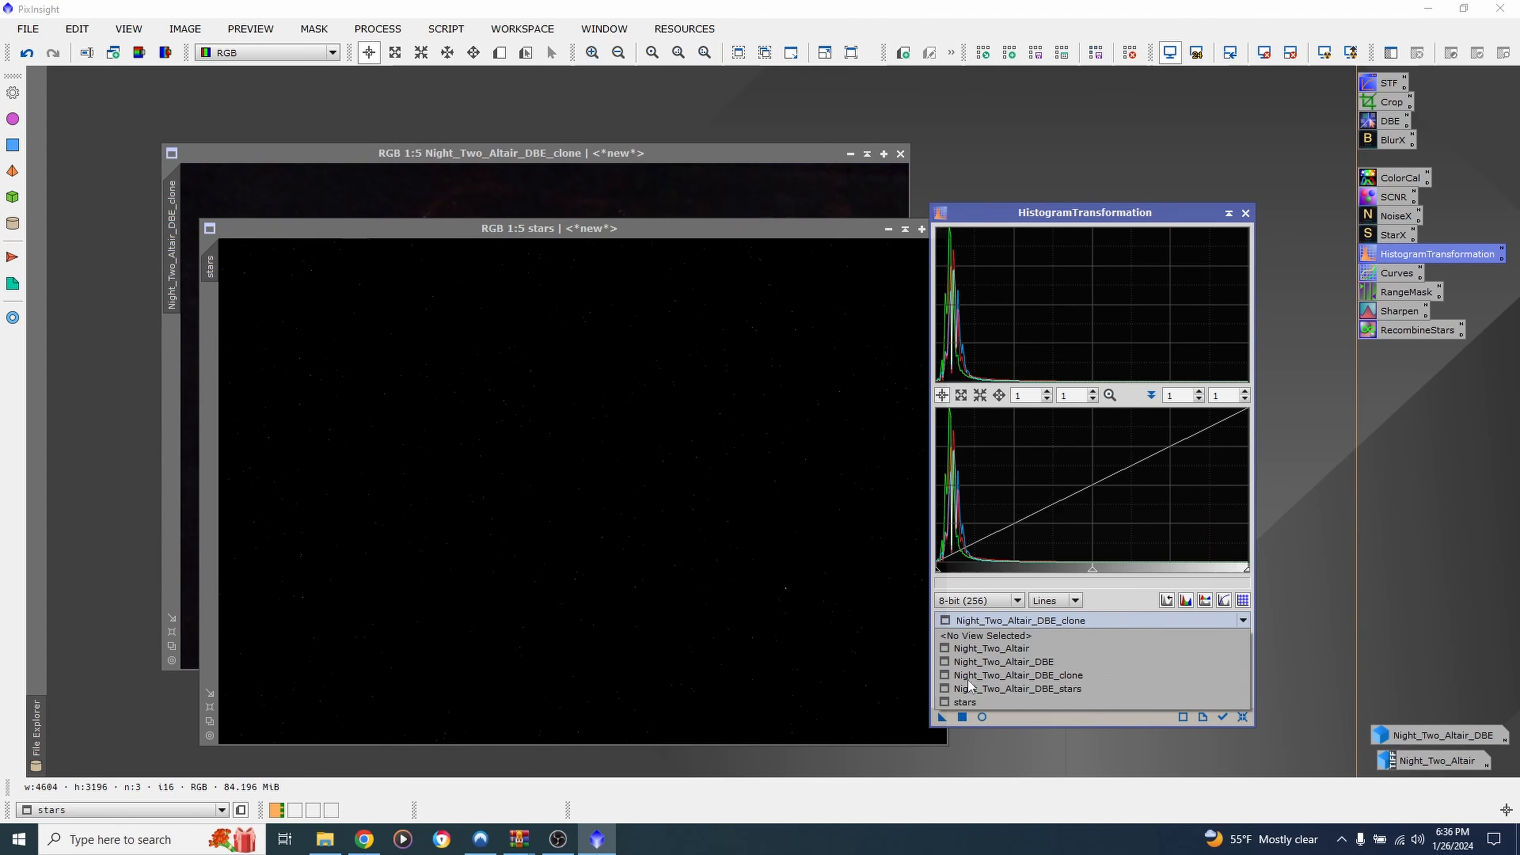
pyautogui.click(970, 703)
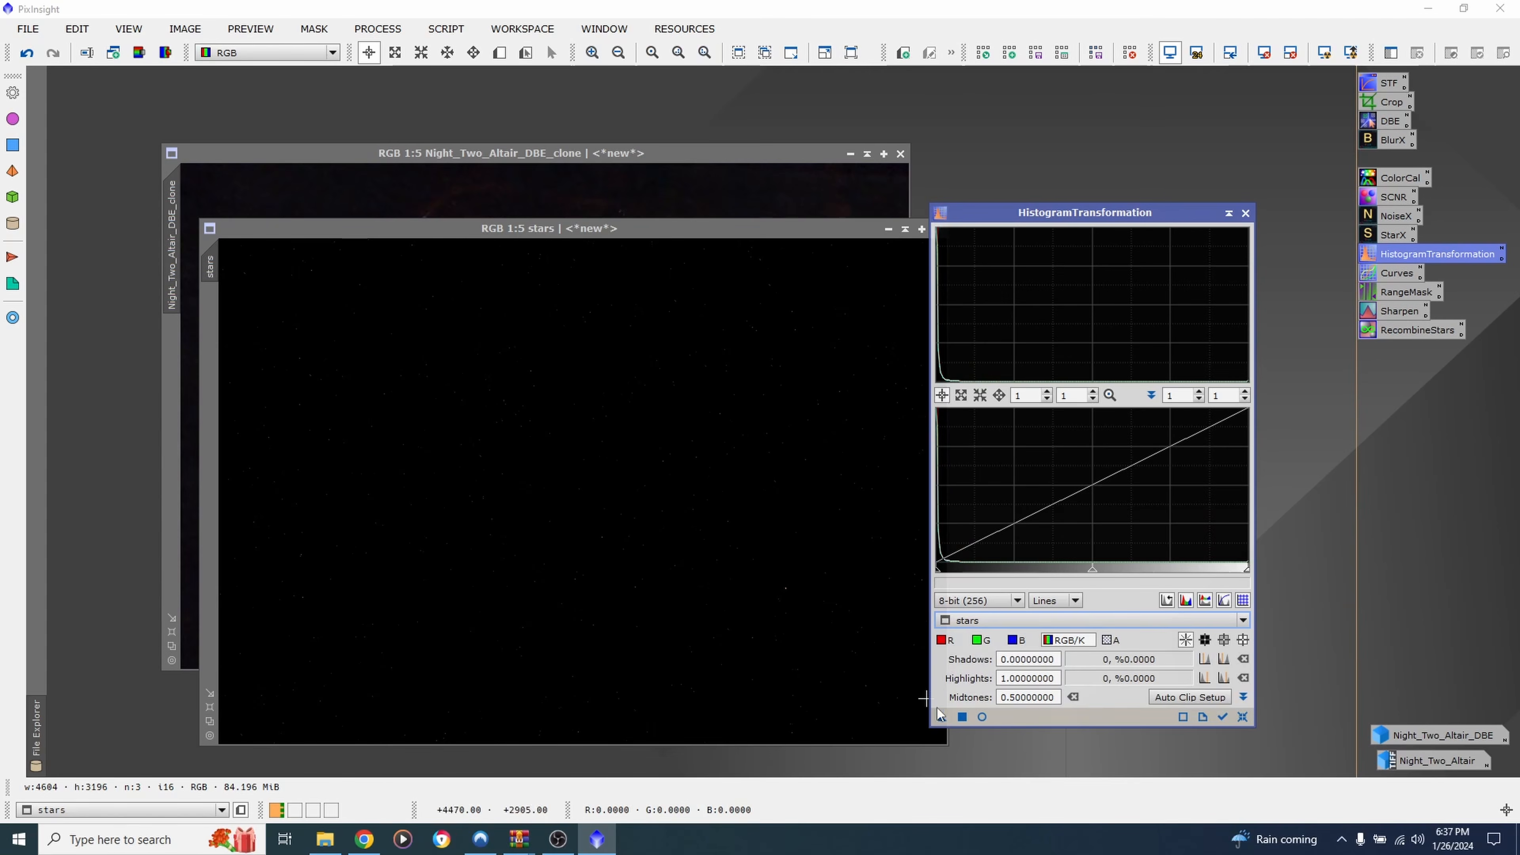
pyautogui.click(983, 720)
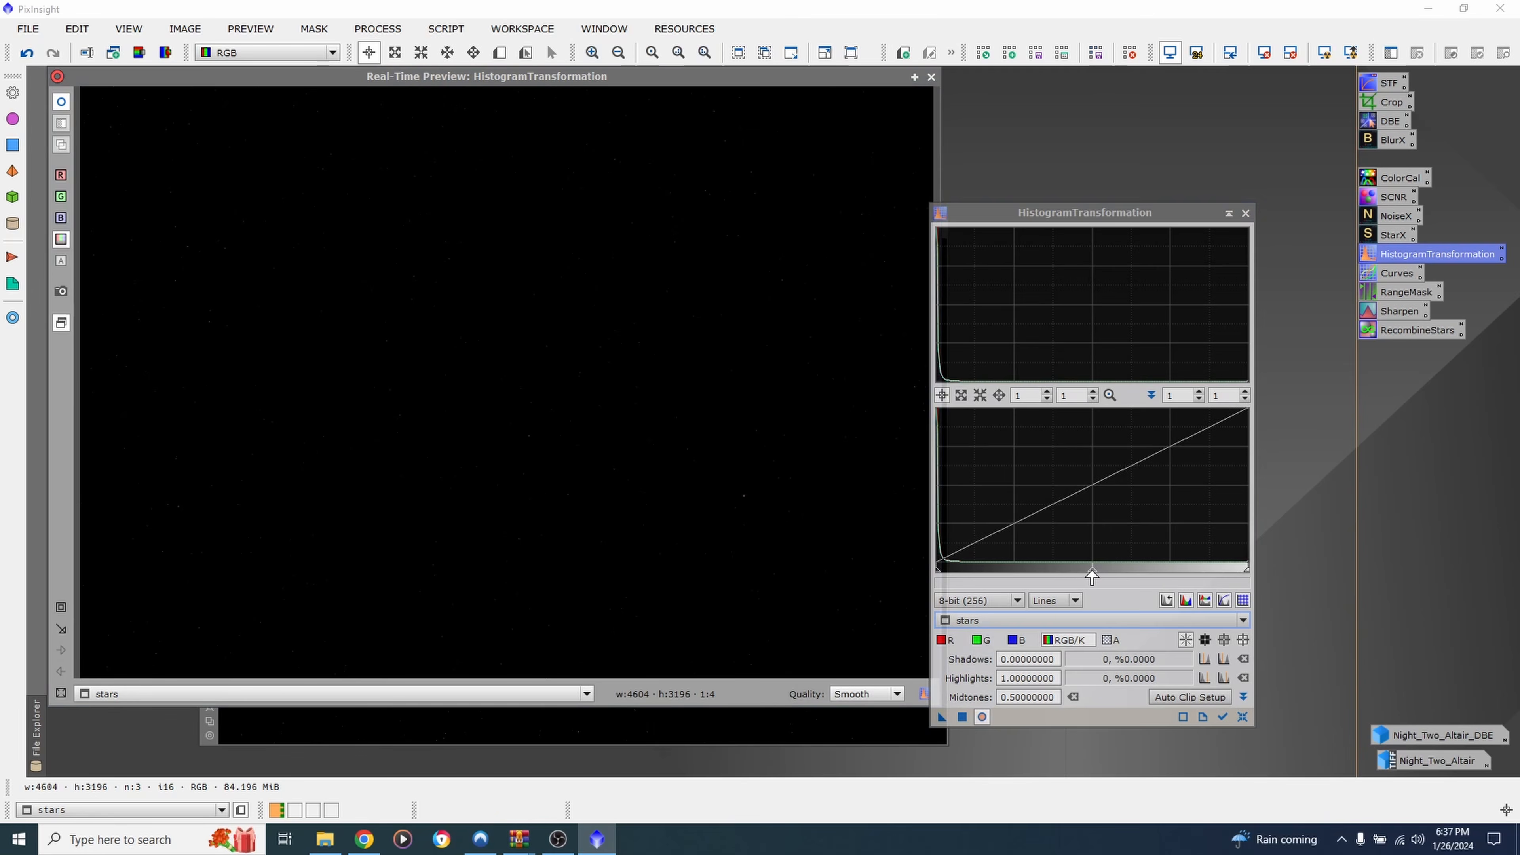
# Apply two strong midtones stretches to the stars image, the first at 0.07848101, resetting HistogramTransformation after each
pyautogui.moveTo(1092, 577); pyautogui.dragTo(960, 569)
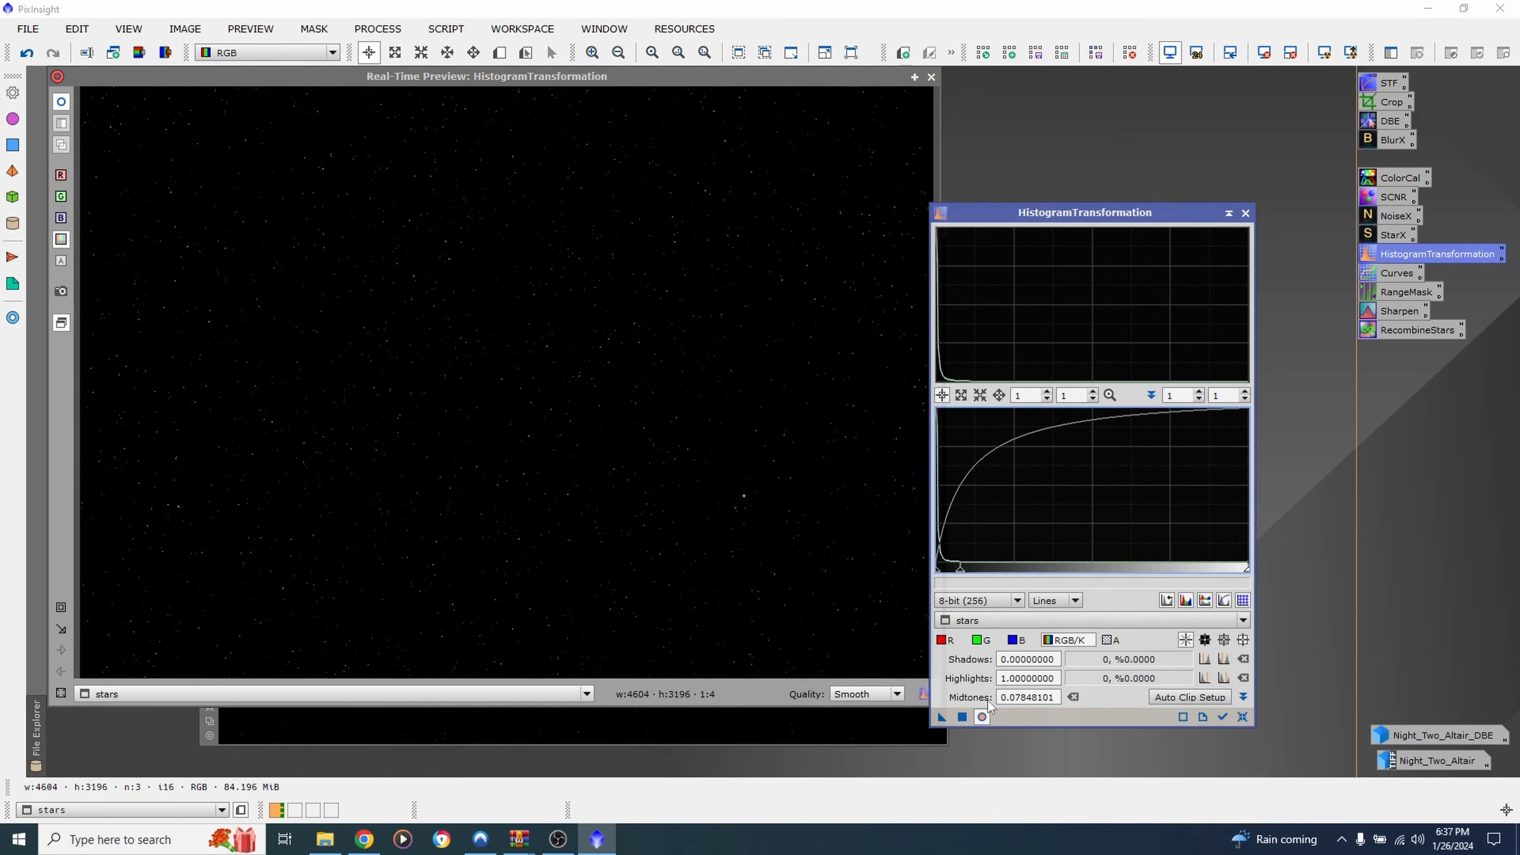
pyautogui.click(961, 717)
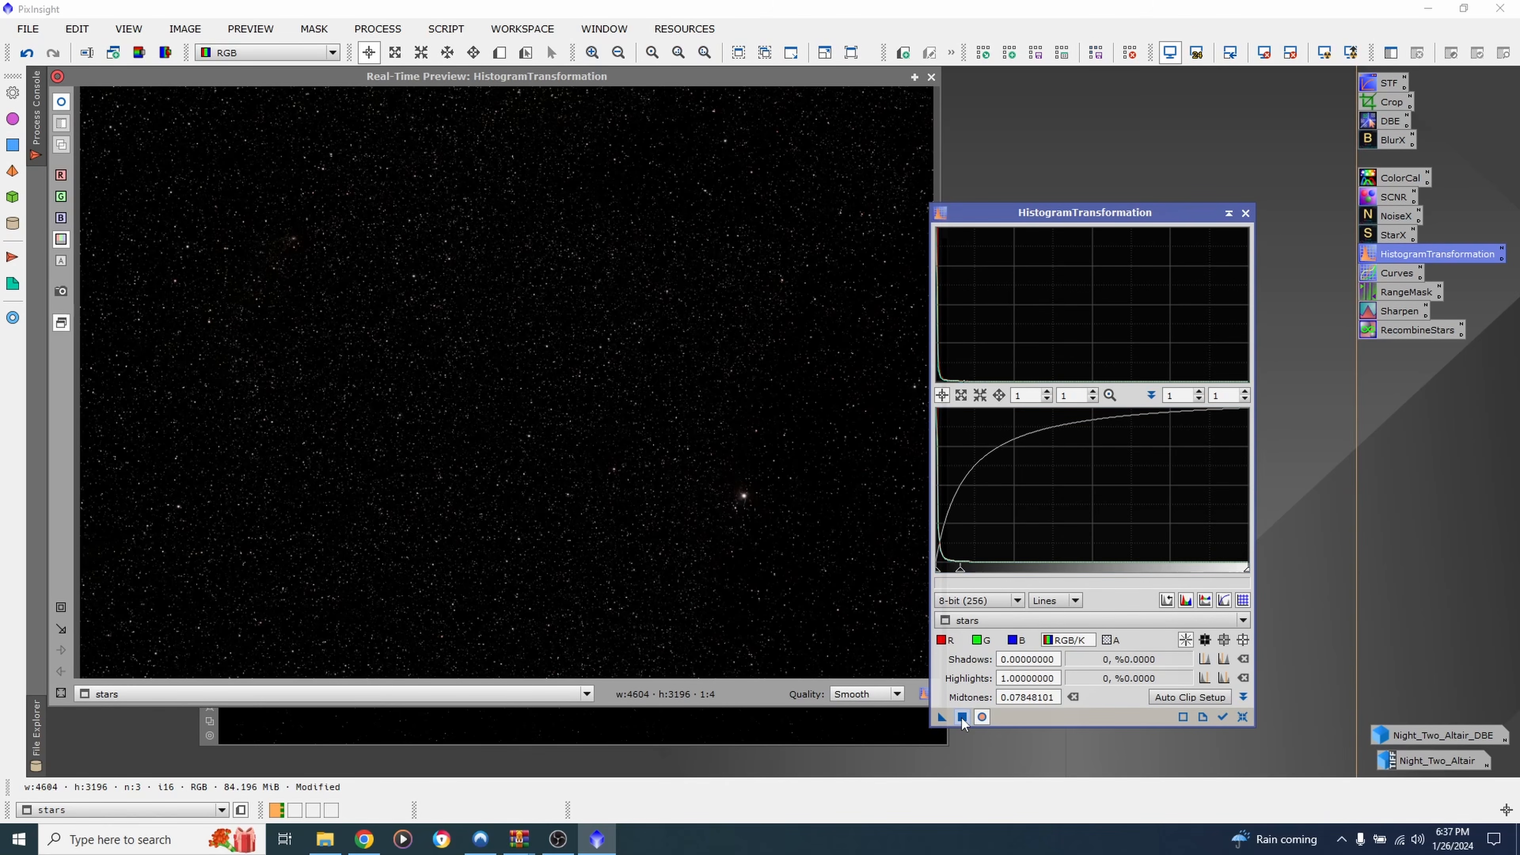
pyautogui.click(1244, 718)
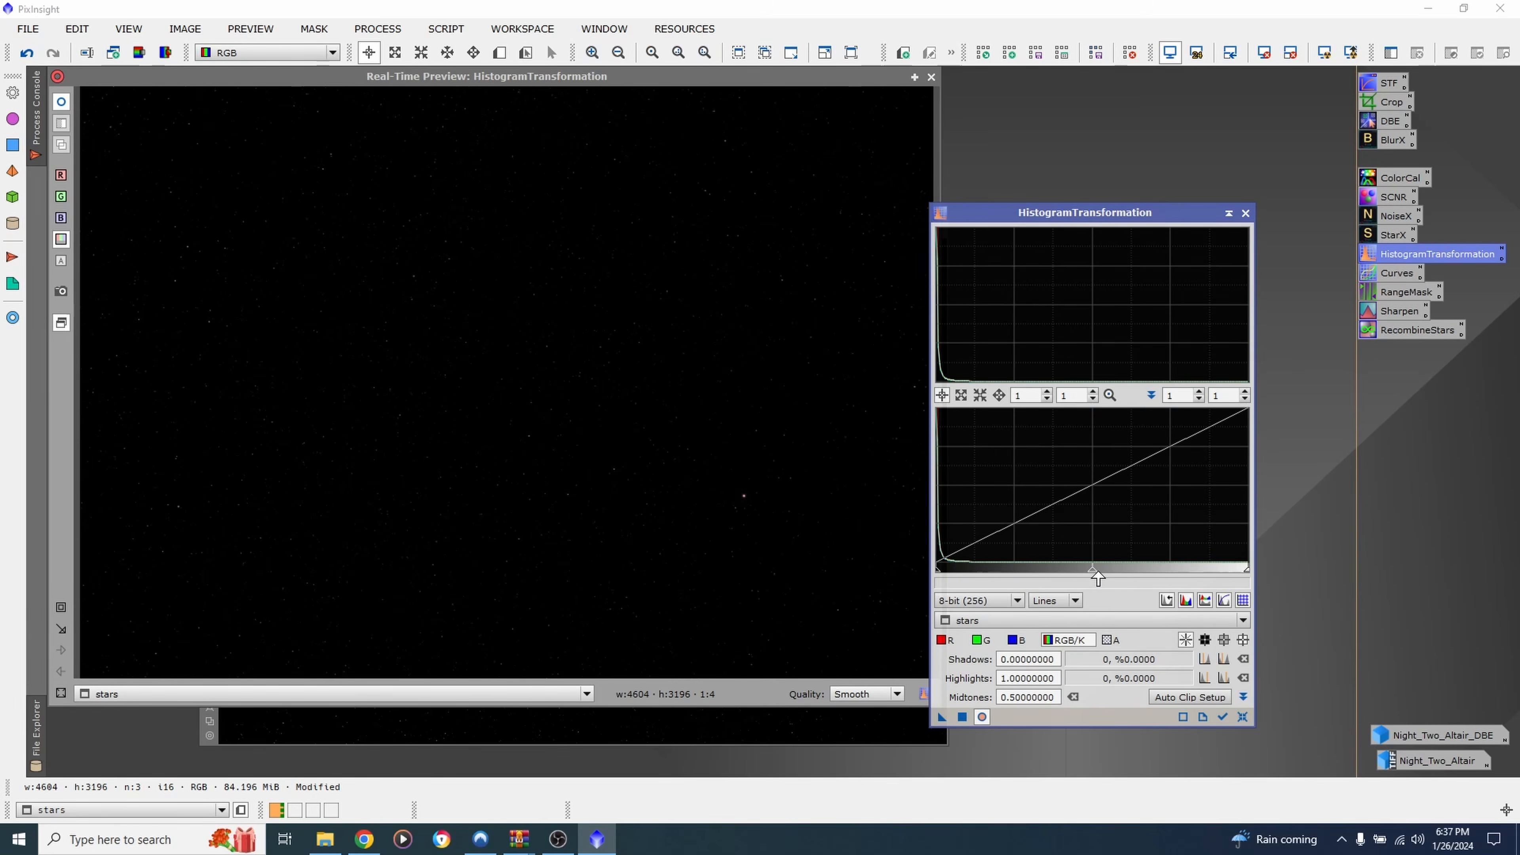
pyautogui.moveTo(1096, 576); pyautogui.dragTo(968, 573)
pyautogui.click(962, 717)
pyautogui.click(1242, 718)
# Stretch the stars image again with a milder midtones value of 0.31645570 and reset the histogram settings
pyautogui.moveTo(1096, 576); pyautogui.dragTo(1024, 583)
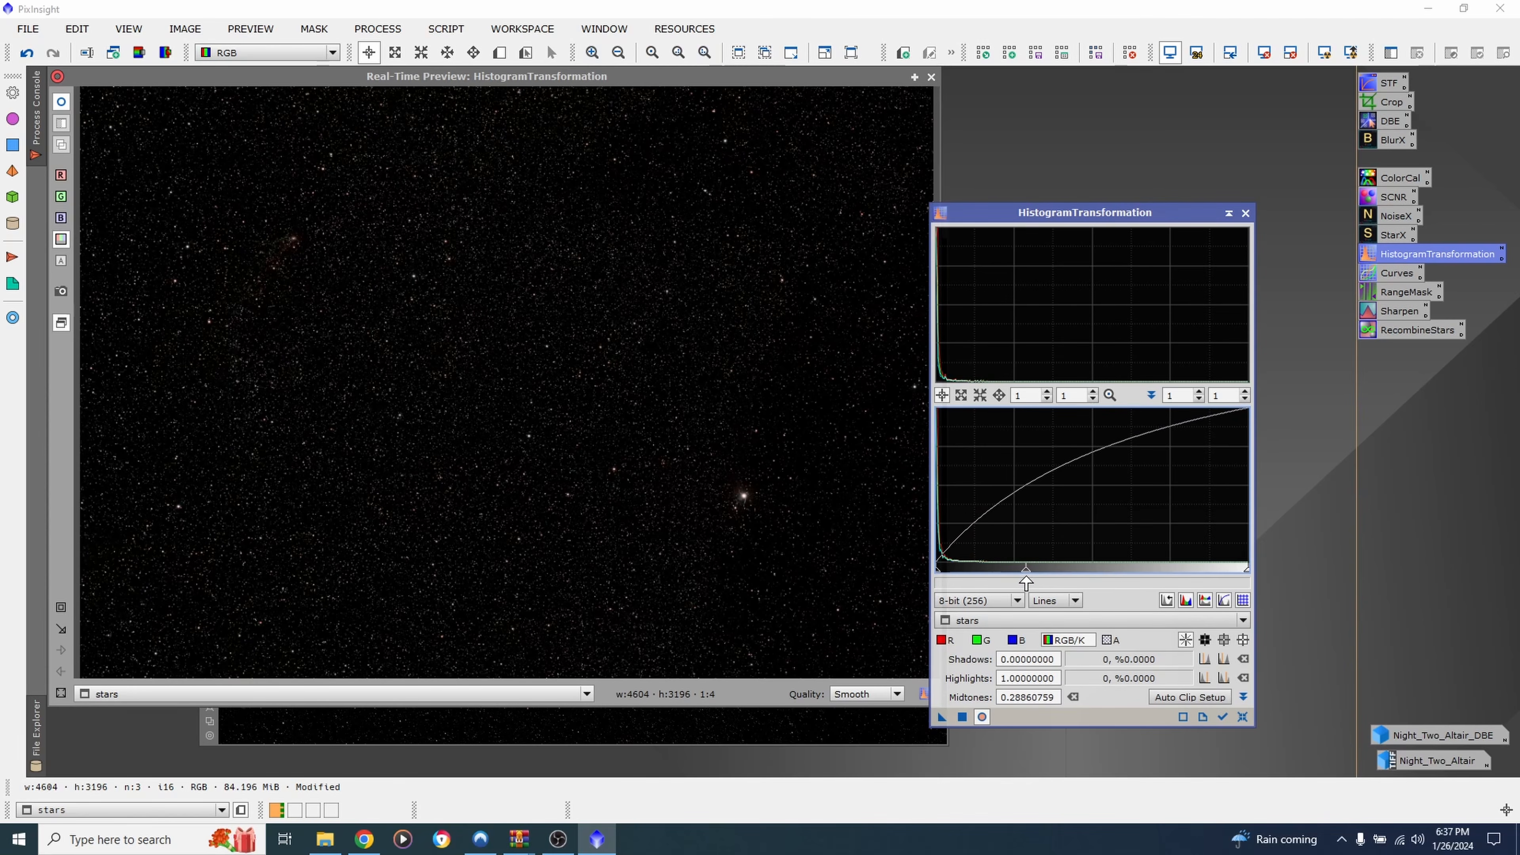
pyautogui.moveTo(1024, 580); pyautogui.dragTo(1035, 581)
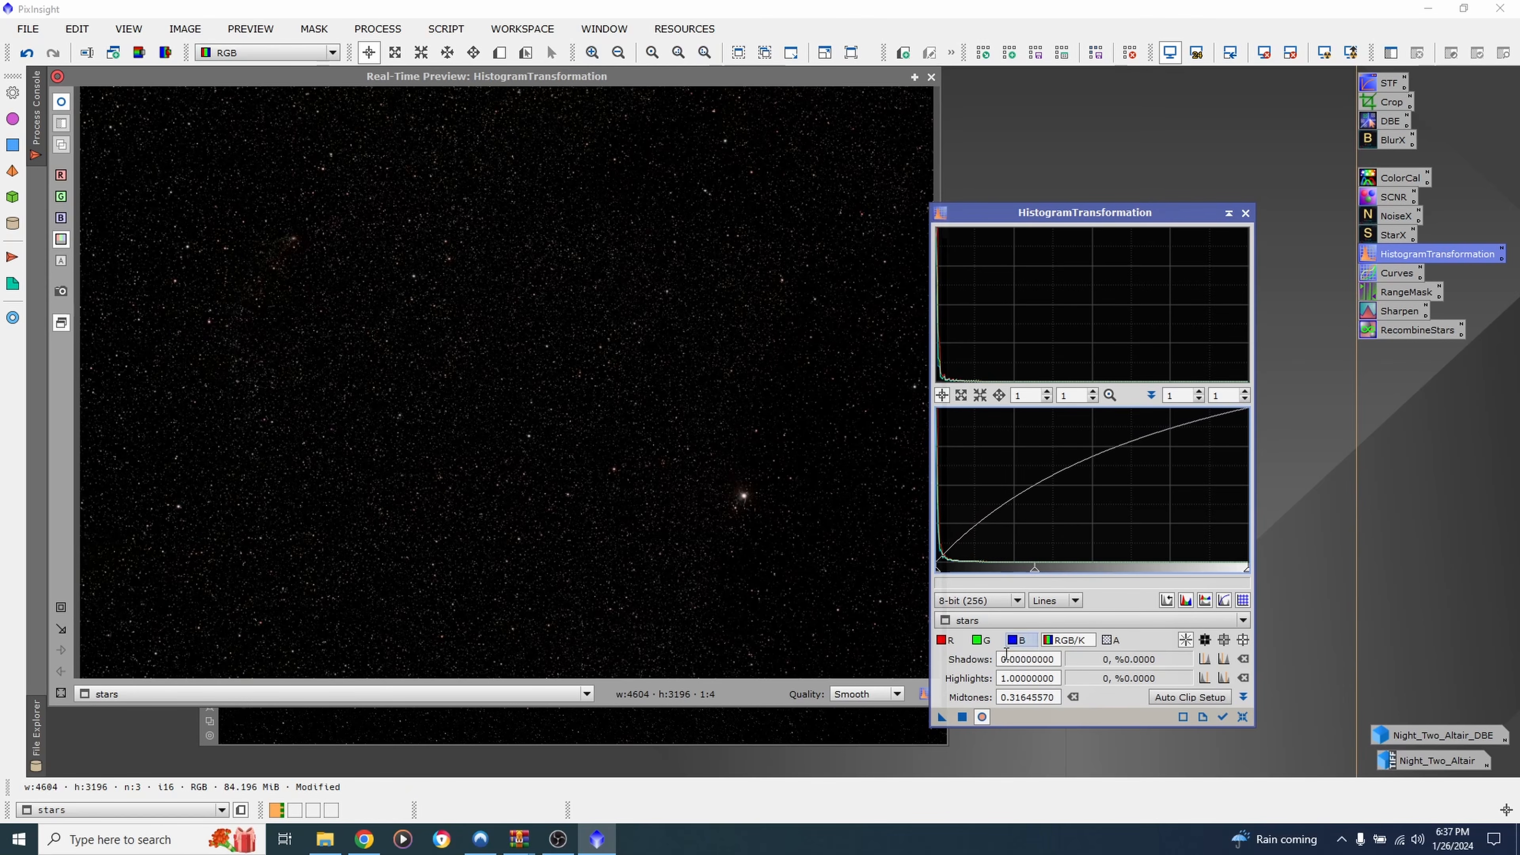
pyautogui.click(961, 718)
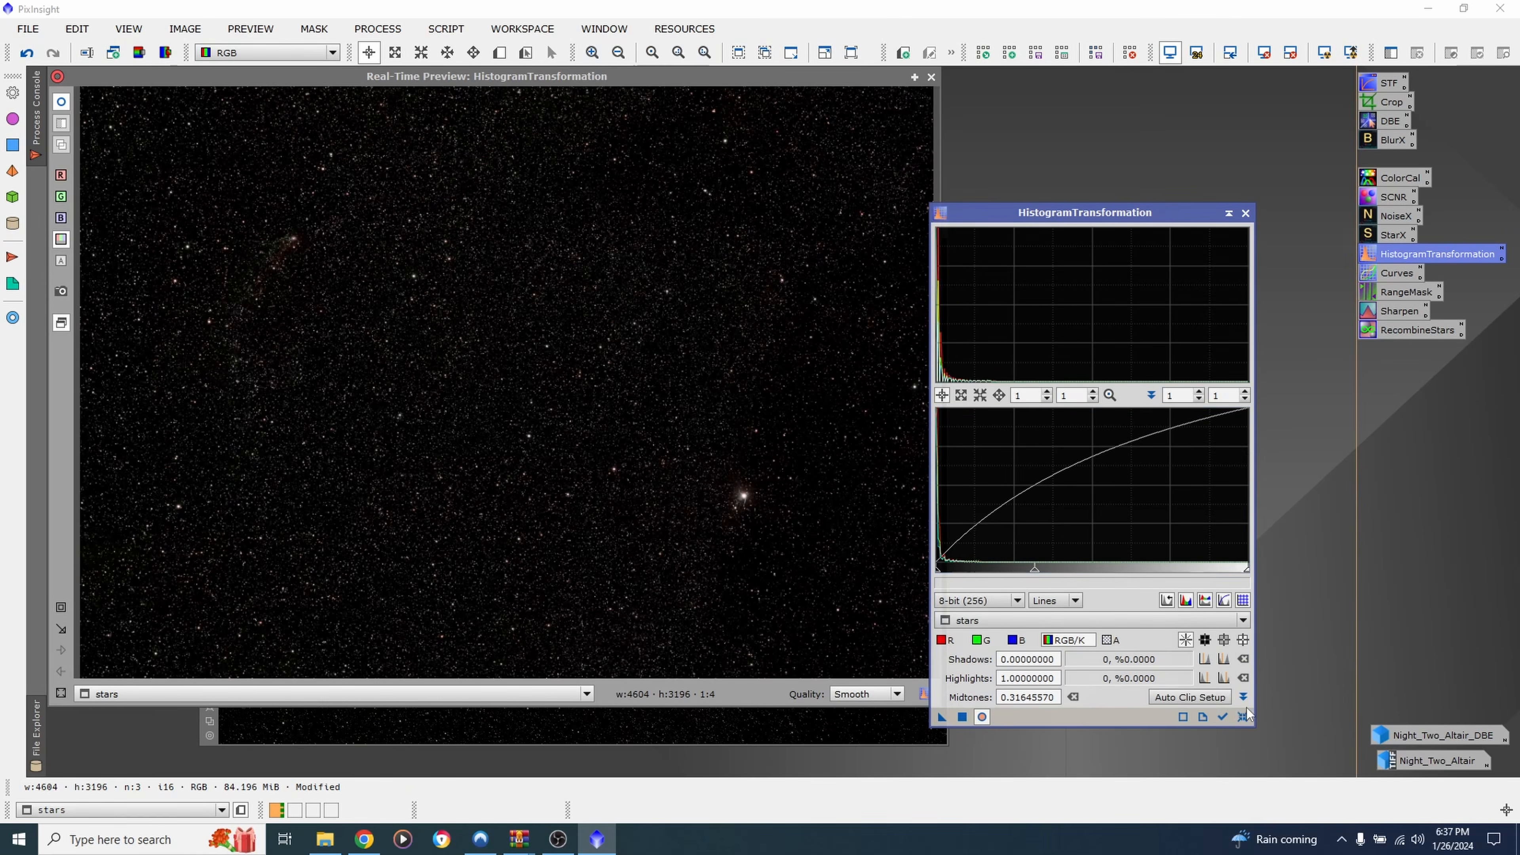
pyautogui.click(1243, 718)
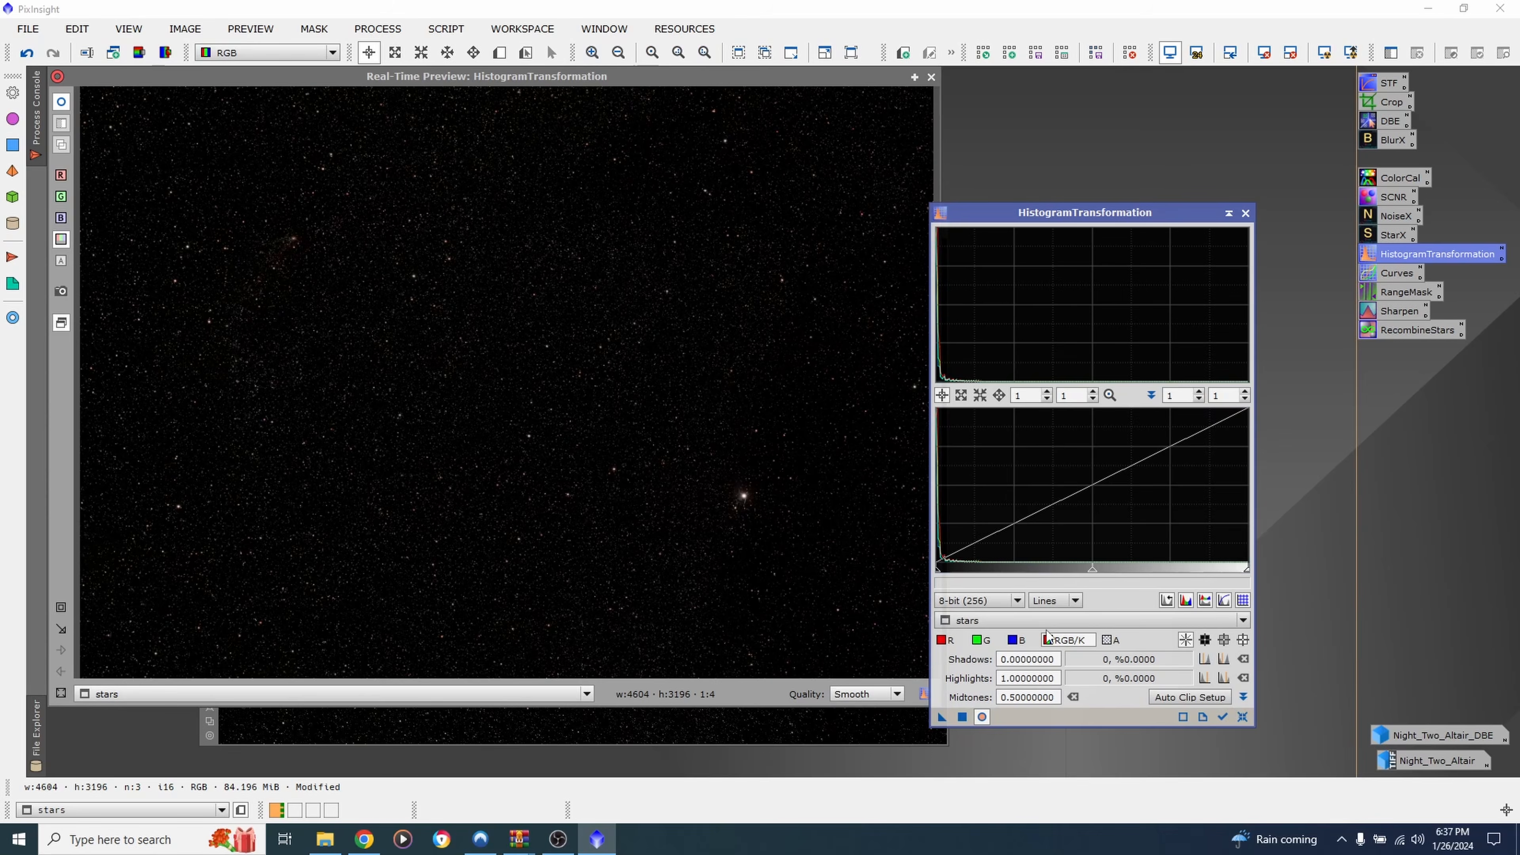
# Apply a slight final stretch to the stars with midtones at 0.45063291, reset the tool, and close it with its preview
pyautogui.click(1092, 575)
pyautogui.moveTo(1092, 575); pyautogui.dragTo(1075, 574)
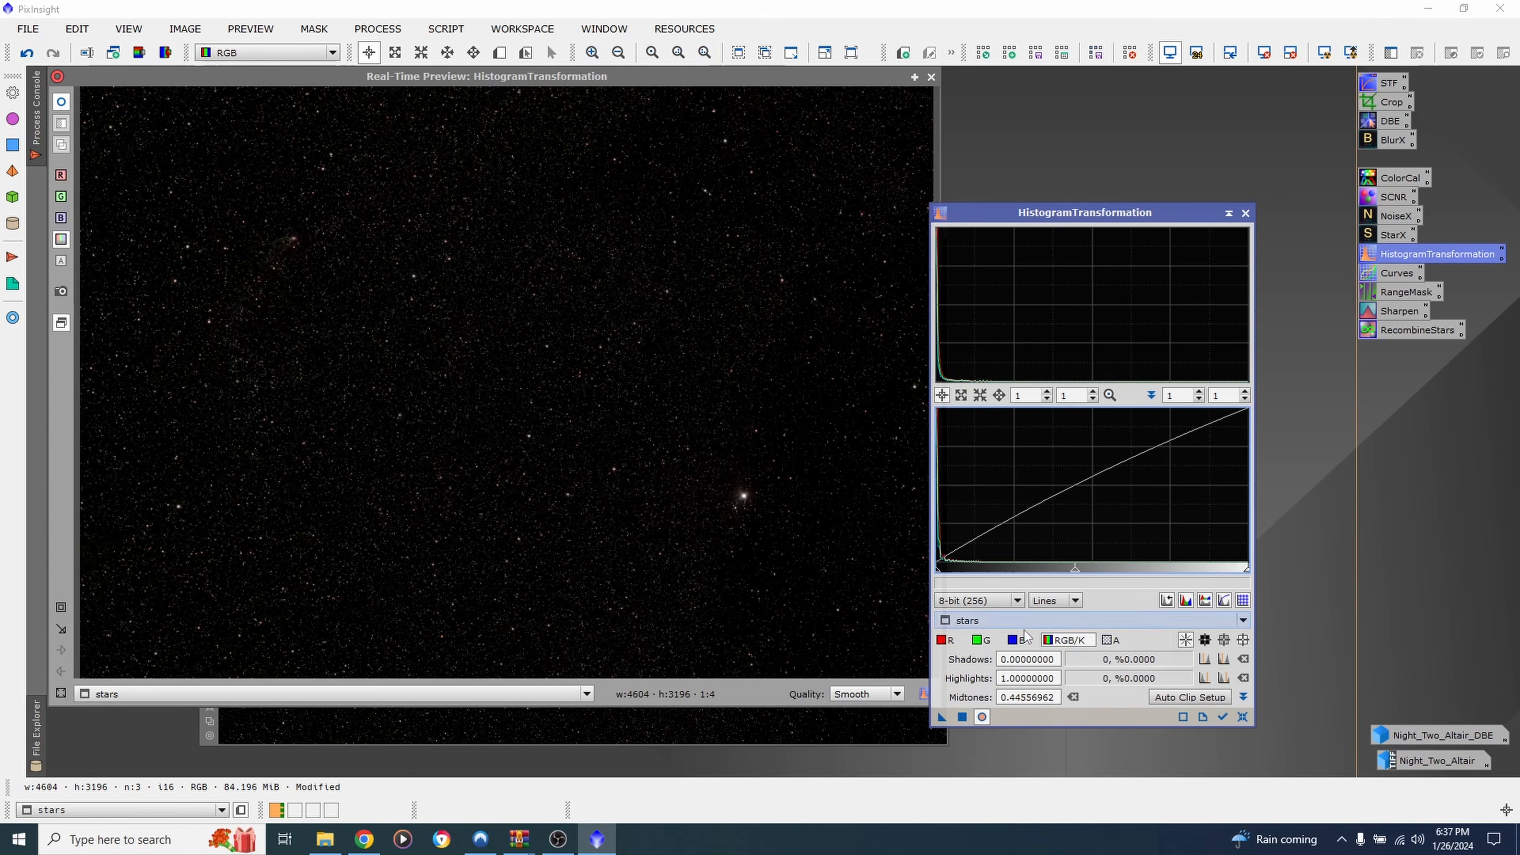
pyautogui.click(1077, 580)
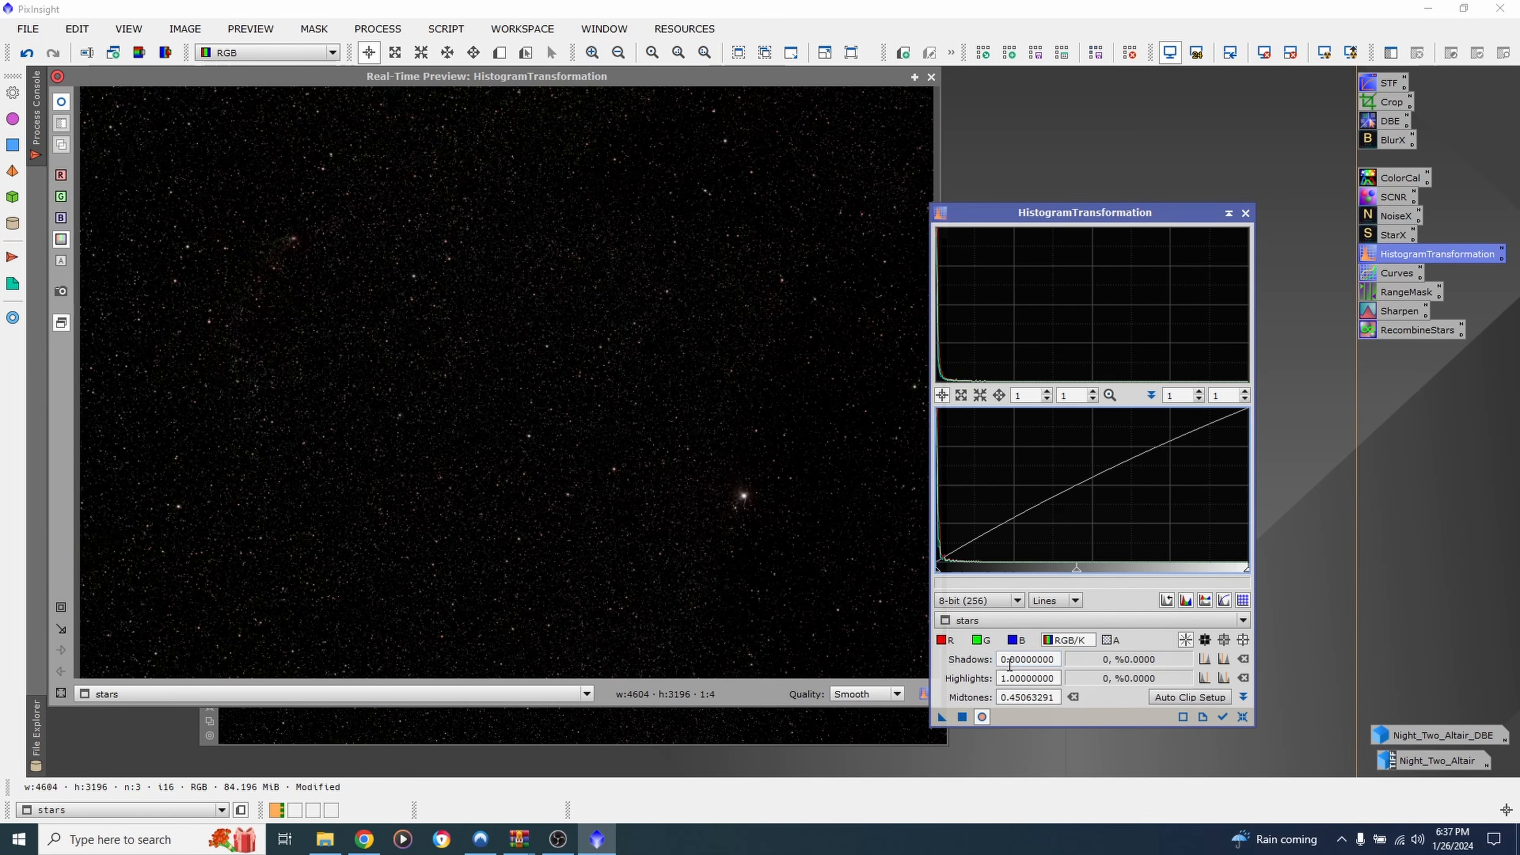
pyautogui.click(962, 717)
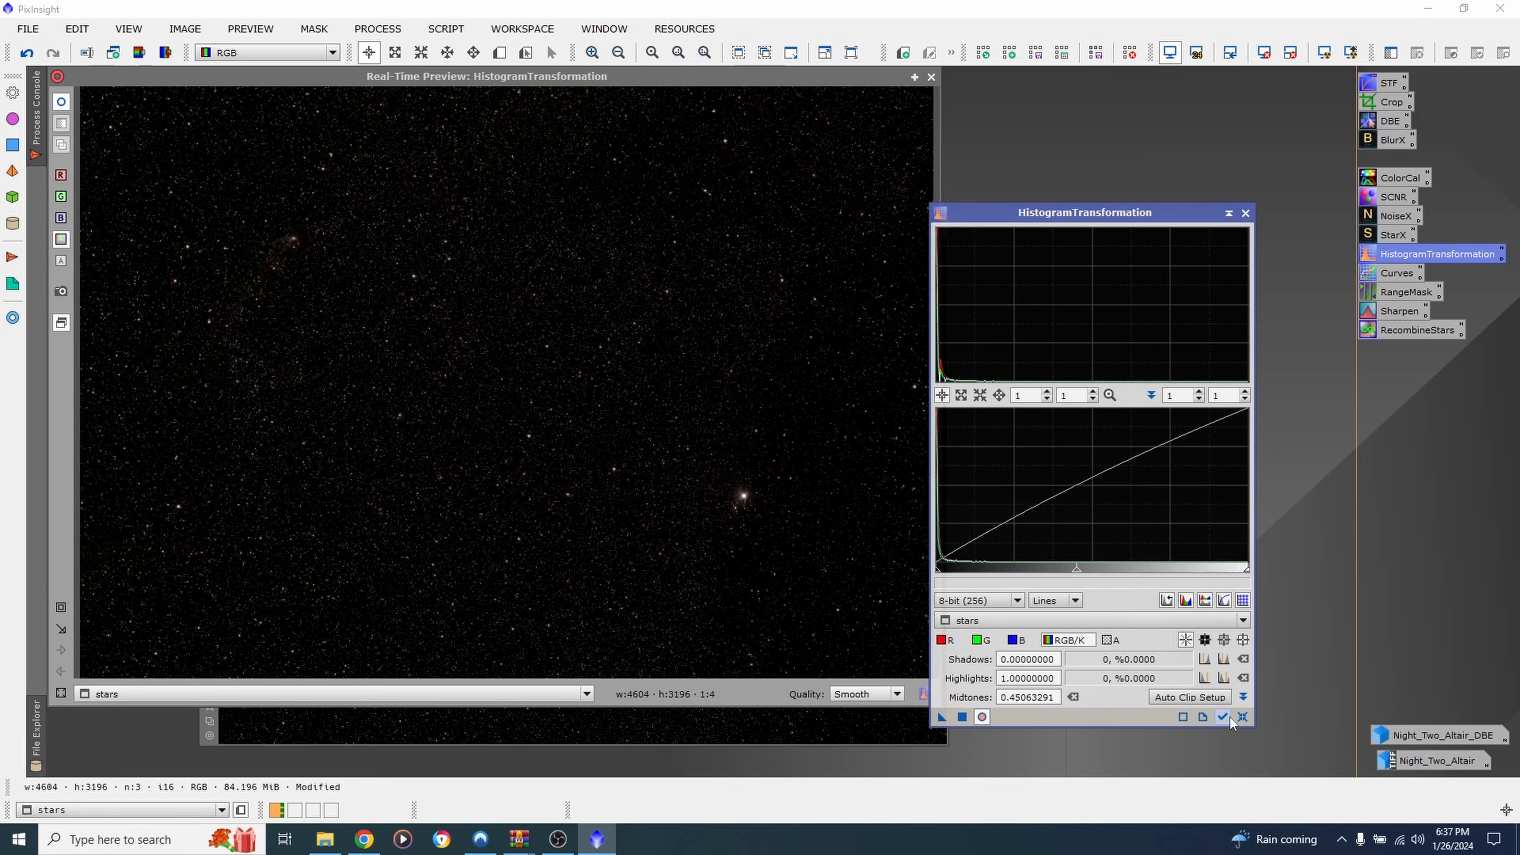
pyautogui.click(1242, 717)
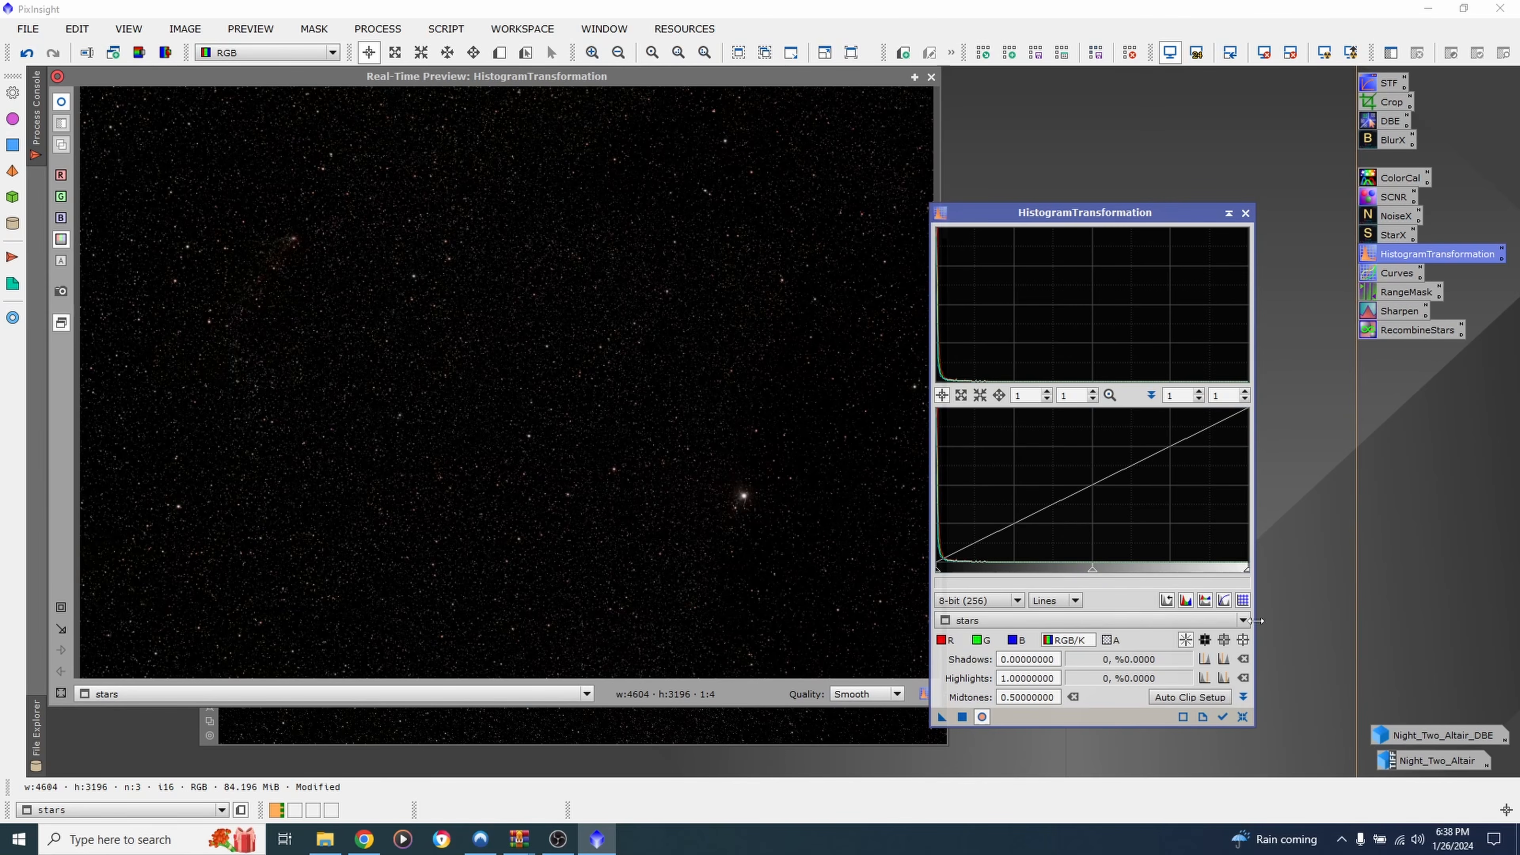
pyautogui.click(1245, 213)
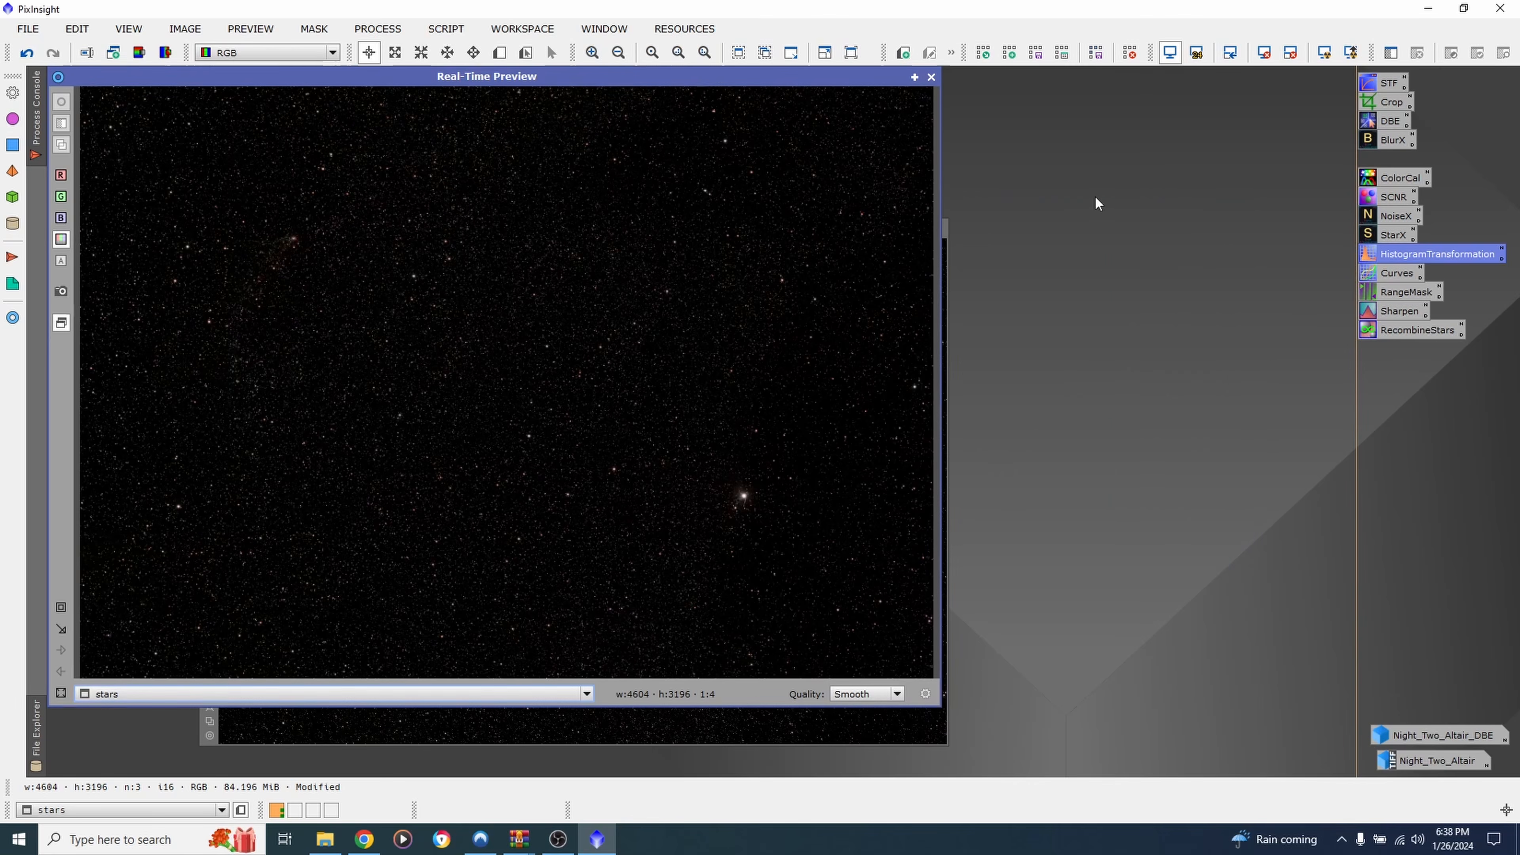
pyautogui.click(932, 77)
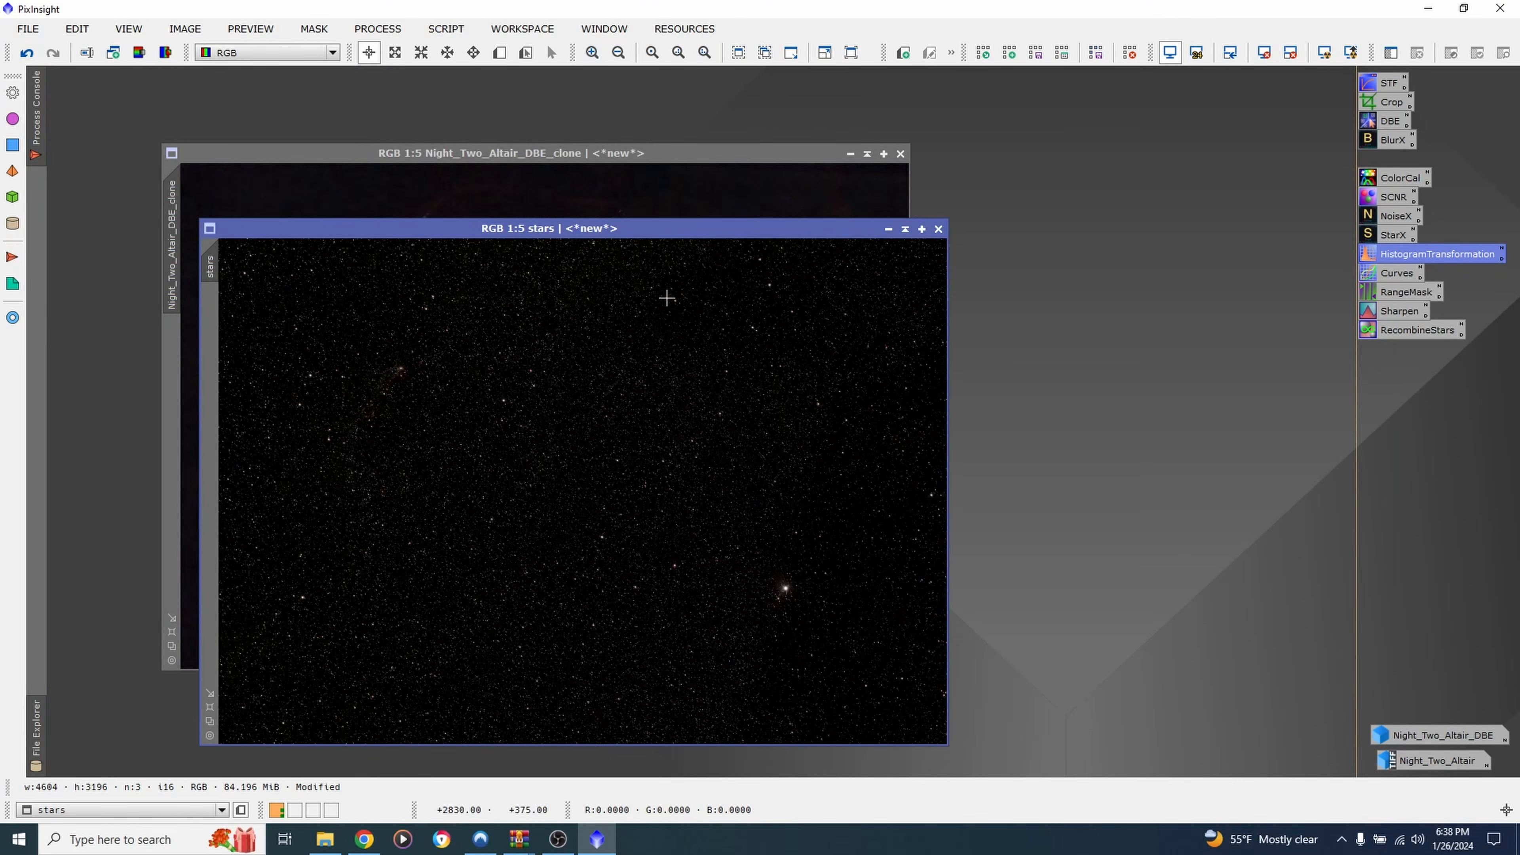
# Rename the Night_Two_Altair_DBE_clone image identifier to starless
pyautogui.click(554, 153)
pyautogui.rightClick(549, 314)
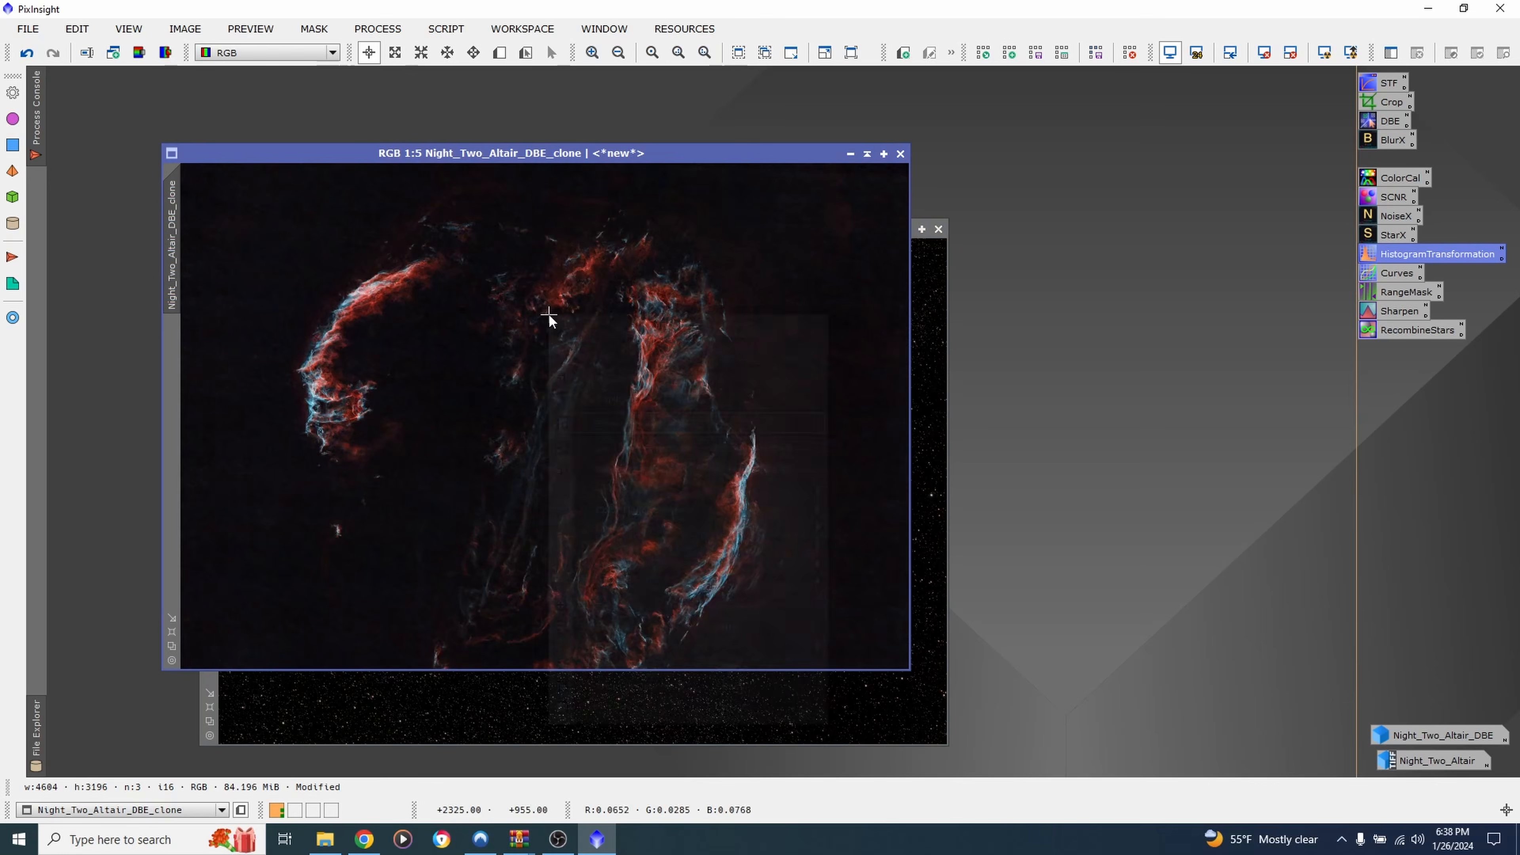
pyautogui.click(632, 372)
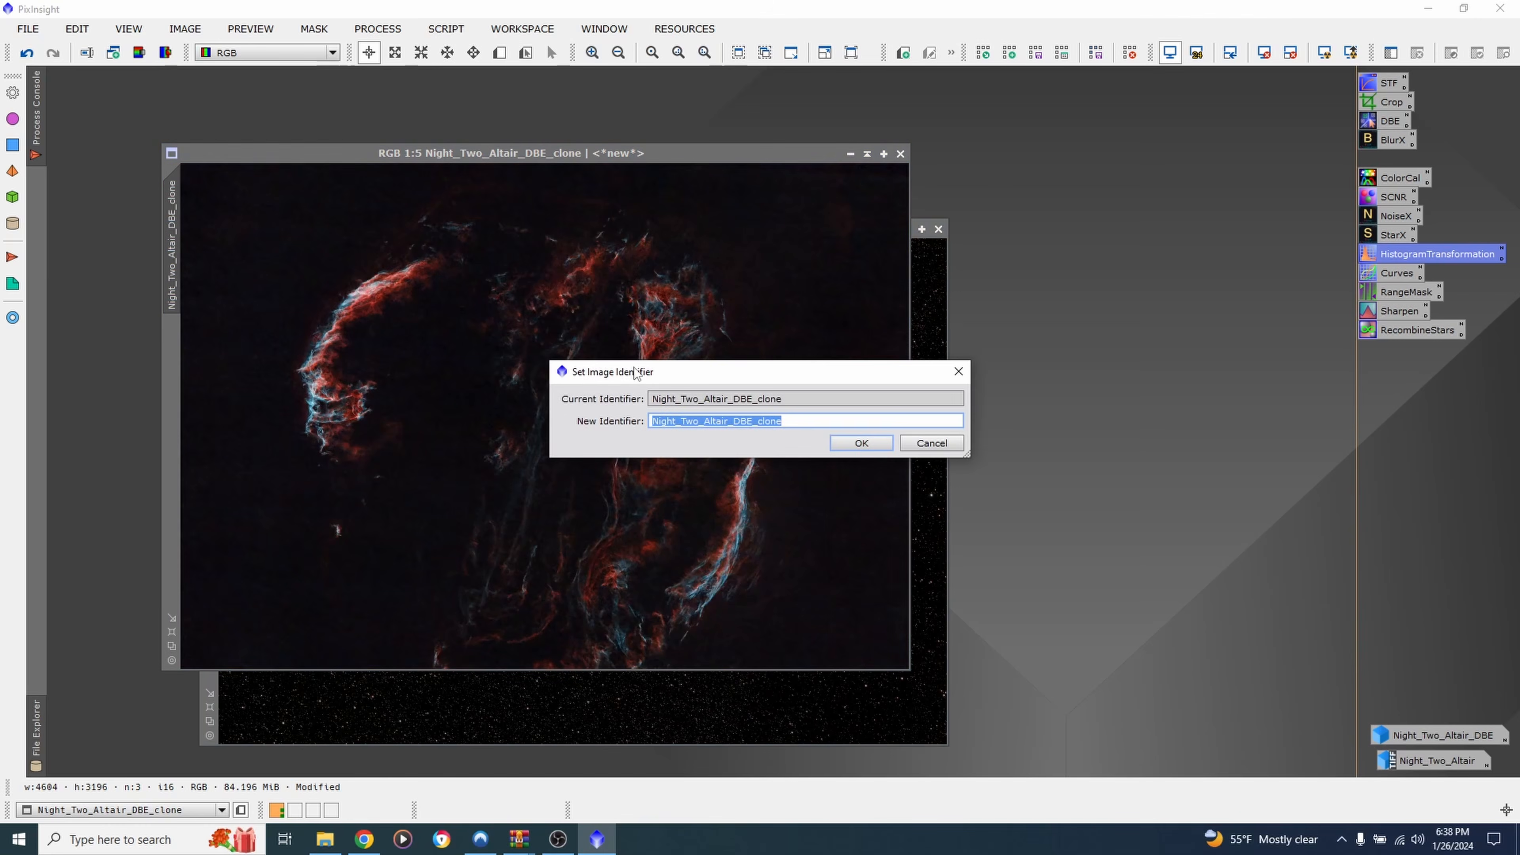
pyautogui.write('st')
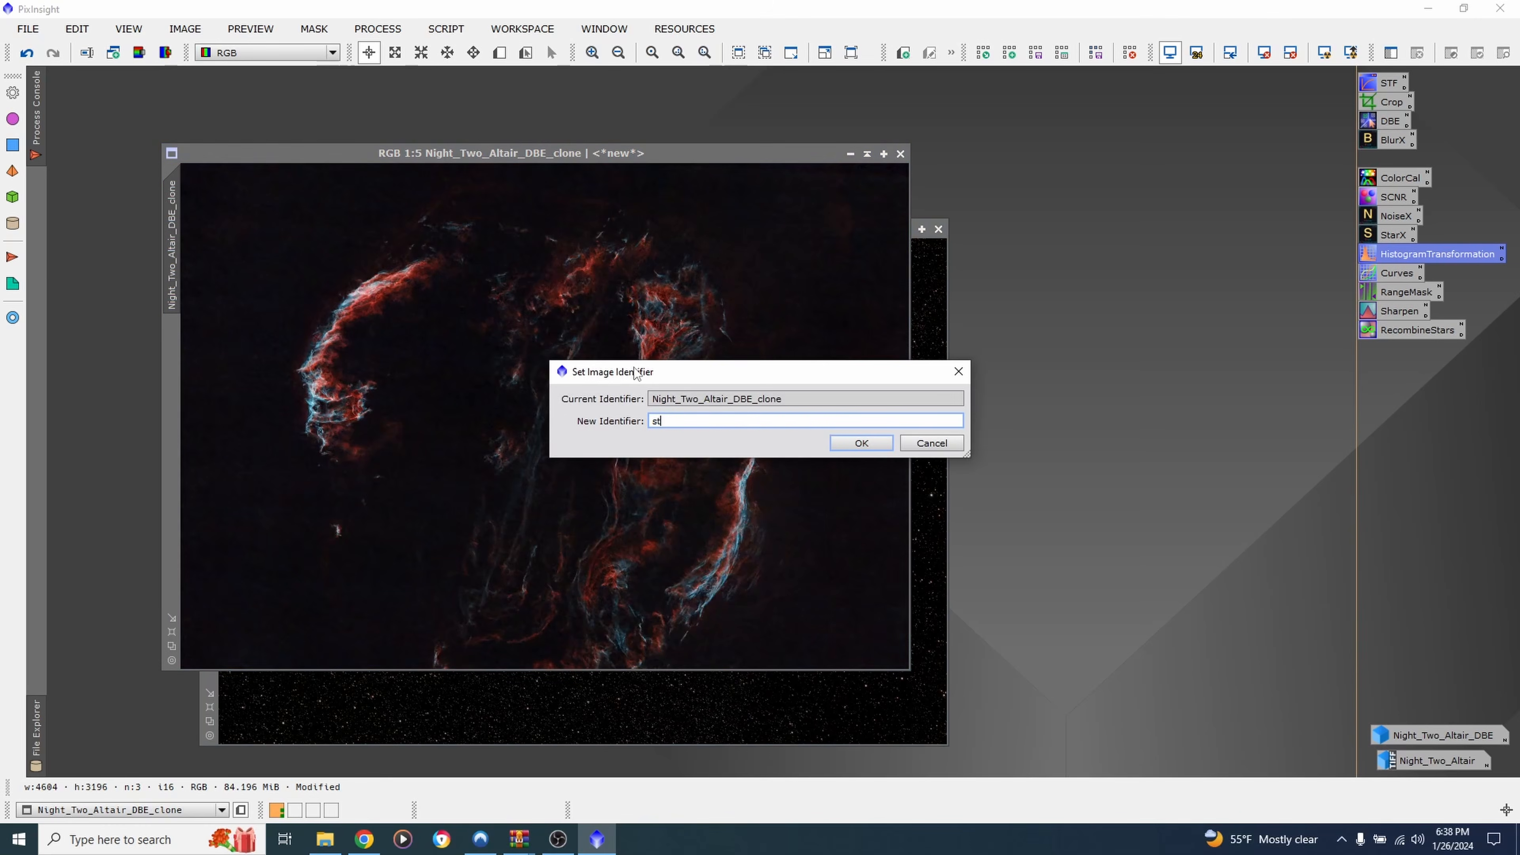
pyautogui.write('arless')
pyautogui.press('Return')
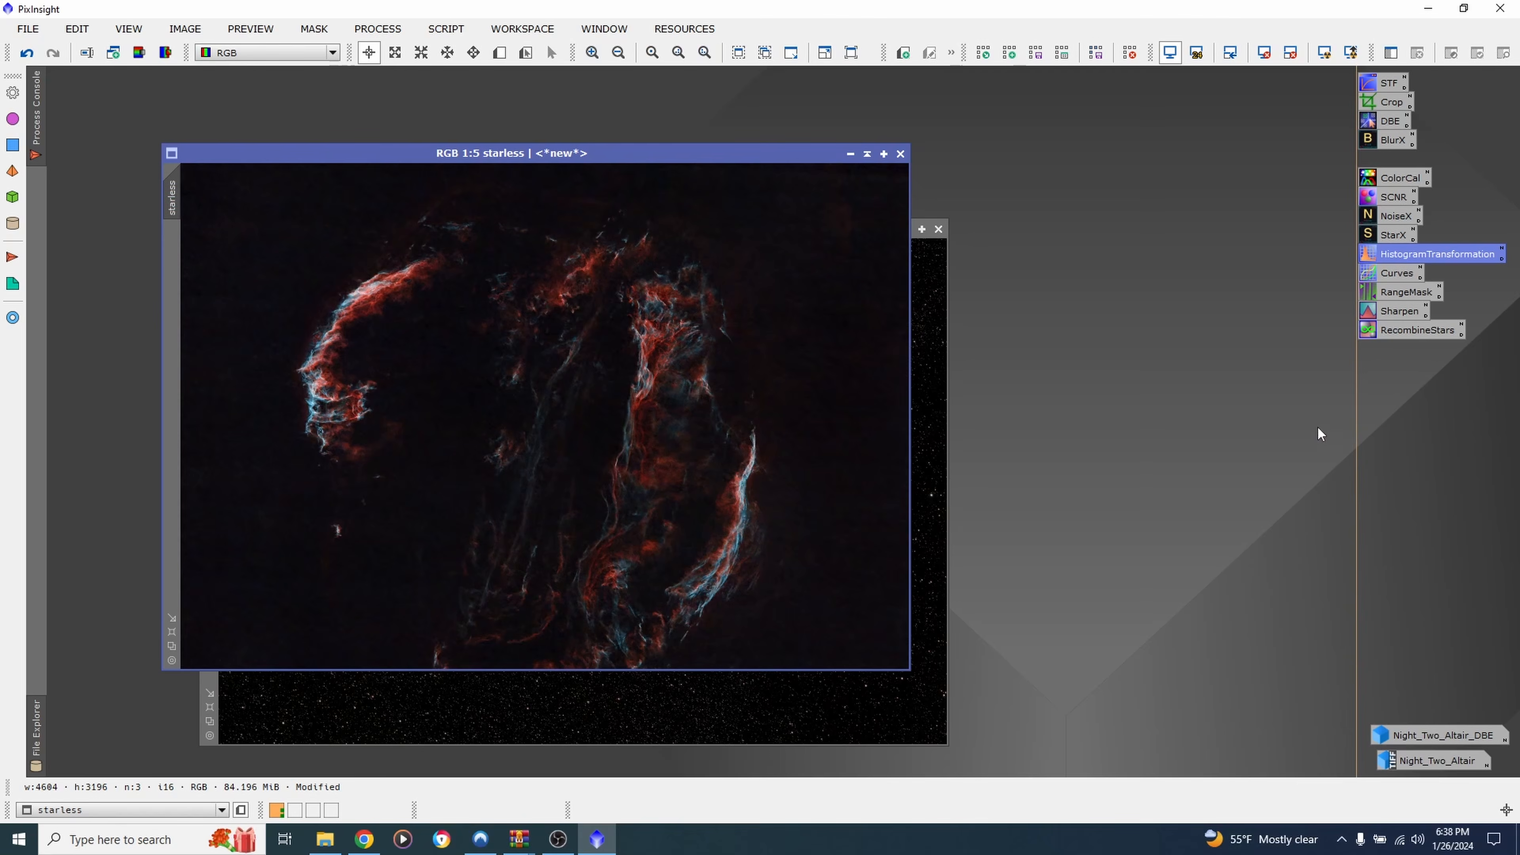
# Combine the nebula and stars into a new image with the saved RecombineStars expression combine(starless,stars,op_screen()), and iconize the result
pyautogui.doubleClick(1397, 332)
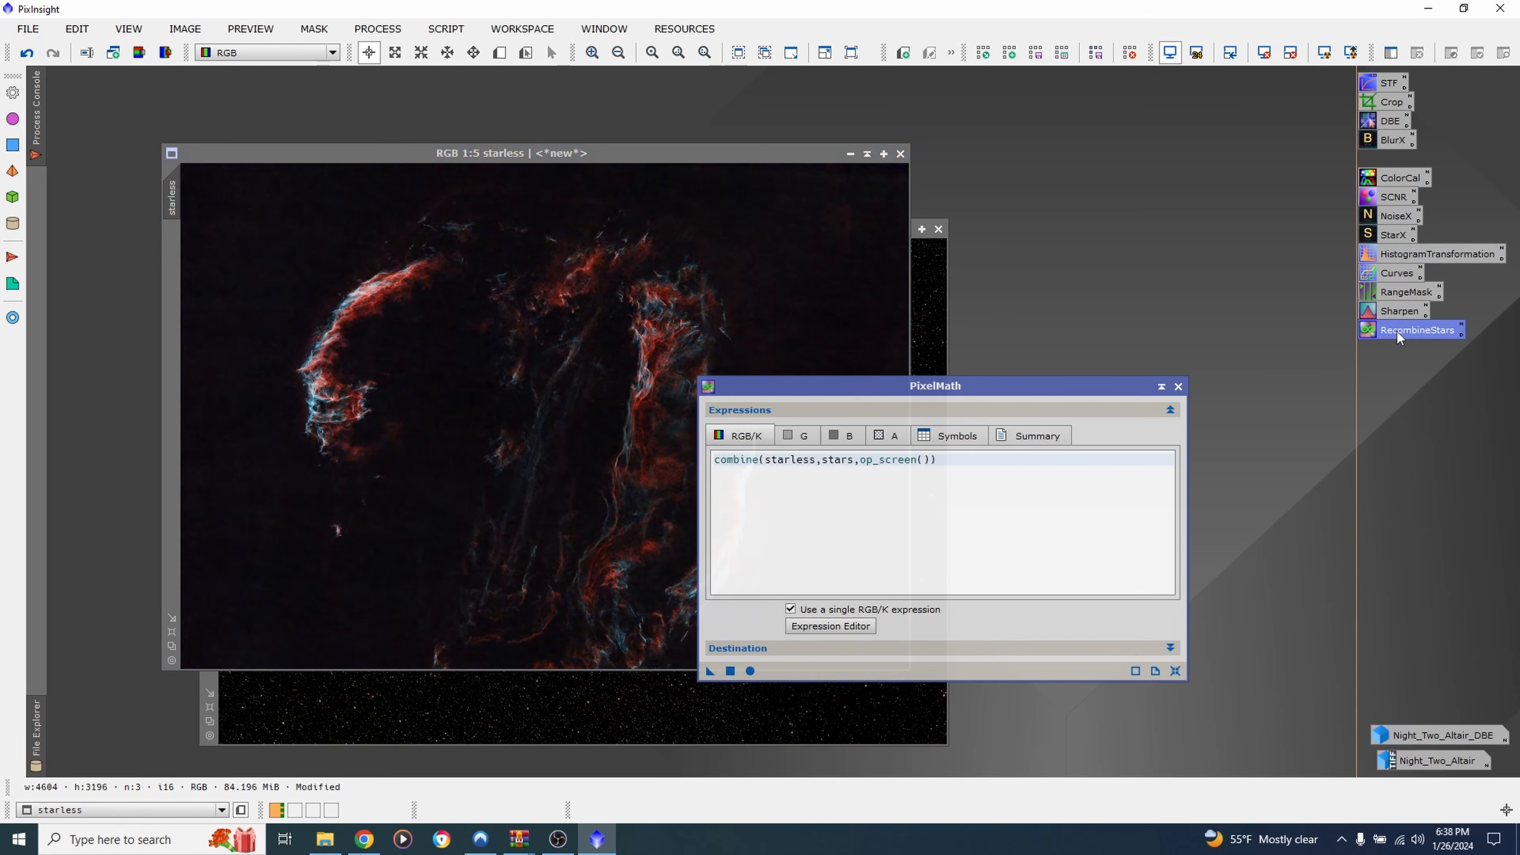
pyautogui.click(730, 671)
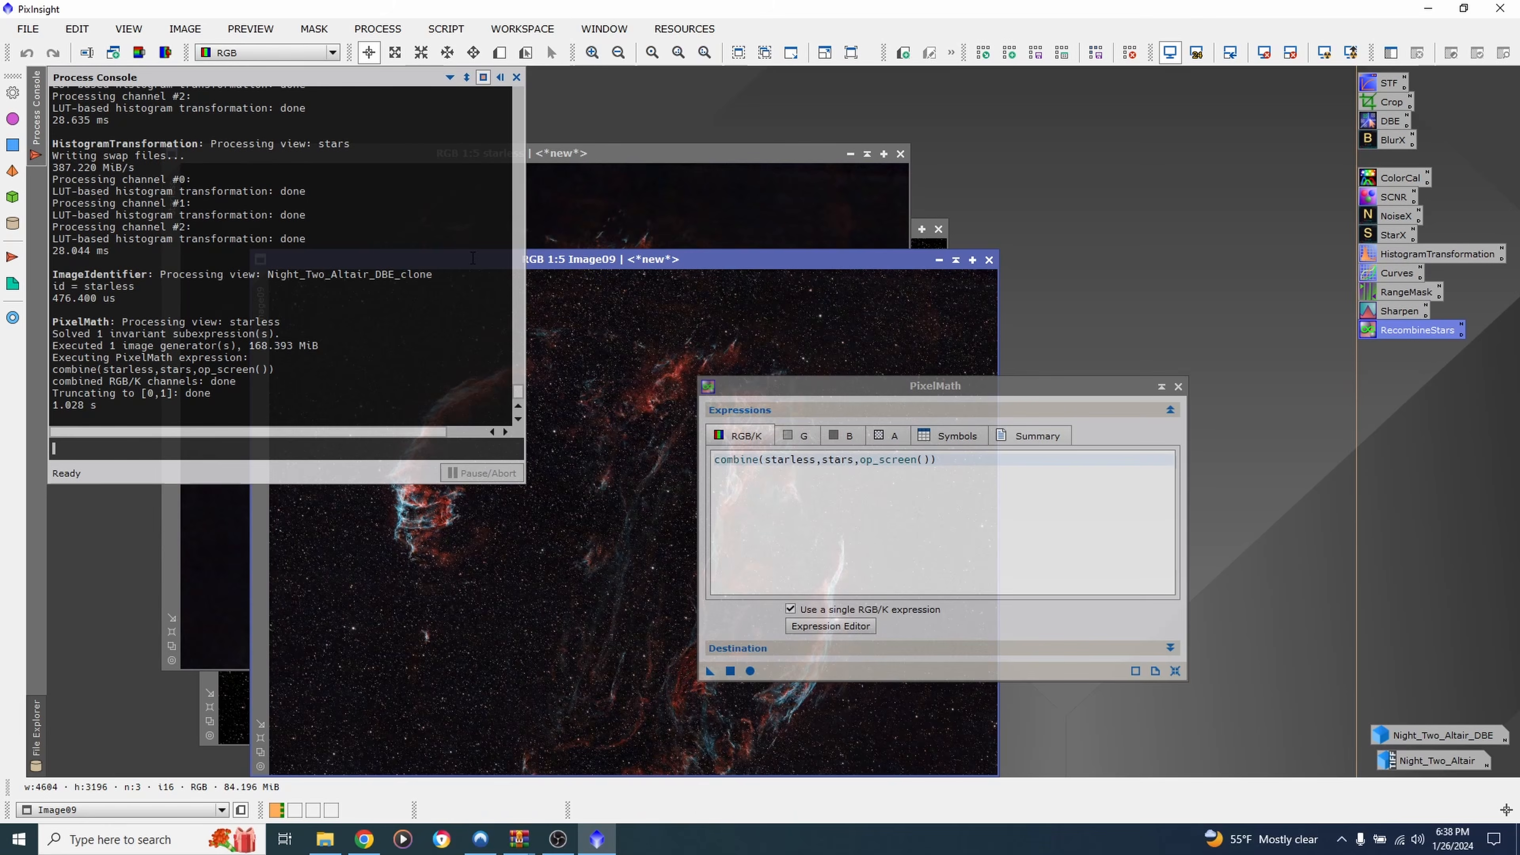
pyautogui.moveTo(562, 261); pyautogui.dragTo(454, 173)
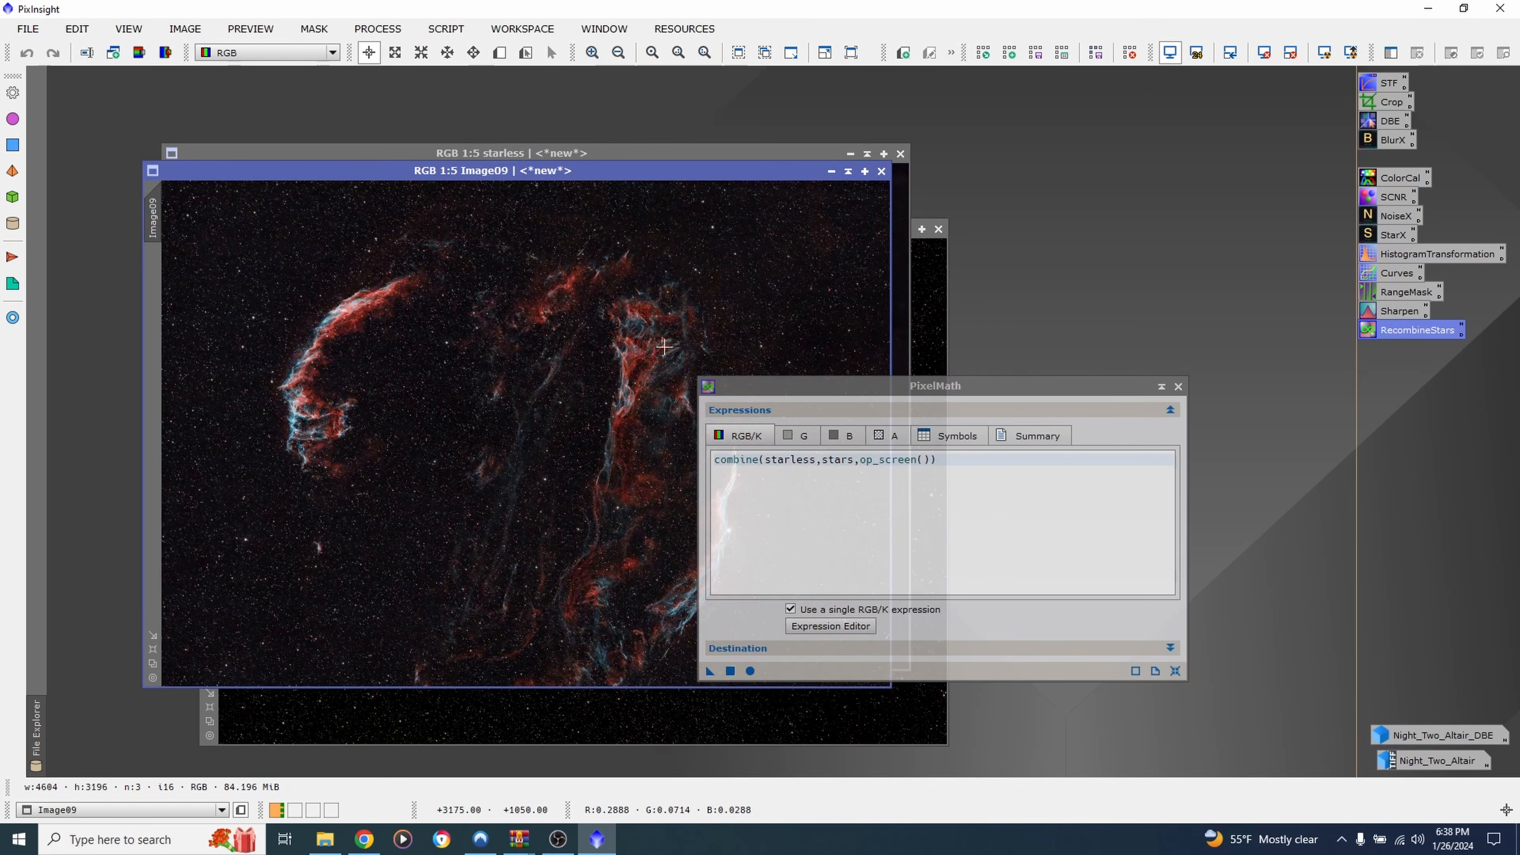
pyautogui.click(831, 172)
pyautogui.moveTo(556, 440); pyautogui.dragTo(1208, 762)
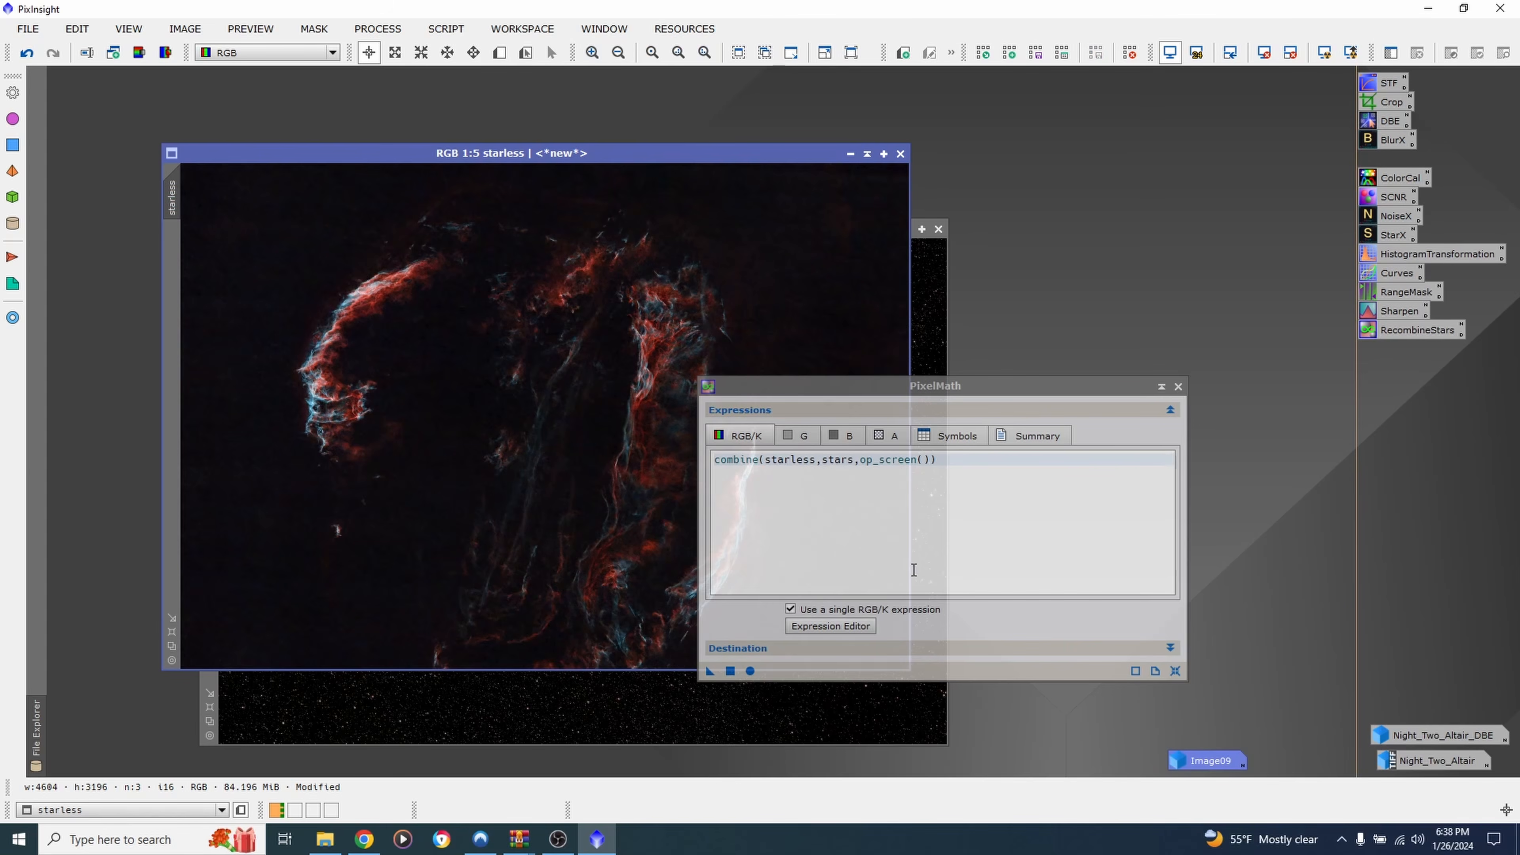
# Look up where PixelMath sits among the processes and examine the Destination settings of the star-recombination expression
pyautogui.moveTo(890, 395); pyautogui.dragTo(1103, 380)
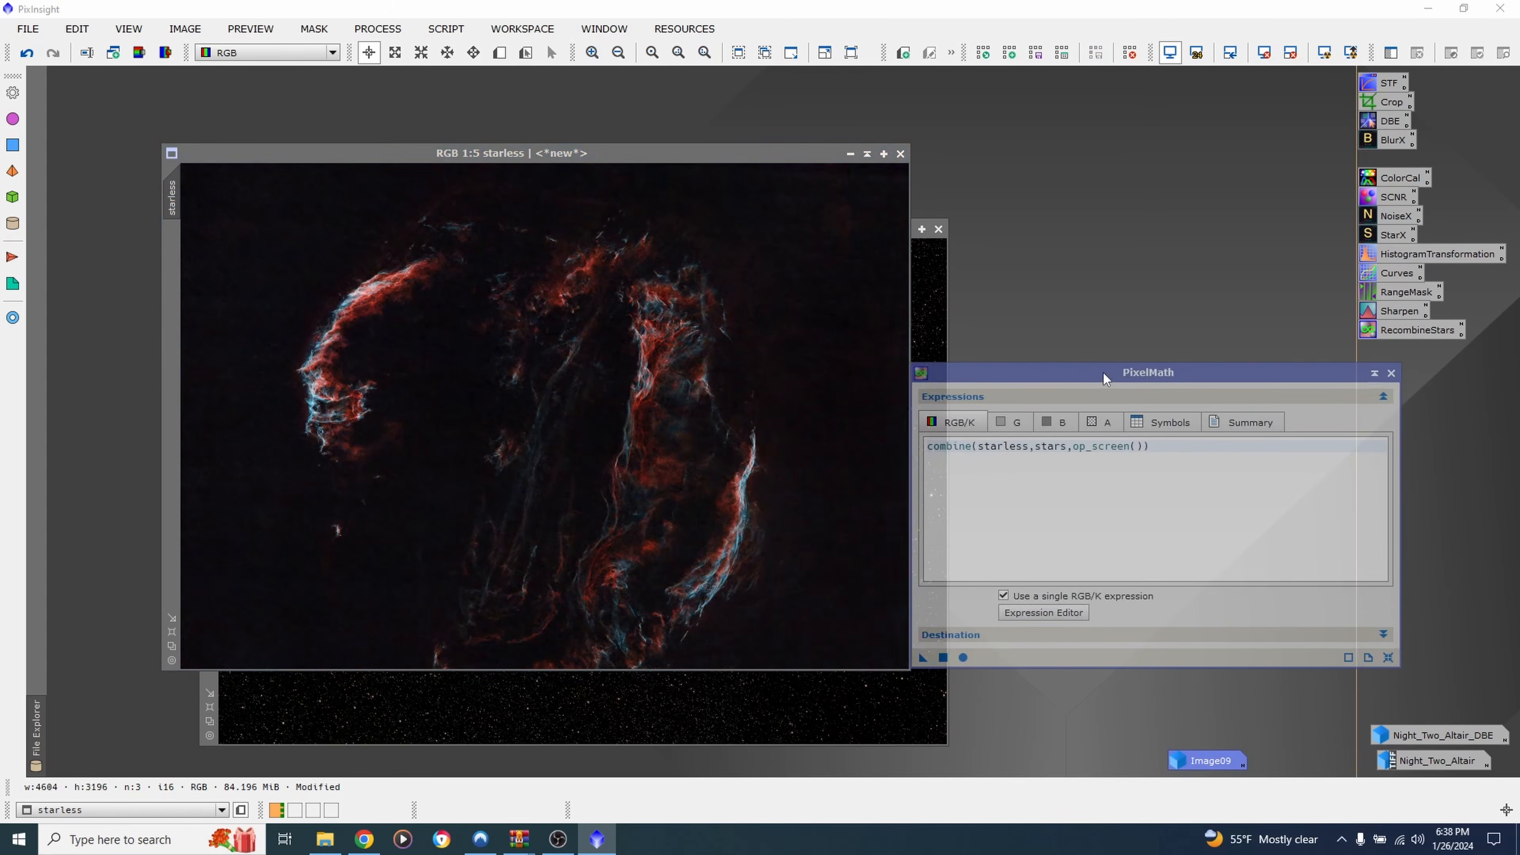
pyautogui.click(374, 28)
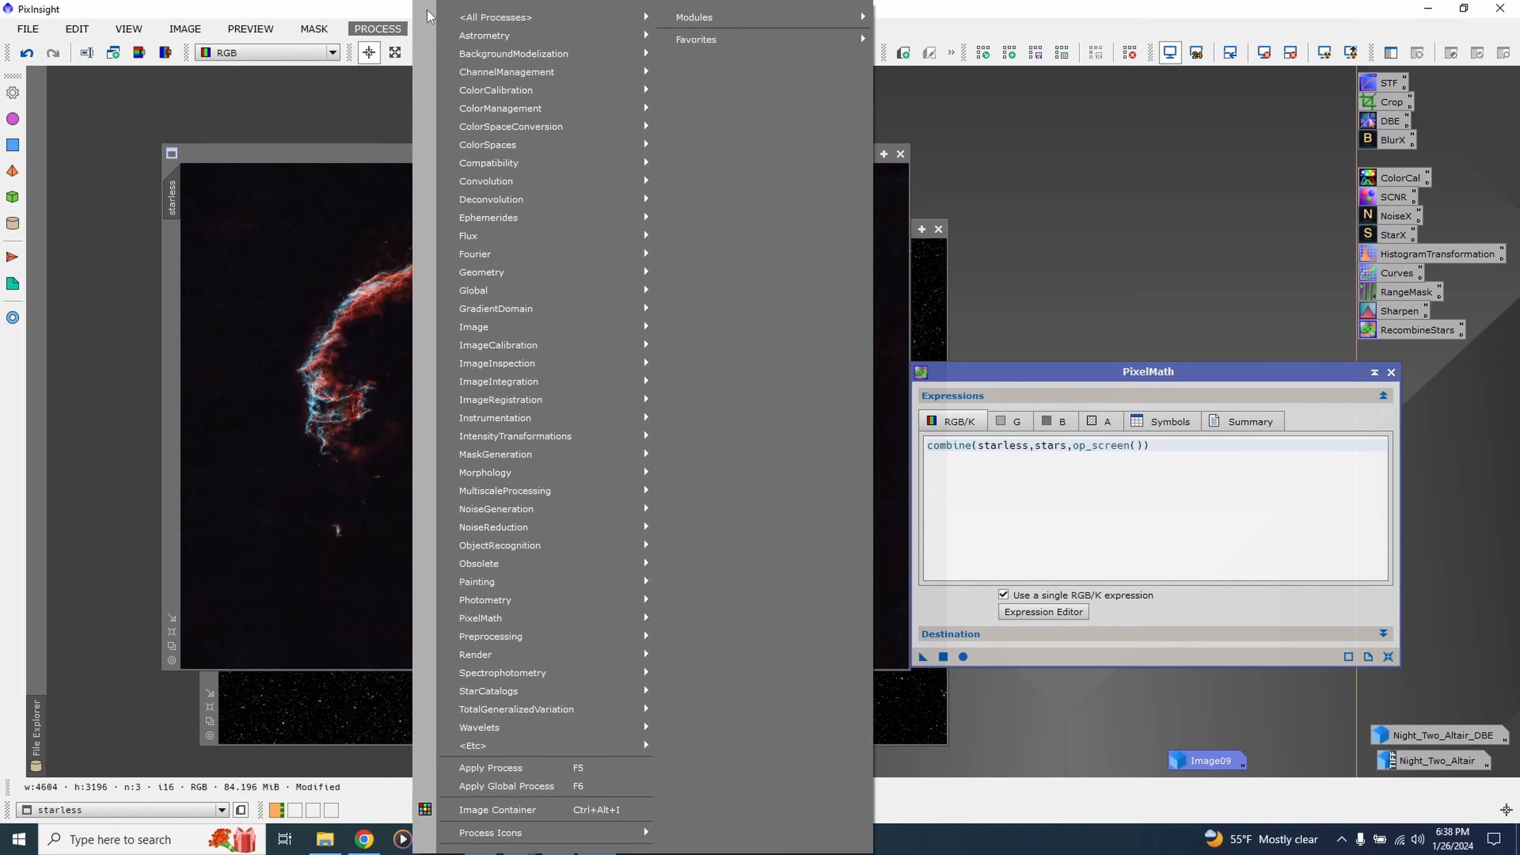
pyautogui.moveTo(477, 18)
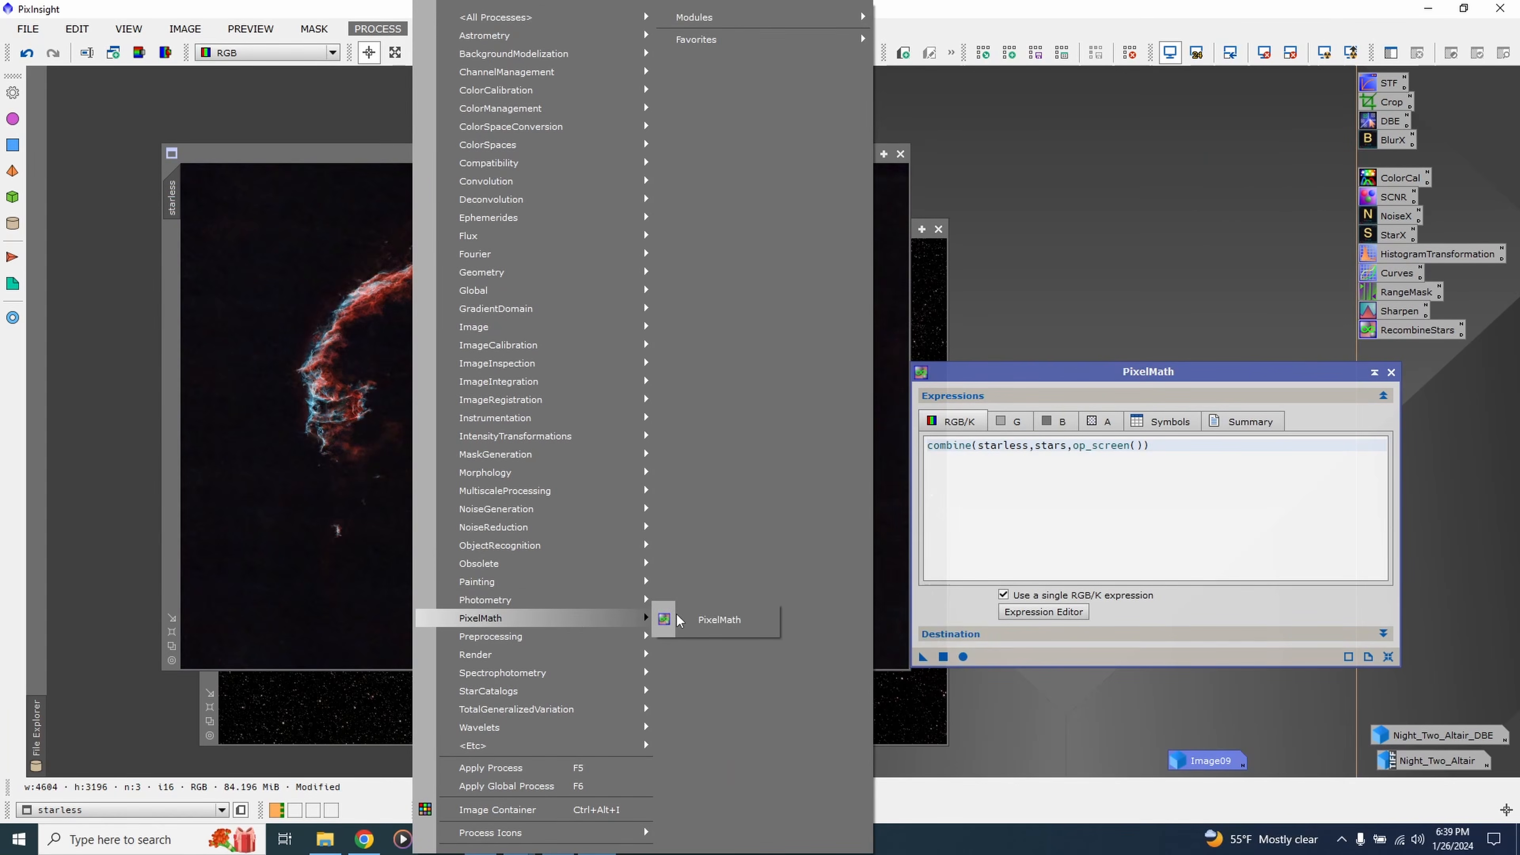
pyautogui.click(1070, 450)
pyautogui.moveTo(1100, 364); pyautogui.dragTo(1147, 360)
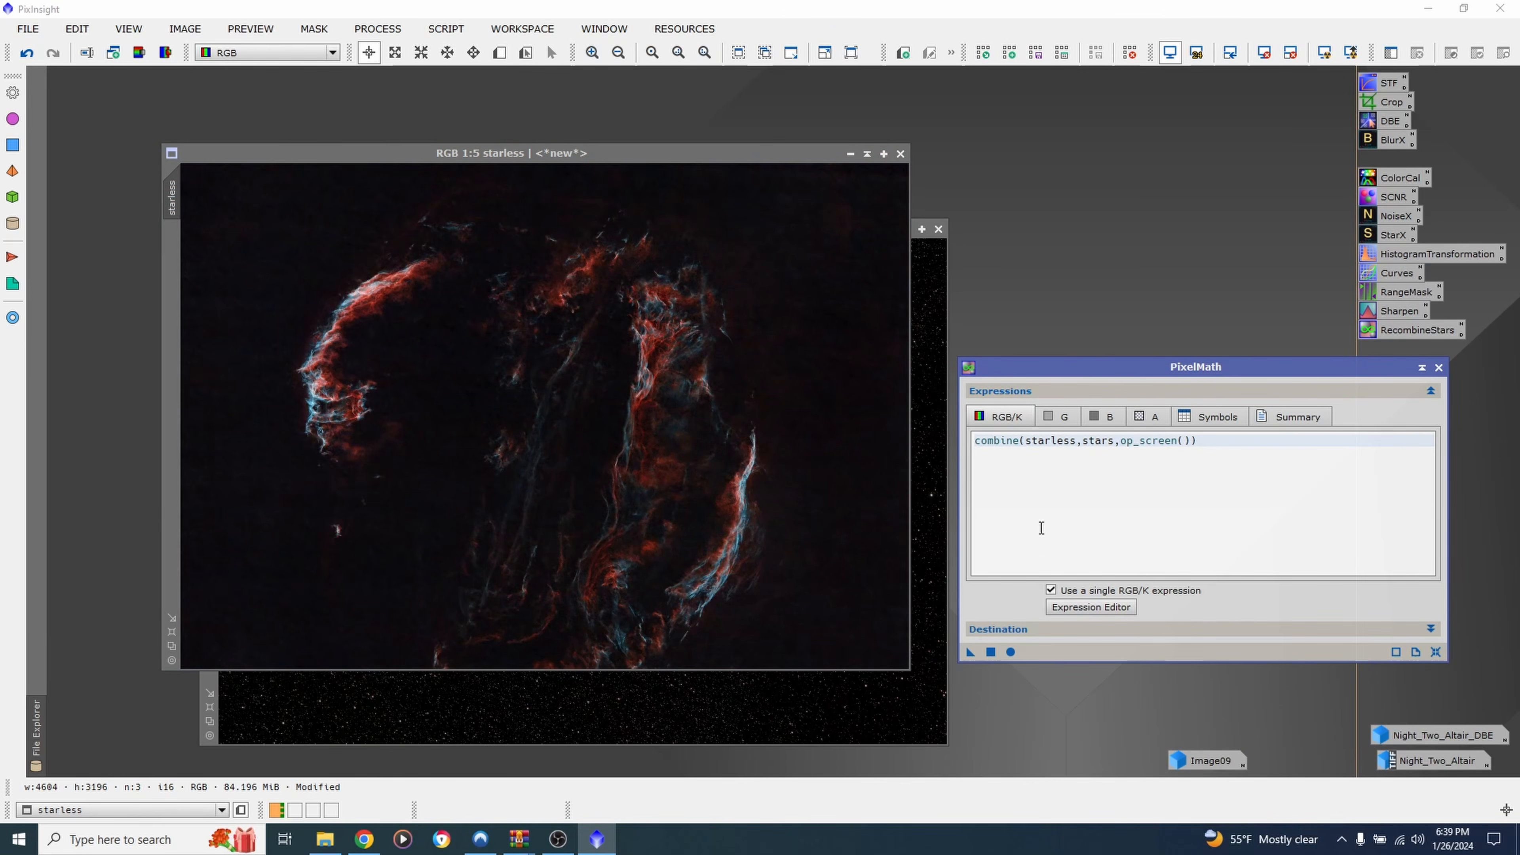
pyautogui.moveTo(1122, 374); pyautogui.dragTo(1069, 214)
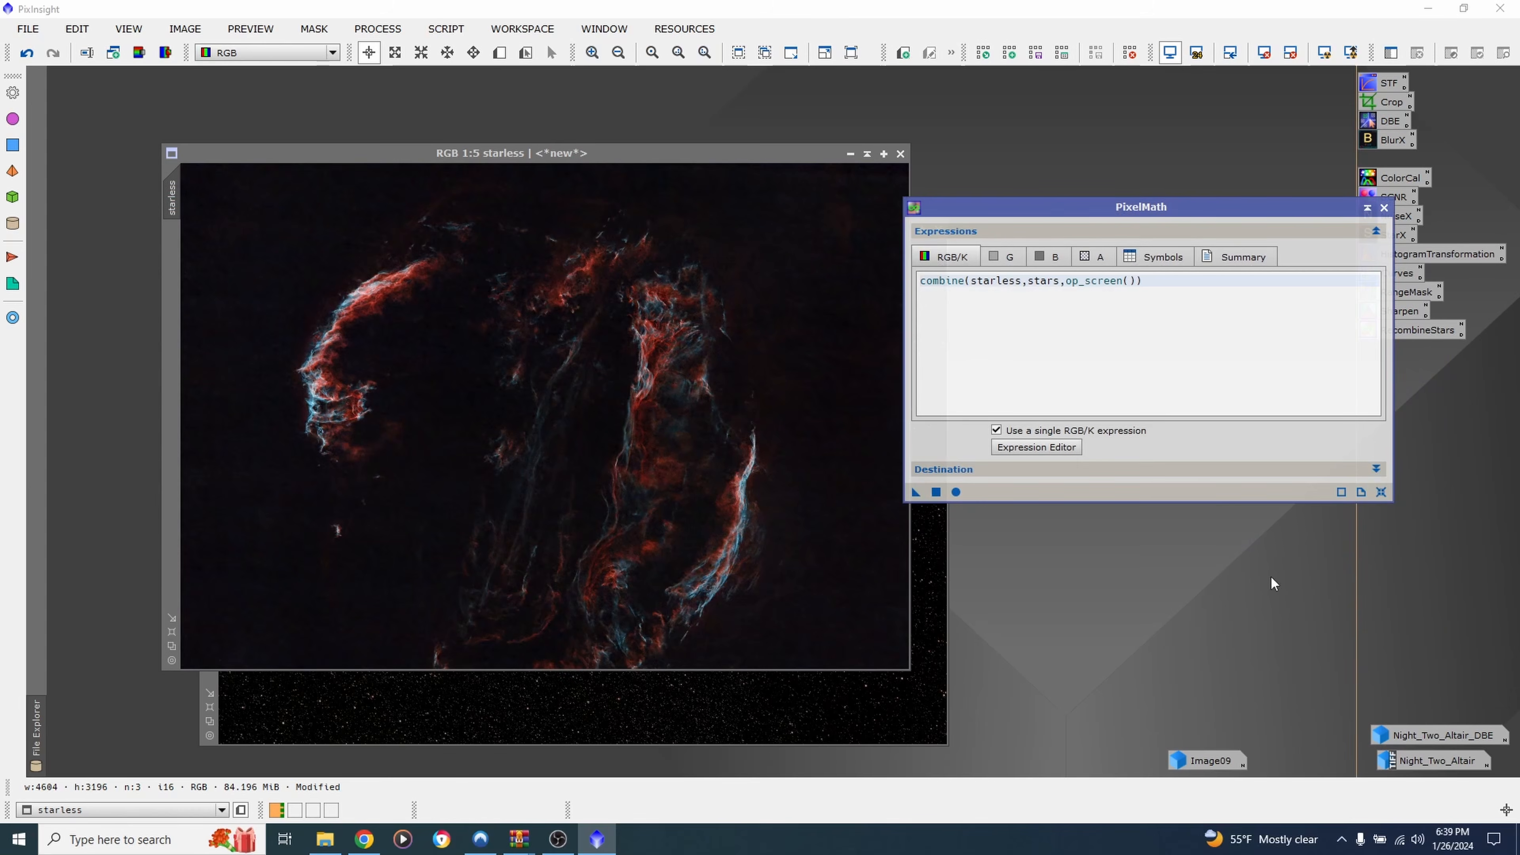
pyautogui.click(1376, 469)
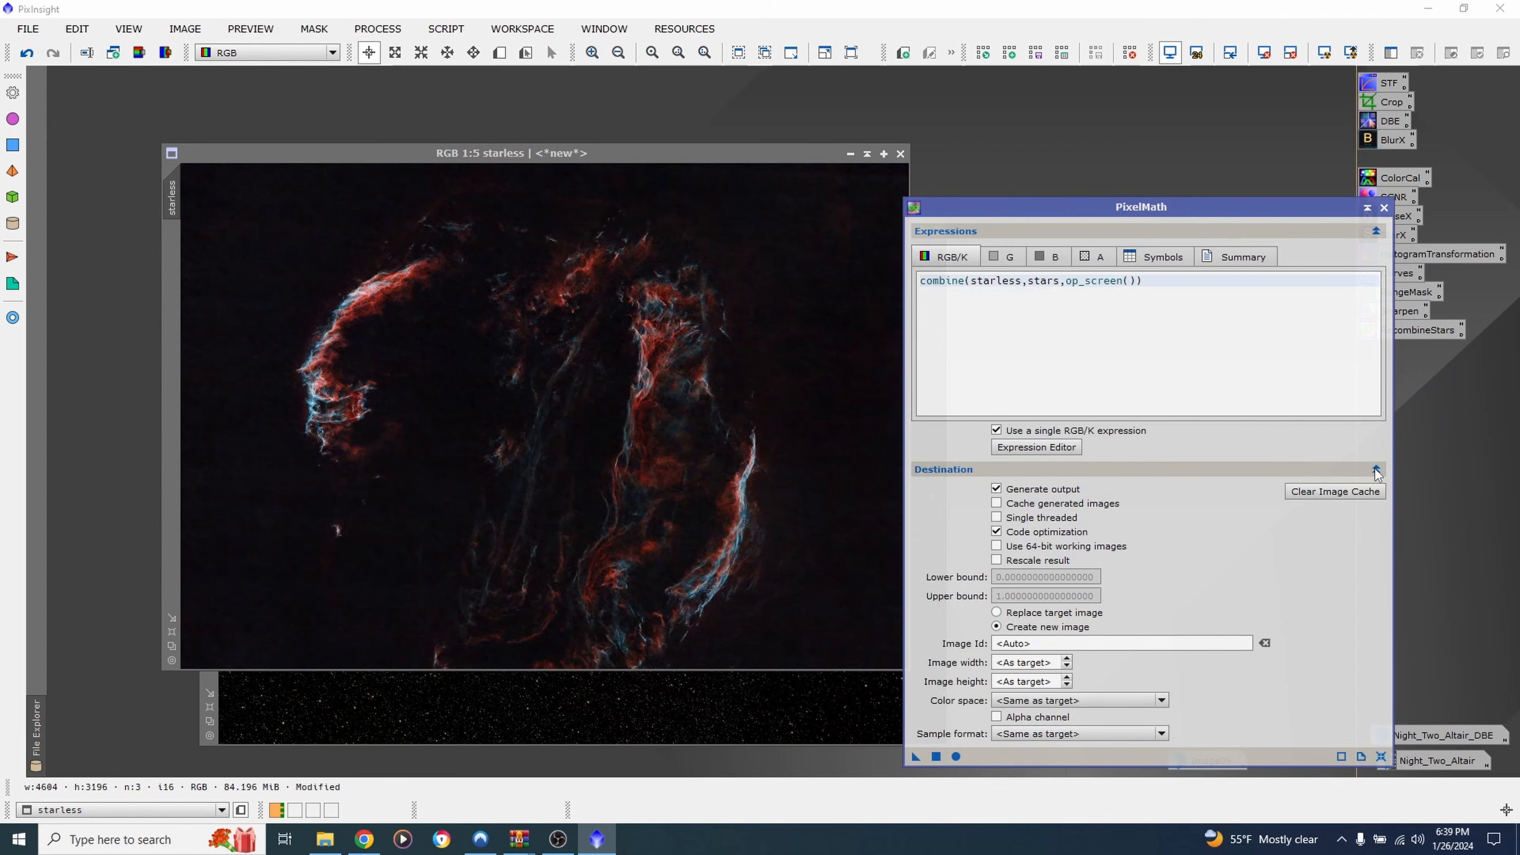
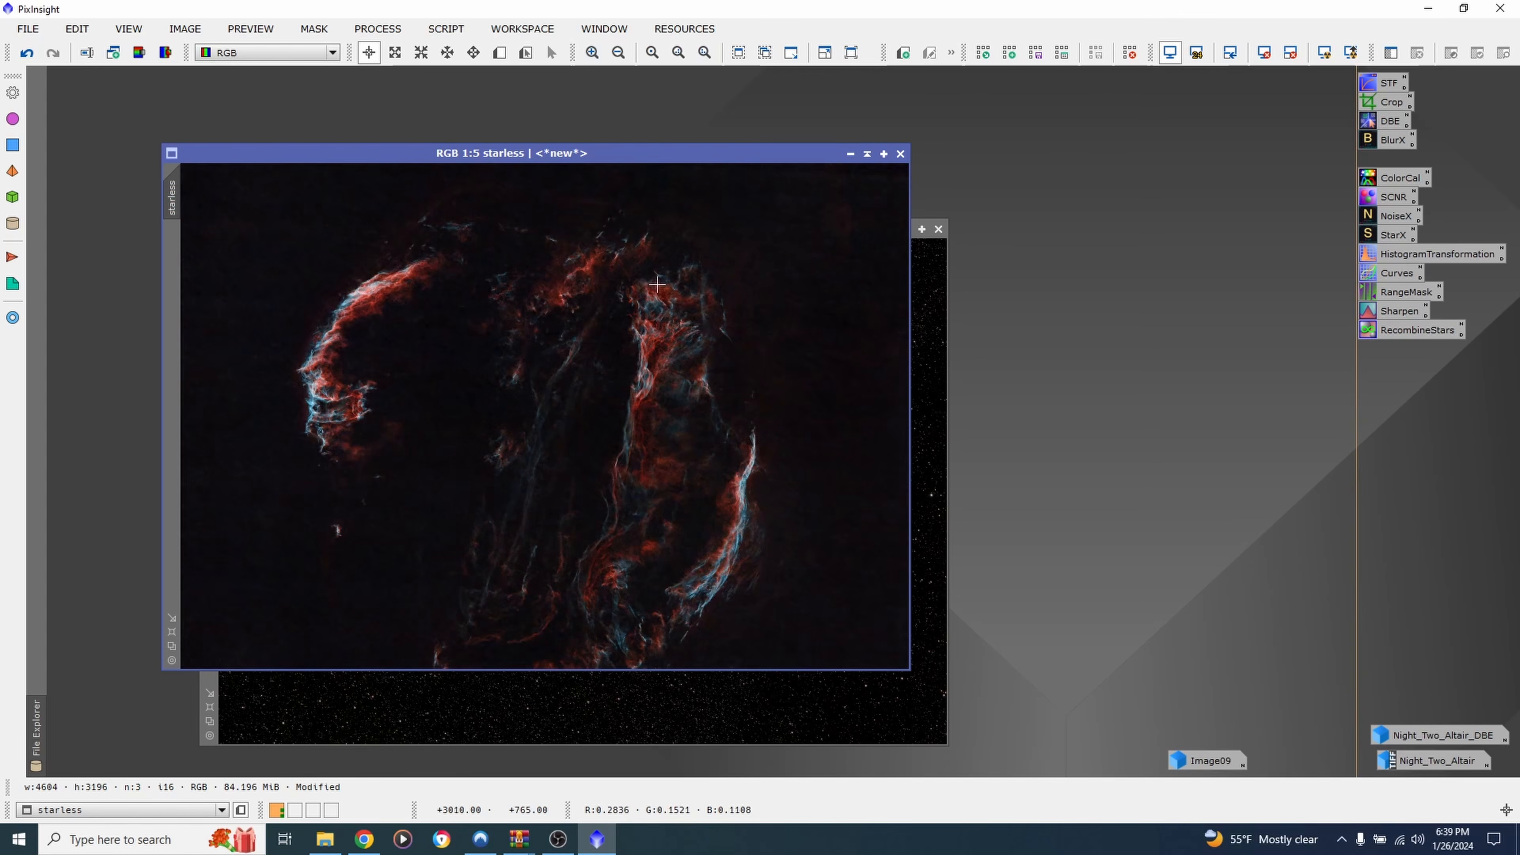
# Start the ImageBlend utility script and reset all its parameters to the defaults
pyautogui.click(447, 29)
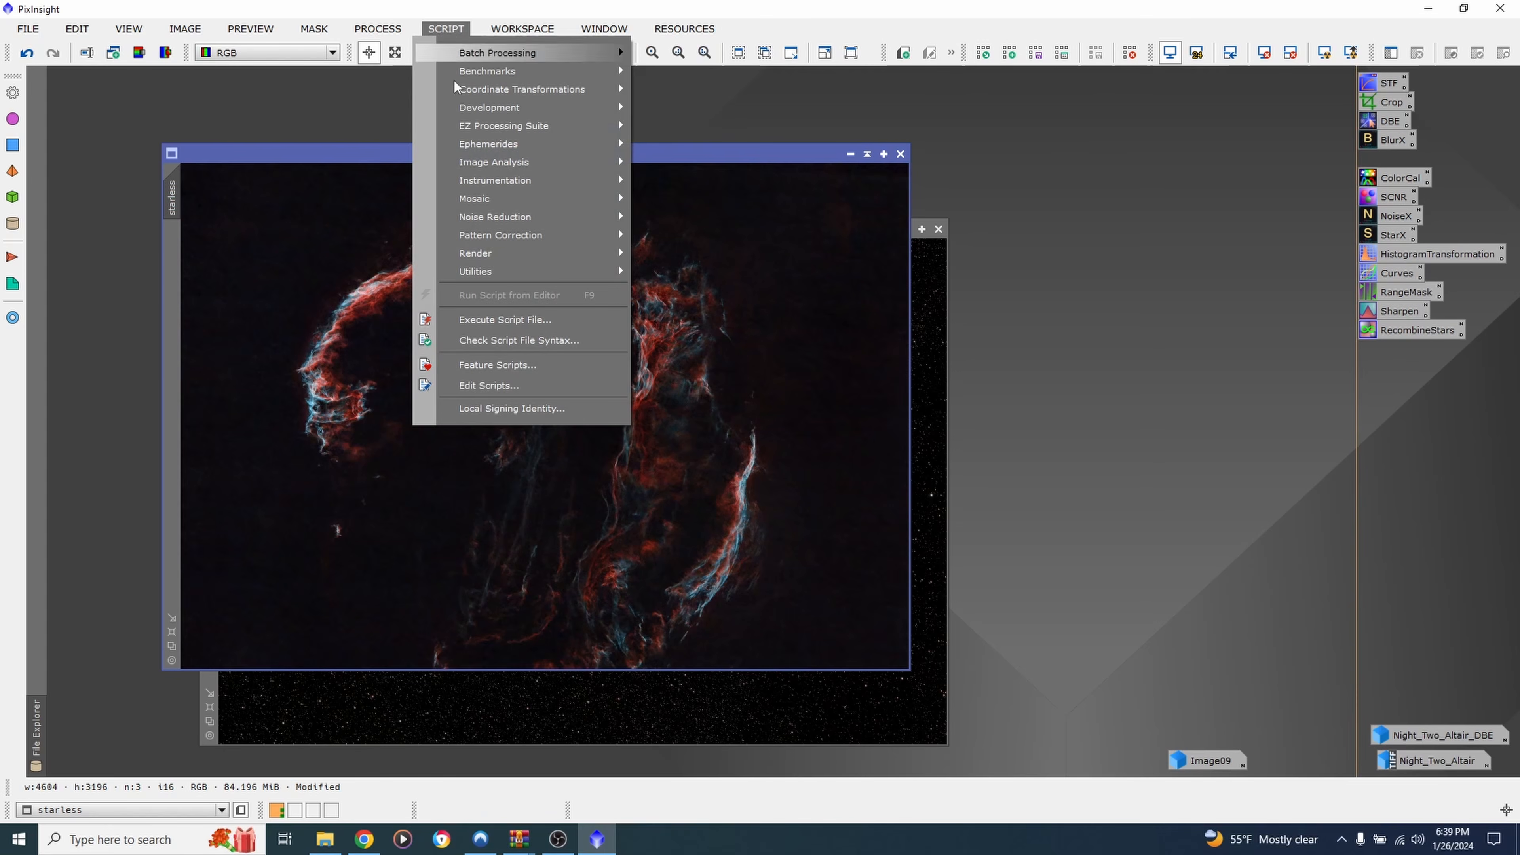
pyautogui.moveTo(531, 273)
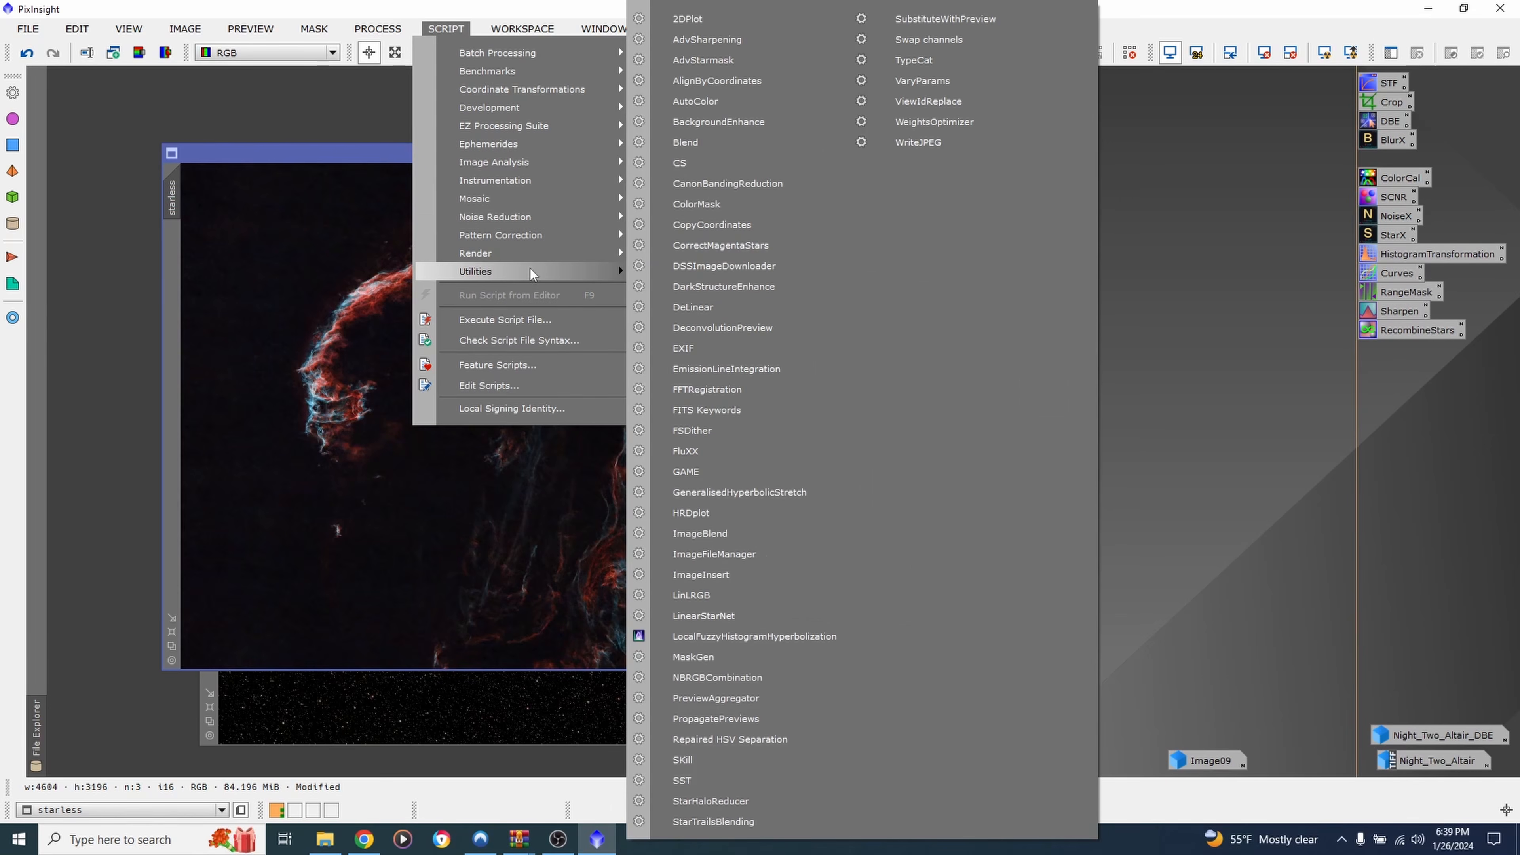
pyautogui.click(698, 534)
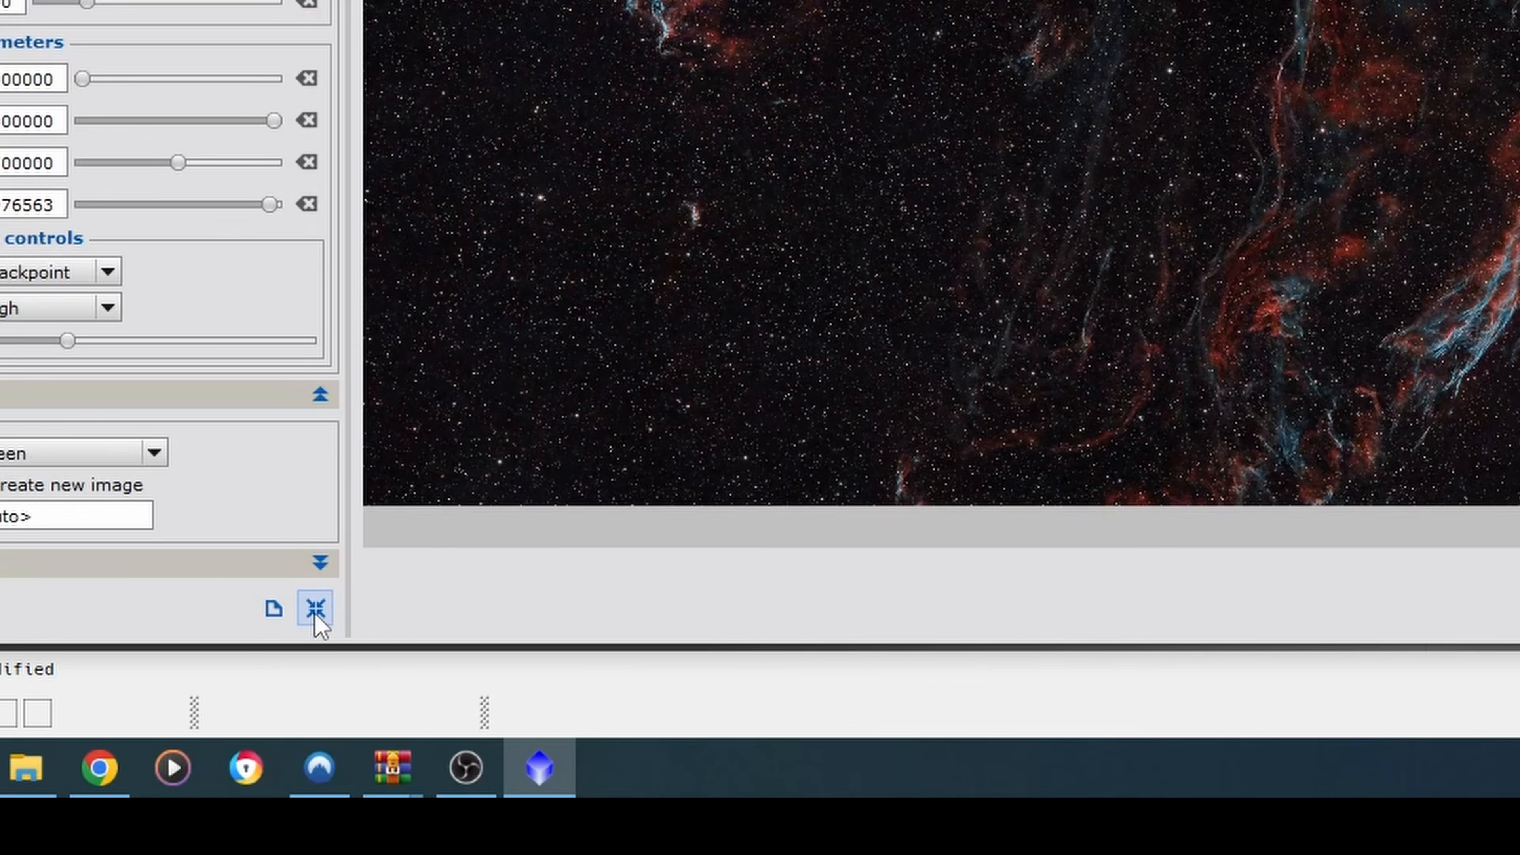
pyautogui.click(471, 747)
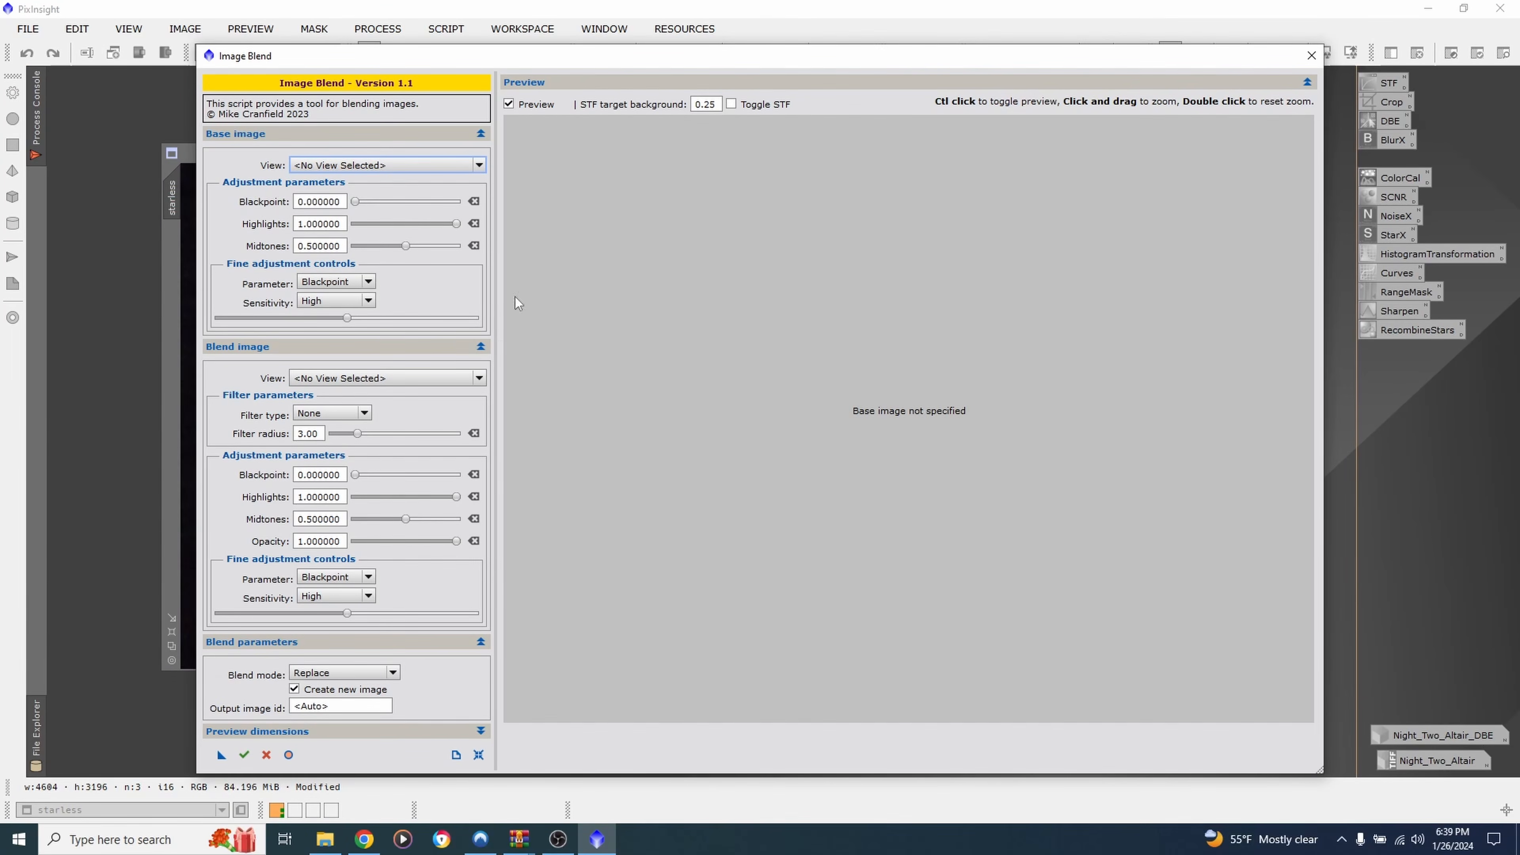
# Set starless as the base image and stars as the blend image, with Screen as the blend mode
pyautogui.click(330, 169)
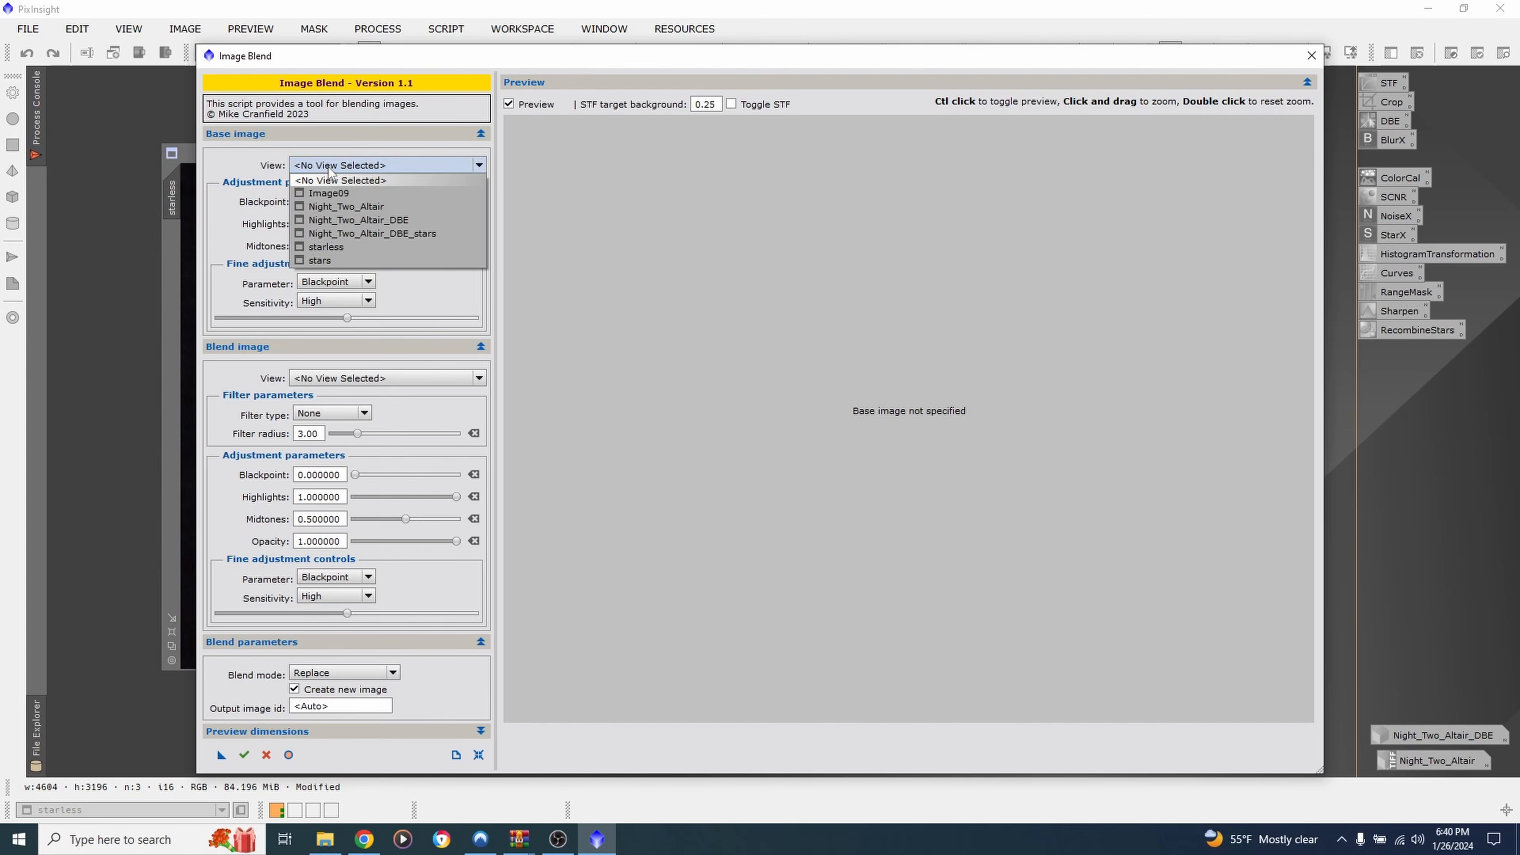
pyautogui.click(339, 248)
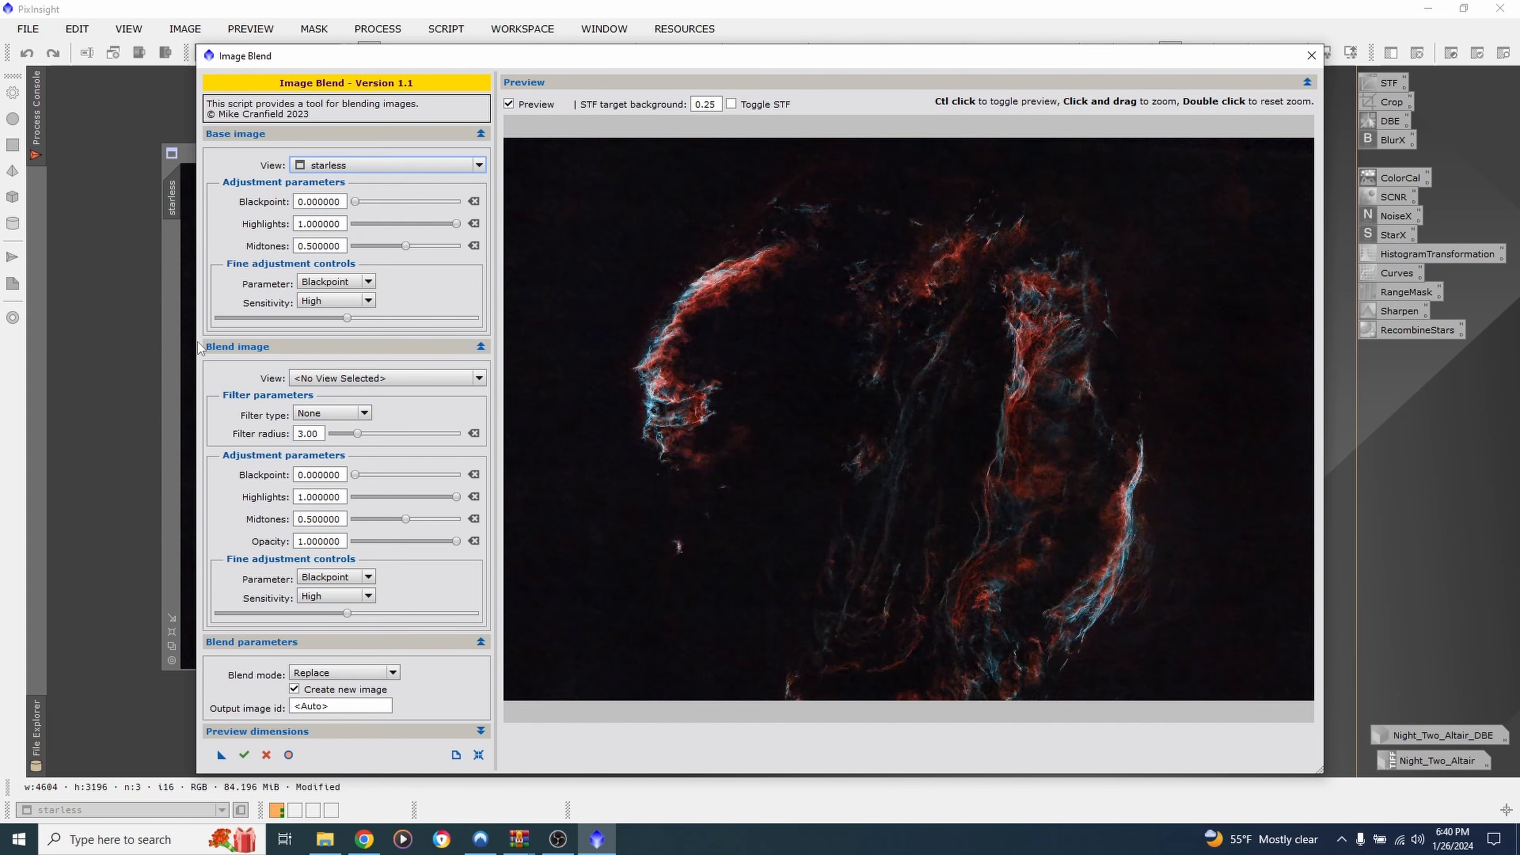
pyautogui.click(334, 383)
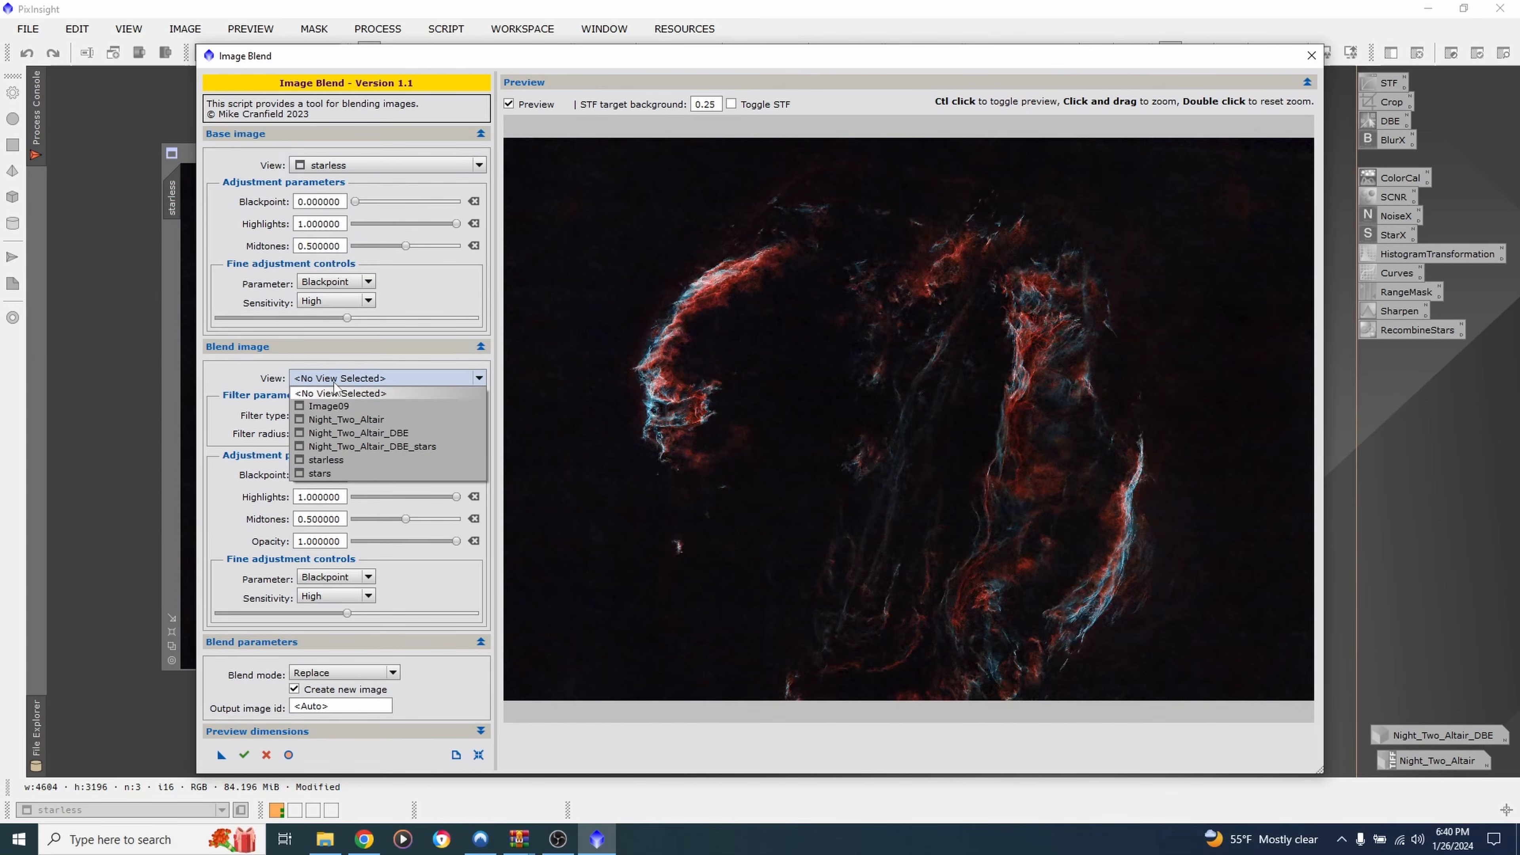
pyautogui.click(330, 473)
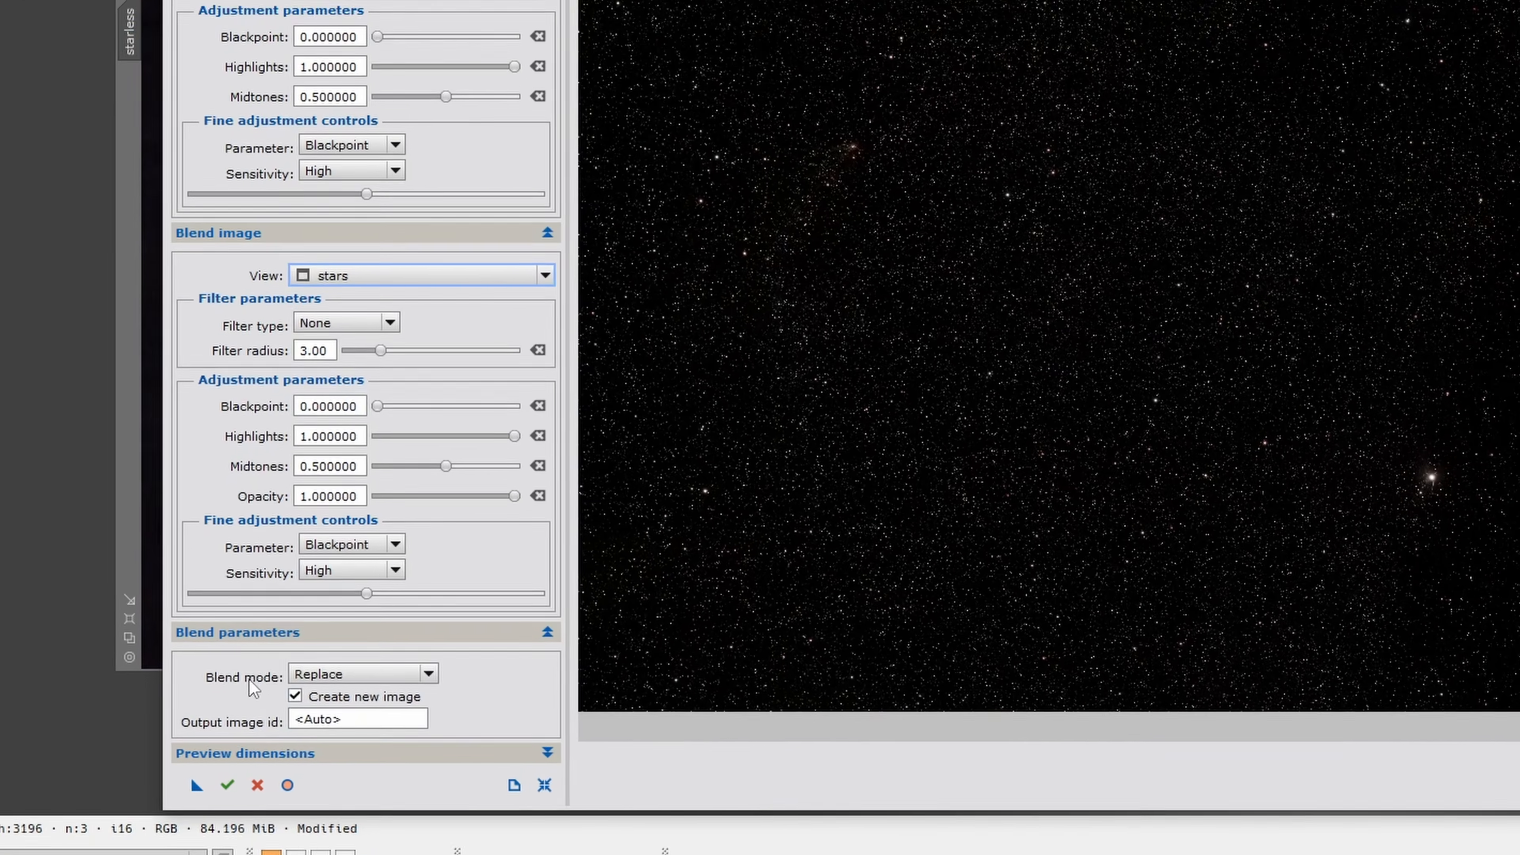
pyautogui.moveTo(313, 682)
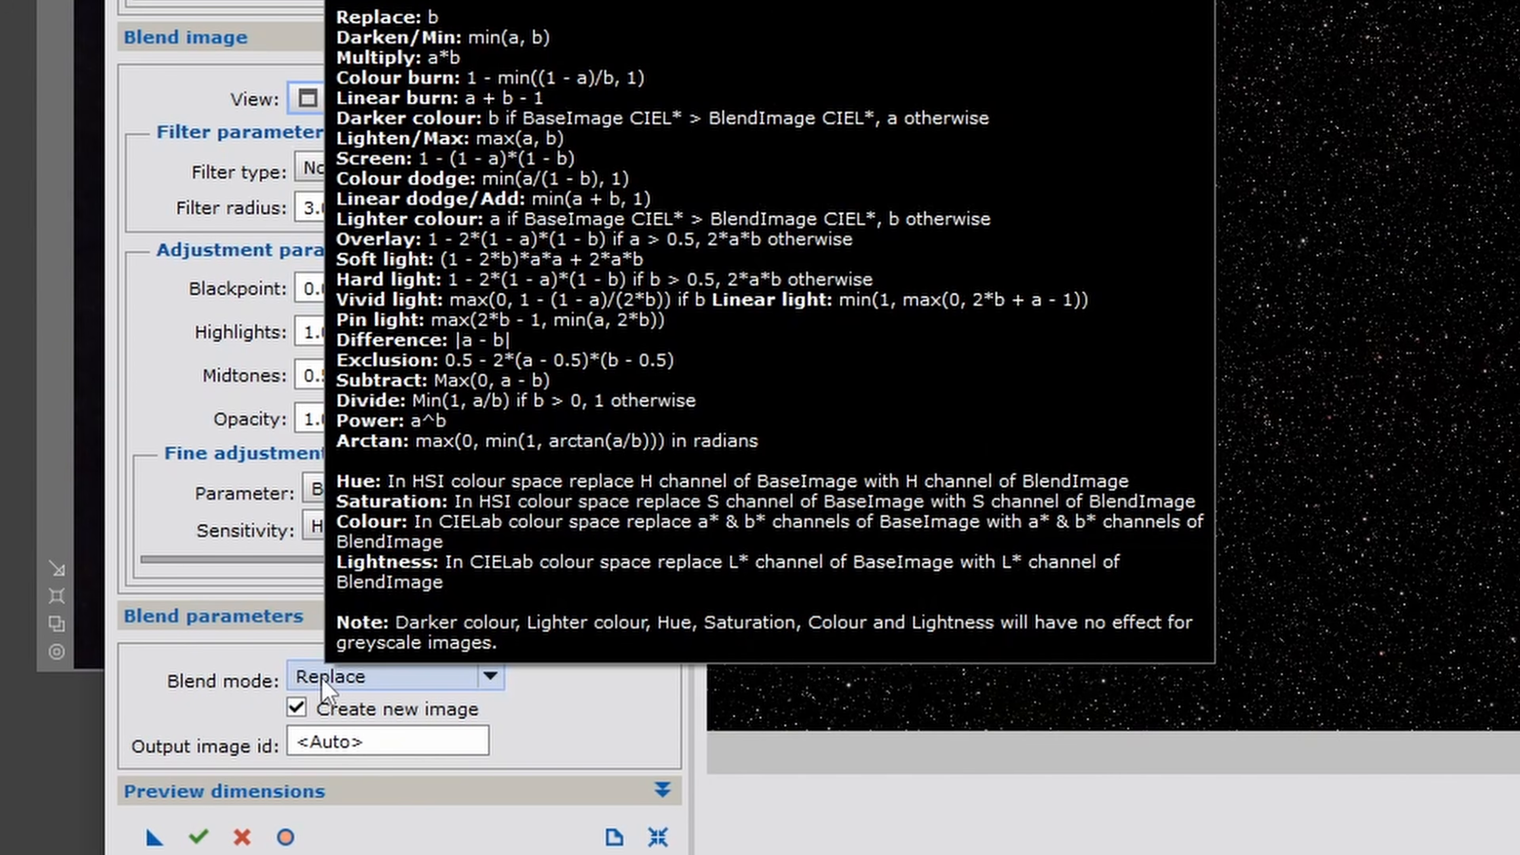
pyautogui.click(326, 682)
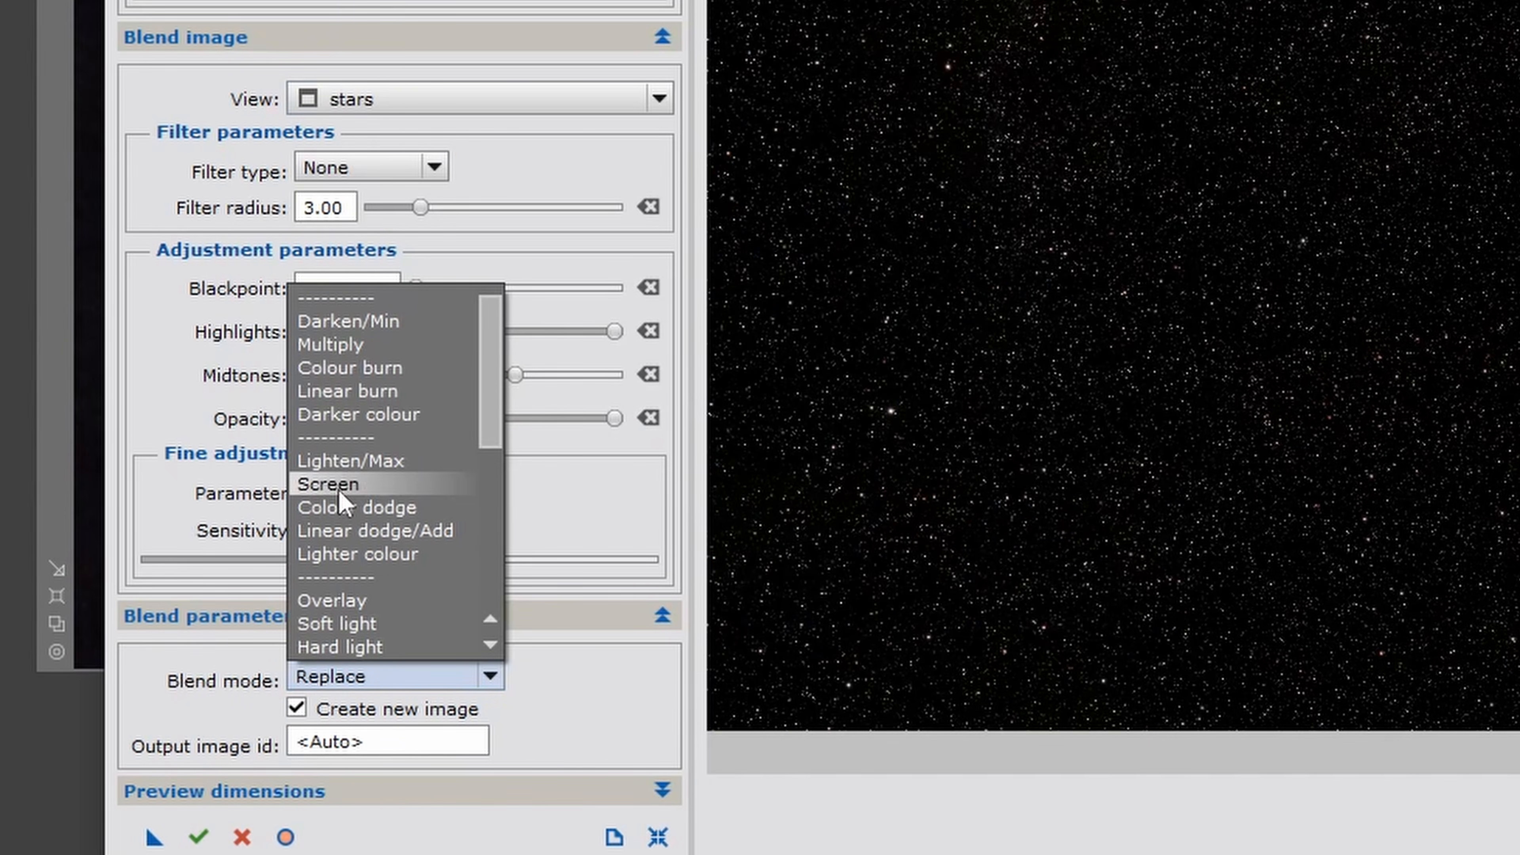
pyautogui.click(339, 486)
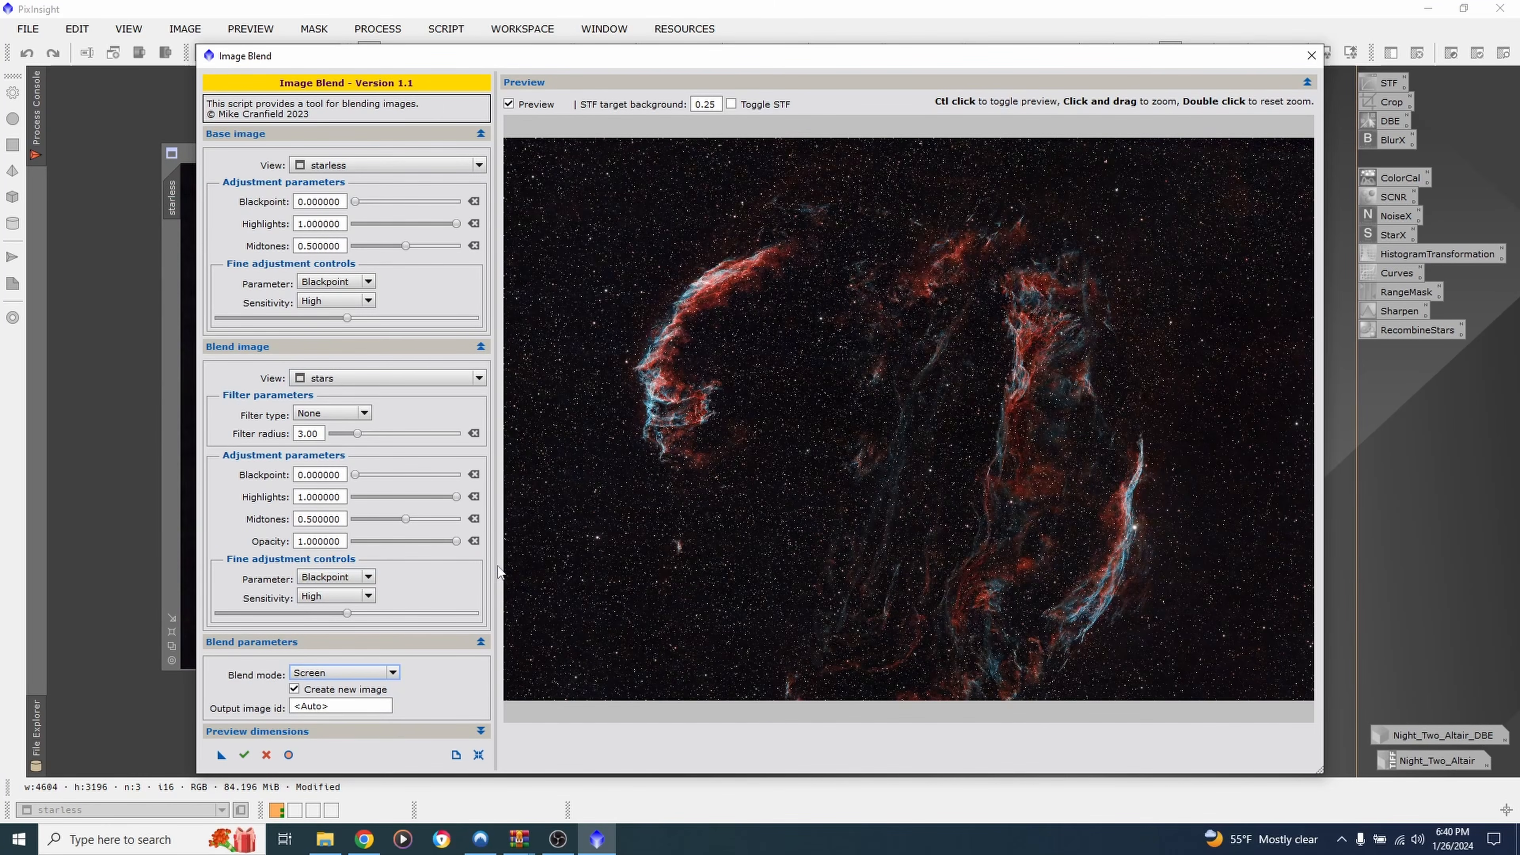
# Reduce the stars' blend opacity to 0.914063, generate the blended result as a new image, and close the script
pyautogui.moveTo(457, 542); pyautogui.dragTo(398, 543)
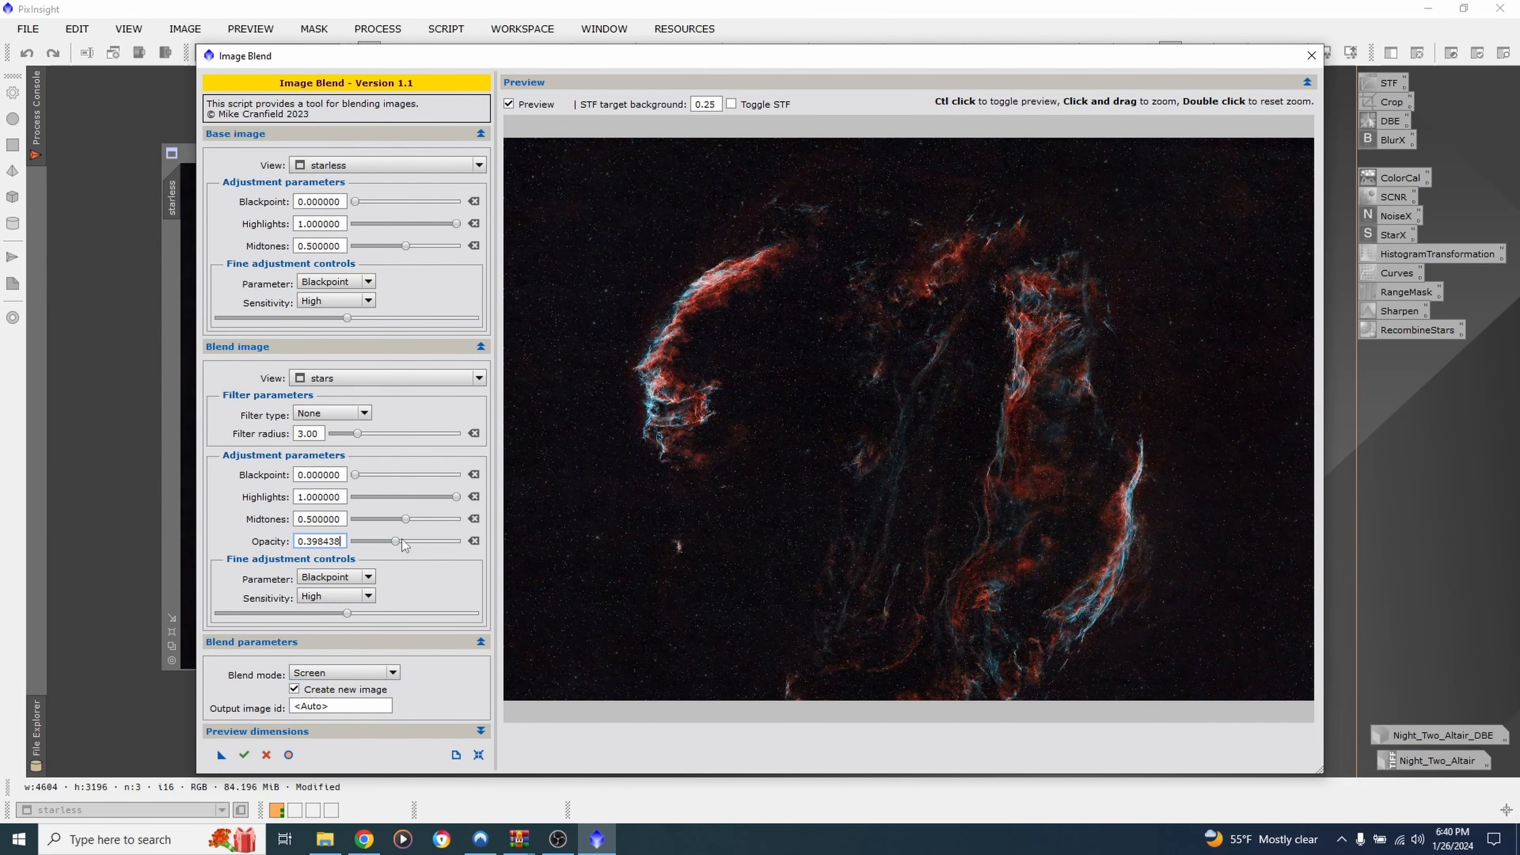
pyautogui.moveTo(401, 541); pyautogui.dragTo(411, 535)
pyautogui.moveTo(411, 541); pyautogui.dragTo(450, 541)
pyautogui.click(244, 756)
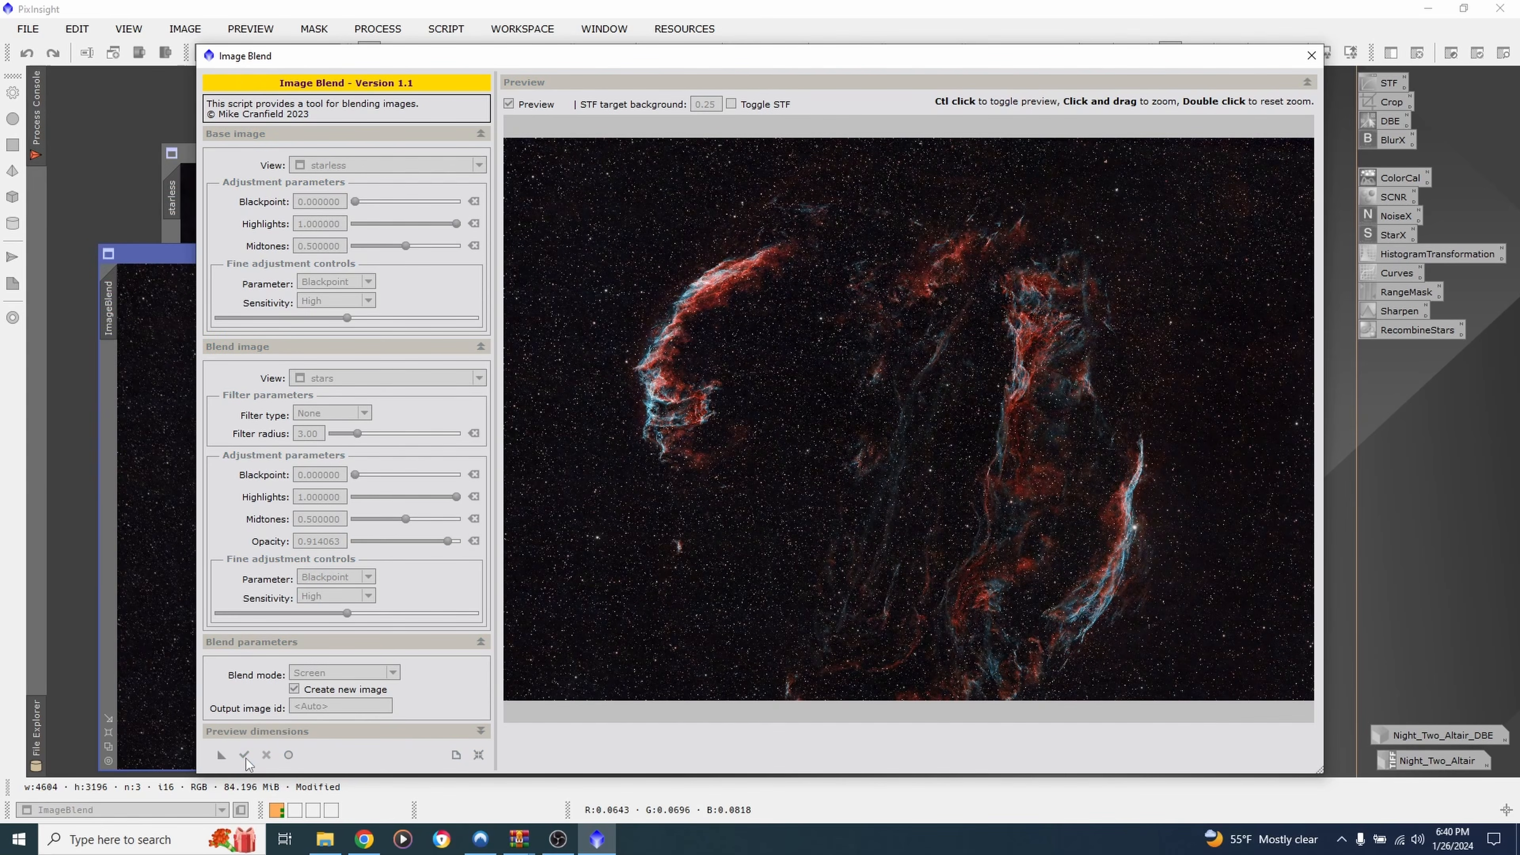
pyautogui.click(1310, 56)
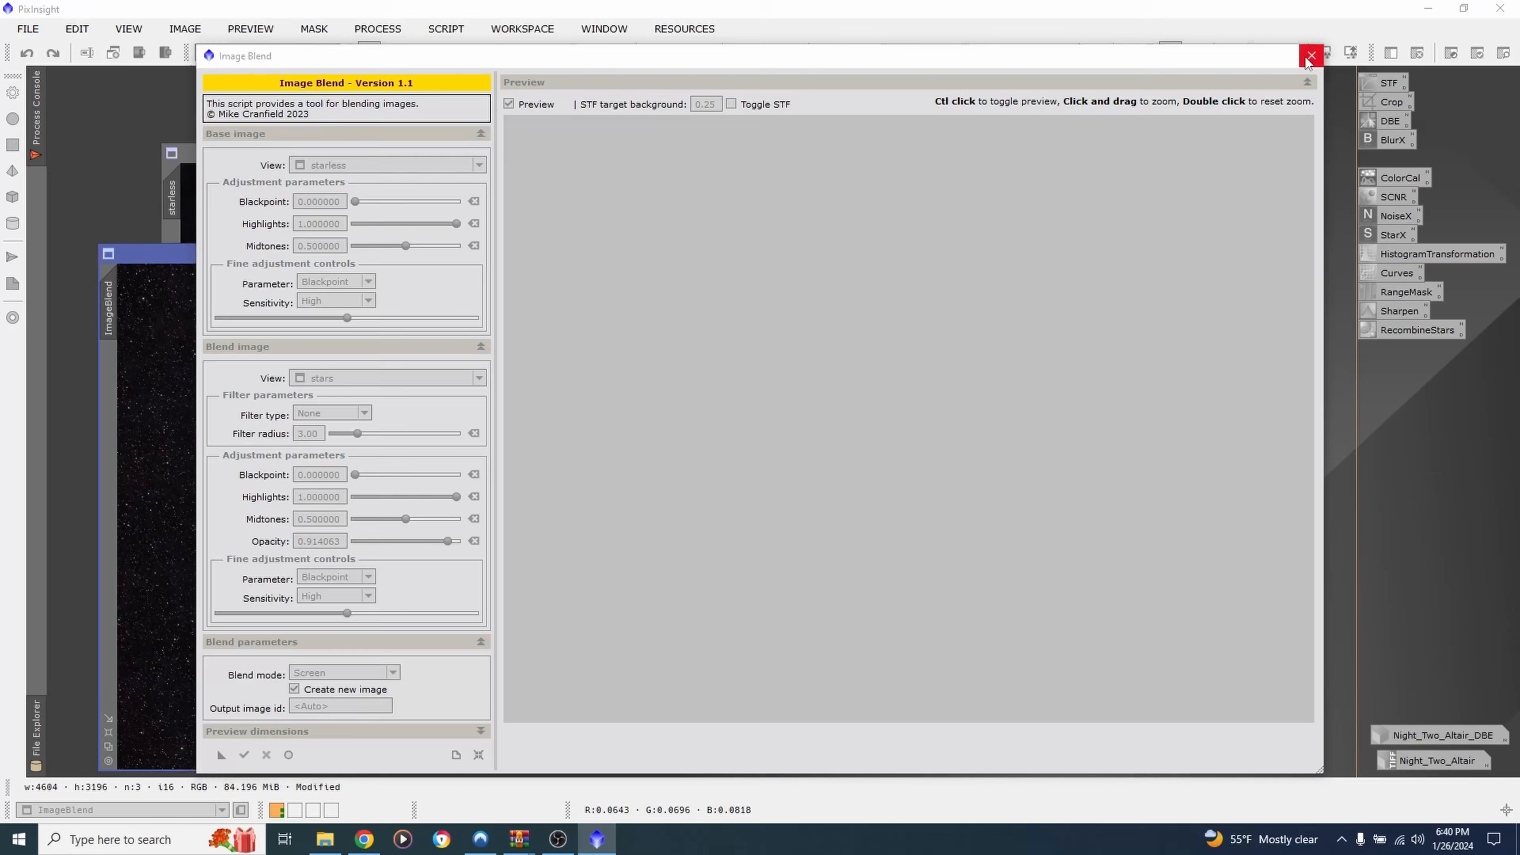
# Clear the workspace around the blended image by iconizing the starless and stars windows and grouping their icons in a corner
pyautogui.moveTo(599, 262); pyautogui.dragTo(631, 198)
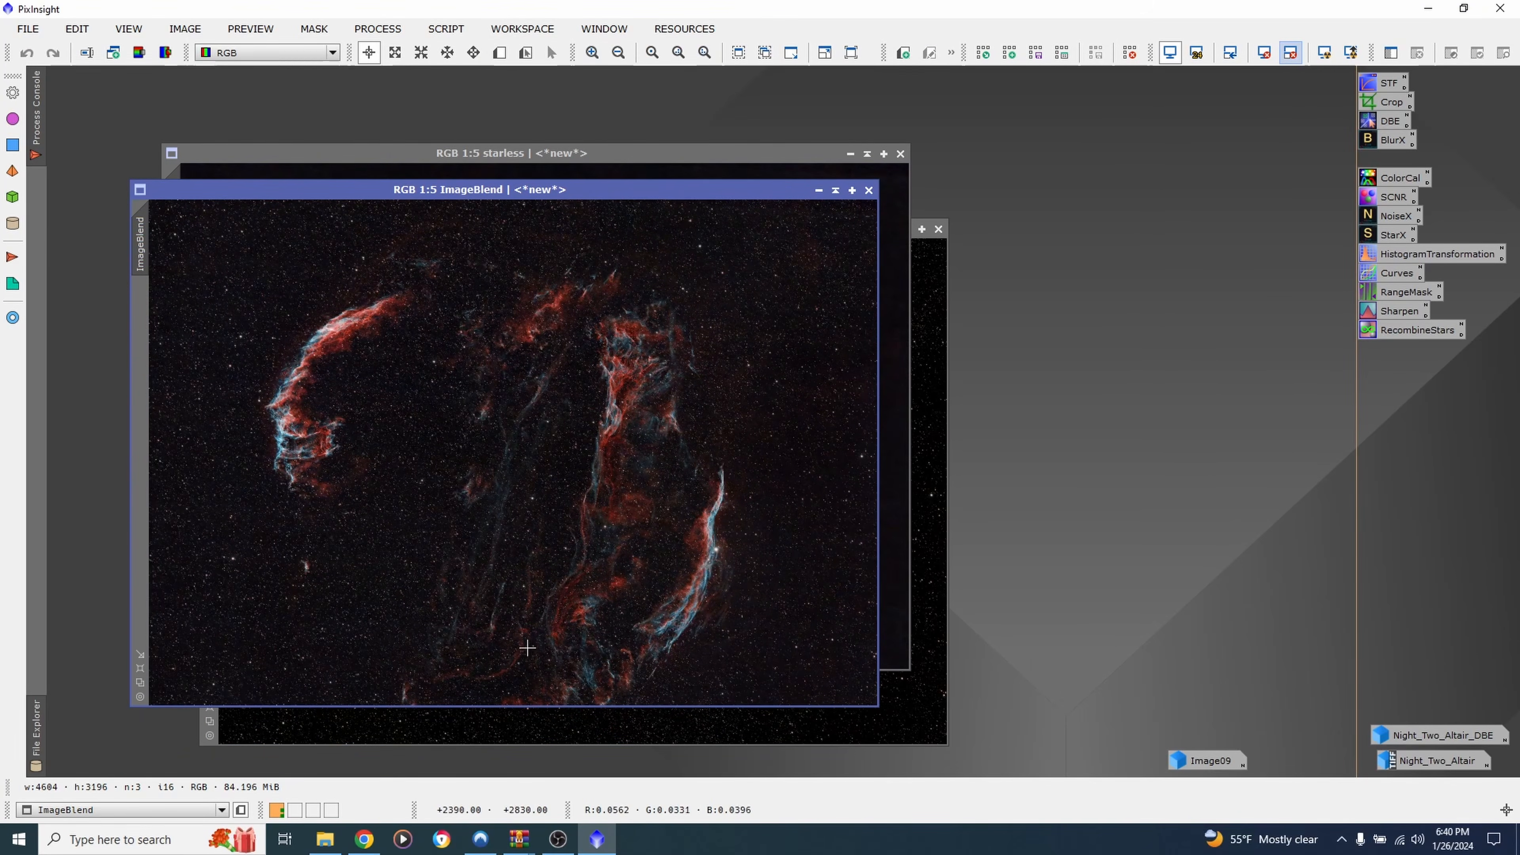
pyautogui.click(850, 154)
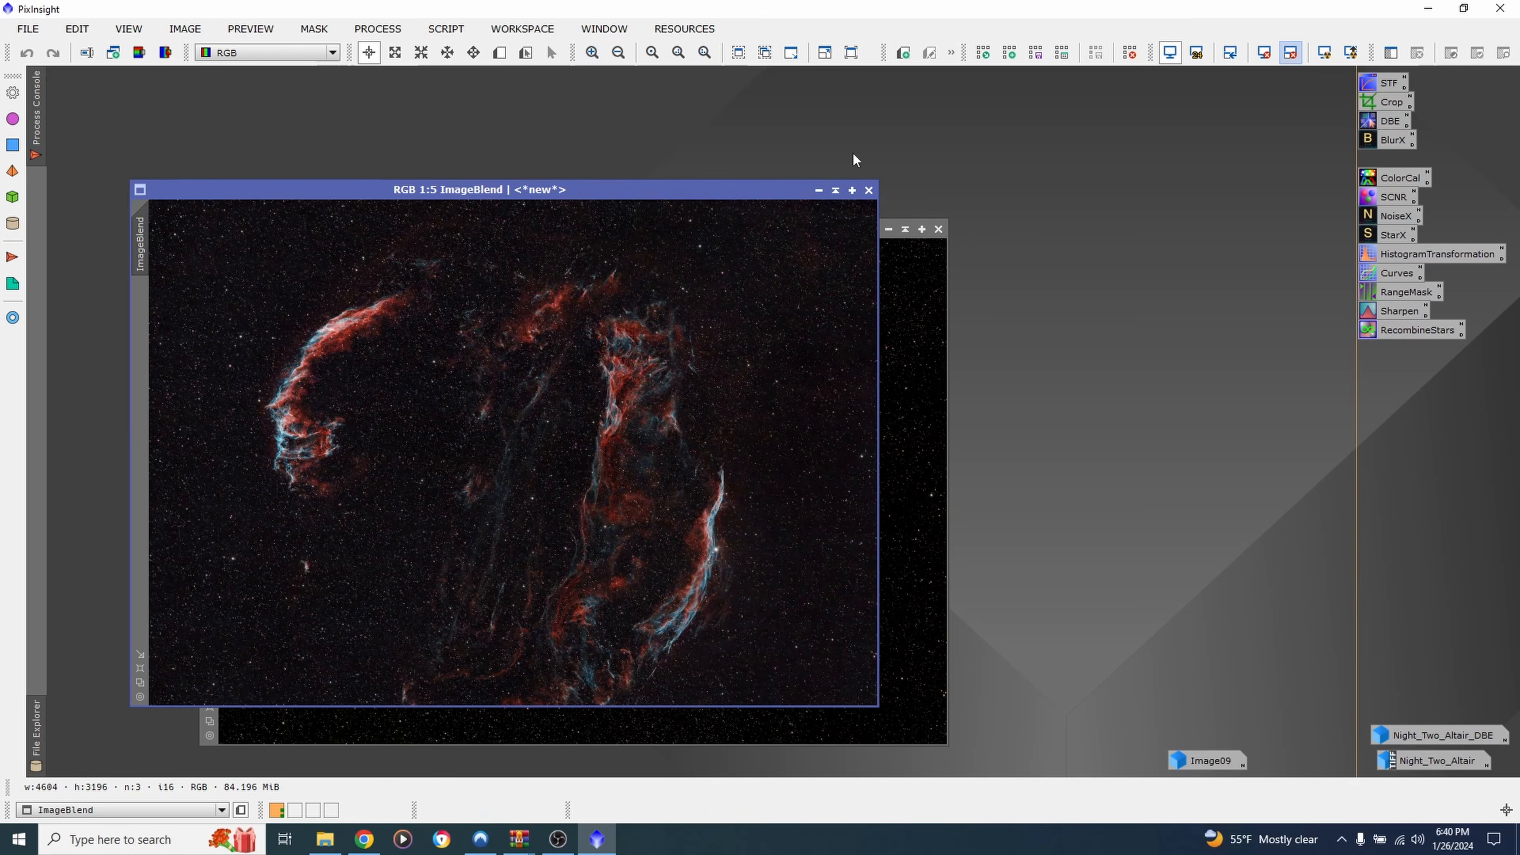
pyautogui.click(888, 229)
pyautogui.moveTo(573, 427); pyautogui.dragTo(105, 743)
pyautogui.click(107, 760)
pyautogui.scroll(1, 789, 412)
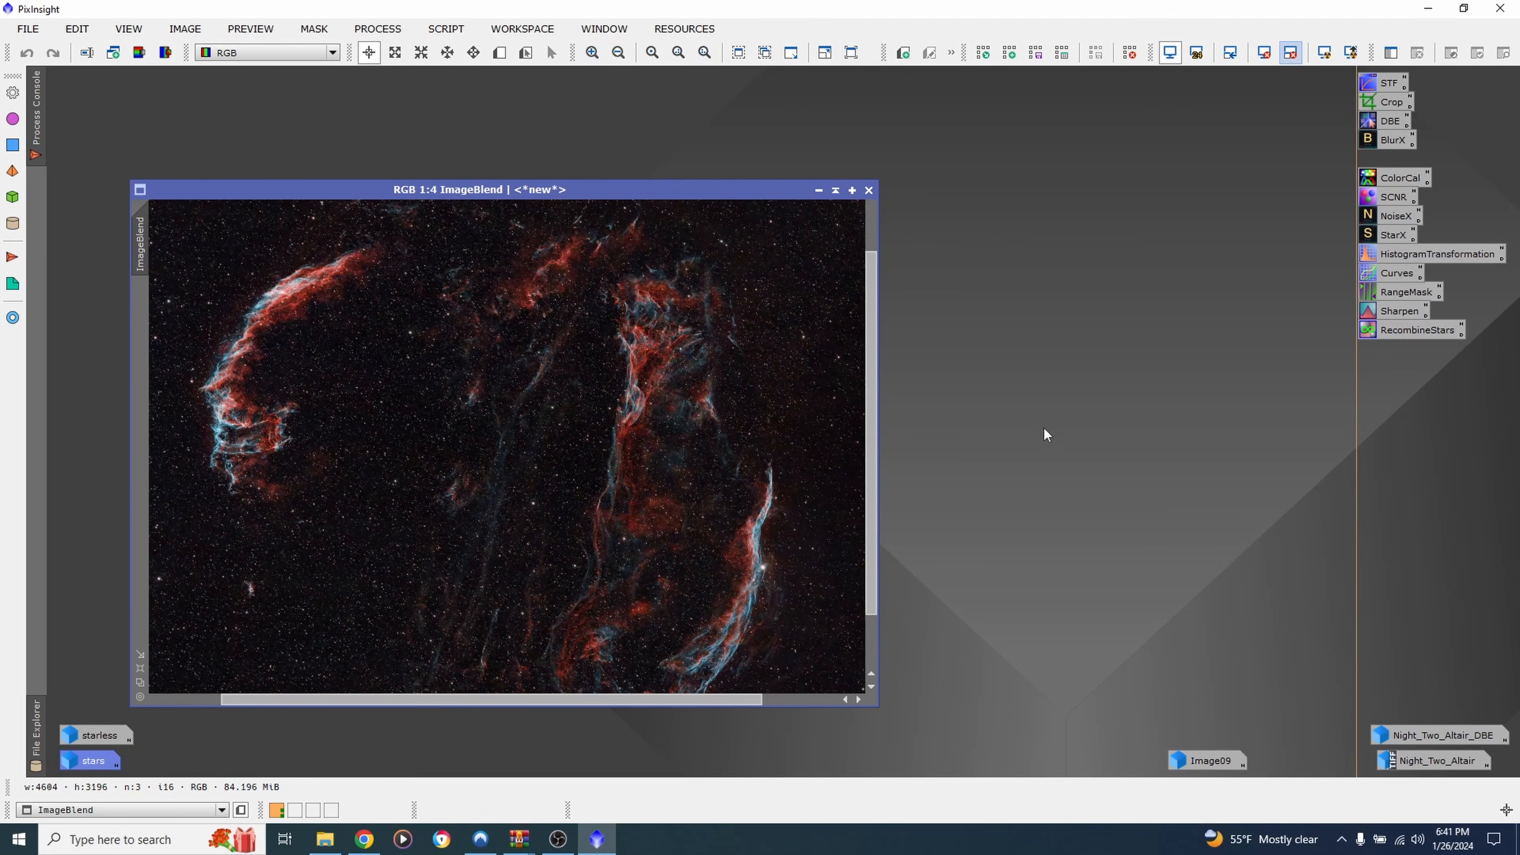
# Apply NoiseXTerminator to the blended image with denoise at 0.71 and detail at 0.15
pyautogui.click(1396, 220)
pyautogui.doubleClick(1395, 219)
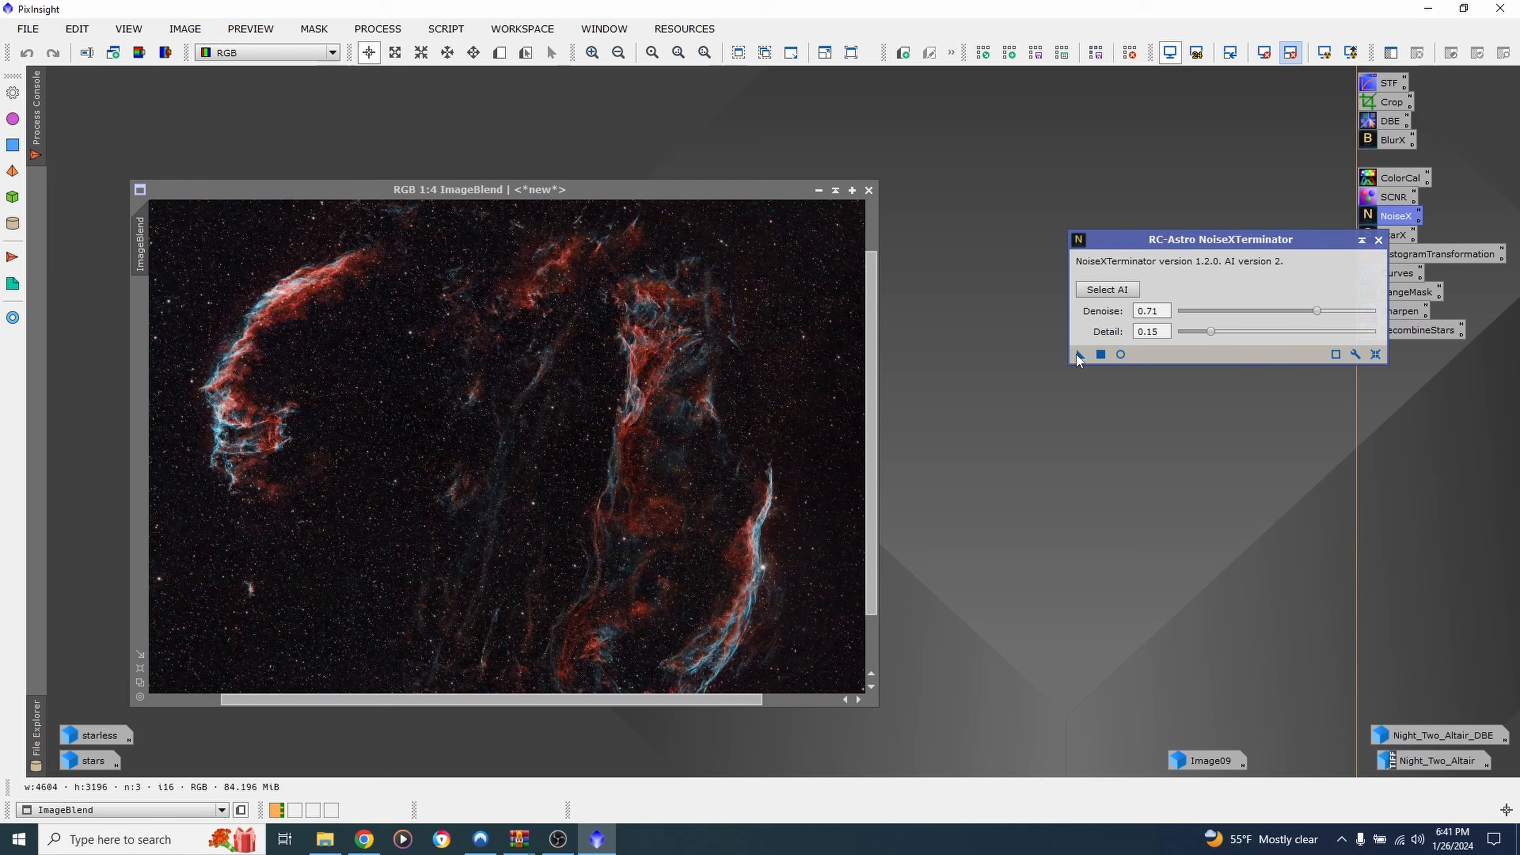
pyautogui.click(1102, 355)
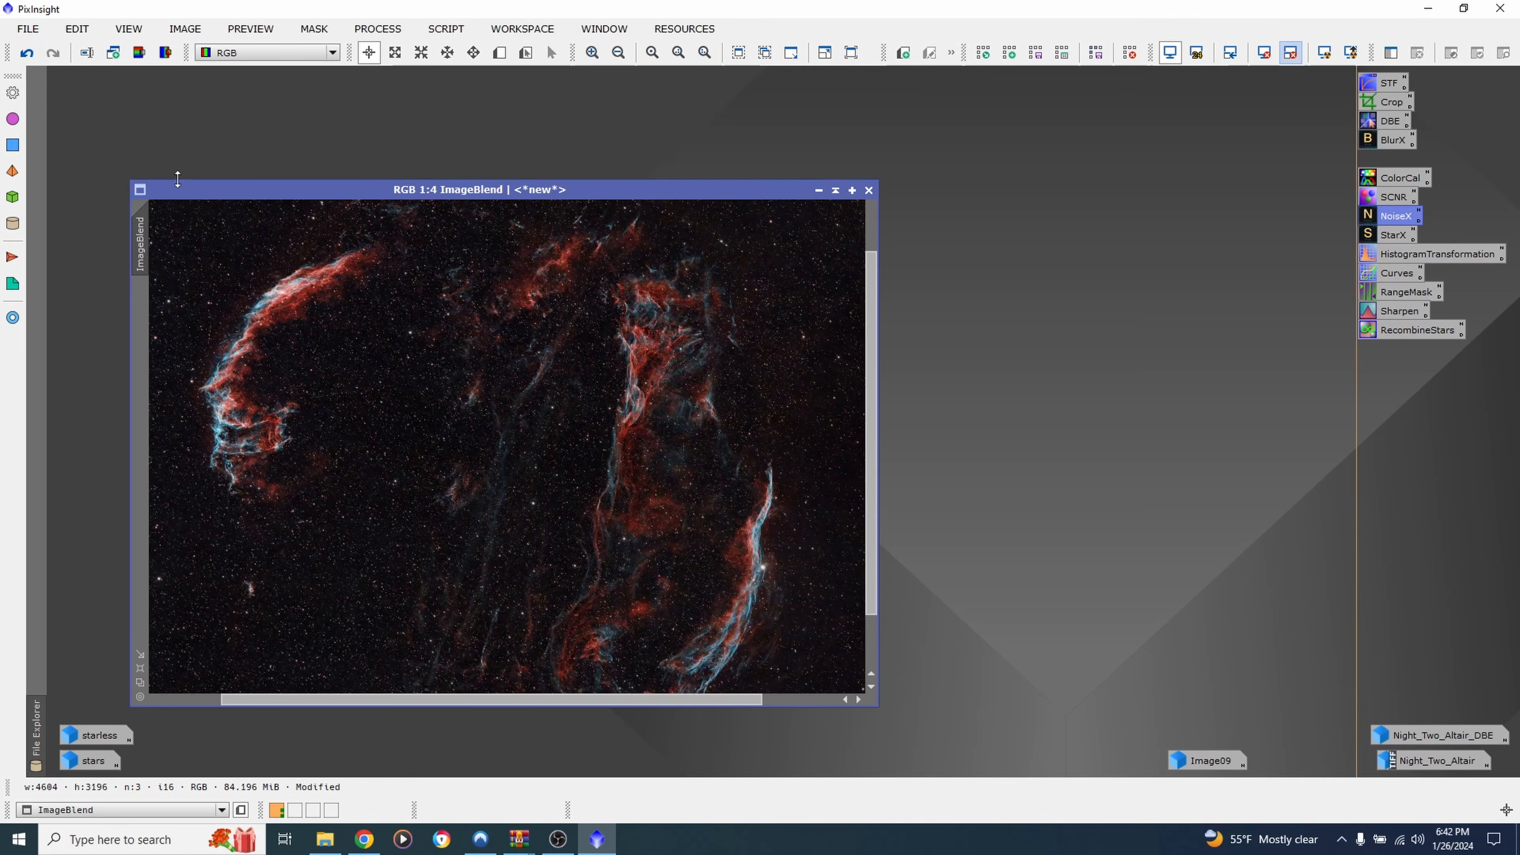
# Look up the file formats available for saving the blended image, and leave without saving
pyautogui.click(28, 29)
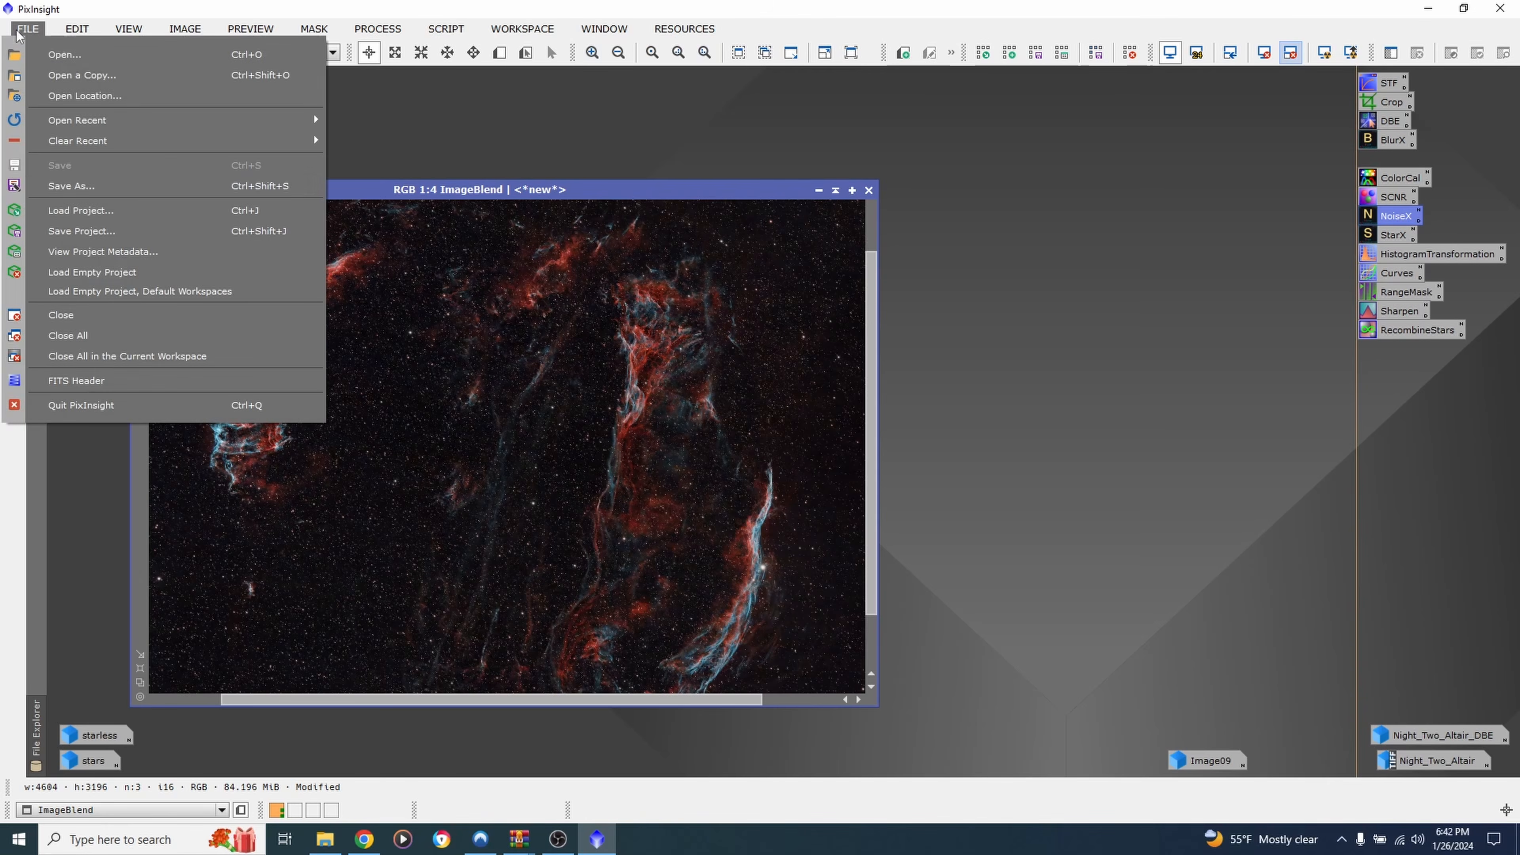
pyautogui.click(67, 187)
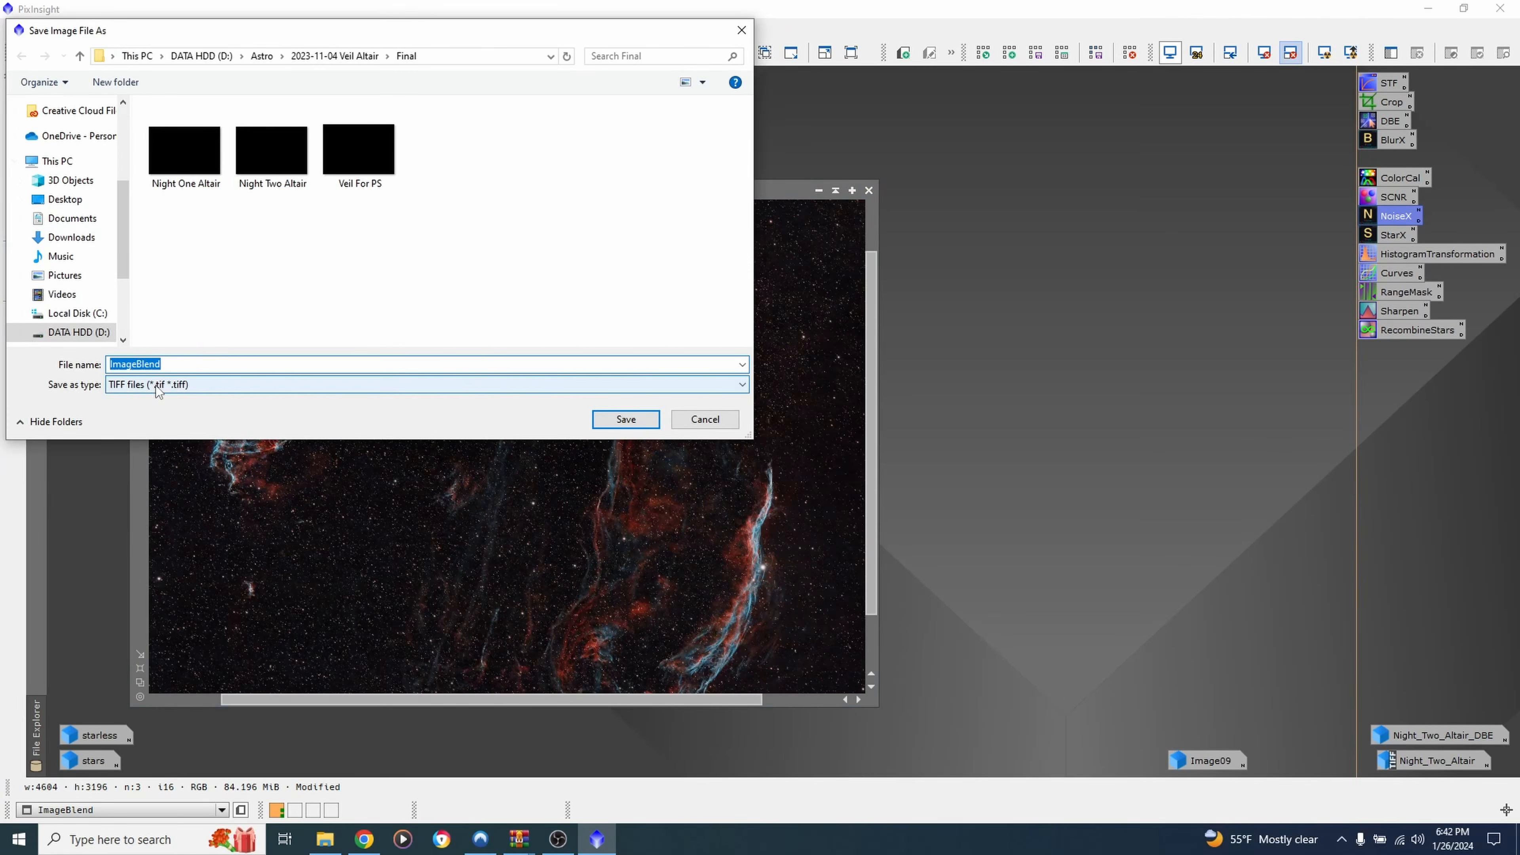
pyautogui.click(157, 388)
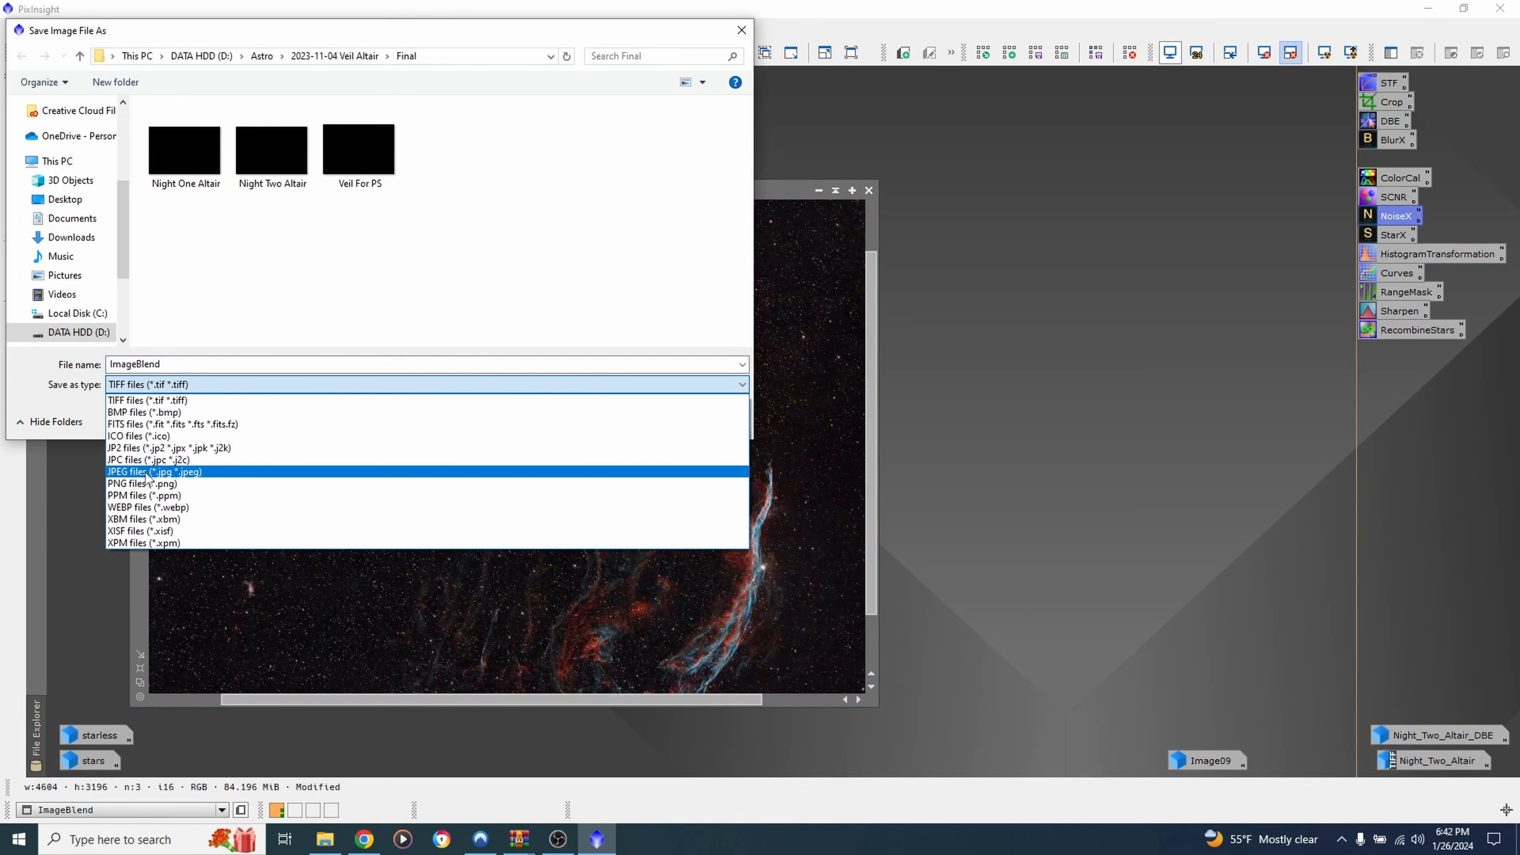
pyautogui.click(191, 370)
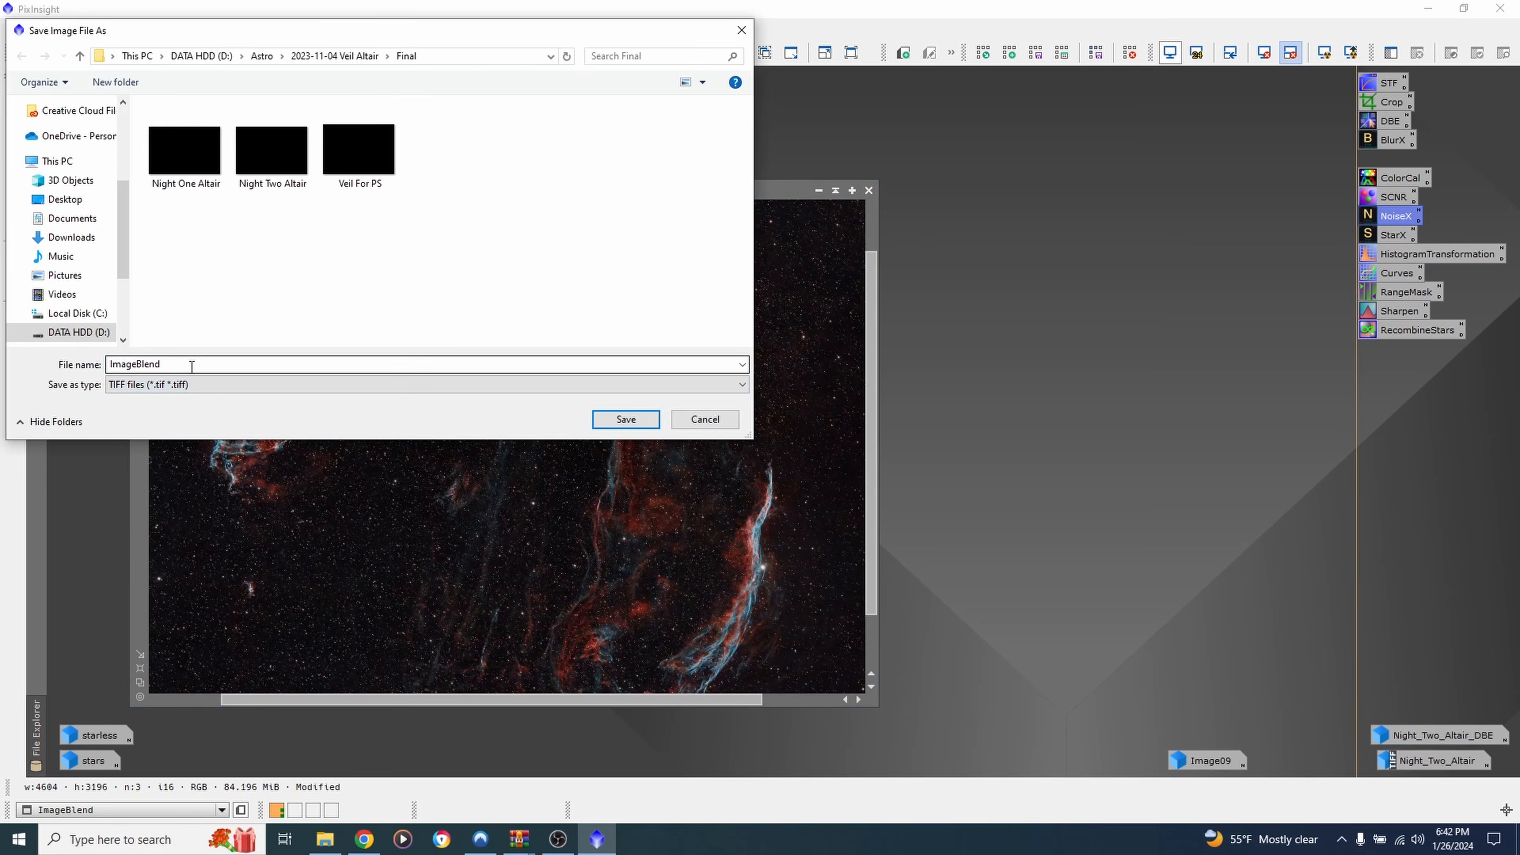
pyautogui.click(714, 421)
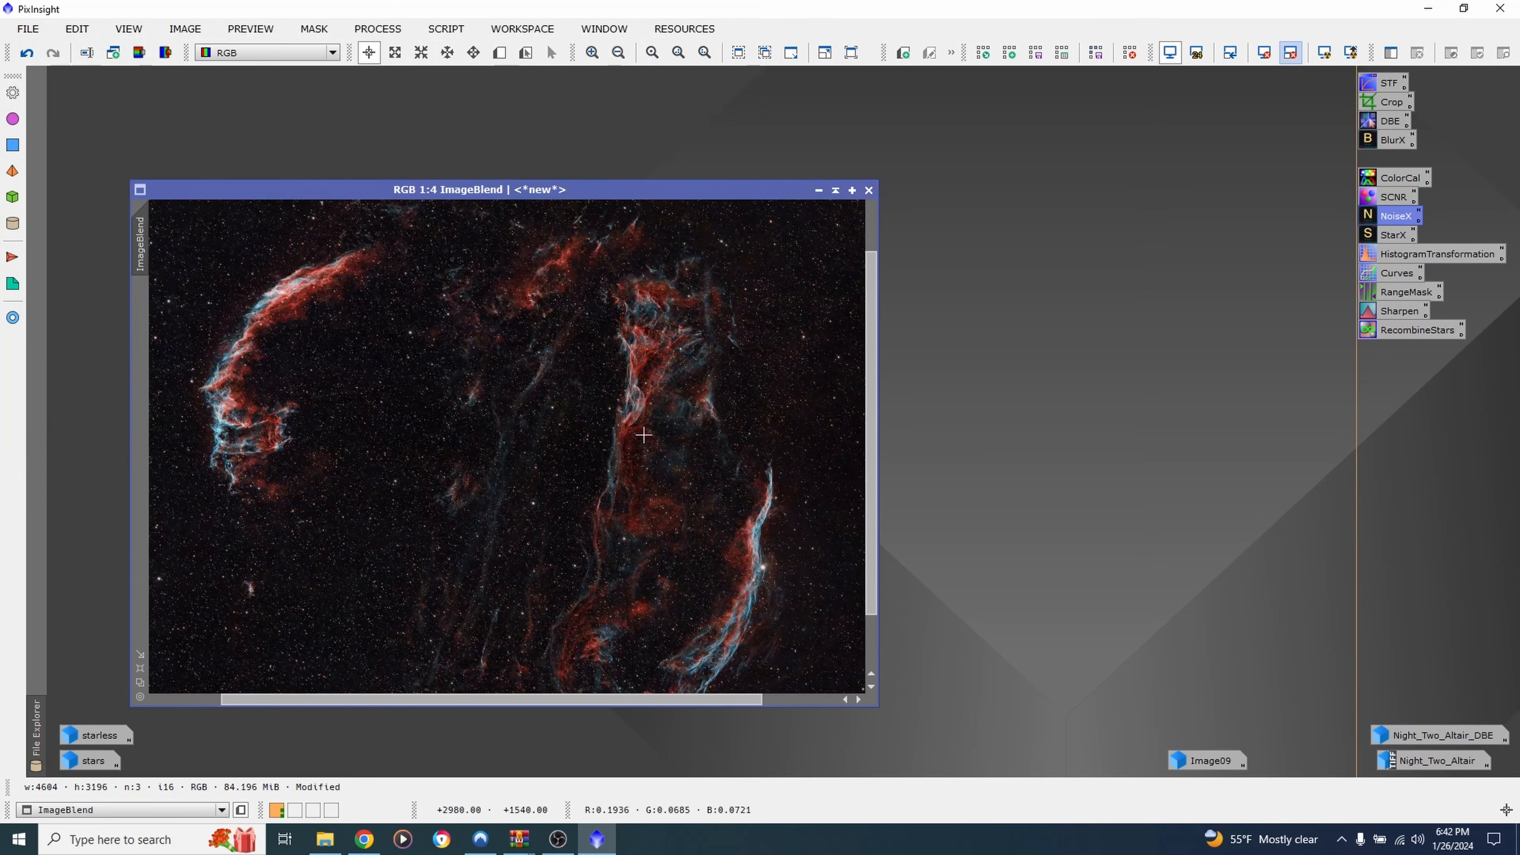